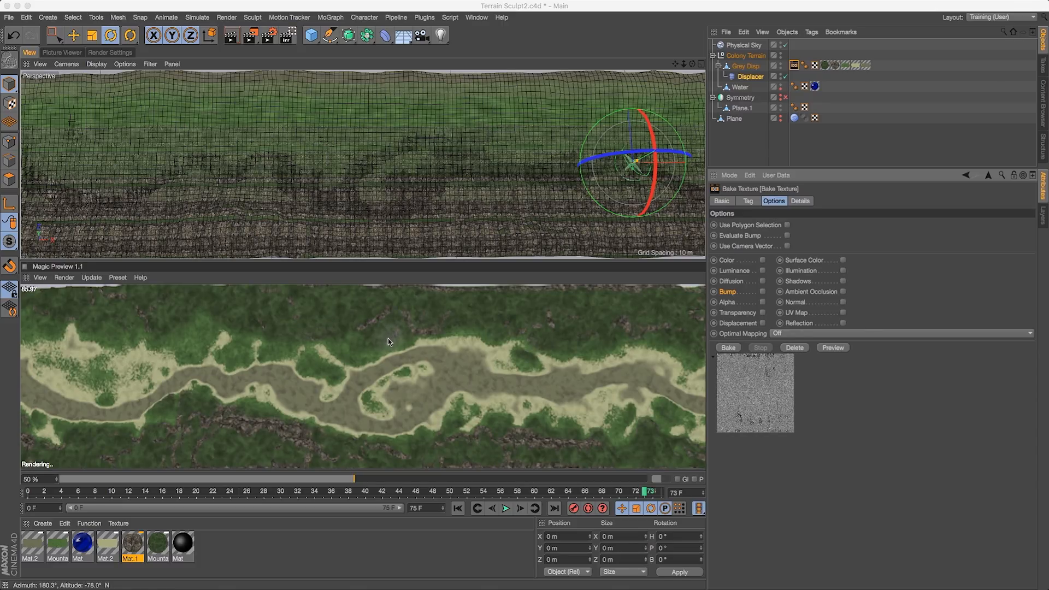
- Switch to Photoshop and view the baked colony terrain colour texture
{"action": "key", "text": "super+Tab"}
{"action": "left_click", "coordinate": [483, 287]}
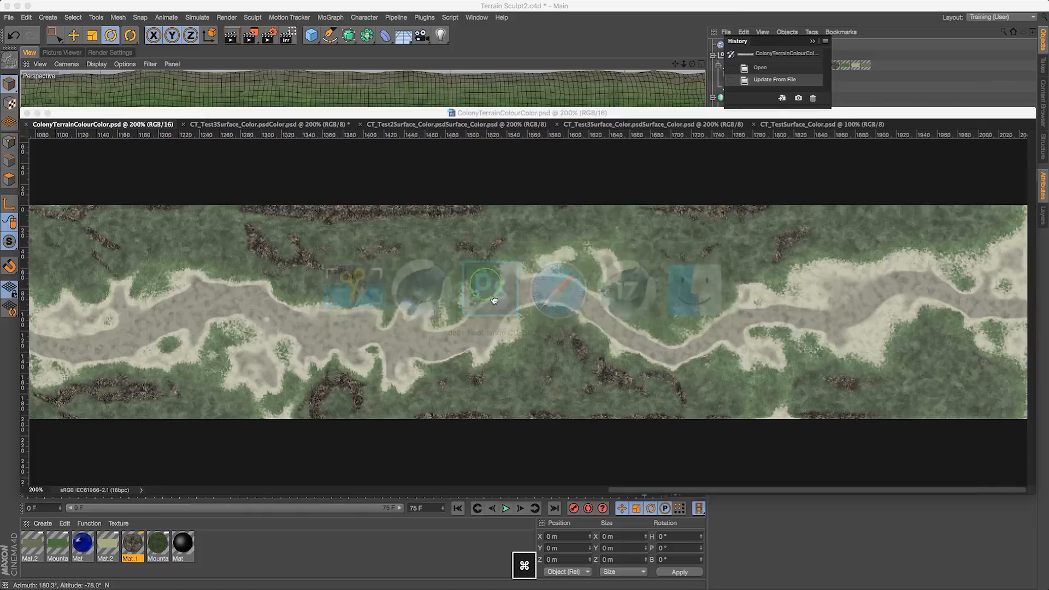
{"action": "left_click_drag", "start_coordinate": [424, 115], "coordinate": [424, 122]}
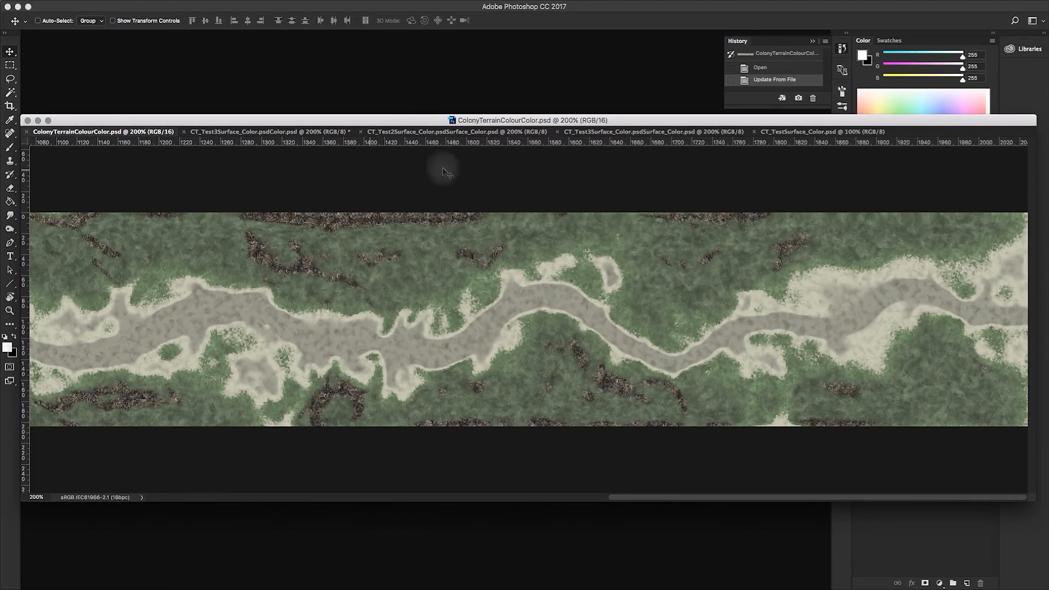
- Return to Cinema 4D and enable the Color, Diffusion and Bump channels in the Bake Texture tag's options
{"action": "key", "text": "super+Tab"}
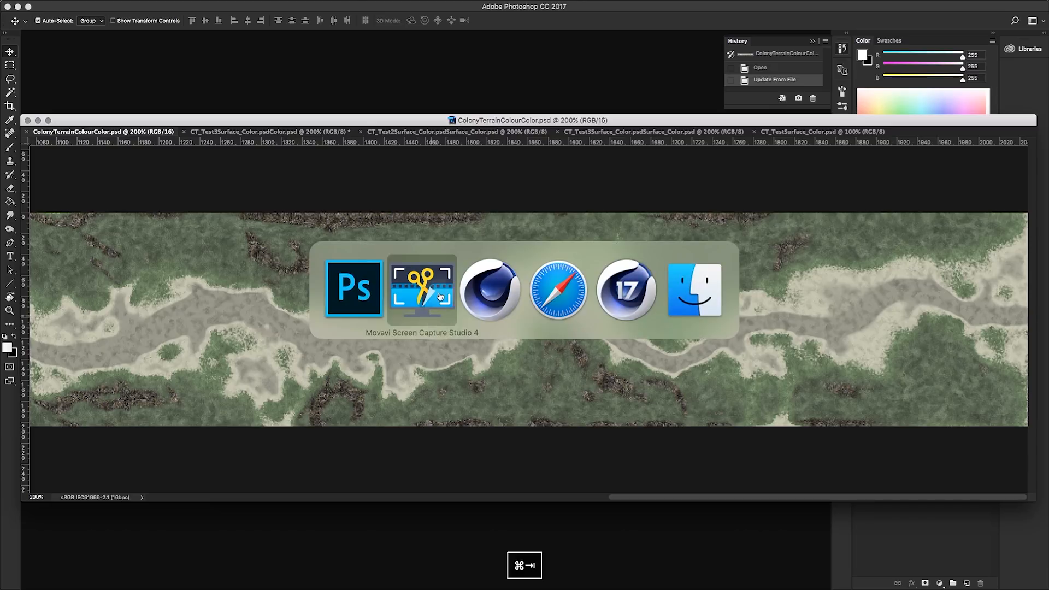
{"action": "left_click", "coordinate": [488, 290]}
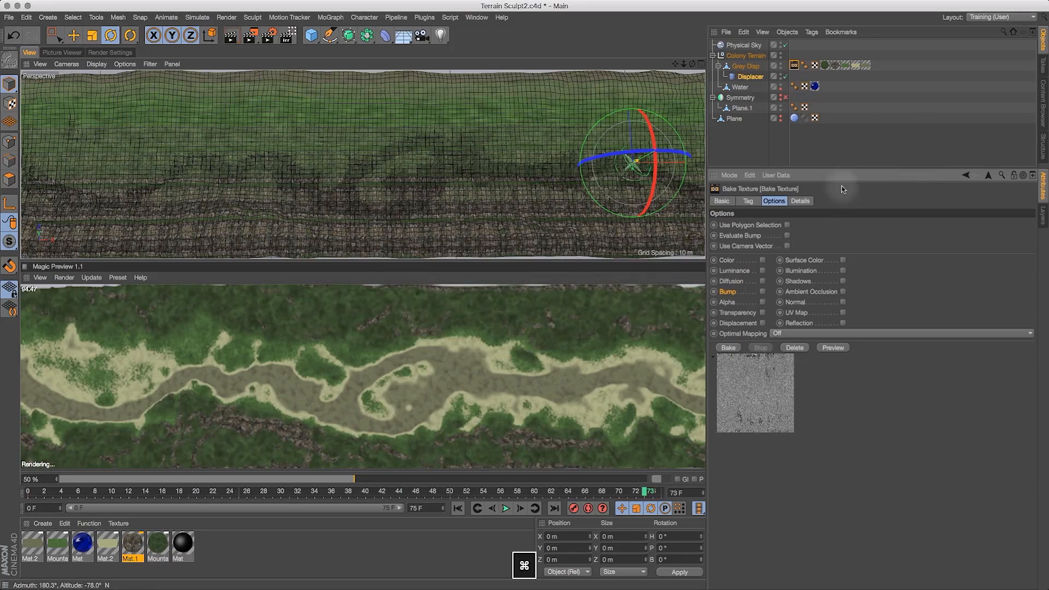
{"action": "left_click", "coordinate": [761, 260]}
{"action": "left_click", "coordinate": [763, 281]}
{"action": "left_click", "coordinate": [763, 292]}
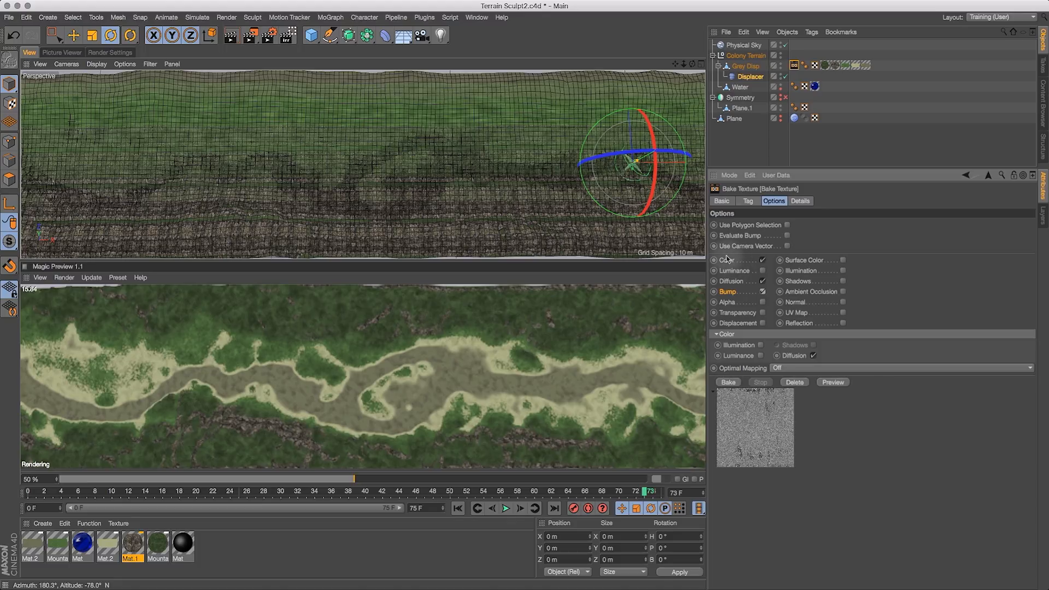
- Switch to Photoshop and compare the baked terrain textures across the open document tabs
{"action": "key", "text": "super+Tab"}
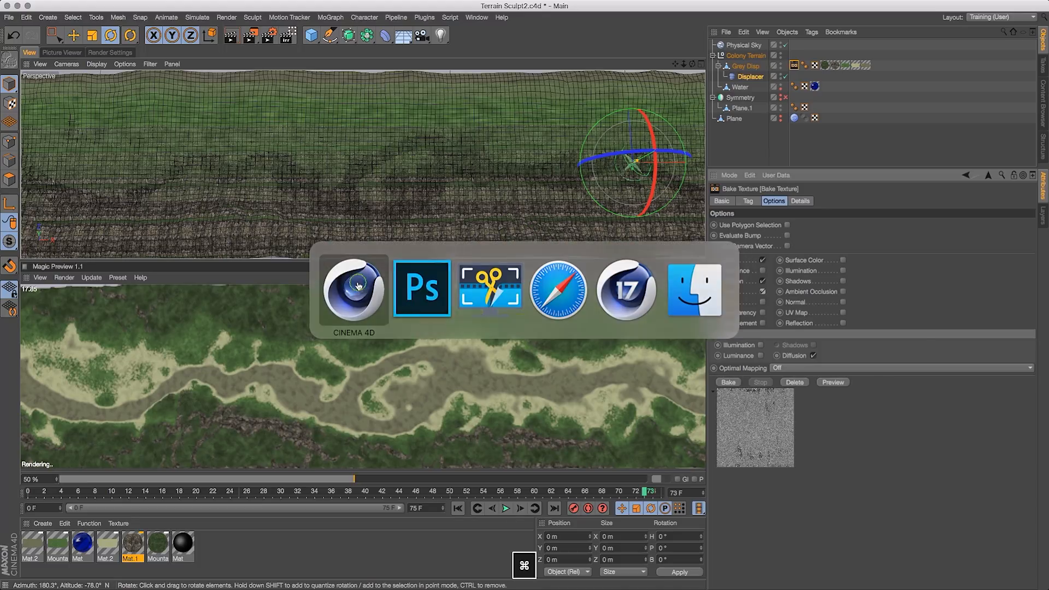
{"action": "key", "text": "super+Tab"}
{"action": "left_click", "coordinate": [418, 279]}
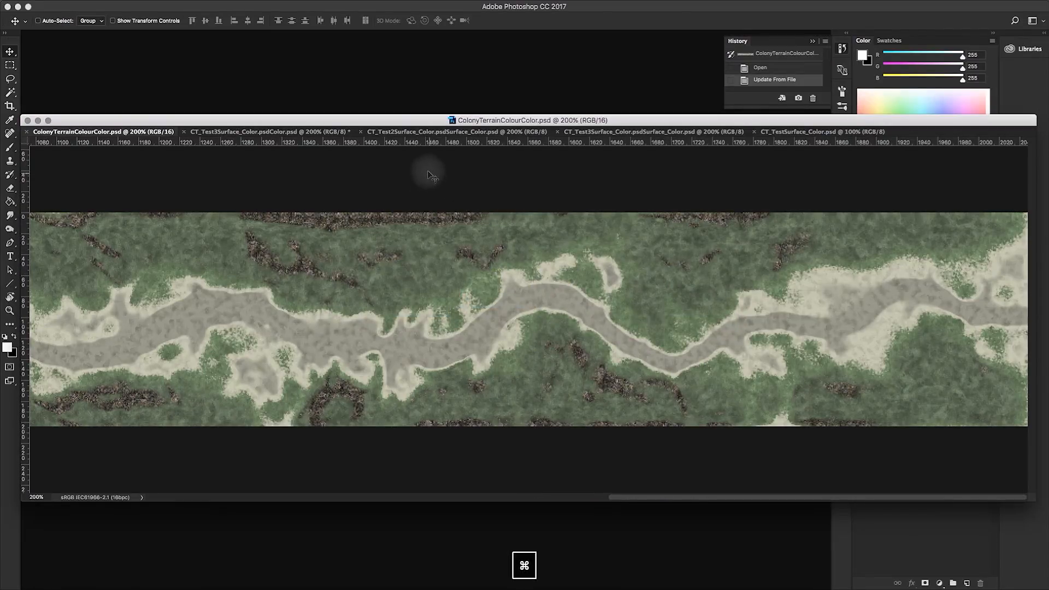
{"action": "left_click_drag", "start_coordinate": [394, 121], "coordinate": [395, 115]}
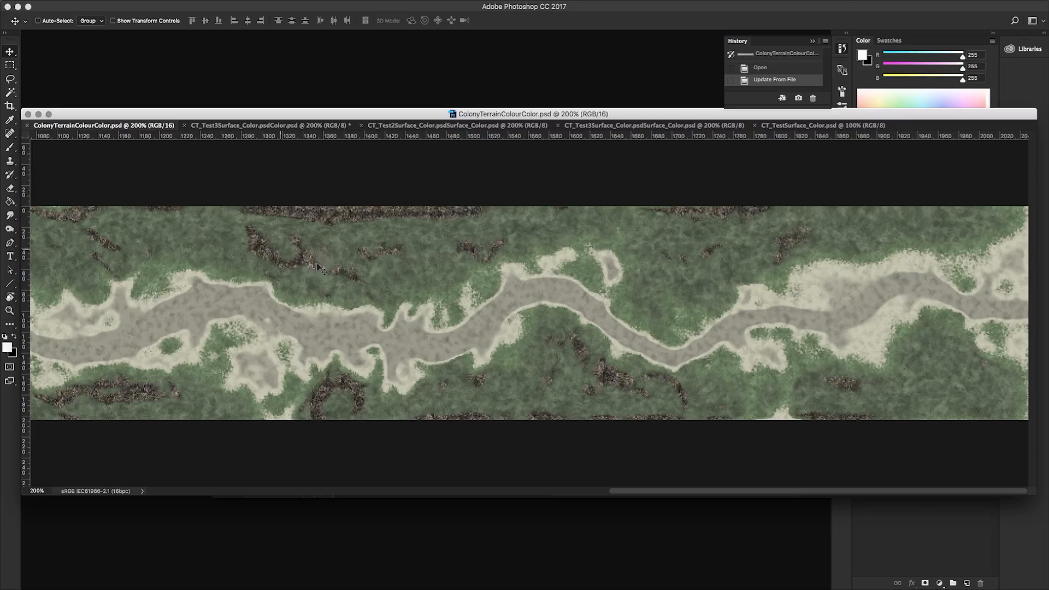
{"action": "left_click", "coordinate": [276, 127]}
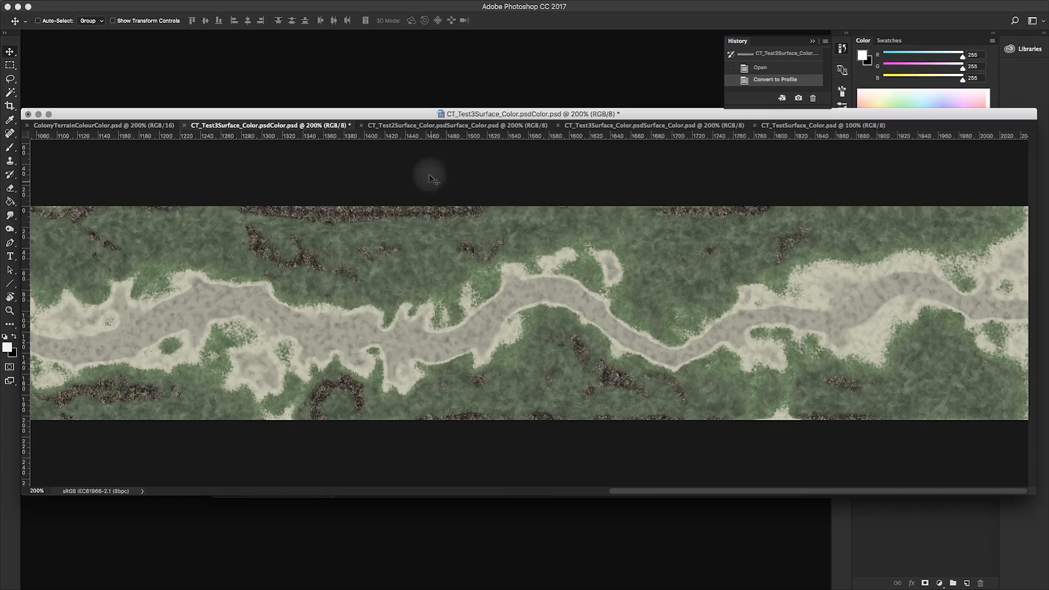
{"action": "left_click", "coordinate": [423, 126]}
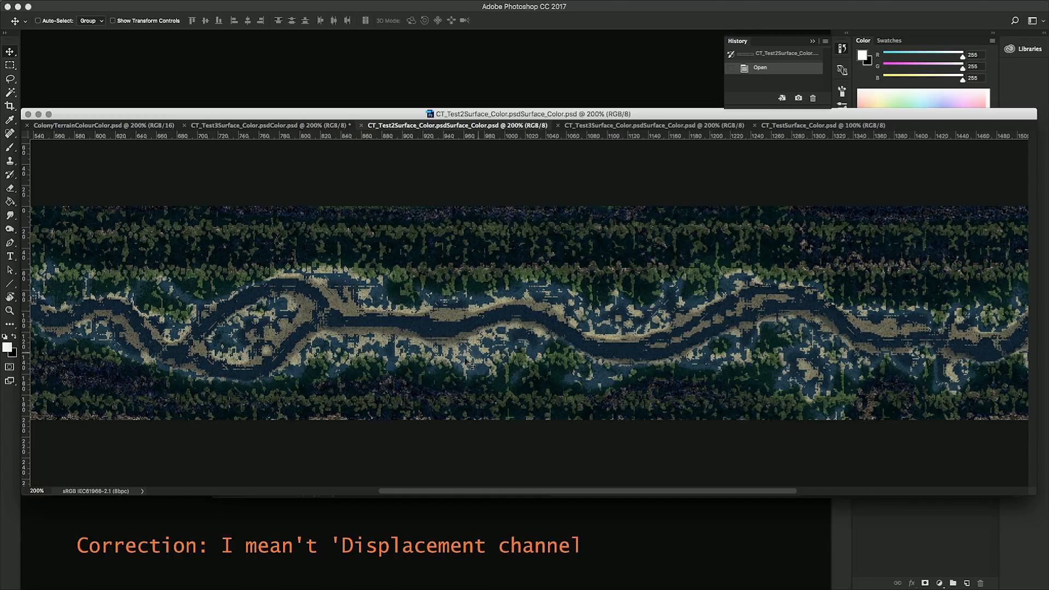
{"action": "left_click", "coordinate": [236, 127]}
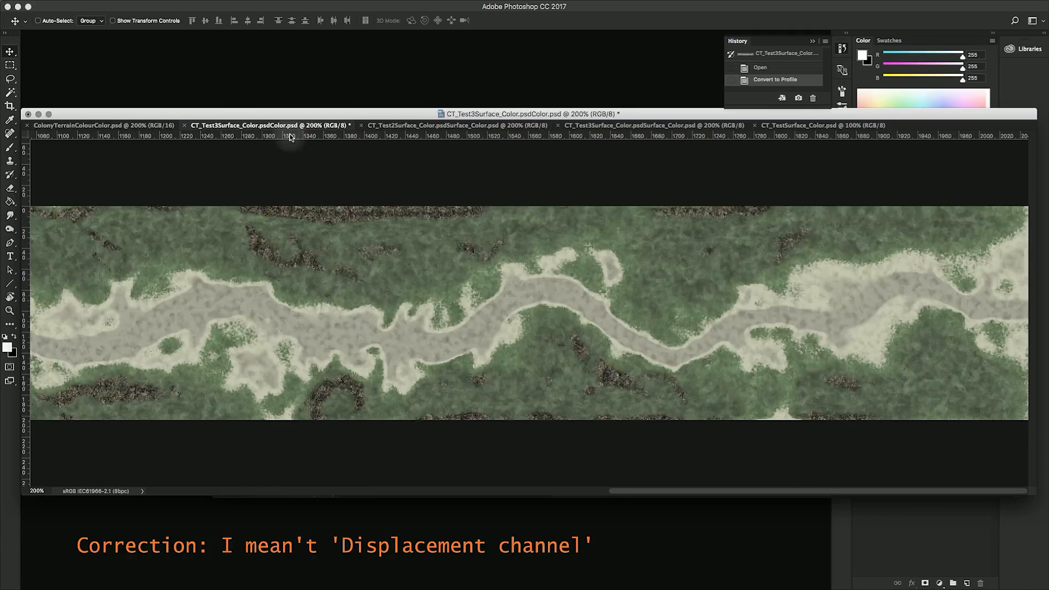
{"action": "left_click", "coordinate": [392, 126]}
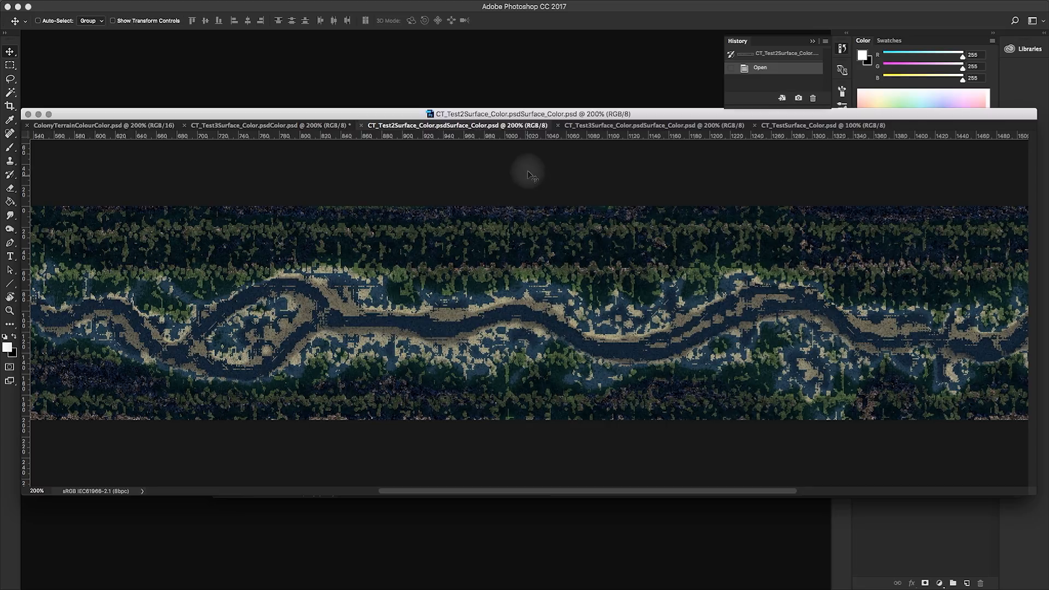
{"action": "left_click", "coordinate": [585, 127]}
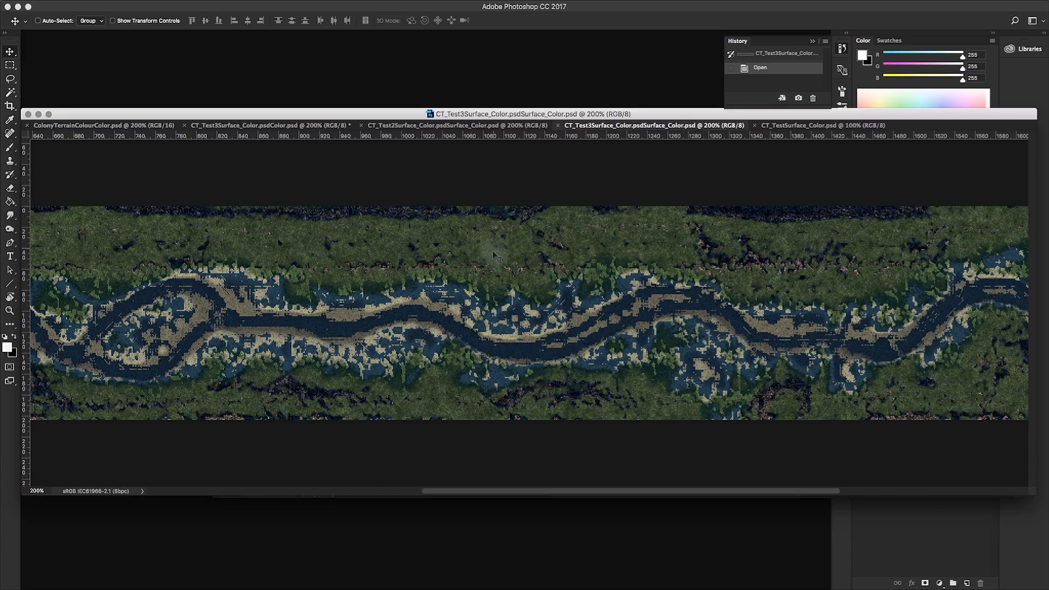
{"action": "left_click", "coordinate": [286, 125]}
{"action": "left_click", "coordinate": [587, 125]}
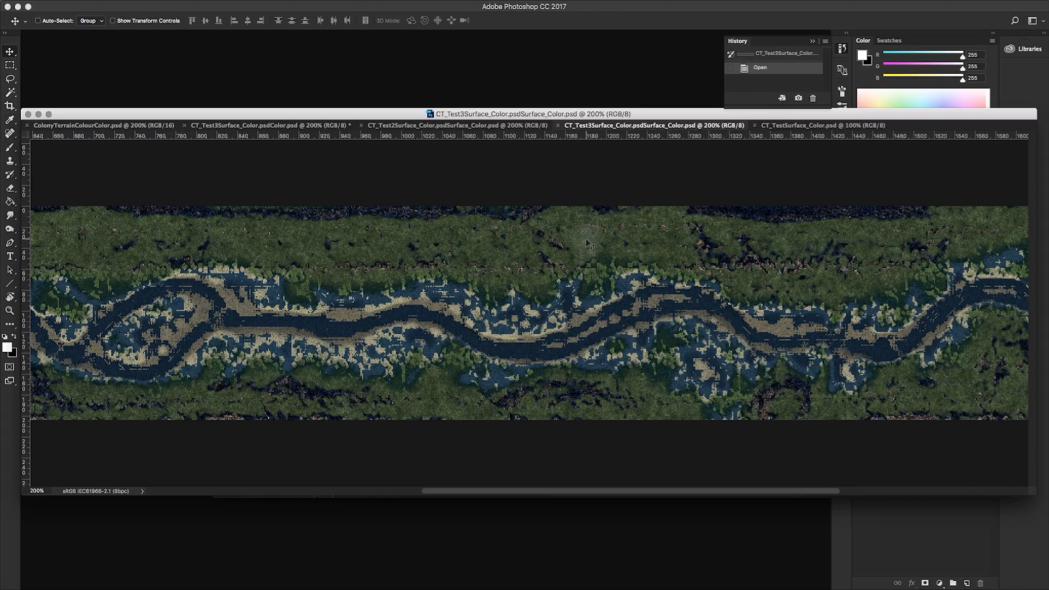
- Return to Cinema 4D and set the Bake Texture tag to bake only Surface Color, disabling Color, Bump and Diffusion
{"action": "key", "text": "super+Tab"}
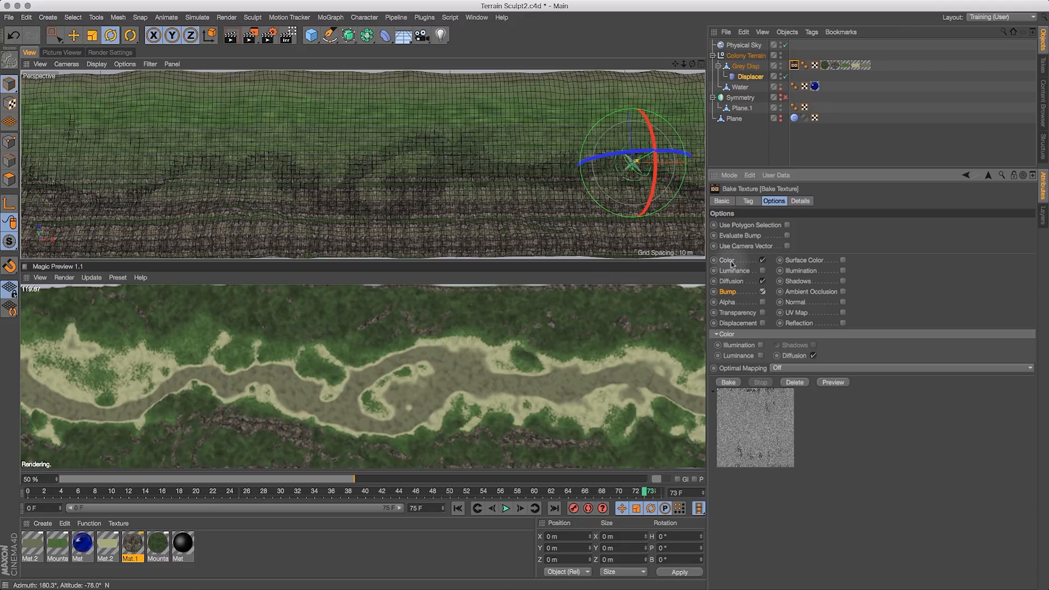
{"action": "left_click", "coordinate": [844, 261]}
{"action": "left_click", "coordinate": [763, 261]}
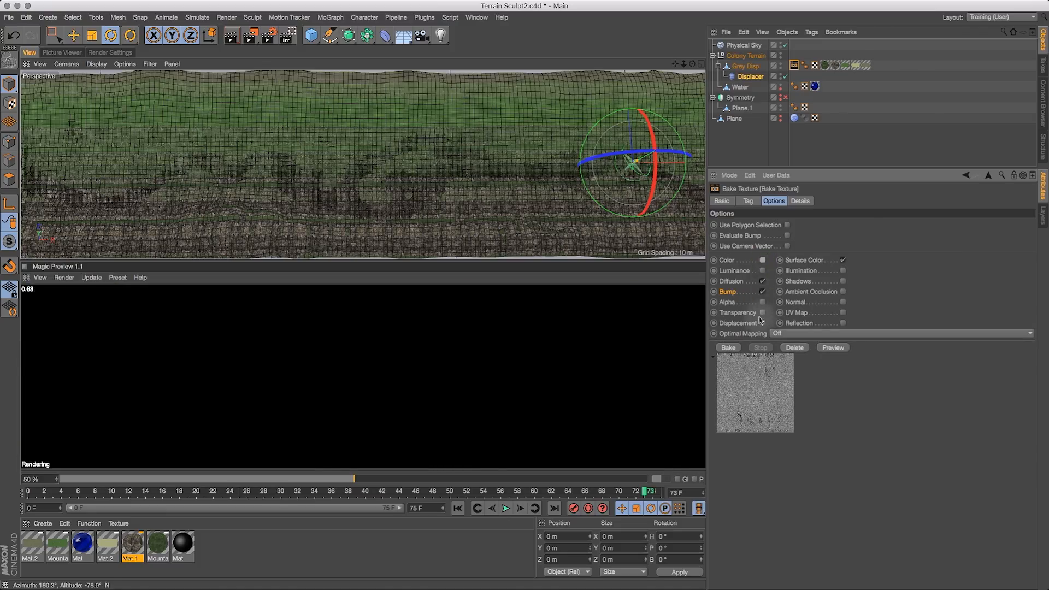
{"action": "left_click", "coordinate": [762, 291]}
{"action": "left_click", "coordinate": [762, 281]}
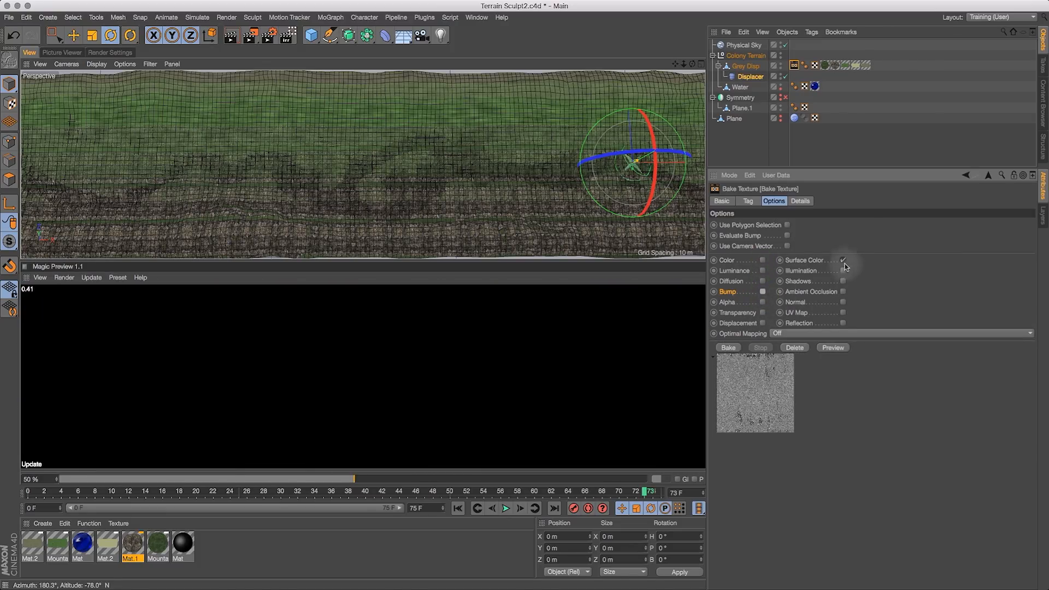
{"action": "left_click", "coordinate": [801, 262]}
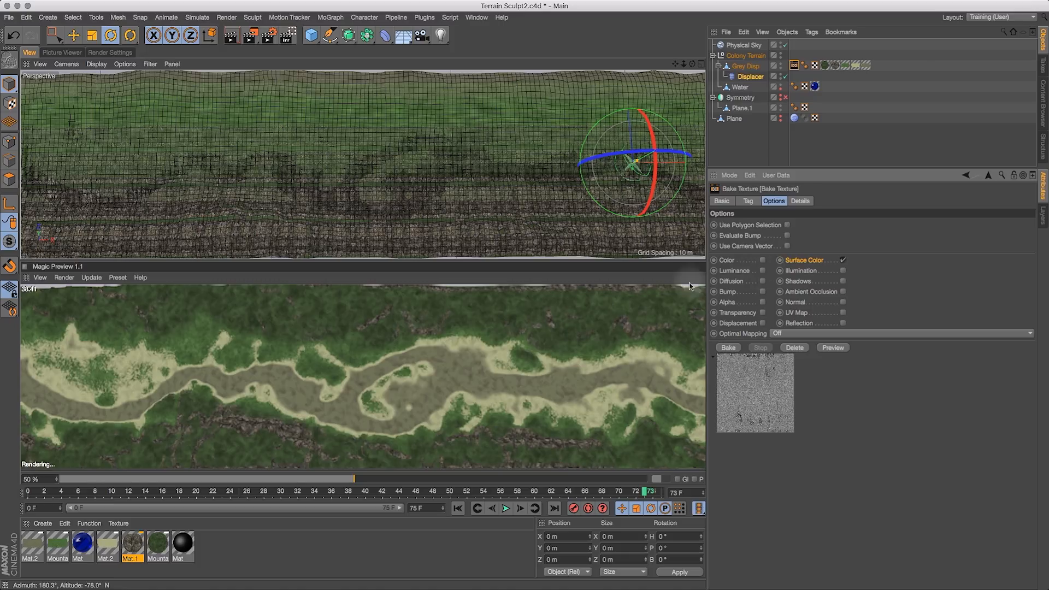
- Open the Mountain Green material in the Material Editor and inspect its Color, Luminance and Diffusion channels
{"action": "left_click", "coordinate": [156, 546]}
{"action": "double_click", "coordinate": [156, 548]}
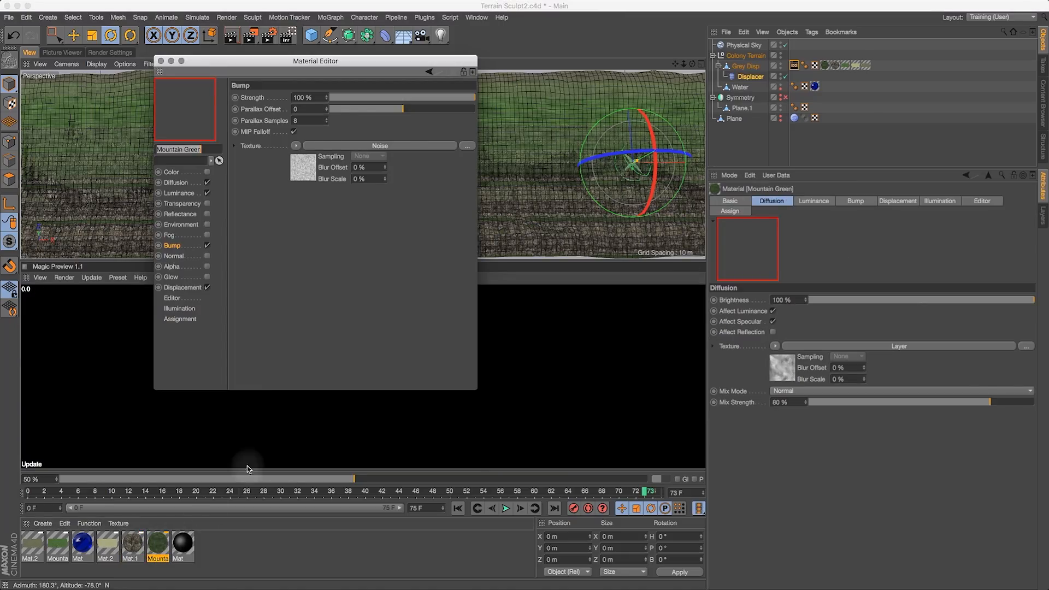
{"action": "left_click_drag", "start_coordinate": [354, 63], "coordinate": [522, 115]}
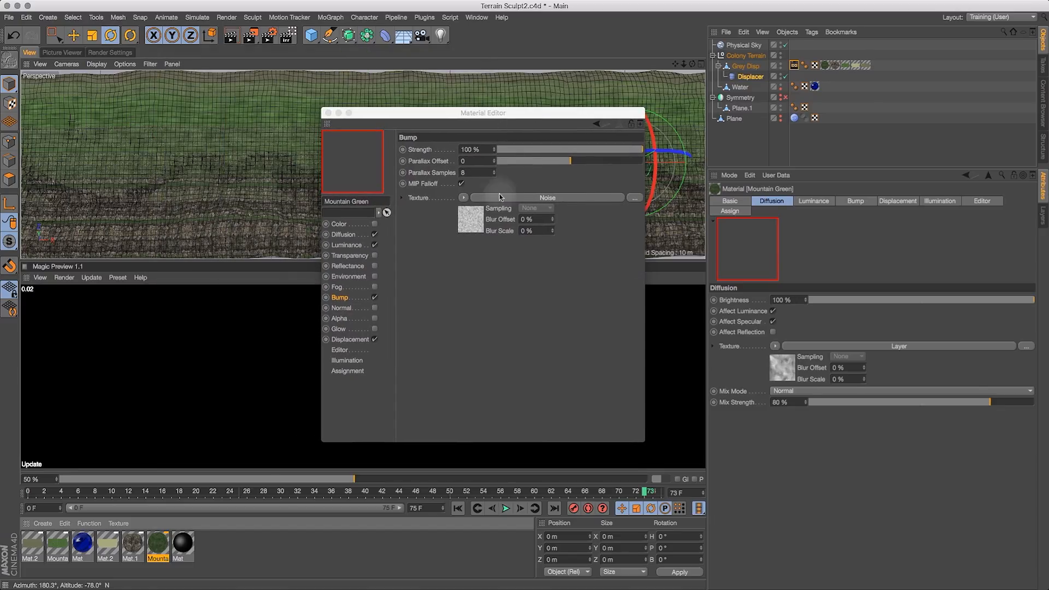
{"action": "left_click", "coordinate": [341, 232]}
{"action": "left_click", "coordinate": [340, 224]}
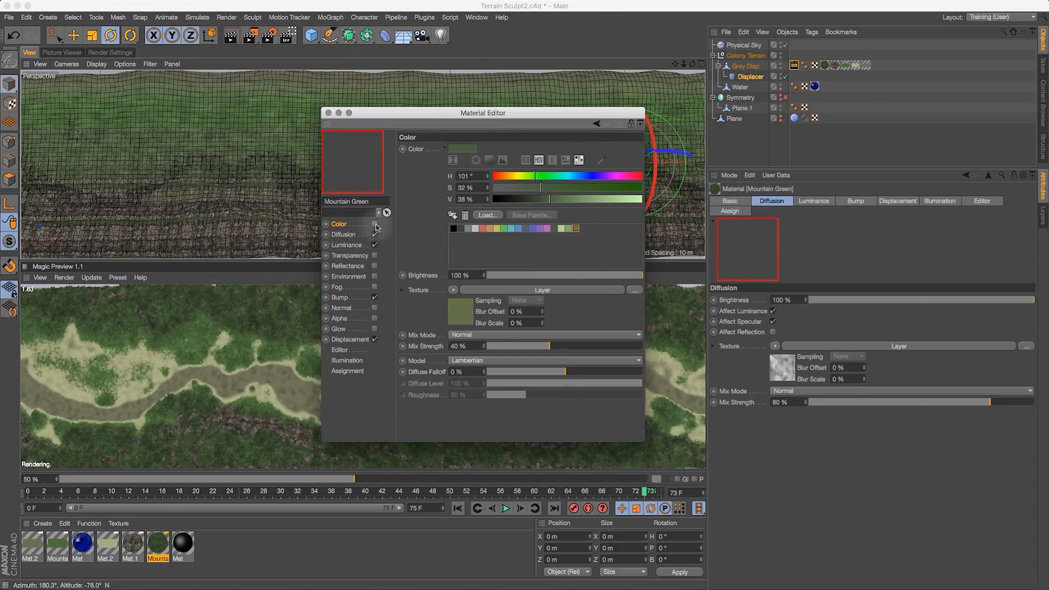
{"action": "left_click", "coordinate": [348, 246]}
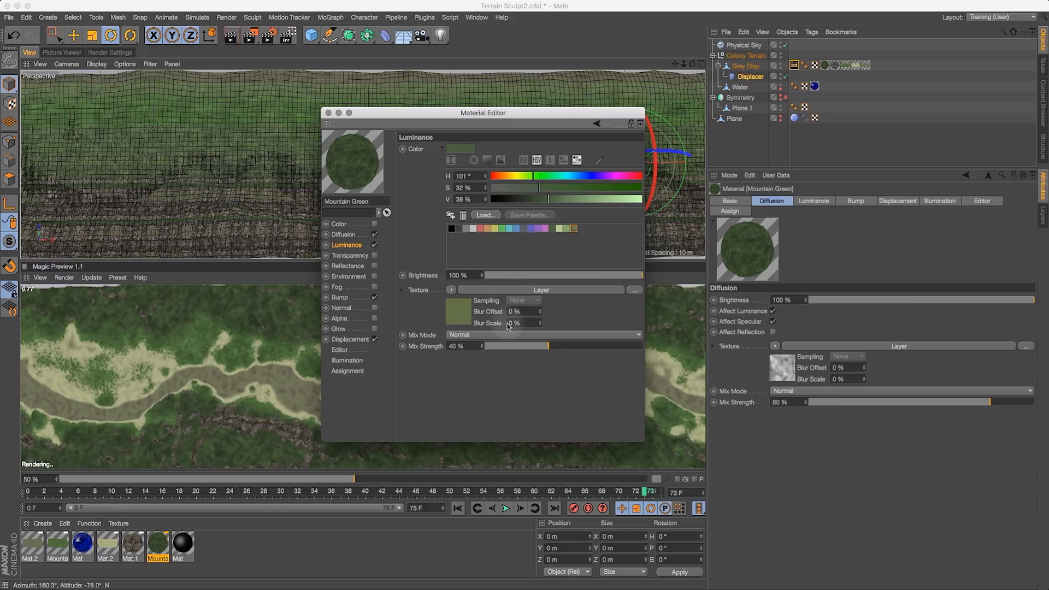
{"action": "left_click", "coordinate": [343, 234]}
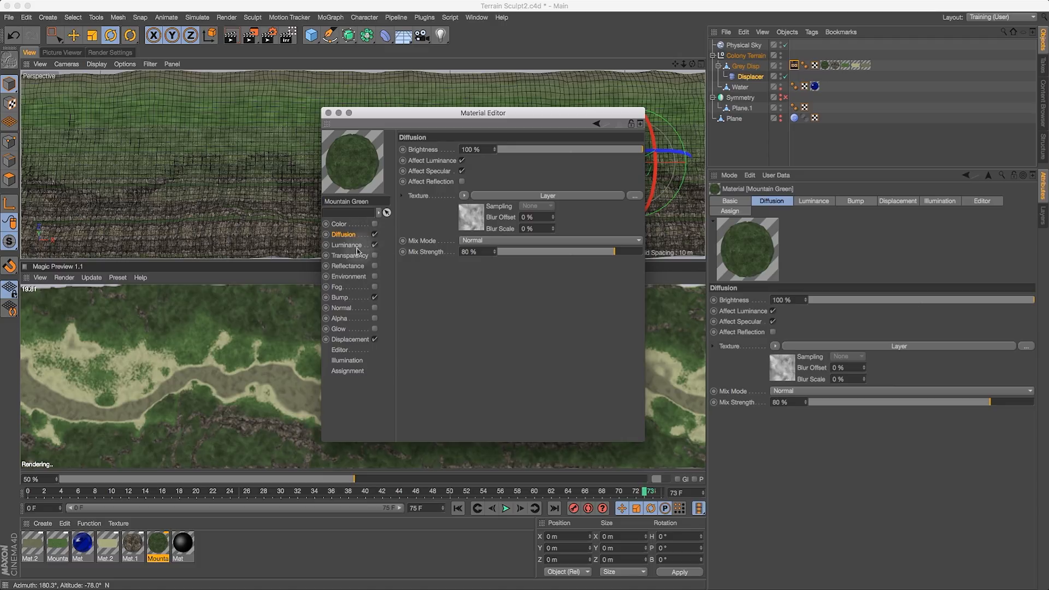
- Toggle the Mountain Green material's Diffusion channel off and back on, then close the Material Editor
{"action": "left_click", "coordinate": [374, 235]}
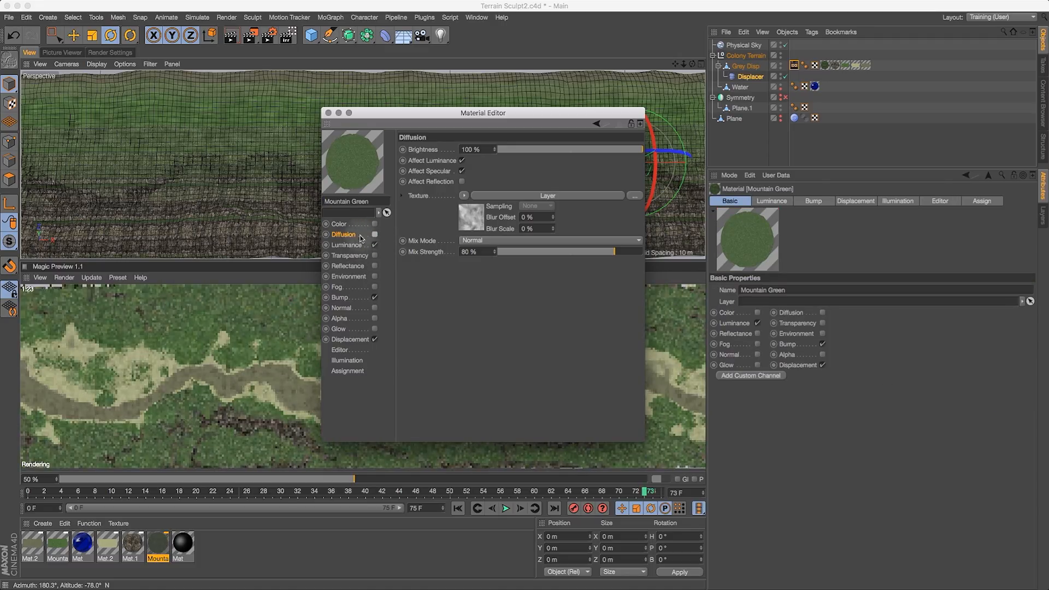
{"action": "left_click", "coordinate": [375, 234]}
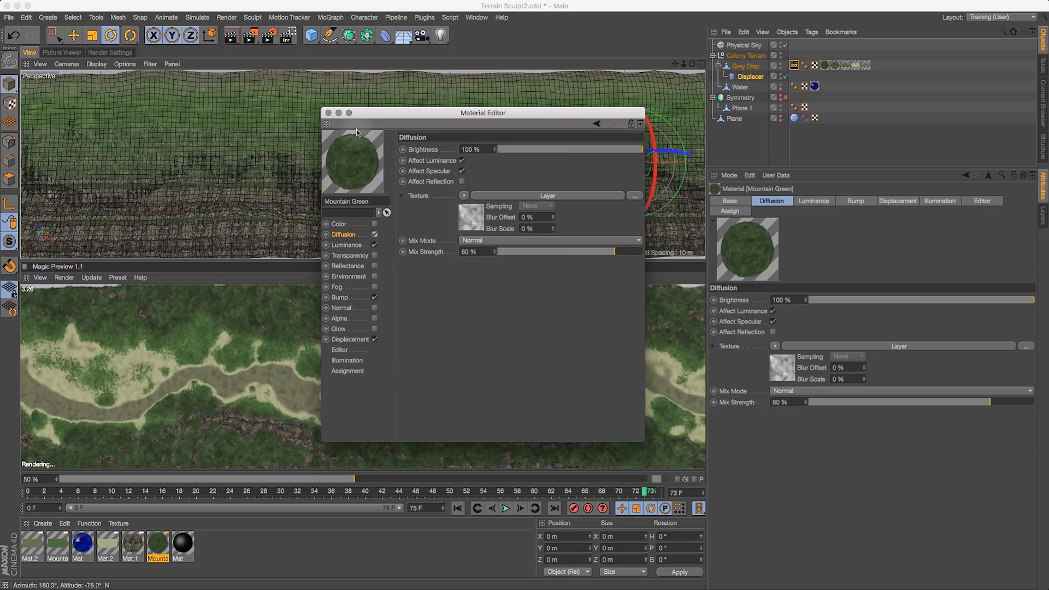
{"action": "left_click", "coordinate": [328, 112]}
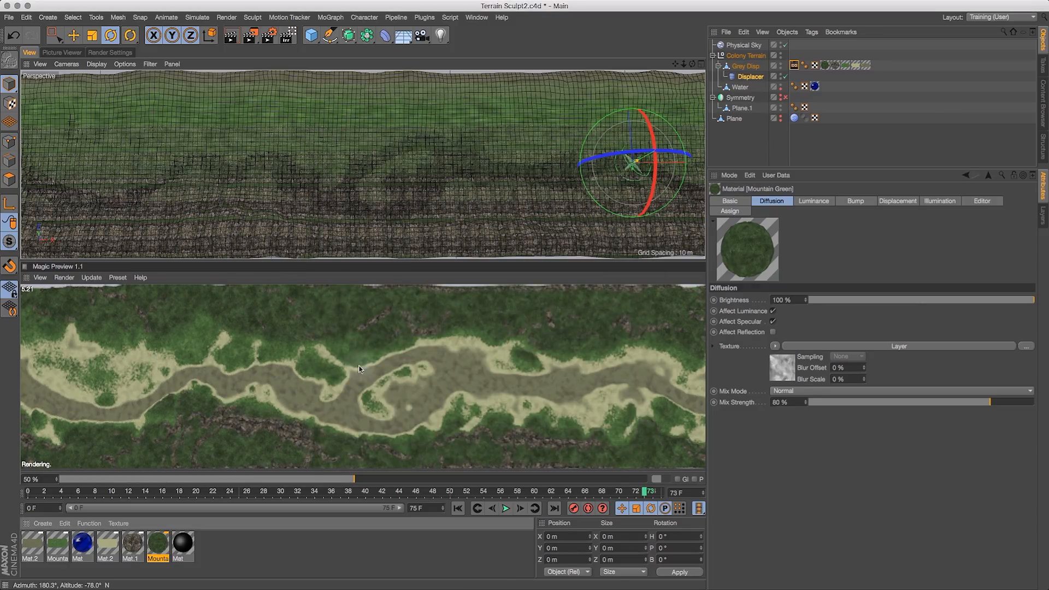
- Switch to Photoshop, compare the baked surface colour and bump textures in the open documents, then return to Cinema 4D
{"action": "key", "text": "super+Tab"}
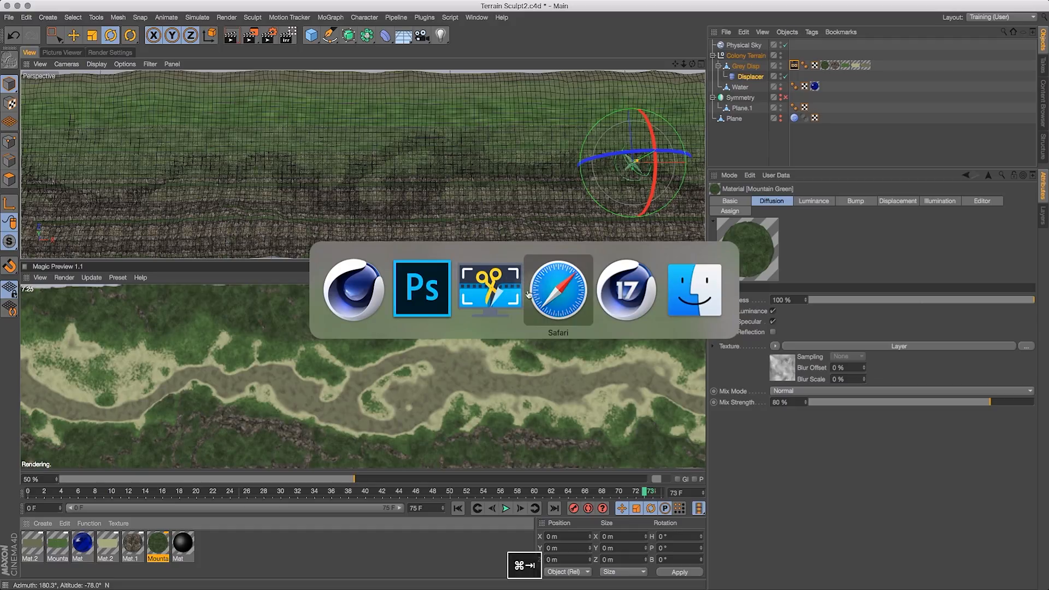
{"action": "left_click", "coordinate": [423, 282], "text": "super"}
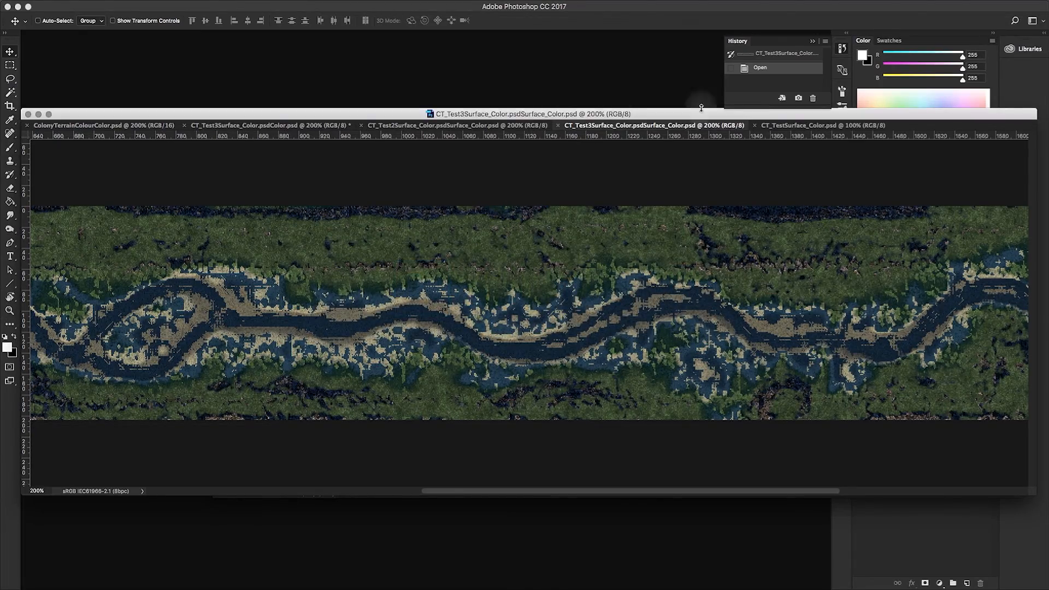
{"action": "left_click", "coordinate": [814, 125]}
{"action": "mouse_move", "coordinate": [721, 117]}
{"action": "left_mouse_down"}
{"action": "mouse_move", "coordinate": [731, 151]}
{"action": "mouse_move", "coordinate": [736, 106]}
{"action": "mouse_move", "coordinate": [727, 114]}
{"action": "left_mouse_up"}
{"action": "left_click_drag", "start_coordinate": [624, 113], "coordinate": [612, 123]}
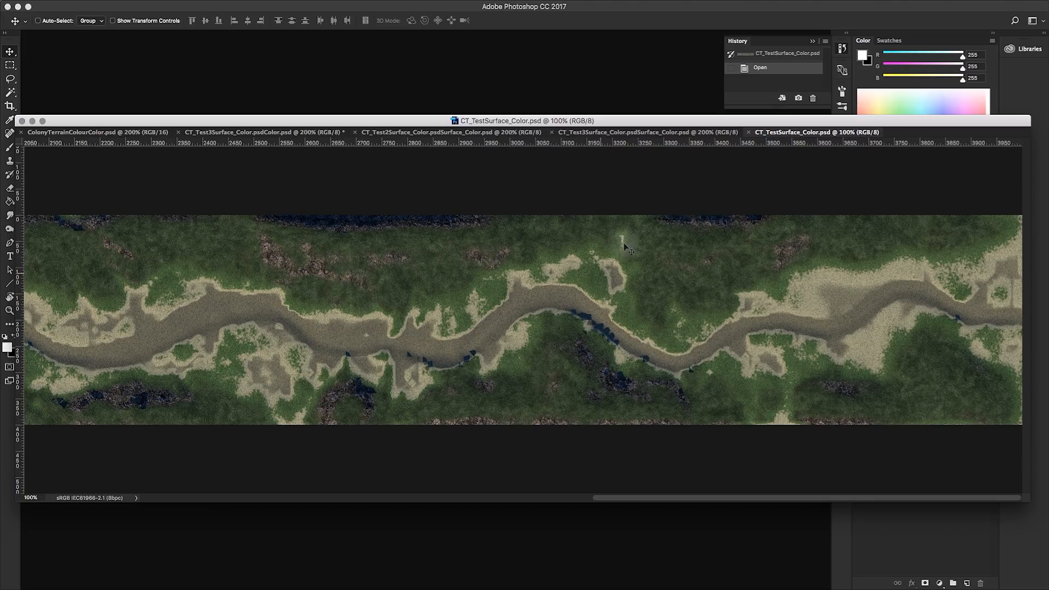
{"action": "left_click_drag", "start_coordinate": [566, 120], "coordinate": [614, 310]}
{"action": "left_click_drag", "start_coordinate": [499, 249], "coordinate": [400, 123]}
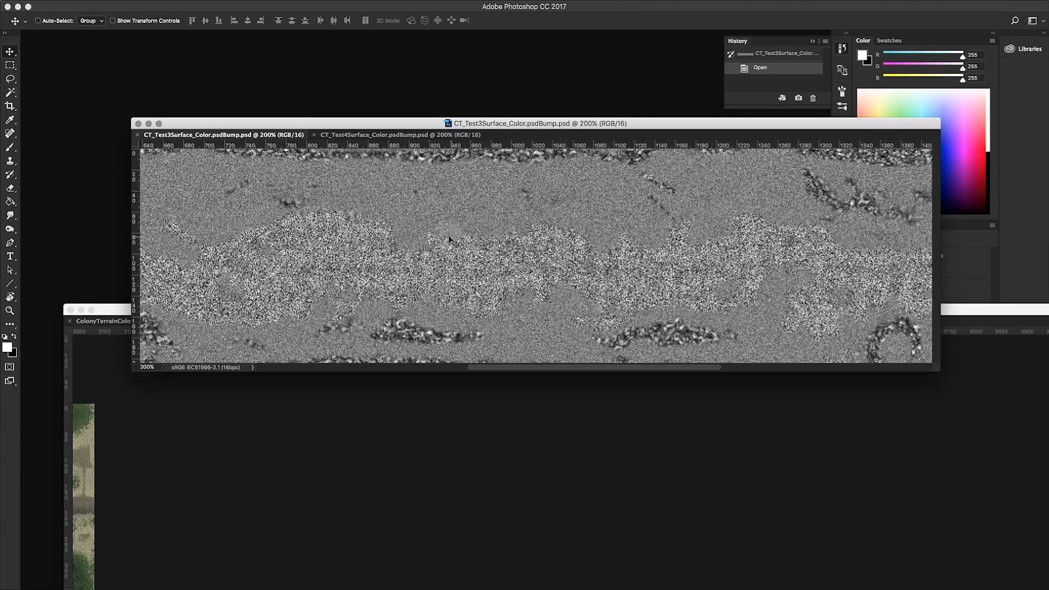
{"action": "left_click_drag", "start_coordinate": [317, 126], "coordinate": [331, 132]}
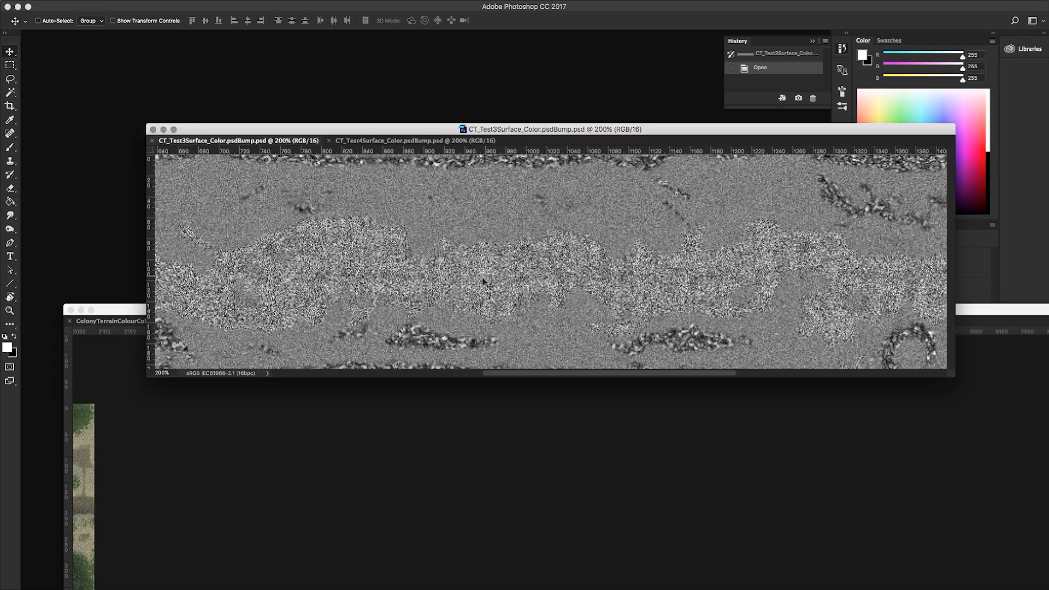
{"action": "left_click_drag", "start_coordinate": [568, 128], "coordinate": [565, 125]}
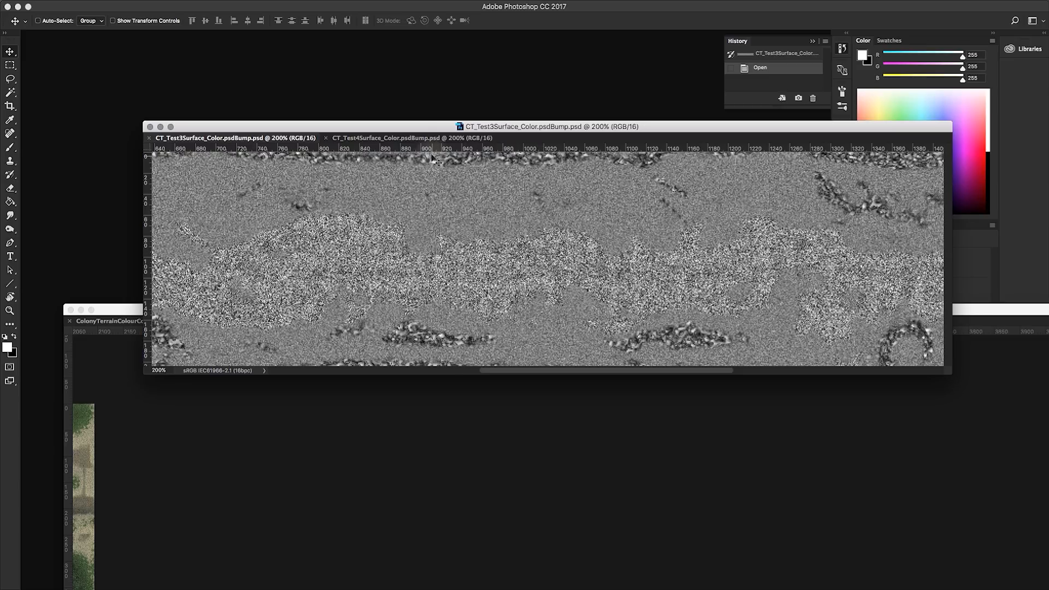
{"action": "left_click", "coordinate": [417, 139]}
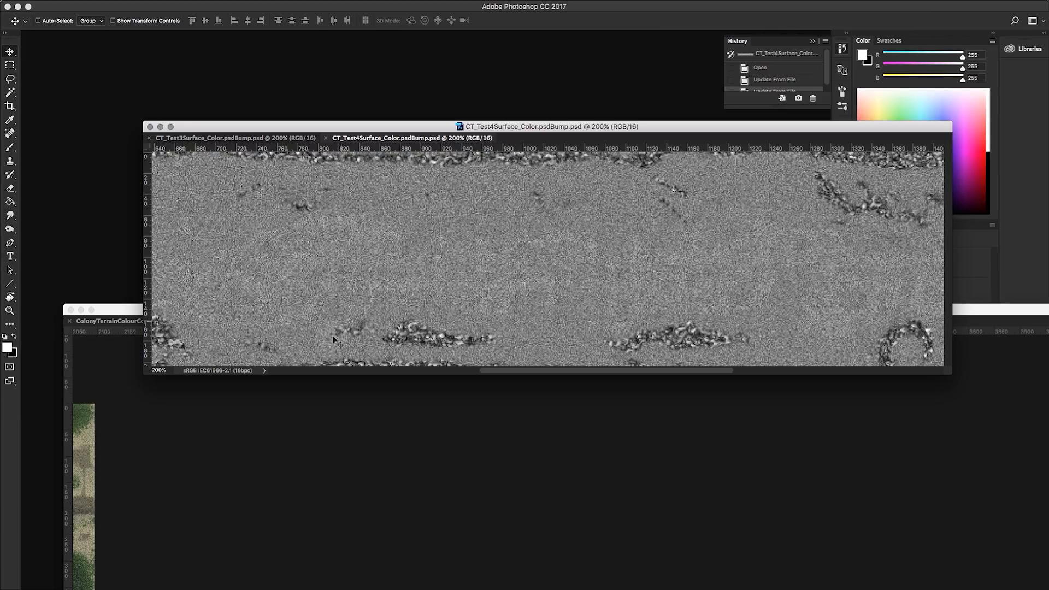
{"action": "key", "text": "super+Tab"}
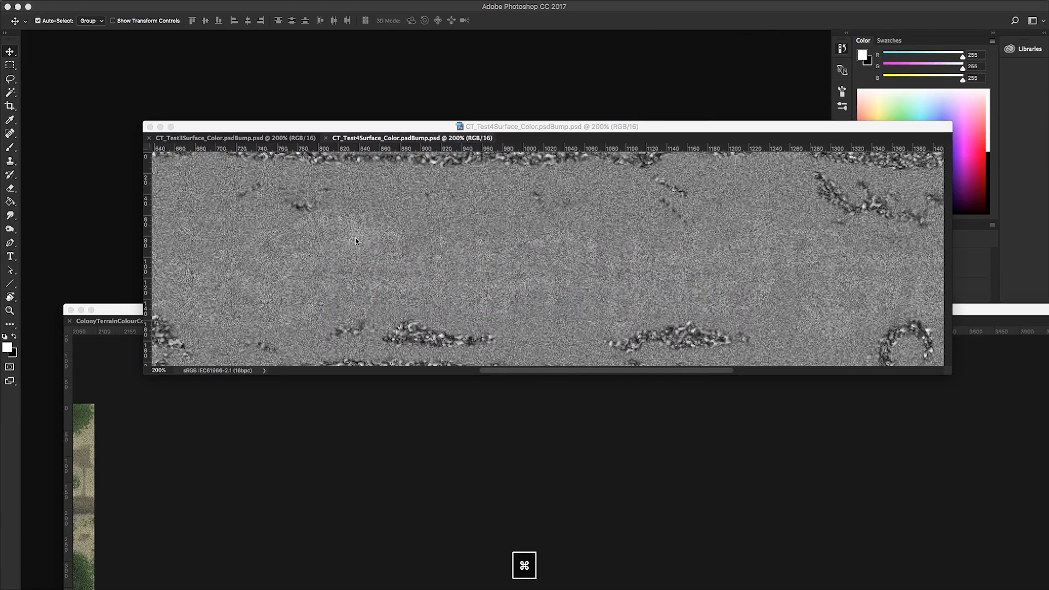
{"action": "key", "text": "super+Tab"}
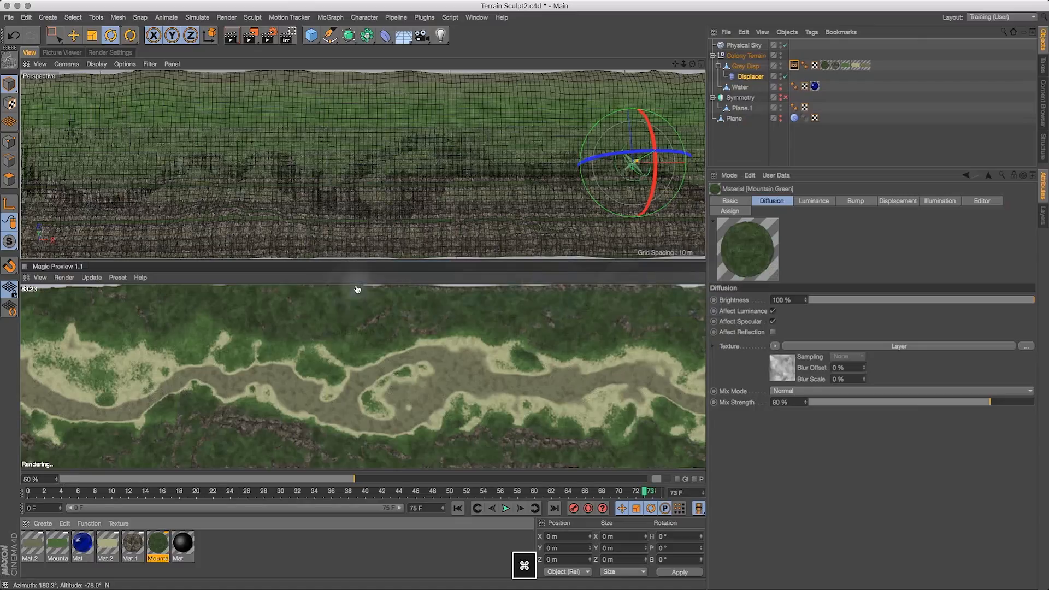
- Open Mat.2 in the Material Editor and inspect the Noise shader in its Bump channel, then close the editor
{"action": "left_click", "coordinate": [108, 546]}
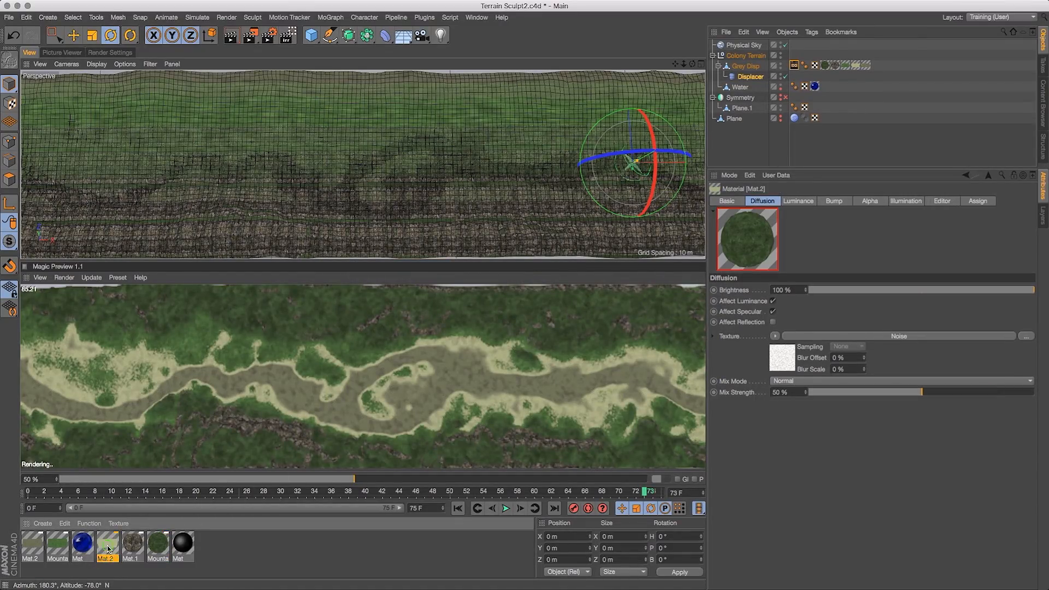
{"action": "double_click", "coordinate": [107, 546]}
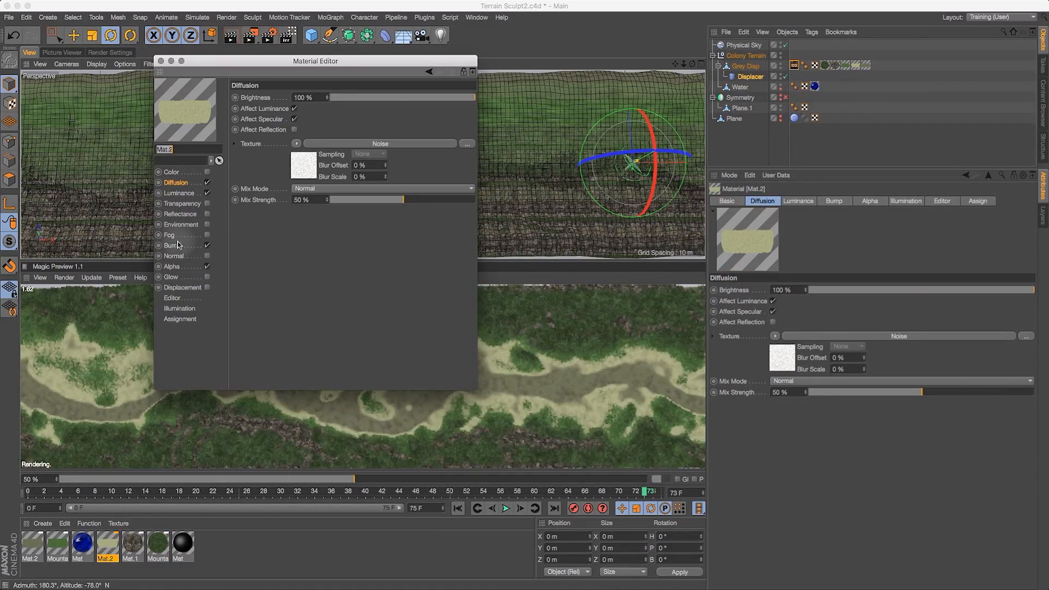
{"action": "left_click", "coordinate": [172, 245]}
{"action": "left_click_drag", "start_coordinate": [274, 64], "coordinate": [377, 91]}
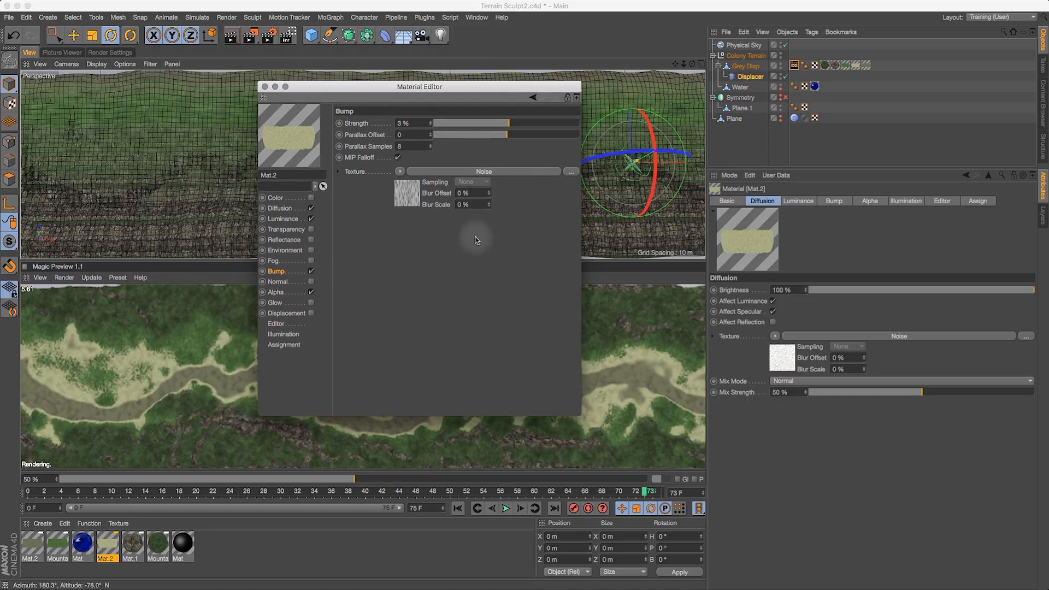
{"action": "left_click", "coordinate": [431, 171]}
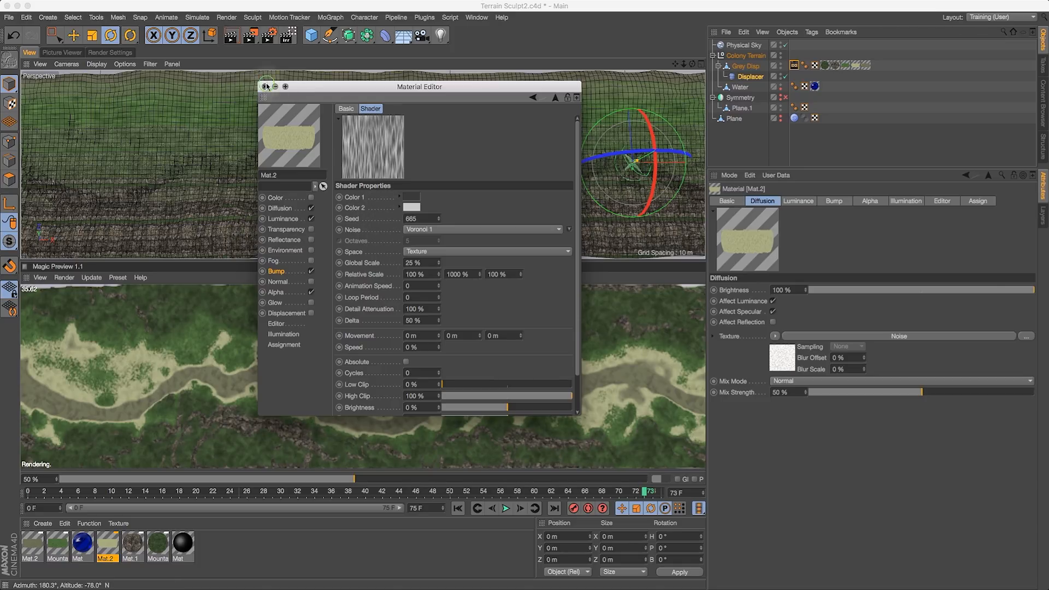
{"action": "left_click", "coordinate": [265, 87]}
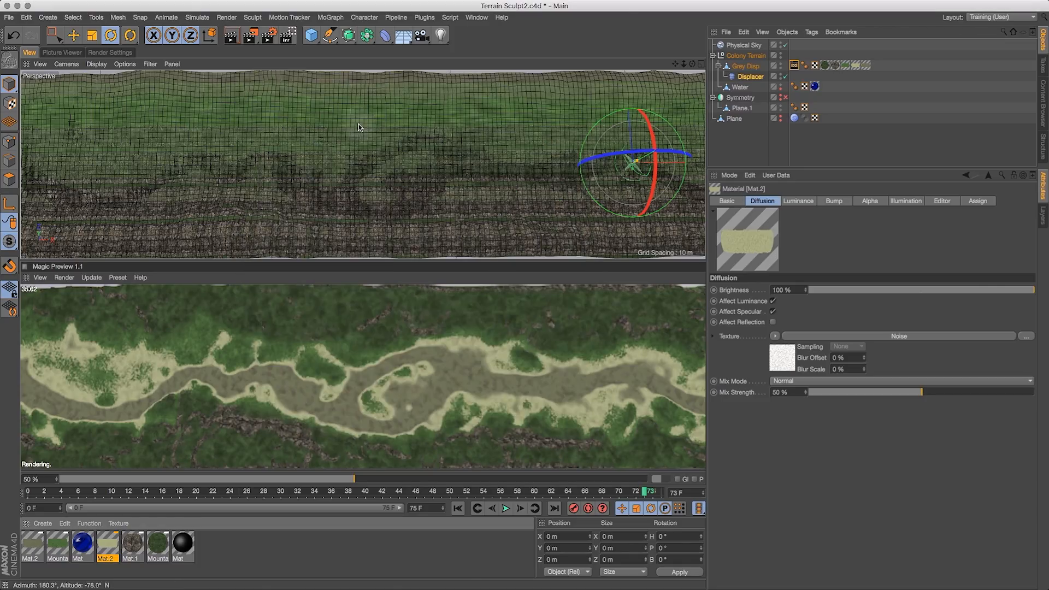
- Delete the Bake Texture tag from Grey Disp and toggle the Displacer off and back on
{"action": "left_click", "coordinate": [795, 66]}
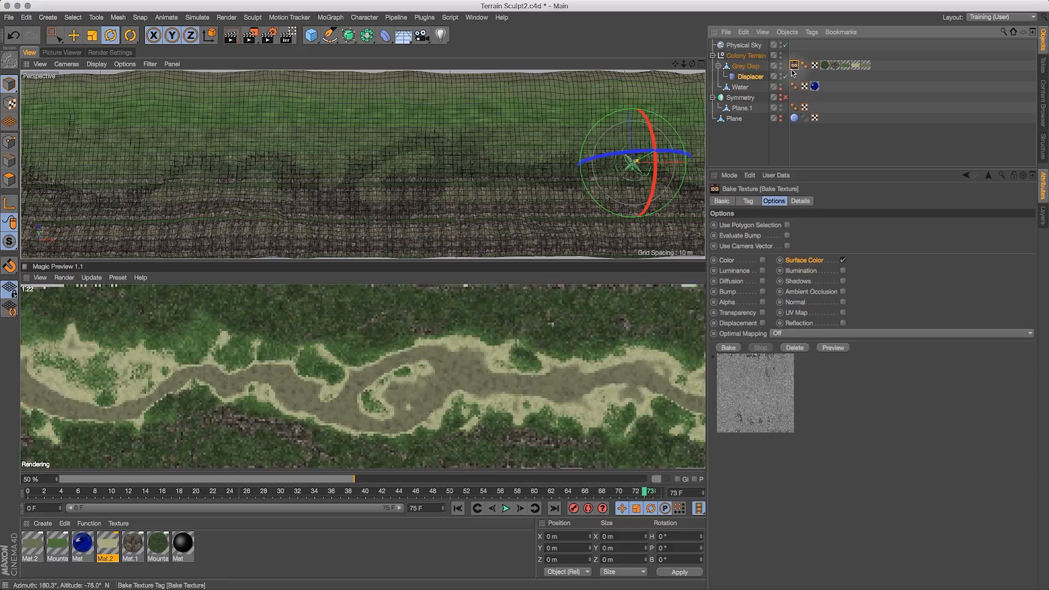
{"action": "key", "text": "BackSpace"}
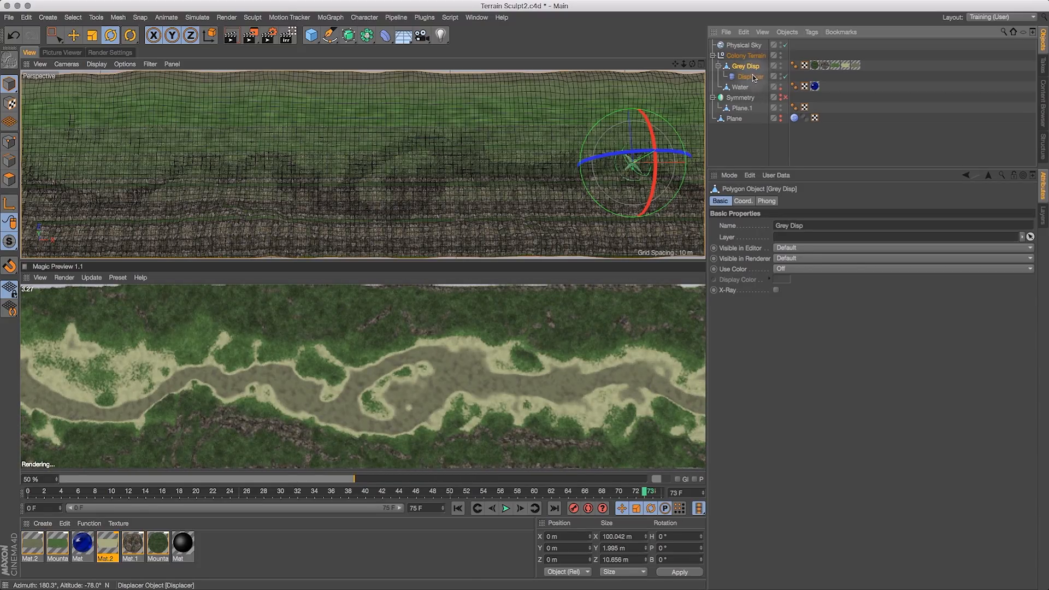
{"action": "left_click", "coordinate": [785, 76]}
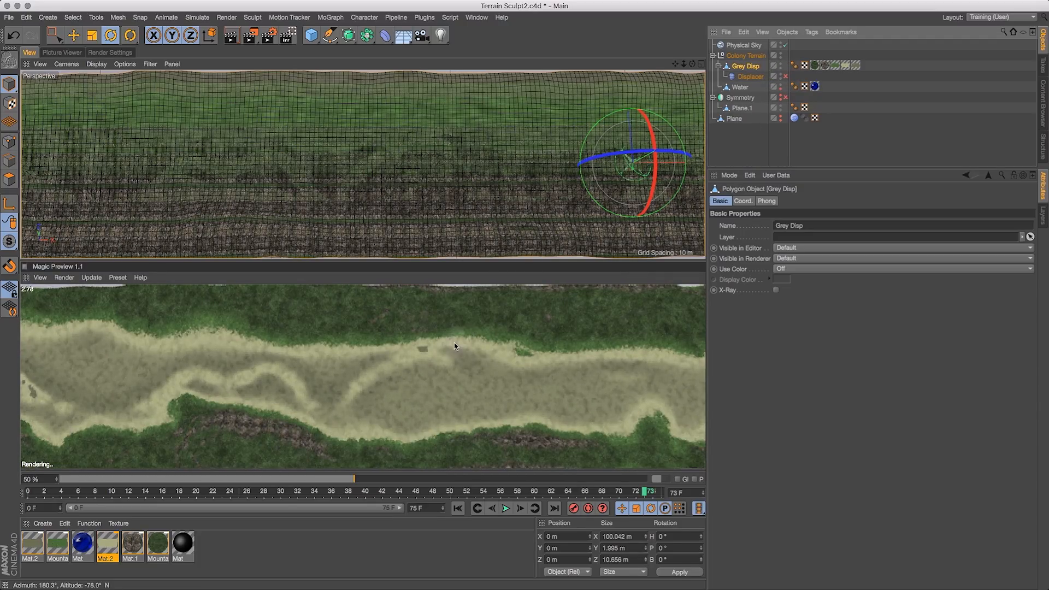
{"action": "left_click", "coordinate": [786, 78]}
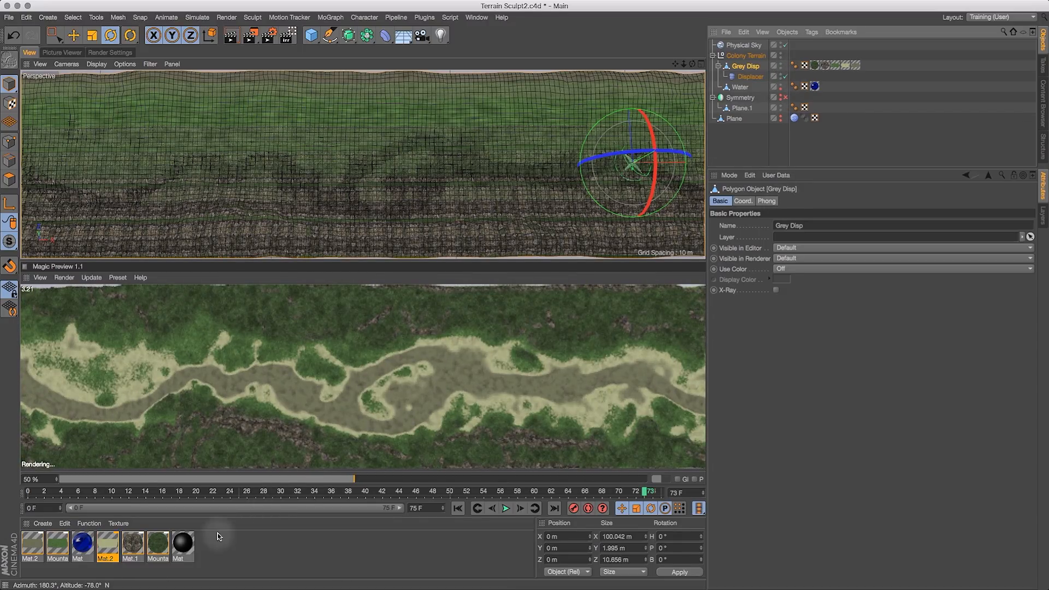
- Open Mountain Green in the Material Editor, toggle its Displacement channel off and back on, and close the editor
{"action": "double_click", "coordinate": [158, 545]}
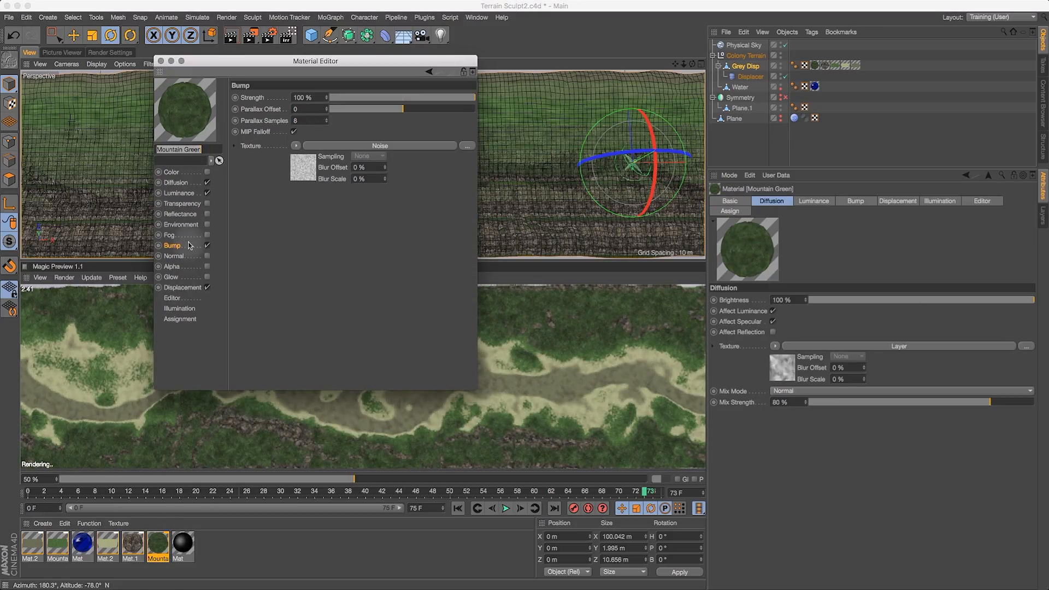
{"action": "left_click_drag", "start_coordinate": [222, 62], "coordinate": [201, 68]}
{"action": "left_click", "coordinate": [185, 294]}
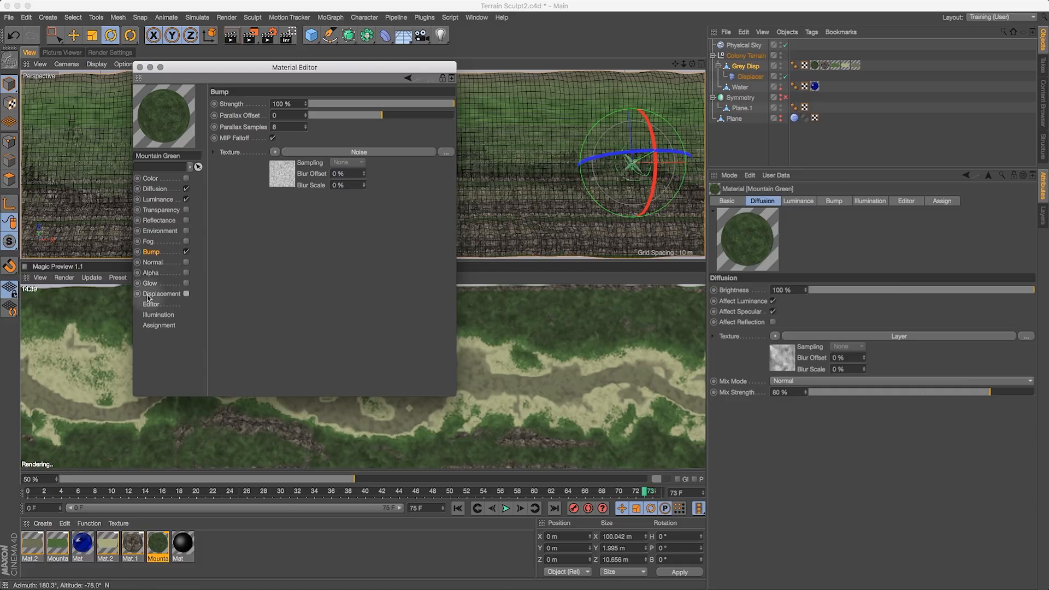
{"action": "left_click", "coordinate": [186, 294]}
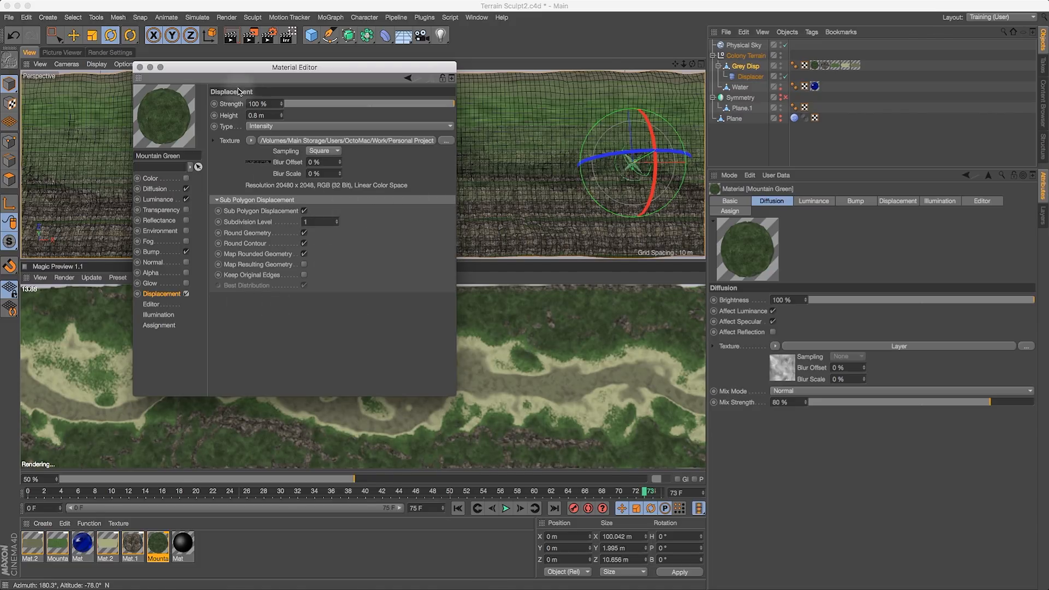
{"action": "left_click", "coordinate": [140, 67]}
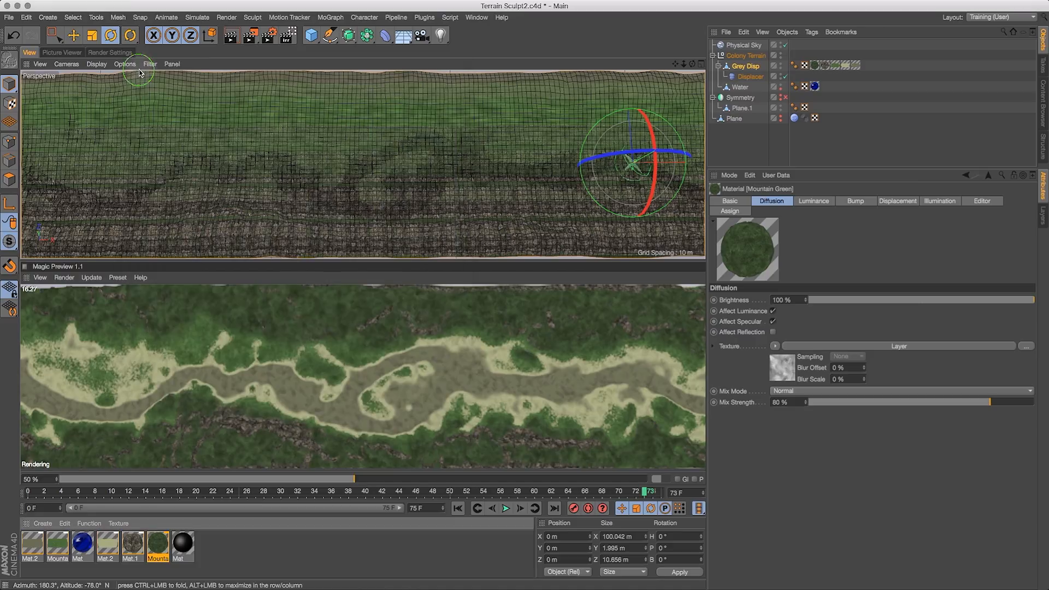
- Add a new Bake Texture tag to Grey Disp and enable baking of Surface Color and Bump
{"action": "left_click", "coordinate": [752, 65]}
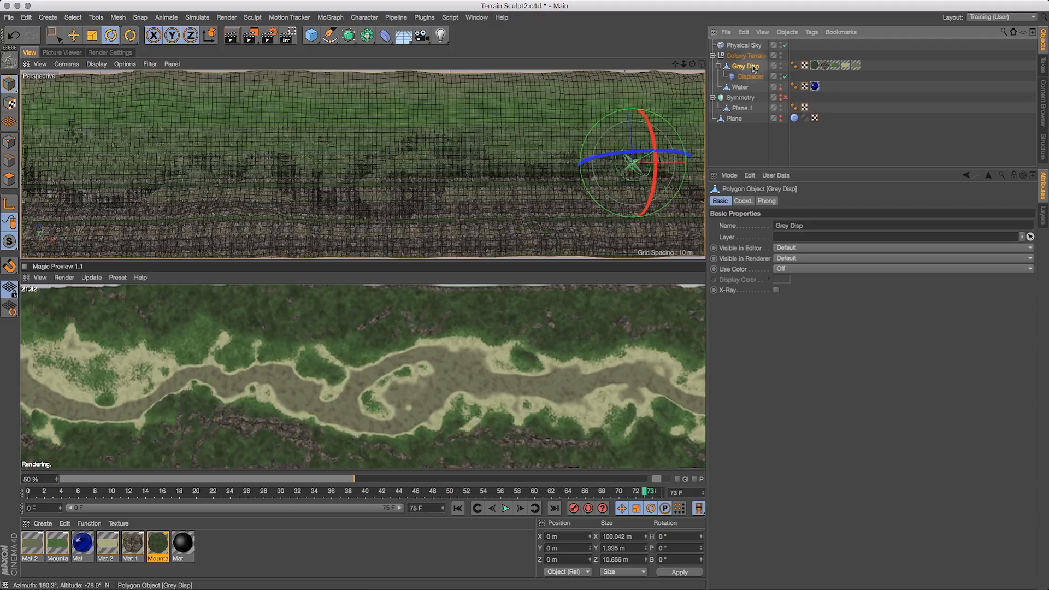
{"action": "right_click", "coordinate": [752, 70]}
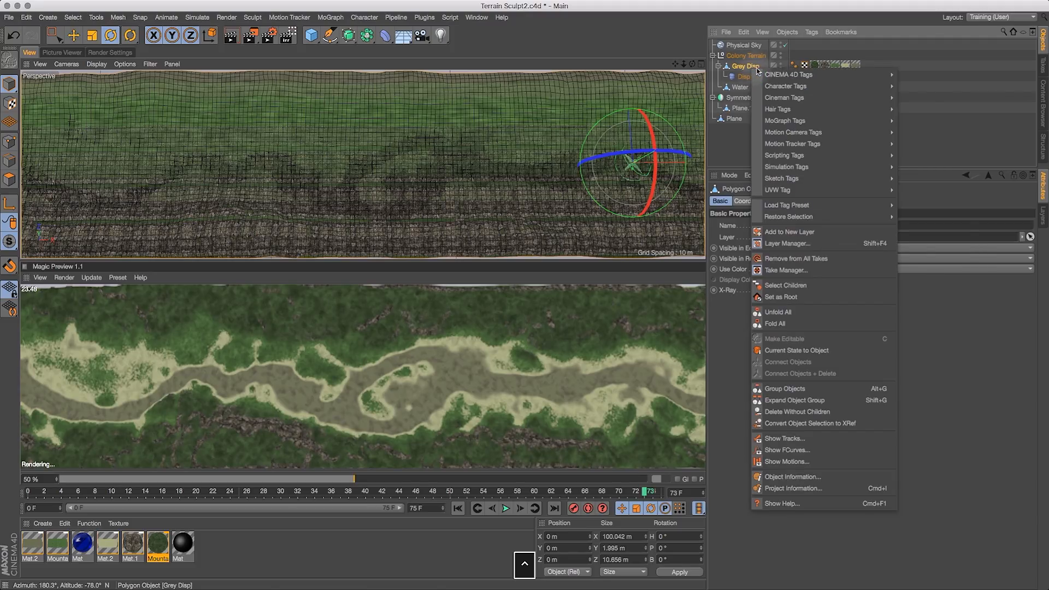
{"action": "mouse_move", "coordinate": [836, 74]}
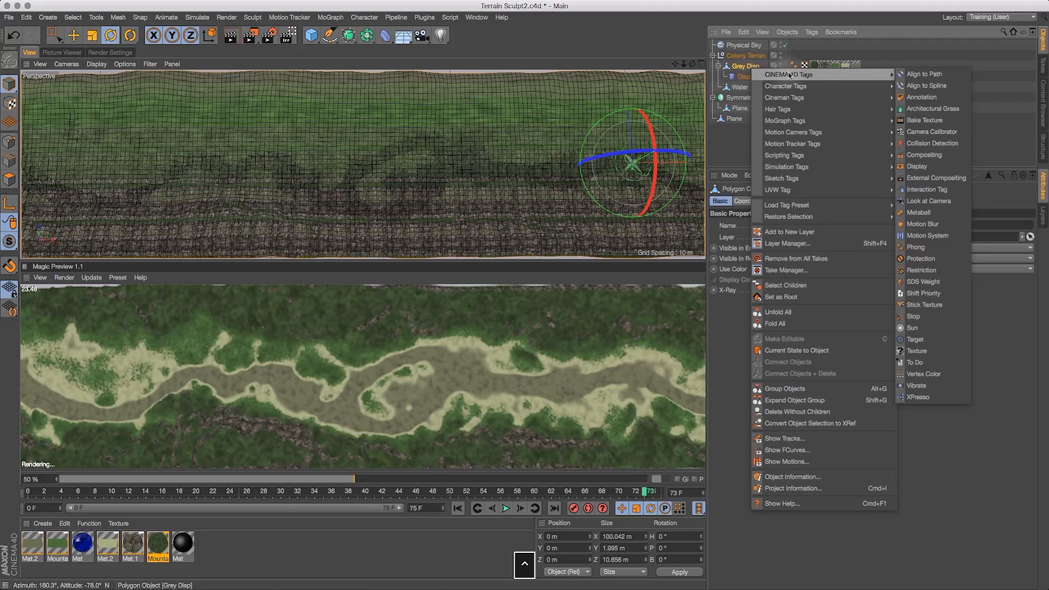
{"action": "left_click", "coordinate": [929, 120]}
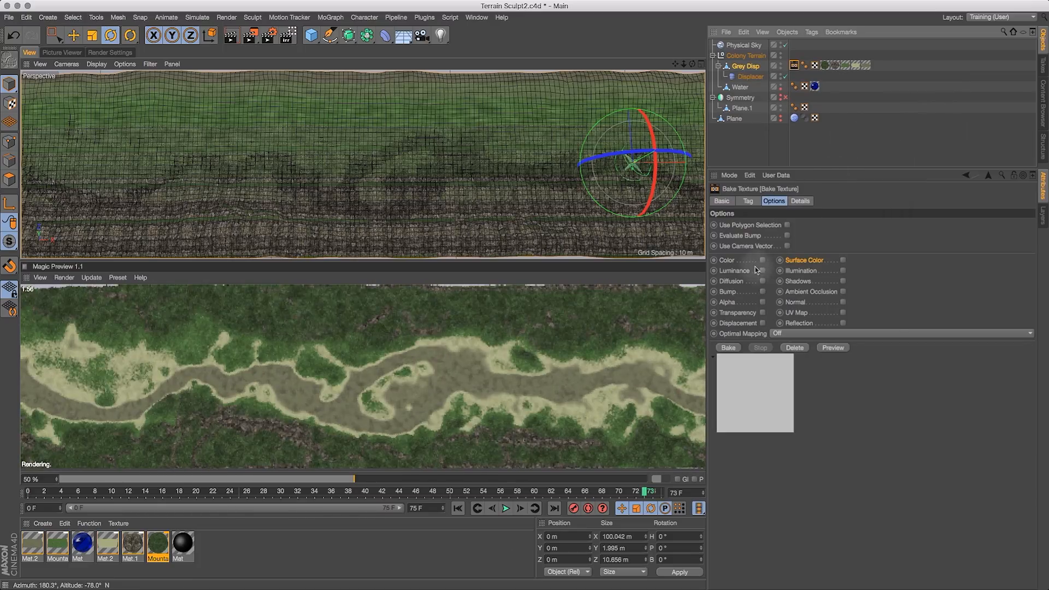
{"action": "left_click", "coordinate": [842, 260]}
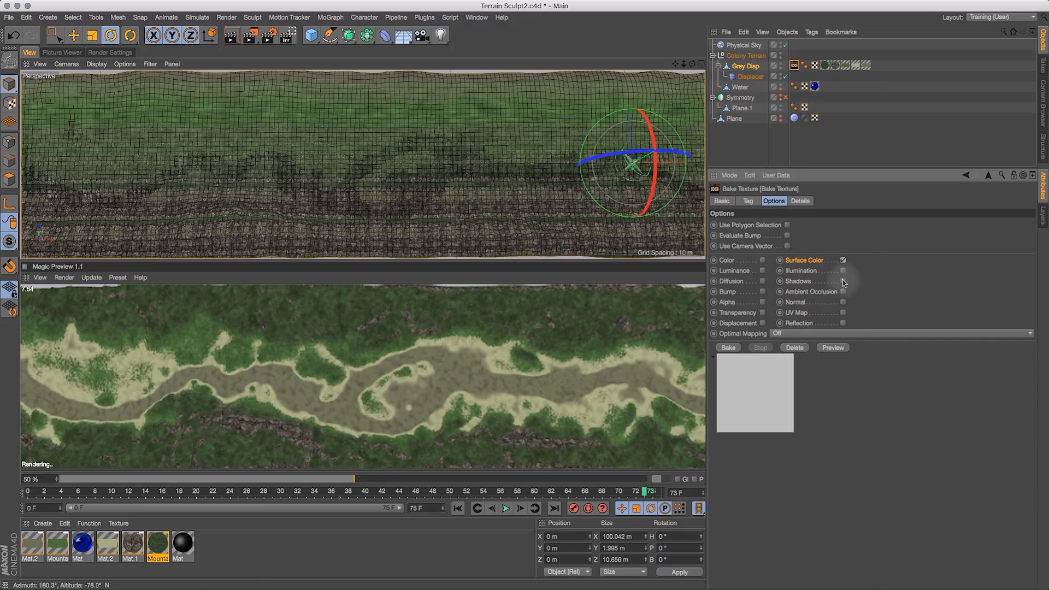
{"action": "left_click", "coordinate": [763, 292]}
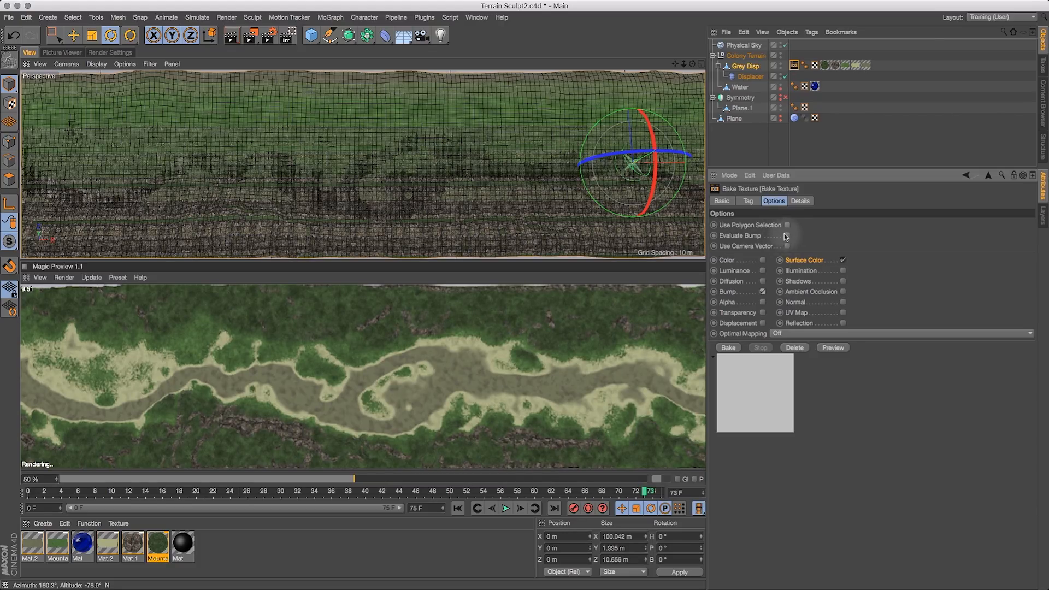
- Set the bake output file name to ColonyTerrain in the Space Colony Tutorial folder
{"action": "left_click", "coordinate": [748, 201]}
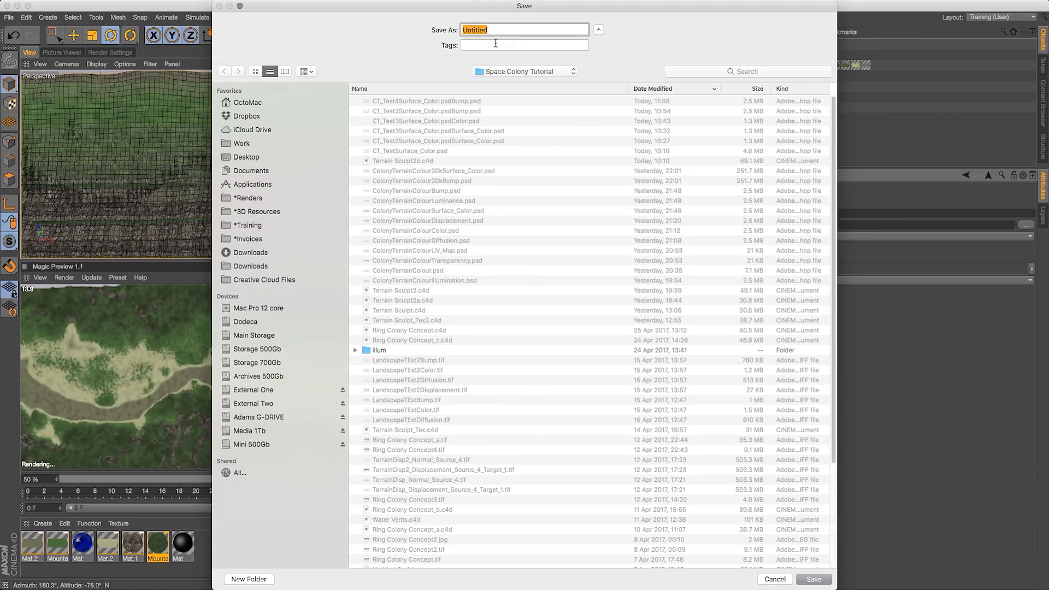
{"action": "double_click", "coordinate": [482, 30]}
{"action": "type", "text": "O"}
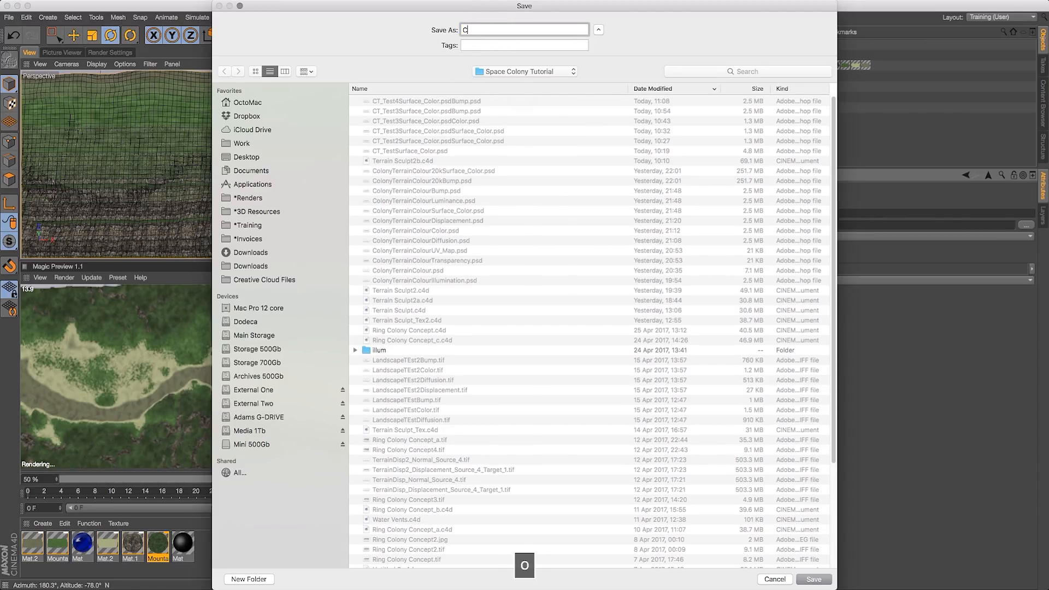
{"action": "type", "text": "olonyTerrain"}
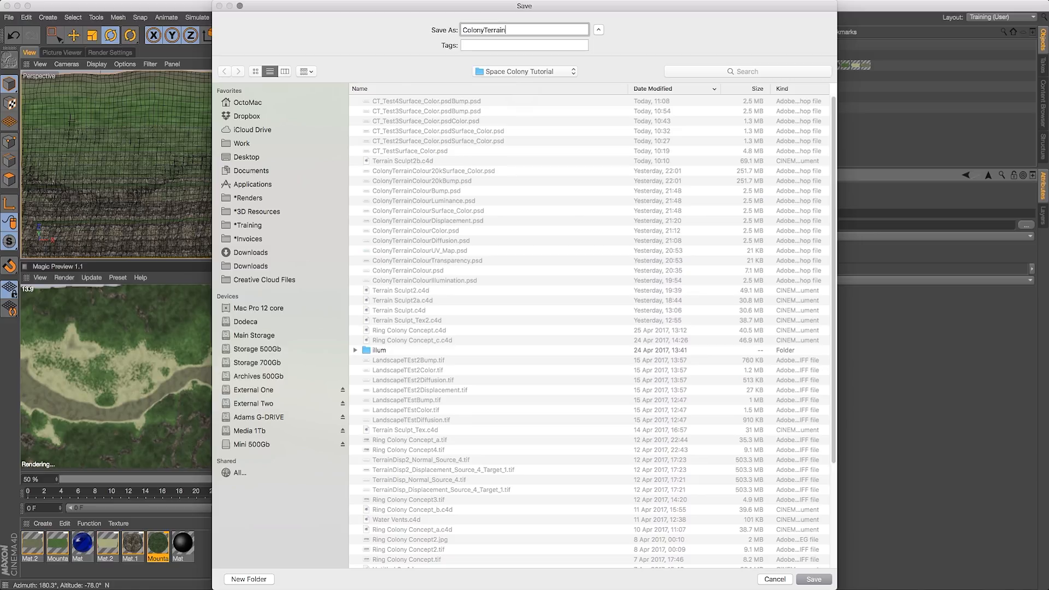
{"action": "left_click", "coordinate": [814, 578]}
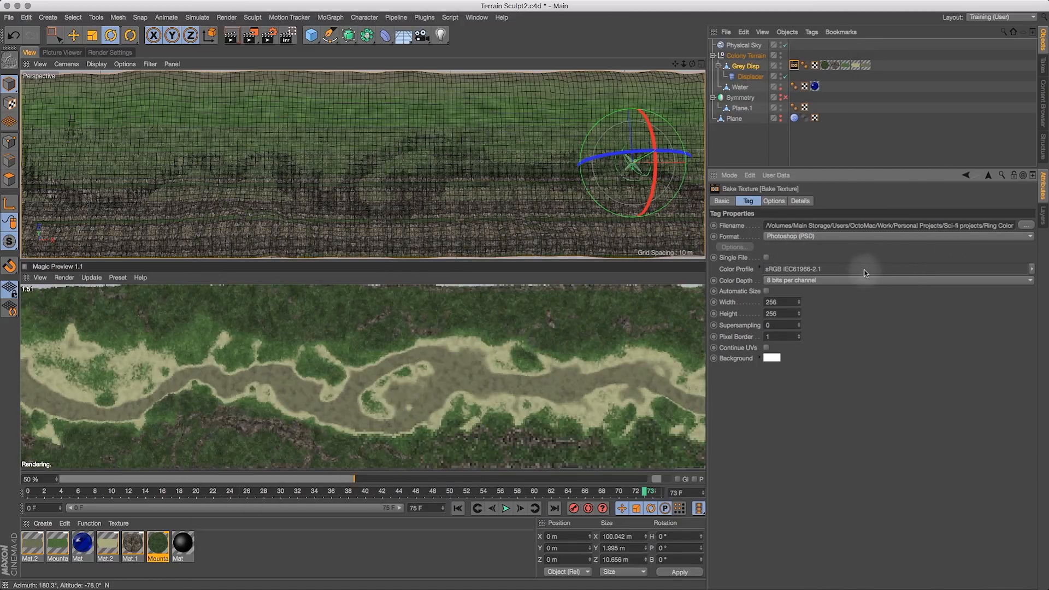
- Set the bake color depth to 16 bits per channel, size to 20480 × 2048, and supersampling to 1
{"action": "left_click", "coordinate": [807, 282]}
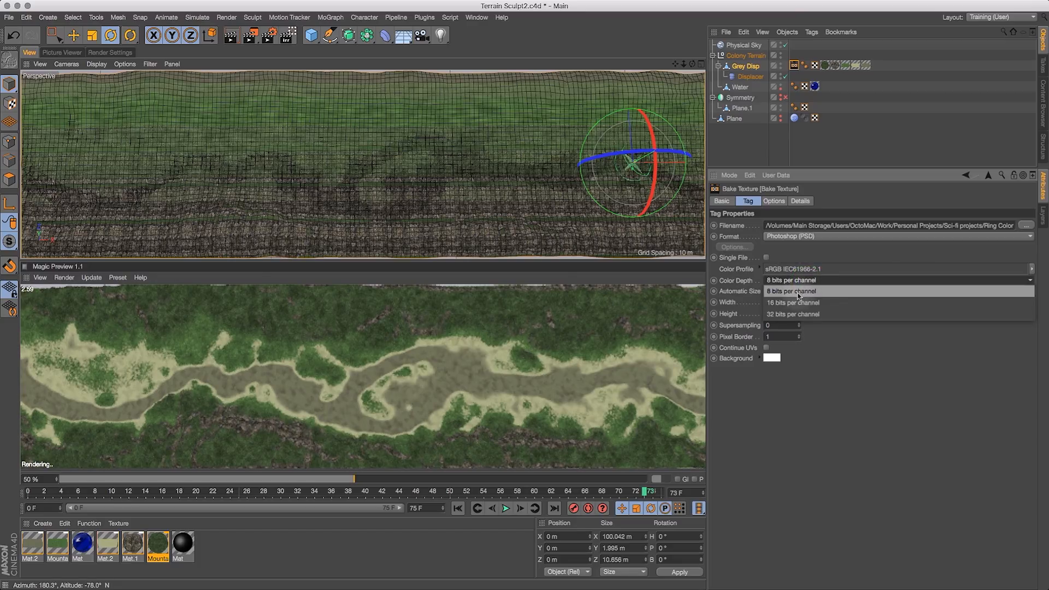
{"action": "left_click", "coordinate": [800, 307]}
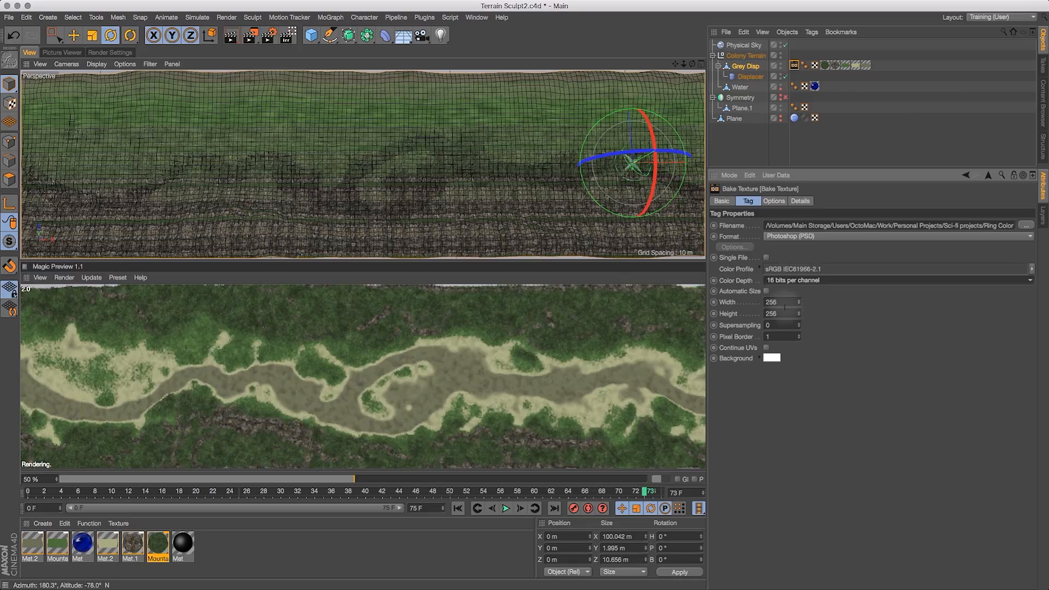
{"action": "left_click", "coordinate": [781, 302]}
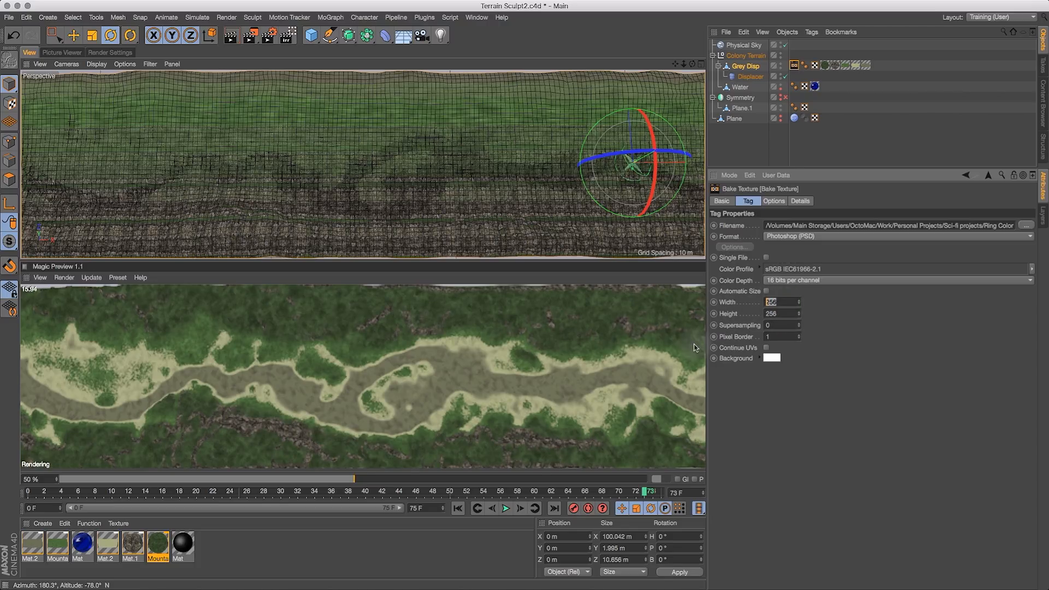
{"action": "type", "text": "20480"}
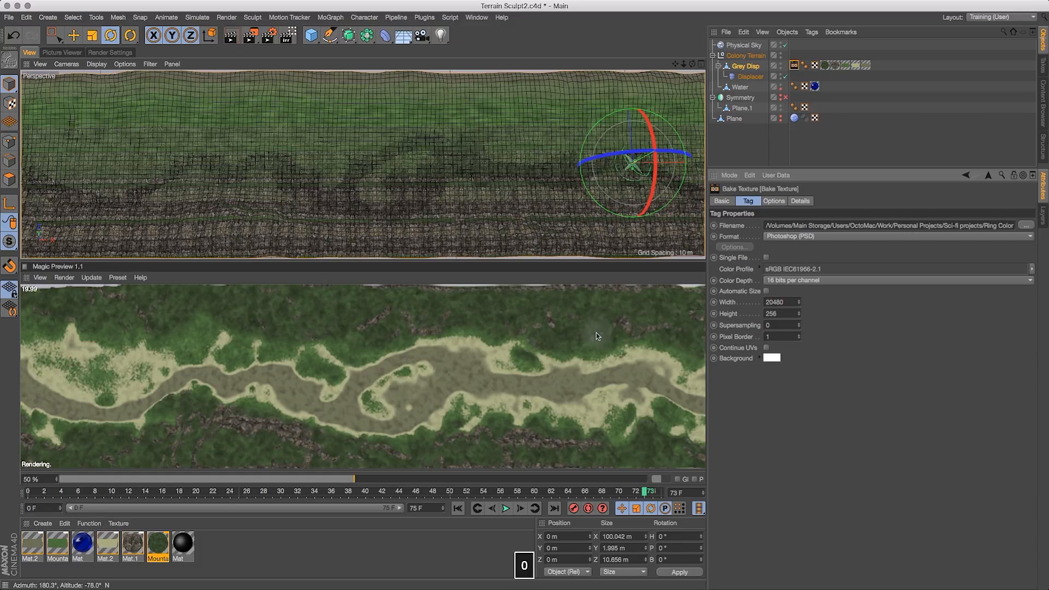
{"action": "key", "text": "Tab"}
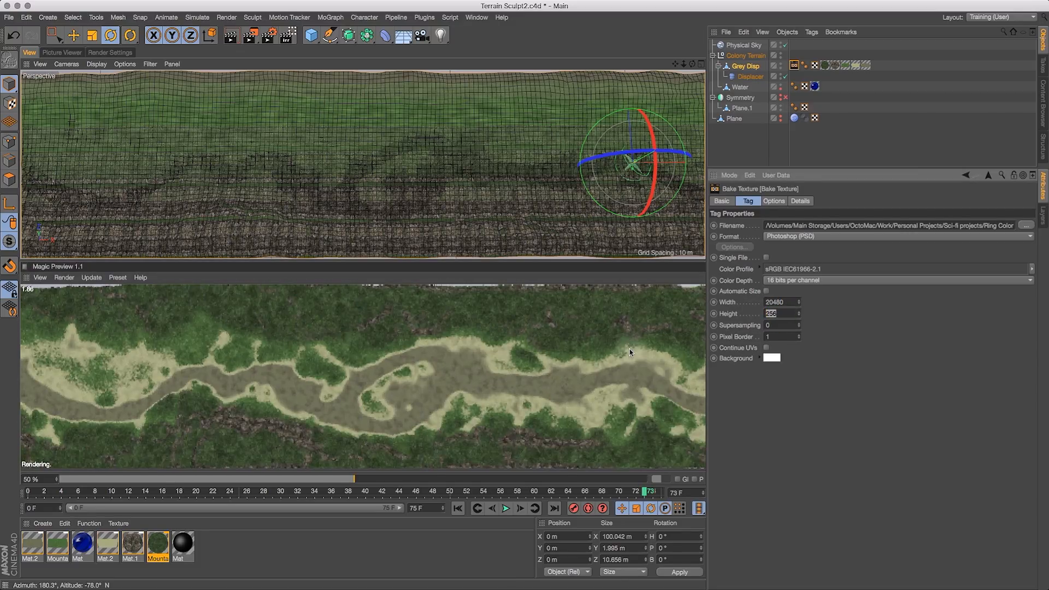
{"action": "type", "text": "2048"}
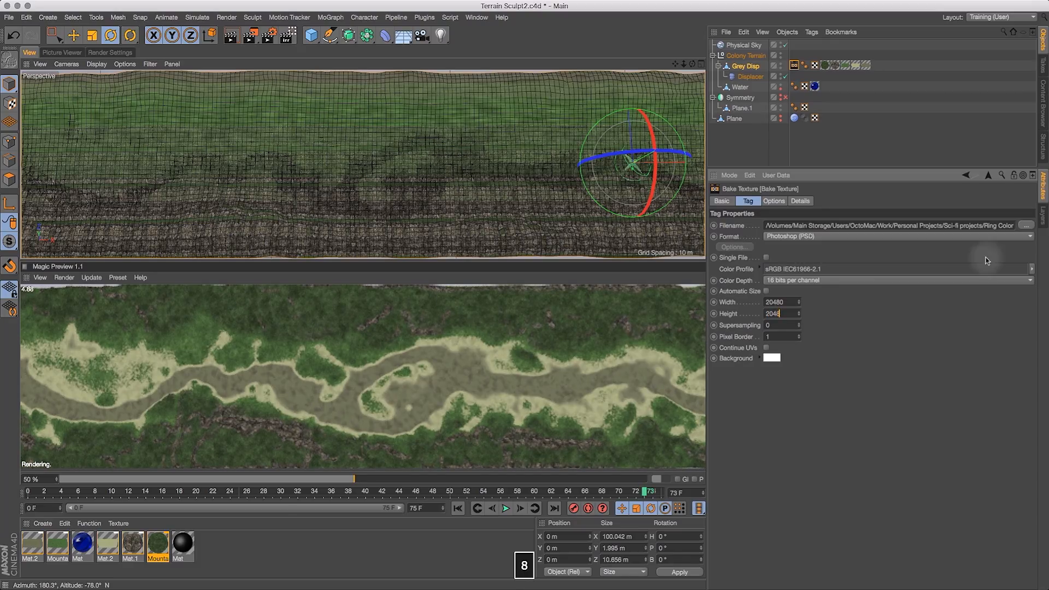
{"action": "left_click", "coordinate": [629, 353]}
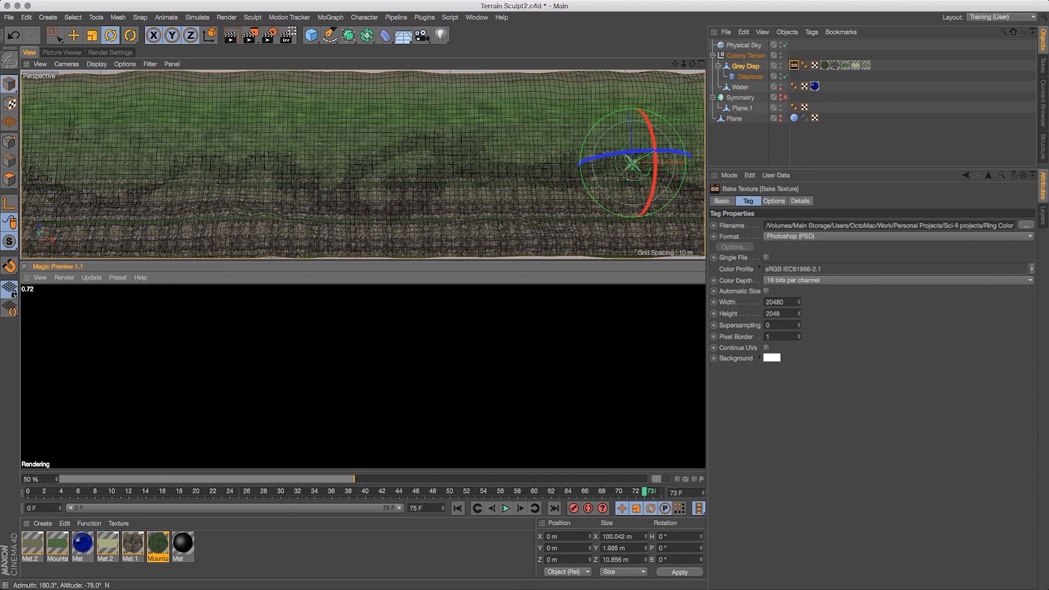
{"action": "left_click", "coordinate": [850, 328]}
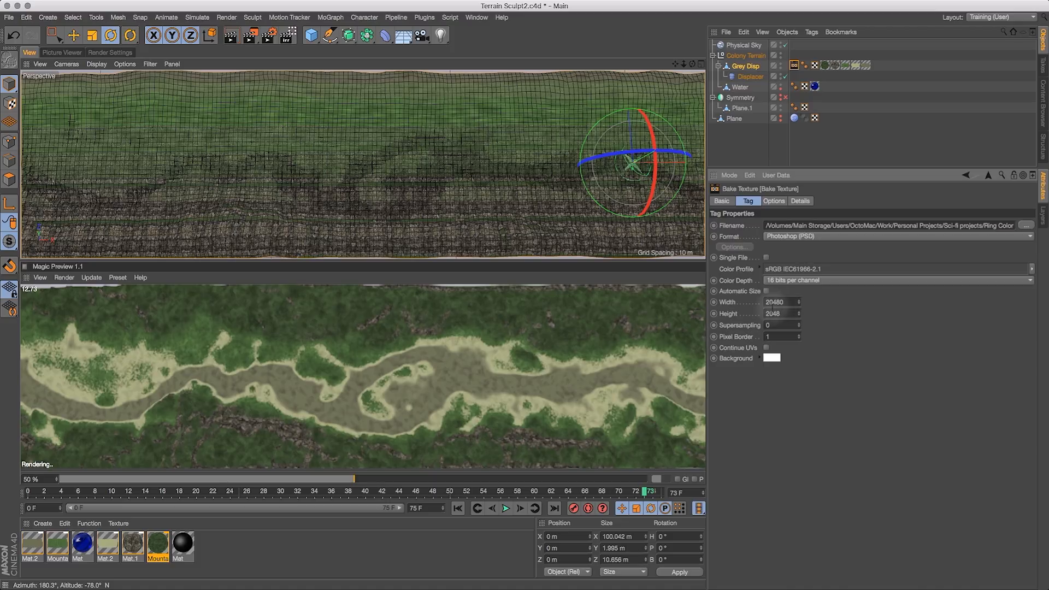
{"action": "left_click", "coordinate": [799, 323]}
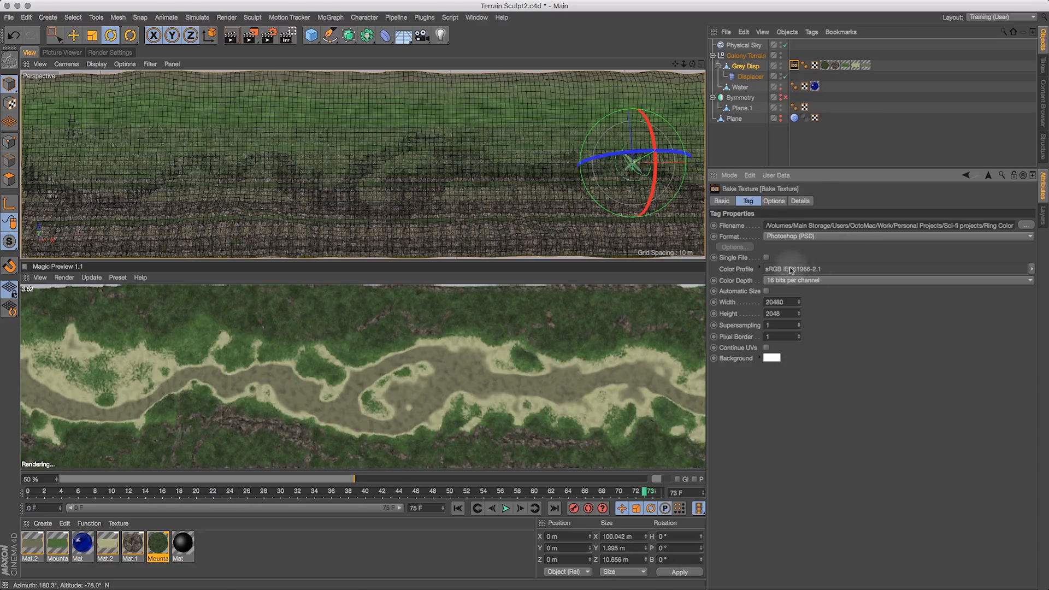
- Review the Bake Texture tag's Options, Details, Tag and Basic settings
{"action": "left_click", "coordinate": [774, 201]}
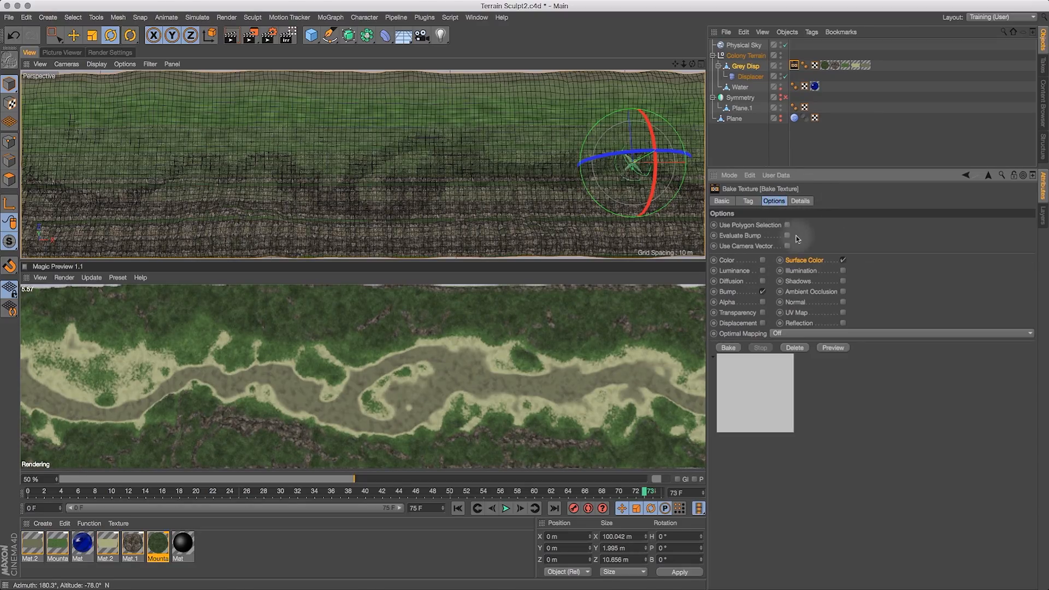
{"action": "left_click", "coordinate": [799, 201]}
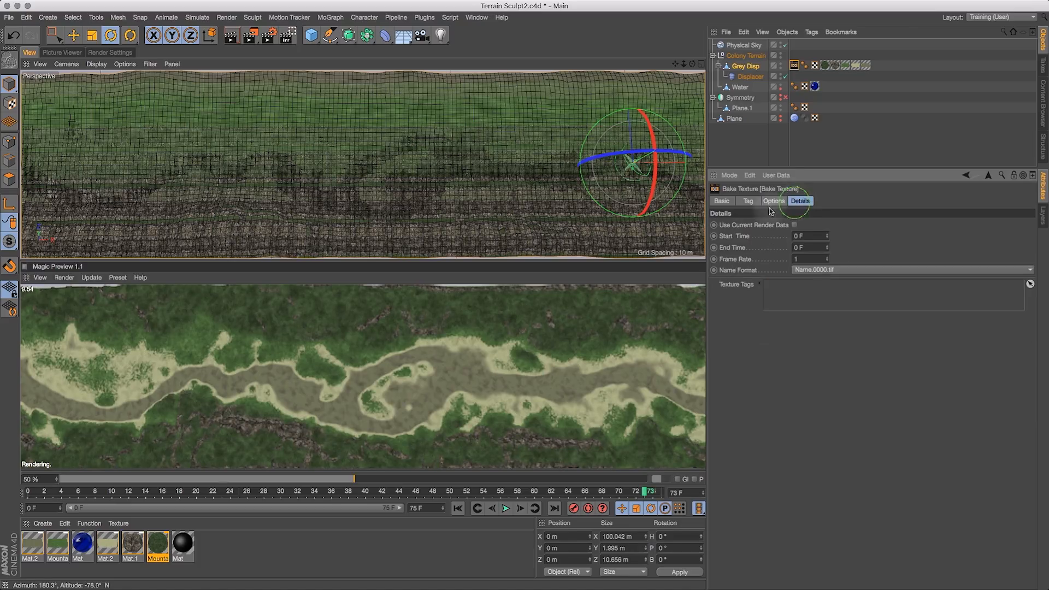
{"action": "left_click", "coordinate": [748, 202]}
{"action": "left_click", "coordinate": [721, 202]}
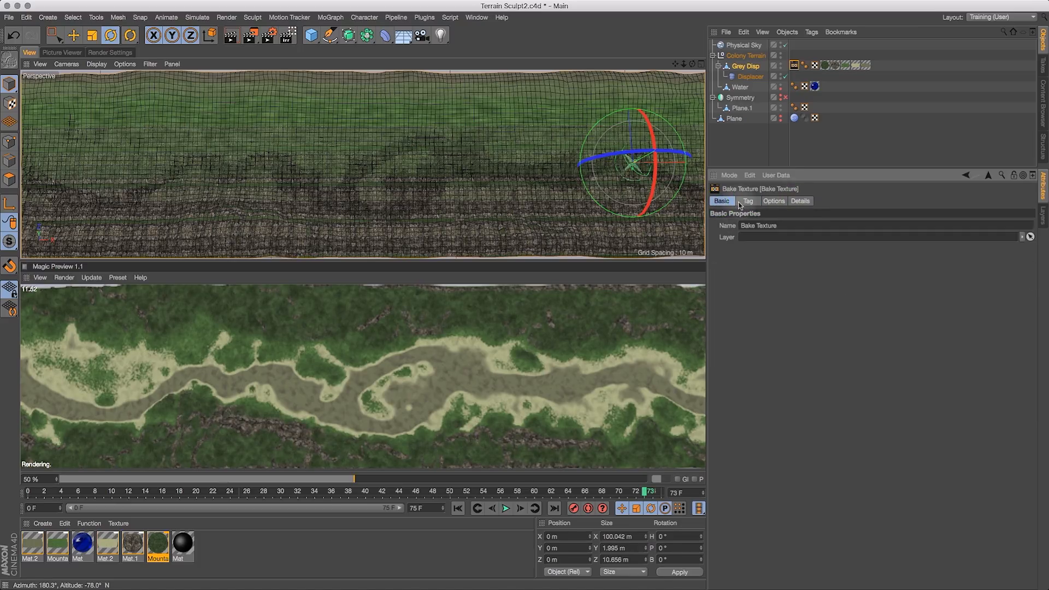
- Bake the Surface Color and Bump textures with the Bake Texture tag
{"action": "left_click", "coordinate": [744, 202]}
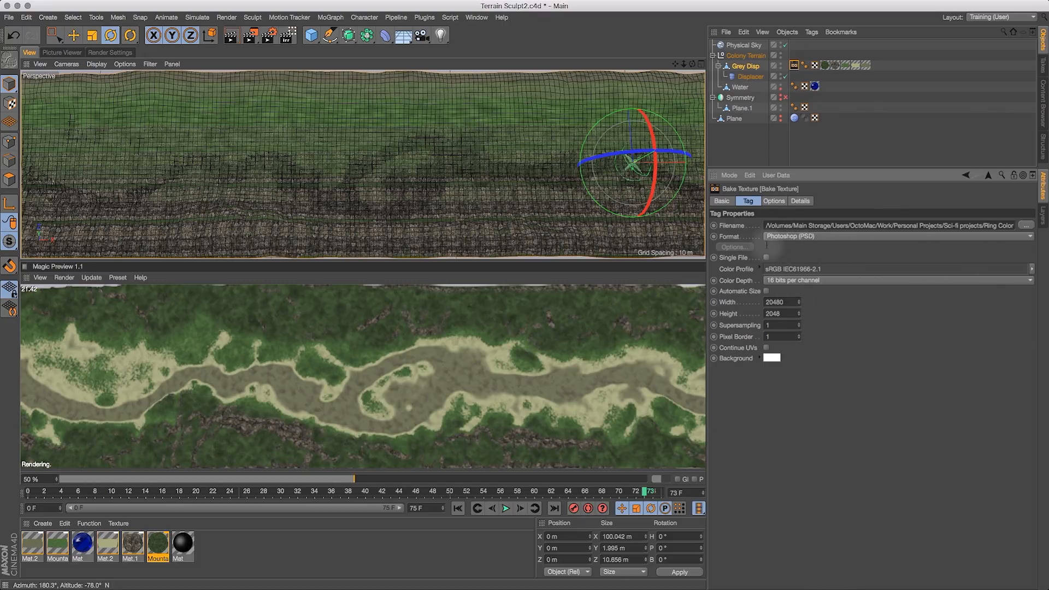
{"action": "left_click", "coordinate": [773, 201]}
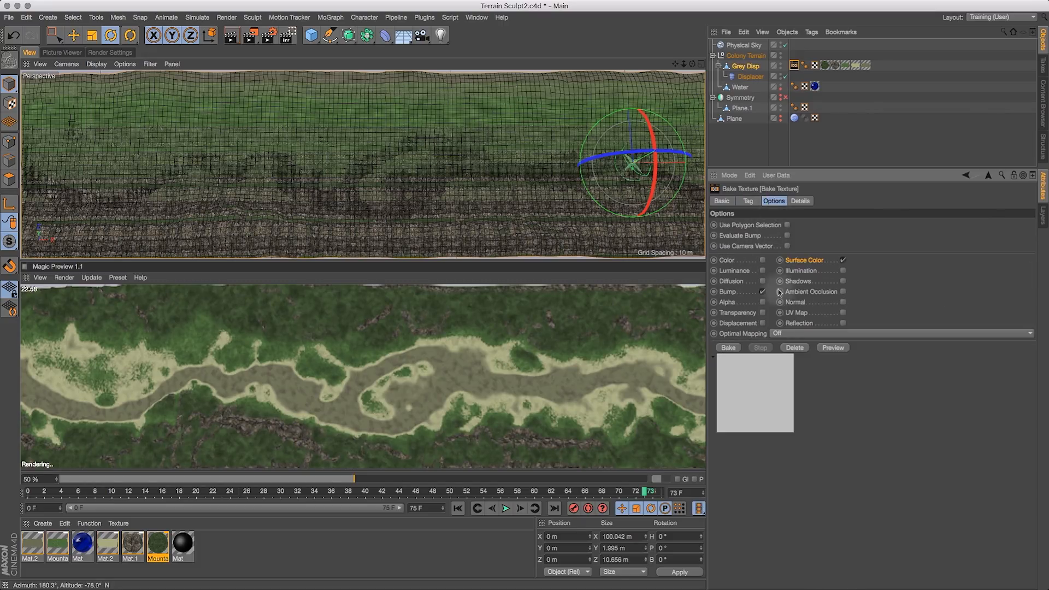
{"action": "left_click", "coordinate": [729, 348]}
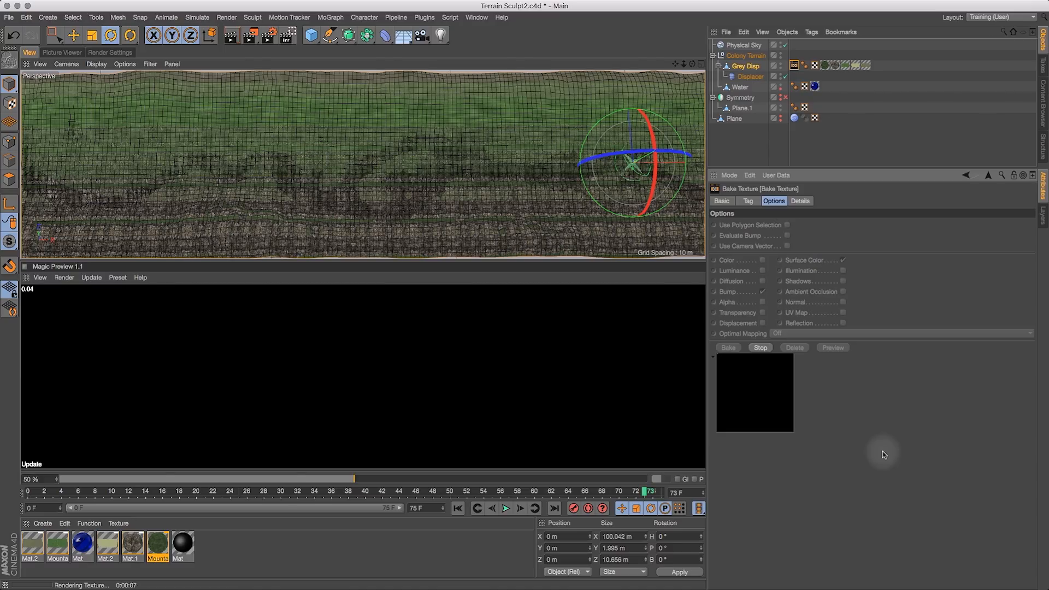
{"action": "left_click", "coordinate": [393, 365]}
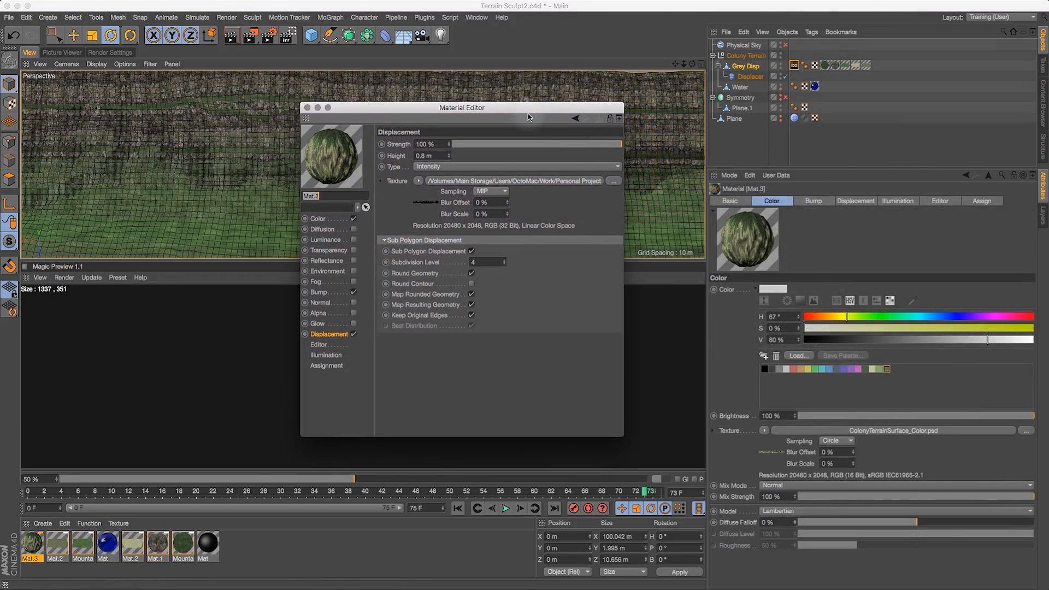
- Inspect Mat.3's Color, Bump and Displacement channels and set its displacement texture sampling to Circle
{"action": "left_click", "coordinate": [795, 66]}
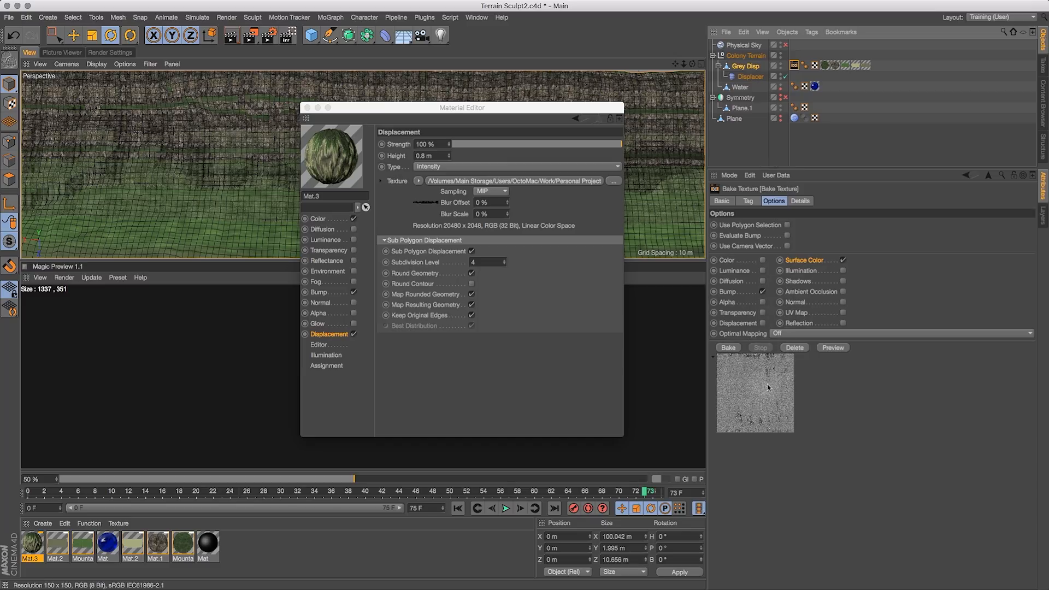
{"action": "left_click", "coordinate": [758, 202]}
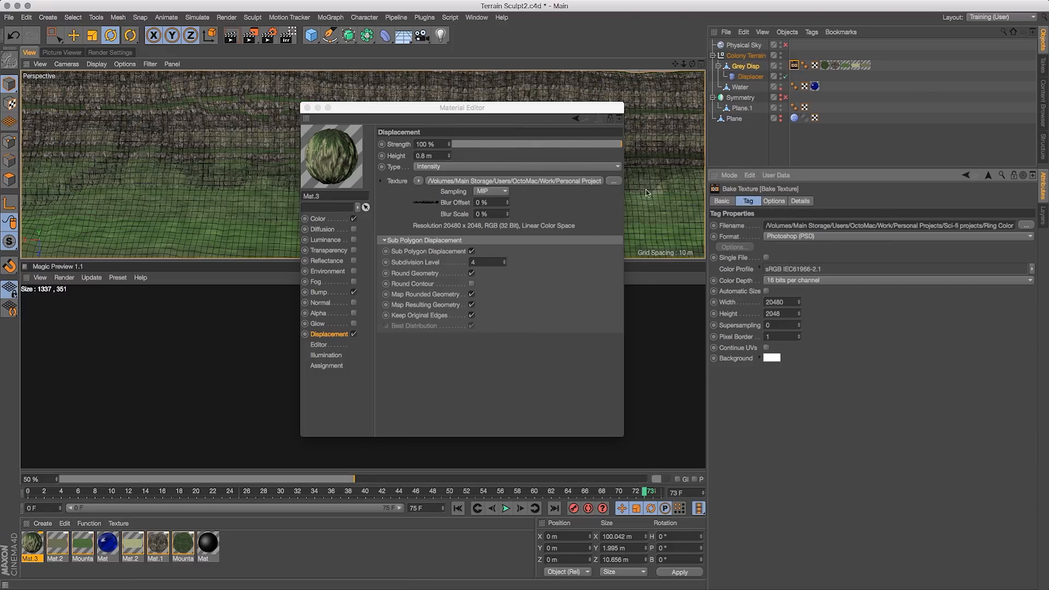
{"action": "left_click", "coordinate": [778, 203]}
{"action": "left_click_drag", "start_coordinate": [435, 113], "coordinate": [434, 116]}
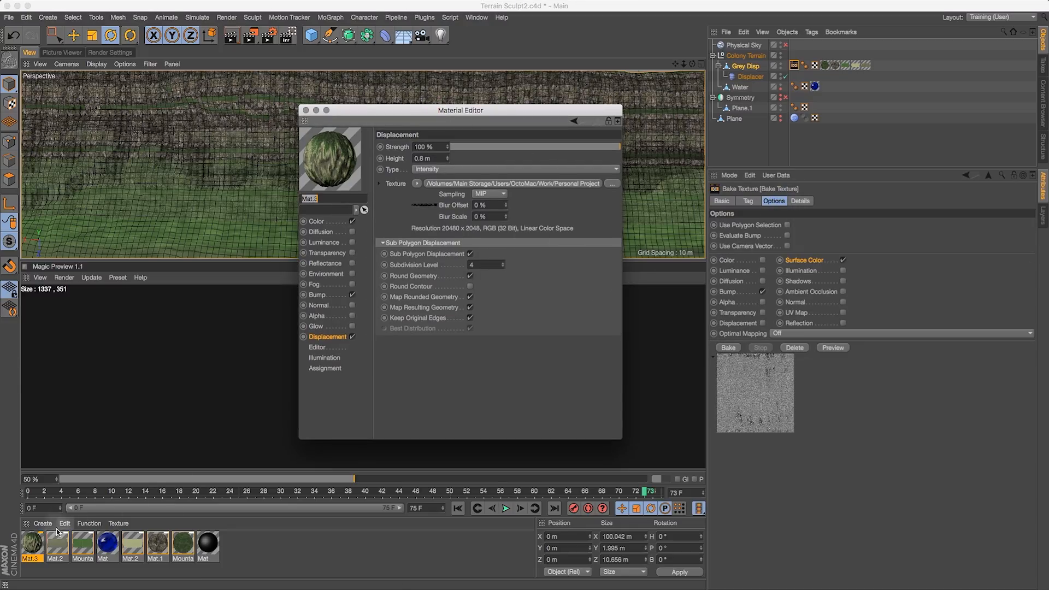
{"action": "left_click", "coordinate": [313, 223]}
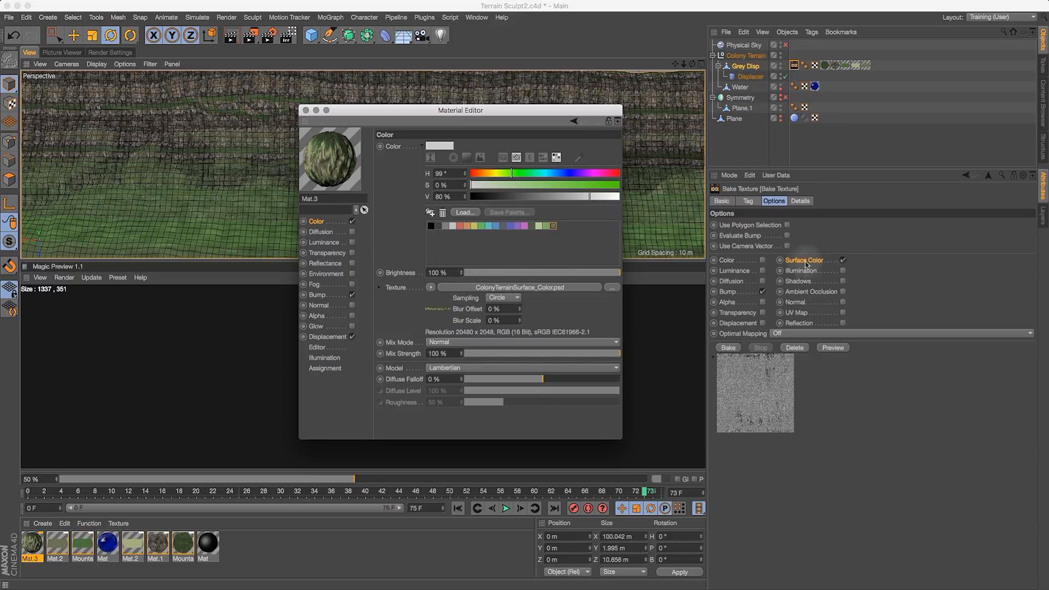
{"action": "left_click", "coordinate": [318, 295]}
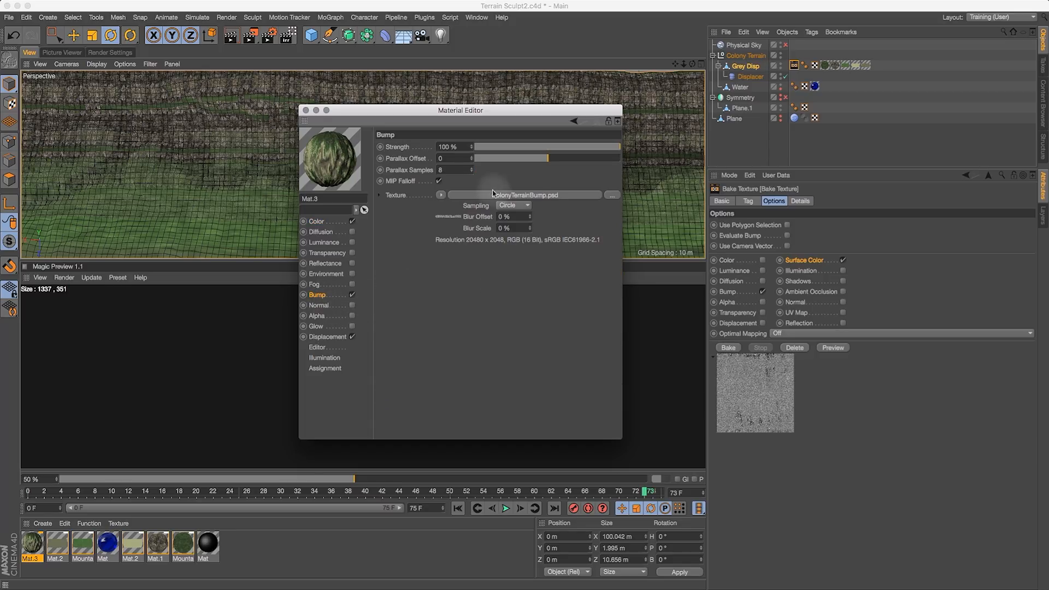
{"action": "left_click", "coordinate": [323, 338]}
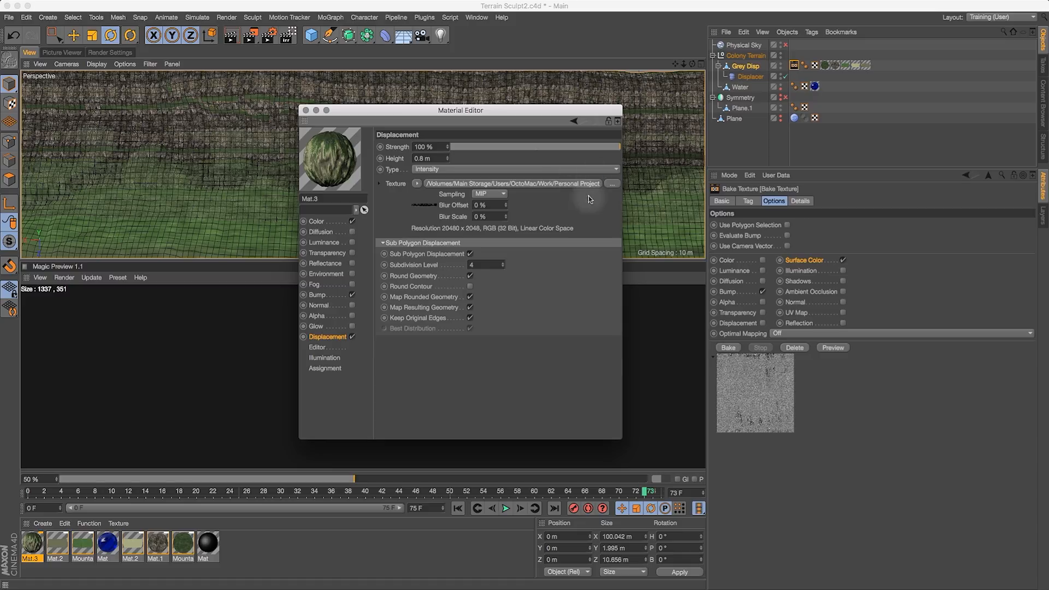
{"action": "left_click", "coordinate": [492, 194]}
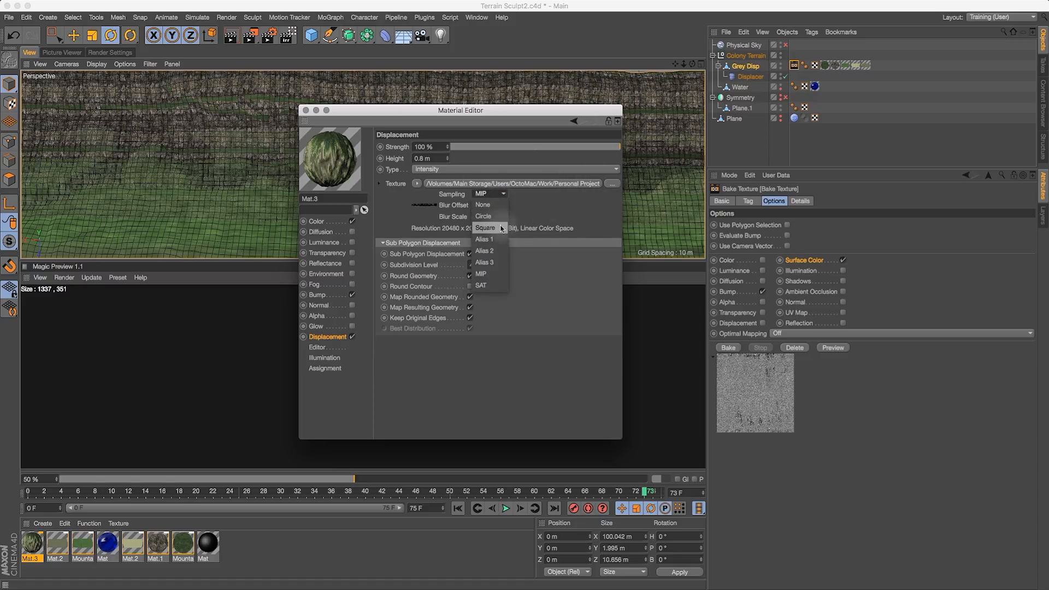
{"action": "left_click", "coordinate": [484, 216]}
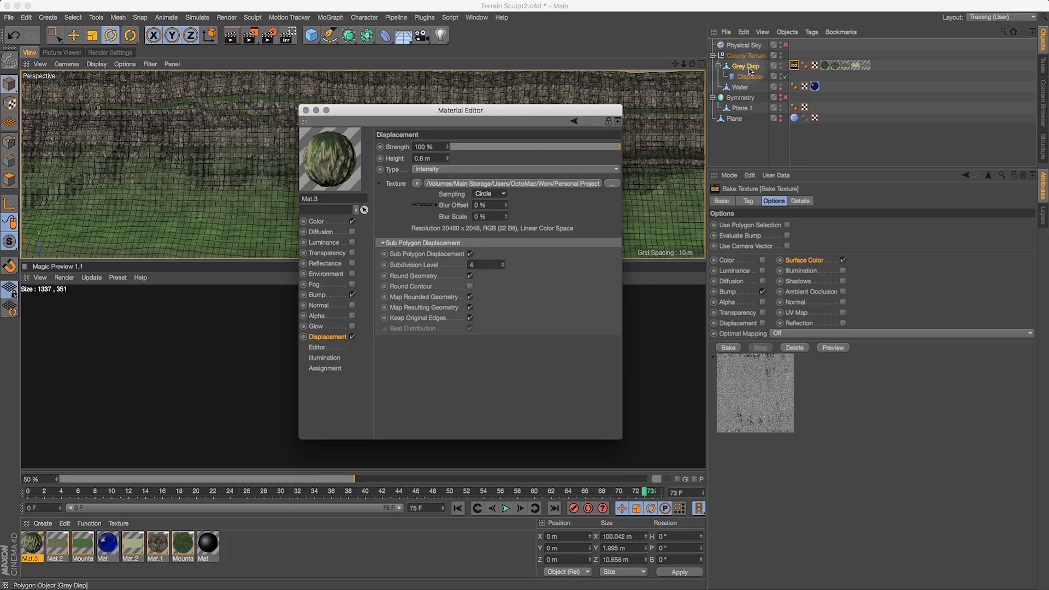
- Paste a copy of Grey Disp at the top of the hierarchy and delete the copy's Displacer
{"action": "left_click", "coordinate": [306, 111]}
{"action": "left_click", "coordinate": [746, 67]}
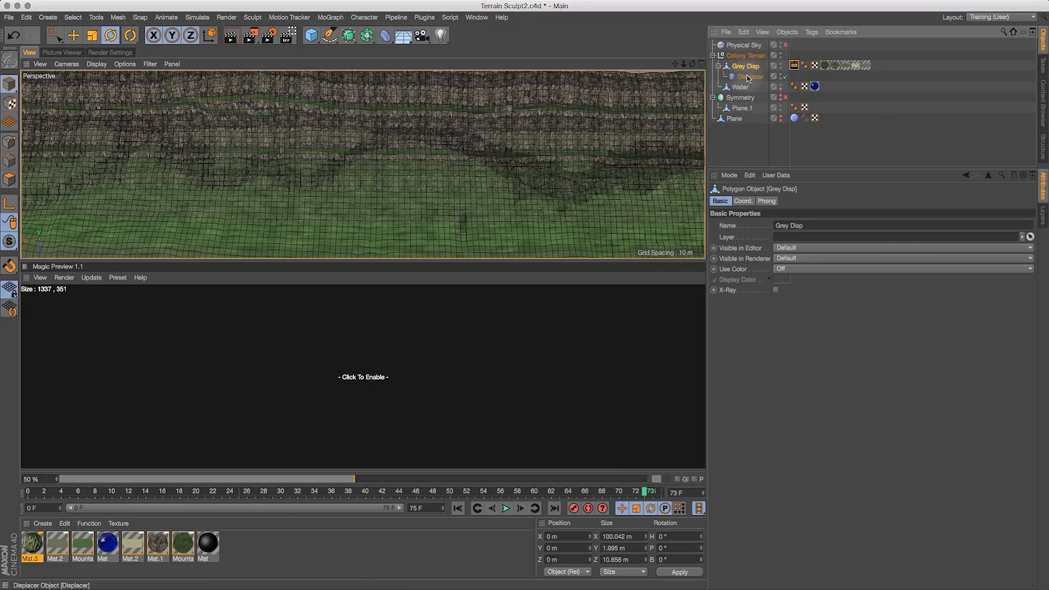
{"action": "key", "text": "super+v"}
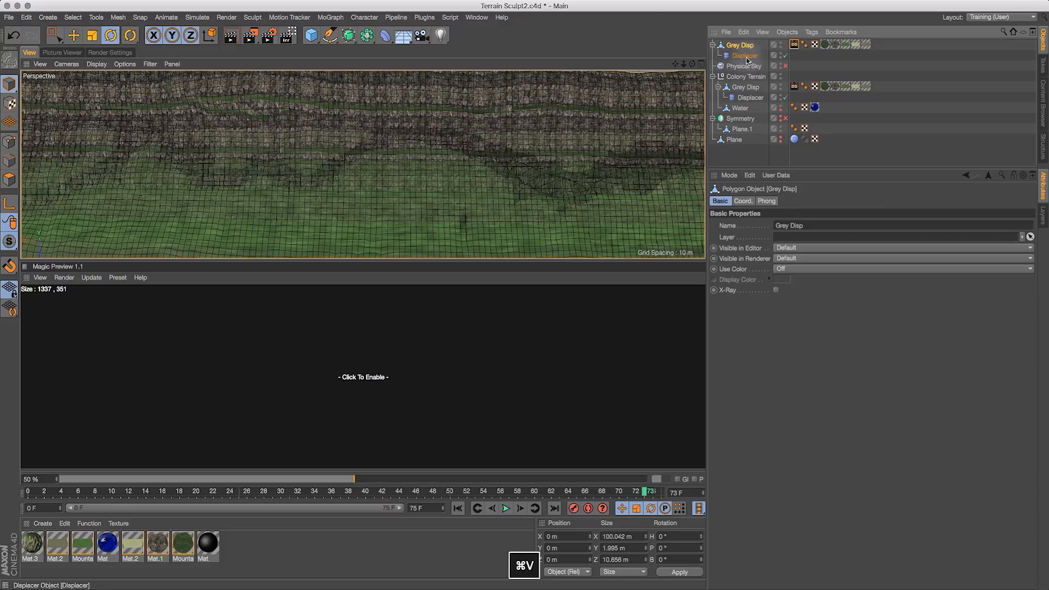
{"action": "left_click", "coordinate": [747, 56]}
{"action": "key", "text": "BackSpace"}
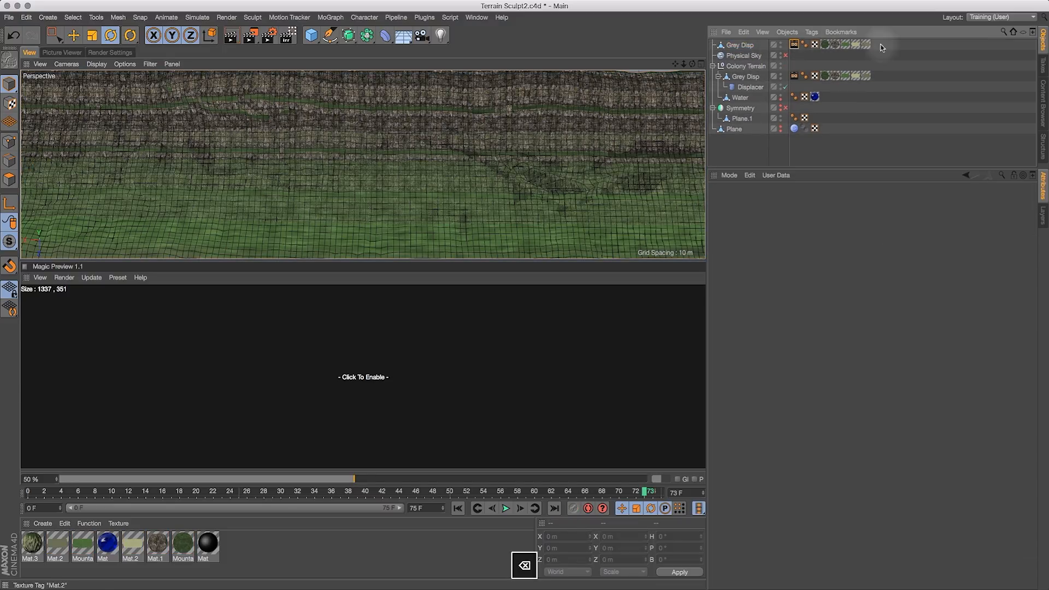
- Delete the copy's texture and bake tags and apply Mat.3 to the Grey Disp copy
{"action": "left_click_drag", "start_coordinate": [869, 46], "coordinate": [823, 47]}
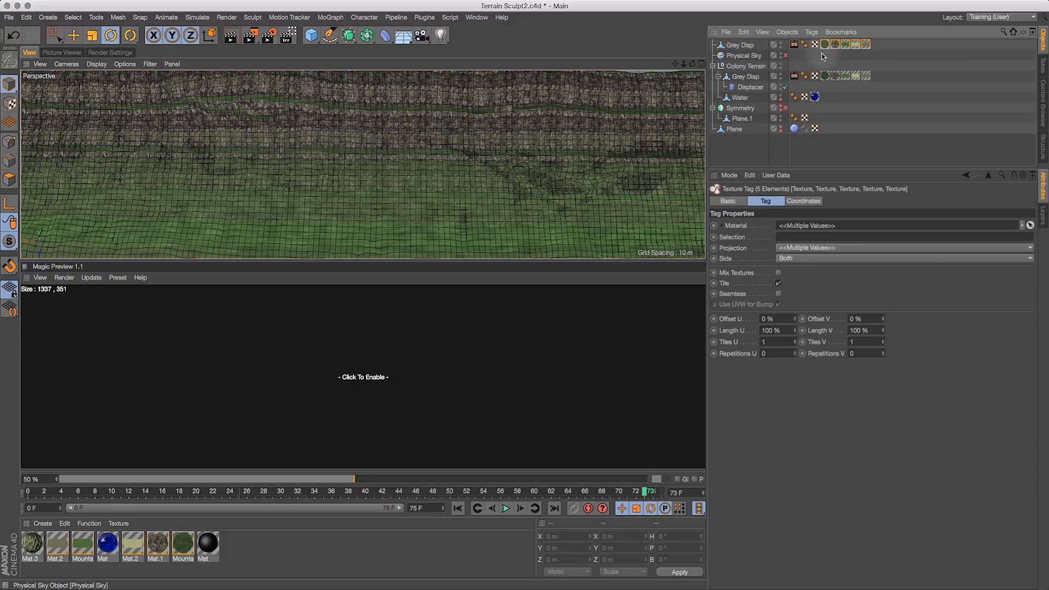
{"action": "key", "text": "BackSpace"}
{"action": "left_click", "coordinate": [795, 46]}
{"action": "key", "text": "BackSpace"}
{"action": "left_click_drag", "start_coordinate": [34, 542], "coordinate": [741, 47]}
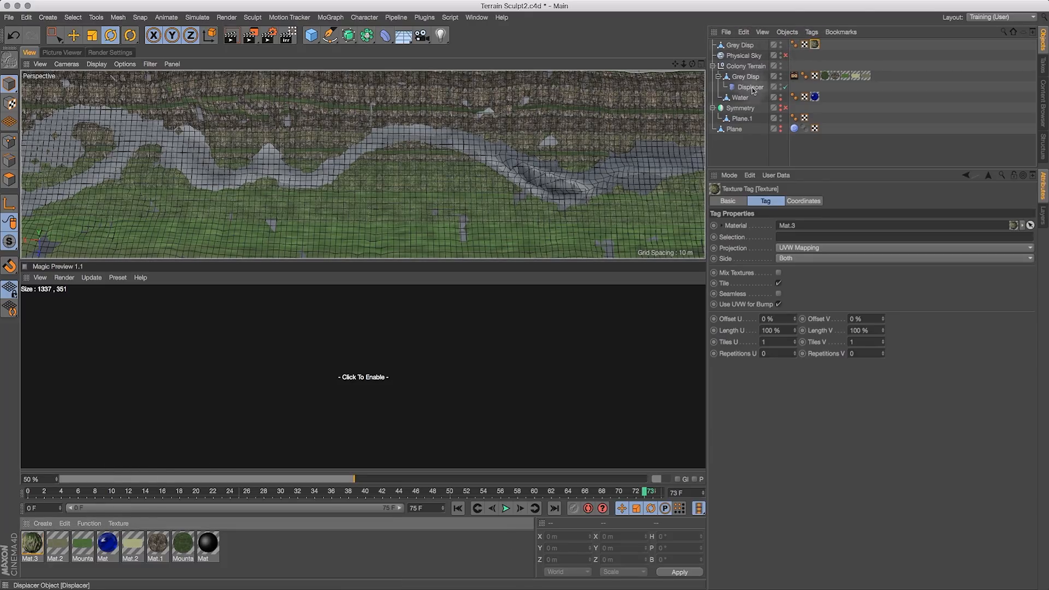
- Hide Colony Terrain, its Displacer and Symmetry, and move Water directly below the Grey Disp copy
{"action": "left_click", "coordinate": [781, 66], "text": "alt"}
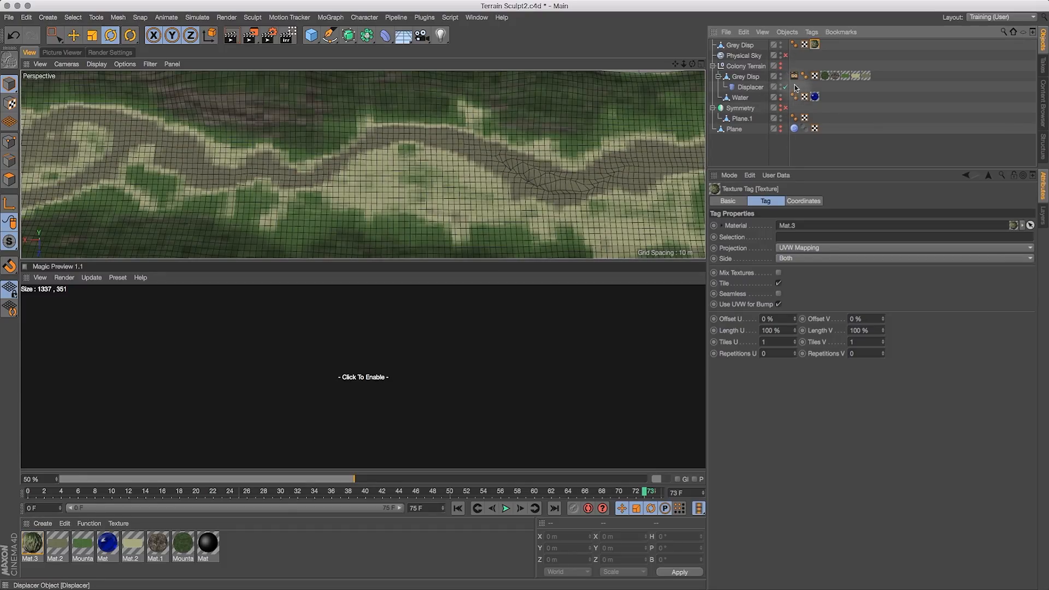
{"action": "left_click", "coordinate": [785, 88]}
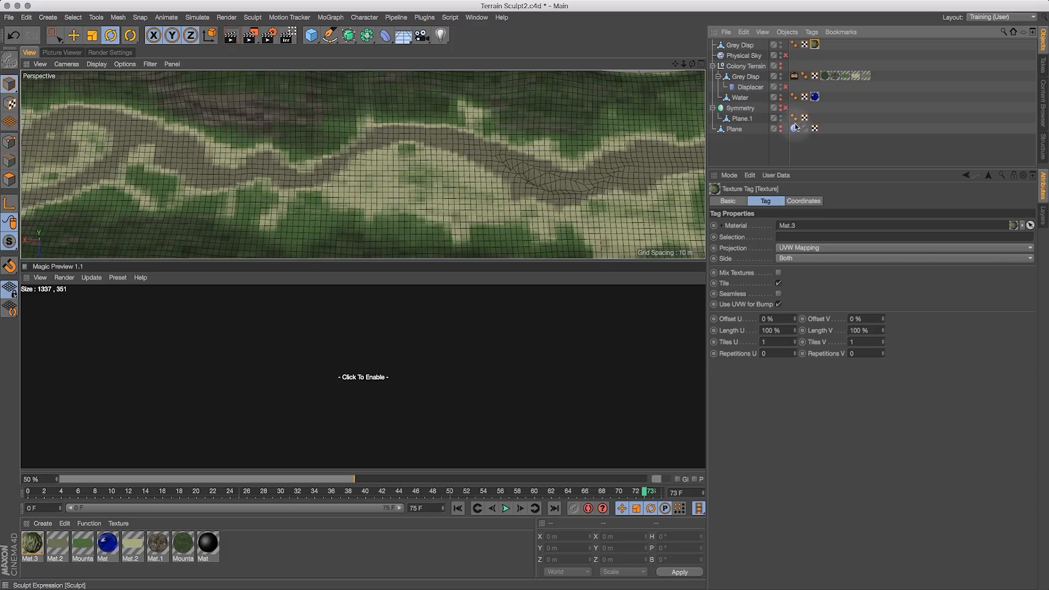
{"action": "left_click", "coordinate": [786, 107]}
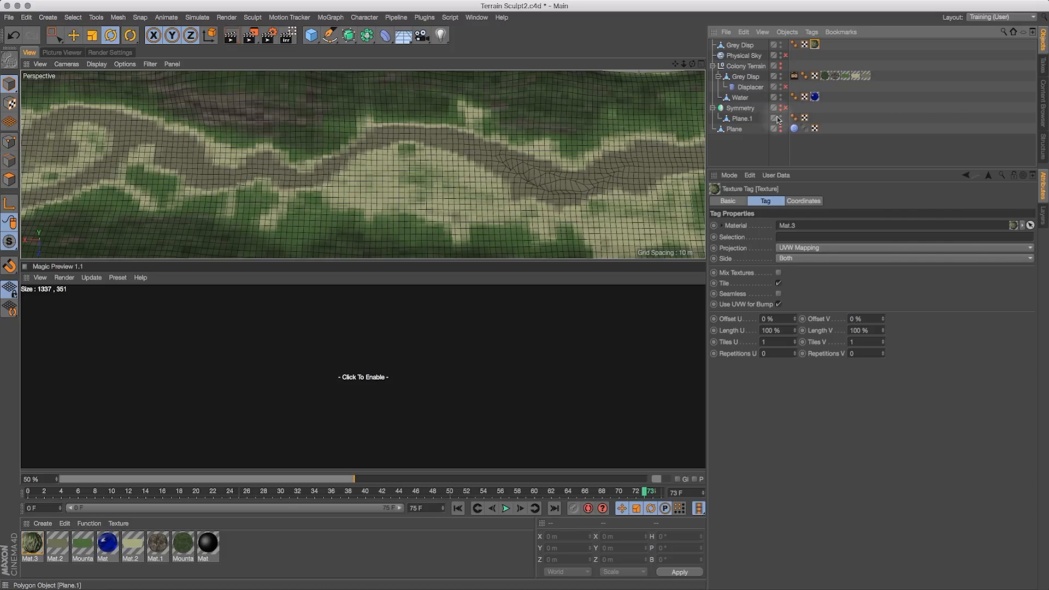
{"action": "left_click", "coordinate": [739, 97]}
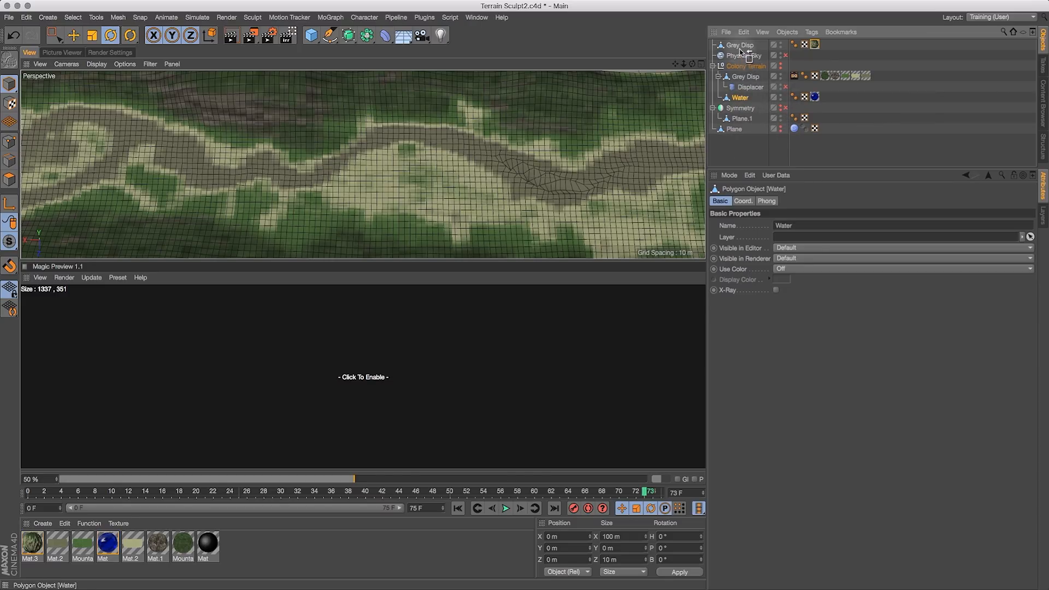
{"action": "left_click_drag", "start_coordinate": [741, 52], "coordinate": [741, 53]}
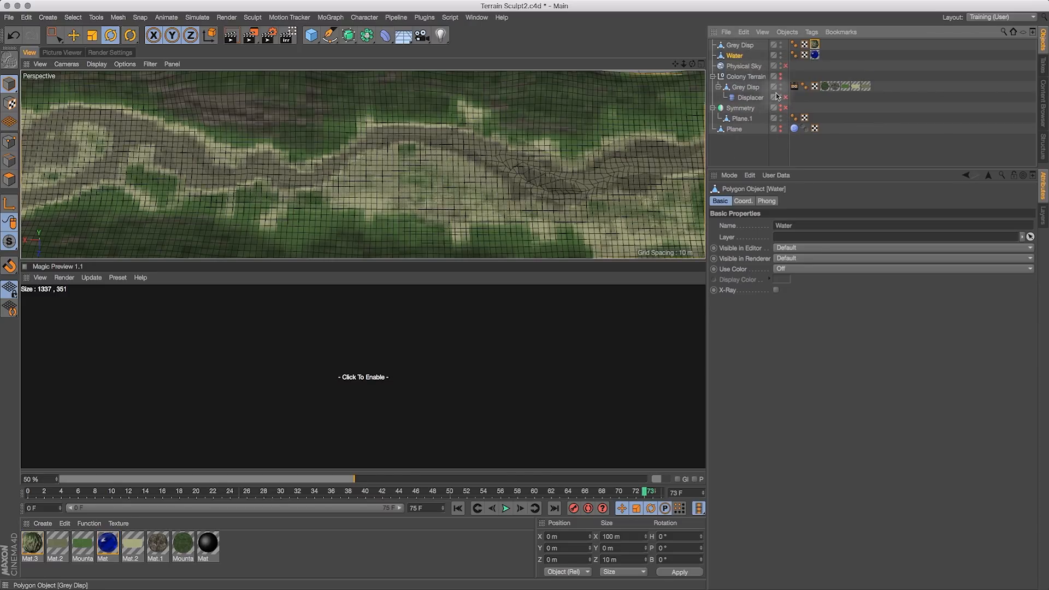
- Make the Physical Sky visible in the editor view
{"action": "left_click", "coordinate": [702, 64]}
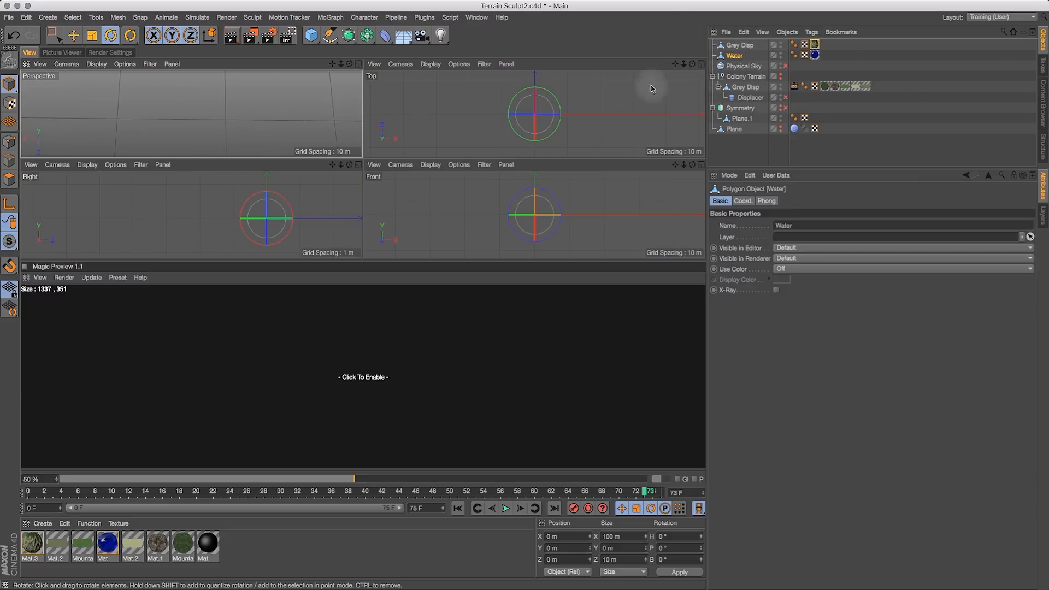
{"action": "left_click", "coordinate": [359, 64]}
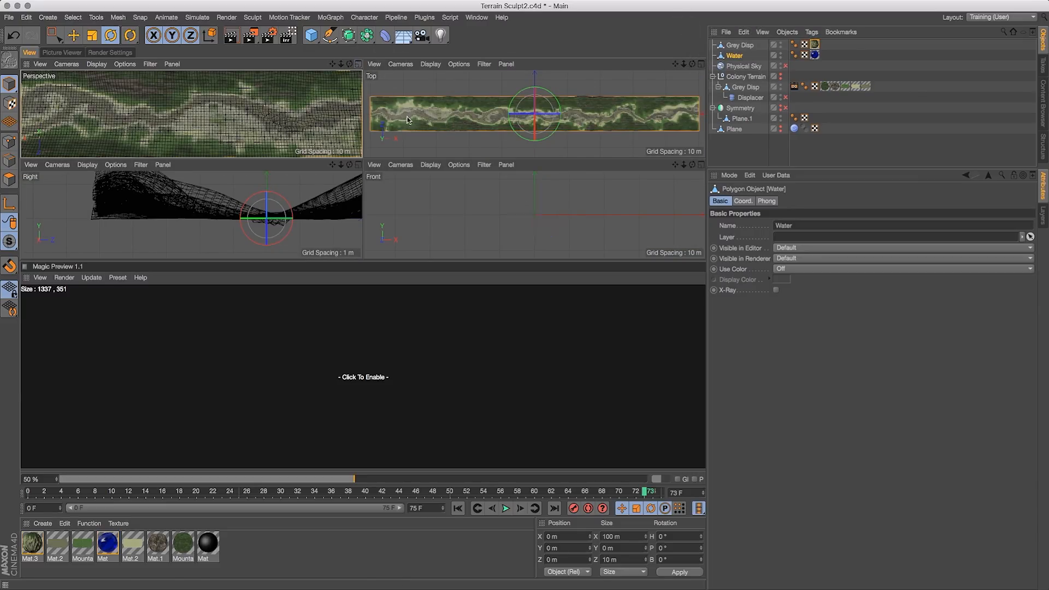
{"action": "left_click_drag", "start_coordinate": [693, 65], "coordinate": [598, 21]}
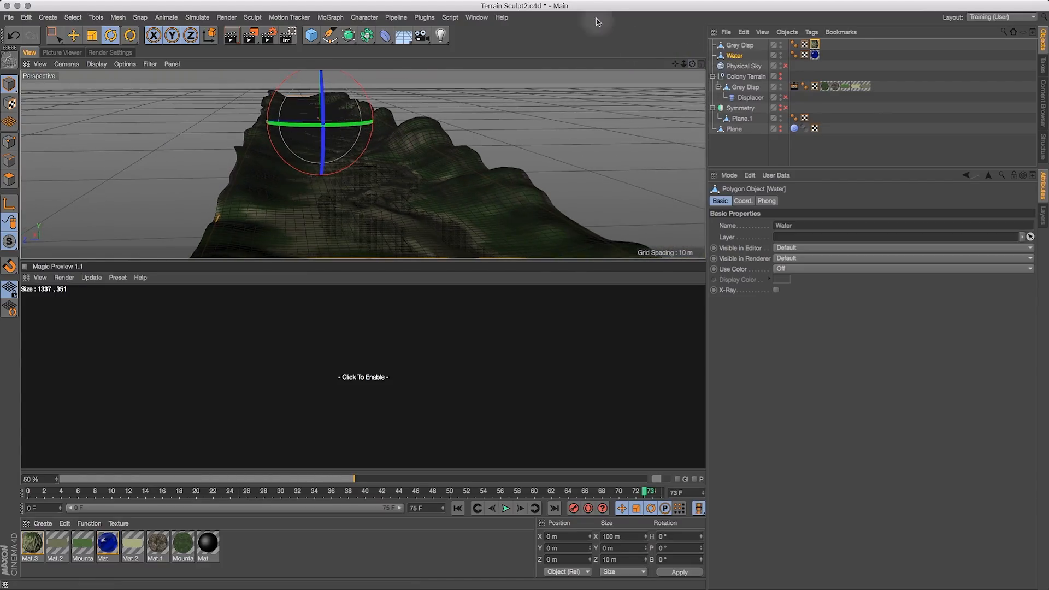
{"action": "left_click_drag", "start_coordinate": [676, 64], "coordinate": [678, 36]}
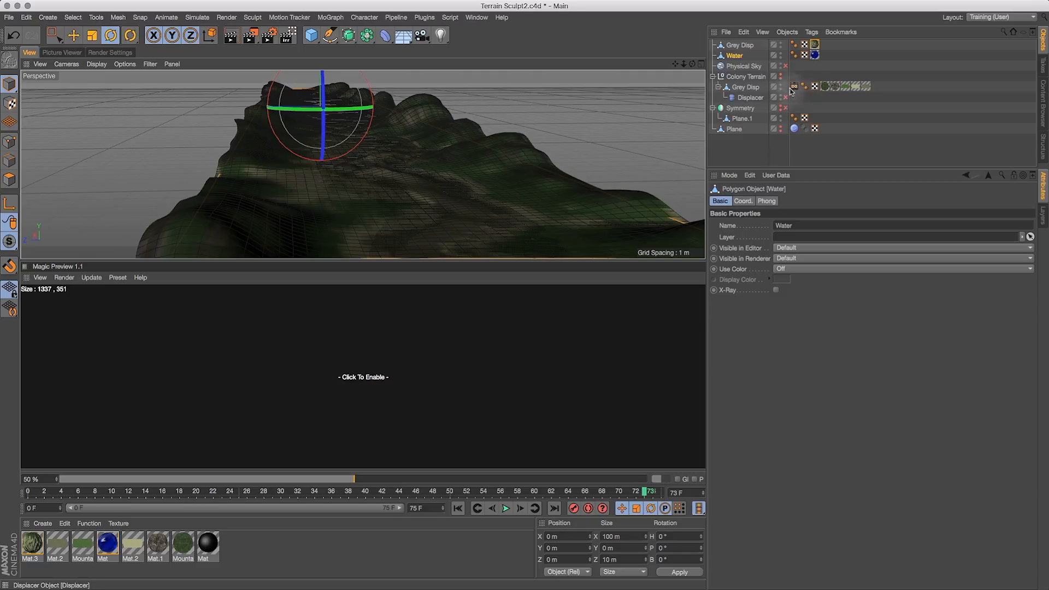
{"action": "left_click", "coordinate": [785, 66]}
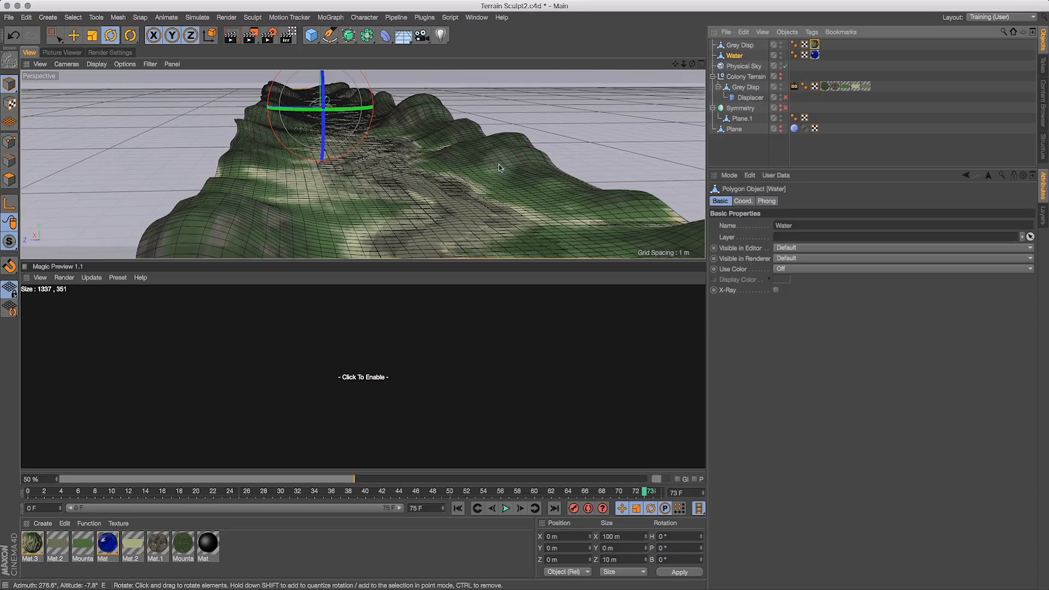
- Enable the Magic Preview and orbit around the terrain to inspect the baked material, opening Mat.3 briefly
{"action": "left_click", "coordinate": [335, 330]}
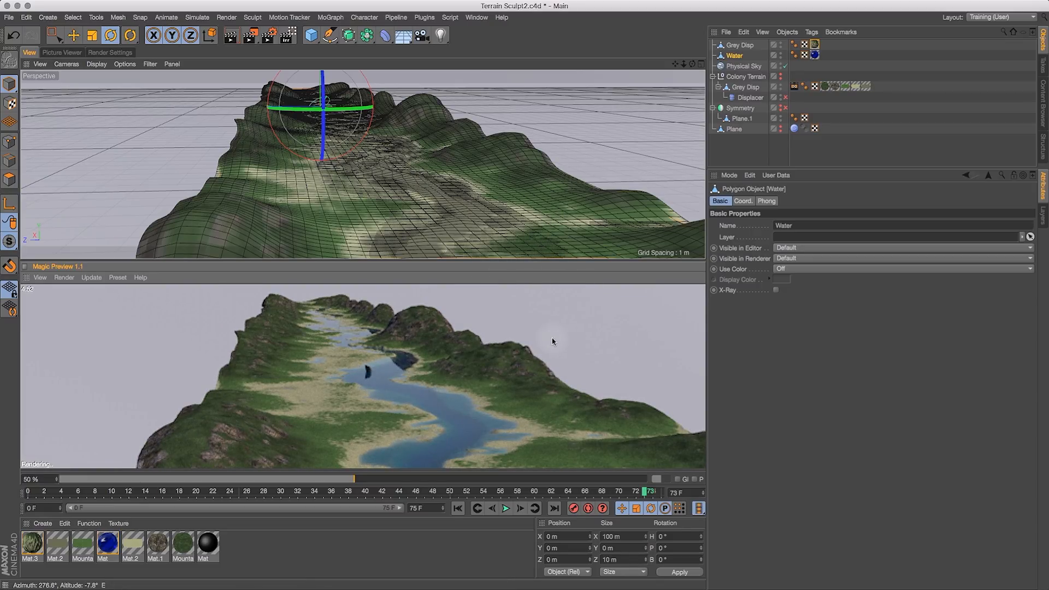
{"action": "left_click_drag", "start_coordinate": [697, 63], "coordinate": [598, 150]}
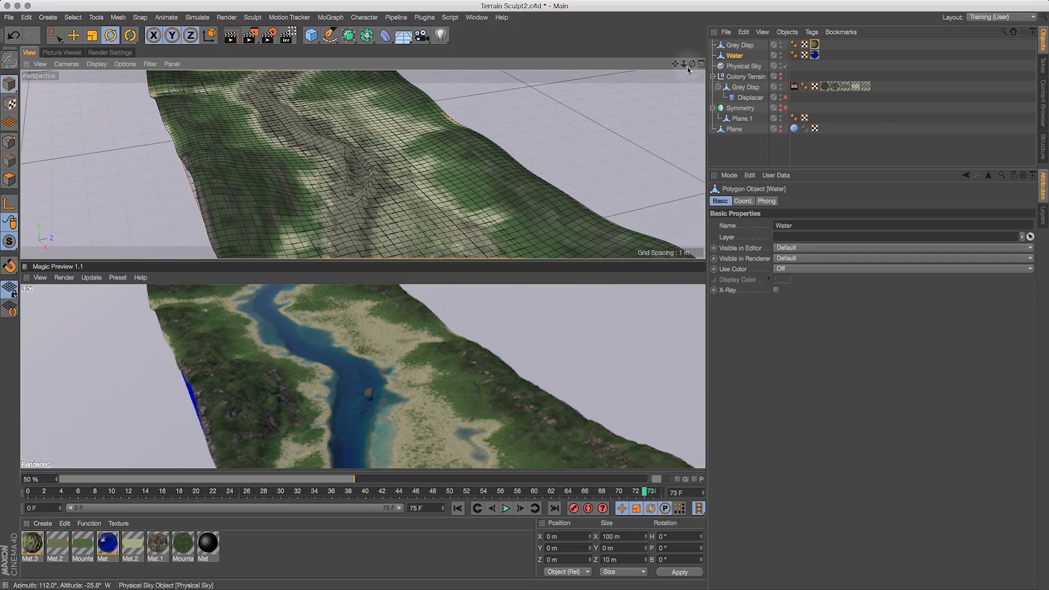
{"action": "left_click_drag", "start_coordinate": [675, 65], "coordinate": [694, 79]}
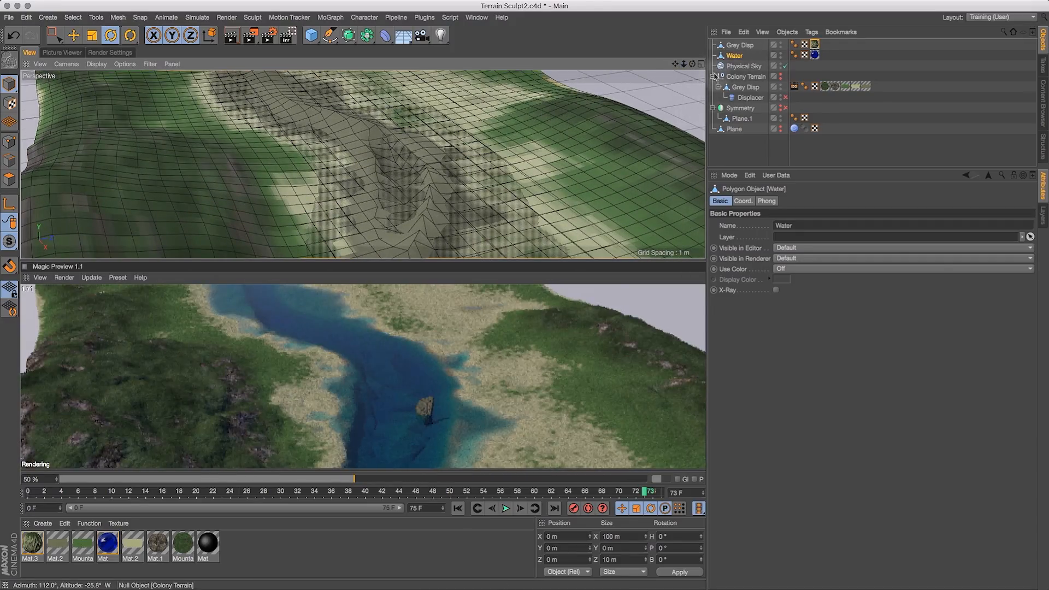
{"action": "left_click_drag", "start_coordinate": [693, 65], "coordinate": [629, 108]}
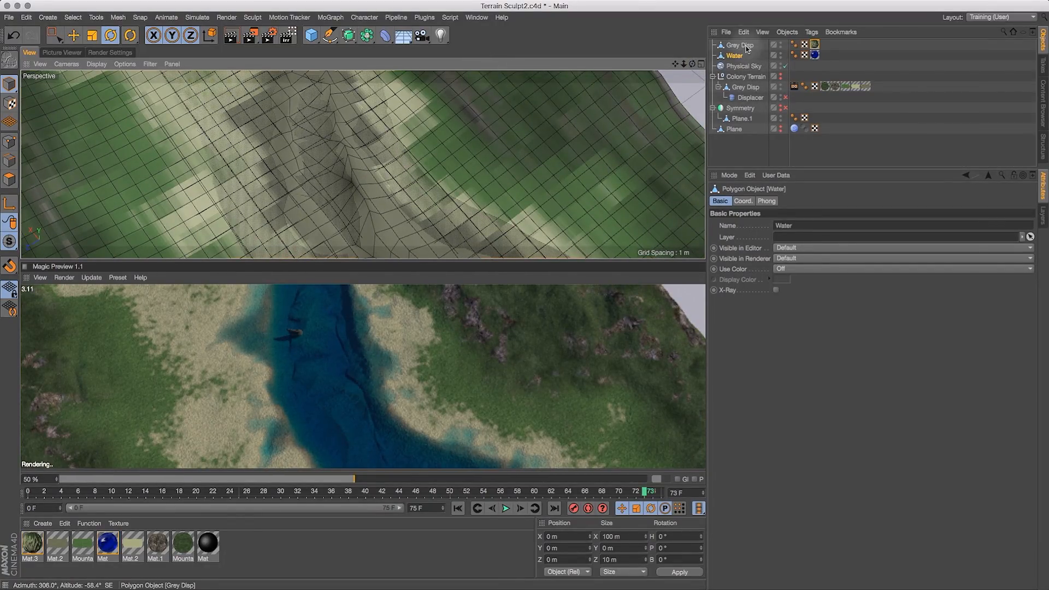
{"action": "left_click_drag", "start_coordinate": [692, 64], "coordinate": [552, 38]}
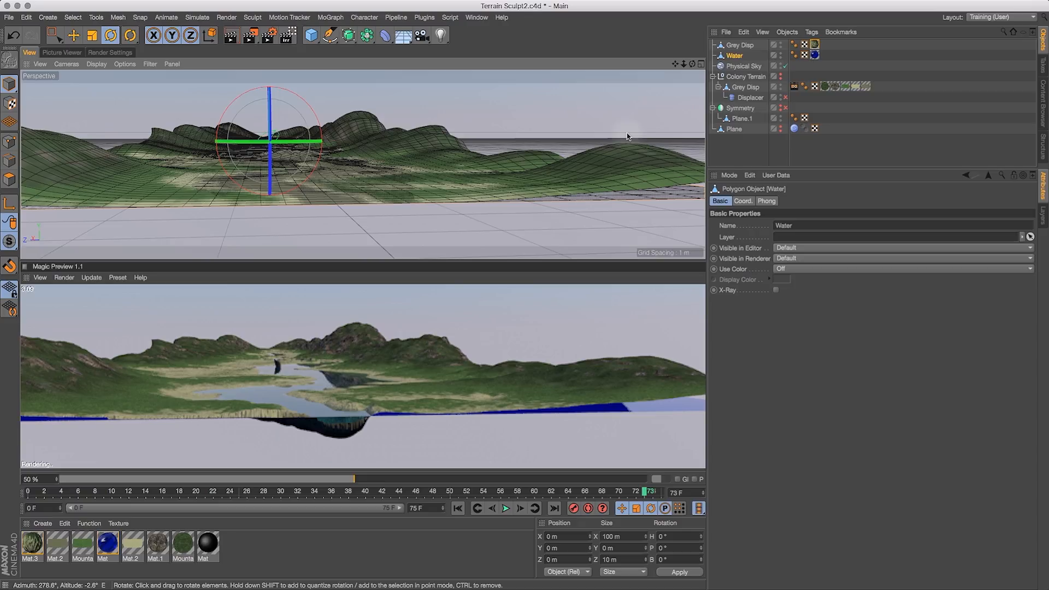
{"action": "left_click", "coordinate": [30, 546]}
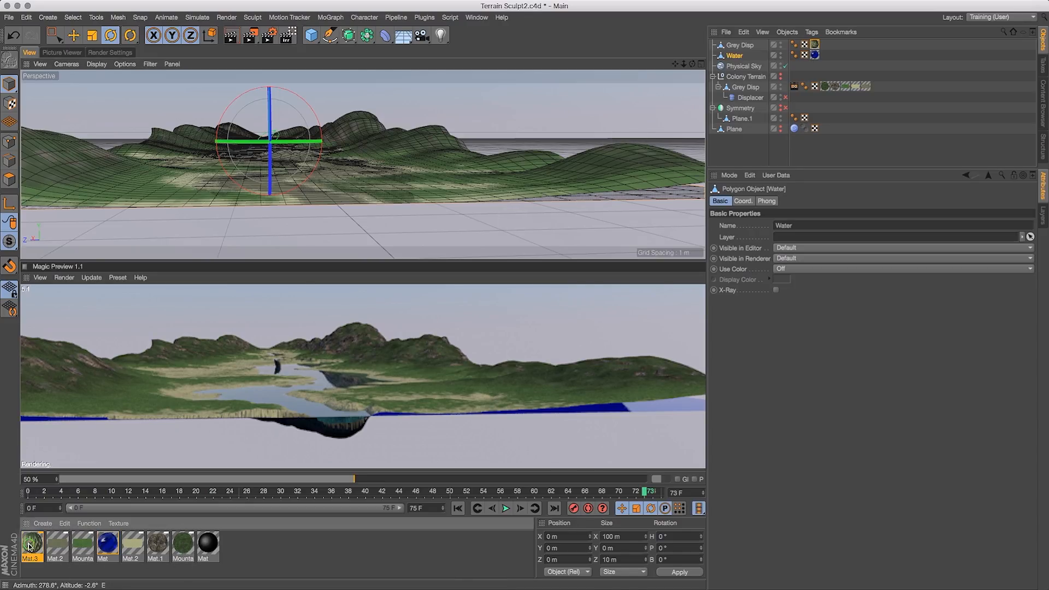
{"action": "double_click", "coordinate": [30, 547]}
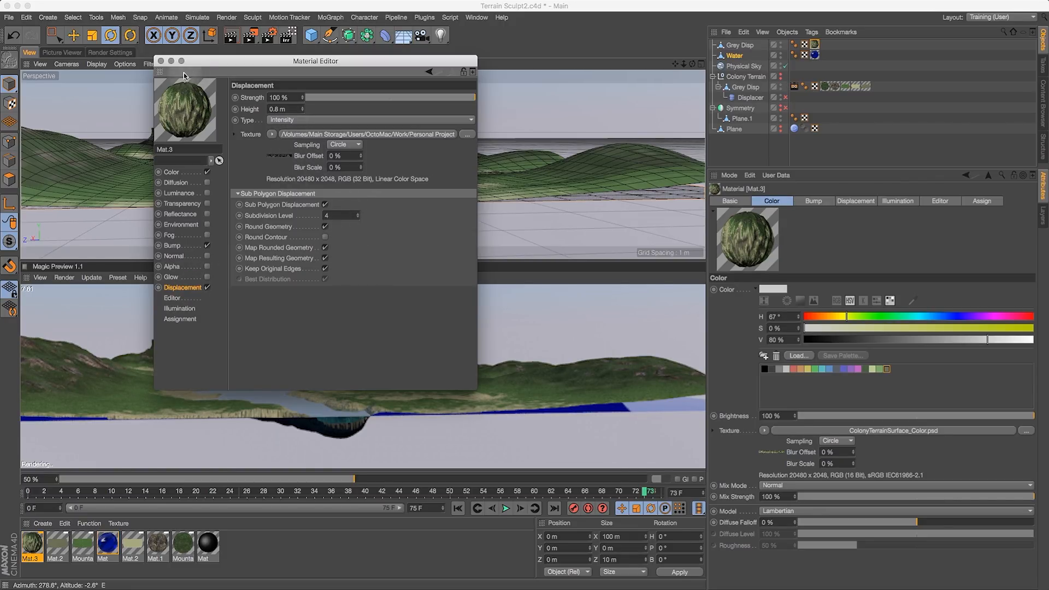
{"action": "left_click", "coordinate": [160, 62]}
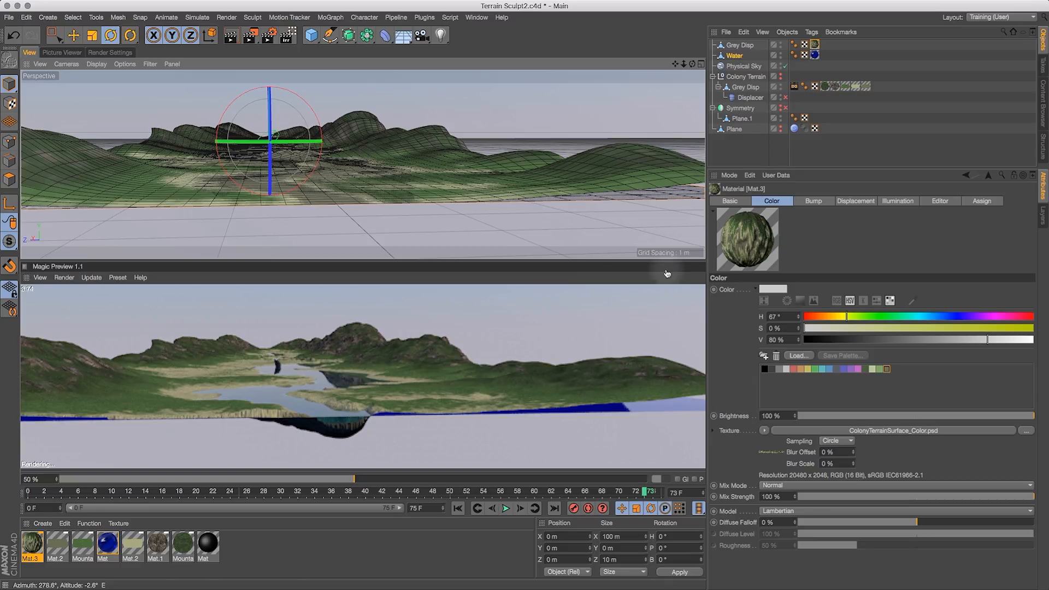
- Move the Displacer under the Grey Disp copy and enable it
{"action": "left_click_drag", "start_coordinate": [751, 99], "coordinate": [752, 50]}
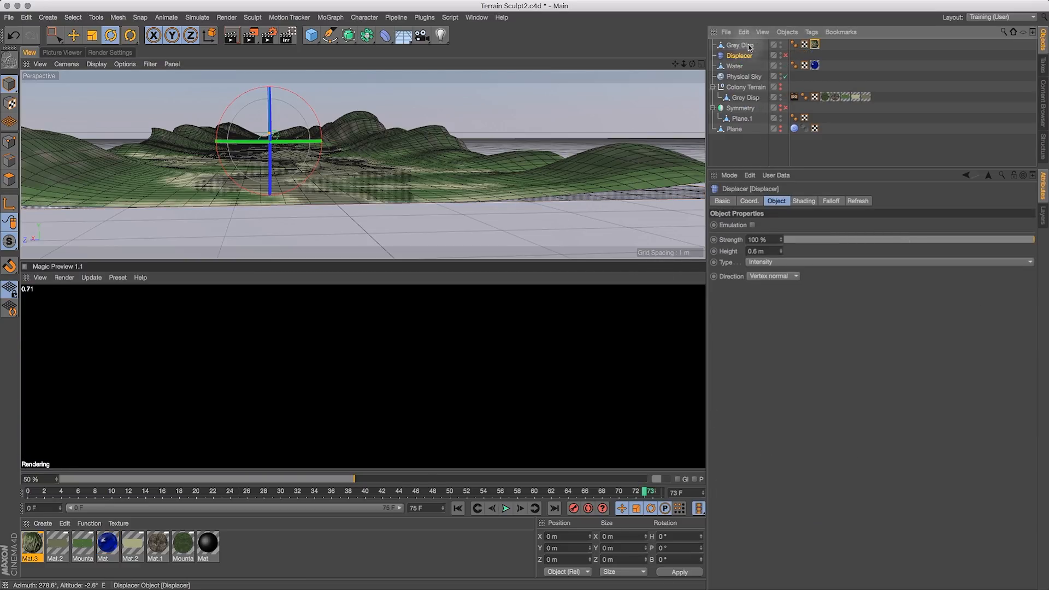
{"action": "left_click", "coordinate": [784, 55]}
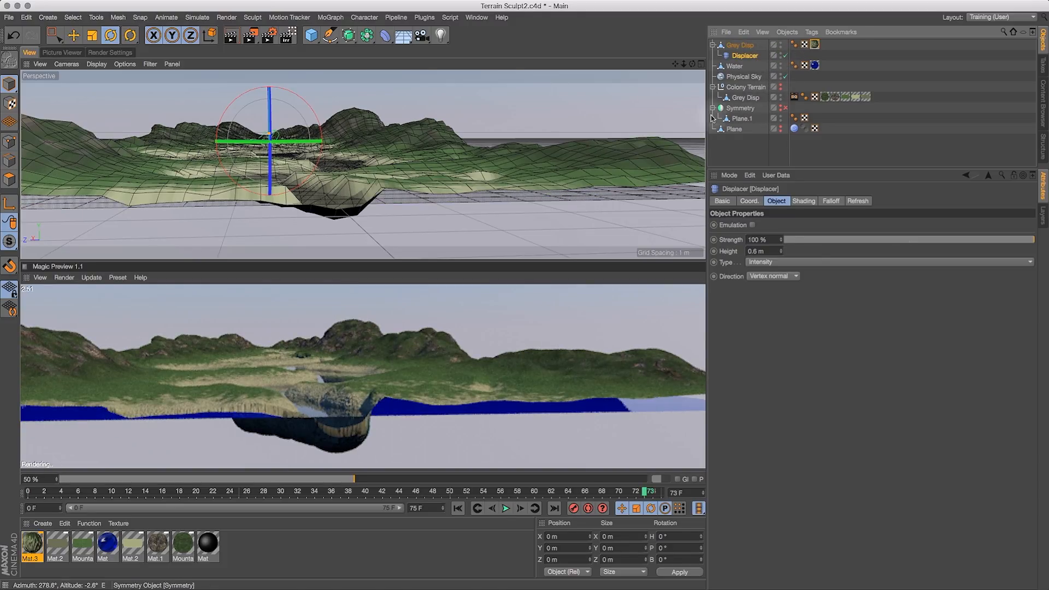
{"action": "left_click_drag", "start_coordinate": [692, 64], "coordinate": [703, 165]}
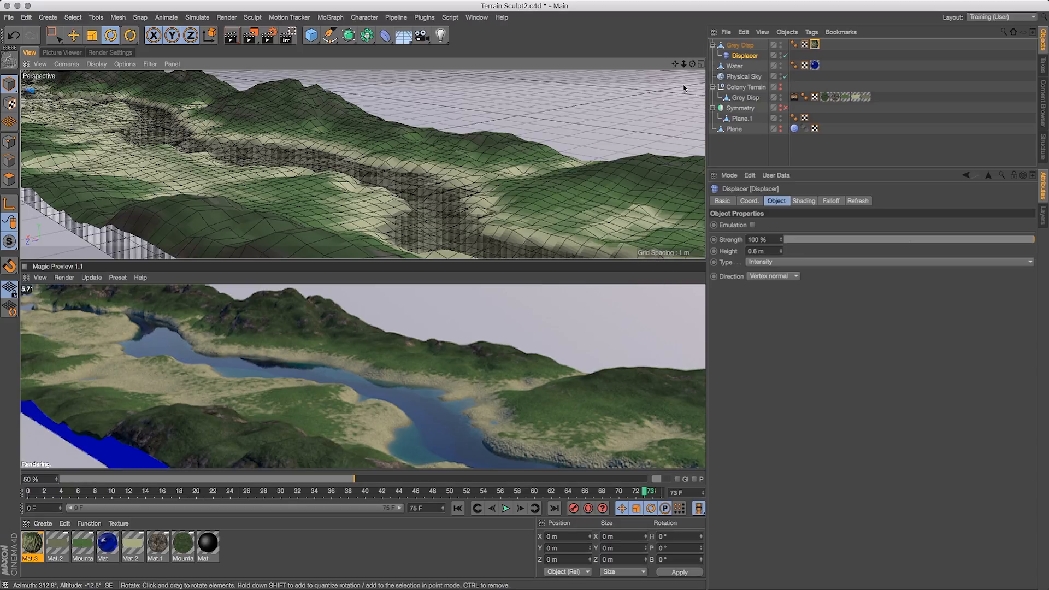
{"action": "left_click_drag", "start_coordinate": [692, 63], "coordinate": [436, 55]}
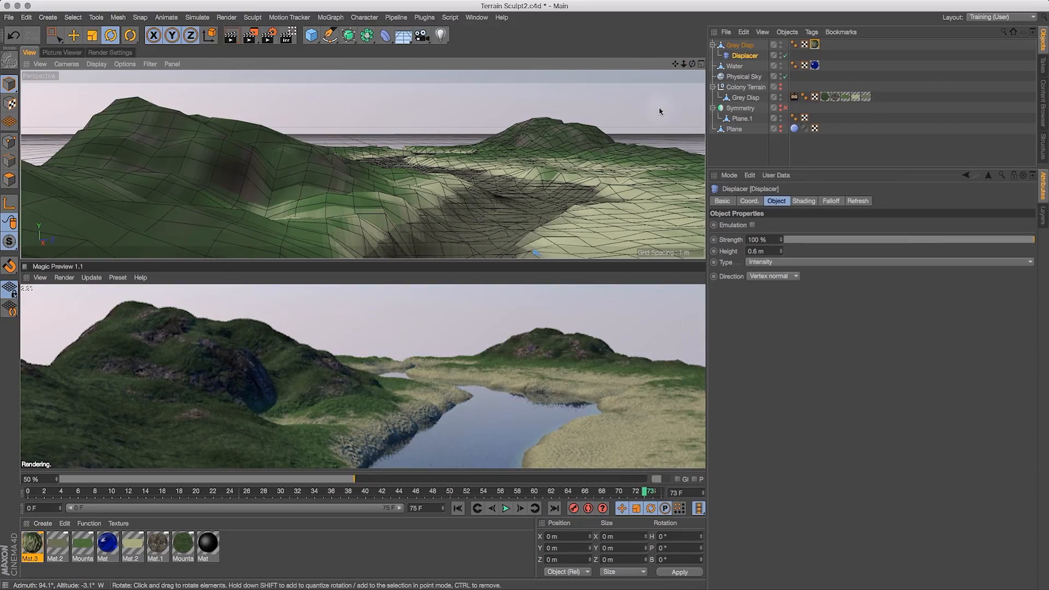
{"action": "left_click_drag", "start_coordinate": [683, 64], "coordinate": [562, 113]}
{"action": "left_click_drag", "start_coordinate": [692, 64], "coordinate": [650, 70]}
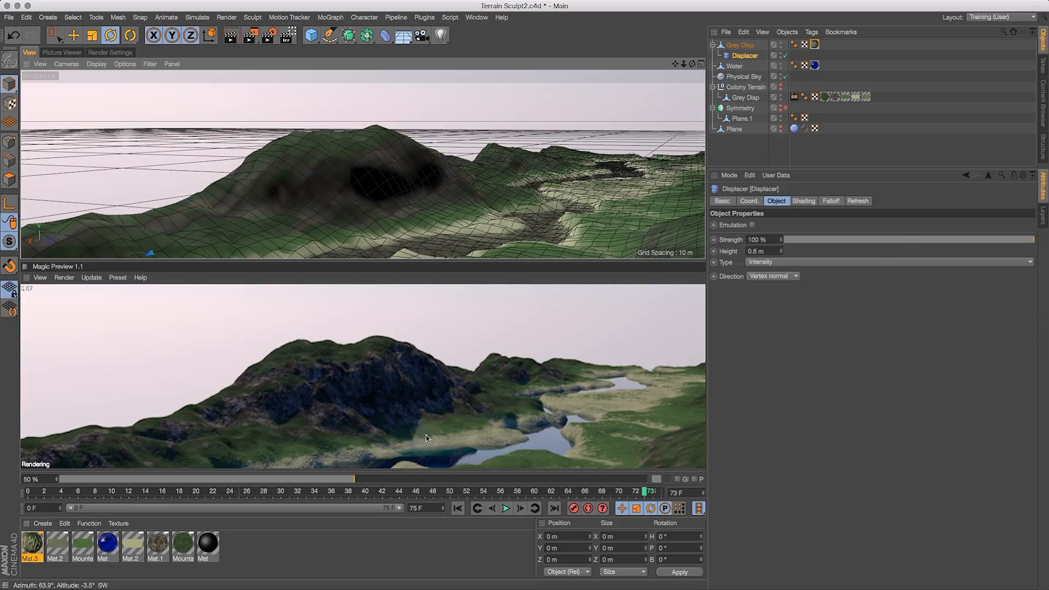
- Disable the Displacer and turn on Material Override in the render settings
{"action": "left_click", "coordinate": [785, 55]}
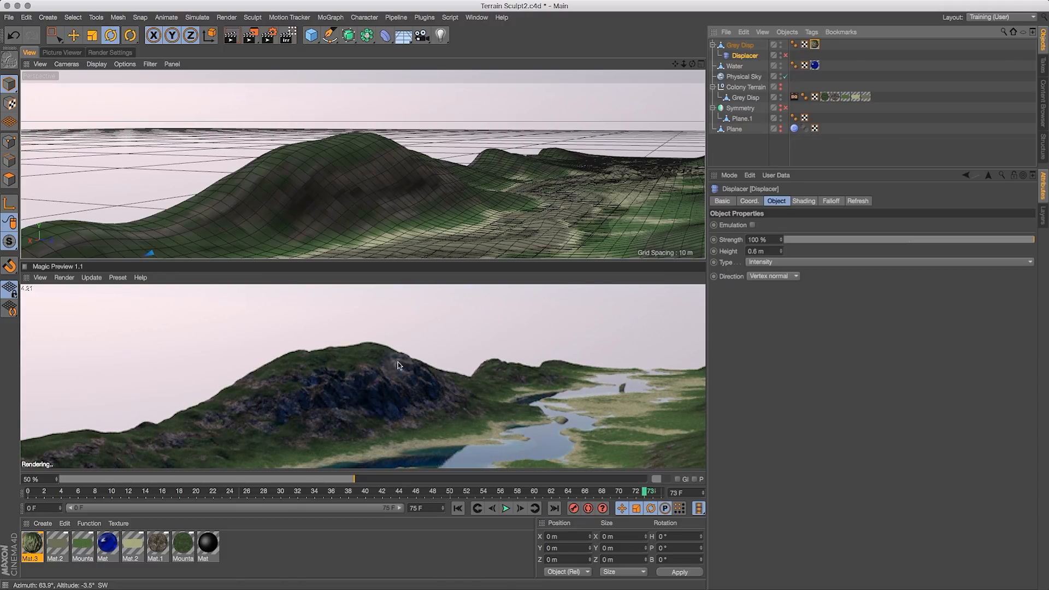
{"action": "left_click", "coordinate": [74, 51]}
{"action": "left_click", "coordinate": [107, 53]}
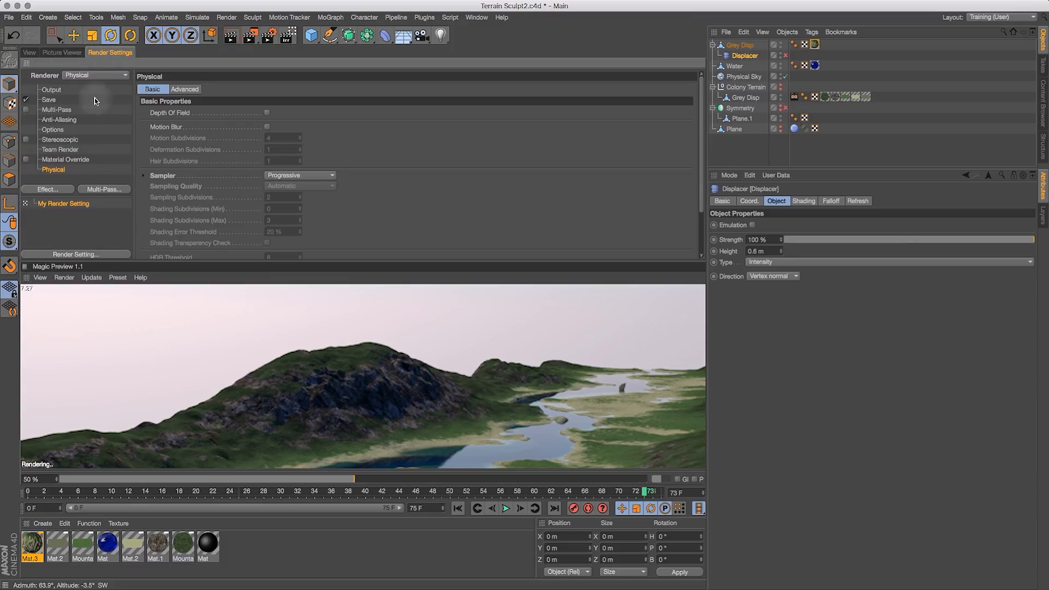
{"action": "left_click", "coordinate": [27, 159]}
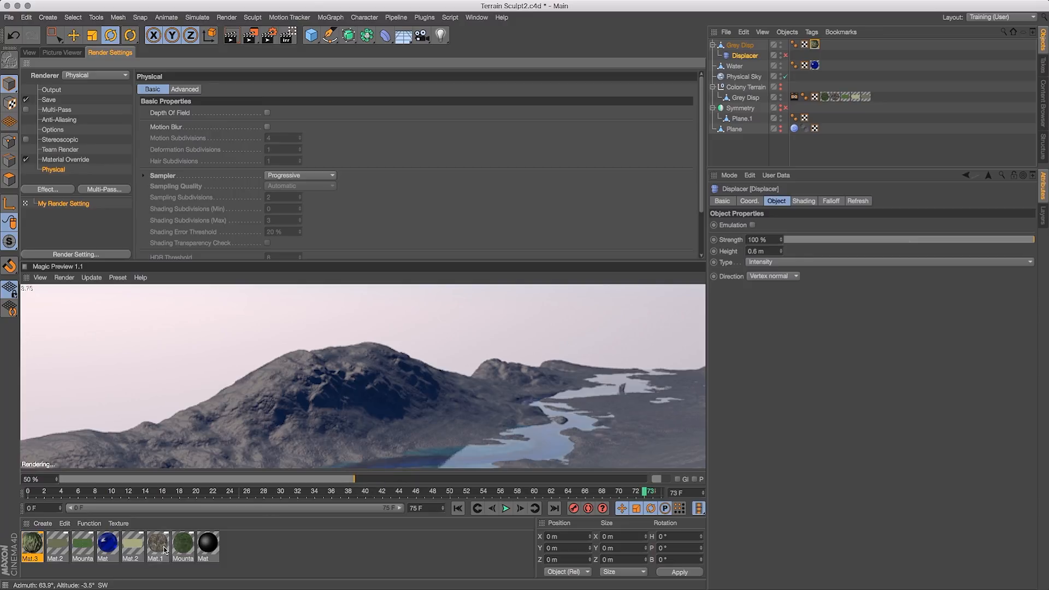
- Enable the Displacement channel of Mat.3 and inspect the overridden terrain in the Magic Preview
{"action": "double_click", "coordinate": [31, 546]}
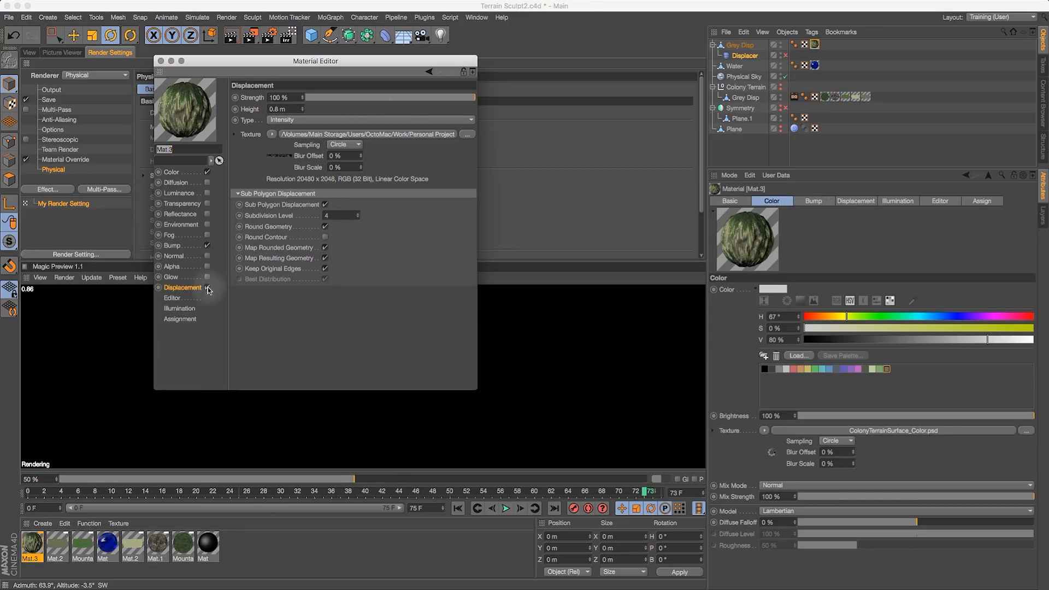
{"action": "left_click", "coordinate": [208, 286]}
{"action": "left_click", "coordinate": [29, 52]}
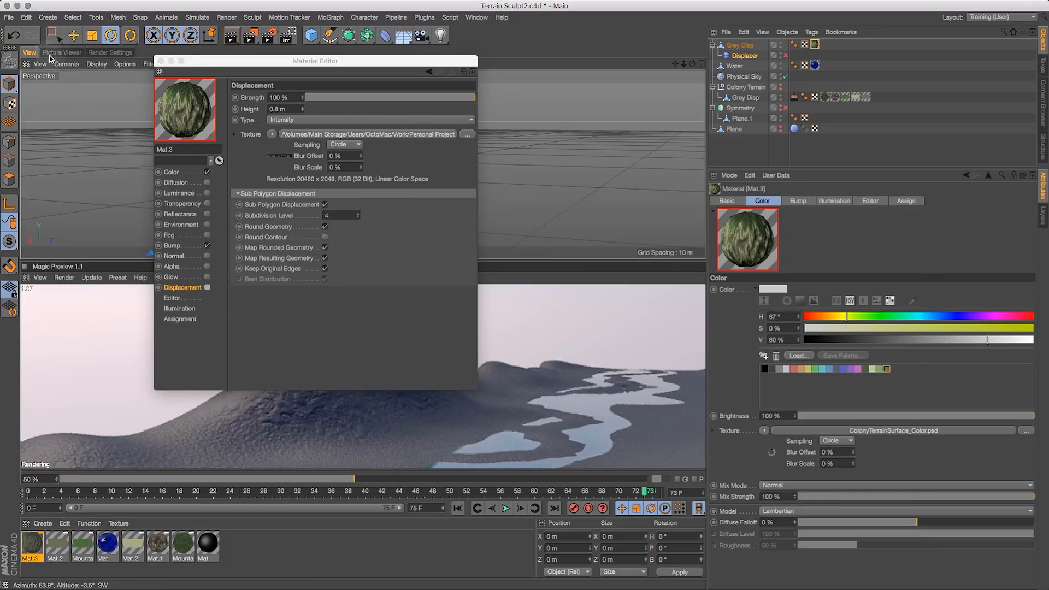
{"action": "left_click", "coordinate": [161, 61]}
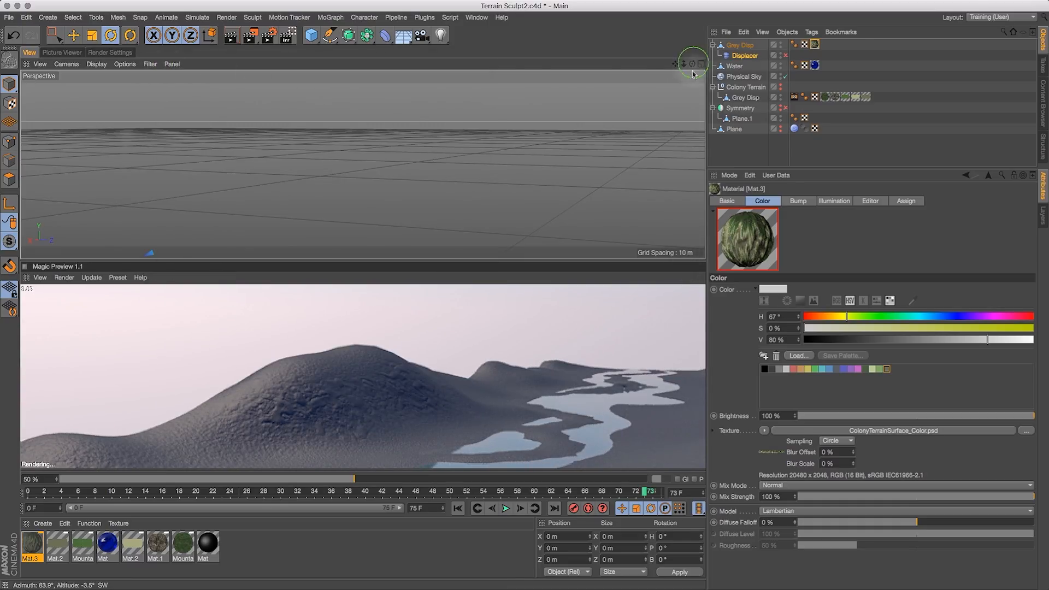
{"action": "left_click_drag", "start_coordinate": [692, 65], "coordinate": [690, 113]}
{"action": "left_click_drag", "start_coordinate": [692, 64], "coordinate": [464, 192]}
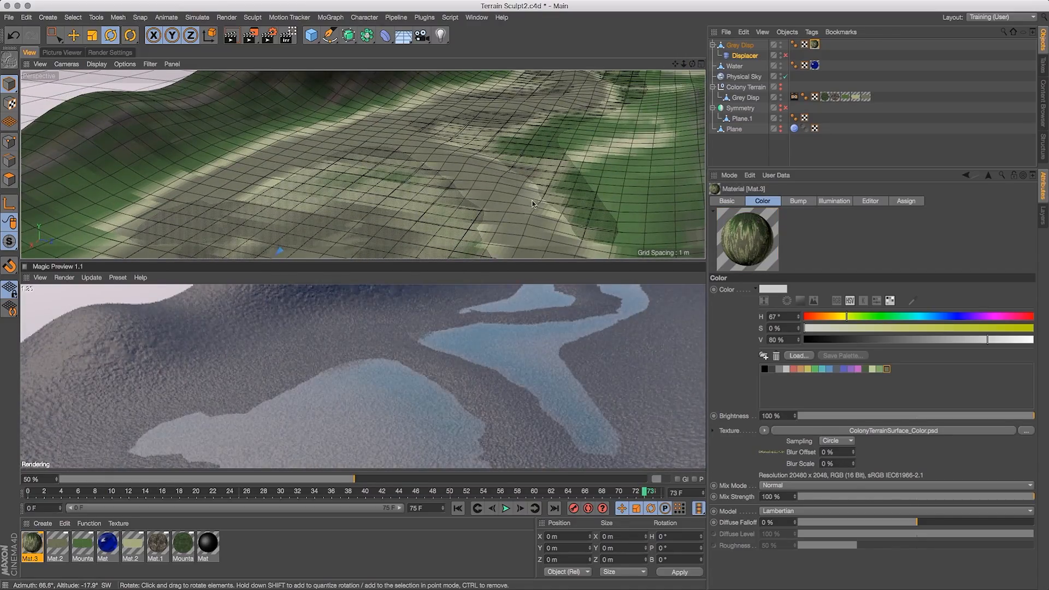
{"action": "left_click_drag", "start_coordinate": [684, 65], "coordinate": [703, 119]}
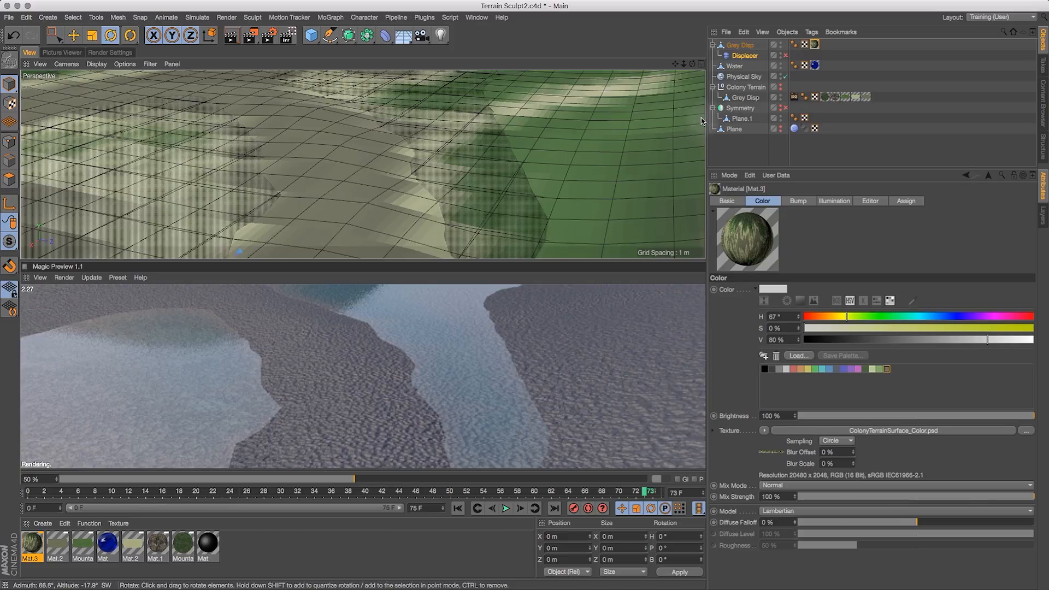
{"action": "left_click_drag", "start_coordinate": [692, 64], "coordinate": [780, 61]}
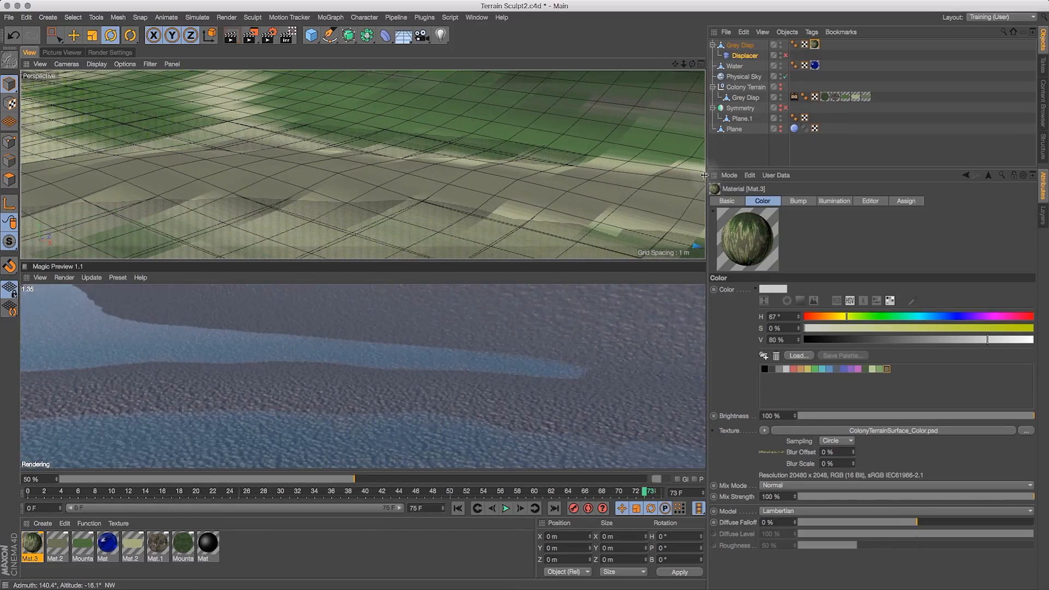
- Turn Mat.3's Displacement channel back off
{"action": "double_click", "coordinate": [43, 546]}
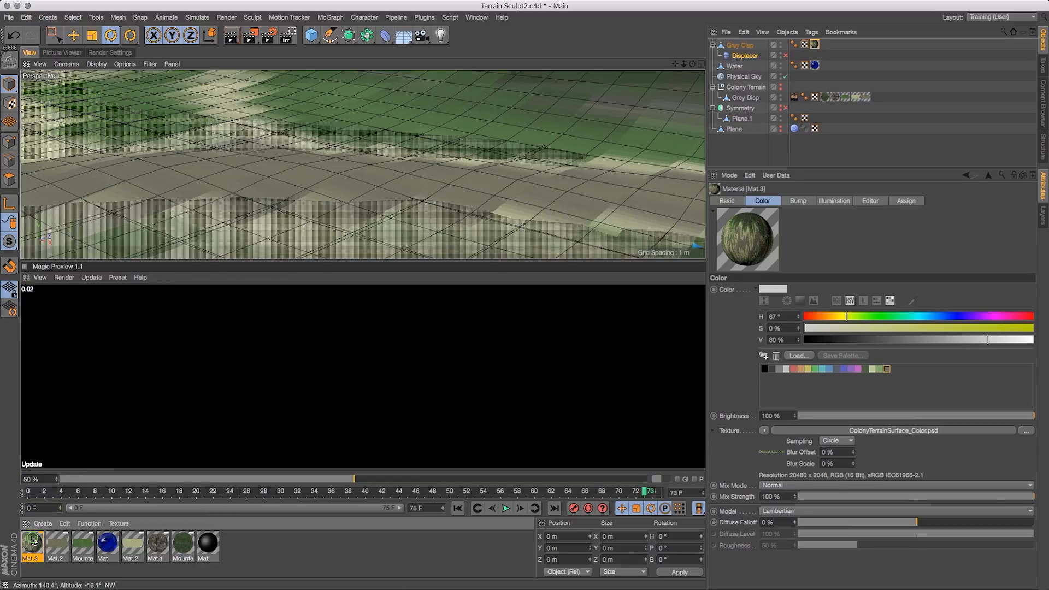
{"action": "left_click", "coordinate": [207, 288]}
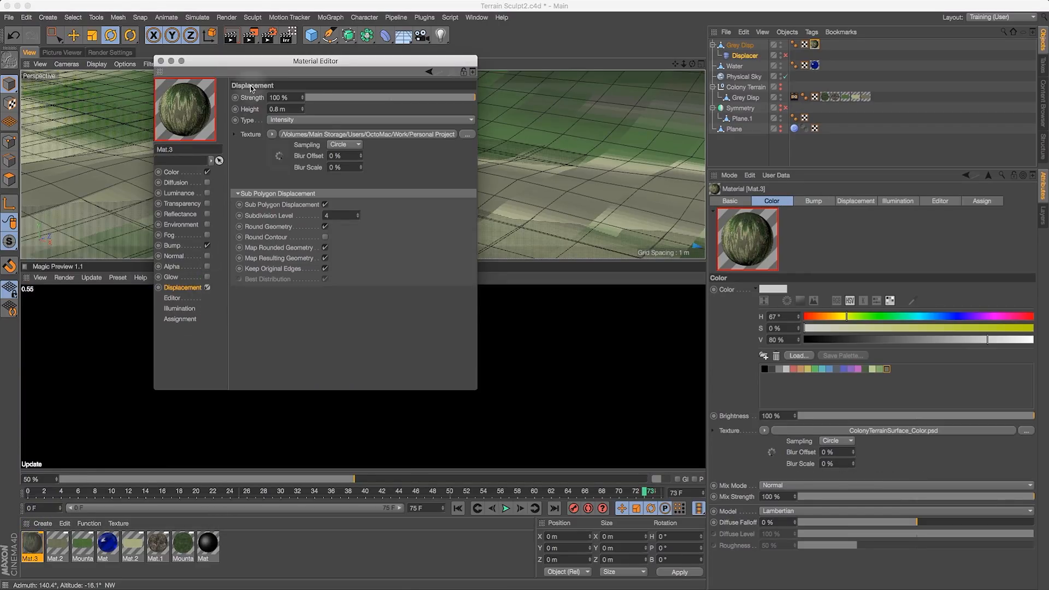
{"action": "left_click", "coordinate": [161, 61]}
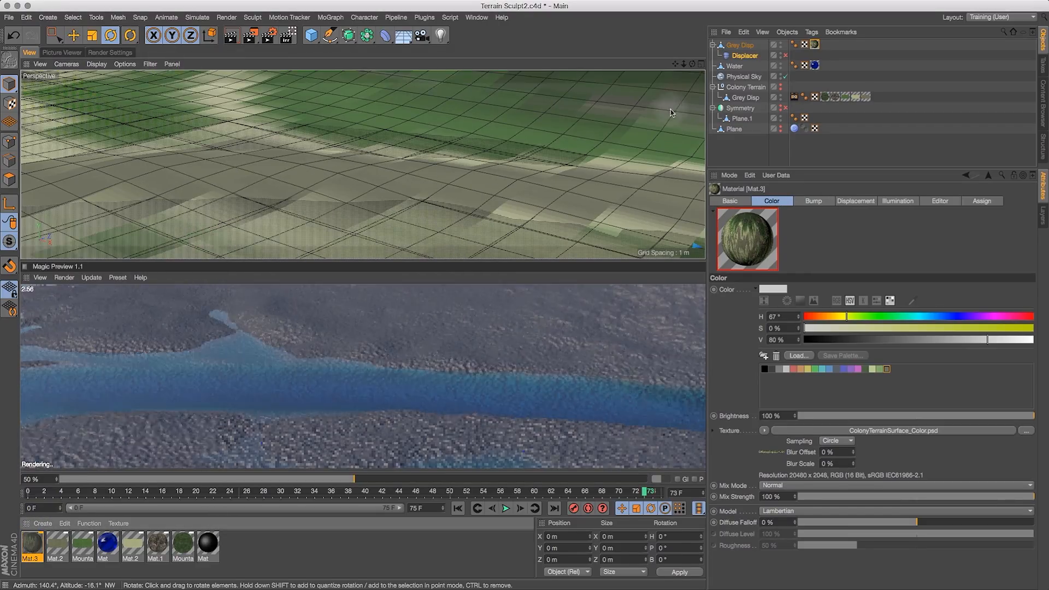
{"action": "left_click_drag", "start_coordinate": [691, 64], "coordinate": [659, 174]}
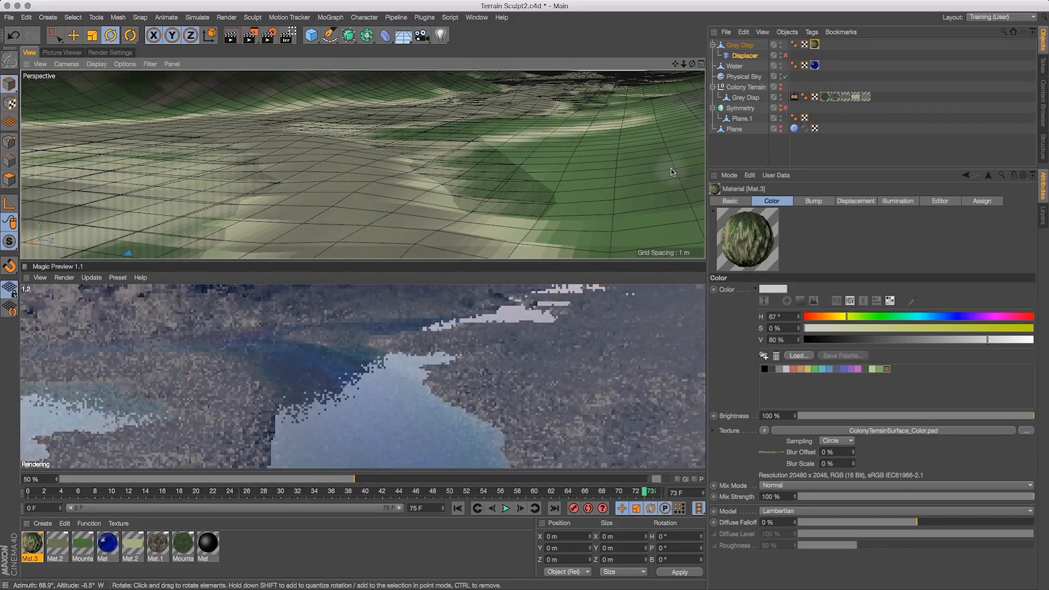
{"action": "left_click_drag", "start_coordinate": [684, 64], "coordinate": [662, 96]}
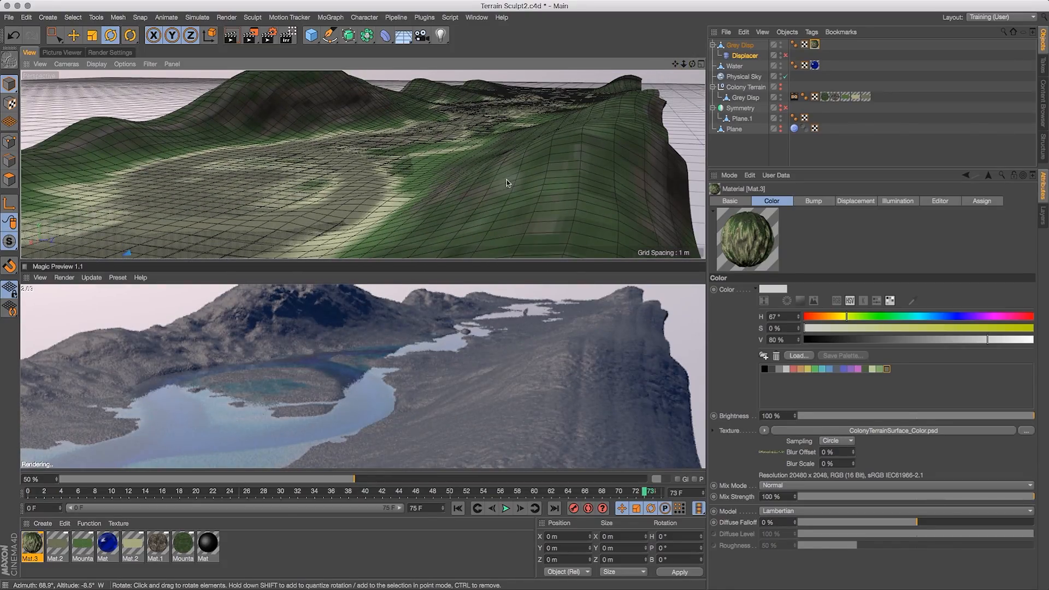
- Turn off Material Override and set the renderer to Standard in the render settings
{"action": "left_click", "coordinate": [108, 52]}
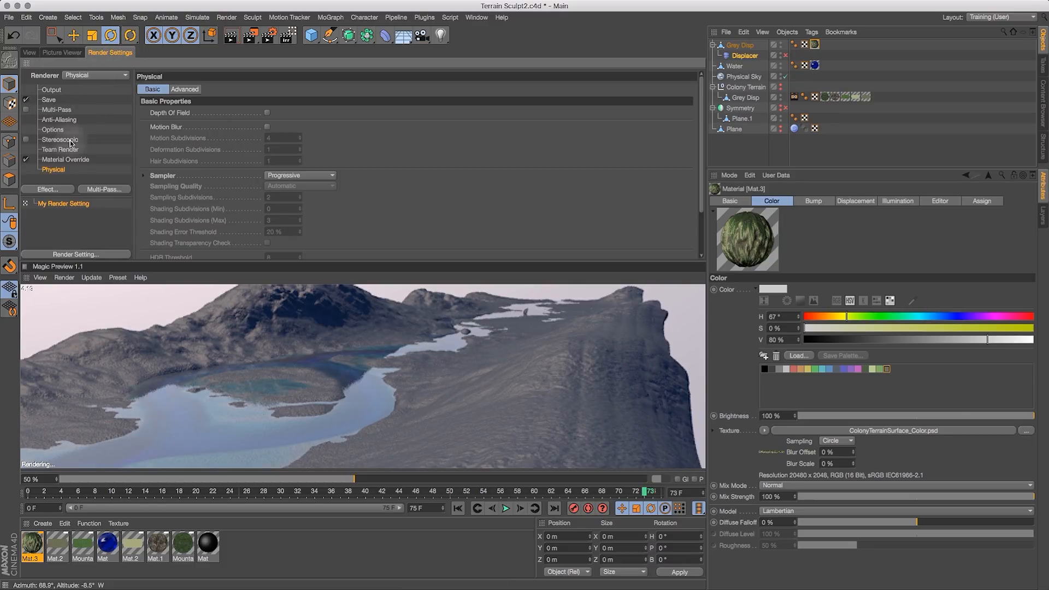
{"action": "left_click", "coordinate": [24, 161]}
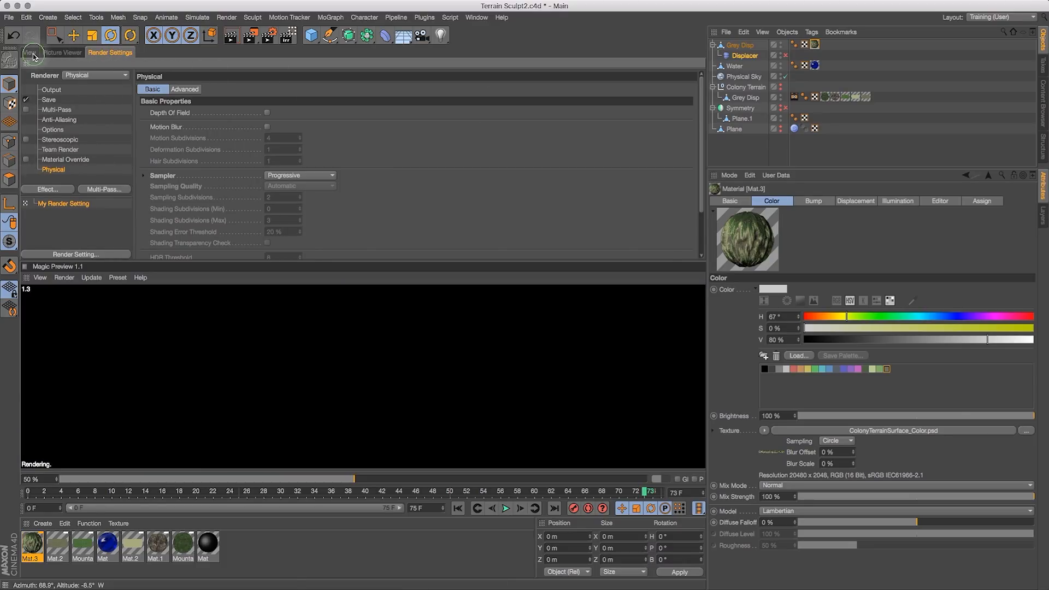
{"action": "left_click", "coordinate": [31, 53]}
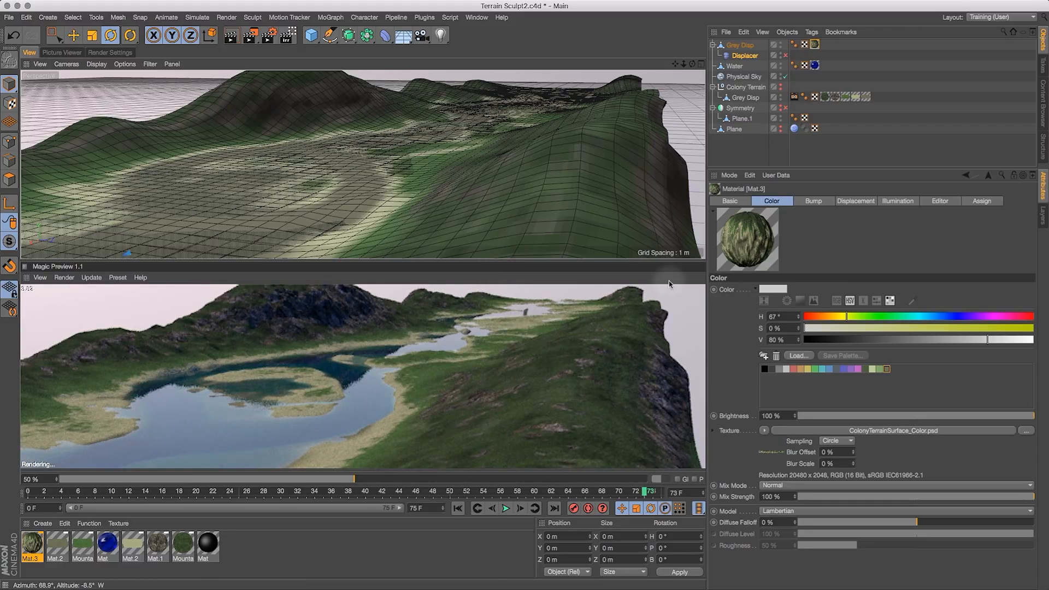
{"action": "left_click", "coordinate": [111, 53]}
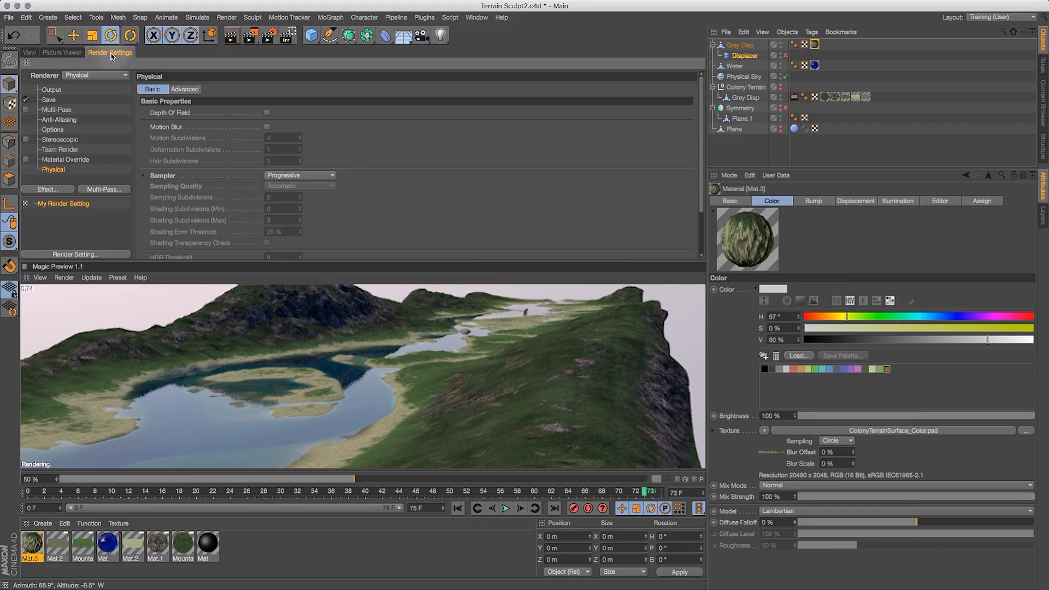
{"action": "left_click", "coordinate": [103, 75]}
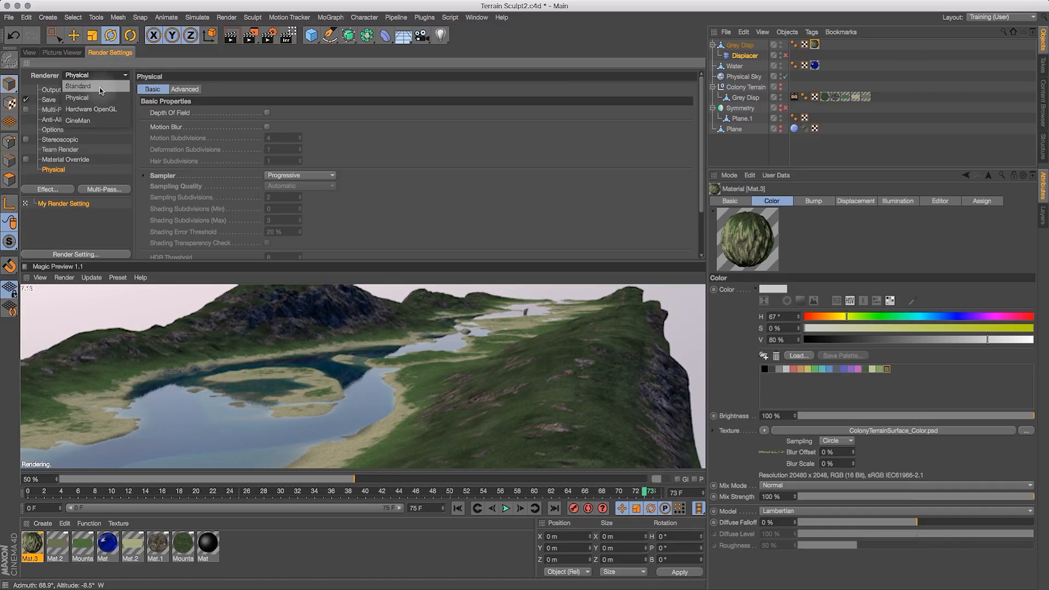
{"action": "left_click", "coordinate": [99, 87]}
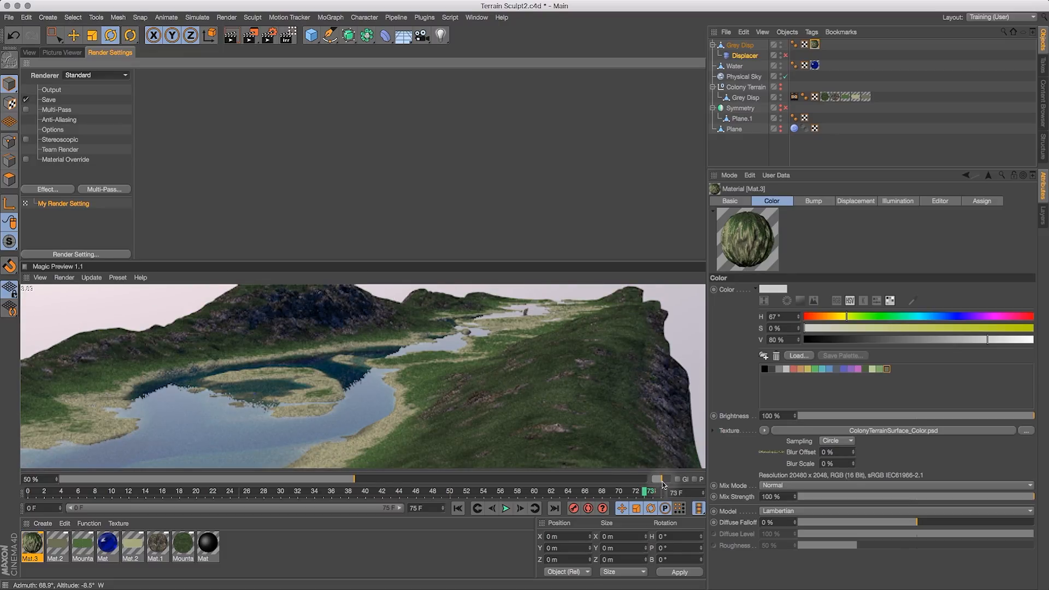
- Raise the Magic Preview resolution to 97%
{"action": "left_click_drag", "start_coordinate": [662, 481], "coordinate": [675, 480]}
{"action": "left_click_drag", "start_coordinate": [355, 480], "coordinate": [633, 494]}
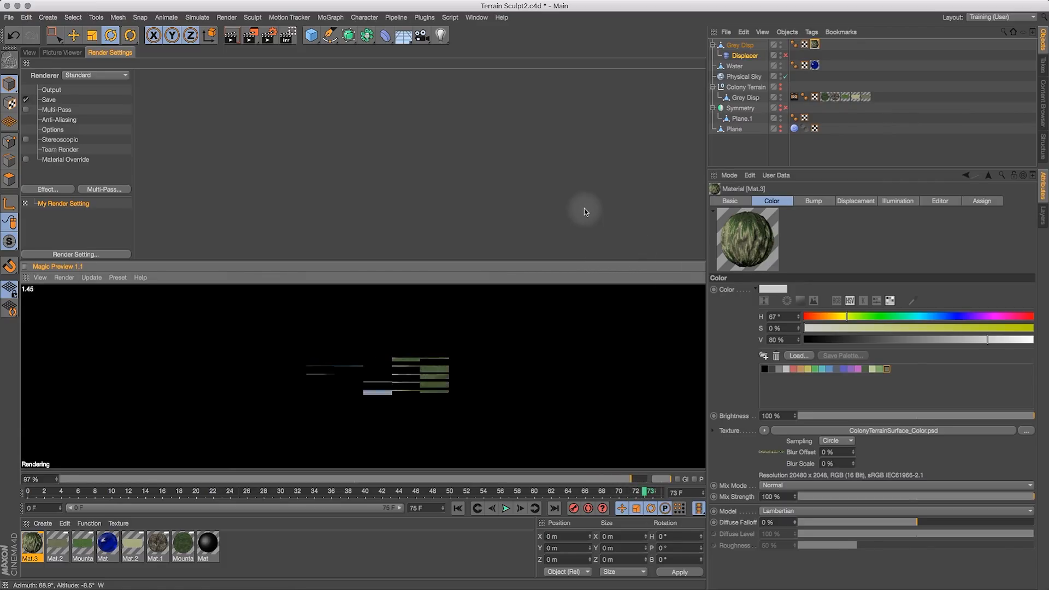
{"action": "left_click", "coordinate": [28, 53]}
{"action": "left_click_drag", "start_coordinate": [692, 64], "coordinate": [705, 22]}
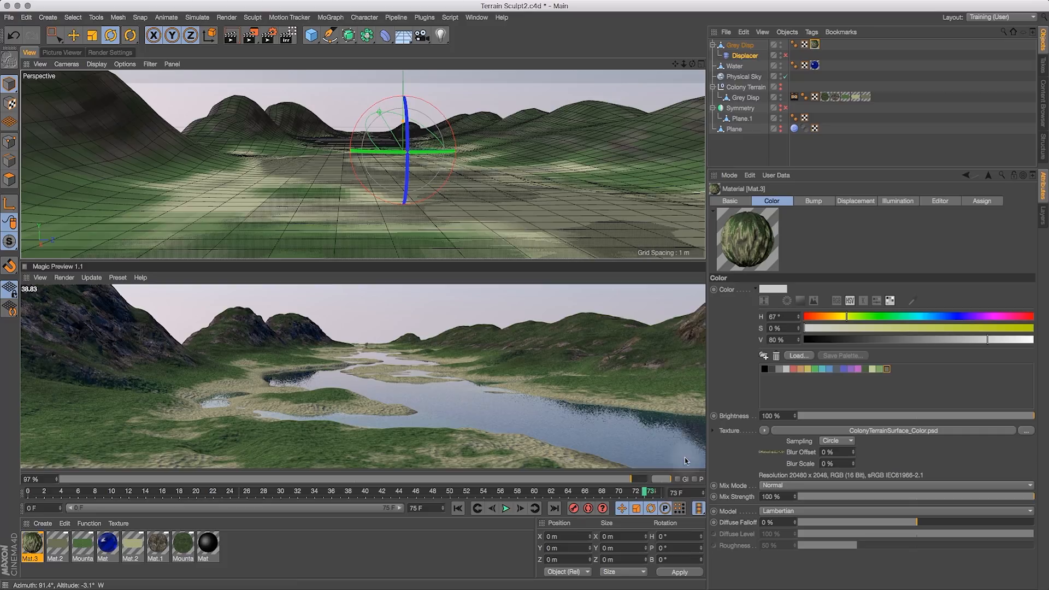
- Move the current frame to 0 and lower the Magic Preview resolution to 63%
{"action": "left_click", "coordinate": [662, 479]}
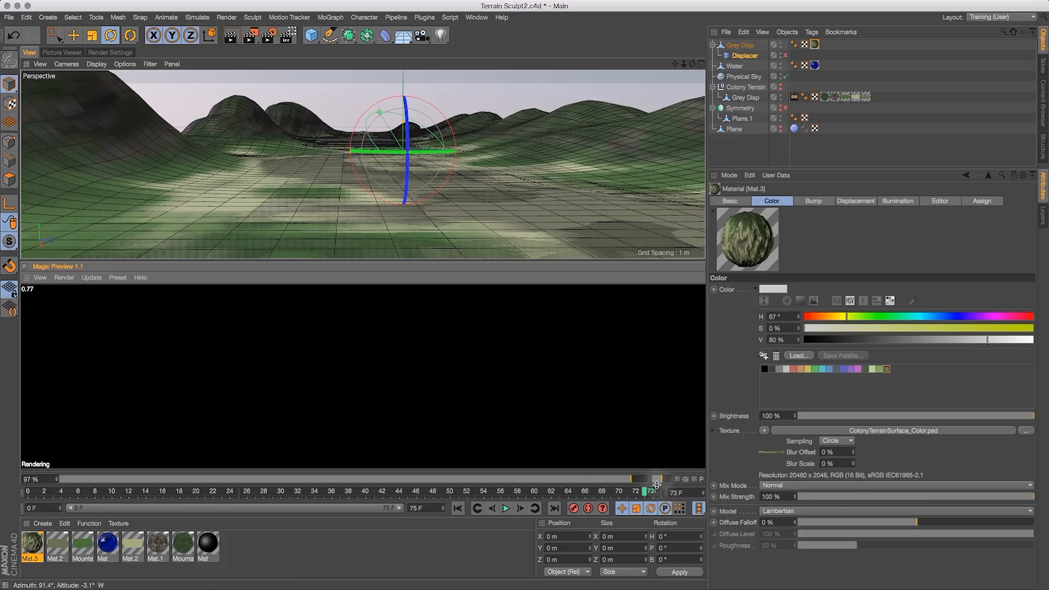
{"action": "left_click", "coordinate": [628, 494]}
{"action": "left_click_drag", "start_coordinate": [623, 480], "coordinate": [525, 479]}
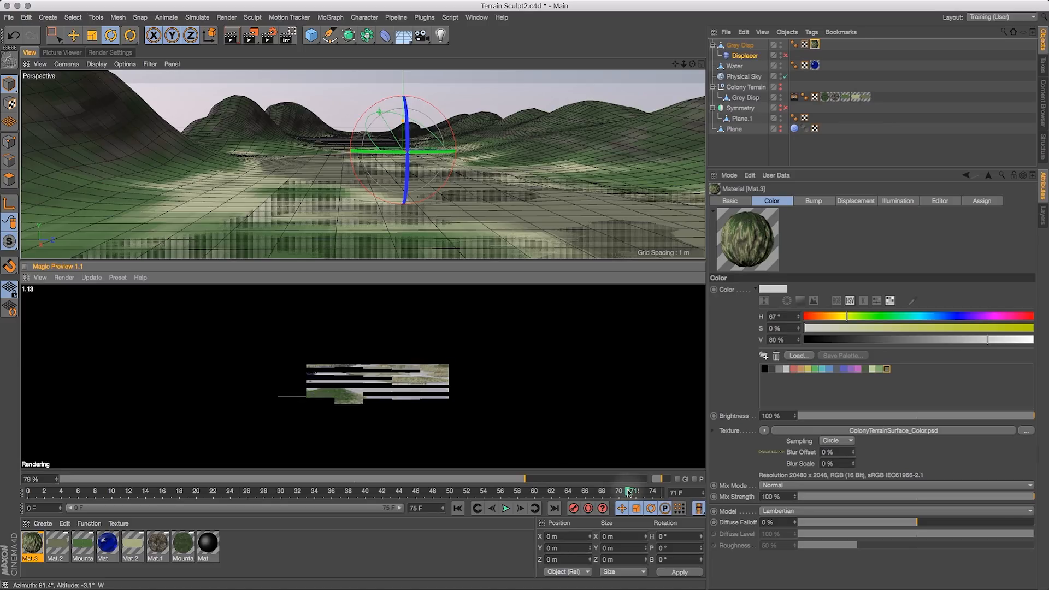
{"action": "left_click_drag", "start_coordinate": [627, 494], "coordinate": [256, 502]}
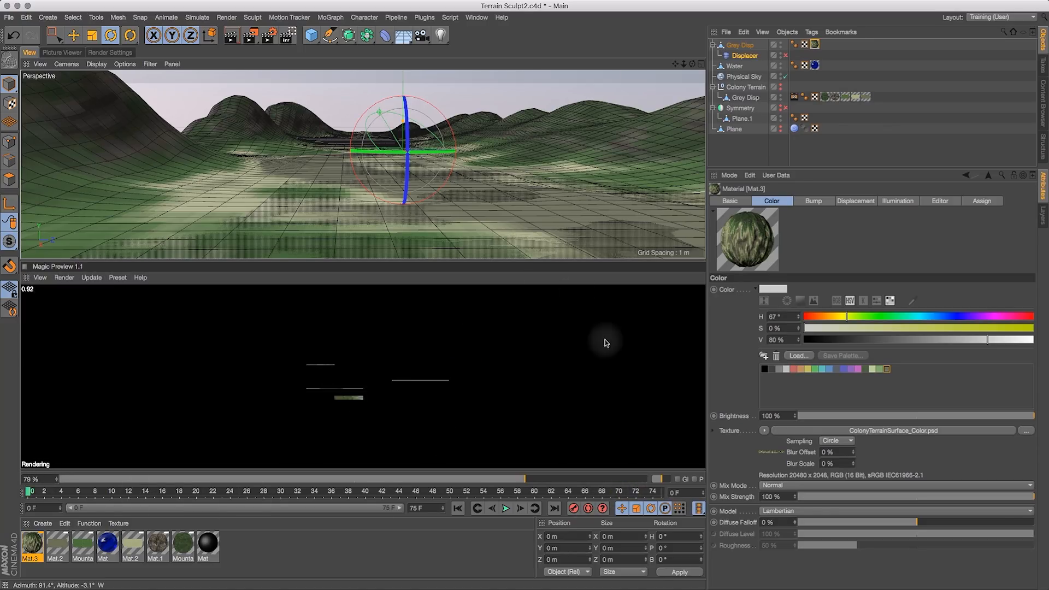
{"action": "left_click_drag", "start_coordinate": [503, 479], "coordinate": [430, 480]}
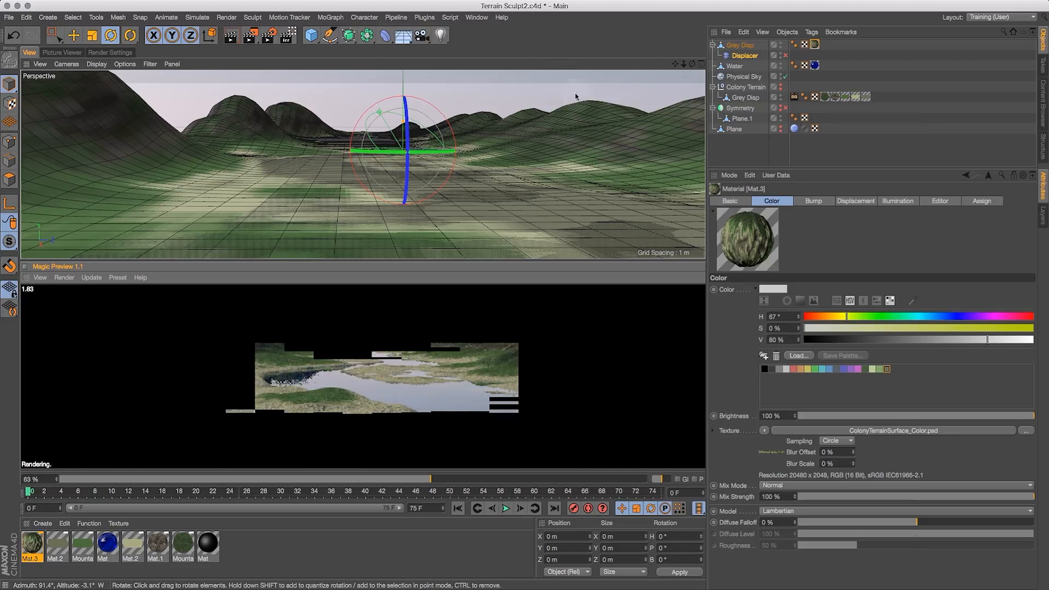
- Orbit around the terrain to inspect the baked material in the Magic Preview
{"action": "left_click_drag", "start_coordinate": [693, 64], "coordinate": [676, 149]}
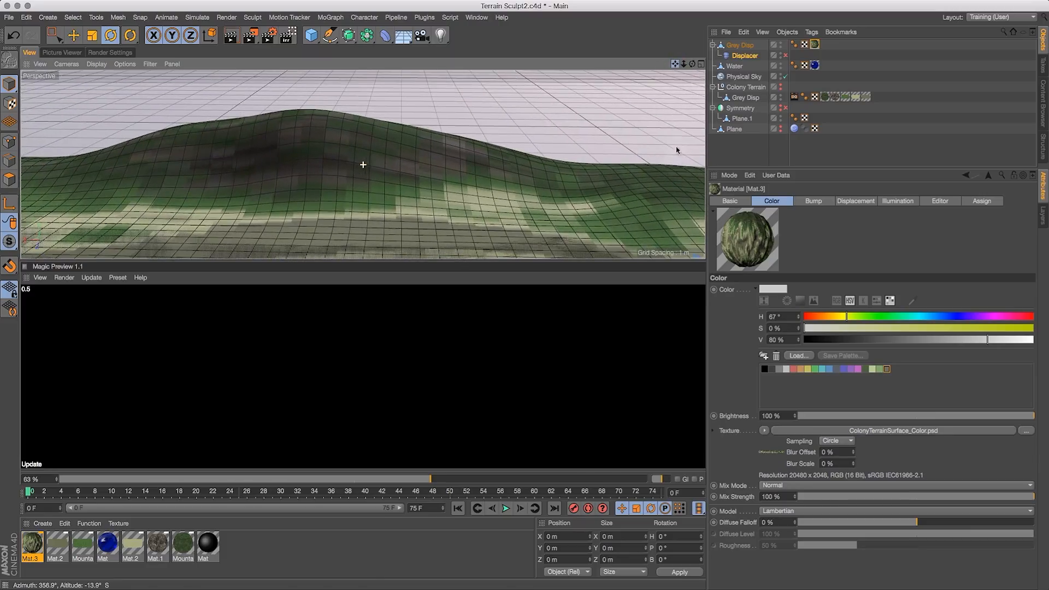
{"action": "left_click_drag", "start_coordinate": [684, 64], "coordinate": [748, 65]}
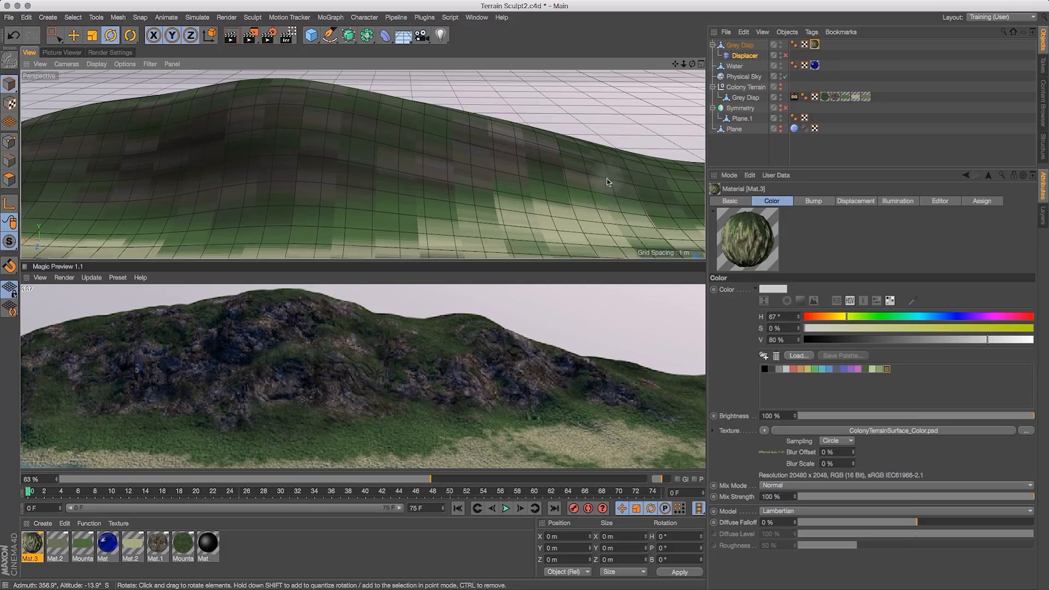
{"action": "left_click_drag", "start_coordinate": [692, 64], "coordinate": [623, 57]}
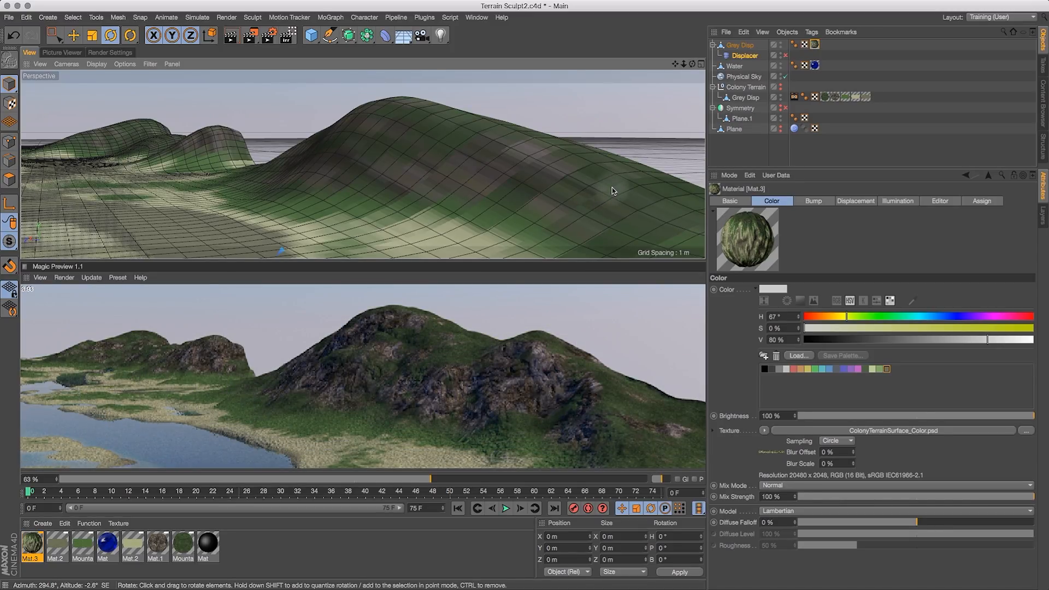
{"action": "left_click_drag", "start_coordinate": [692, 64], "coordinate": [574, 126]}
{"action": "left_click_drag", "start_coordinate": [676, 64], "coordinate": [699, 106]}
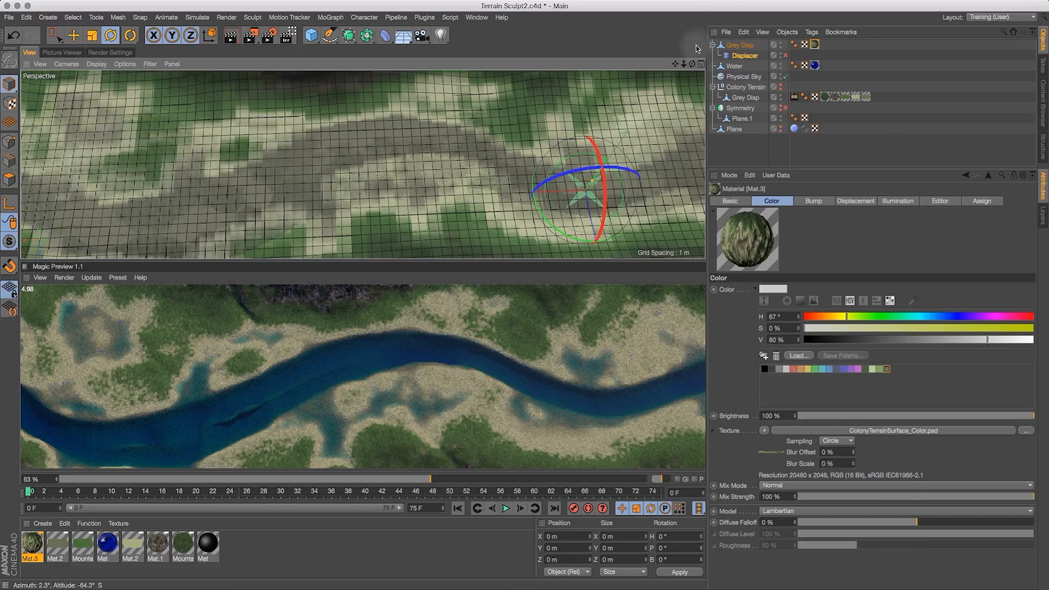
- Set the baked material's displacement subdivision level to 3 and its height to 1.5 m
{"action": "left_click_drag", "start_coordinate": [693, 65], "coordinate": [679, 115]}
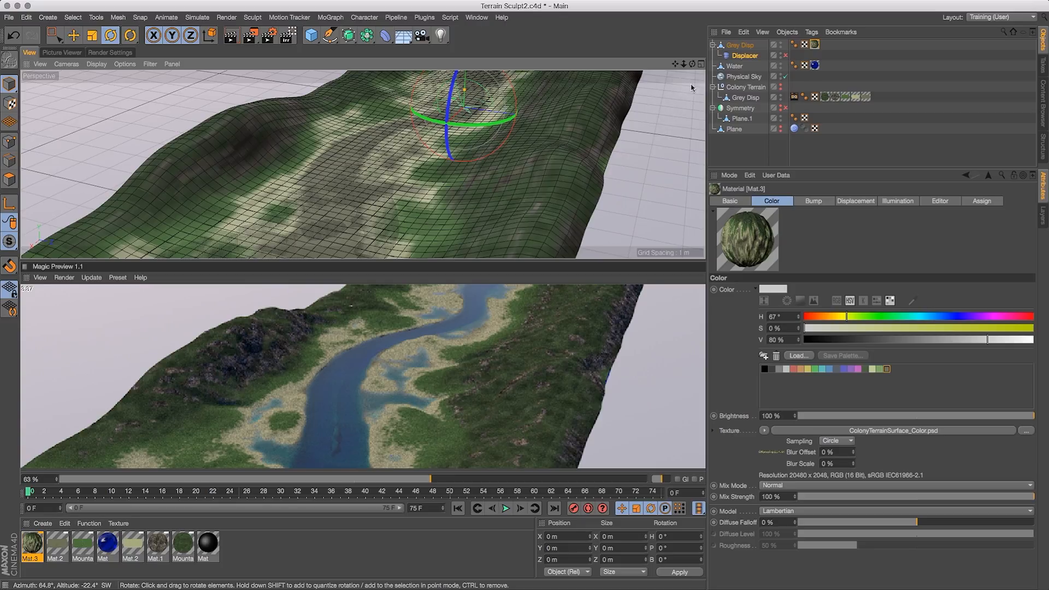
{"action": "left_click_drag", "start_coordinate": [690, 65], "coordinate": [678, 71]}
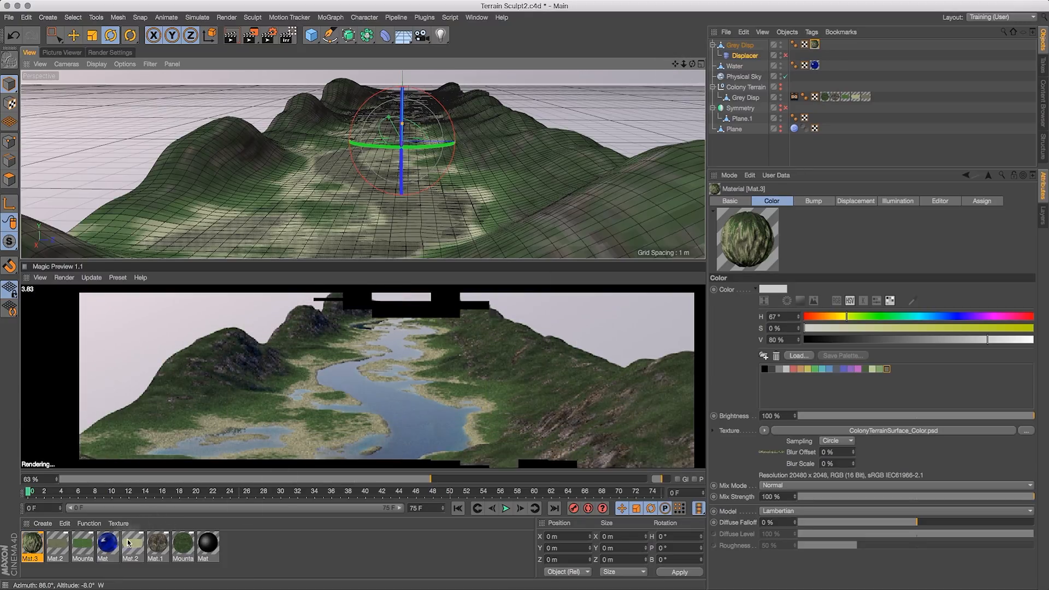
{"action": "double_click", "coordinate": [29, 548]}
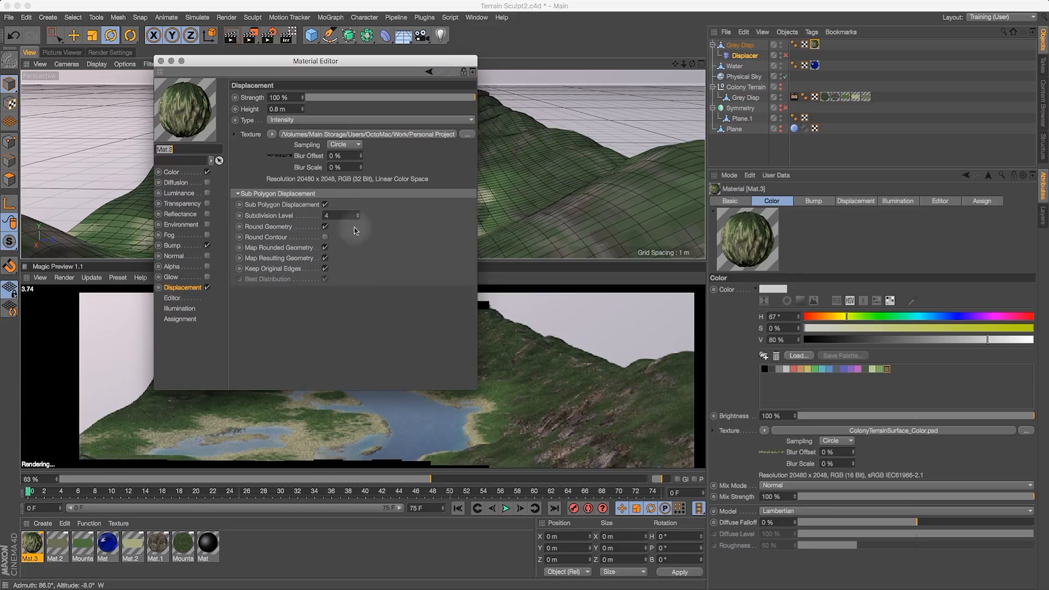
{"action": "left_click", "coordinate": [334, 215]}
{"action": "type", "text": "3"}
{"action": "key", "text": "Return"}
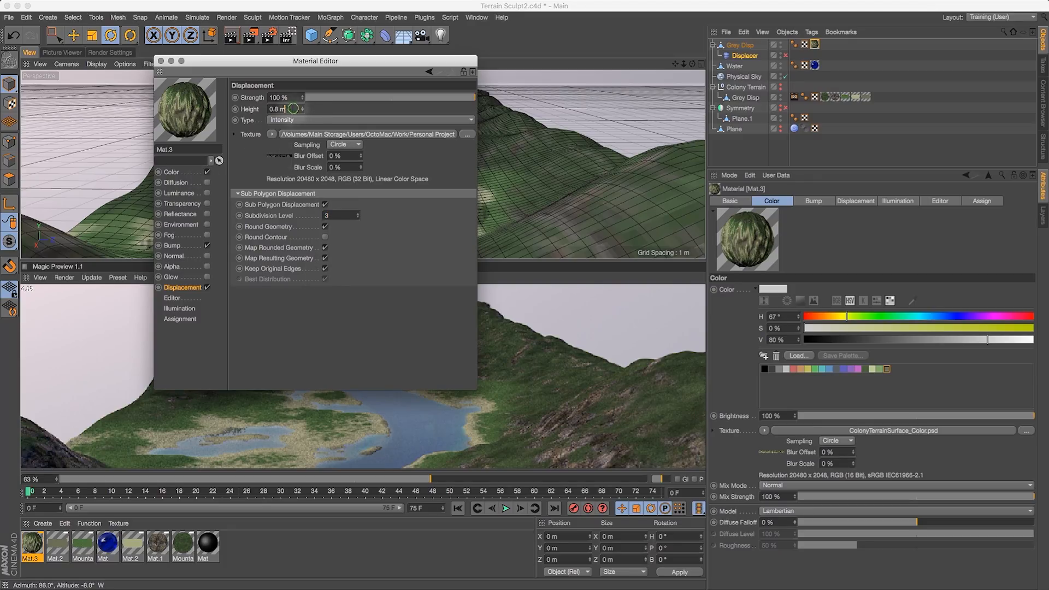
{"action": "key", "text": "Return"}
{"action": "type", "text": "1"}
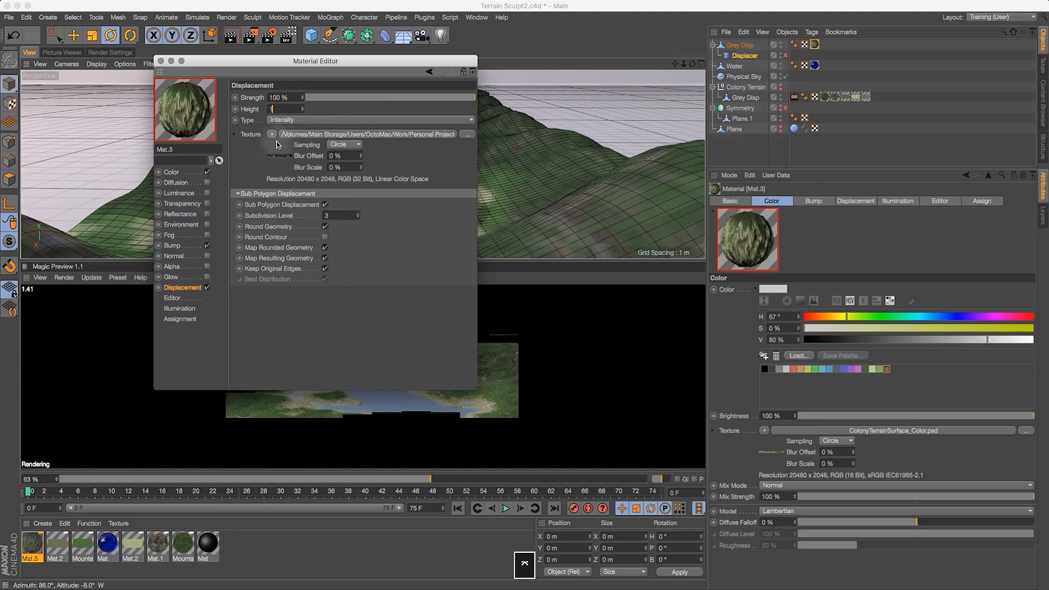
{"action": "left_click", "coordinate": [161, 61]}
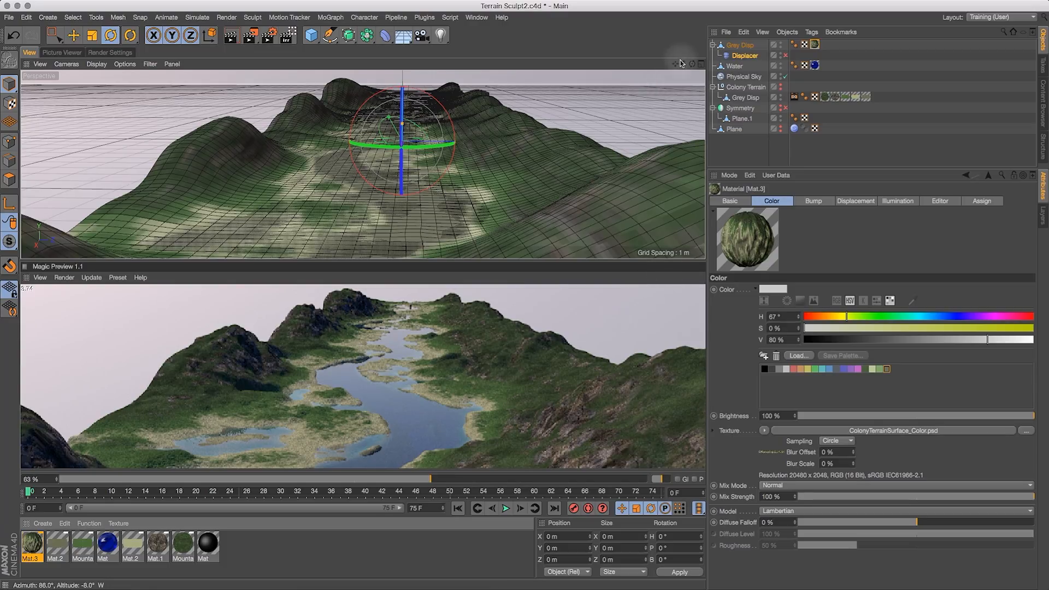
- Switch the viewport display to Gouraud Shading
{"action": "left_click_drag", "start_coordinate": [691, 67], "coordinate": [769, 206]}
{"action": "left_click_drag", "start_coordinate": [692, 64], "coordinate": [652, 43]}
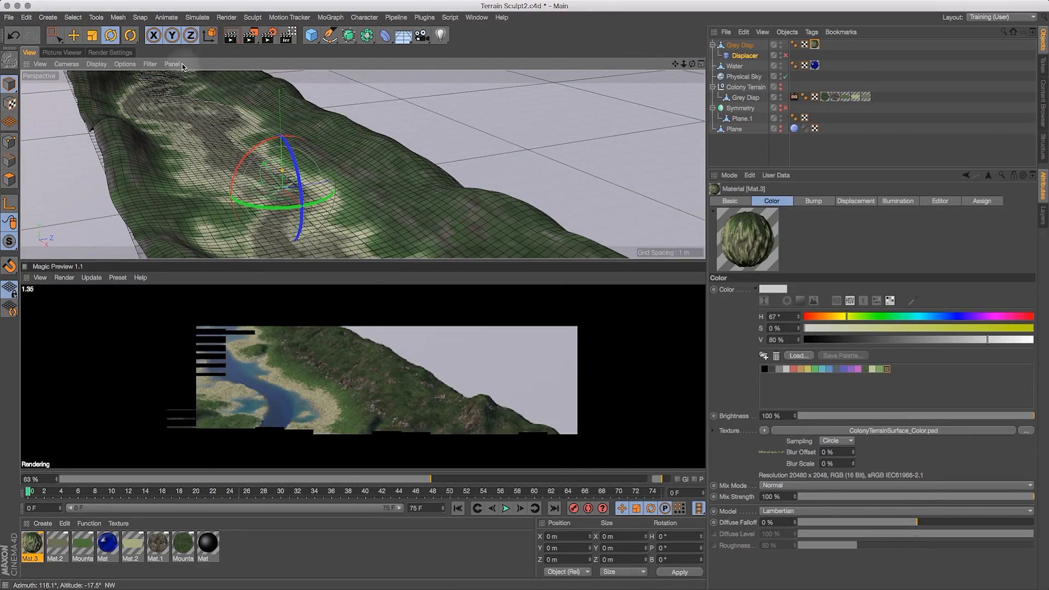
{"action": "left_click", "coordinate": [100, 53]}
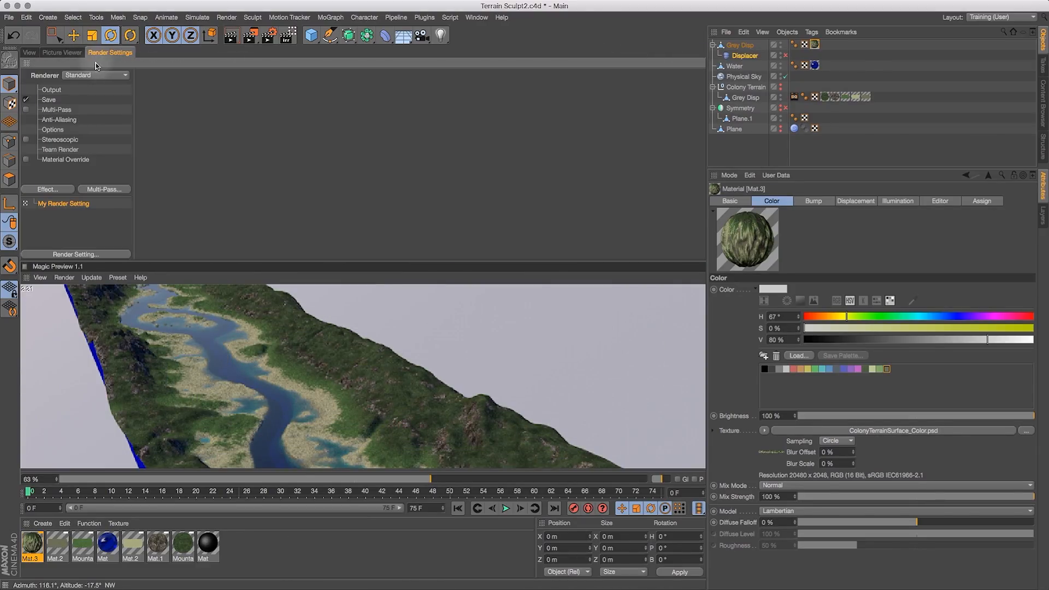
{"action": "left_click", "coordinate": [30, 52]}
{"action": "left_click", "coordinate": [97, 63]}
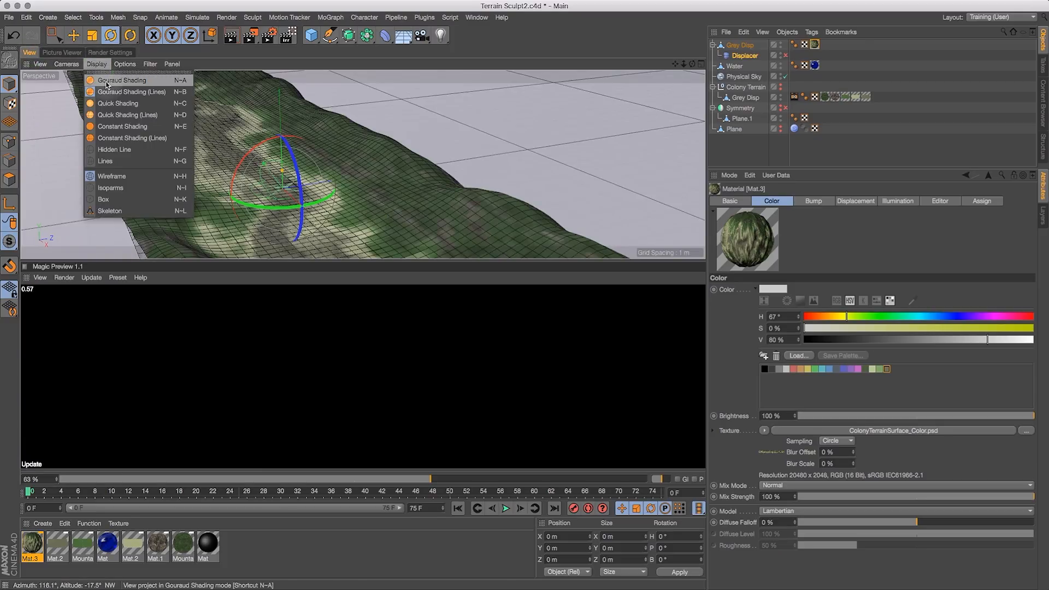
{"action": "left_click", "coordinate": [109, 81]}
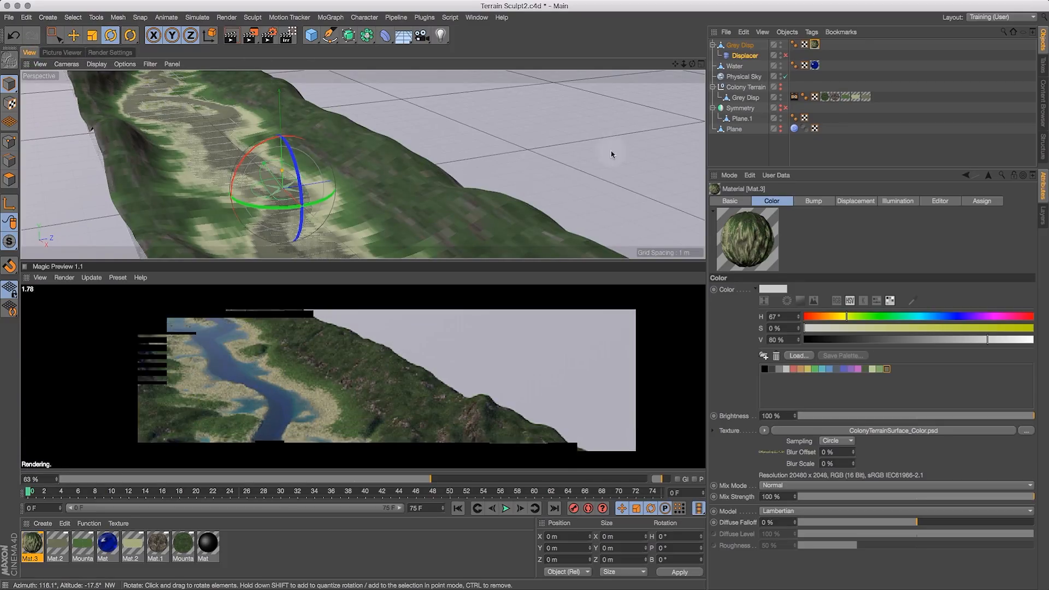
- Enable the Displacer deformer under the Grey Disp object
{"action": "left_click_drag", "start_coordinate": [696, 65], "coordinate": [697, 42]}
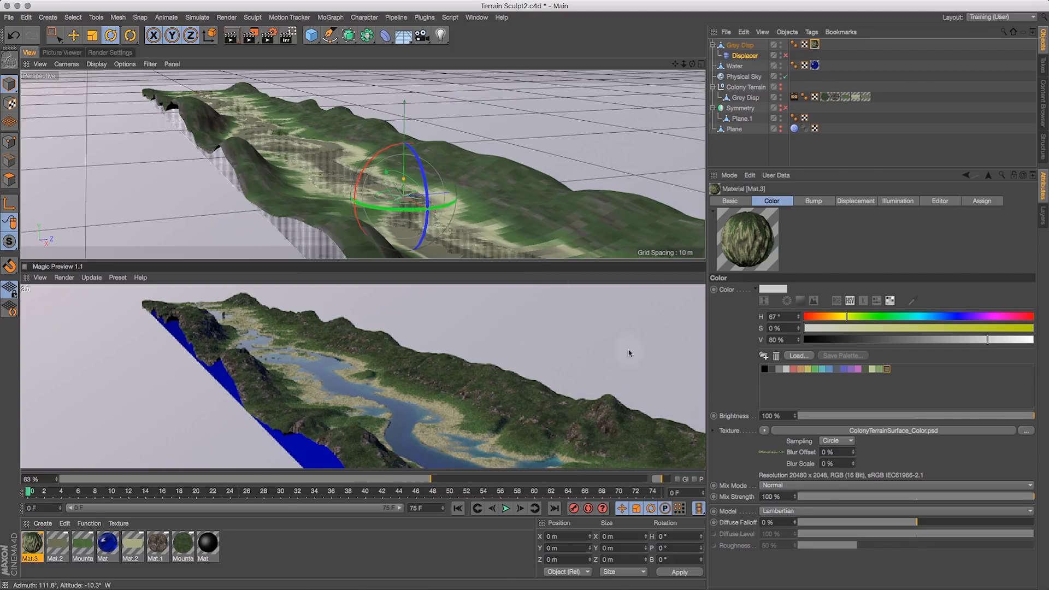
{"action": "left_click_drag", "start_coordinate": [692, 64], "coordinate": [789, 102]}
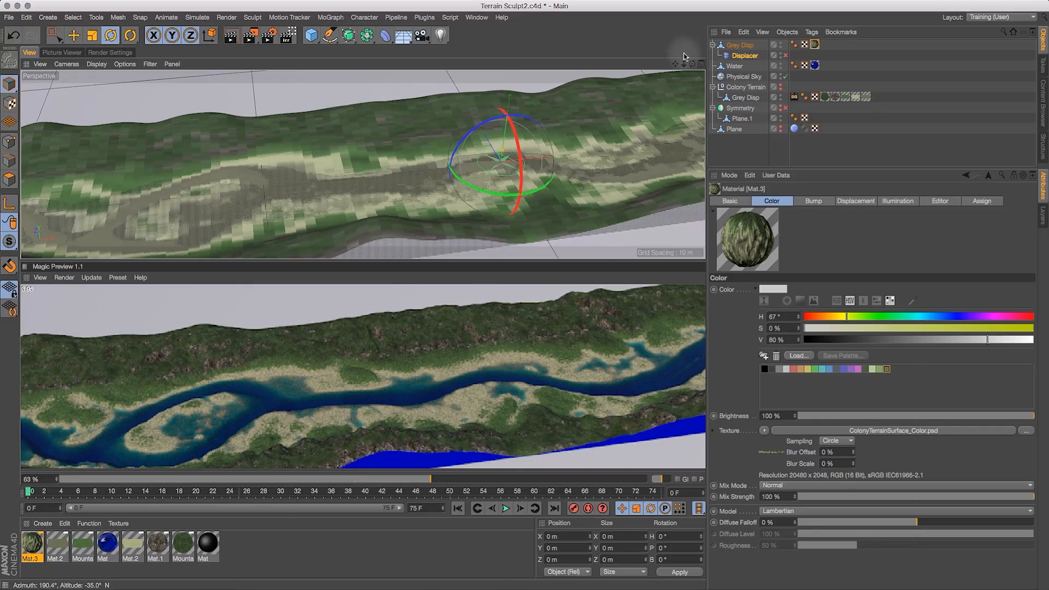
{"action": "left_click", "coordinate": [785, 56]}
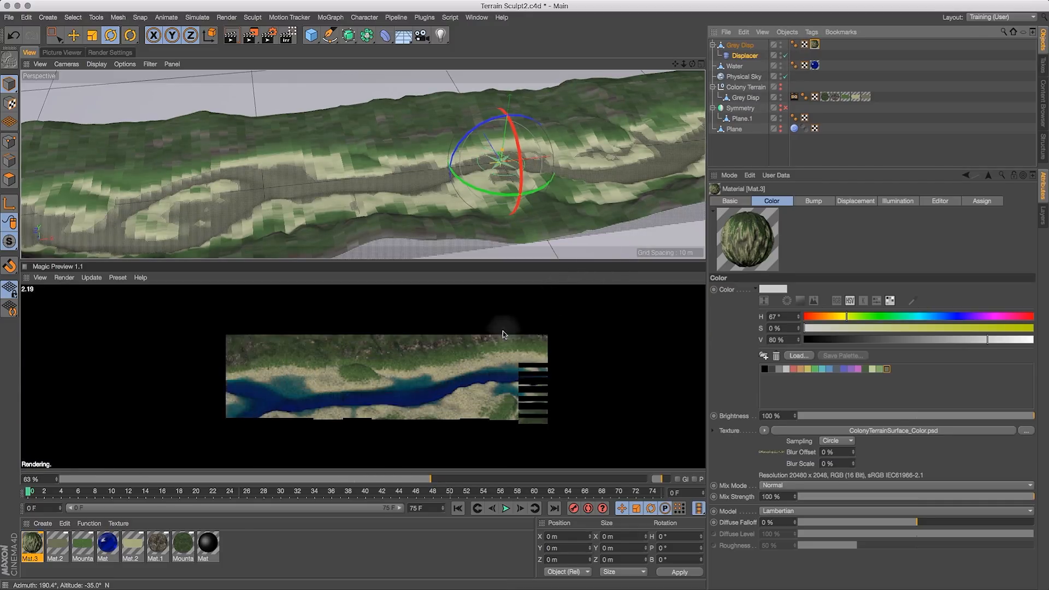
- Lower the baked material's displacement height to 0.8 m
{"action": "double_click", "coordinate": [34, 550]}
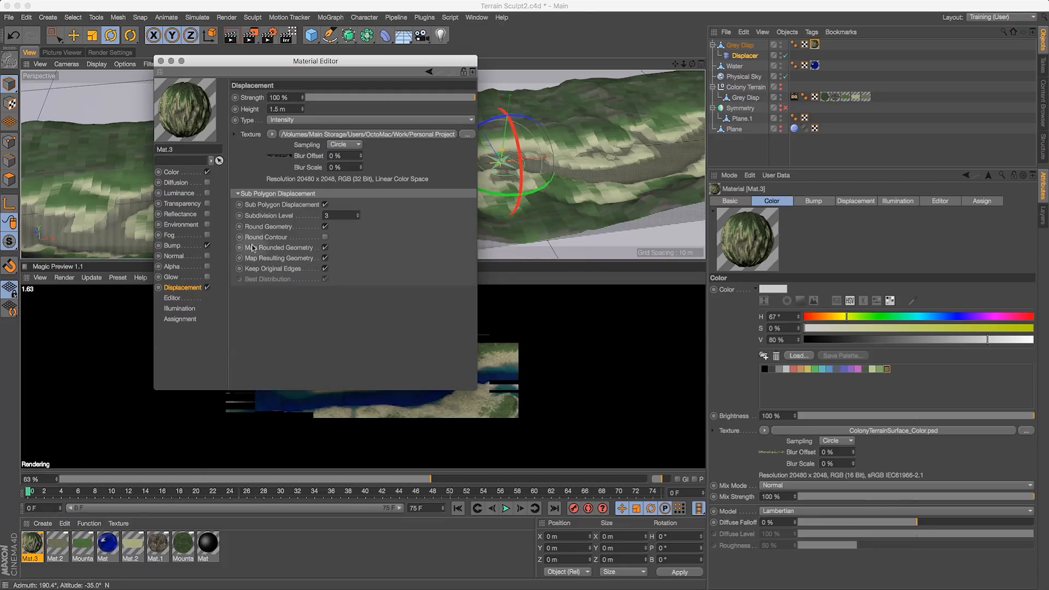
{"action": "left_click_drag", "start_coordinate": [288, 109], "coordinate": [238, 104]}
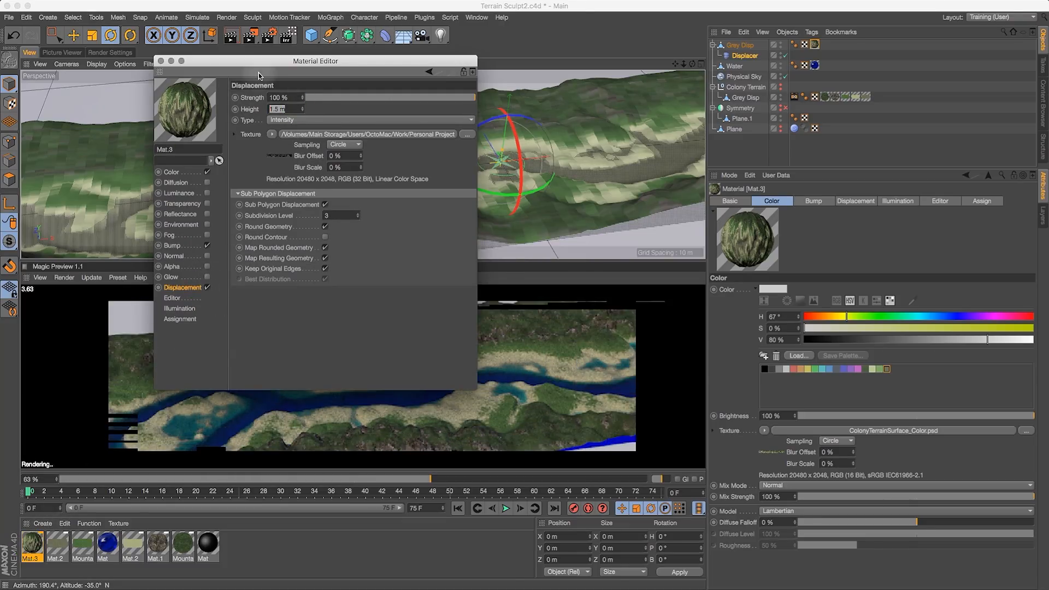
{"action": "type", "text": "0.8"}
{"action": "key", "text": "Return"}
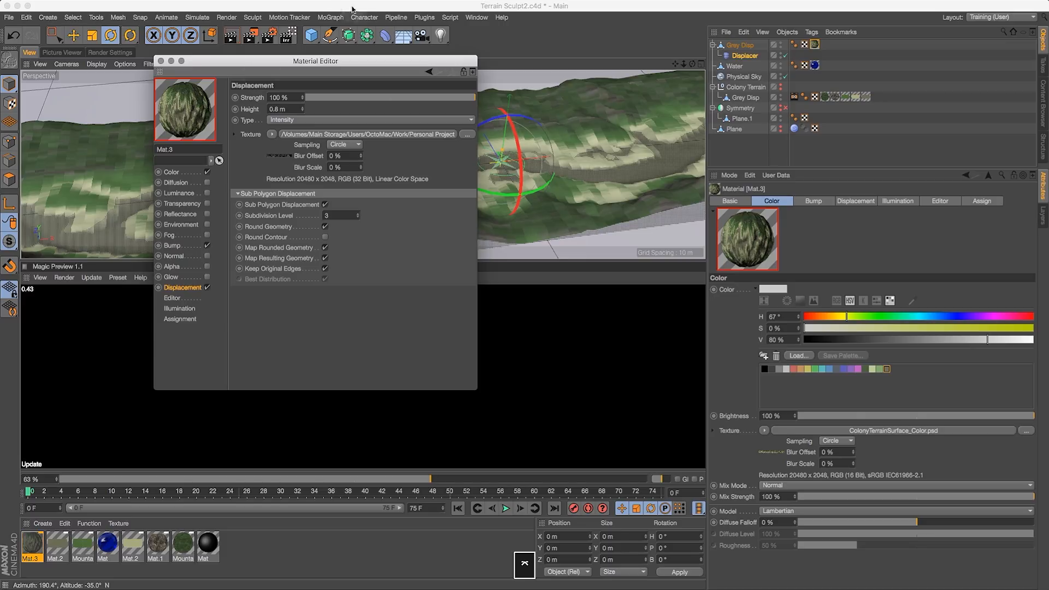
{"action": "left_click", "coordinate": [160, 61]}
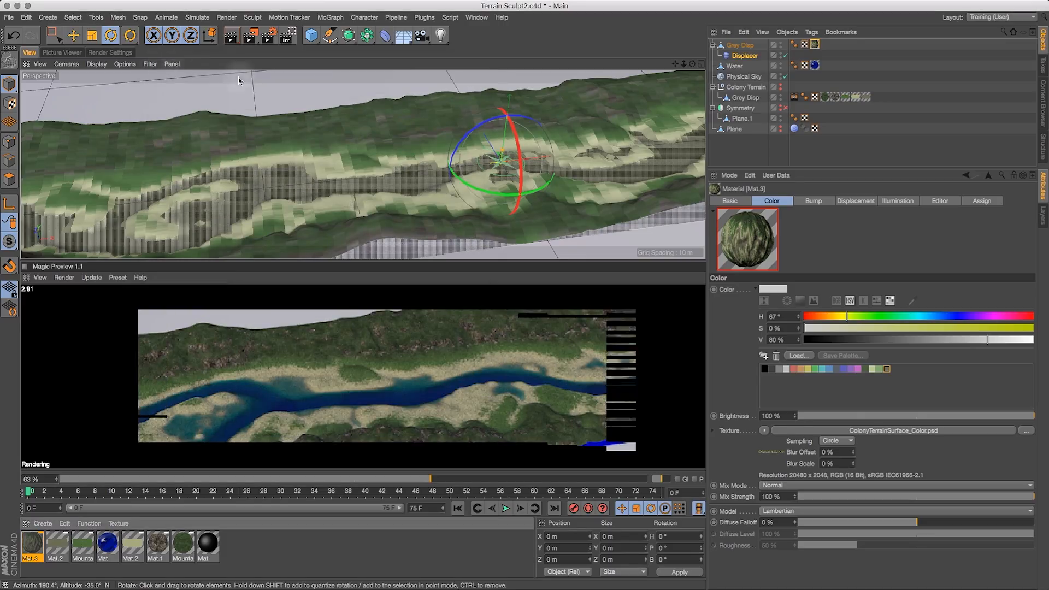
- Disable the Displacer deformer under the Grey Disp object
{"action": "left_click_drag", "start_coordinate": [692, 64], "coordinate": [582, 29]}
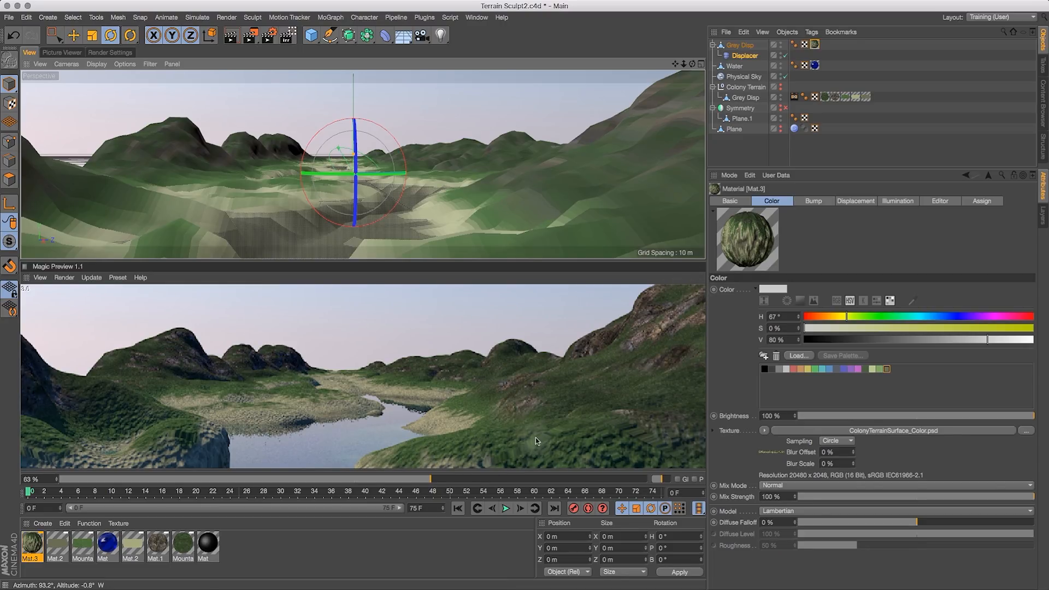
{"action": "left_click_drag", "start_coordinate": [683, 62], "coordinate": [634, 74]}
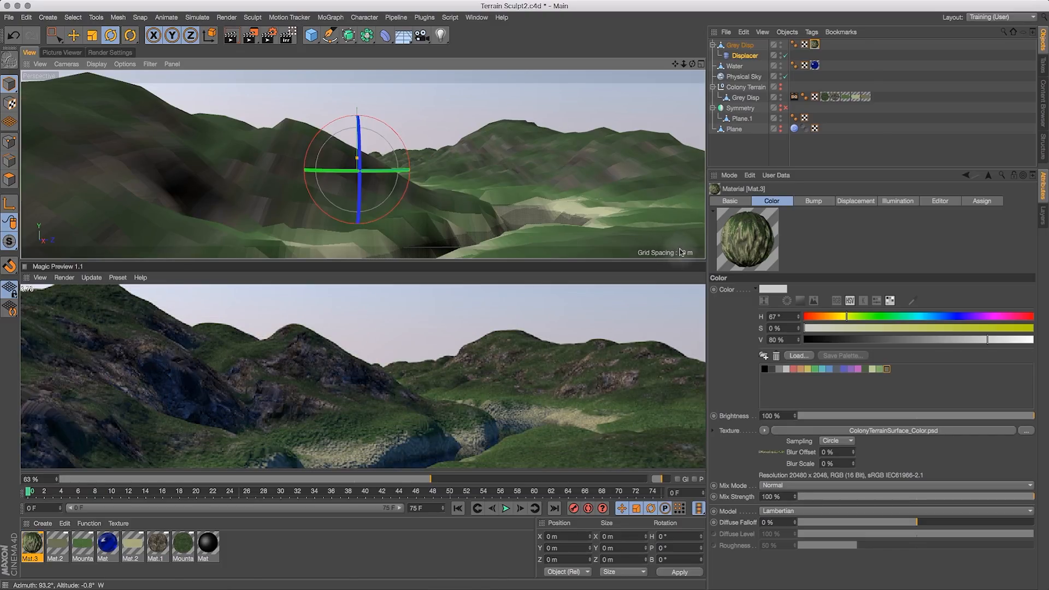
{"action": "left_click", "coordinate": [786, 56]}
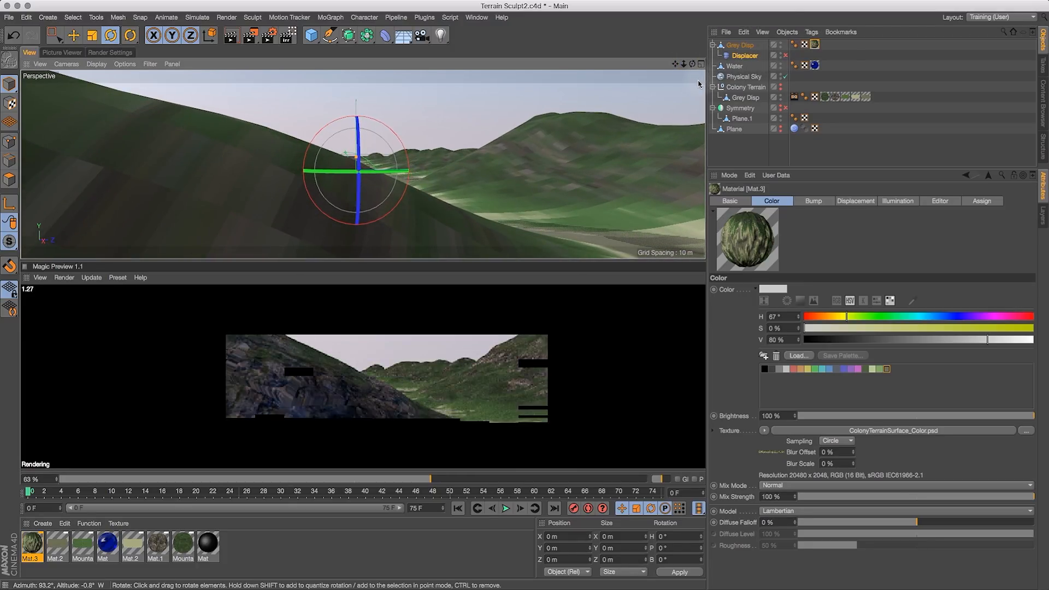
- Save the project
{"action": "left_click_drag", "start_coordinate": [676, 63], "coordinate": [520, 30]}
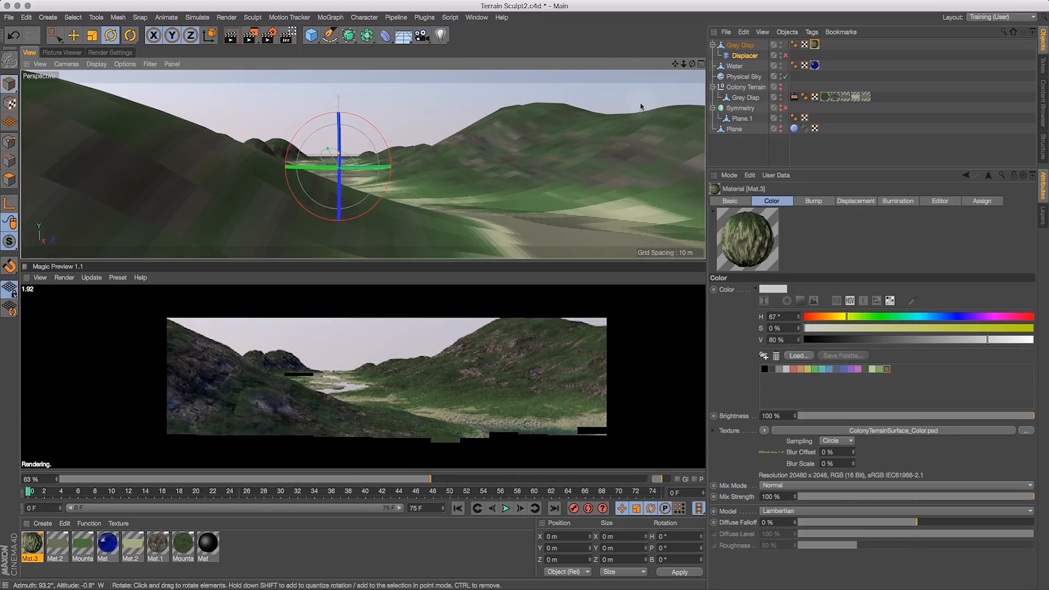
{"action": "left_click_drag", "start_coordinate": [676, 62], "coordinate": [628, 159]}
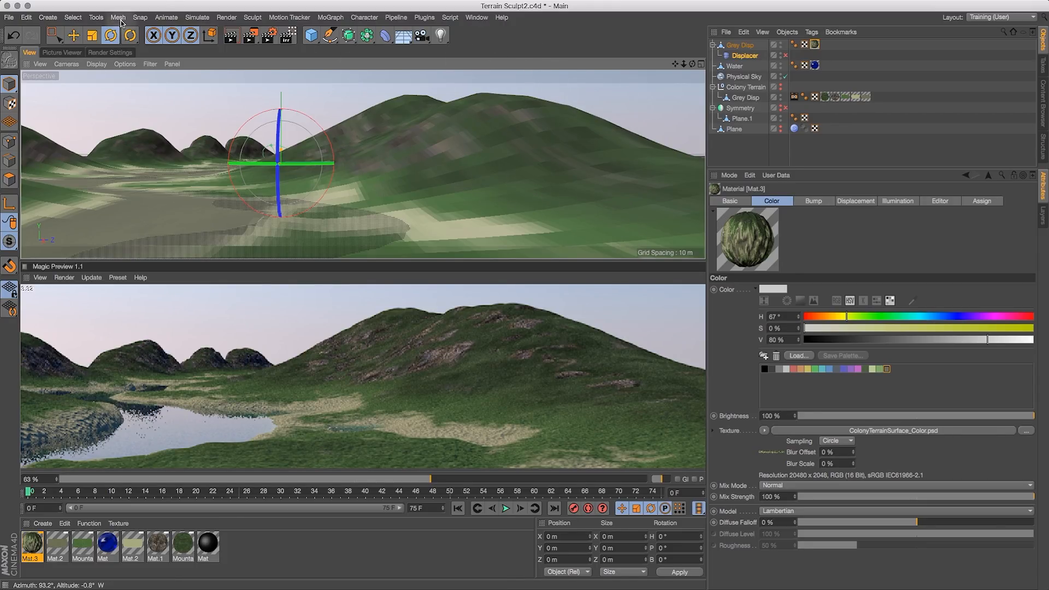
{"action": "left_click", "coordinate": [9, 18]}
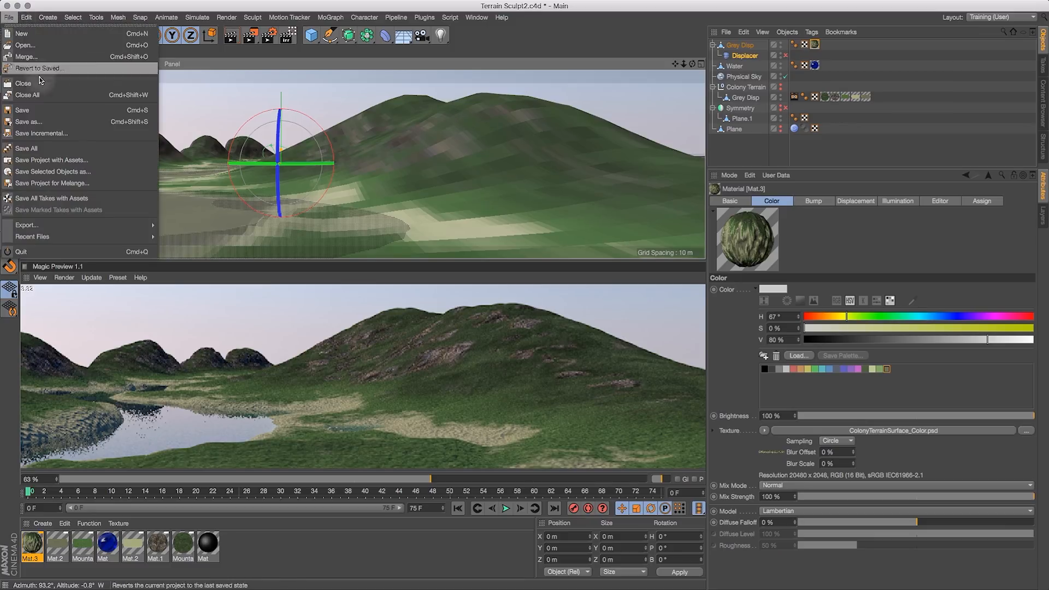
{"action": "left_click", "coordinate": [44, 110]}
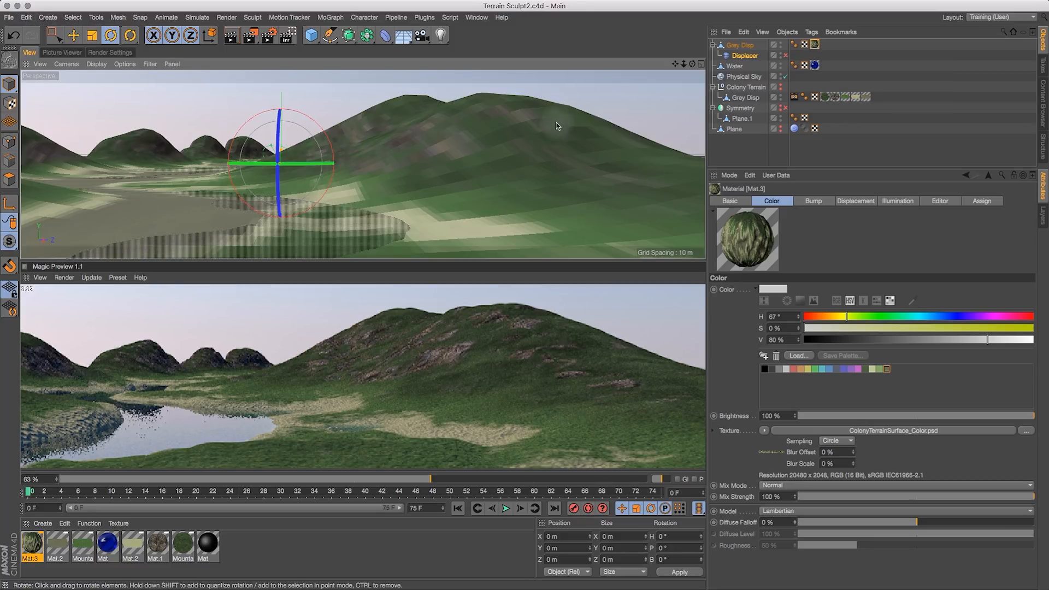
- Rename the top Grey Disp object to Baked Terrain
{"action": "left_click", "coordinate": [739, 47]}
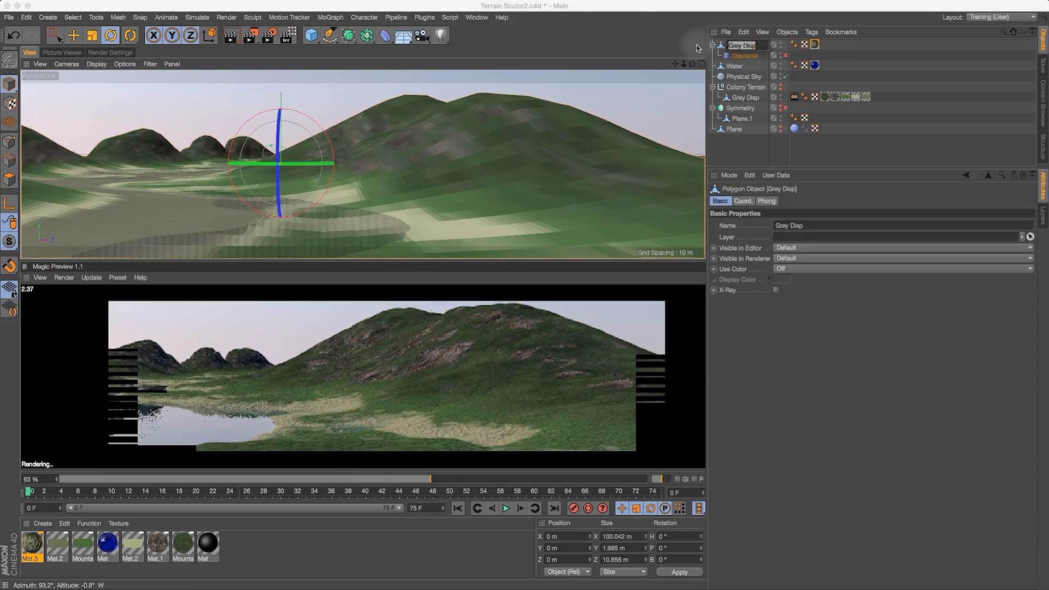
{"action": "type", "text": "Baked Ter"}
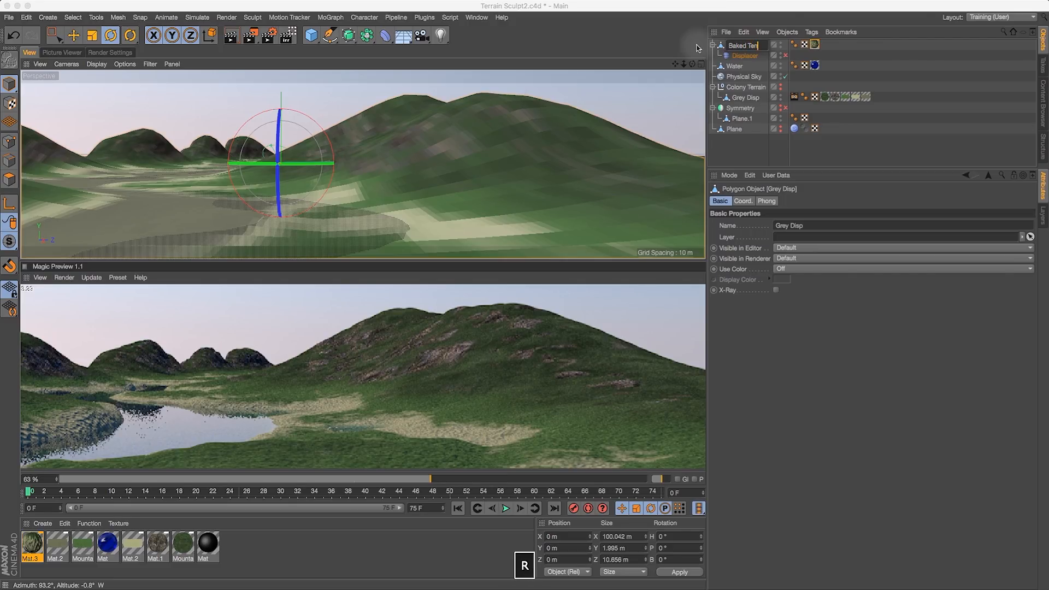
{"action": "key", "text": "Return"}
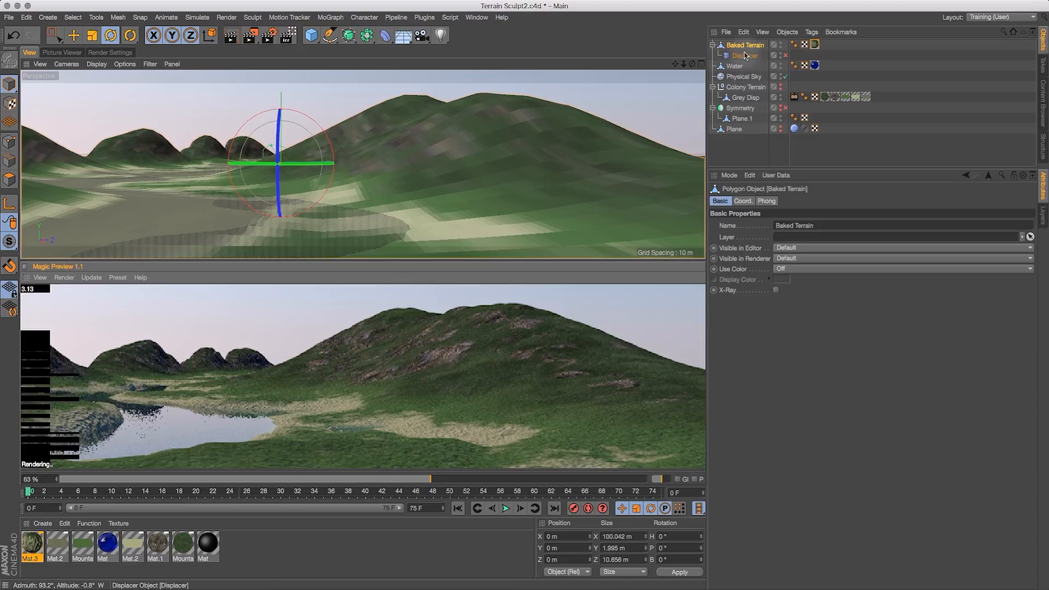
- Copy the Displacer deformer into the Grey Disp object under Colony Terrain and delete the extra copied object
{"action": "left_click_drag", "start_coordinate": [744, 55], "coordinate": [746, 66], "text": "super"}
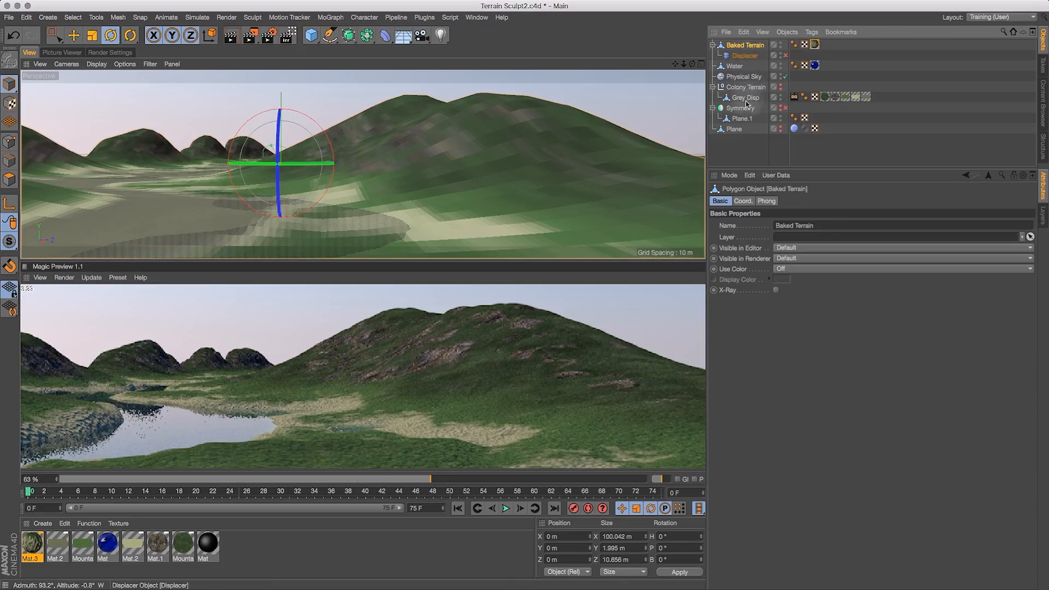
{"action": "left_click_drag", "start_coordinate": [745, 104], "coordinate": [747, 104], "text": "super"}
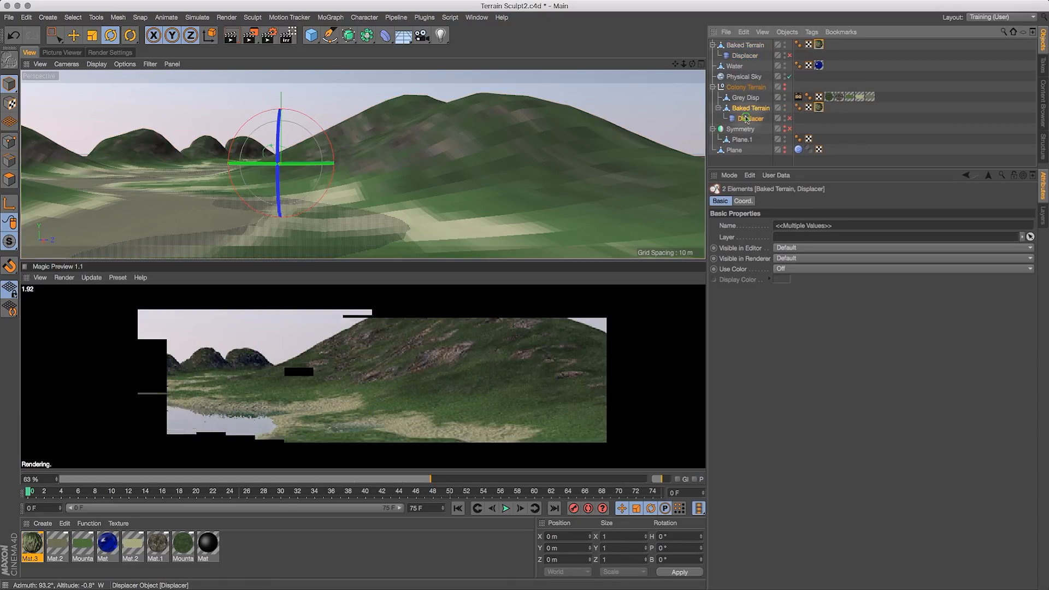
{"action": "left_click", "coordinate": [747, 119]}
{"action": "left_click_drag", "start_coordinate": [748, 104], "coordinate": [750, 99]}
{"action": "left_click", "coordinate": [752, 118]}
{"action": "key", "text": "BackSpace"}
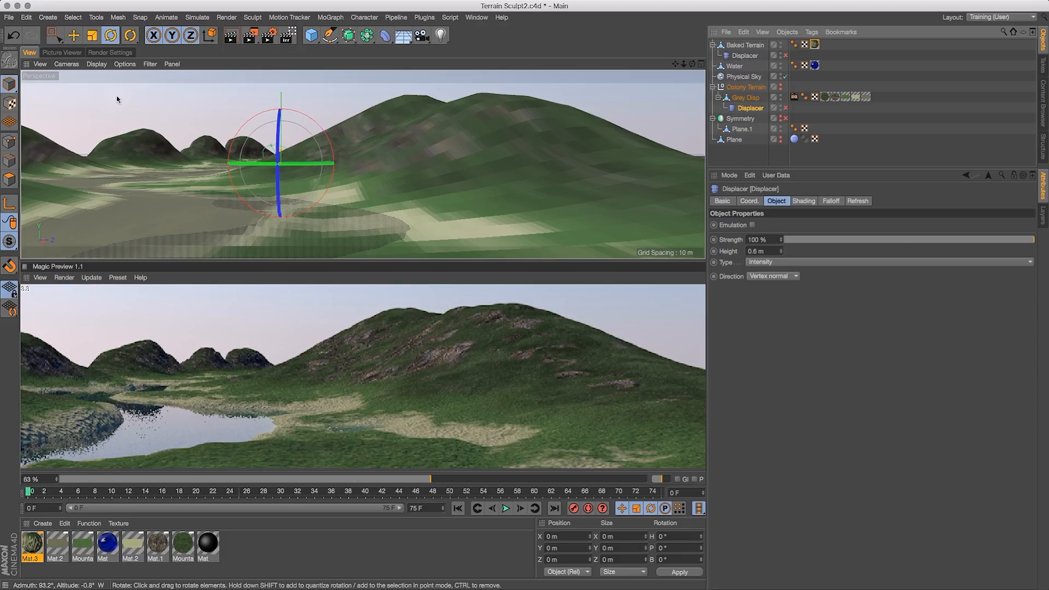
- Save the project again
{"action": "left_click", "coordinate": [8, 17]}
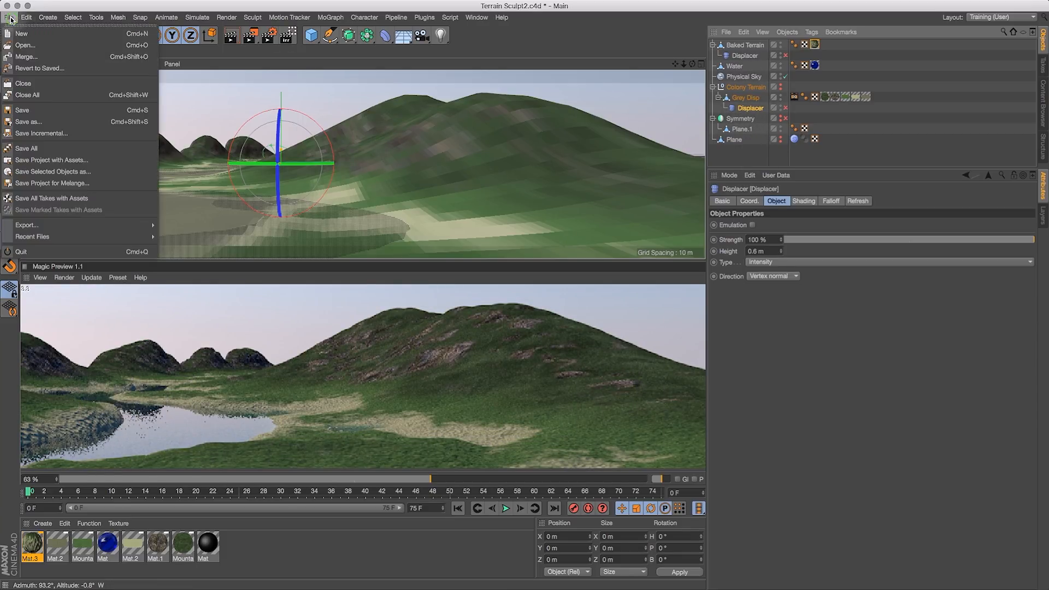
{"action": "left_click", "coordinate": [34, 112]}
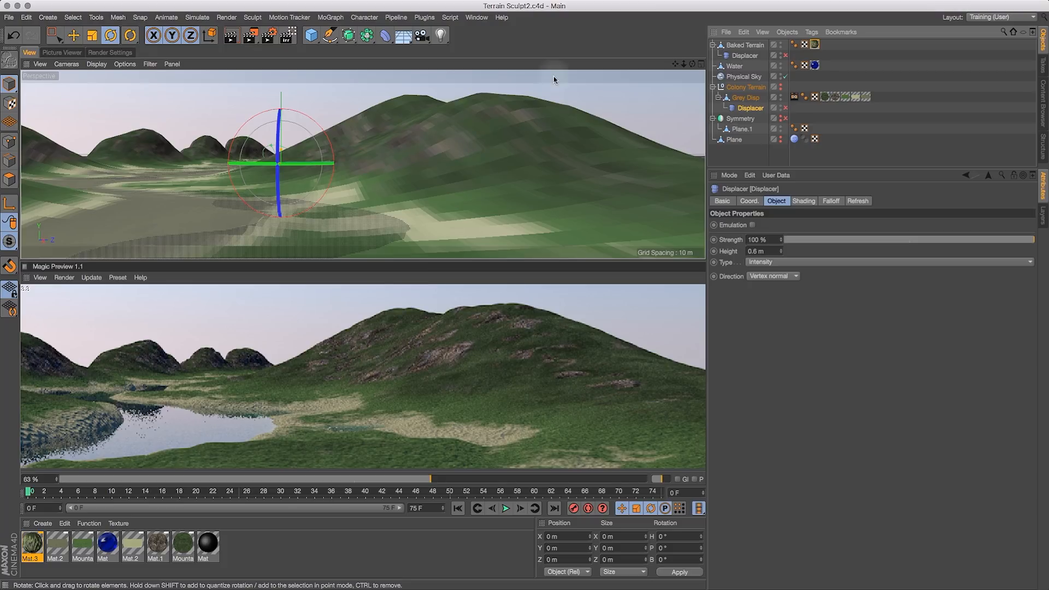
- Select Baked Terrain, its Displacer and Water, and copy them
{"action": "left_click", "coordinate": [750, 45]}
{"action": "left_click", "coordinate": [736, 67], "text": "shift"}
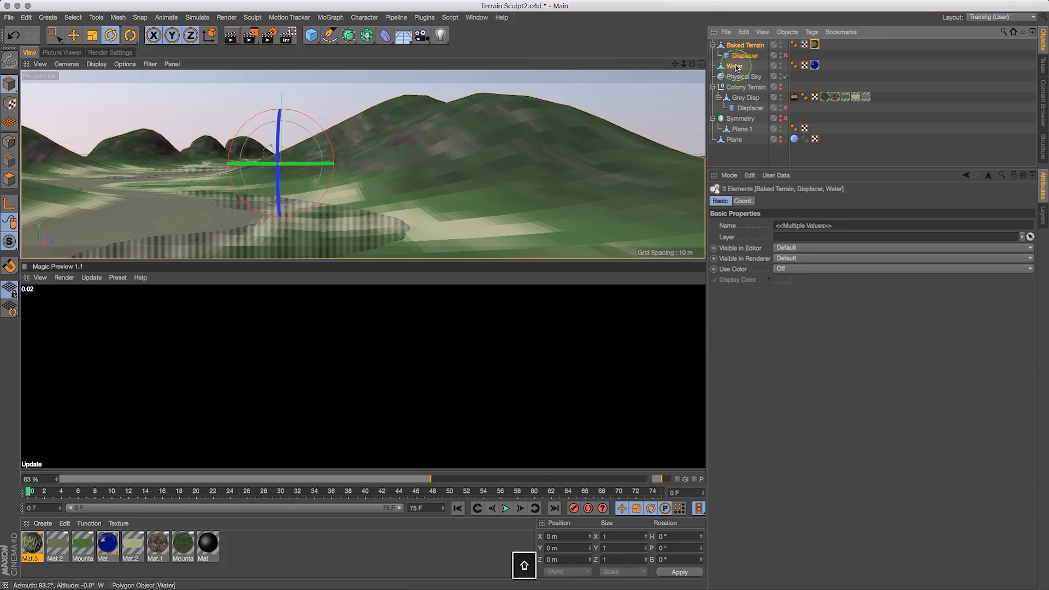
{"action": "key", "text": "super+c"}
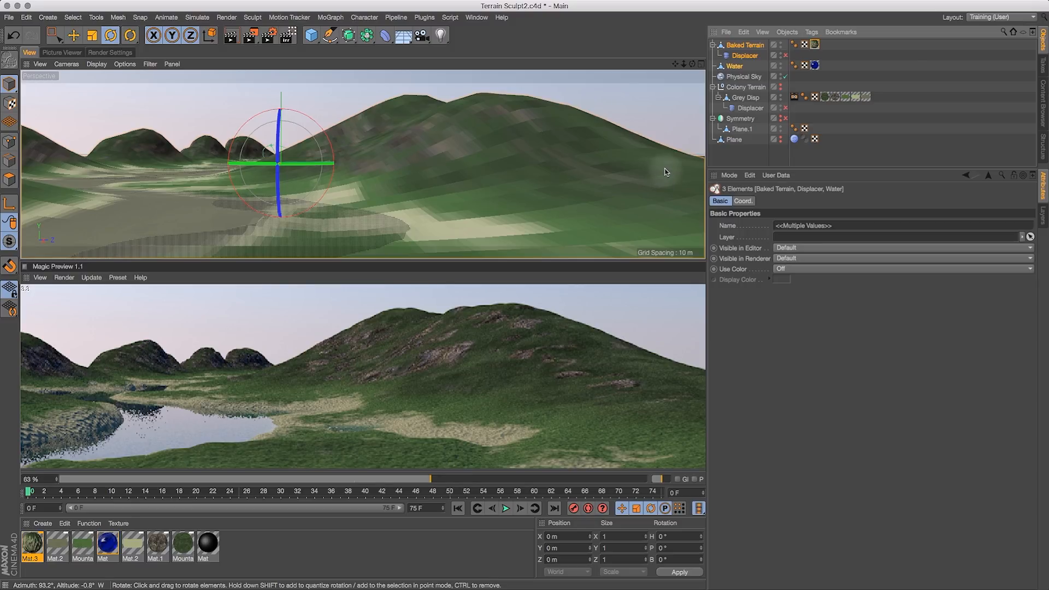
- Switch to the Ring Colony Concept scene and paste the copied terrain, displacer and water objects
{"action": "left_click", "coordinate": [476, 17]}
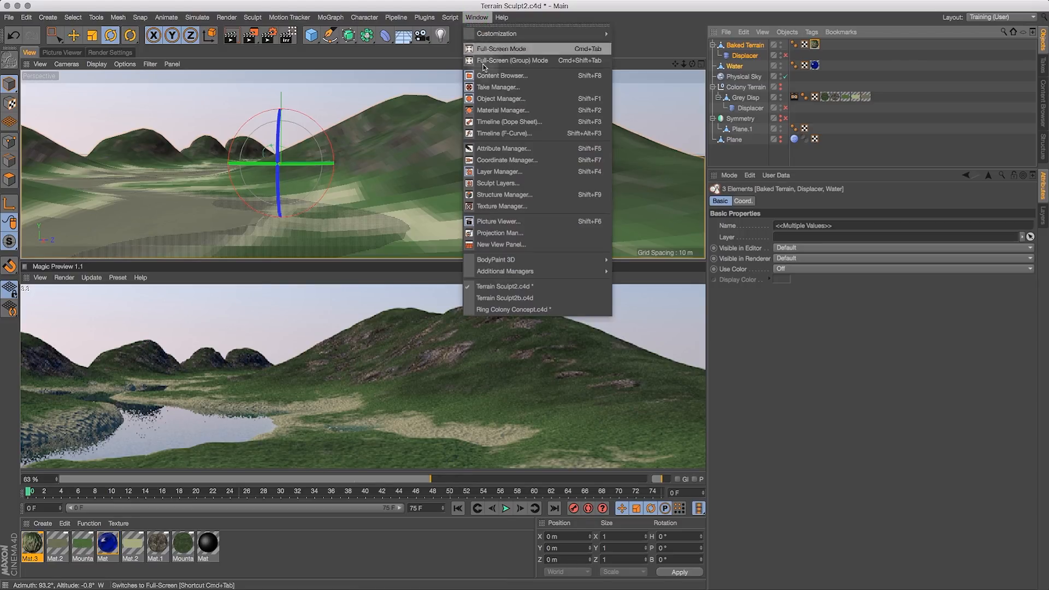
{"action": "left_click", "coordinate": [511, 310]}
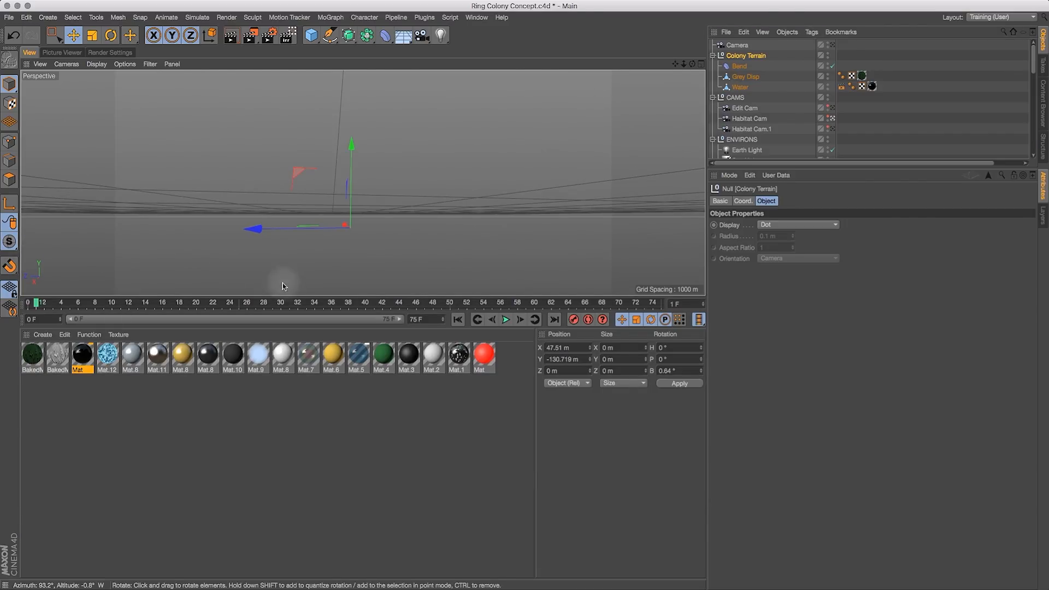
{"action": "left_click_drag", "start_coordinate": [285, 310], "coordinate": [290, 538]}
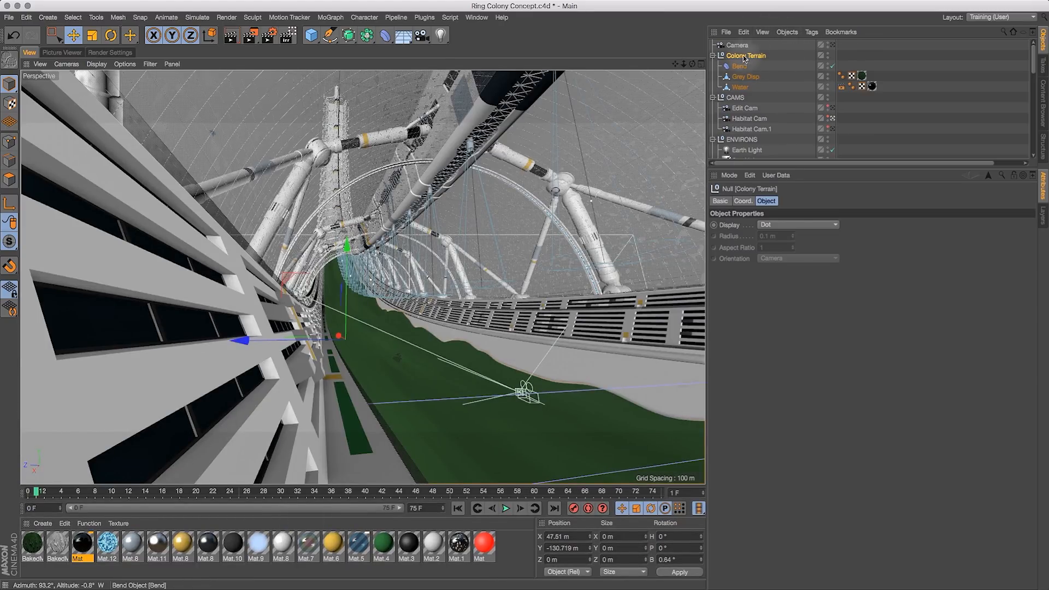
{"action": "left_click", "coordinate": [746, 34]}
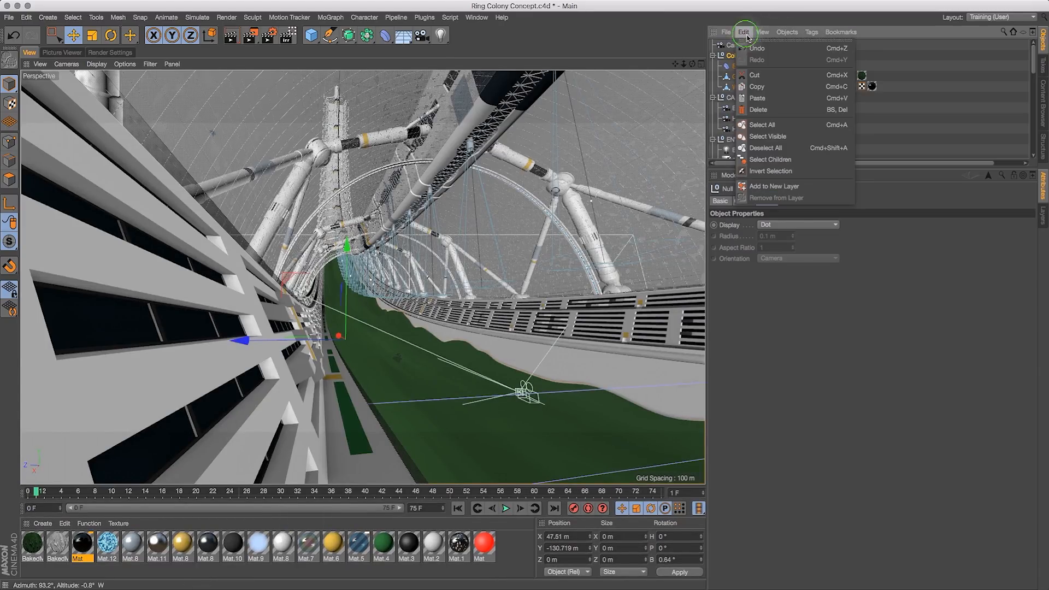
{"action": "left_click", "coordinate": [765, 101]}
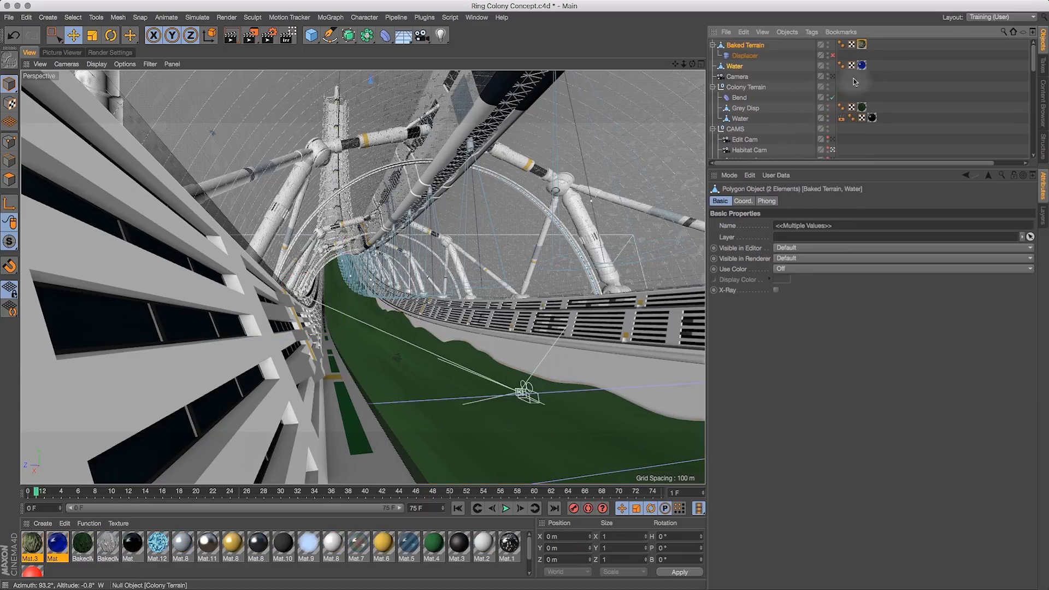
- Use the Transfer tool to align Baked Terrain to the Colony Terrain null and place it under that null
{"action": "left_click", "coordinate": [736, 47]}
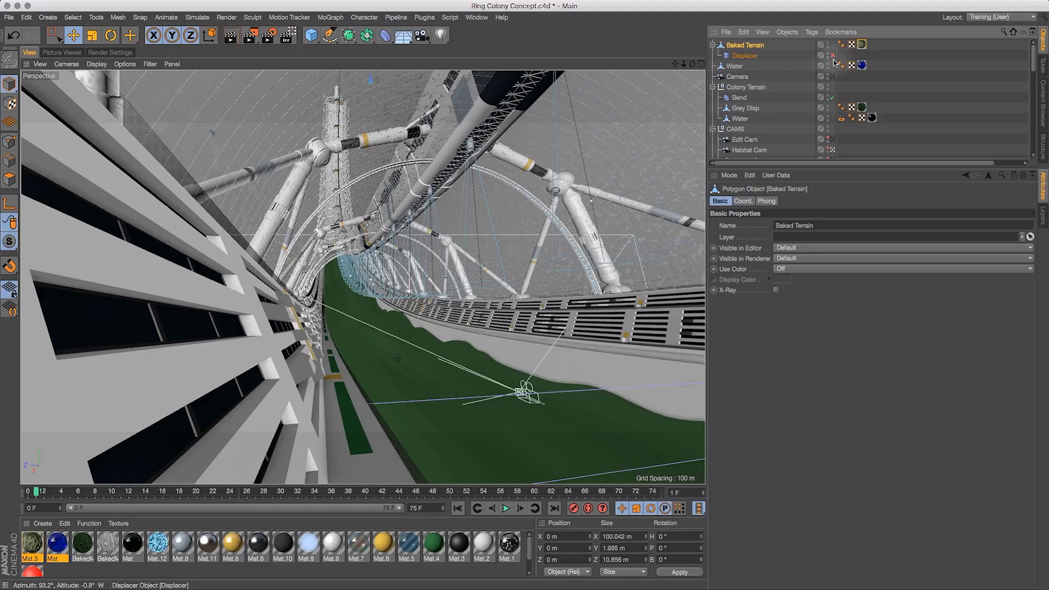
{"action": "left_click", "coordinate": [744, 88]}
{"action": "left_click", "coordinate": [743, 47]}
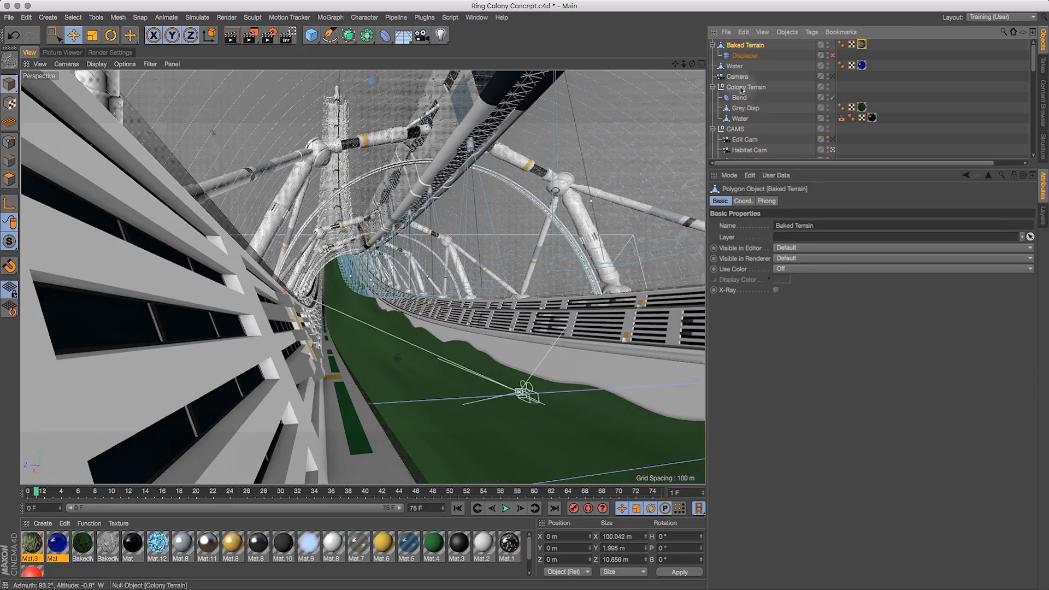
{"action": "left_click", "coordinate": [743, 88]}
{"action": "left_click", "coordinate": [737, 47]}
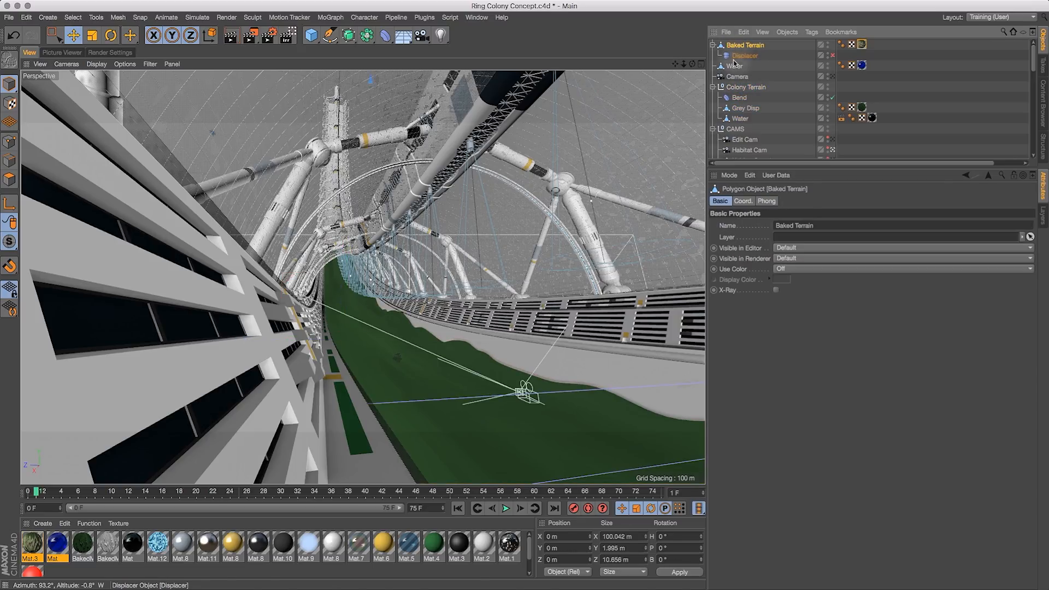
{"action": "left_click", "coordinate": [104, 18]}
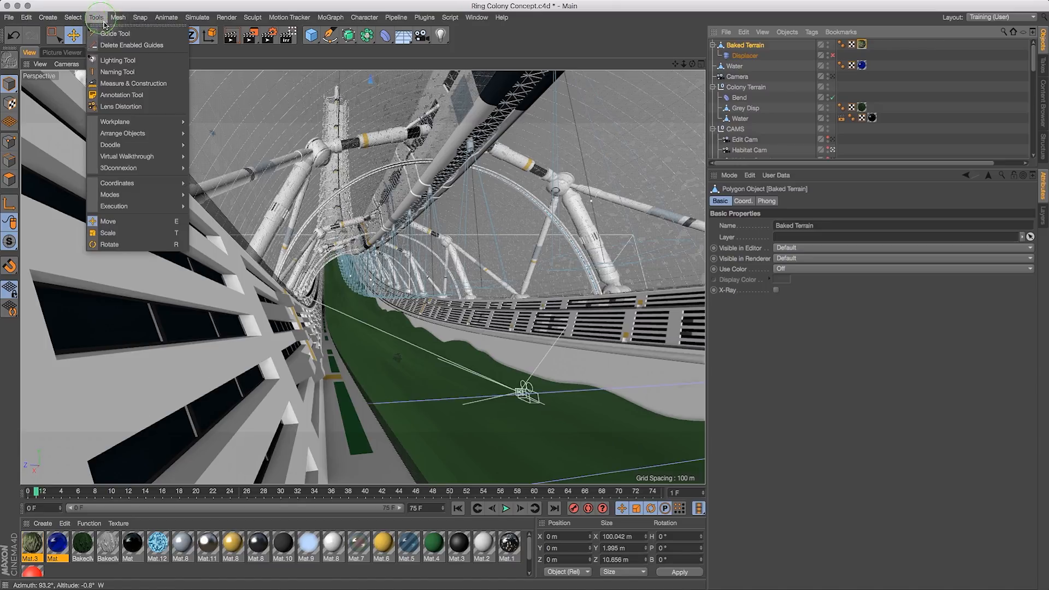
{"action": "mouse_move", "coordinate": [144, 138]}
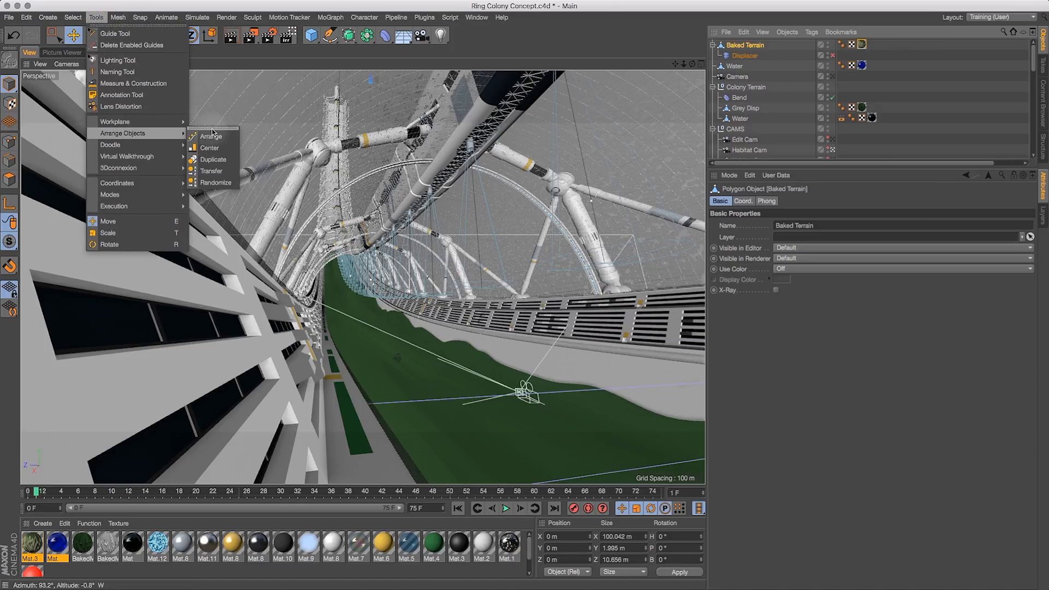
{"action": "left_click", "coordinate": [211, 171]}
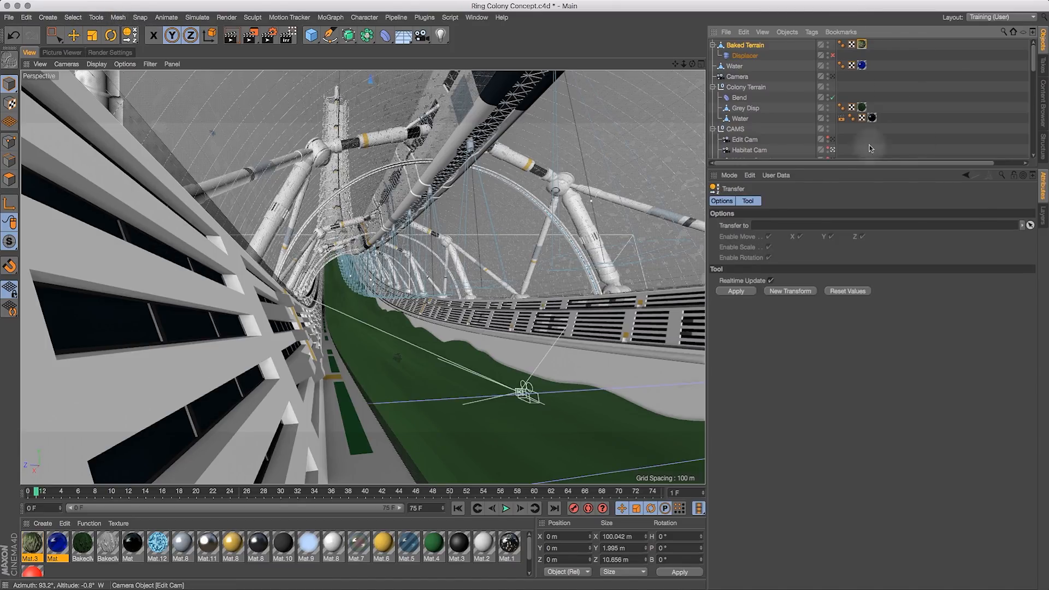
{"action": "left_click_drag", "start_coordinate": [742, 91], "coordinate": [773, 225]}
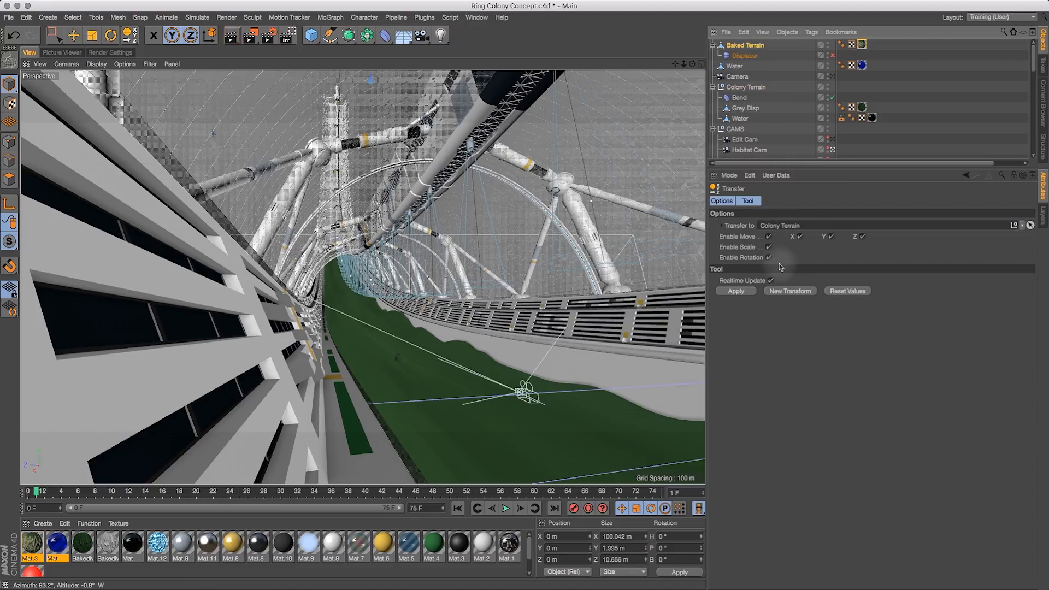
{"action": "left_click", "coordinate": [743, 292]}
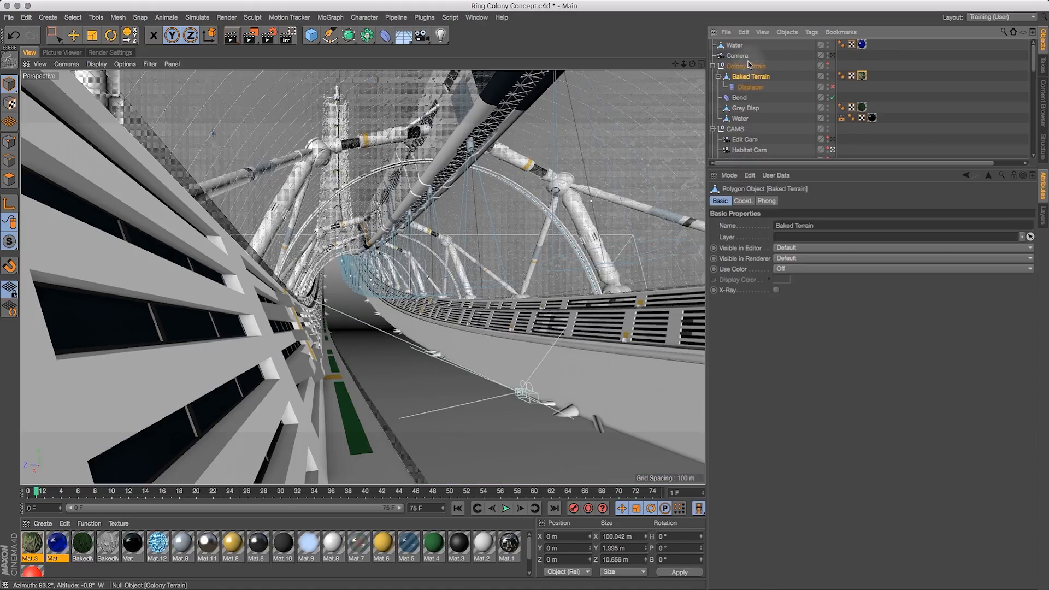
- Examine the baked terrain's placement inside the ring from the front and perspective views
{"action": "left_click", "coordinate": [702, 64]}
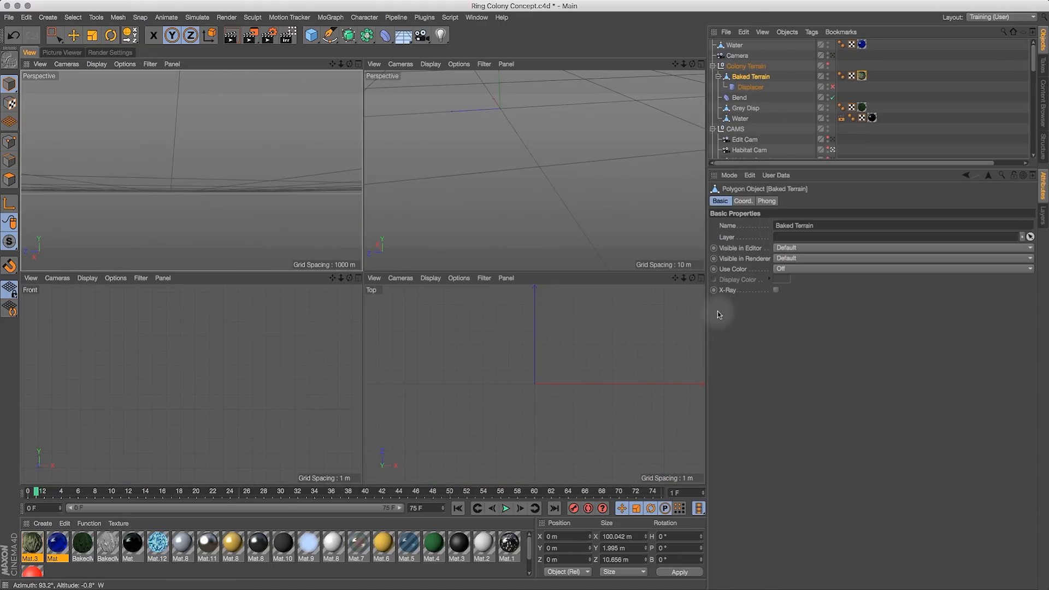
{"action": "left_click_drag", "start_coordinate": [706, 315], "coordinate": [846, 333]}
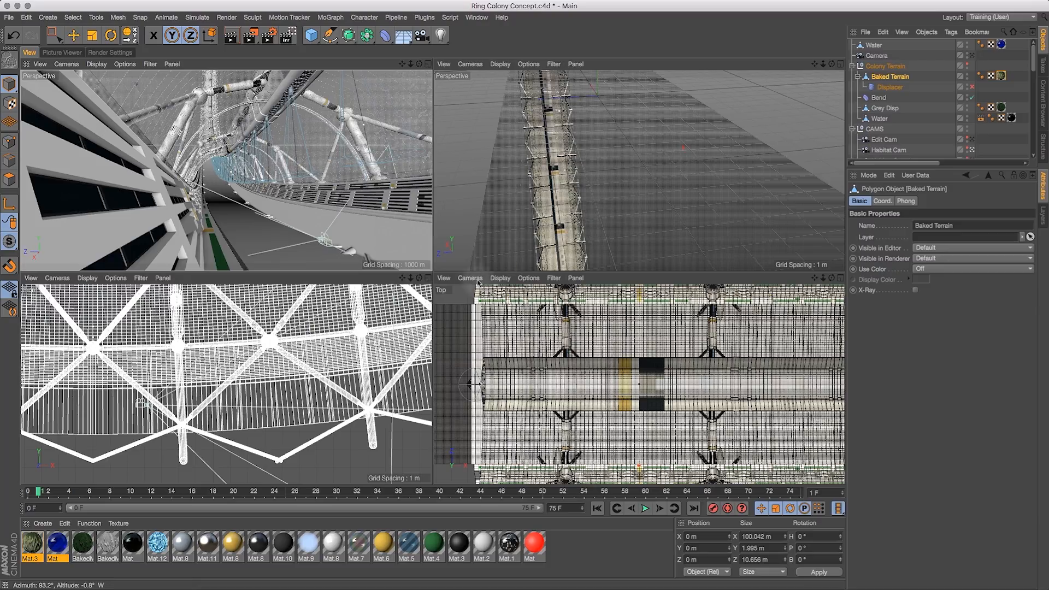
{"action": "key", "text": "F4"}
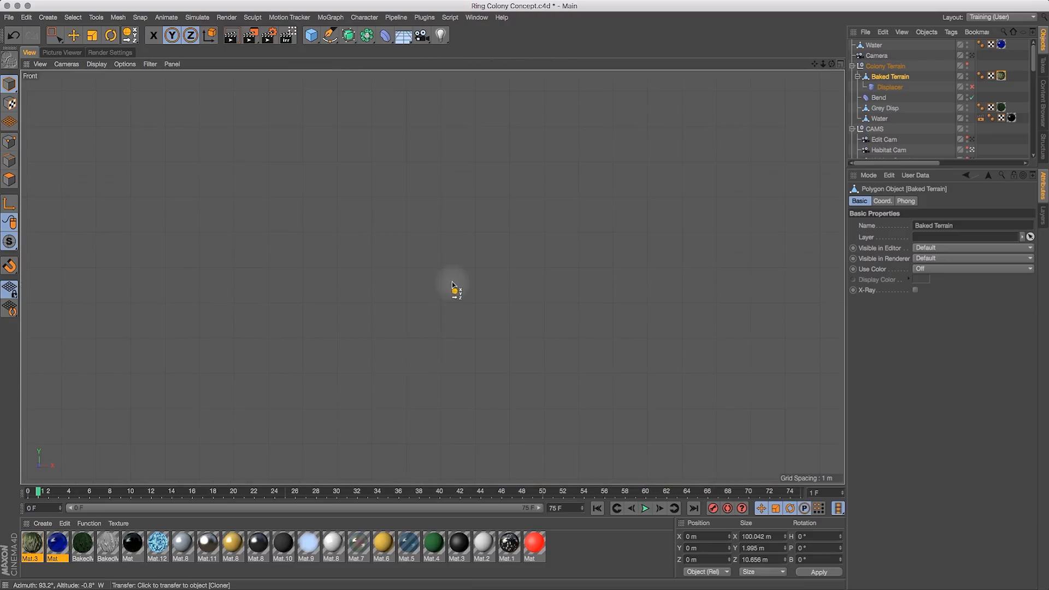
{"action": "mouse_move", "coordinate": [824, 64]}
{"action": "left_mouse_down"}
{"action": "mouse_move", "coordinate": [779, 129]}
{"action": "mouse_move", "coordinate": [827, 70]}
{"action": "left_mouse_up"}
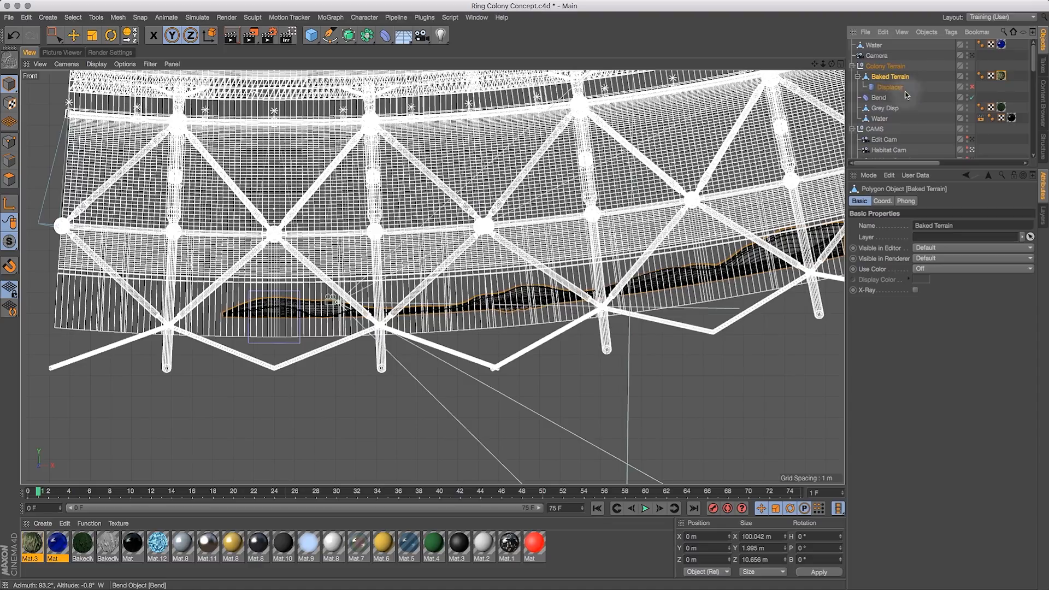
{"action": "left_click", "coordinate": [62, 52]}
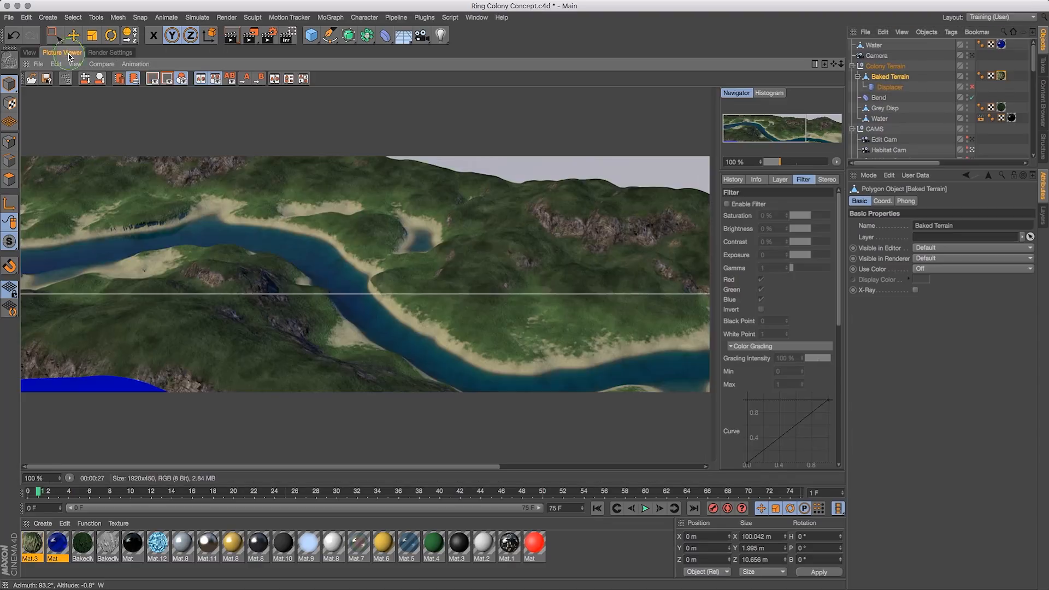
{"action": "left_click", "coordinate": [91, 54]}
{"action": "left_click", "coordinate": [29, 54]}
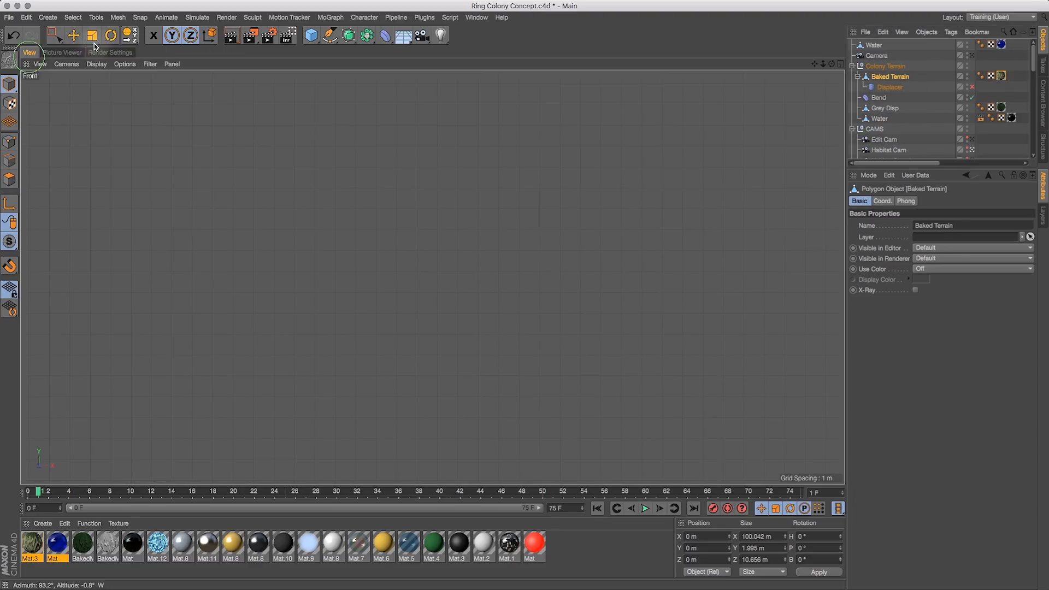
{"action": "left_click", "coordinate": [840, 65]}
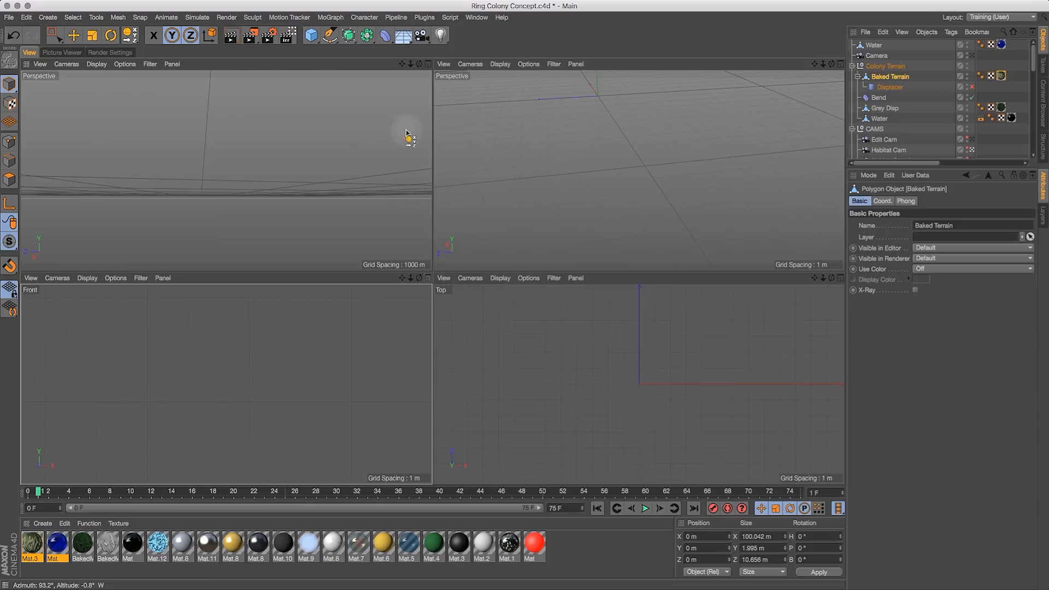
{"action": "left_click", "coordinate": [429, 63]}
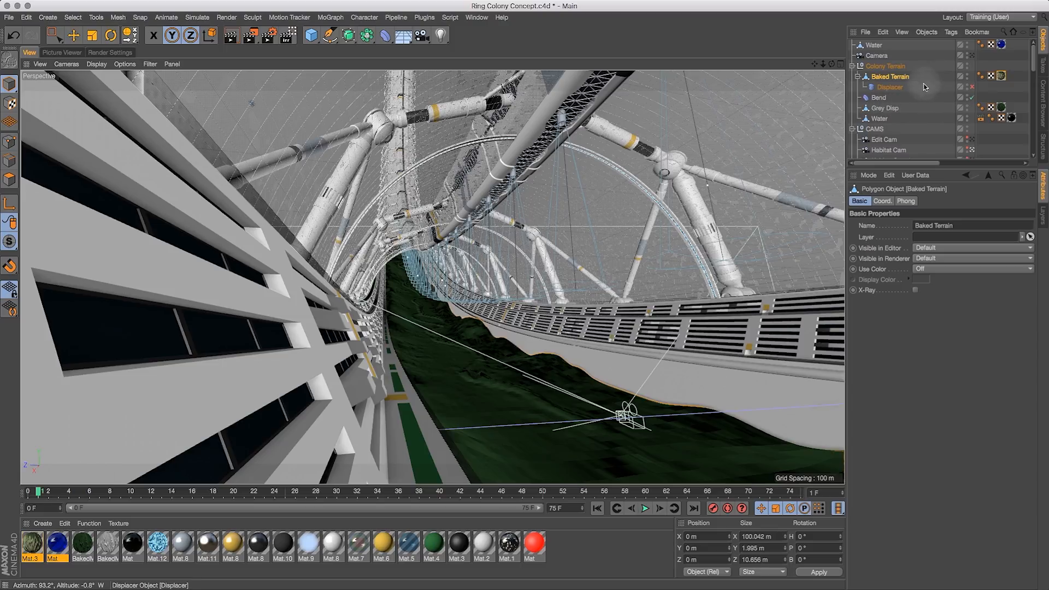
- Hide the original Grey Disp terrain in the viewport and select the Colony Terrain null
{"action": "left_click", "coordinate": [966, 109]}
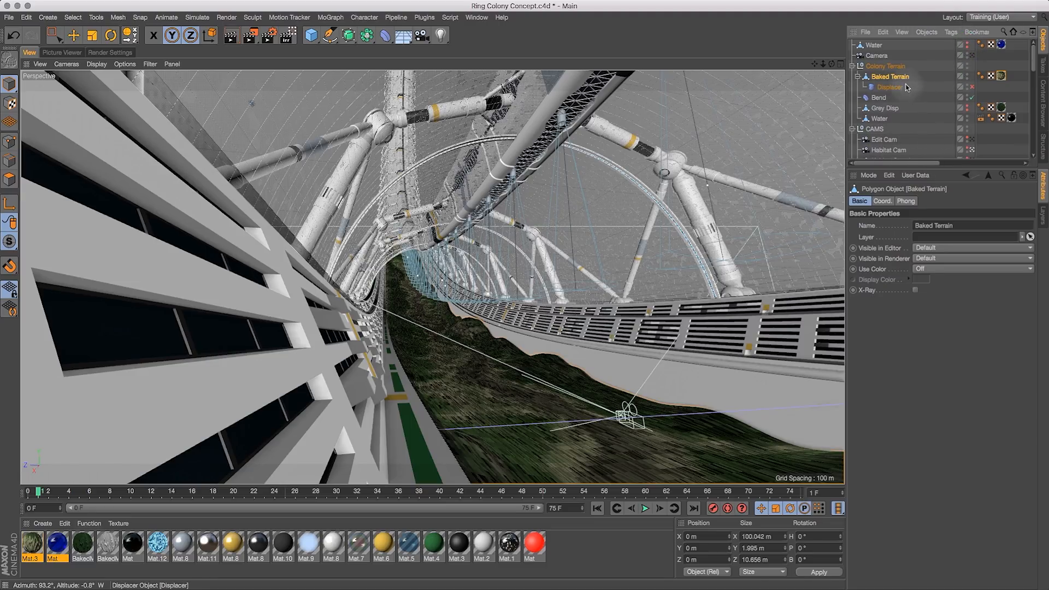
{"action": "left_click", "coordinate": [884, 67]}
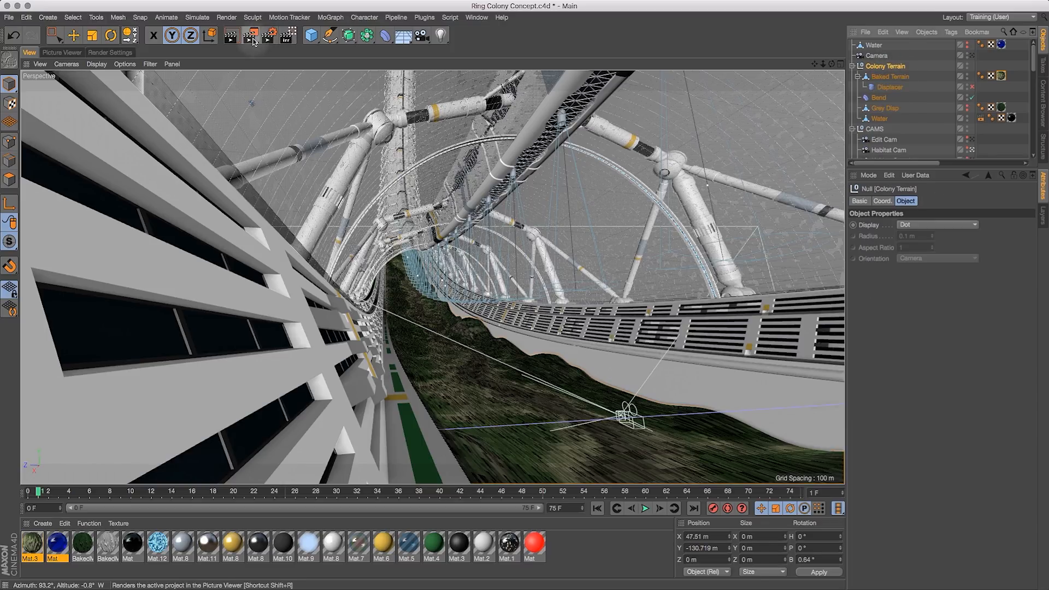
{"action": "left_click_drag", "start_coordinate": [256, 38], "coordinate": [226, 10]}
- Set the Physical renderer's Shading Error Threshold to 20% and adjust the Sampler setting
{"action": "left_click", "coordinate": [110, 52]}
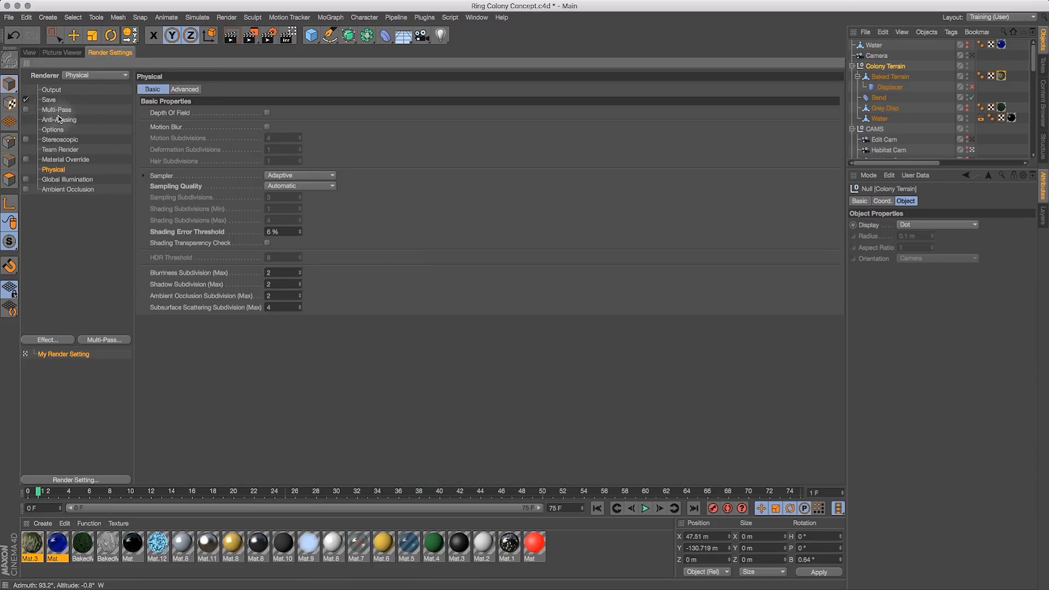
{"action": "double_click", "coordinate": [270, 232]}
{"action": "type", "text": "3"}
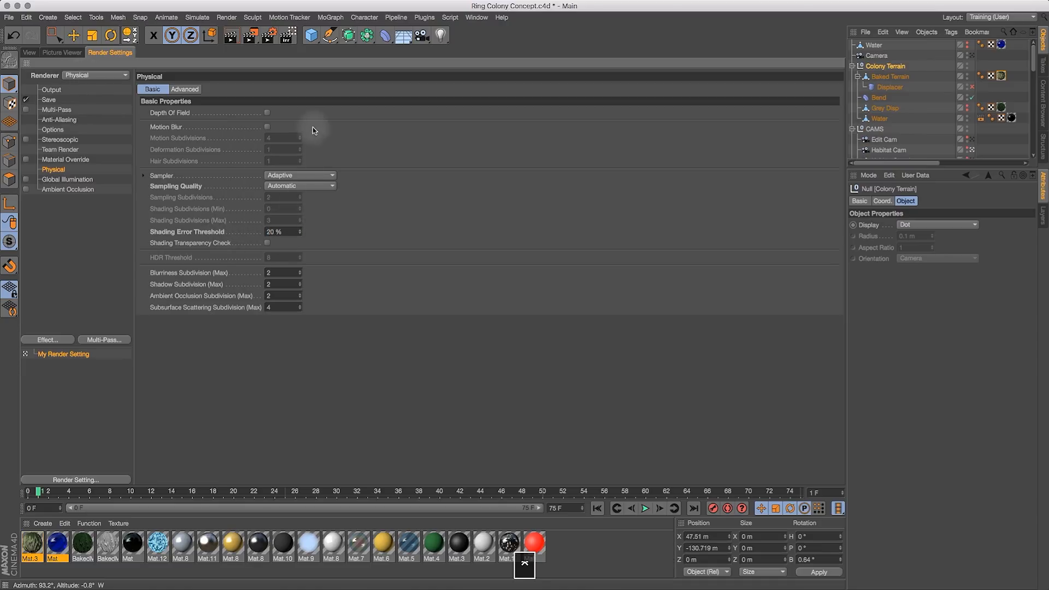
{"action": "left_click", "coordinate": [293, 175]}
{"action": "left_click", "coordinate": [298, 210]}
- Render the active objects in the perspective viewport
{"action": "left_click", "coordinate": [30, 52]}
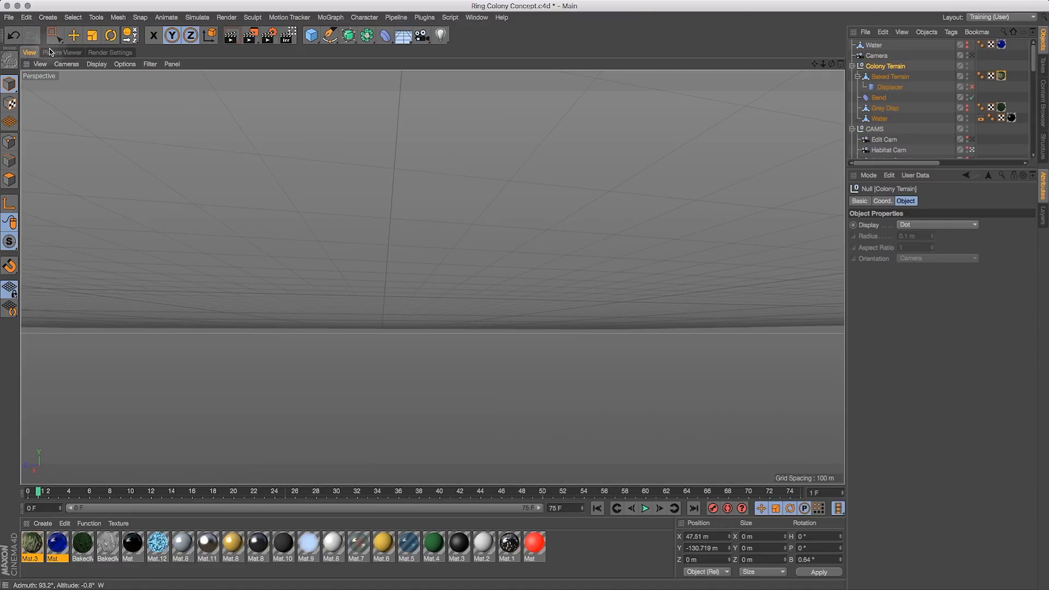
{"action": "left_click", "coordinate": [61, 53]}
{"action": "left_click", "coordinate": [30, 52]}
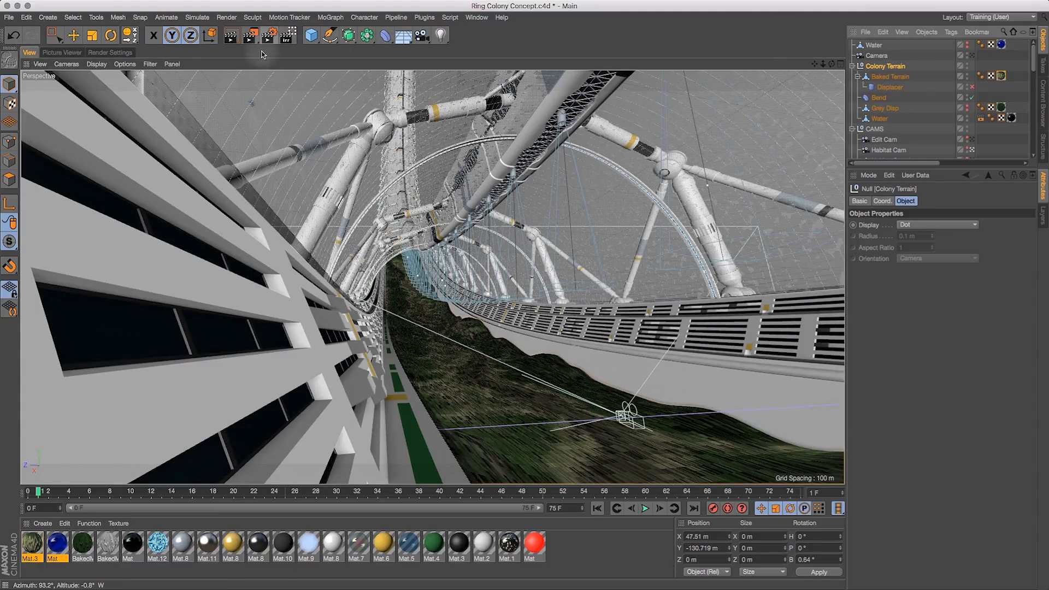
{"action": "left_click", "coordinate": [250, 36]}
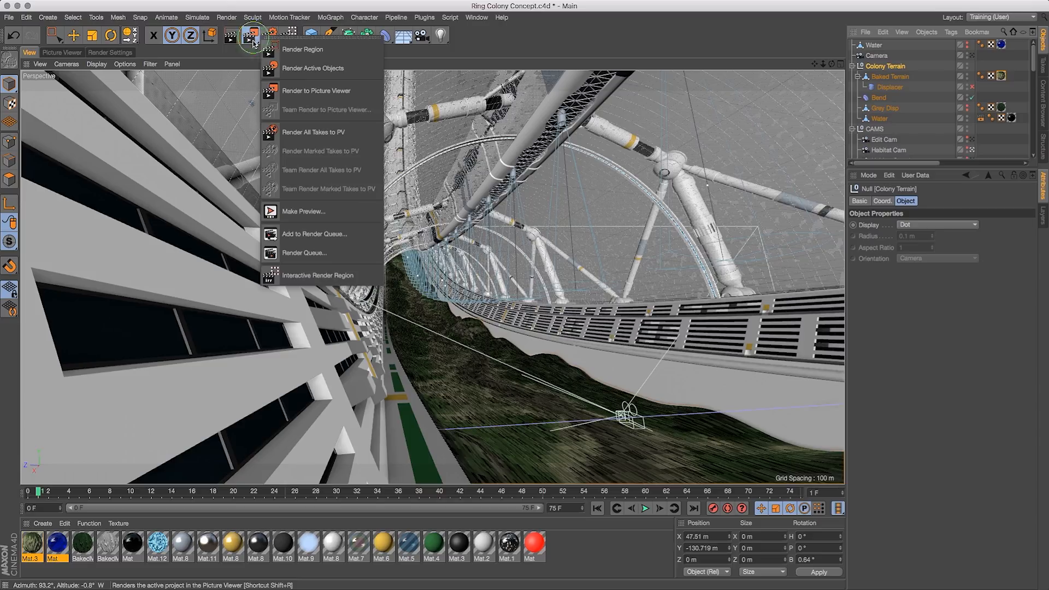
{"action": "left_click", "coordinate": [323, 77]}
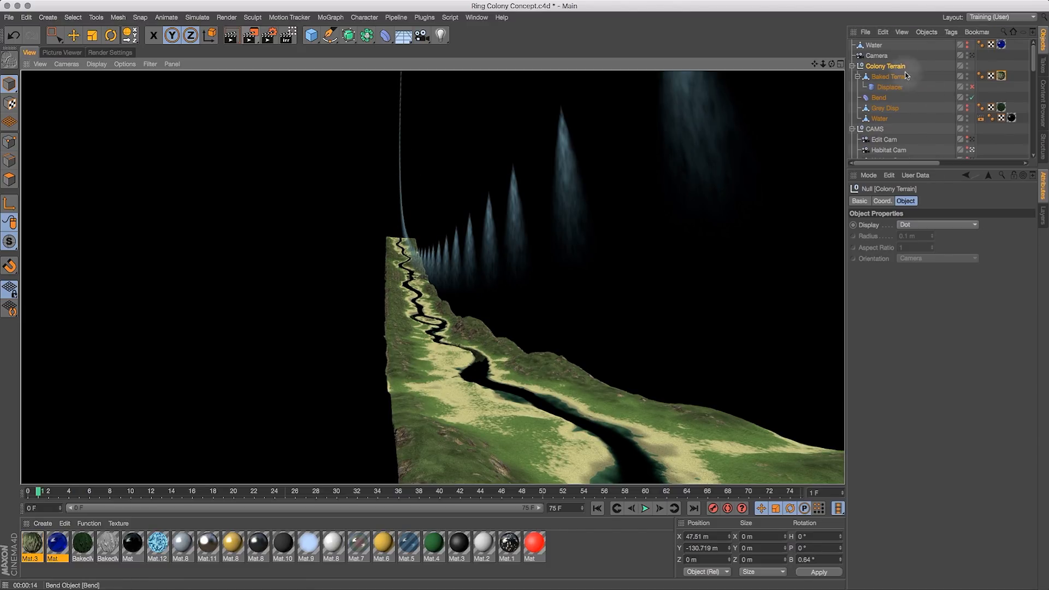
- Make the pasted Water visible and move it into the Colony Terrain group below Grey Disp
{"action": "left_click", "coordinate": [876, 47]}
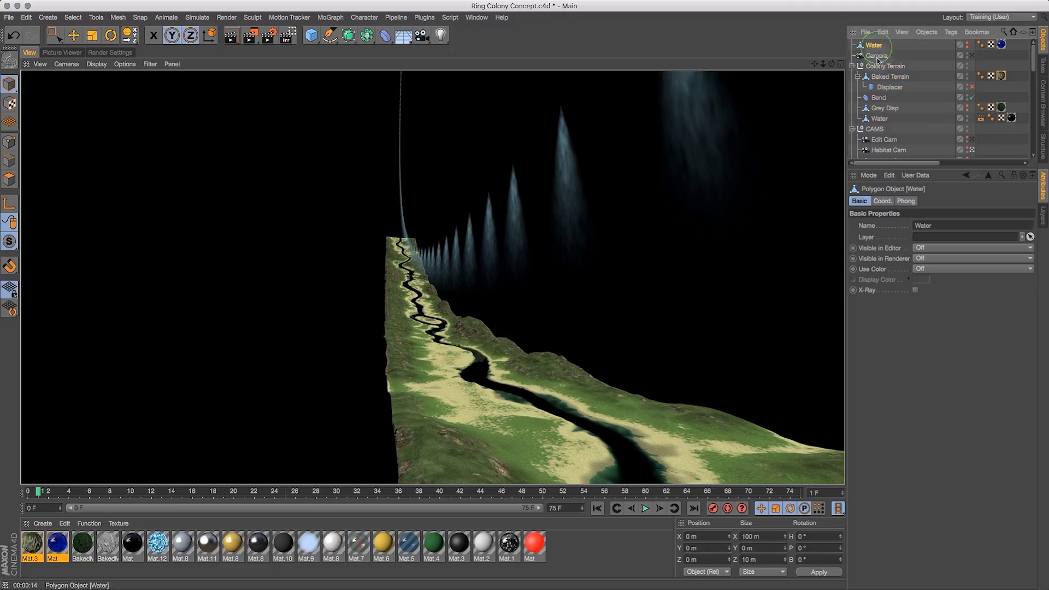
{"action": "left_click", "coordinate": [967, 48]}
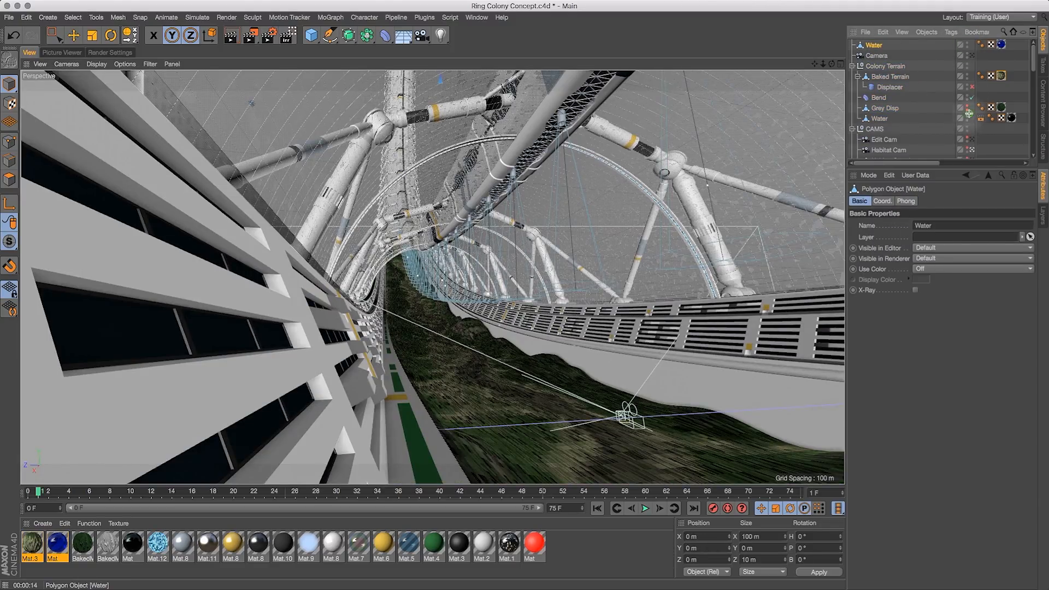
{"action": "left_click", "coordinate": [968, 114]}
{"action": "left_click_drag", "start_coordinate": [873, 45], "coordinate": [881, 114]}
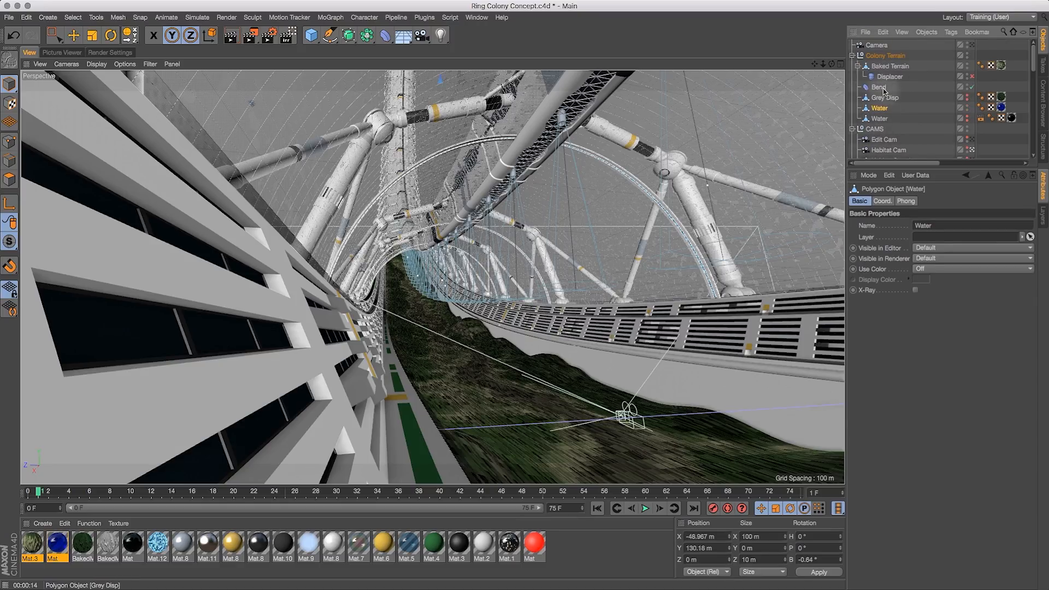
- Select Colony Terrain, render the view again, and toggle the Baked Terrain's Displacer
{"action": "left_click", "coordinate": [885, 55]}
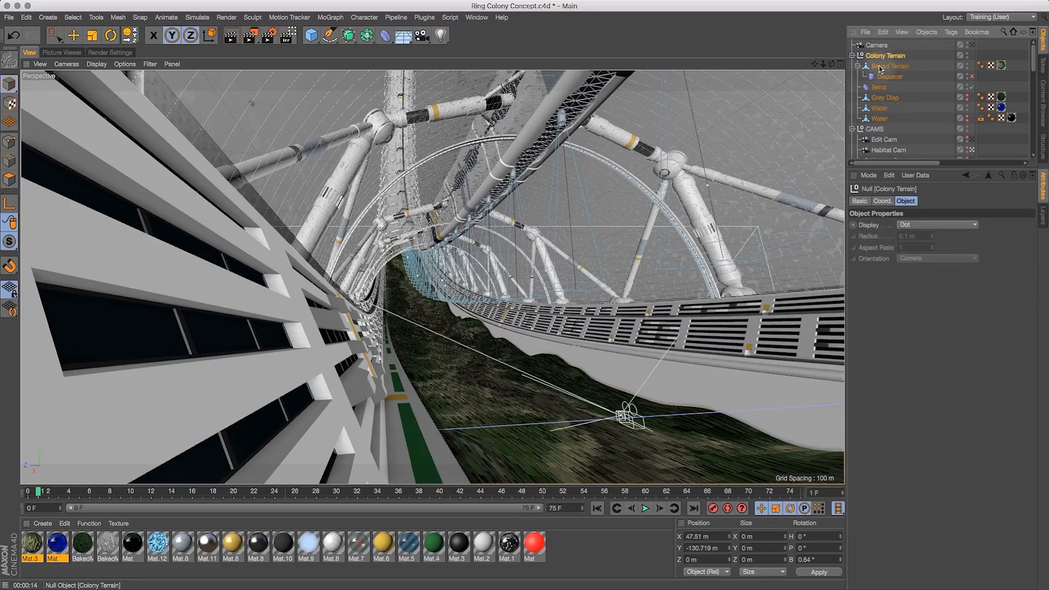
{"action": "left_click", "coordinate": [227, 18]}
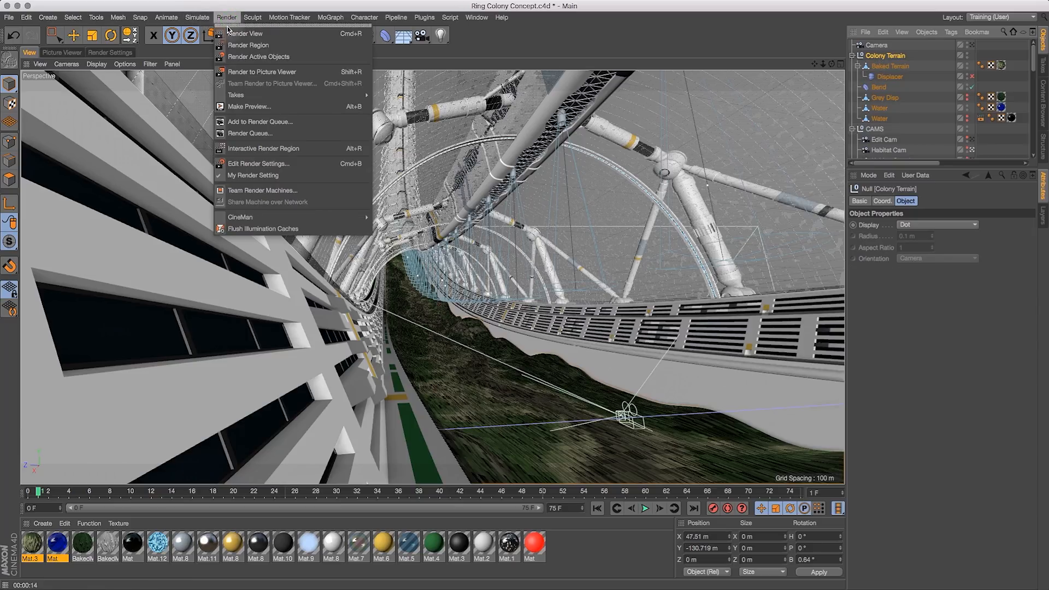
{"action": "left_click", "coordinate": [250, 72]}
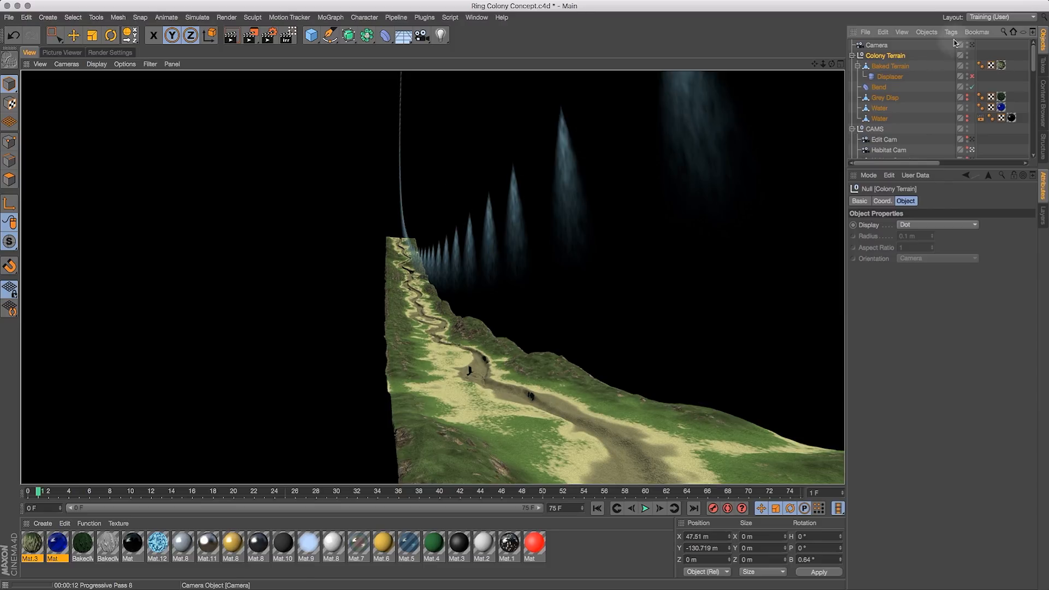
{"action": "left_click", "coordinate": [972, 77]}
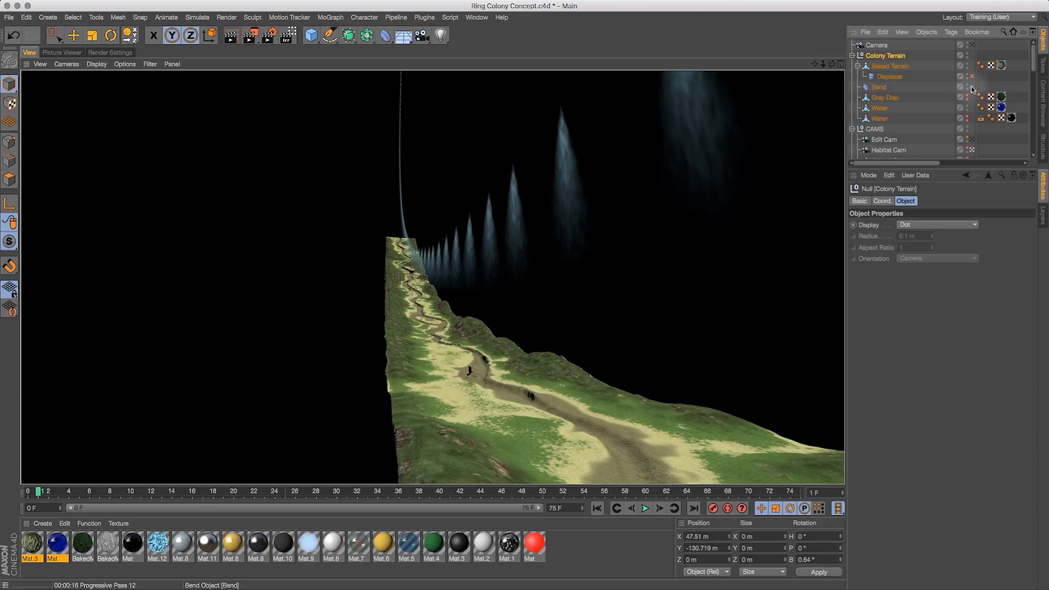
- Toggle the Bend deformer and switch to a maximized Front view
{"action": "left_click", "coordinate": [972, 87]}
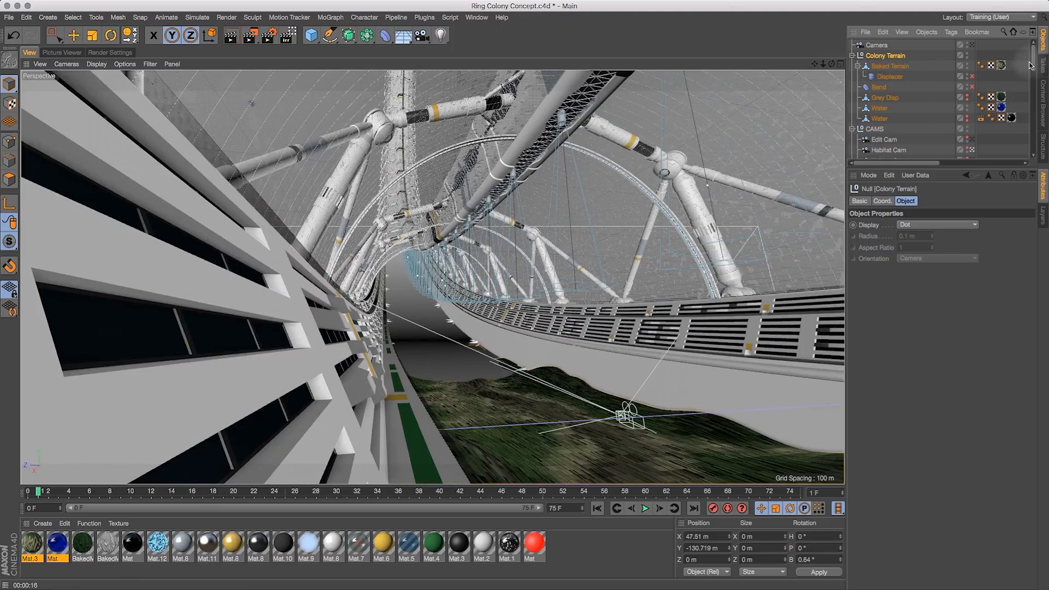
{"action": "middle_click", "coordinate": [381, 126]}
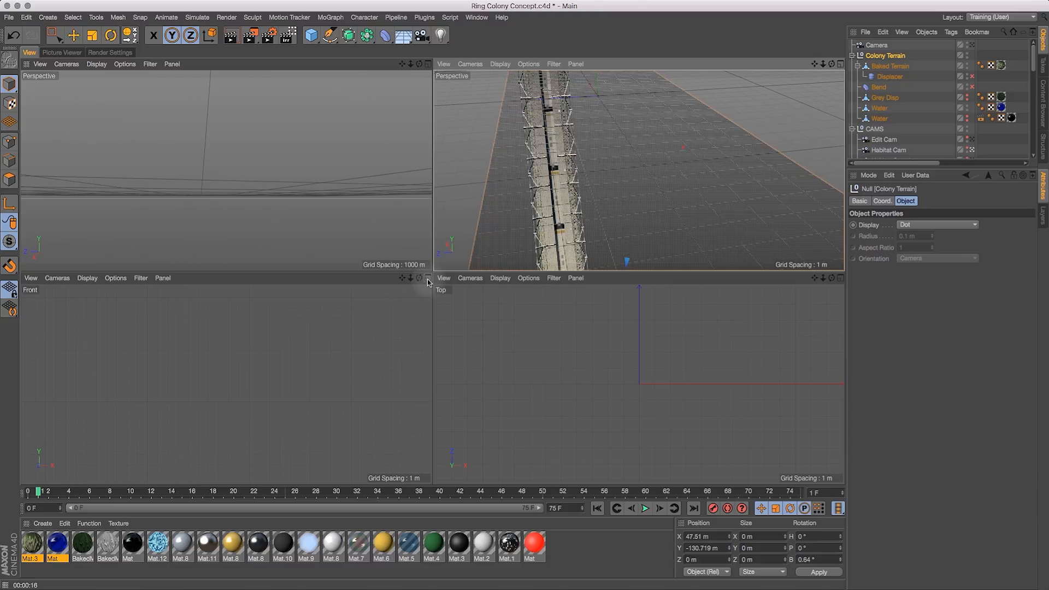
{"action": "left_click", "coordinate": [428, 279]}
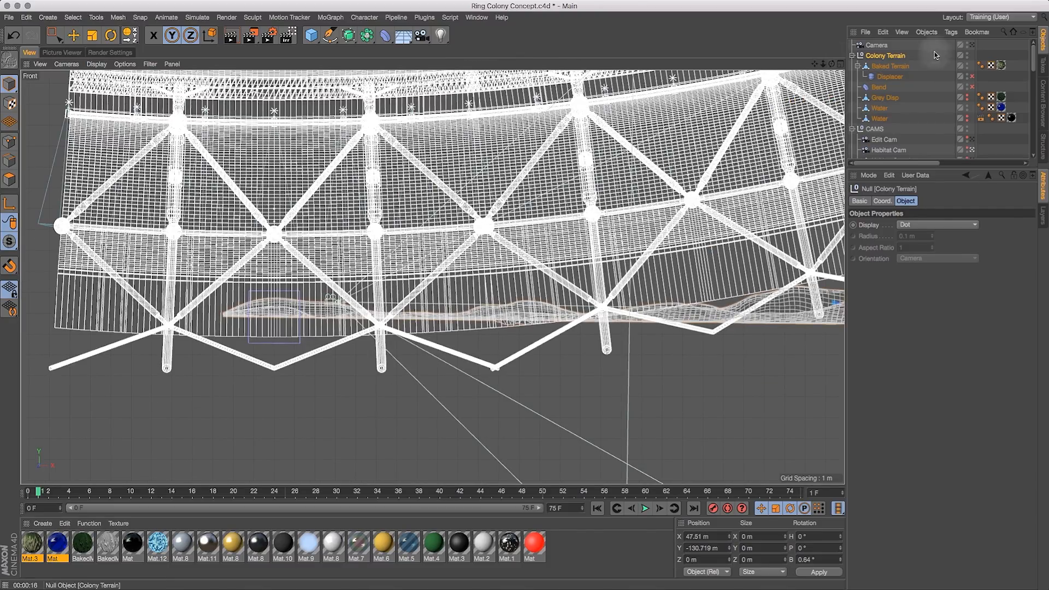
- Align the upper Water object to Baked Terrain with the Transfer tool, transferring move, scale and rotation
{"action": "left_click", "coordinate": [881, 109]}
{"action": "left_click", "coordinate": [74, 37]}
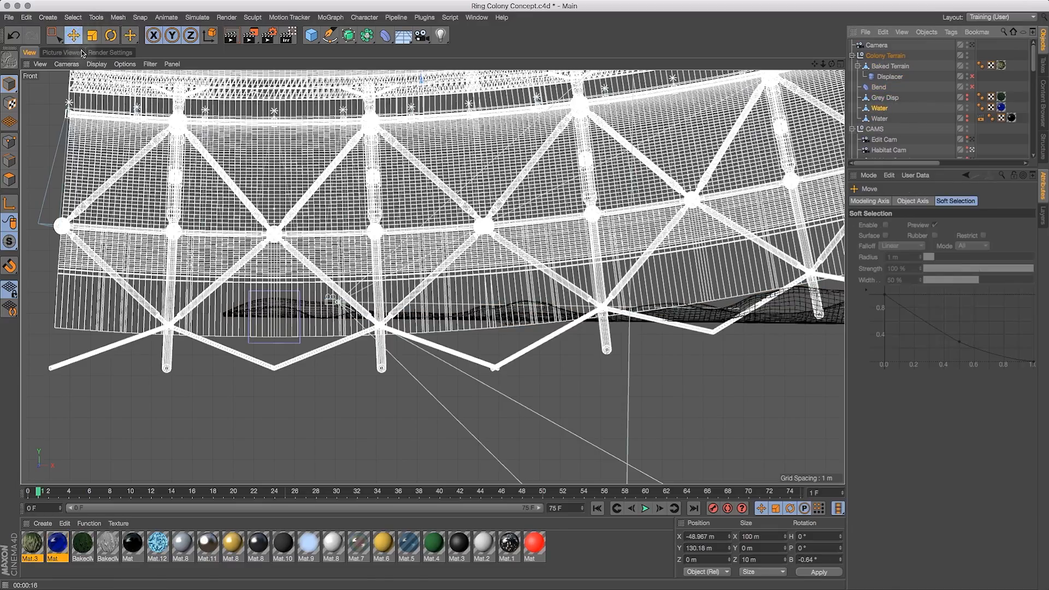
{"action": "left_click_drag", "start_coordinate": [823, 64], "coordinate": [726, 109]}
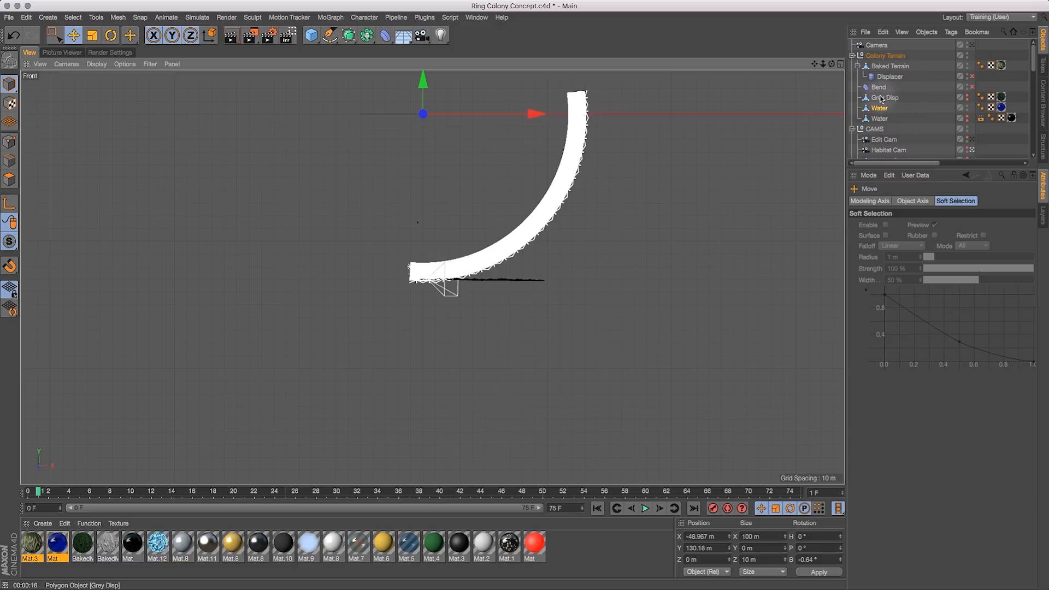
{"action": "left_click_drag", "start_coordinate": [130, 35], "coordinate": [132, 51]}
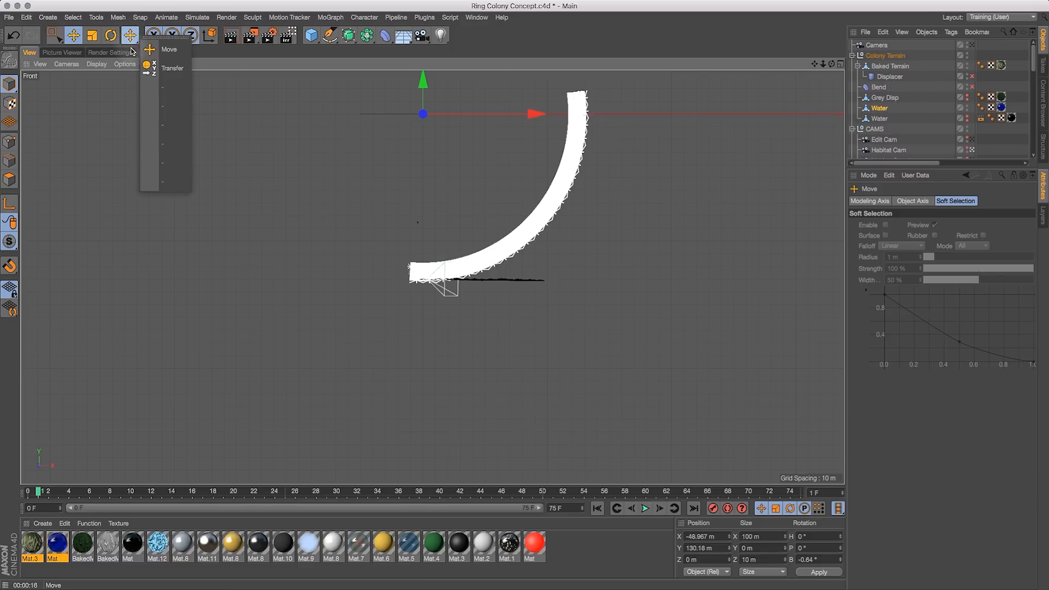
{"action": "left_click", "coordinate": [164, 68]}
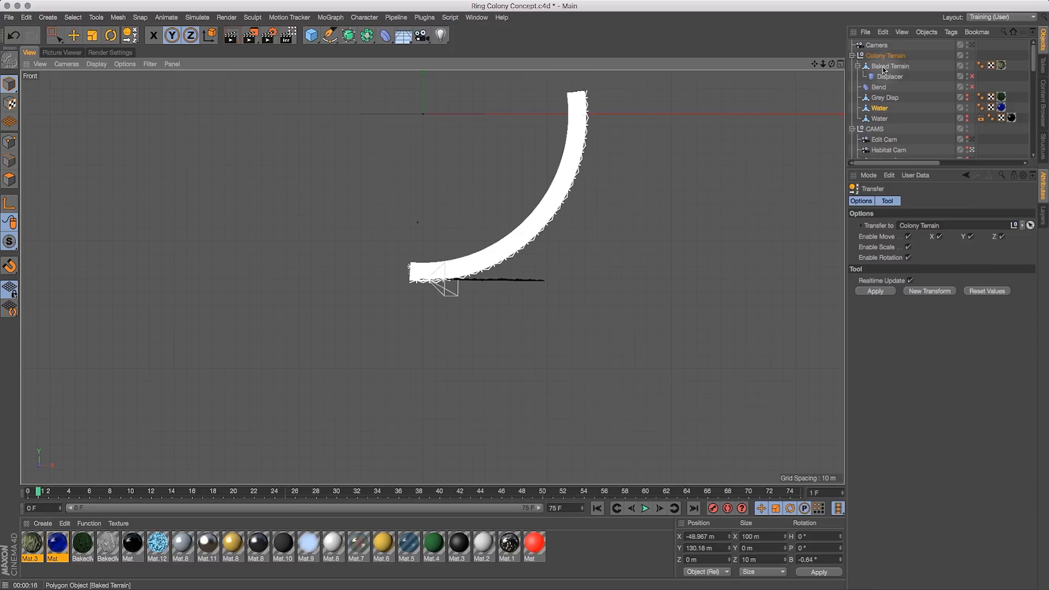
{"action": "left_click_drag", "start_coordinate": [883, 70], "coordinate": [924, 225]}
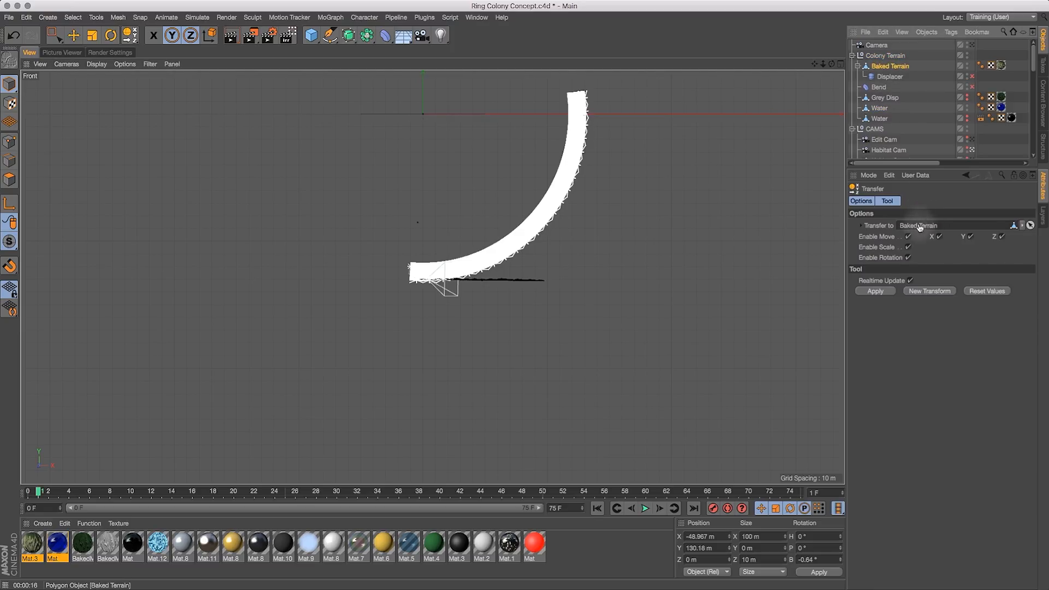
{"action": "left_click", "coordinate": [876, 292]}
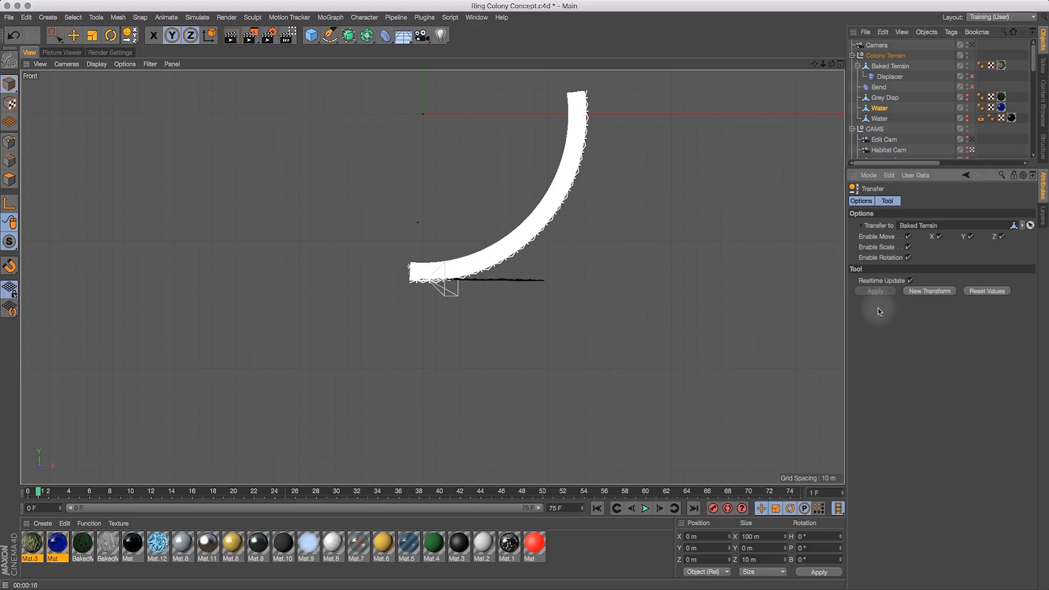
- Inspect the Baked Terrain close up in the Front view
{"action": "left_click", "coordinate": [877, 118]}
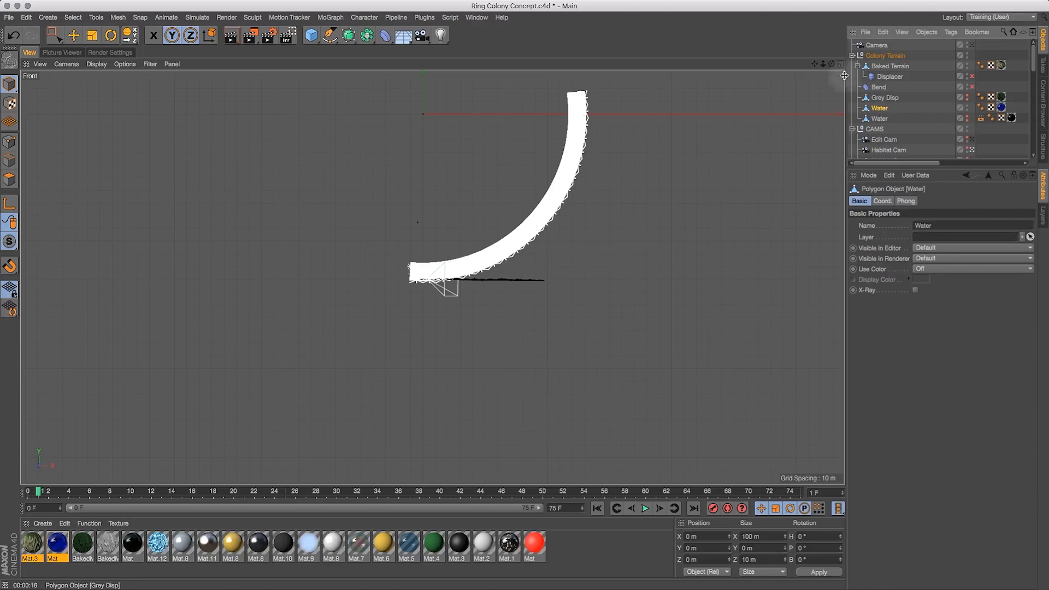
{"action": "left_click_drag", "start_coordinate": [815, 64], "coordinate": [785, 105]}
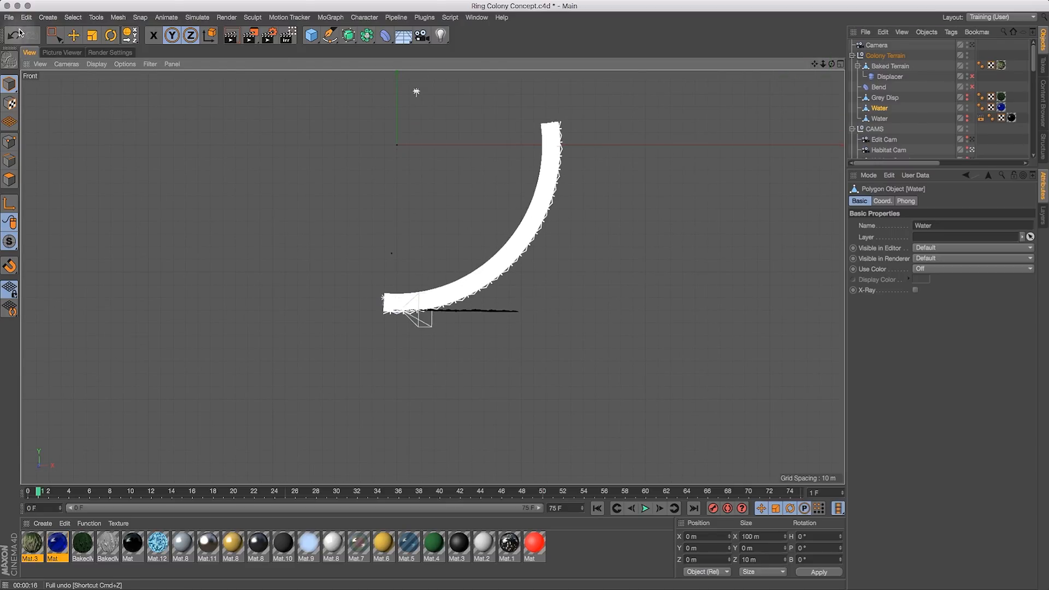
{"action": "left_click", "coordinate": [73, 35]}
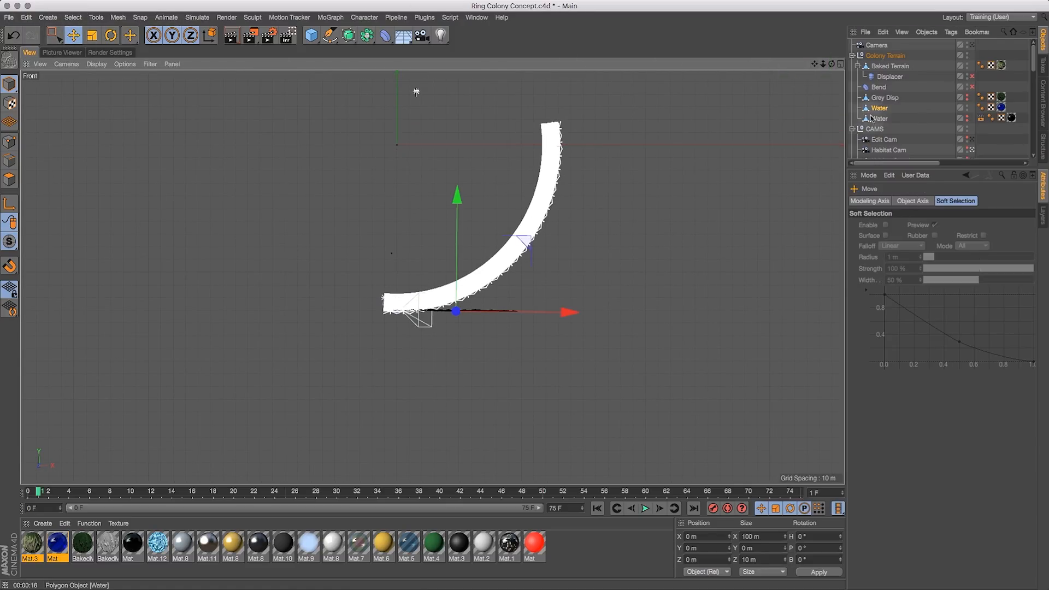
{"action": "left_click", "coordinate": [887, 67]}
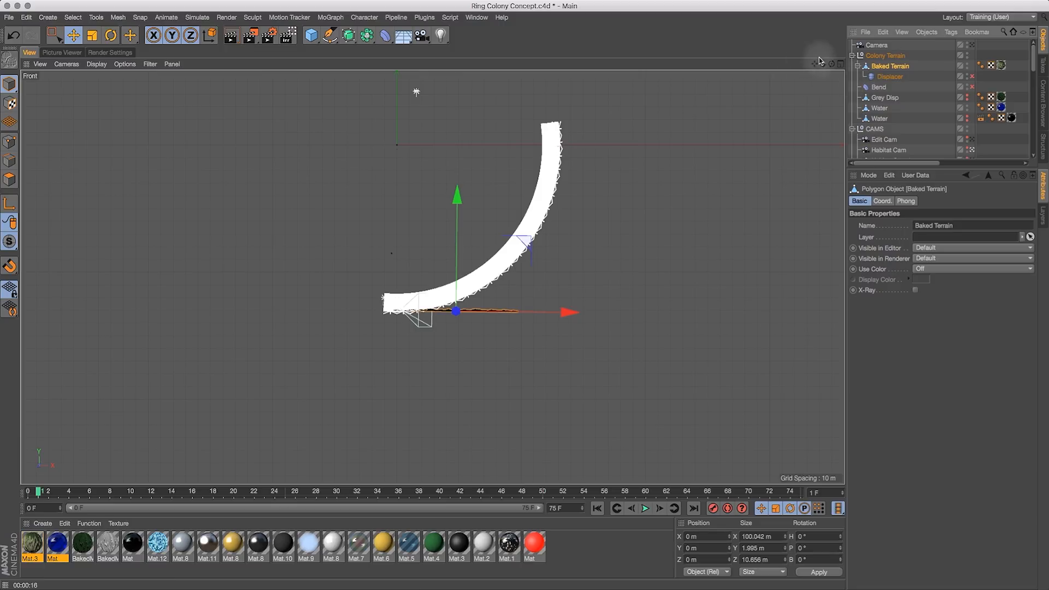
{"action": "left_click_drag", "start_coordinate": [823, 64], "coordinate": [945, 70]}
{"action": "key", "text": "1"}
{"action": "left_click_drag", "start_coordinate": [529, 291], "coordinate": [648, 182]}
{"action": "key", "text": "2"}
{"action": "key", "text": "1"}
{"action": "key", "text": "2"}
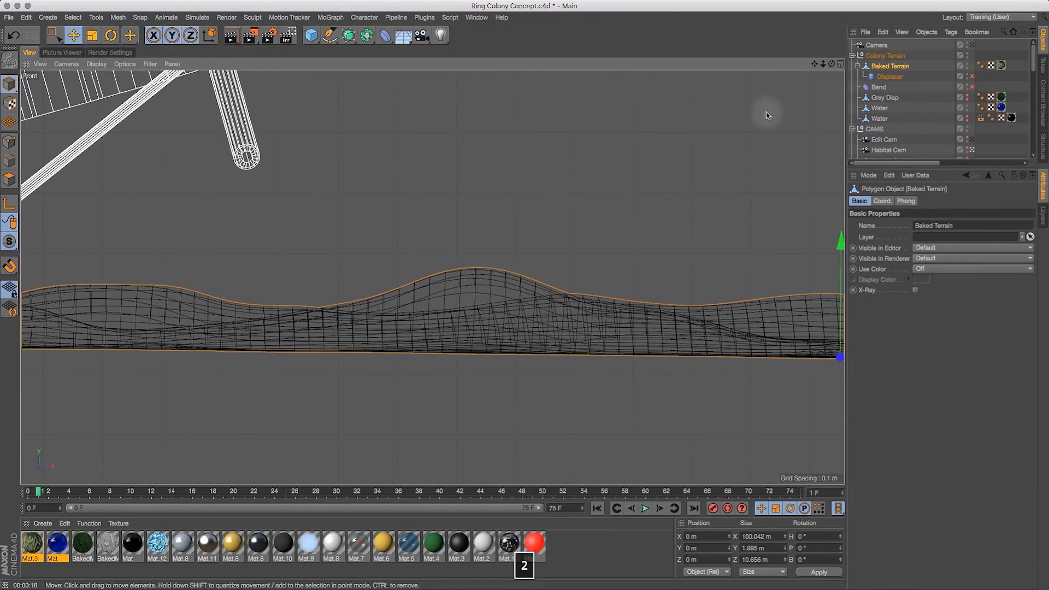
- Return to the single perspective view and toggle the Bend deformer back
{"action": "left_click", "coordinate": [841, 64]}
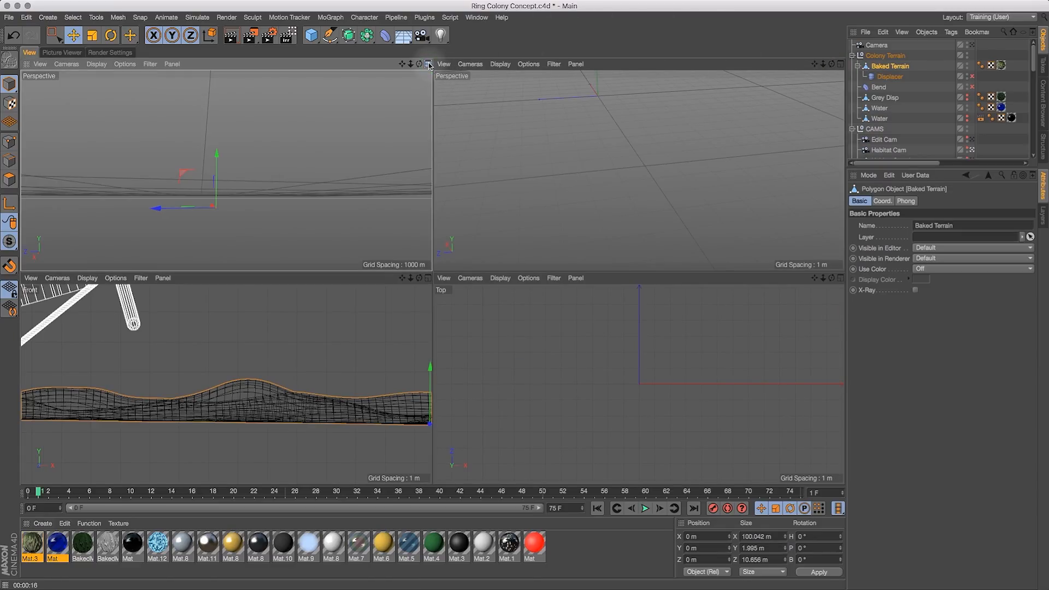
{"action": "left_click", "coordinate": [429, 64]}
{"action": "left_click", "coordinate": [972, 87]}
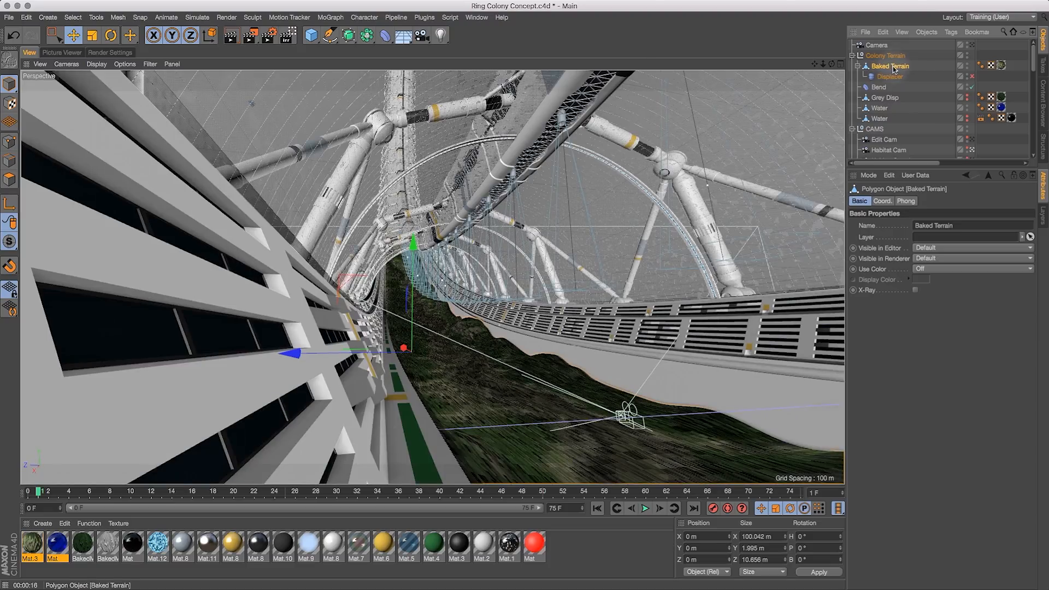
- Select Colony Terrain and render the active objects in the perspective view
{"action": "left_click", "coordinate": [886, 55]}
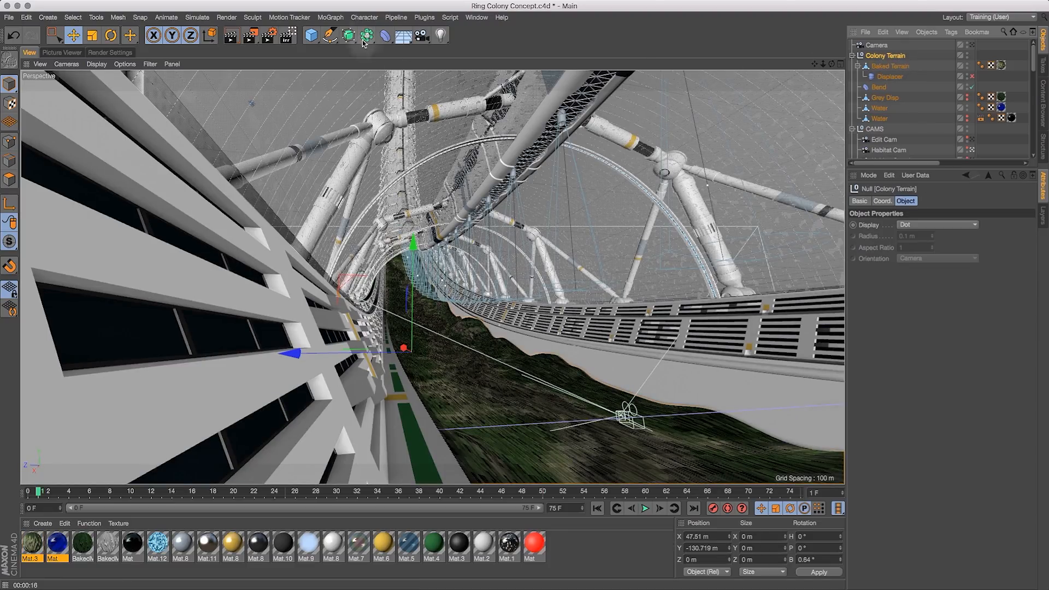
{"action": "left_click", "coordinate": [228, 17]}
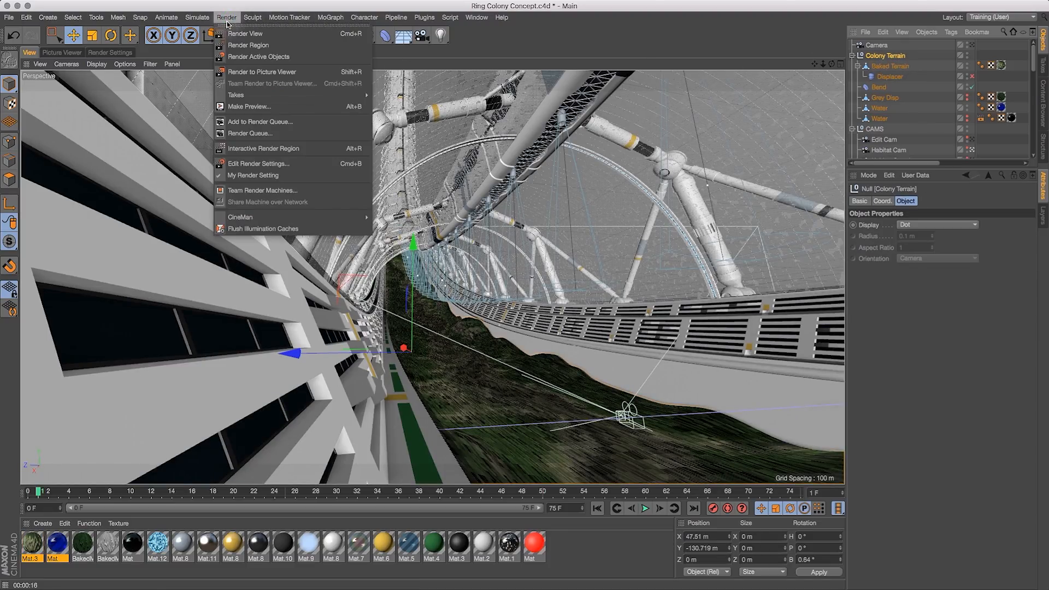
{"action": "left_click", "coordinate": [240, 55]}
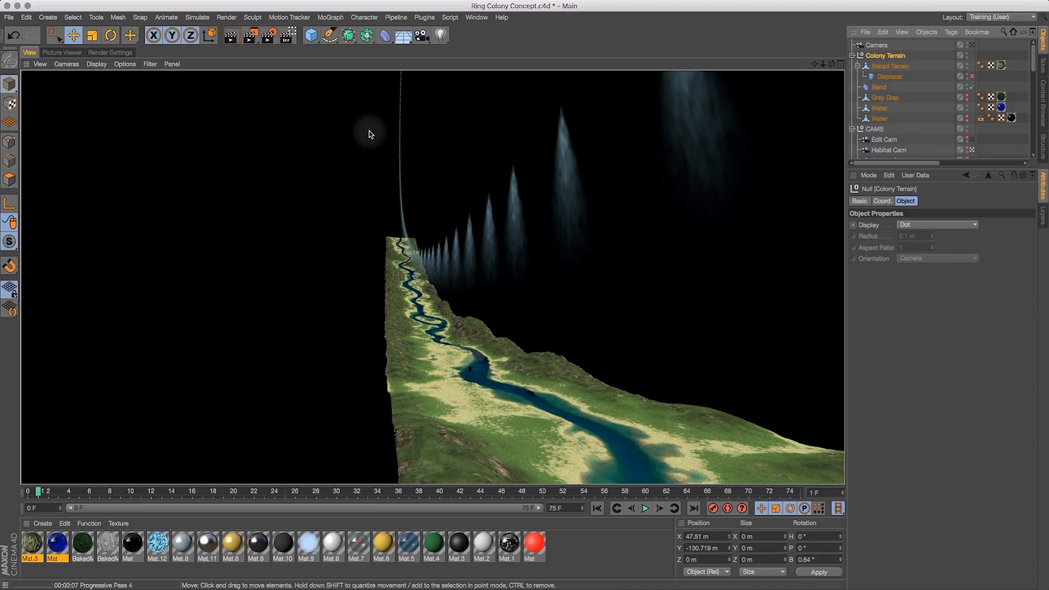
- Open the Magic Preview plugin and reposition and resize its window
{"action": "left_click", "coordinate": [473, 373]}
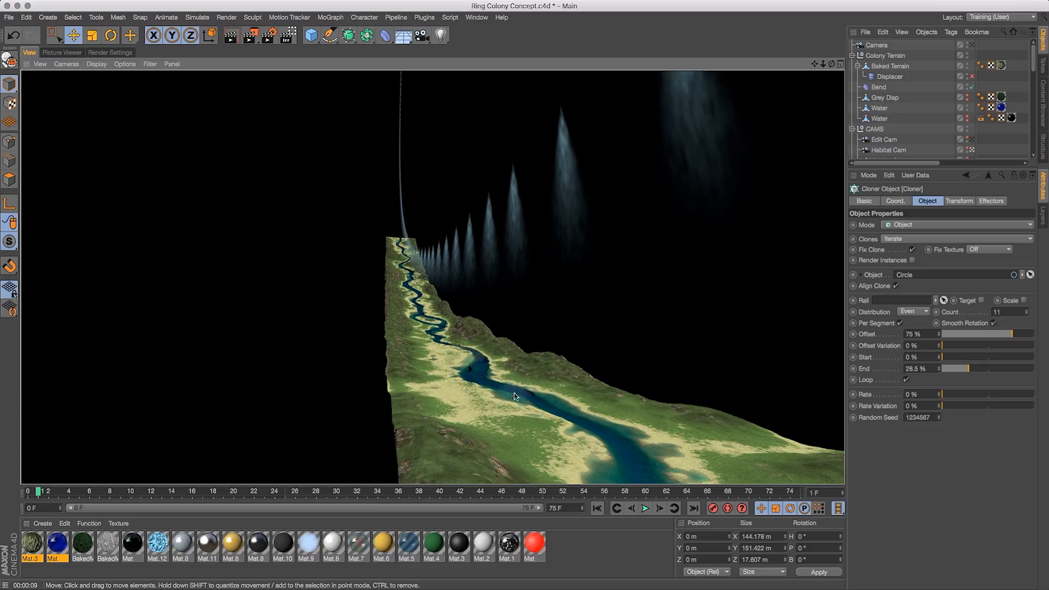
{"action": "left_click", "coordinate": [478, 382]}
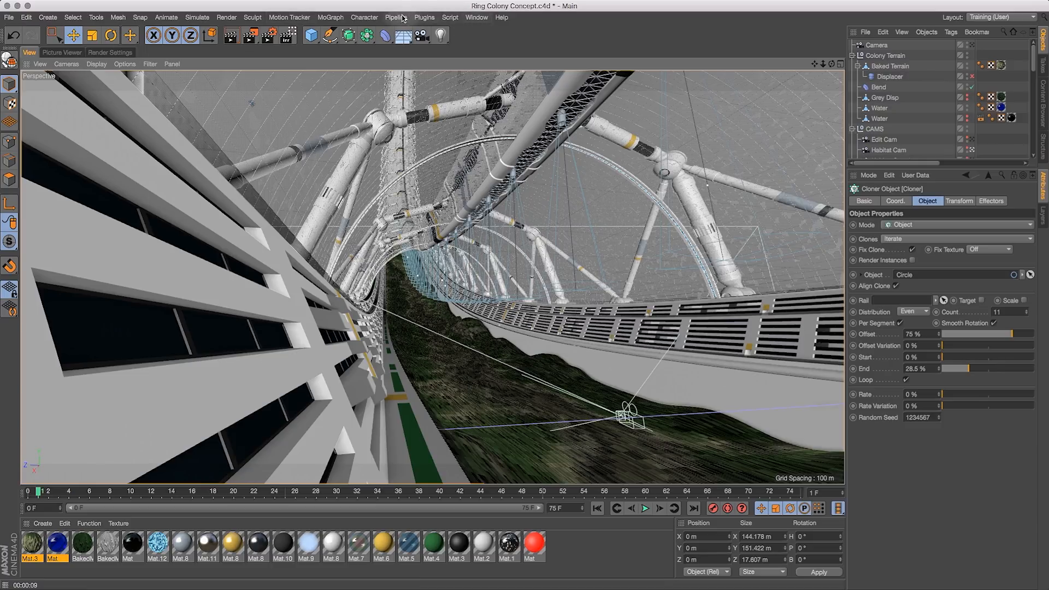
{"action": "left_click", "coordinate": [423, 18]}
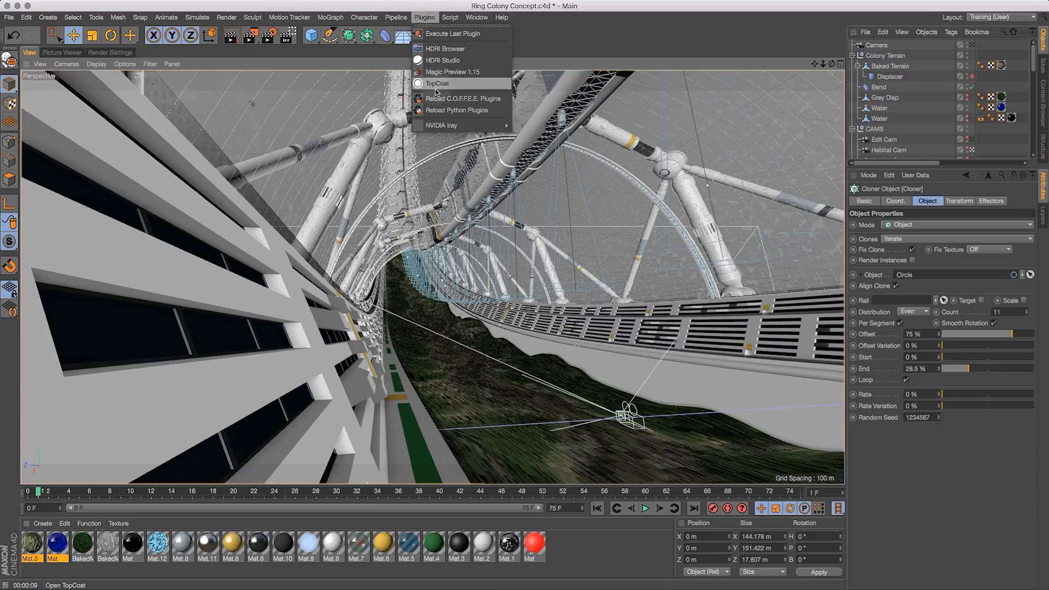
{"action": "left_click", "coordinate": [440, 72]}
{"action": "left_click_drag", "start_coordinate": [541, 254], "coordinate": [594, 214]}
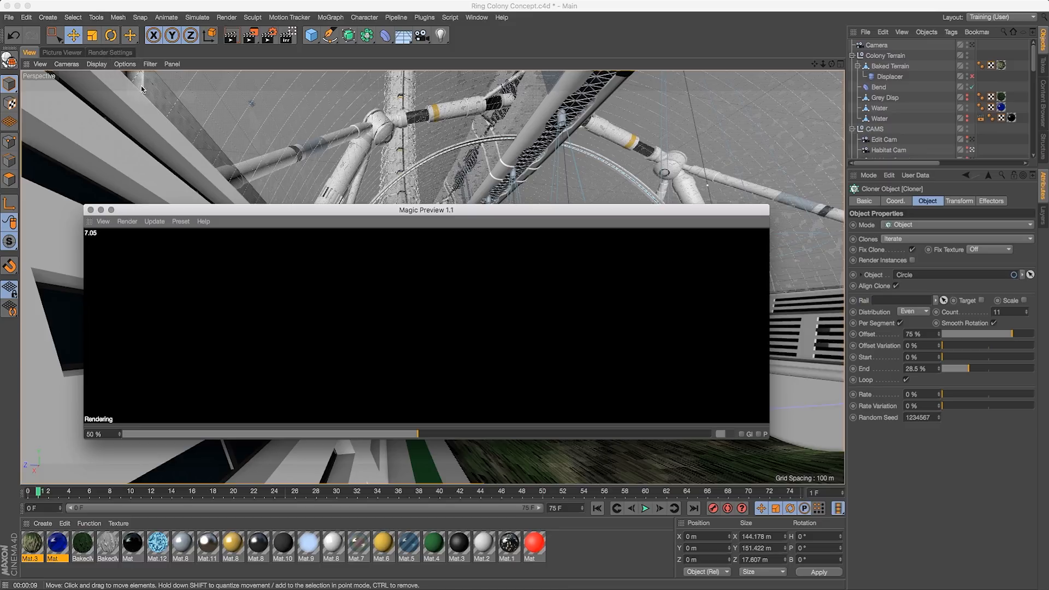
{"action": "left_click_drag", "start_coordinate": [294, 207], "coordinate": [273, 91]}
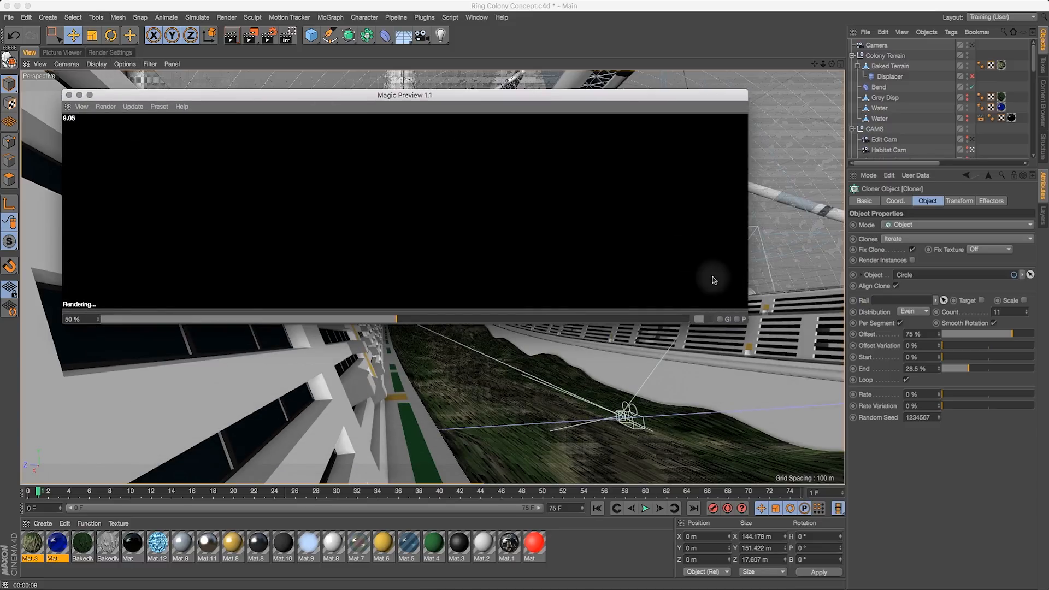
{"action": "left_click_drag", "start_coordinate": [751, 325], "coordinate": [789, 550]}
{"action": "left_click_drag", "start_coordinate": [564, 101], "coordinate": [631, 87]}
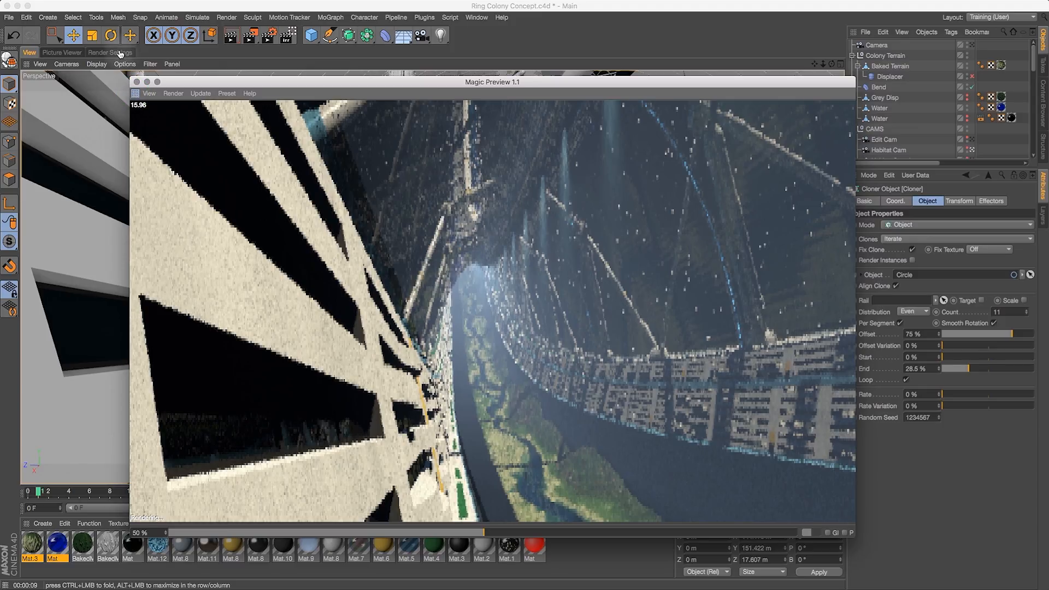
- Dock the Magic Preview window as a tab beside the viewport and show it
{"action": "left_click_drag", "start_coordinate": [132, 53], "coordinate": [134, 53]}
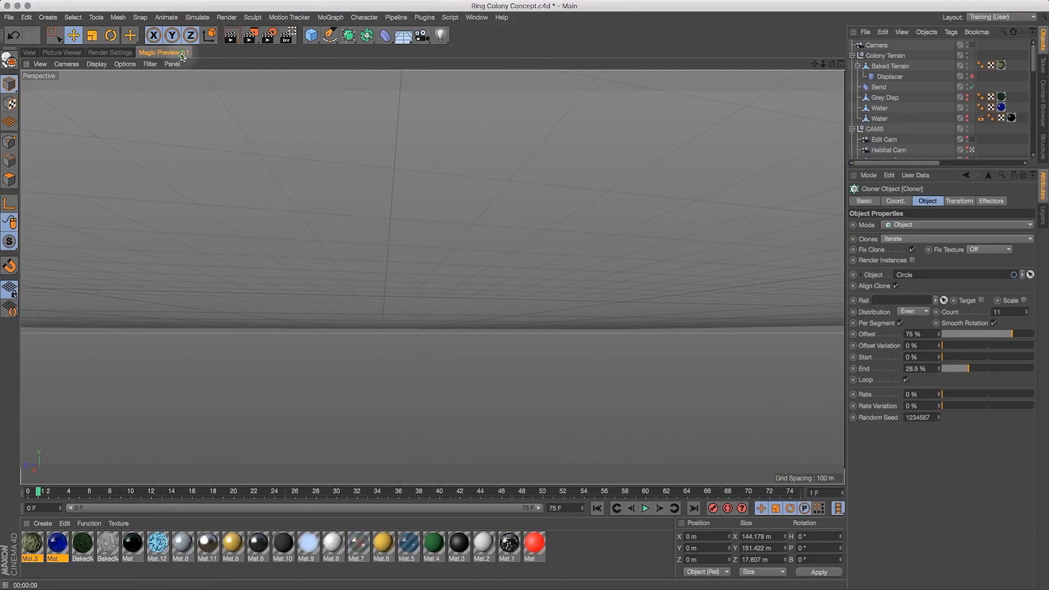
{"action": "left_click", "coordinate": [181, 53]}
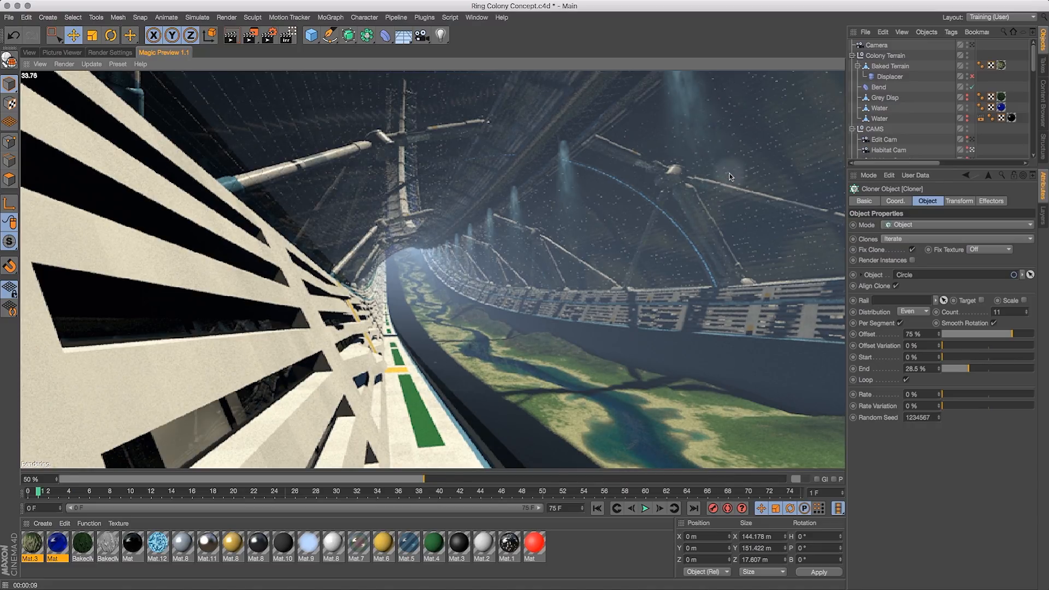
- Enable Global Illumination in the render settings and switch back to the Magic Preview
{"action": "left_click", "coordinate": [111, 55]}
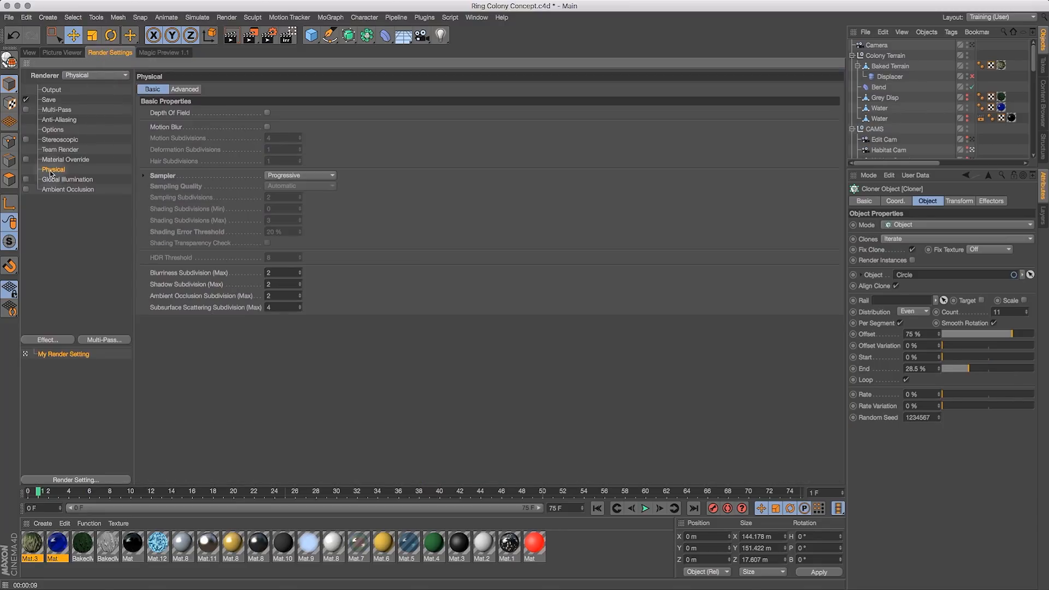
{"action": "left_click", "coordinate": [26, 180]}
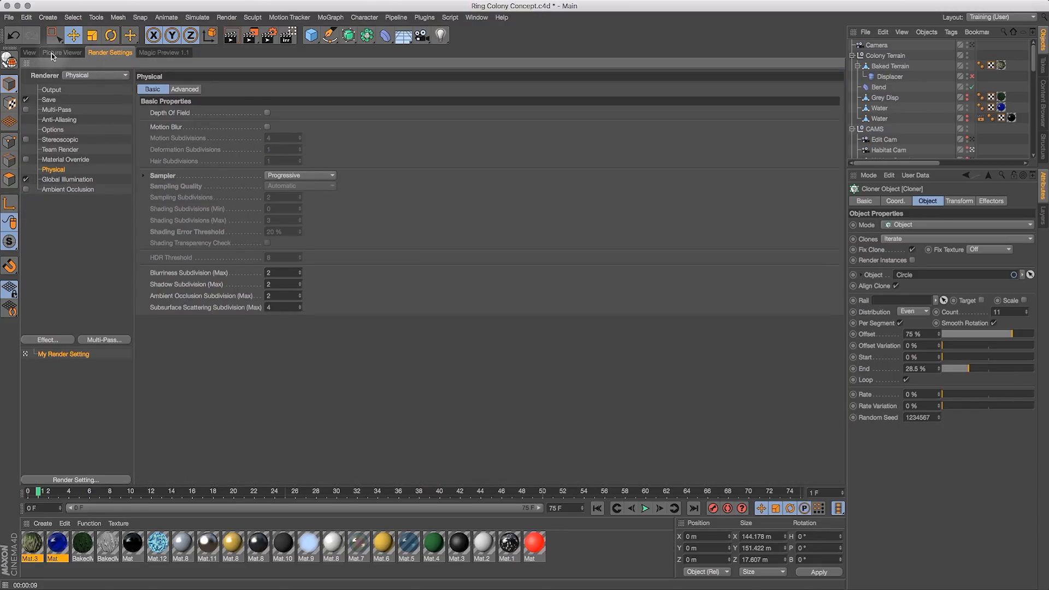
{"action": "left_click", "coordinate": [30, 52]}
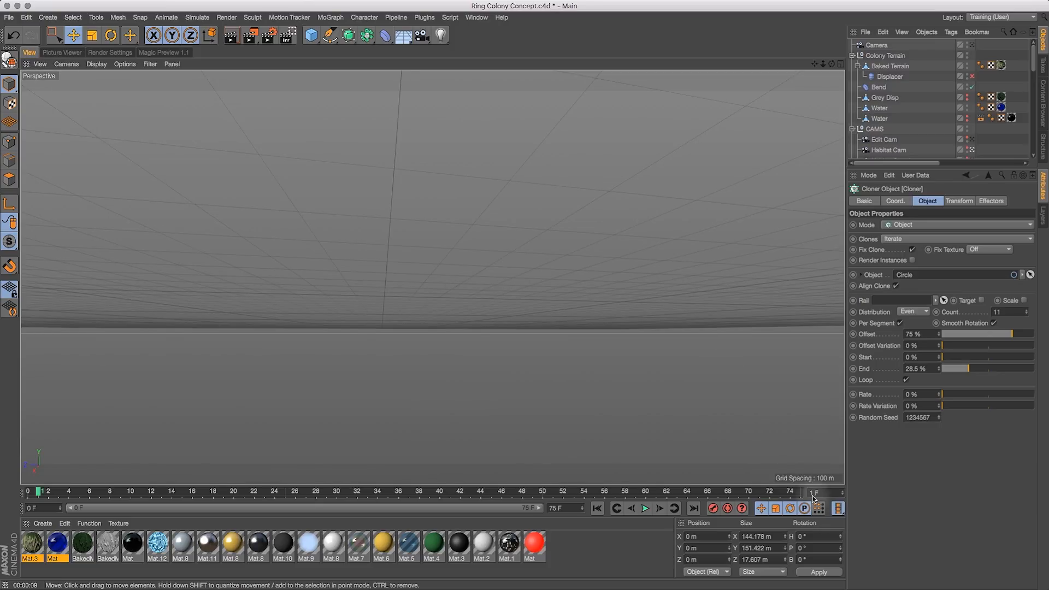
{"action": "left_click", "coordinate": [179, 53]}
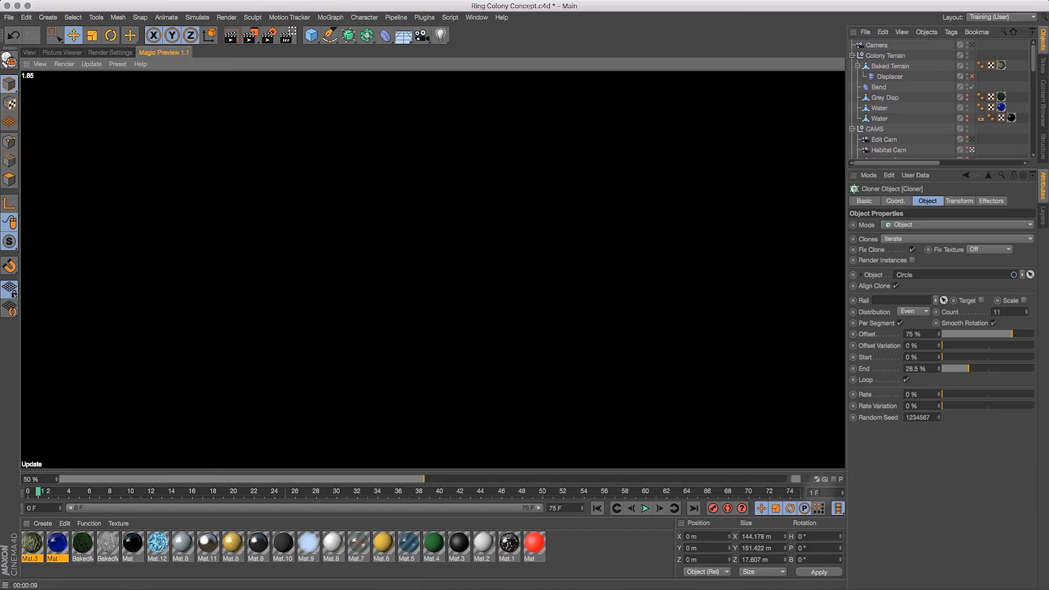
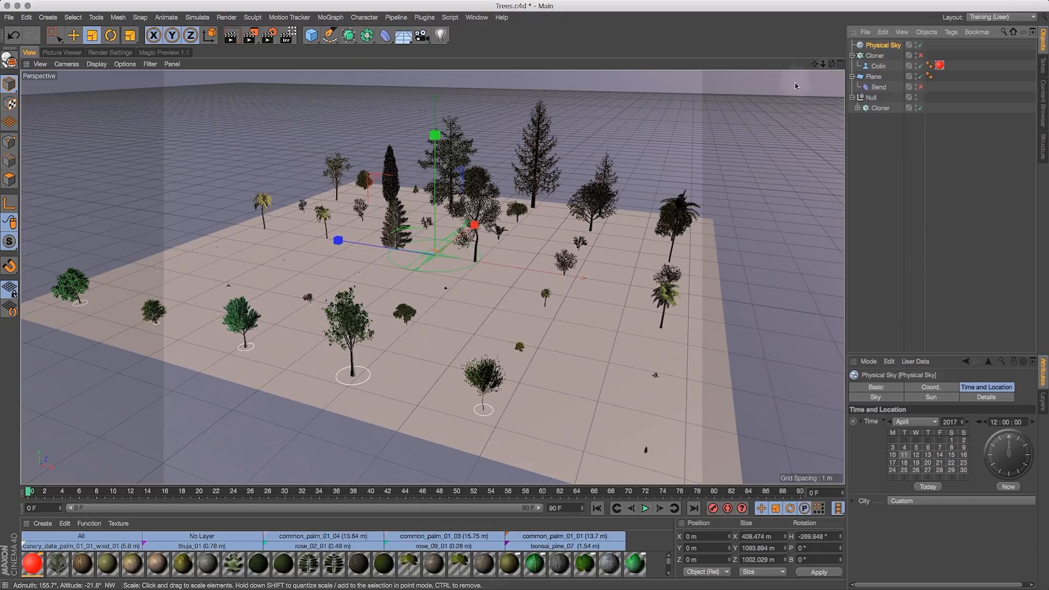
- Orbit and zoom around the Trees scene to examine the layout of the trees on the plane
{"action": "left_click_drag", "start_coordinate": [833, 67], "coordinate": [938, 47]}
{"action": "left_click_drag", "start_coordinate": [814, 64], "coordinate": [703, 117]}
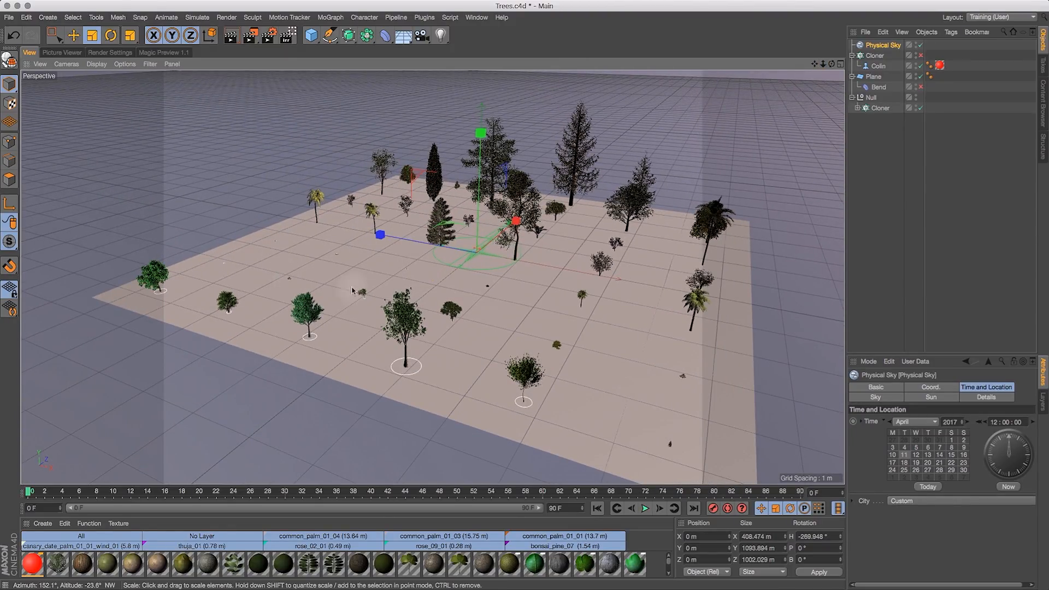
{"action": "left_click_drag", "start_coordinate": [823, 64], "coordinate": [650, 103]}
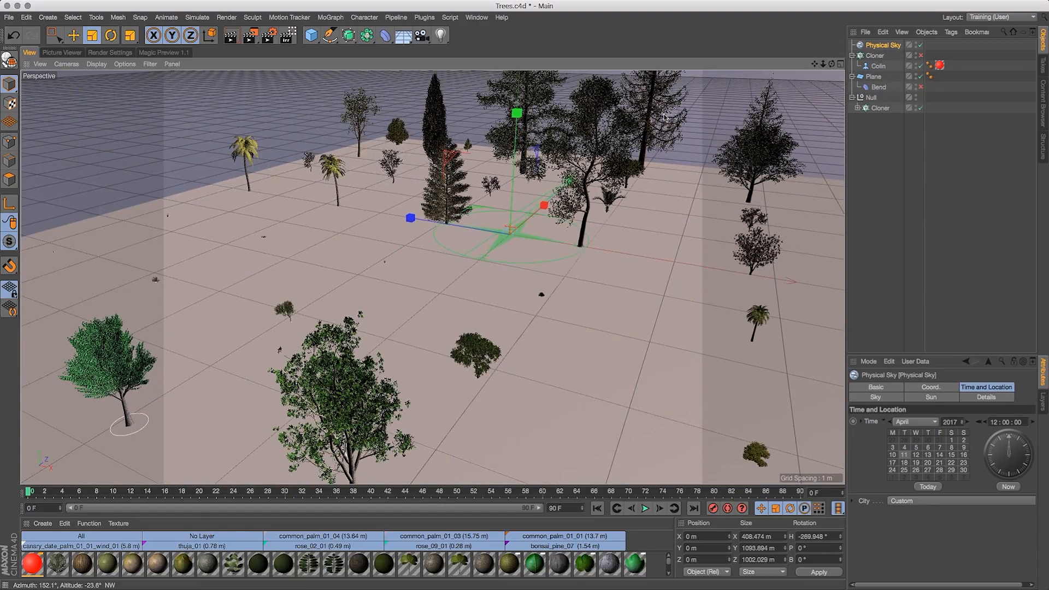
{"action": "left_click_drag", "start_coordinate": [814, 64], "coordinate": [631, 140]}
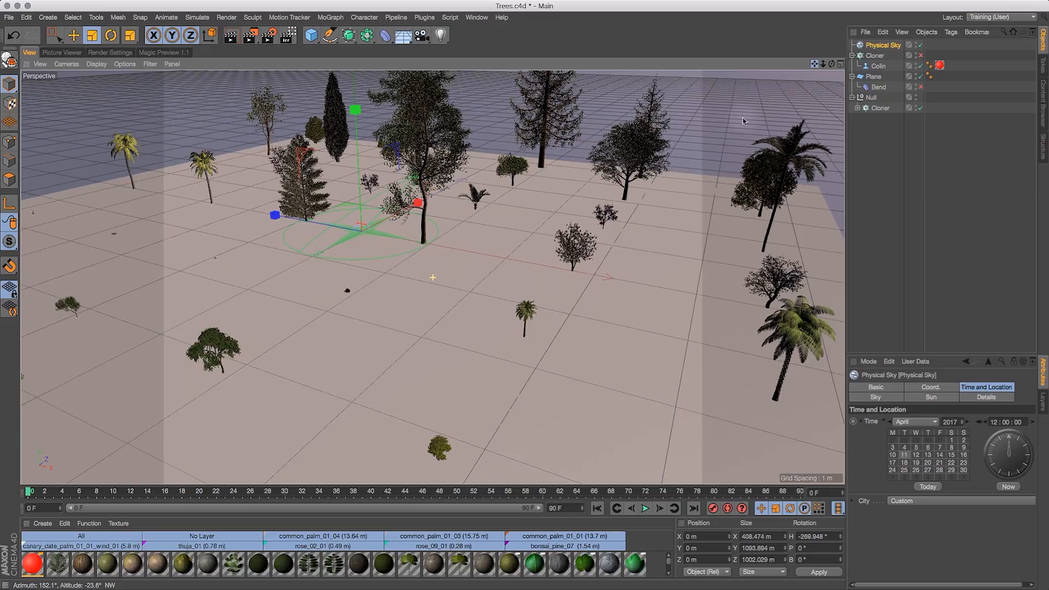
{"action": "left_click_drag", "start_coordinate": [834, 62], "coordinate": [759, 62]}
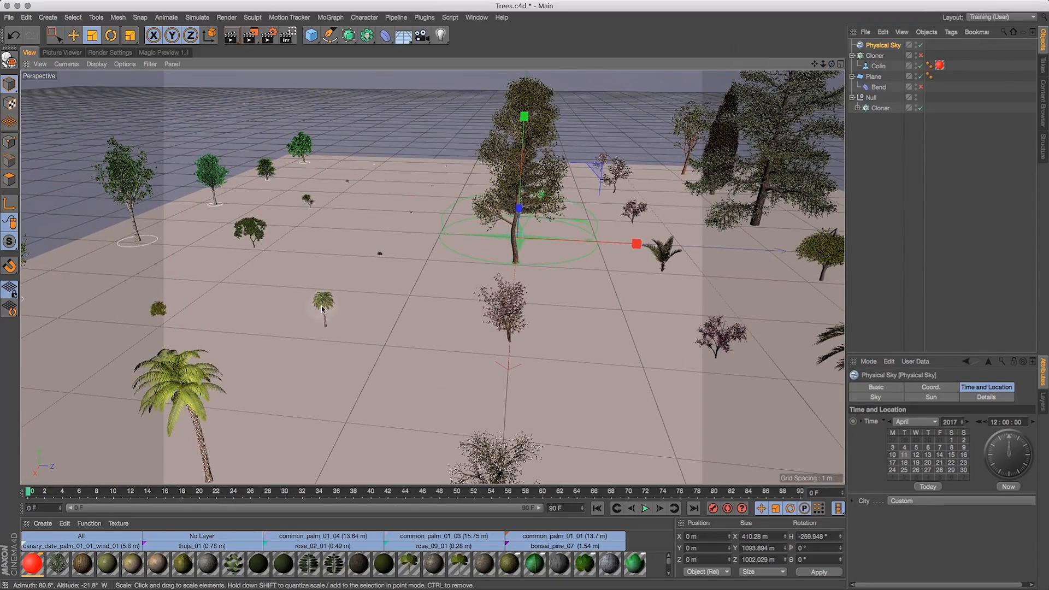
{"action": "left_click_drag", "start_coordinate": [832, 64], "coordinate": [888, 62]}
{"action": "left_click_drag", "start_coordinate": [823, 64], "coordinate": [847, 77]}
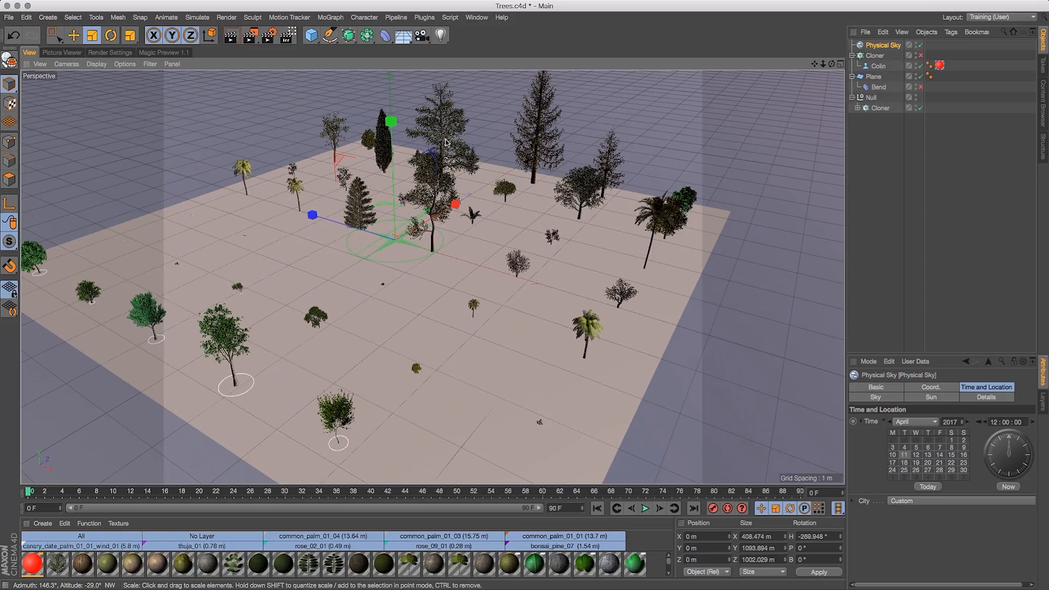
{"action": "mouse_move", "coordinate": [831, 64]}
{"action": "left_mouse_down"}
{"action": "mouse_move", "coordinate": [829, 53]}
{"action": "mouse_move", "coordinate": [821, 61]}
{"action": "left_mouse_up"}
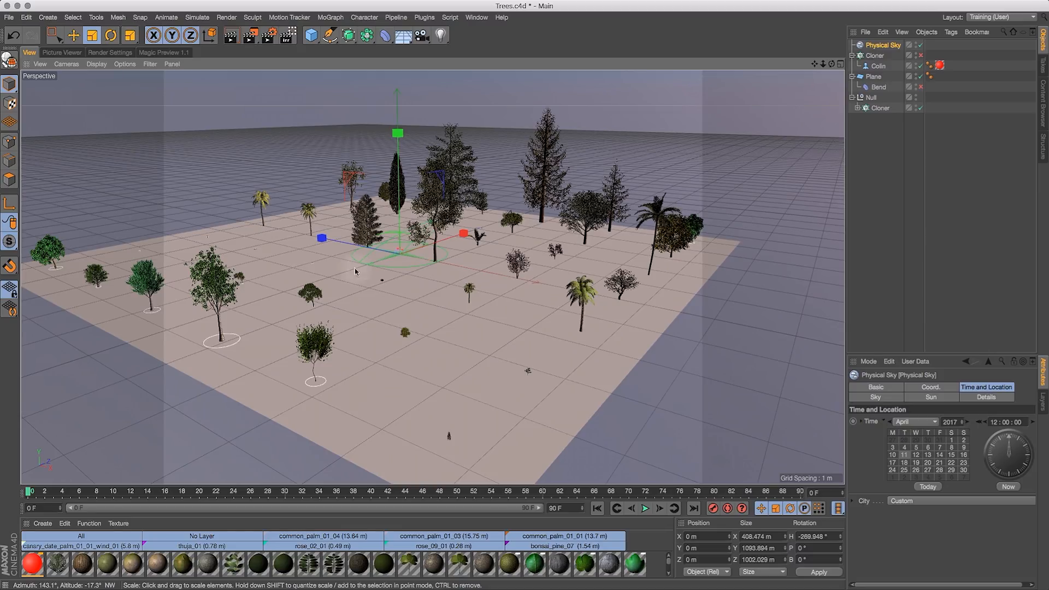
{"action": "left_click_drag", "start_coordinate": [831, 65], "coordinate": [783, 82]}
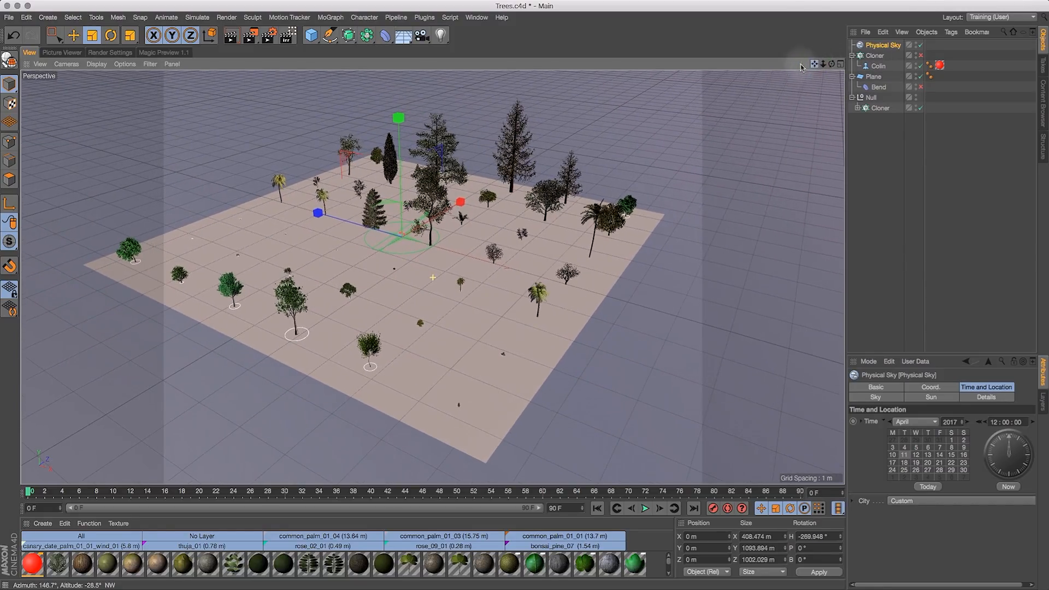
- Temporarily toggle the visibility of the Cloner, Colin and Bend objects to inspect the scene
{"action": "left_click", "coordinate": [922, 56]}
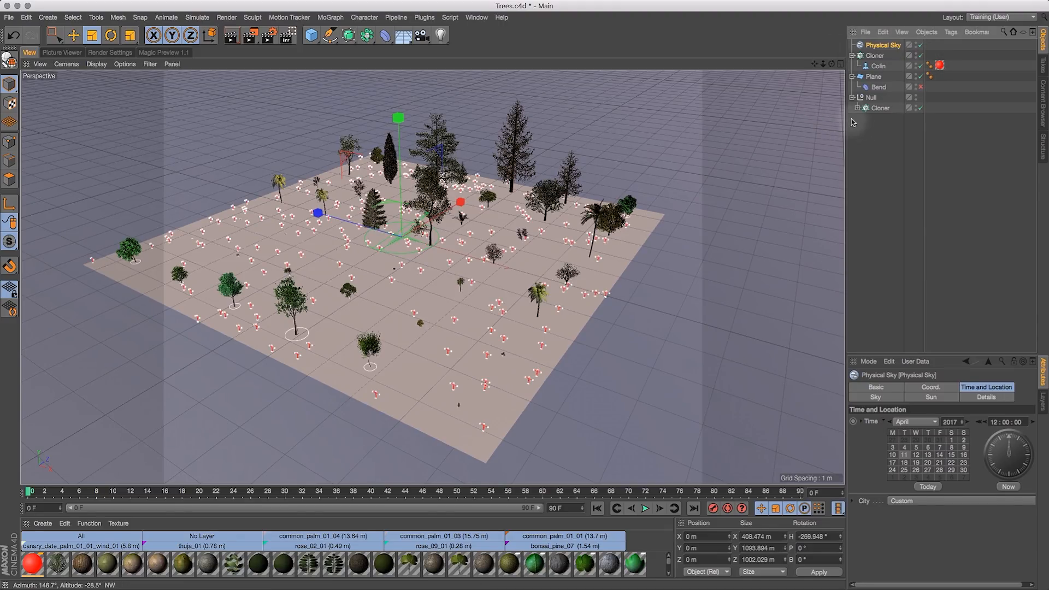
{"action": "left_click", "coordinate": [865, 152]}
{"action": "mouse_move", "coordinate": [823, 64]}
{"action": "left_mouse_down"}
{"action": "mouse_move", "coordinate": [868, 60]}
{"action": "mouse_move", "coordinate": [831, 66]}
{"action": "mouse_move", "coordinate": [836, 31]}
{"action": "mouse_move", "coordinate": [835, 47]}
{"action": "left_mouse_up"}
{"action": "left_click", "coordinate": [922, 86]}
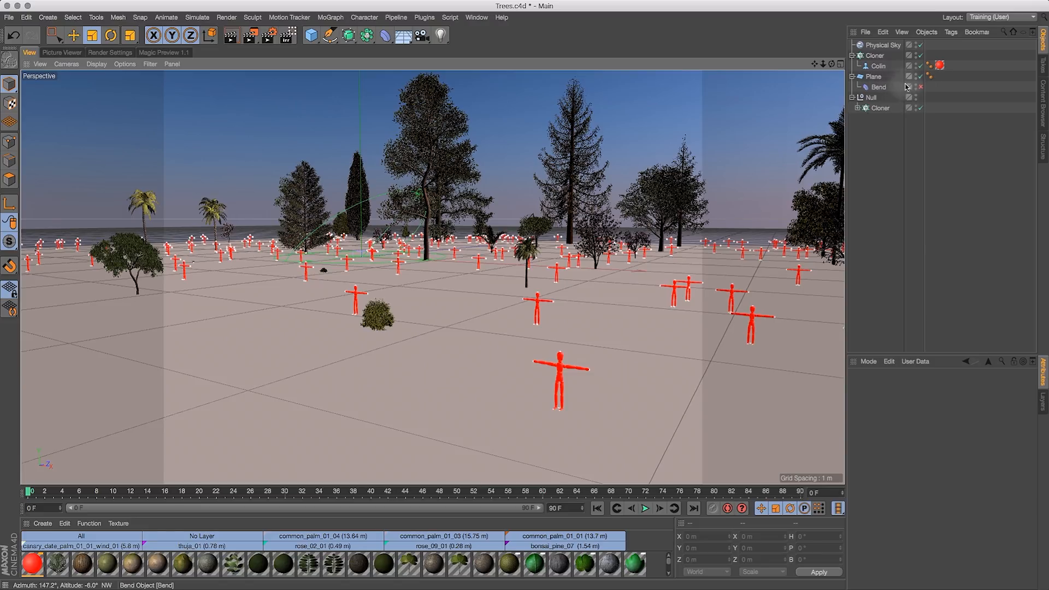
{"action": "left_click", "coordinate": [922, 87]}
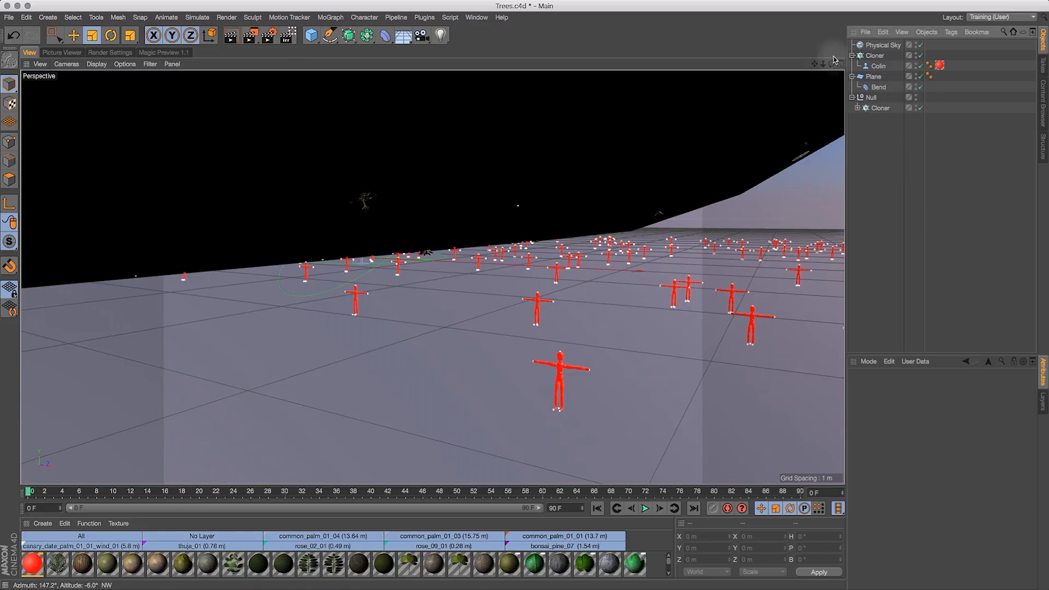
{"action": "left_click_drag", "start_coordinate": [831, 64], "coordinate": [618, 191]}
{"action": "left_click_drag", "start_coordinate": [834, 64], "coordinate": [863, 77]}
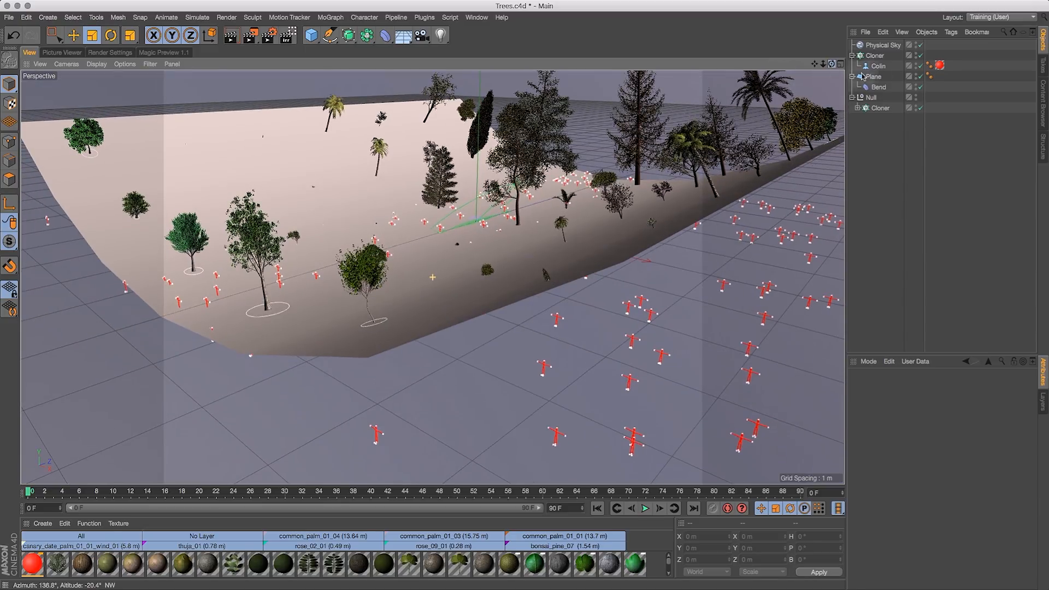
{"action": "left_click", "coordinate": [921, 87]}
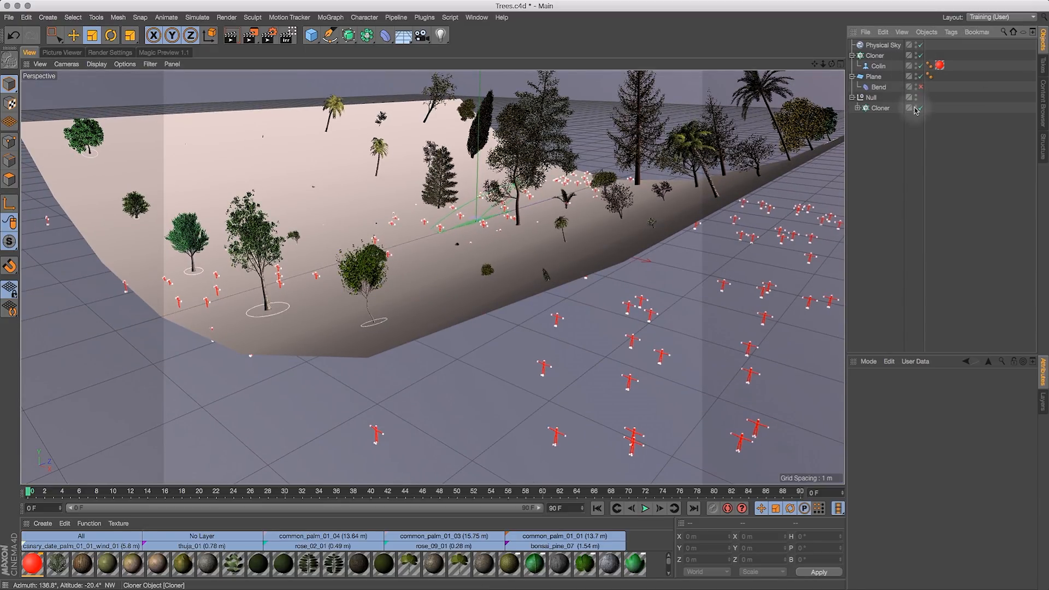
{"action": "left_click_drag", "start_coordinate": [832, 64], "coordinate": [803, 60]}
{"action": "left_click", "coordinate": [920, 66]}
{"action": "left_click", "coordinate": [921, 67]}
{"action": "left_click", "coordinate": [920, 55]}
{"action": "left_click_drag", "start_coordinate": [815, 64], "coordinate": [862, 89]}
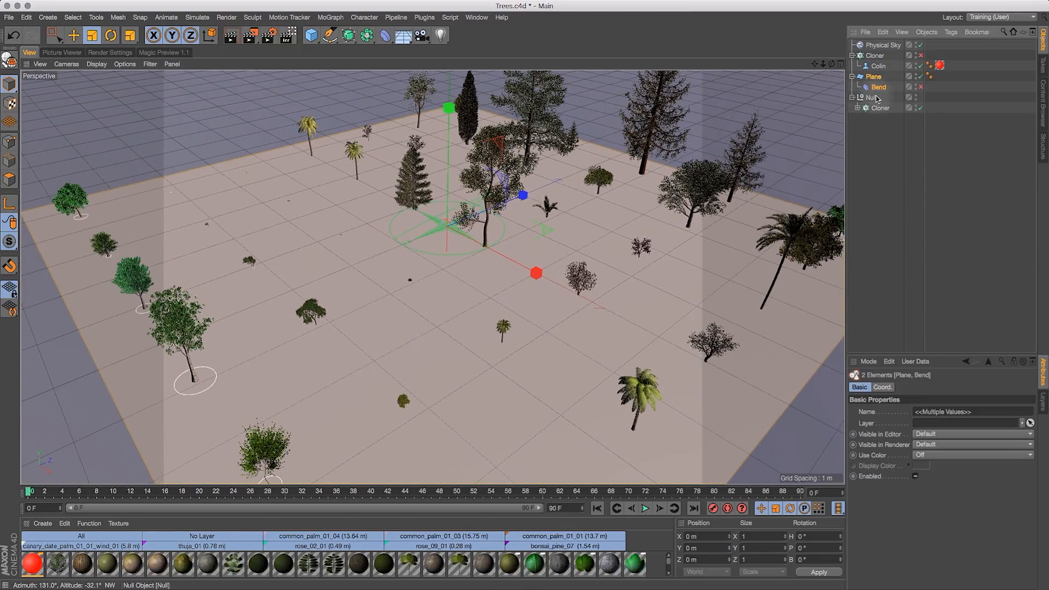
- Expand the tree Cloner hierarchy and copy Palm Tree 02, Palm Tree 03 and Palm Tree 04
{"action": "left_click", "coordinate": [857, 108]}
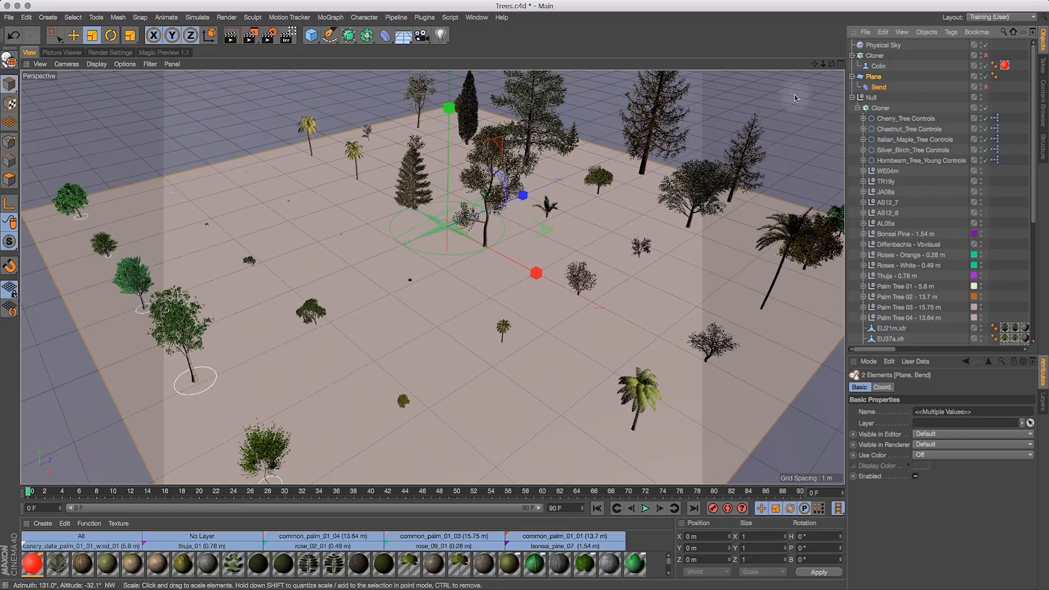
{"action": "left_click_drag", "start_coordinate": [826, 61], "coordinate": [806, 80]}
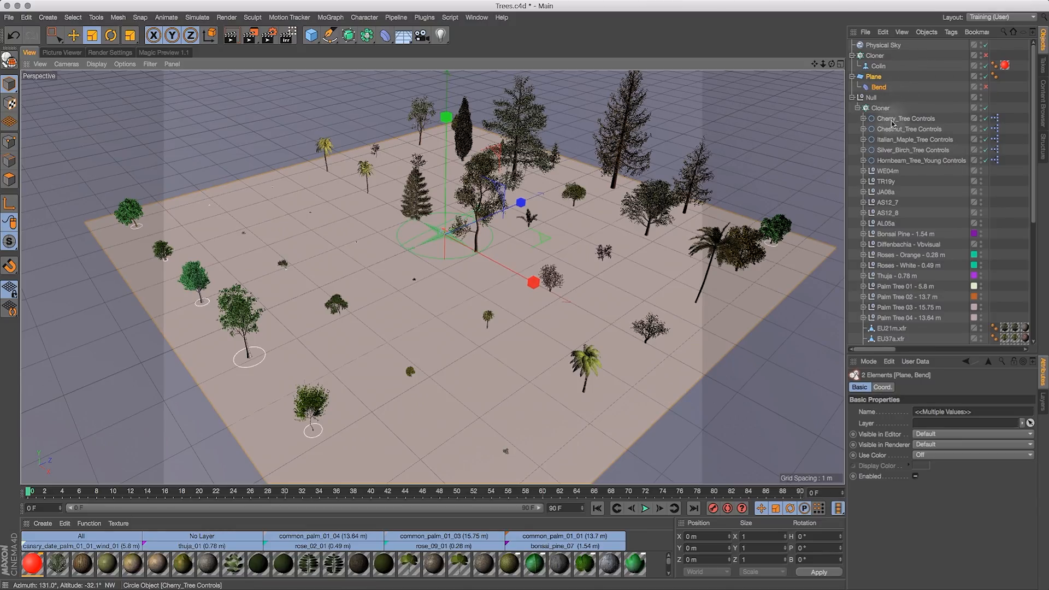
{"action": "left_click_drag", "start_coordinate": [832, 64], "coordinate": [877, 70]}
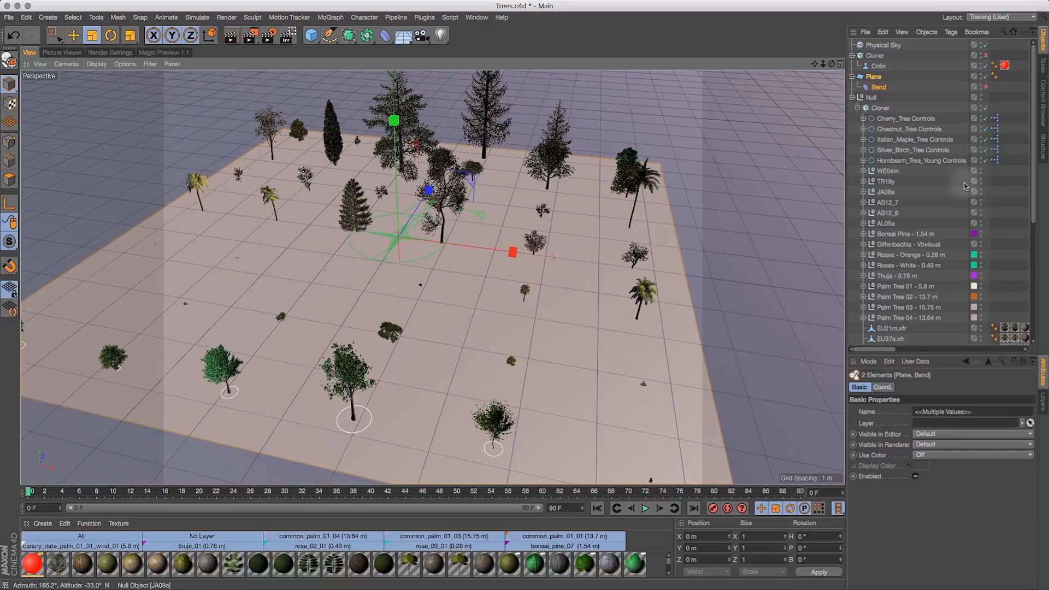
{"action": "left_click_drag", "start_coordinate": [1034, 159], "coordinate": [1042, 227]}
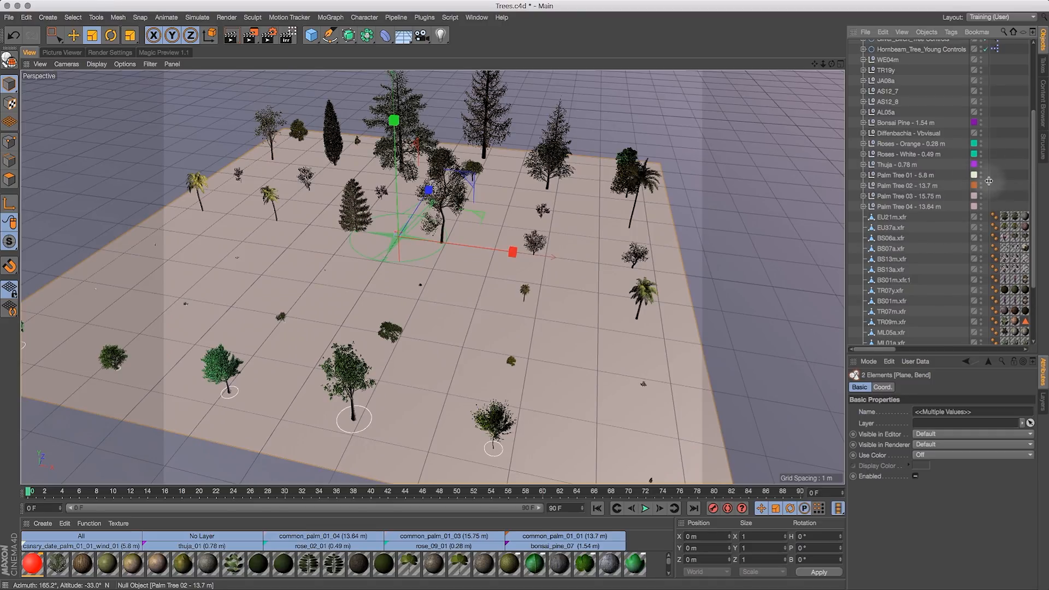
{"action": "left_click", "coordinate": [931, 176]}
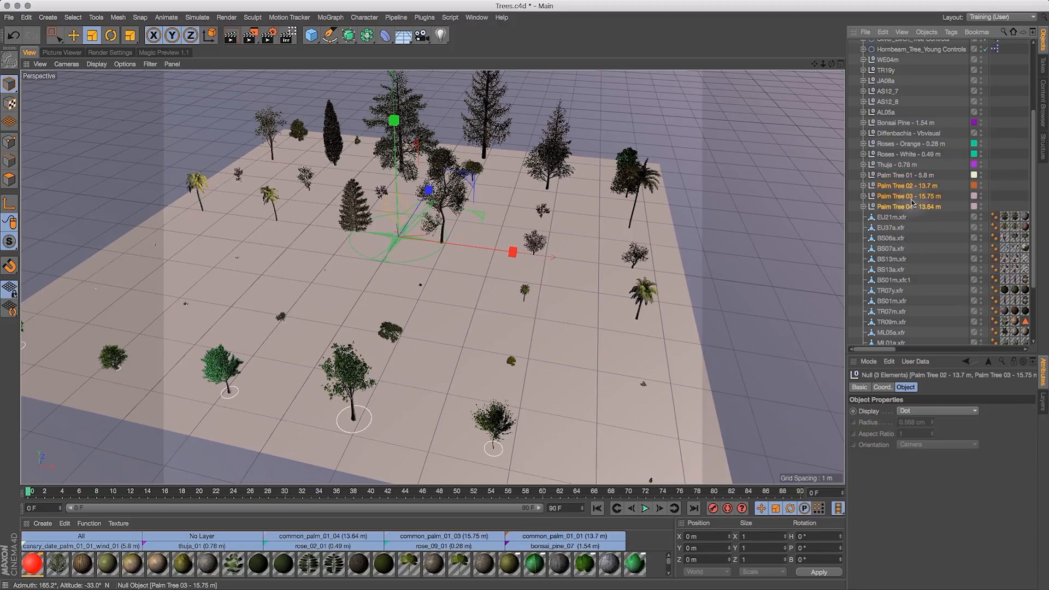
{"action": "key", "text": "super+c"}
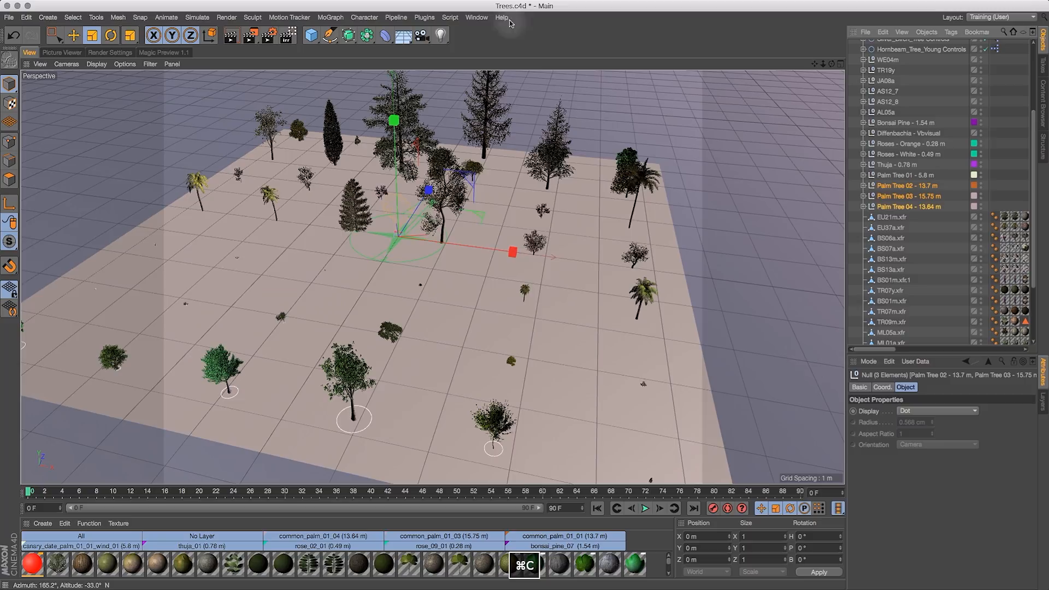
- Switch to Terrain Sculpt2.c4d and paste the three palm trees into the scene
{"action": "left_click", "coordinate": [476, 17]}
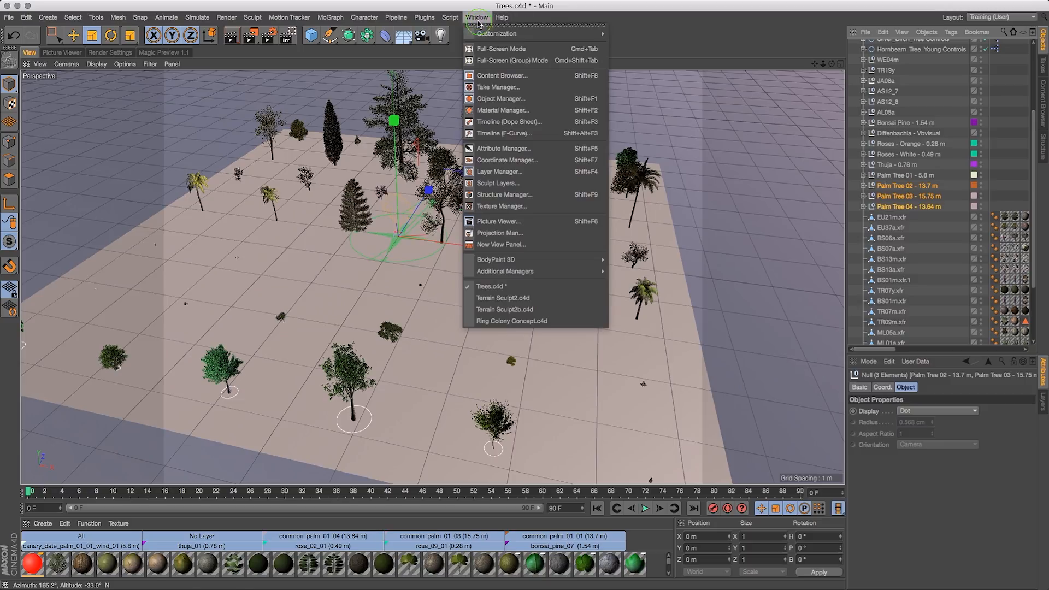
{"action": "left_click", "coordinate": [503, 298]}
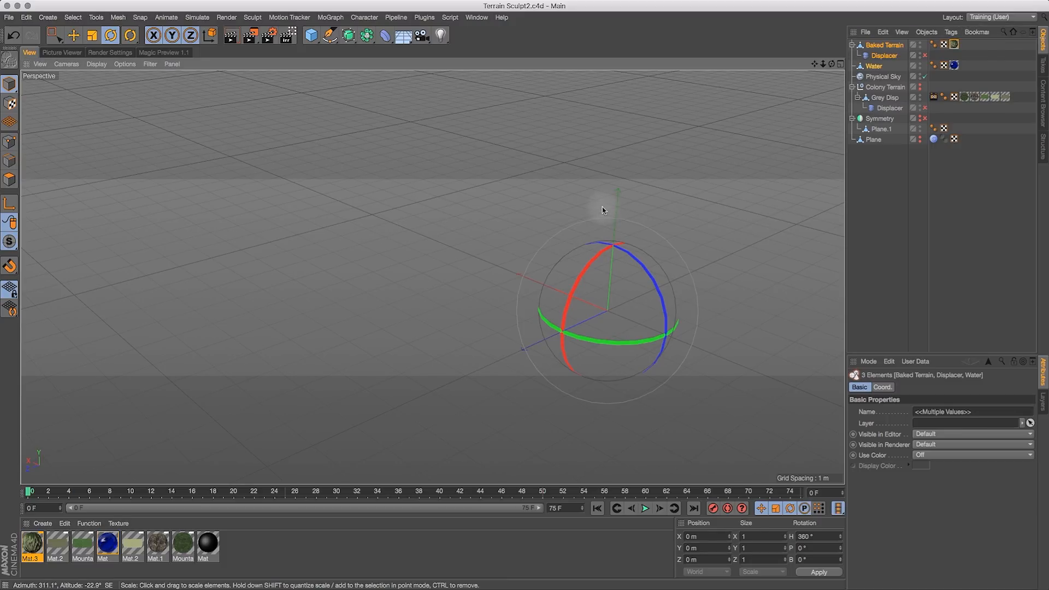
{"action": "key", "text": "super+v"}
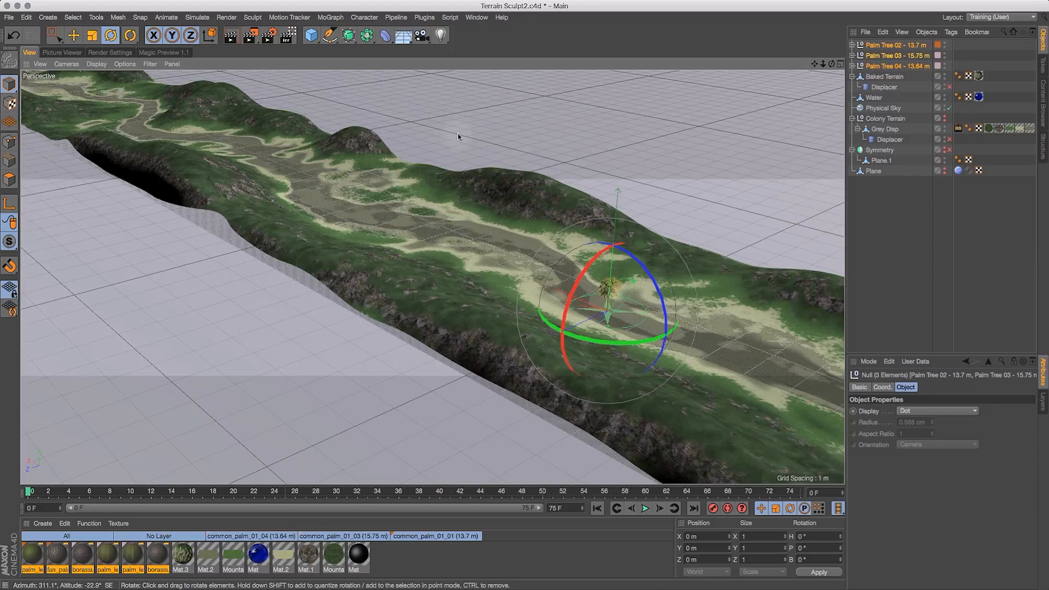
- Copy the Colin figure from Trees.c4d and paste it into Terrain Sculpt2.c4d
{"action": "left_click_drag", "start_coordinate": [829, 60], "coordinate": [776, 47]}
{"action": "left_click", "coordinate": [476, 17]}
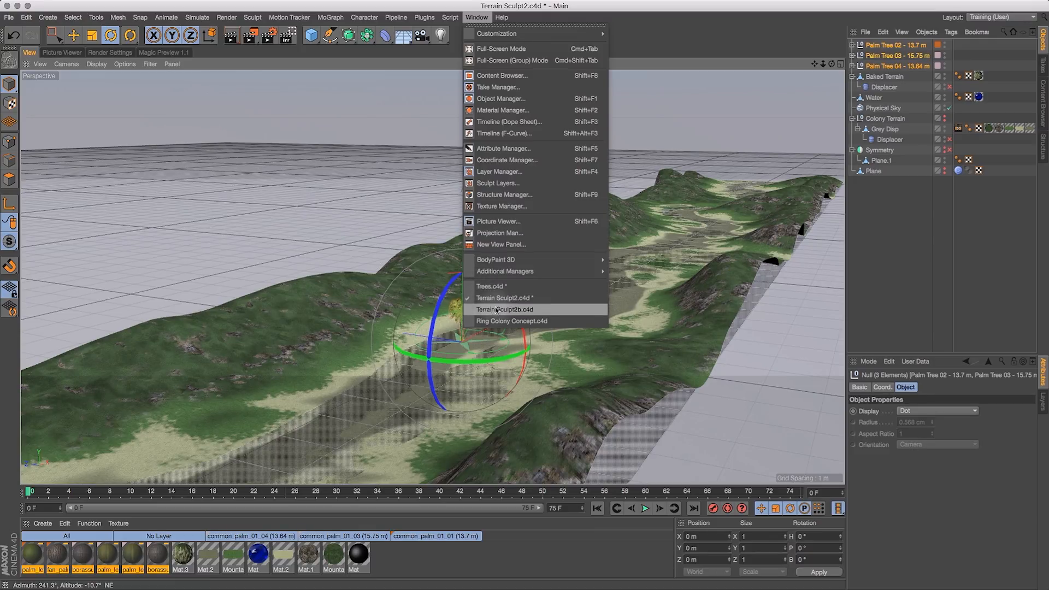
{"action": "left_click", "coordinate": [490, 286]}
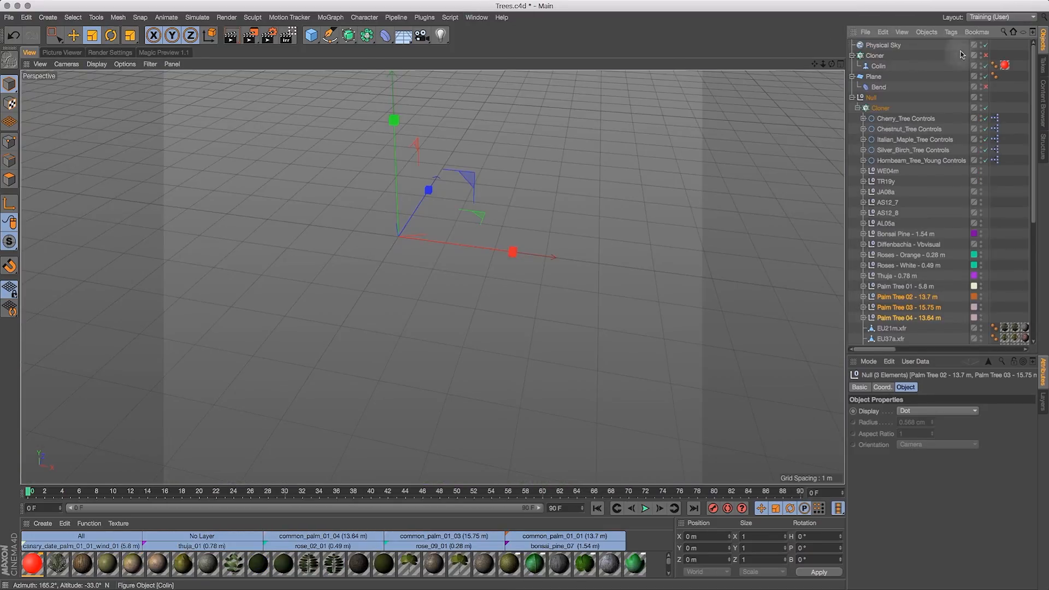
{"action": "left_click", "coordinate": [879, 66]}
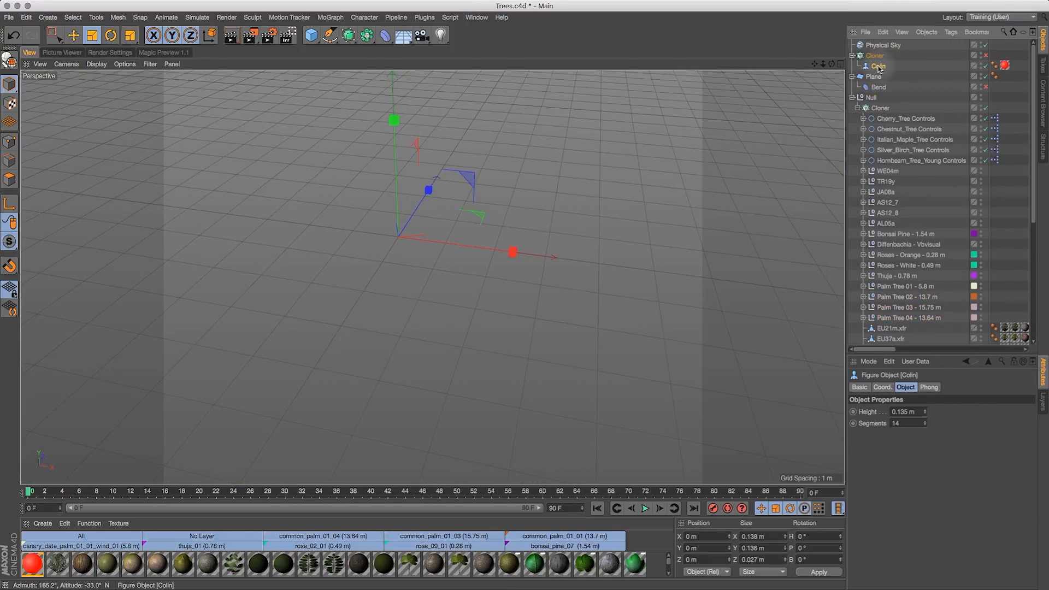
{"action": "left_click", "coordinate": [476, 17]}
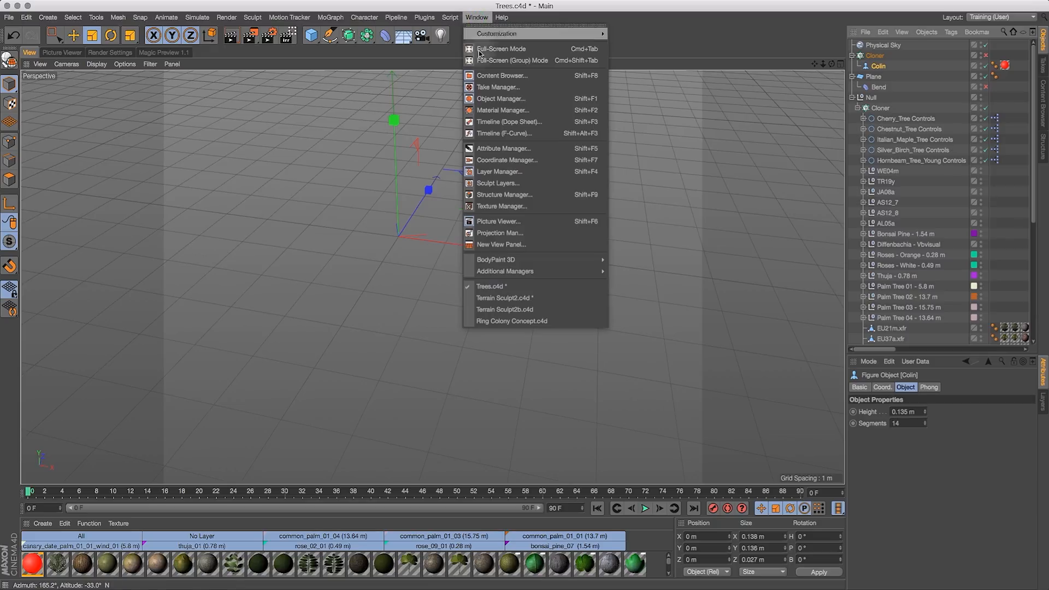
{"action": "left_click", "coordinate": [503, 298]}
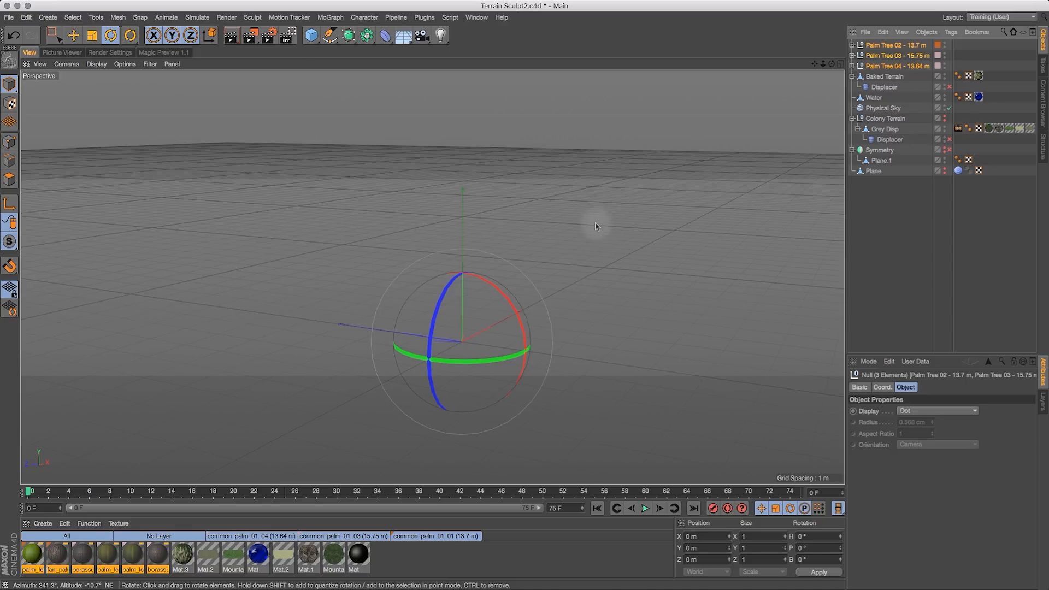
{"action": "key", "text": "super+v"}
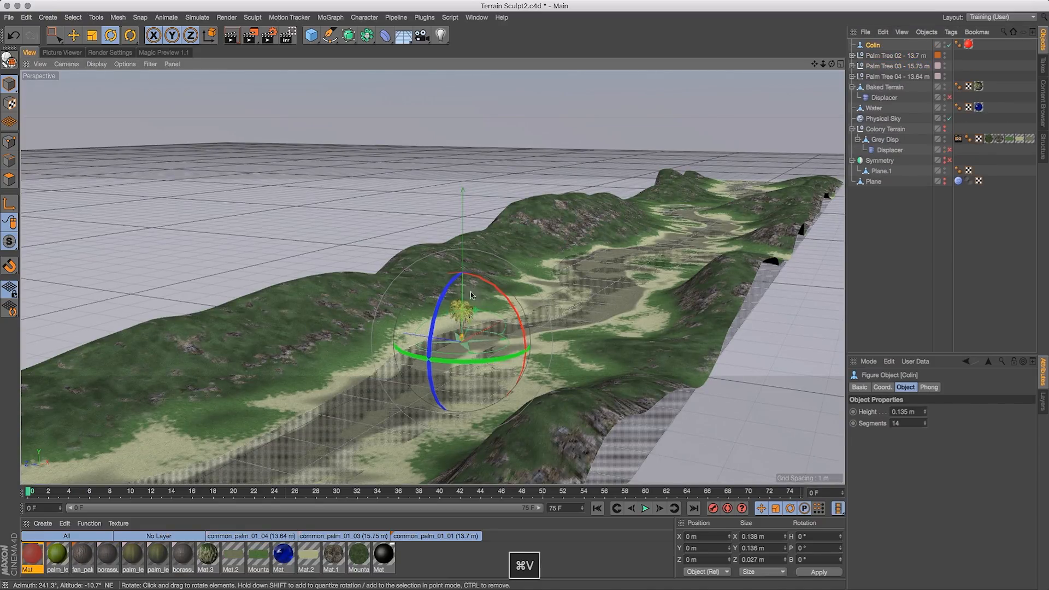
- Move the Colin figure to about X -1.4 m and Z -2.1 m beside the palm trees
{"action": "left_click", "coordinate": [73, 35]}
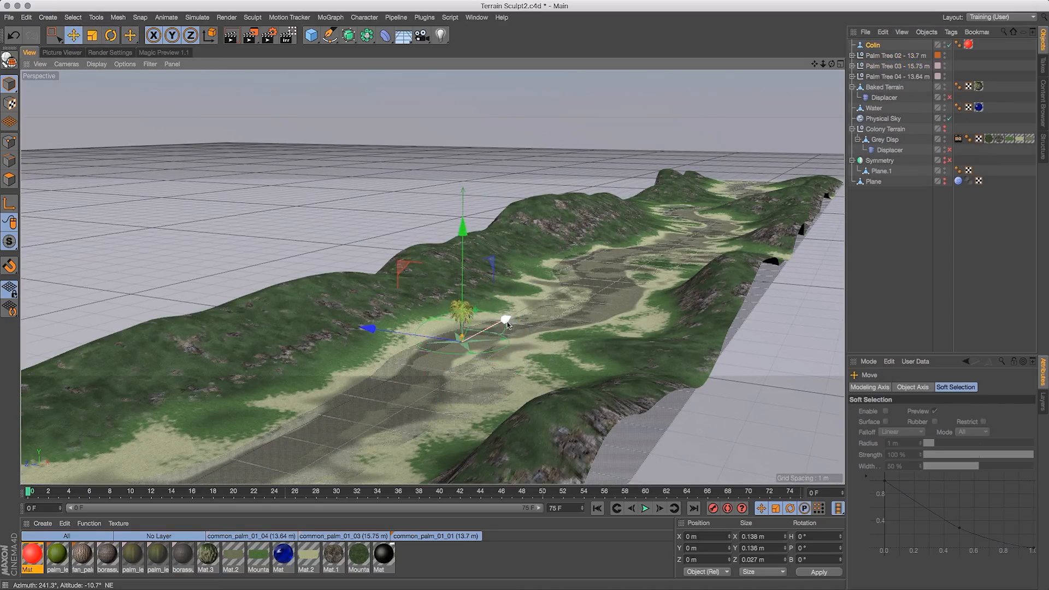
{"action": "left_click_drag", "start_coordinate": [483, 339], "coordinate": [341, 344]}
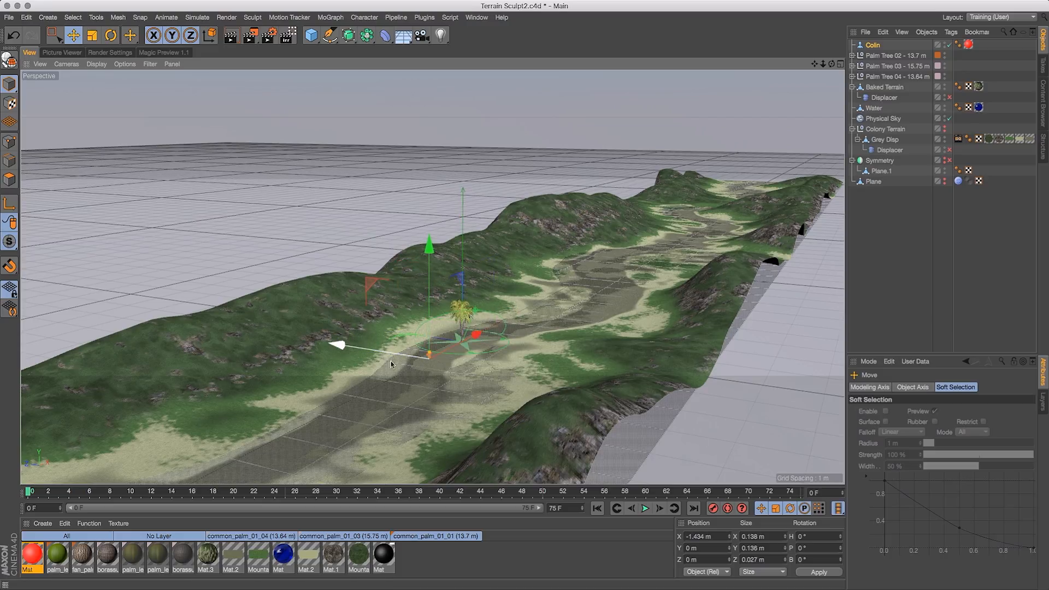
{"action": "left_click_drag", "start_coordinate": [414, 374], "coordinate": [430, 360]}
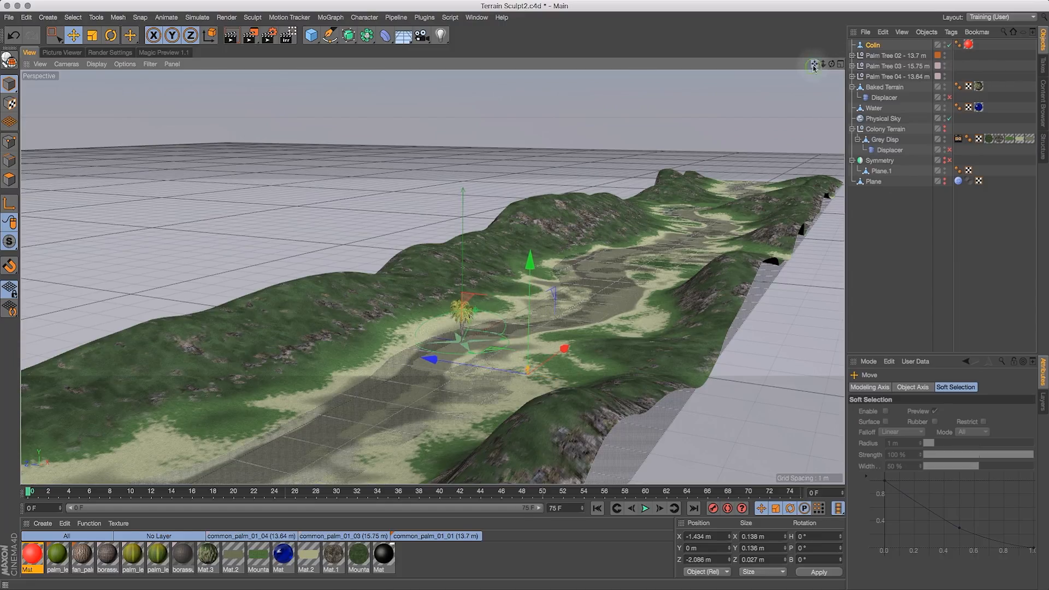
- Frame the Colin figure close up, preview it in Magic Preview, and return to the viewport
{"action": "left_click_drag", "start_coordinate": [814, 66], "coordinate": [828, 55]}
{"action": "key", "text": "o"}
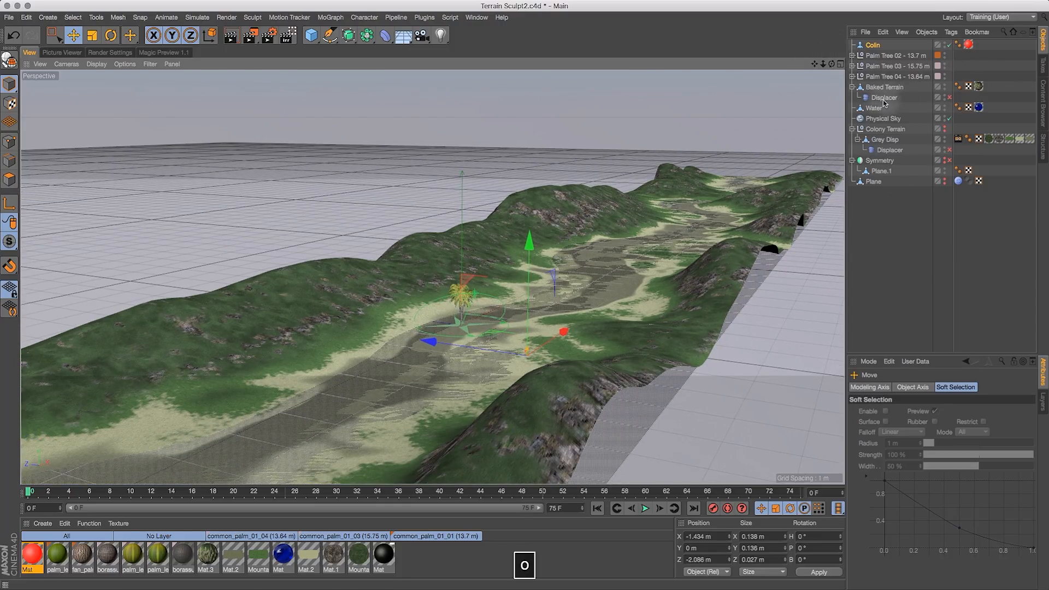
{"action": "left_click_drag", "start_coordinate": [838, 66], "coordinate": [669, 60]}
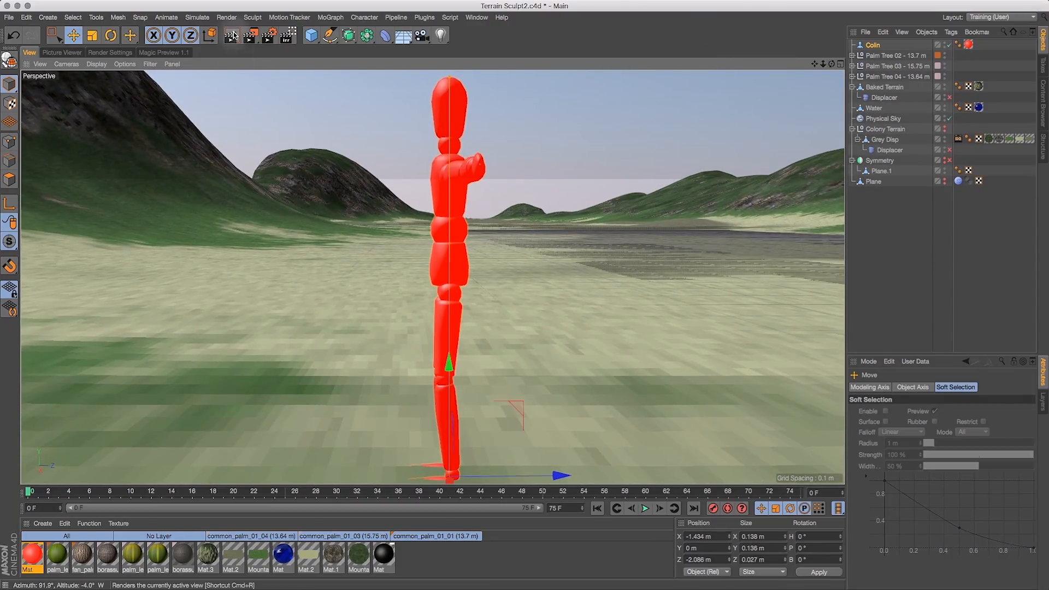
{"action": "left_click", "coordinate": [163, 52]}
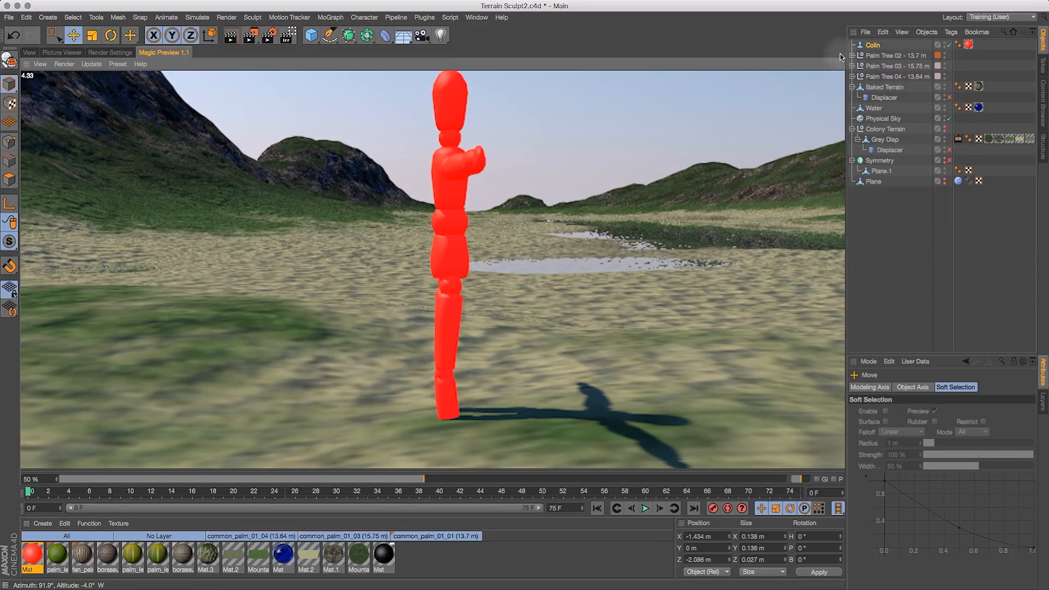
{"action": "left_click", "coordinate": [29, 53]}
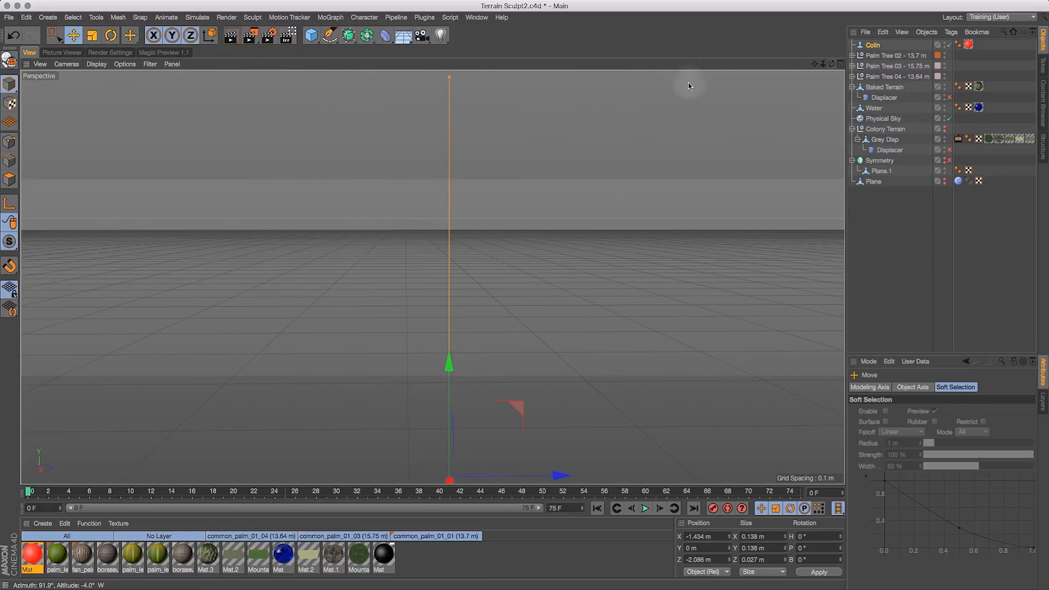
- Select the three palm trees and add a MoGraph Cloner object to the scene
{"action": "left_click_drag", "start_coordinate": [674, 127], "coordinate": [411, 96], "text": "alt"}
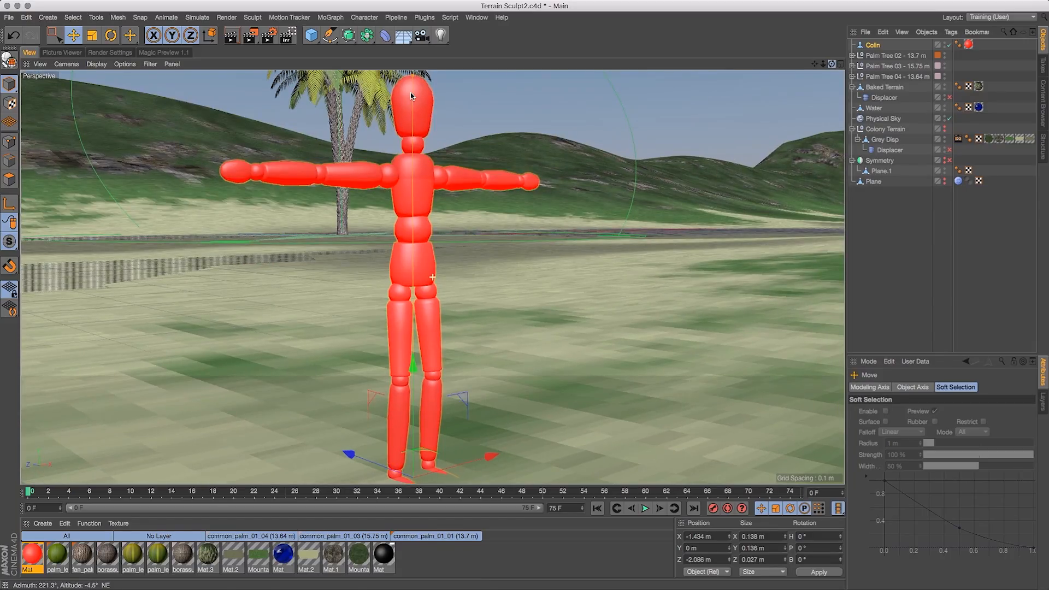
{"action": "left_click_drag", "start_coordinate": [823, 64], "coordinate": [686, 117]}
{"action": "left_click_drag", "start_coordinate": [832, 64], "coordinate": [933, 104]}
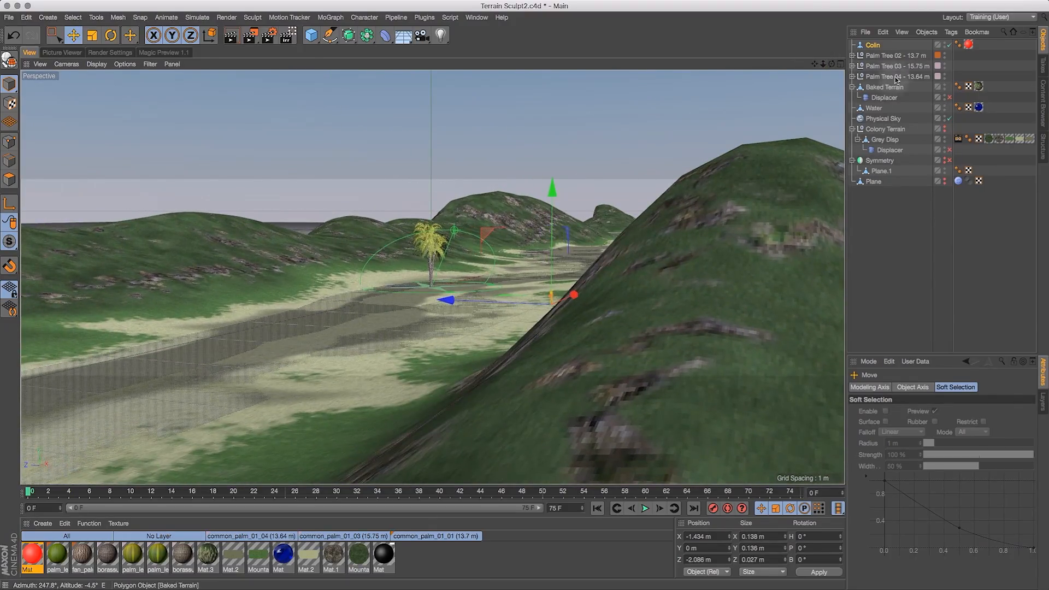
{"action": "left_click_drag", "start_coordinate": [832, 64], "coordinate": [859, 68]}
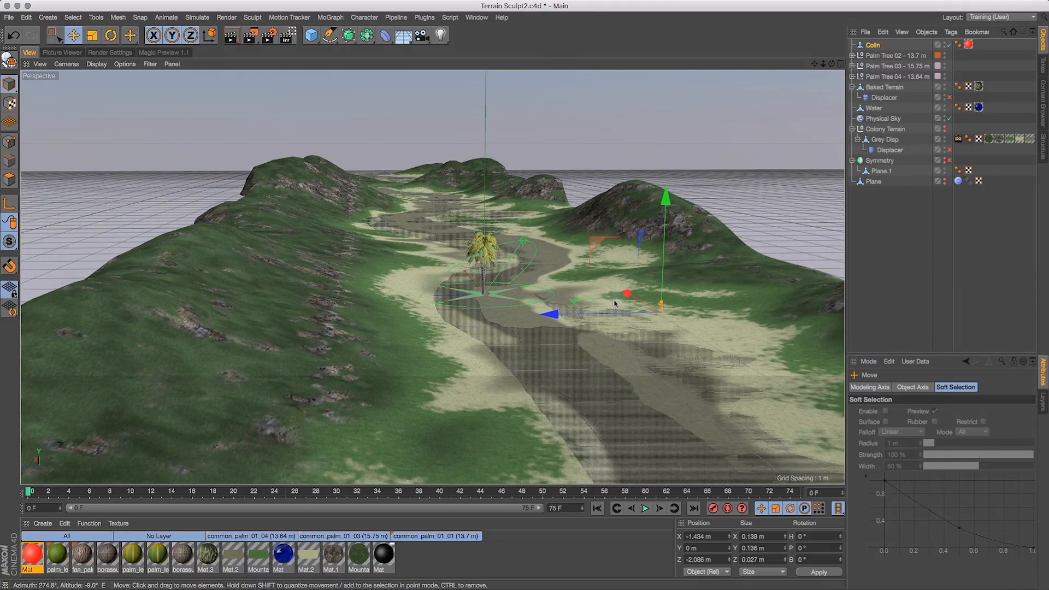
{"action": "left_click", "coordinate": [896, 55]}
{"action": "left_click", "coordinate": [896, 76], "text": "shift"}
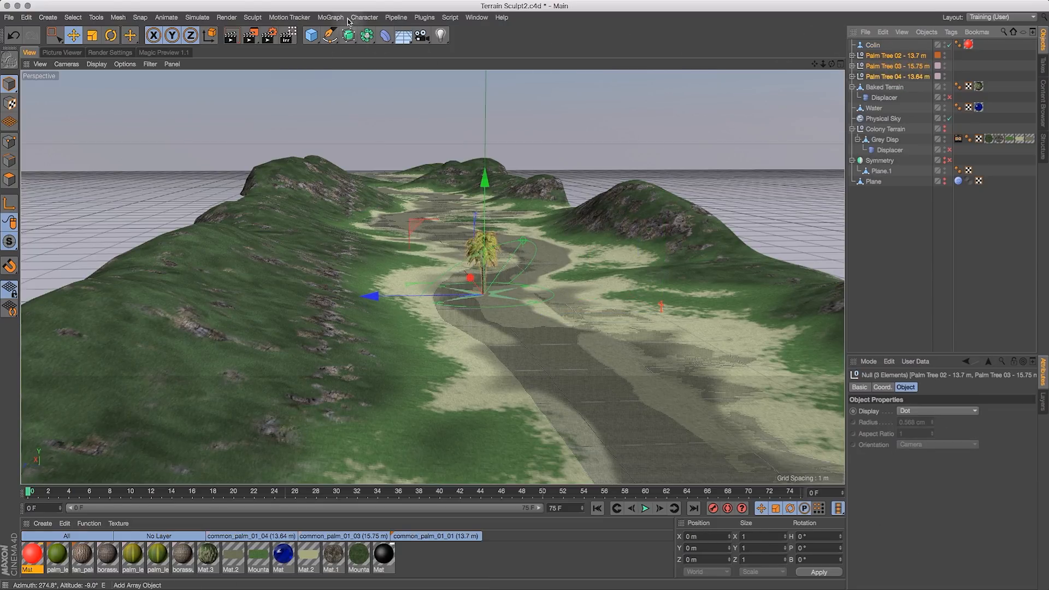
{"action": "left_click", "coordinate": [329, 17]}
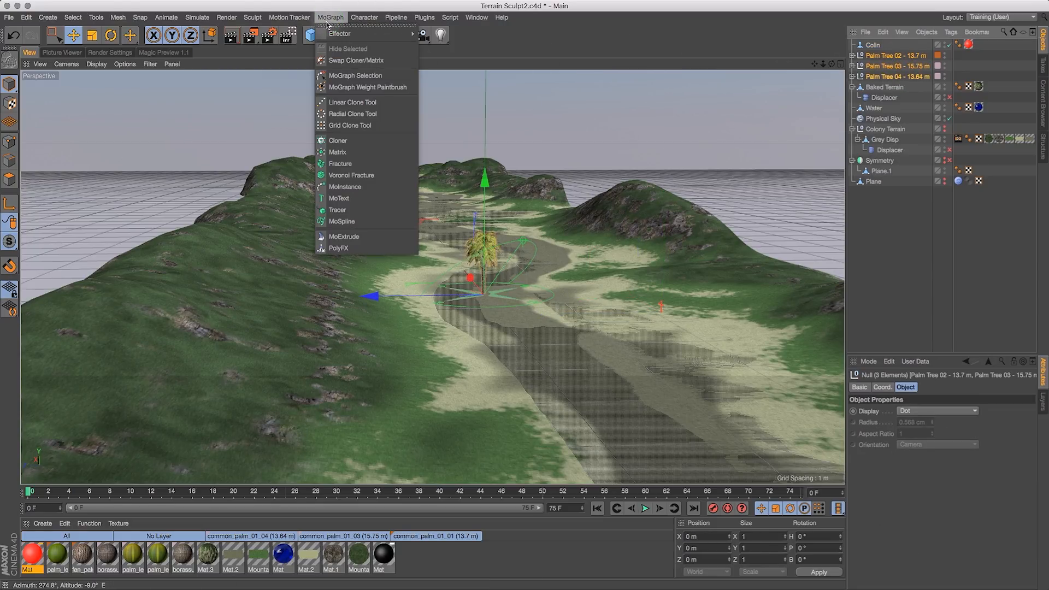
{"action": "left_click", "coordinate": [350, 140]}
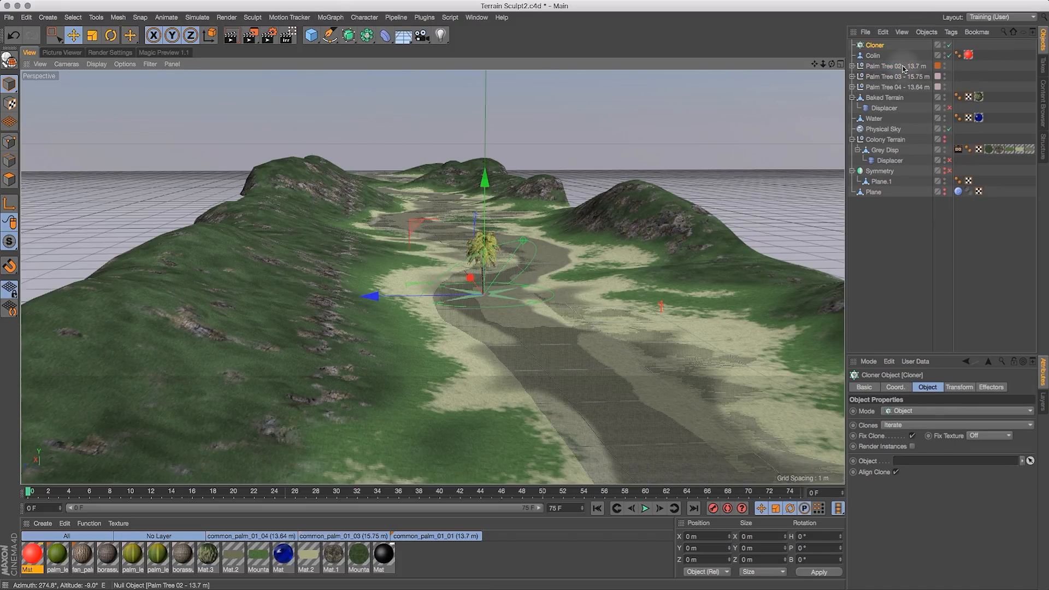
- Place the three palm trees inside the Cloner as its children
{"action": "left_click", "coordinate": [903, 69]}
{"action": "left_click", "coordinate": [895, 89], "text": "shift"}
{"action": "left_click_drag", "start_coordinate": [886, 61], "coordinate": [882, 47]}
{"action": "left_click", "coordinate": [875, 45]}
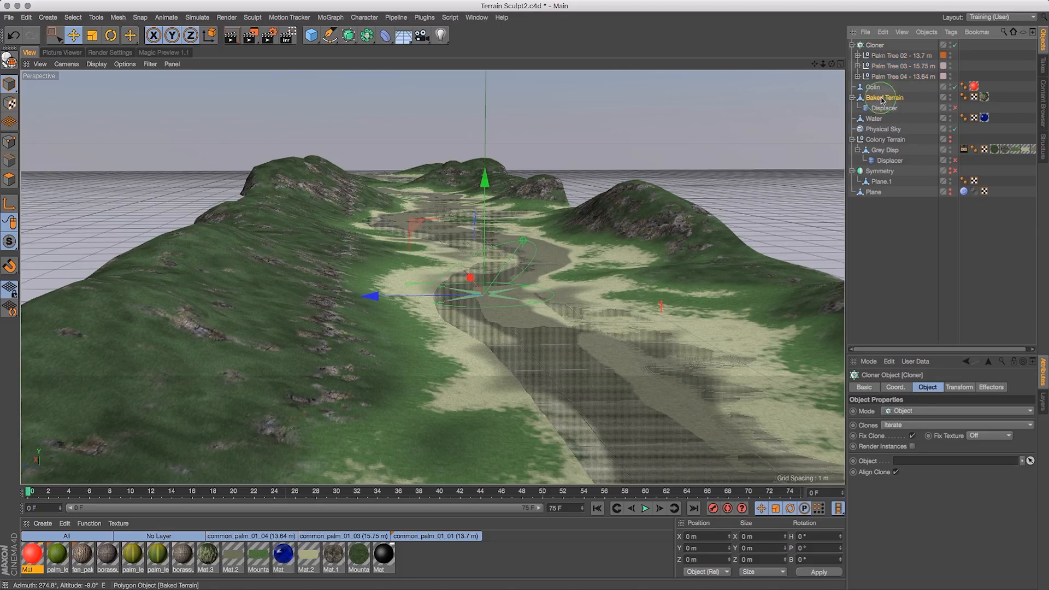
- Assign the Baked Terrain as the Cloner's object so clones spread over its surface
{"action": "left_click_drag", "start_coordinate": [927, 187], "coordinate": [940, 462]}
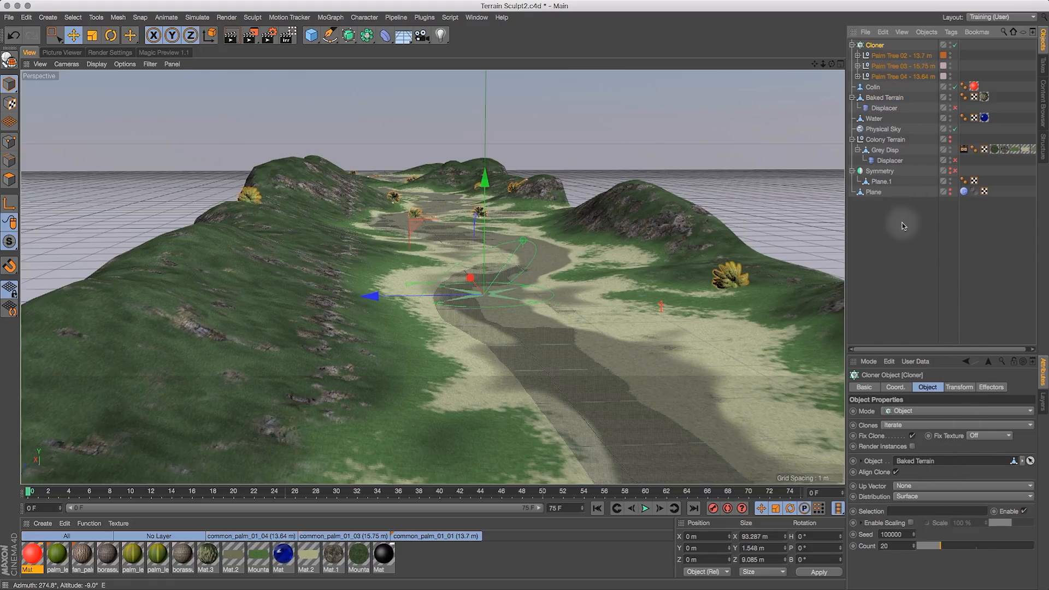
{"action": "mouse_move", "coordinate": [831, 64]}
{"action": "left_mouse_down"}
{"action": "mouse_move", "coordinate": [795, 74]}
{"action": "mouse_move", "coordinate": [814, 71]}
{"action": "left_mouse_up"}
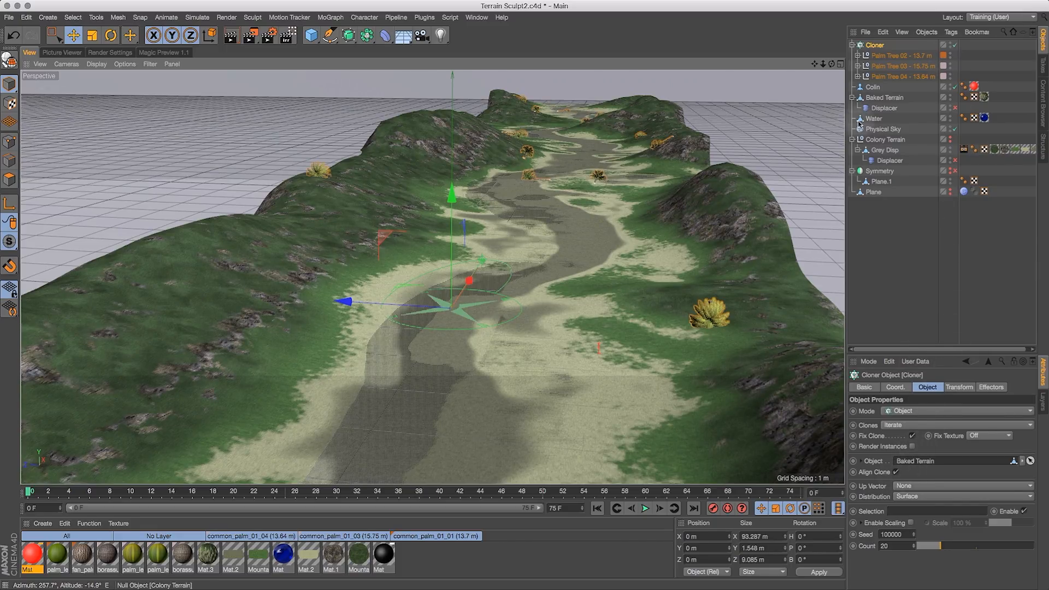
- Set the Cloner's transform pitch rotation to -90° so the palm trees stand upright
{"action": "left_click", "coordinate": [973, 389]}
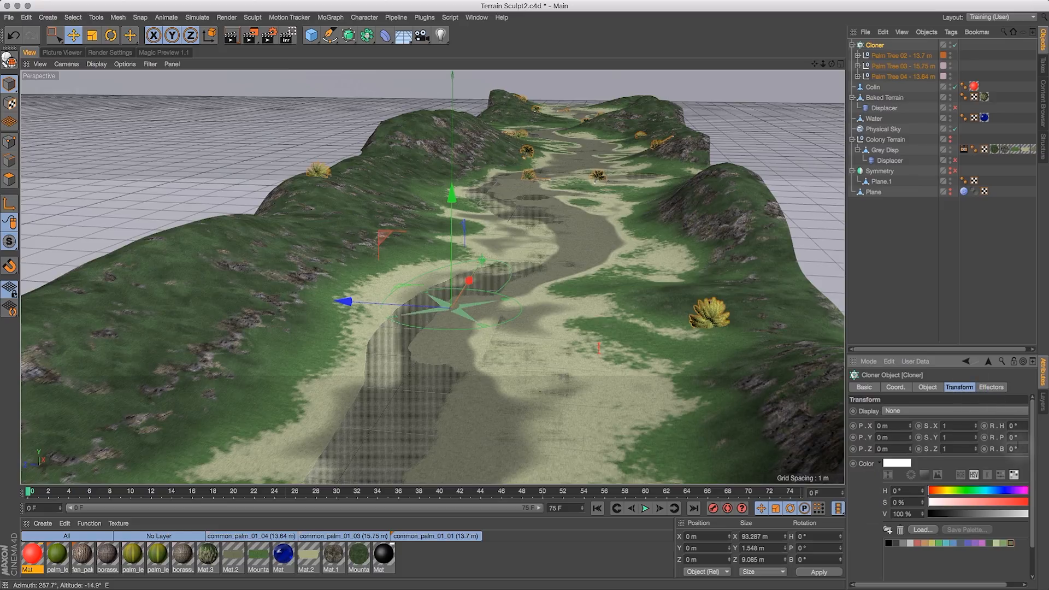
{"action": "left_click_drag", "start_coordinate": [846, 372], "coordinate": [797, 371]}
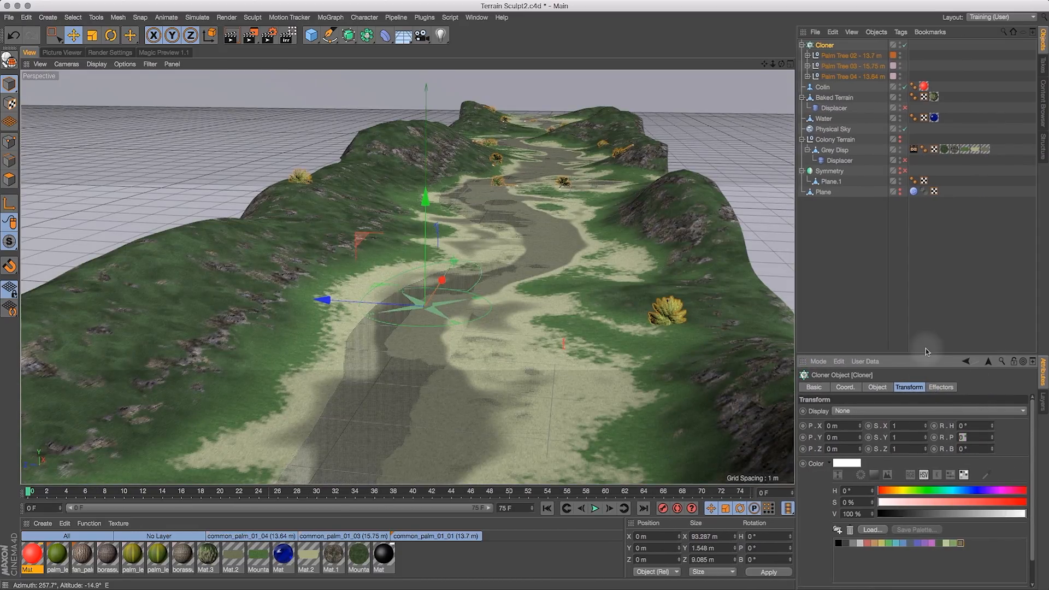
{"action": "type", "text": "90"}
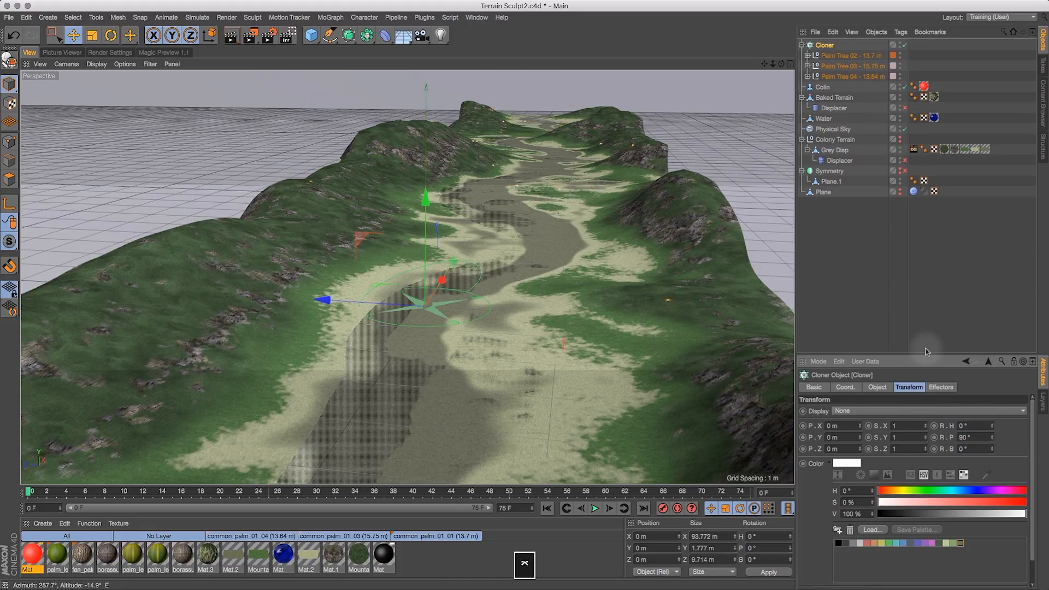
{"action": "double_click", "coordinate": [973, 440]}
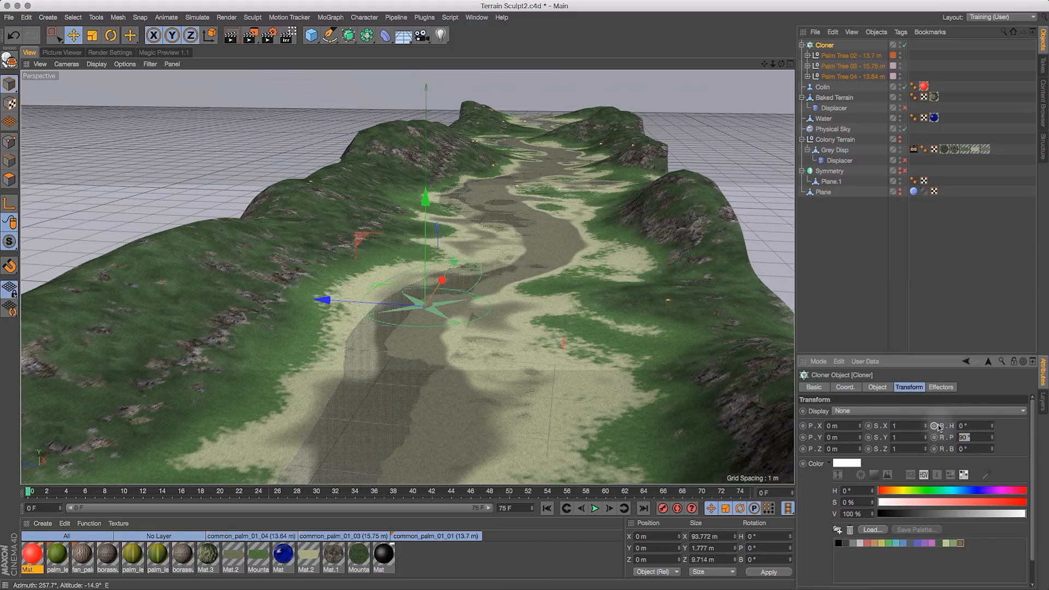
{"action": "type", "text": "-90"}
{"action": "key", "text": "Return"}
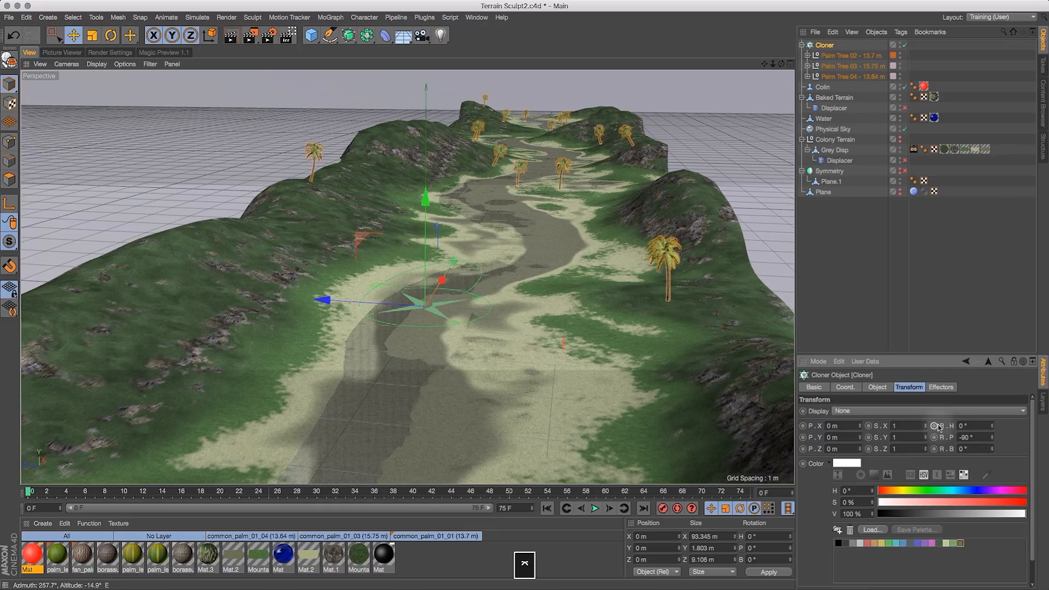
{"action": "left_click_drag", "start_coordinate": [782, 64], "coordinate": [760, 87]}
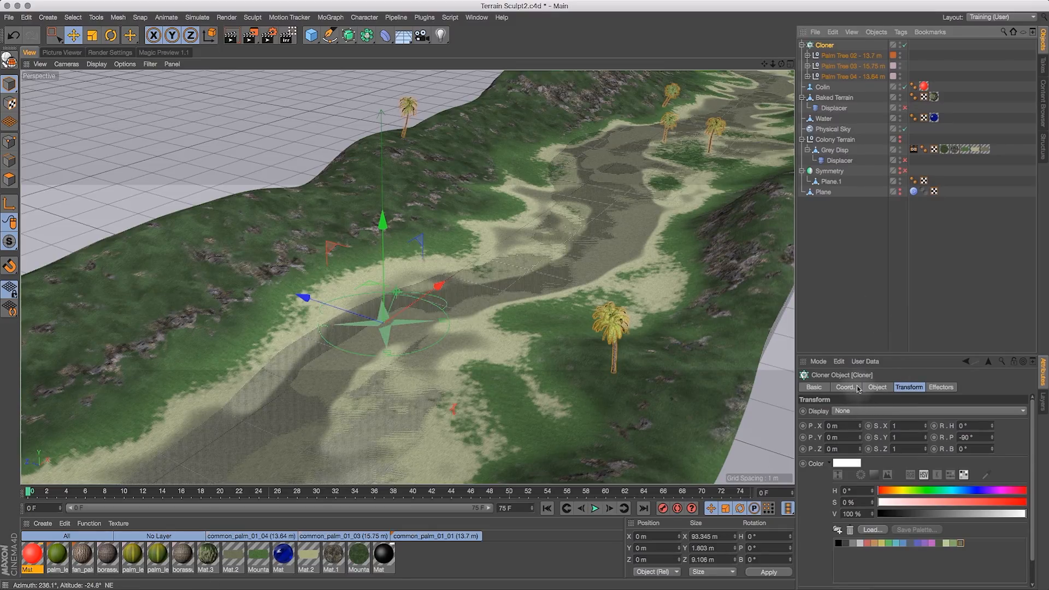
- Switch the viewport display to Gouraud Shading (Lines)
{"action": "left_click", "coordinate": [876, 387]}
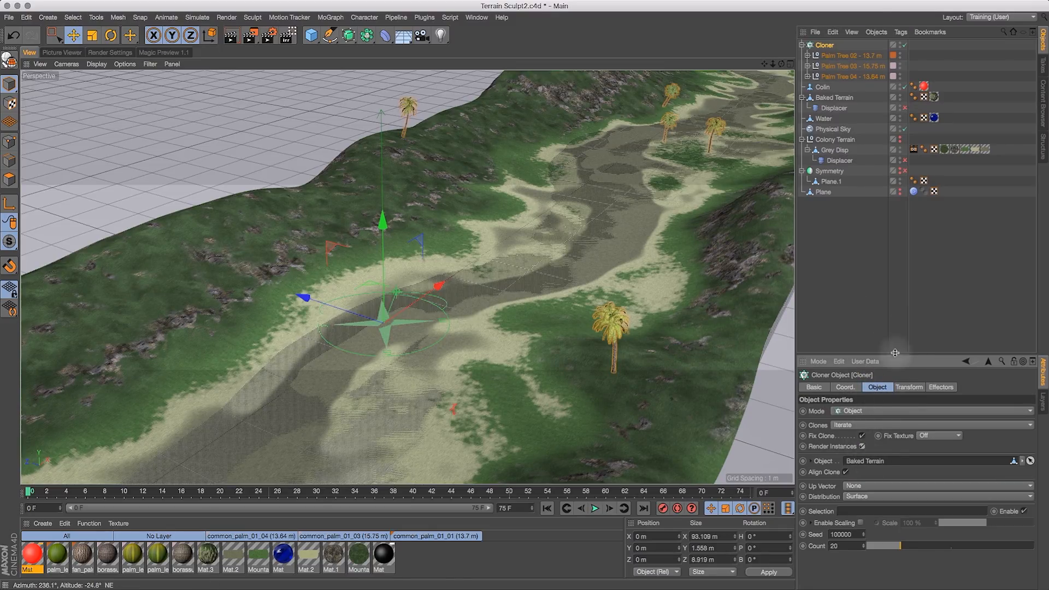
{"action": "left_click_drag", "start_coordinate": [764, 64], "coordinate": [598, 183]}
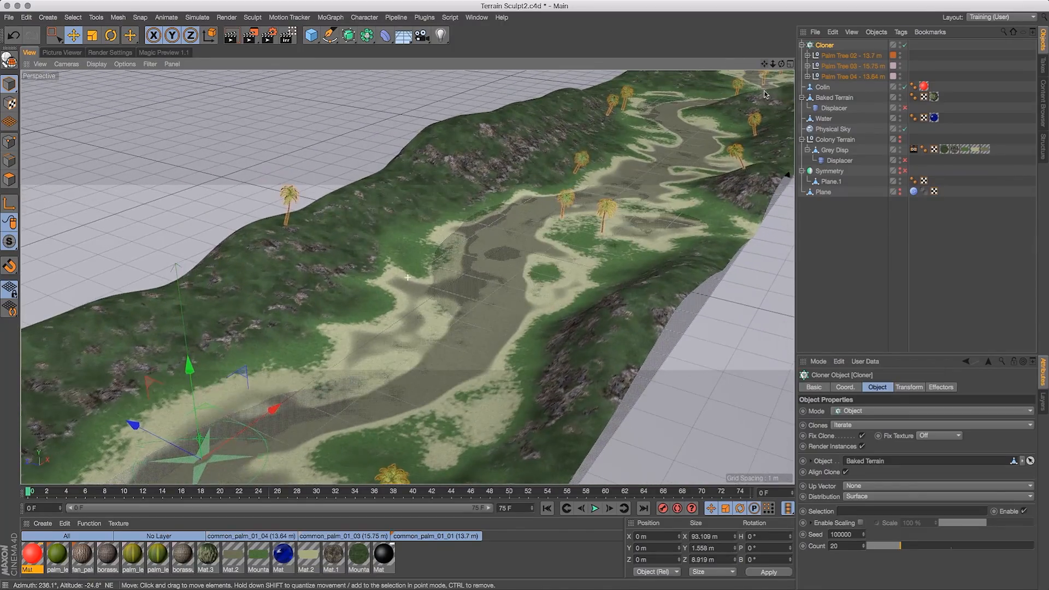
{"action": "left_click_drag", "start_coordinate": [772, 64], "coordinate": [689, 79]}
{"action": "left_click_drag", "start_coordinate": [782, 64], "coordinate": [586, 84]}
{"action": "left_click", "coordinate": [118, 65]}
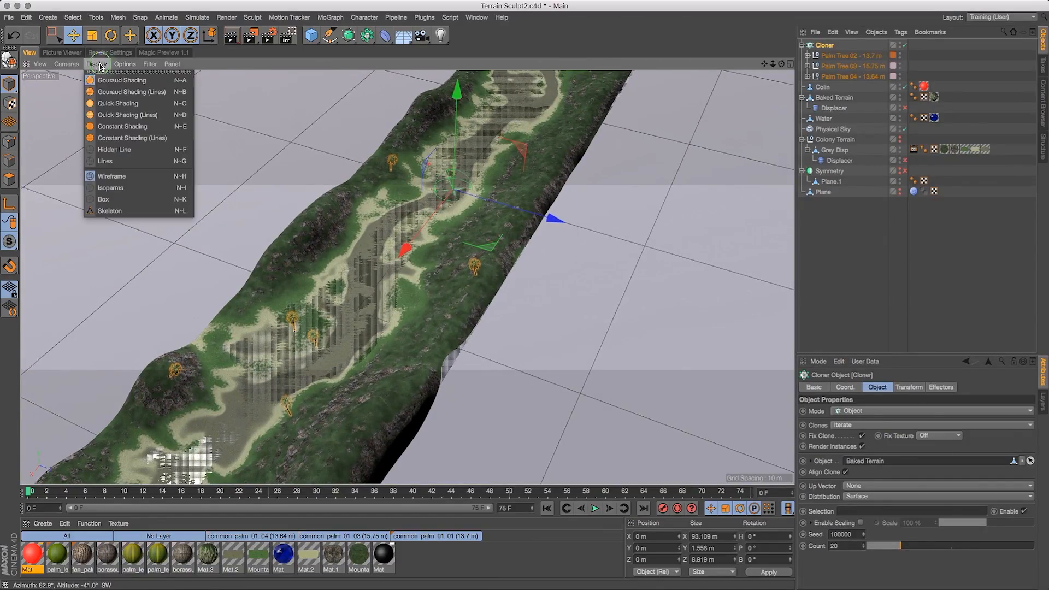
{"action": "left_click", "coordinate": [127, 133]}
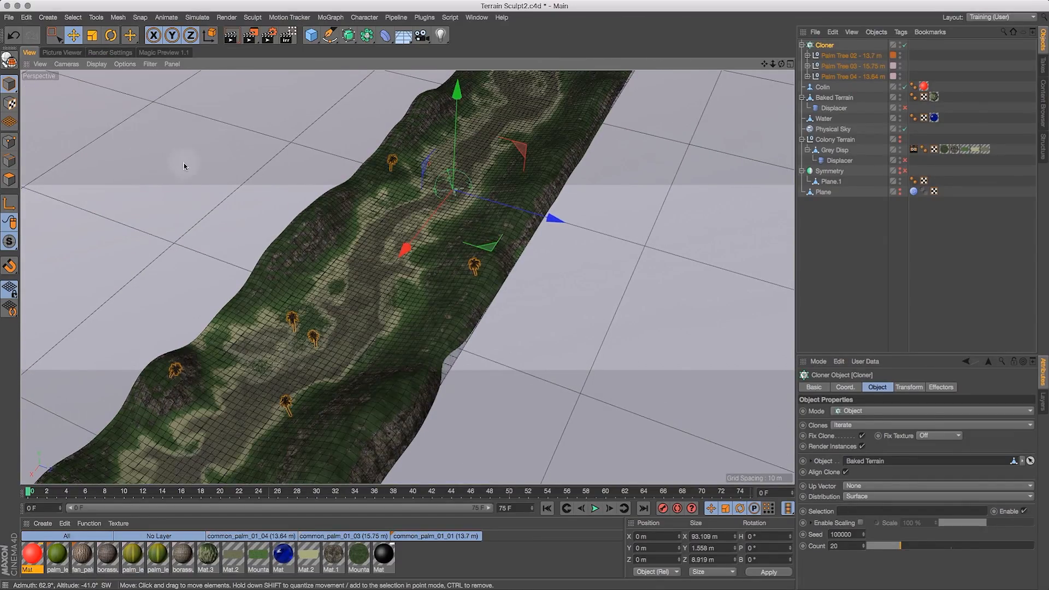
- Select the Baked Terrain in polygon mode and pick the Live Selection tool
{"action": "left_click", "coordinate": [836, 98]}
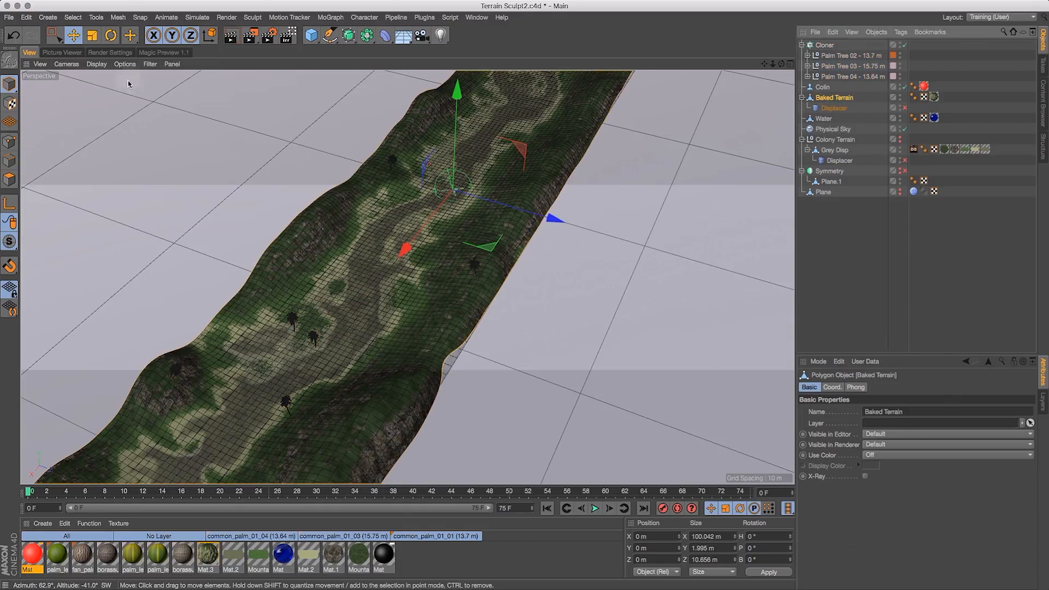
{"action": "left_click", "coordinate": [10, 179]}
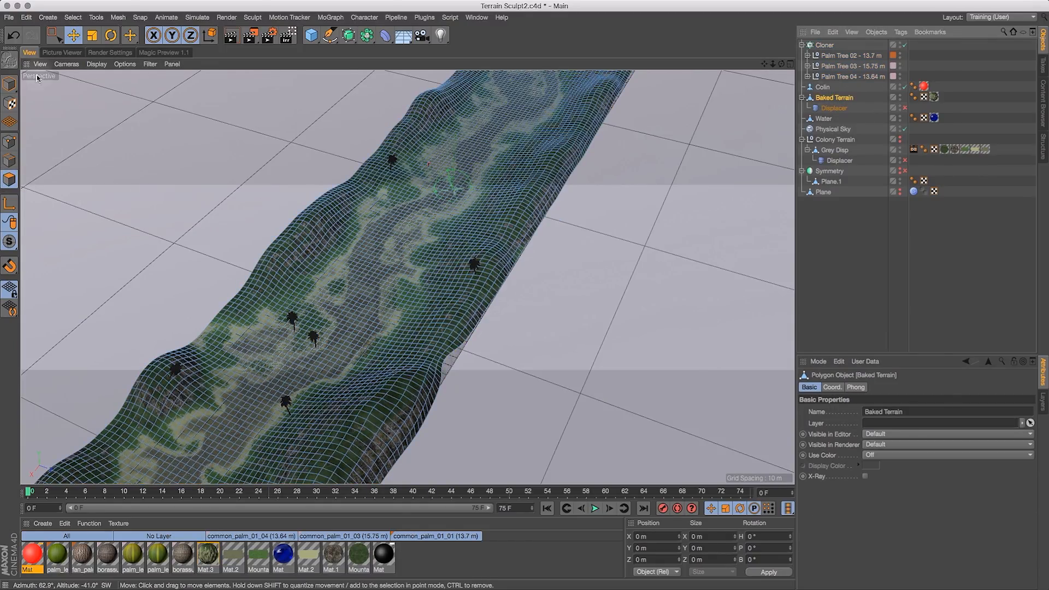
{"action": "left_click_drag", "start_coordinate": [55, 35], "coordinate": [77, 53]}
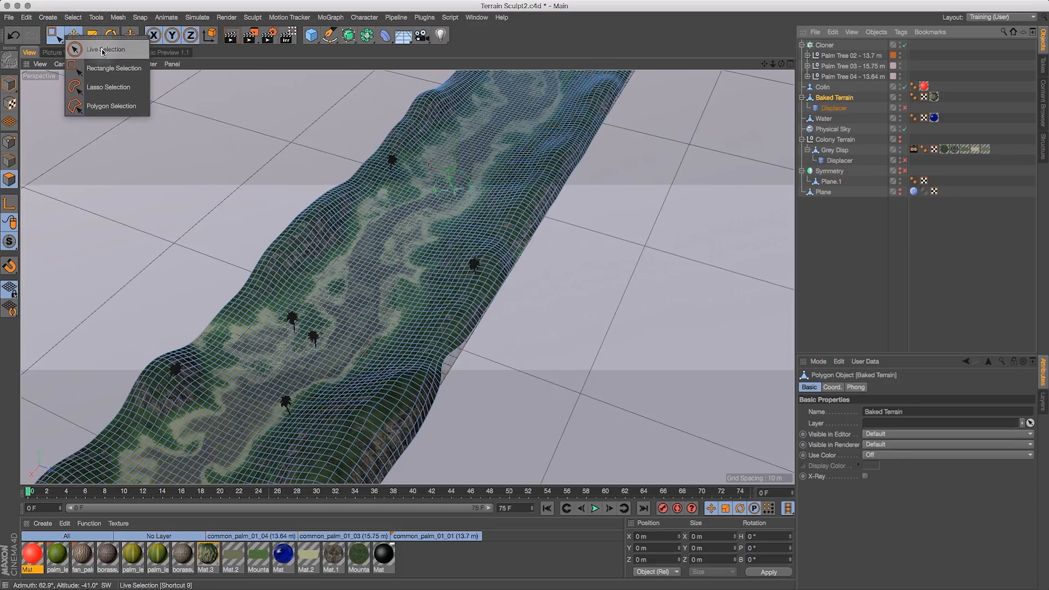
{"action": "left_click", "coordinate": [102, 50]}
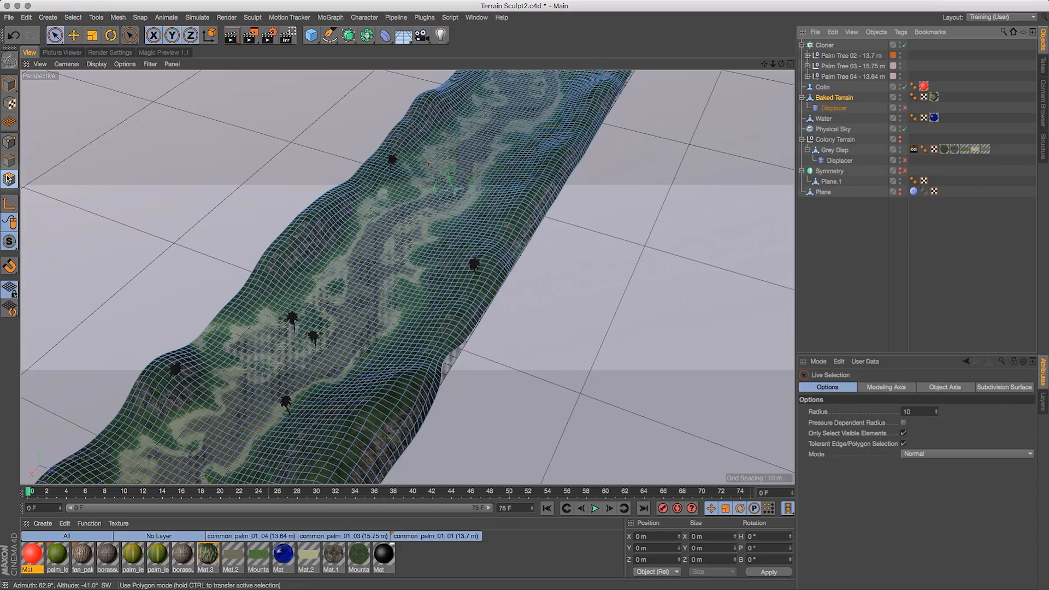
{"action": "left_click_drag", "start_coordinate": [776, 67], "coordinate": [845, 39]}
{"action": "left_click_drag", "start_coordinate": [782, 64], "coordinate": [747, 70]}
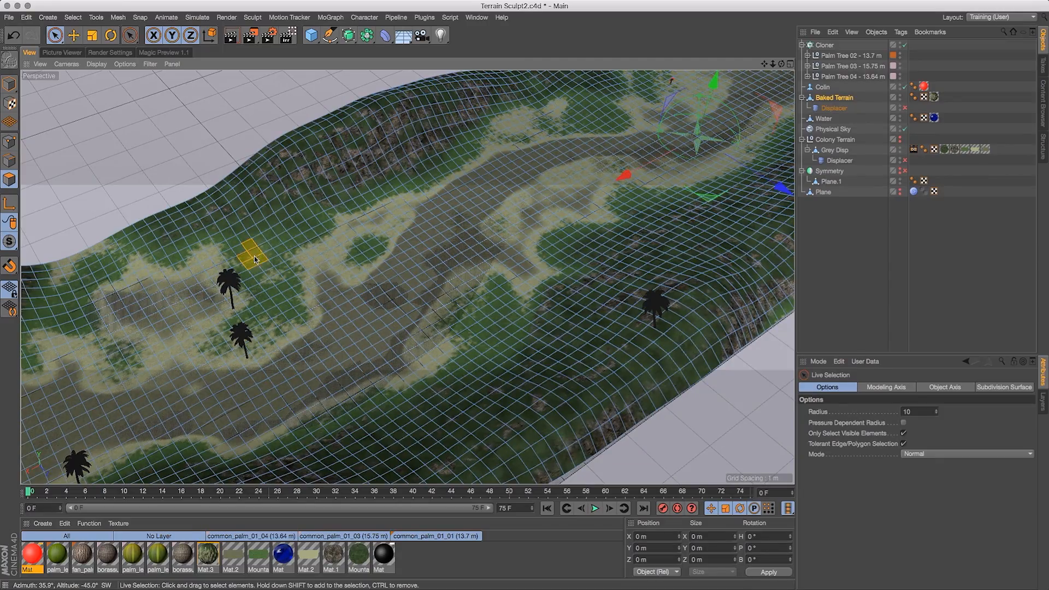
- Select a scattered set of polygons along the Baked Terrain's paths for tree placement
{"action": "left_click_drag", "start_coordinate": [255, 258], "coordinate": [294, 240]}
{"action": "left_click", "coordinate": [173, 254], "text": "shift"}
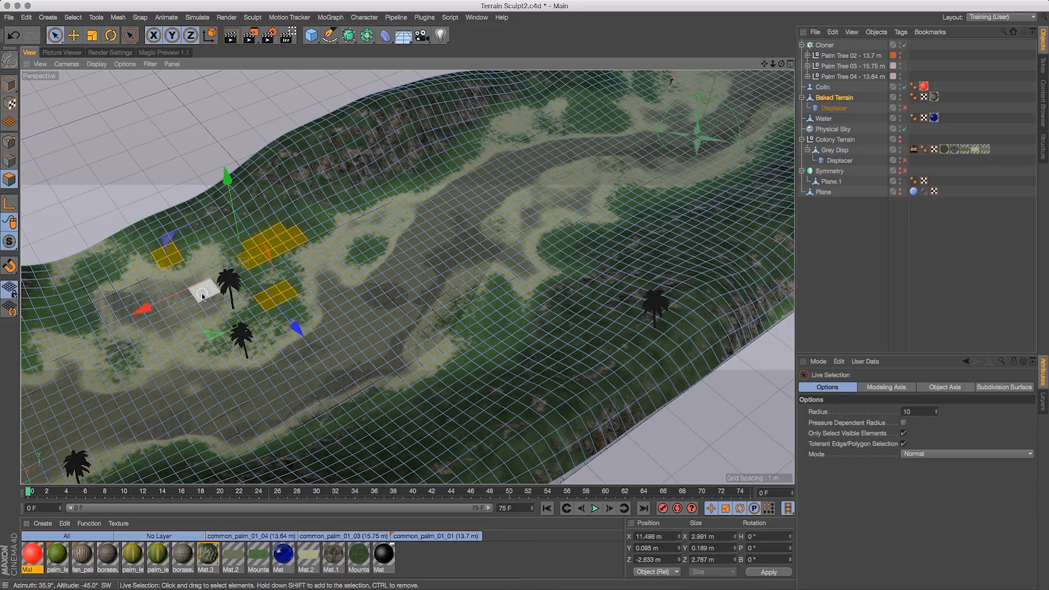
{"action": "key", "text": "super+z"}
{"action": "left_click", "coordinate": [121, 352], "text": "shift"}
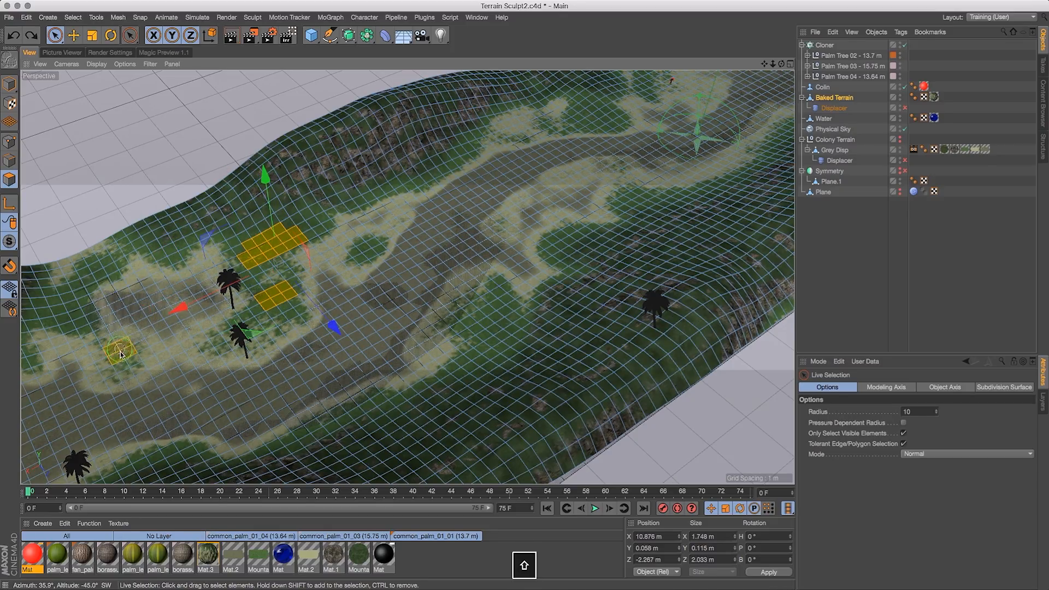
{"action": "left_click", "coordinate": [369, 248], "text": "shift"}
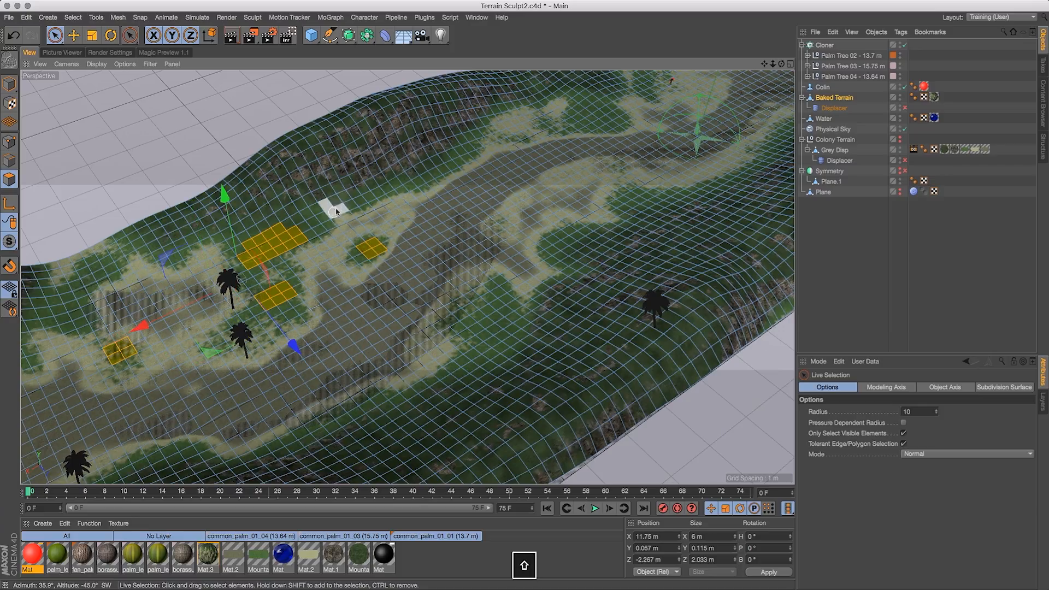
{"action": "left_click", "coordinate": [325, 224], "text": "shift"}
{"action": "left_click", "coordinate": [360, 206], "text": "shift"}
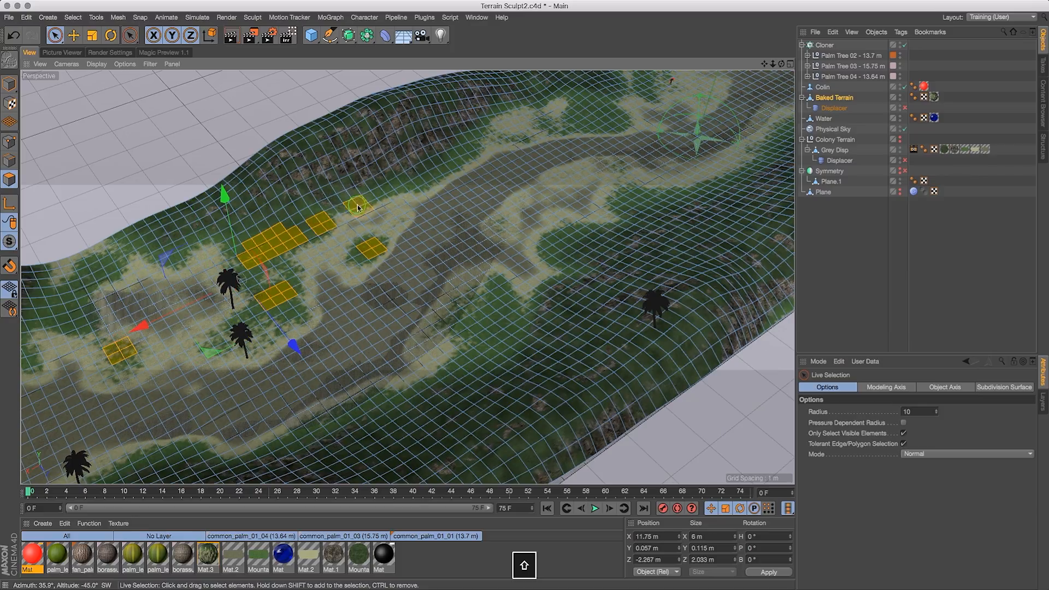
{"action": "left_click", "coordinate": [391, 196], "text": "shift"}
{"action": "left_click", "coordinate": [427, 180], "text": "shift"}
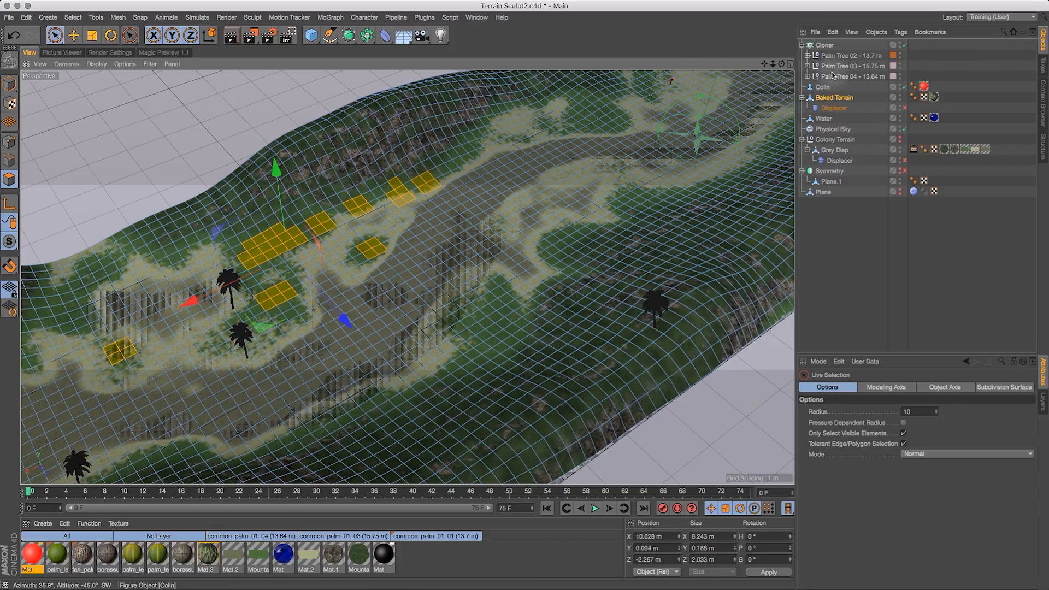
- Save the polygon selection as a selection tag and assign it to the Cloner's Selection field
{"action": "left_click", "coordinate": [73, 17]}
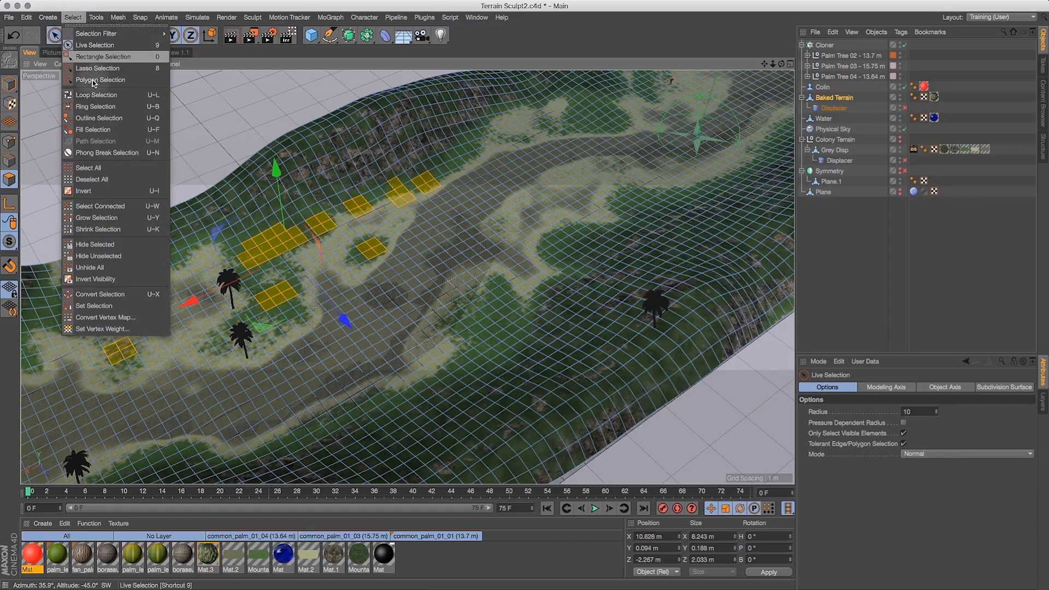
{"action": "left_click", "coordinate": [102, 306]}
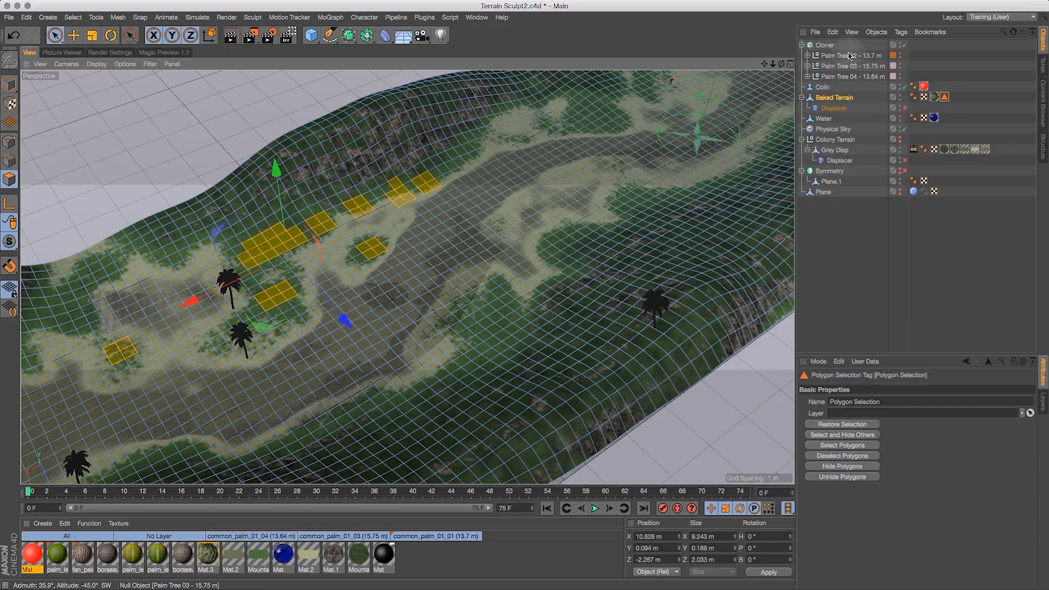
{"action": "left_click", "coordinate": [825, 45]}
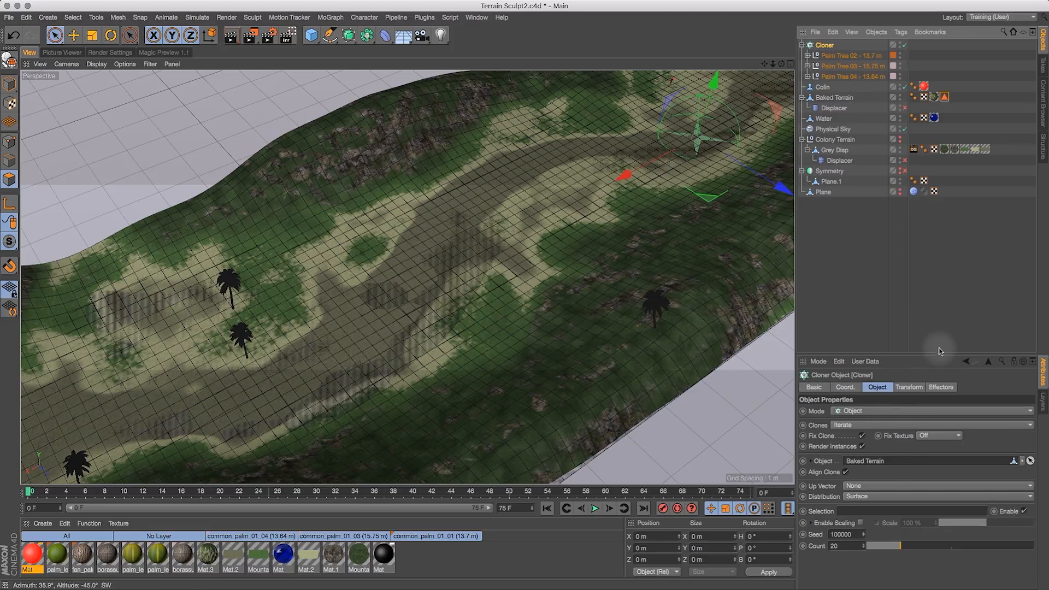
{"action": "left_click_drag", "start_coordinate": [945, 97], "coordinate": [870, 512]}
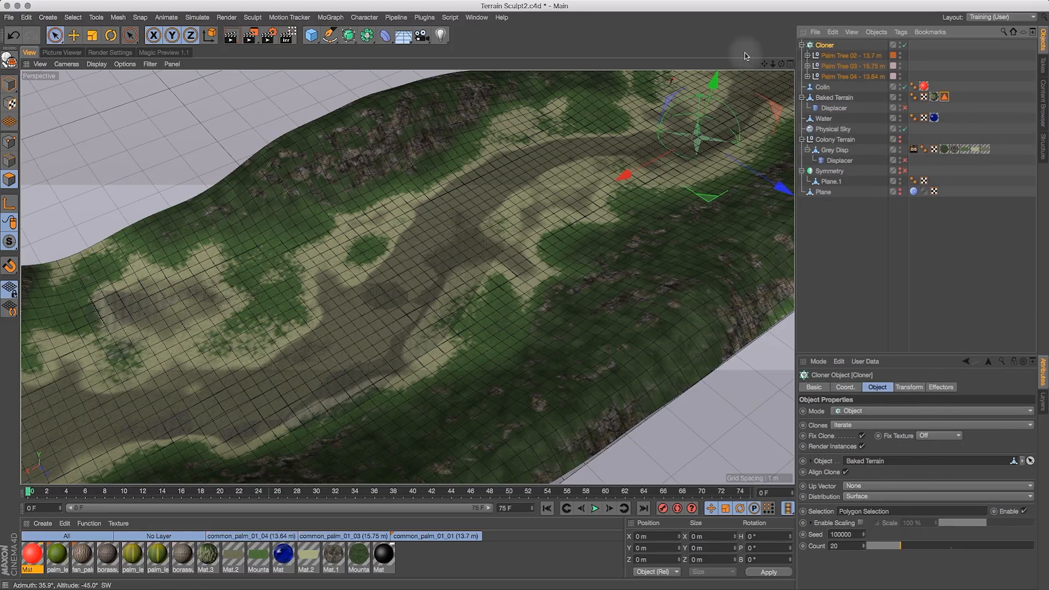
- Raise the Cloner's clone count to 23
{"action": "left_click_drag", "start_coordinate": [779, 60], "coordinate": [691, 169]}
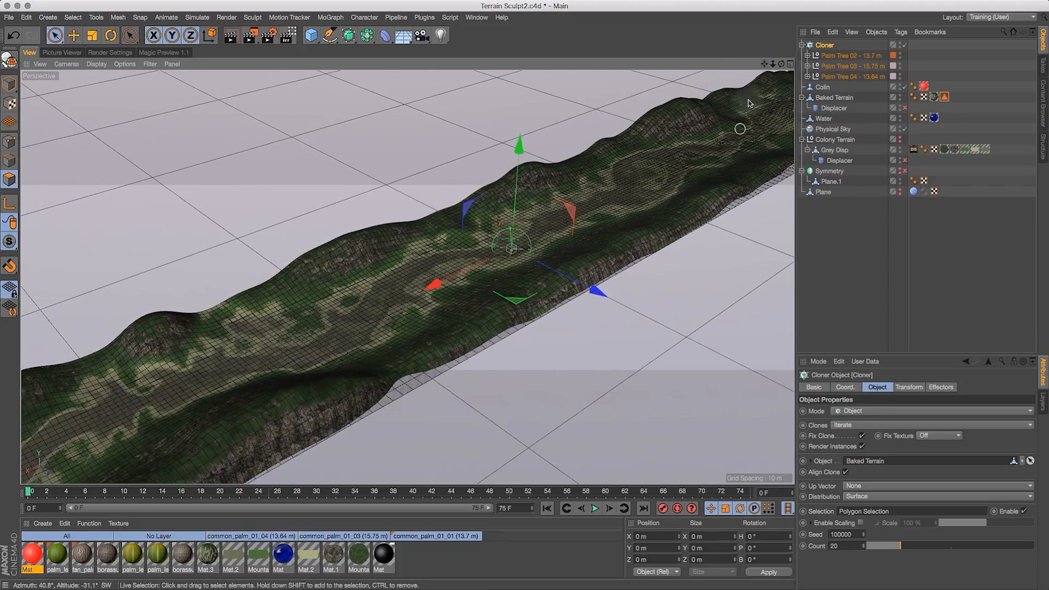
{"action": "left_click_drag", "start_coordinate": [775, 64], "coordinate": [777, 65]}
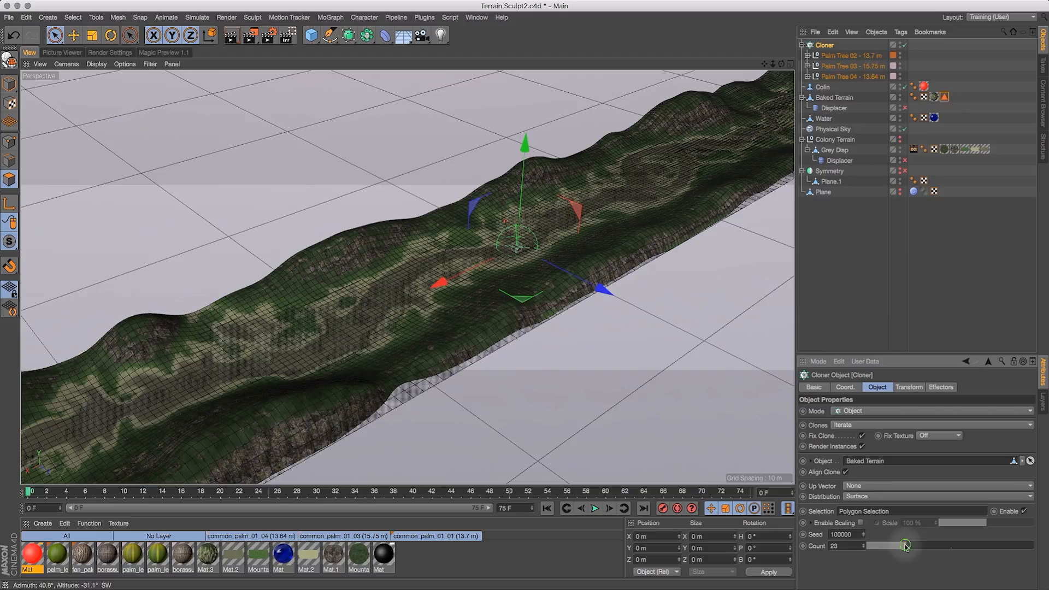
- Set the Cloner's clone count to 10000
{"action": "left_click_drag", "start_coordinate": [905, 546], "coordinate": [990, 545]}
{"action": "left_click_drag", "start_coordinate": [852, 547], "coordinate": [801, 549]}
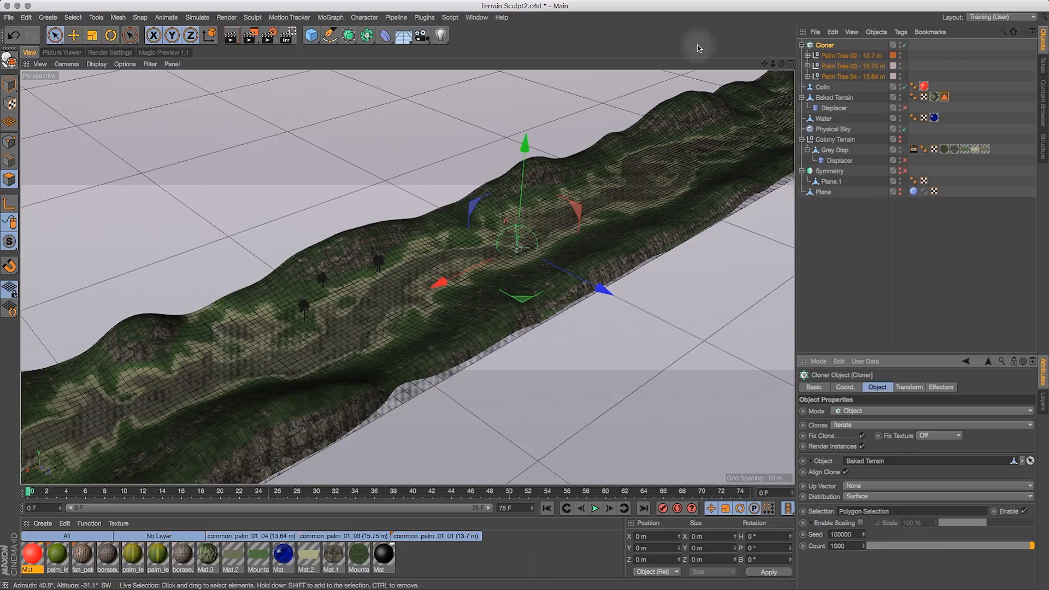
{"action": "left_click_drag", "start_coordinate": [781, 64], "coordinate": [855, 28]}
{"action": "mouse_move", "coordinate": [781, 65]}
{"action": "left_mouse_down"}
{"action": "mouse_move", "coordinate": [773, 79]}
{"action": "mouse_move", "coordinate": [762, 65]}
{"action": "left_mouse_up"}
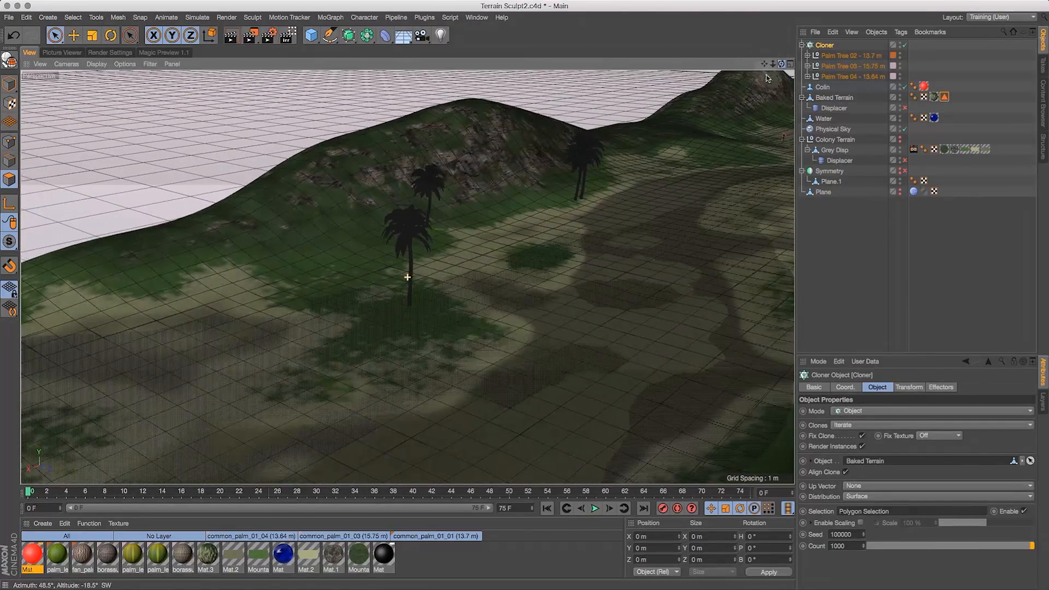
{"action": "left_click", "coordinate": [864, 534]}
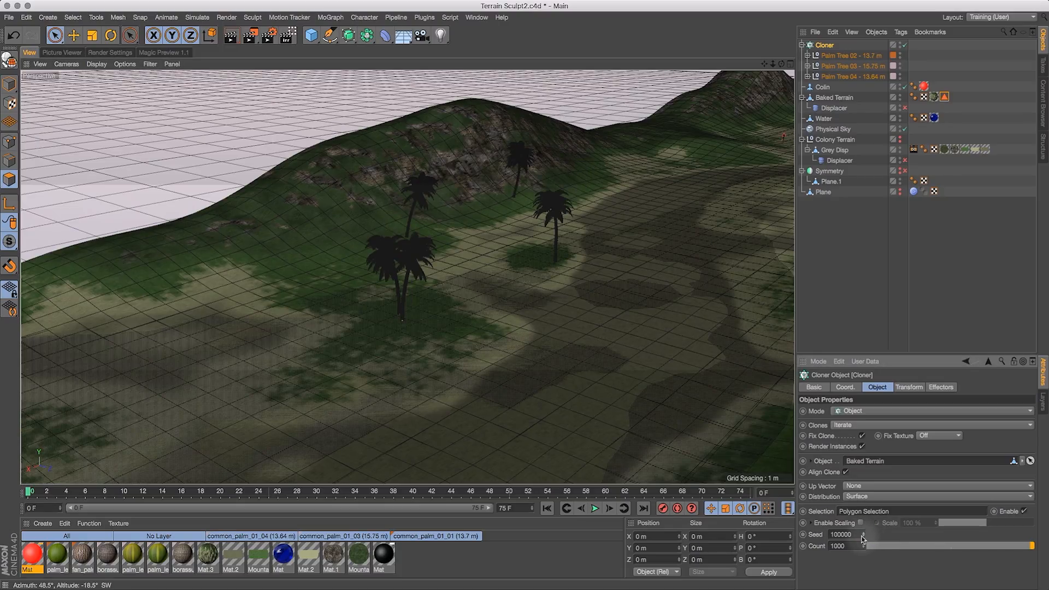
{"action": "double_click", "coordinate": [853, 546]}
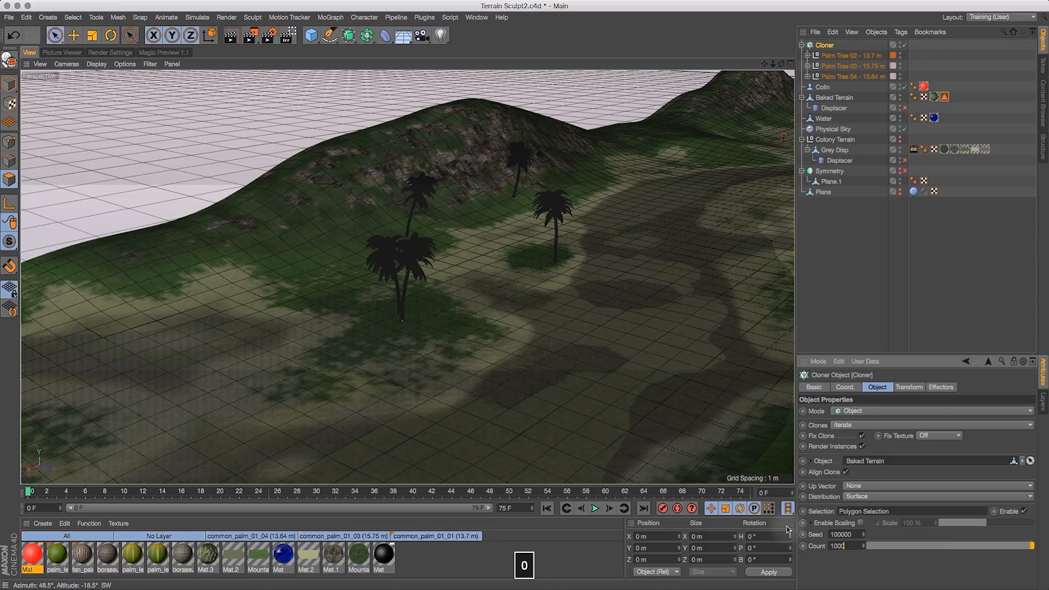
{"action": "key", "text": "Return"}
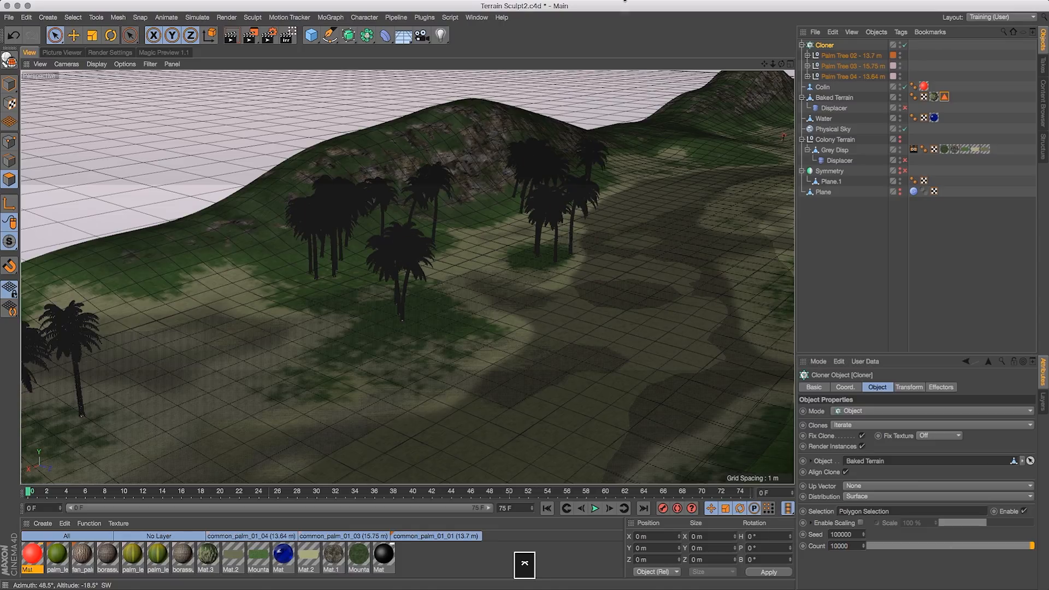
- Set the Cloner's Clones mode to Random
{"action": "left_click_drag", "start_coordinate": [781, 63], "coordinate": [826, 137]}
{"action": "left_click", "coordinate": [825, 48]}
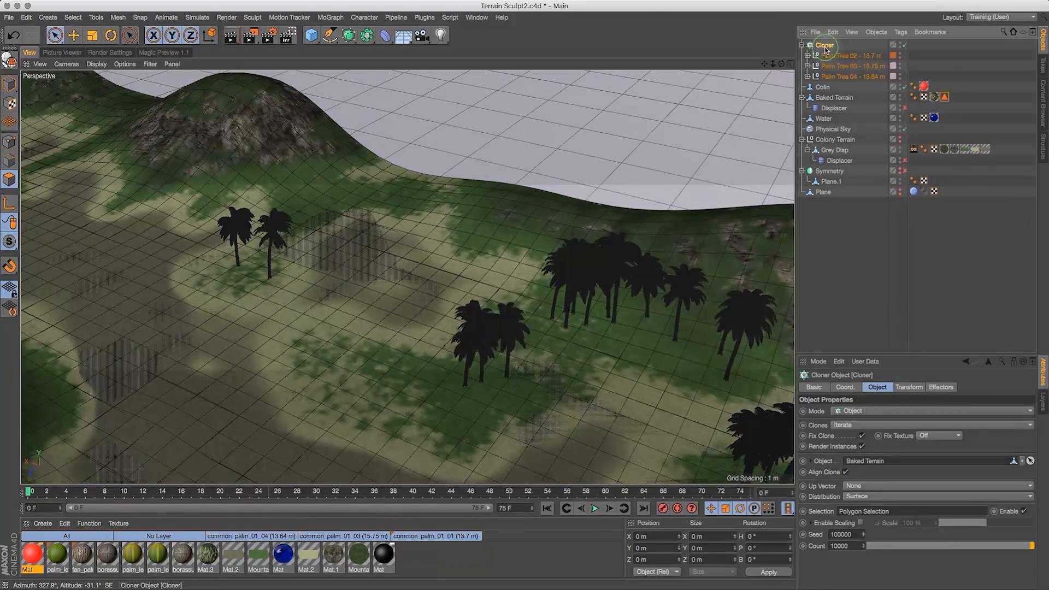
{"action": "left_click", "coordinate": [856, 425]}
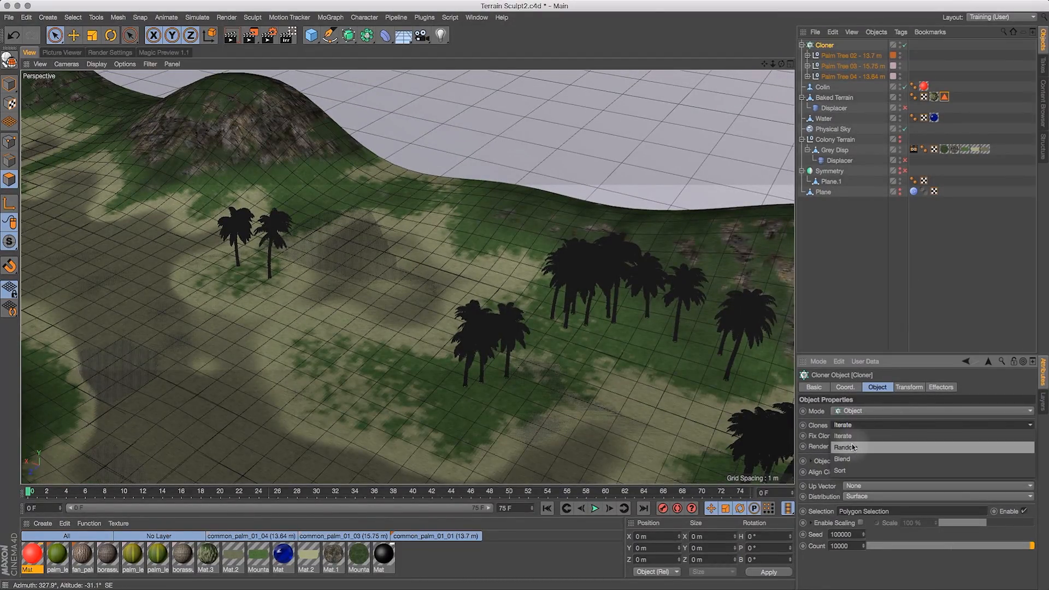
{"action": "left_click", "coordinate": [852, 444]}
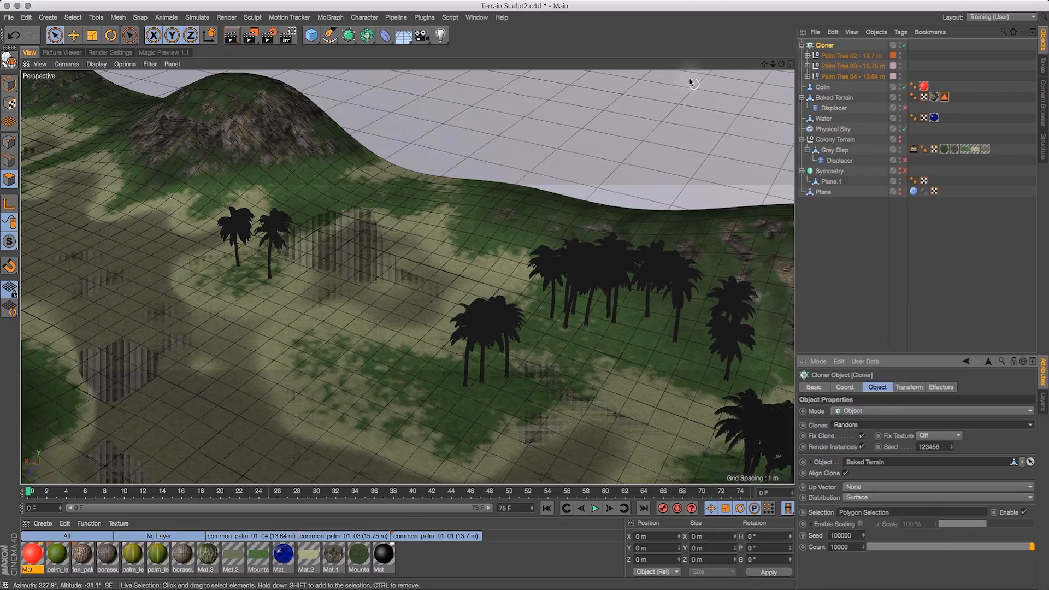
- Switch the viewport display to a textured shading mode so the palm trees show their materials
{"action": "left_click_drag", "start_coordinate": [781, 64], "coordinate": [892, 55]}
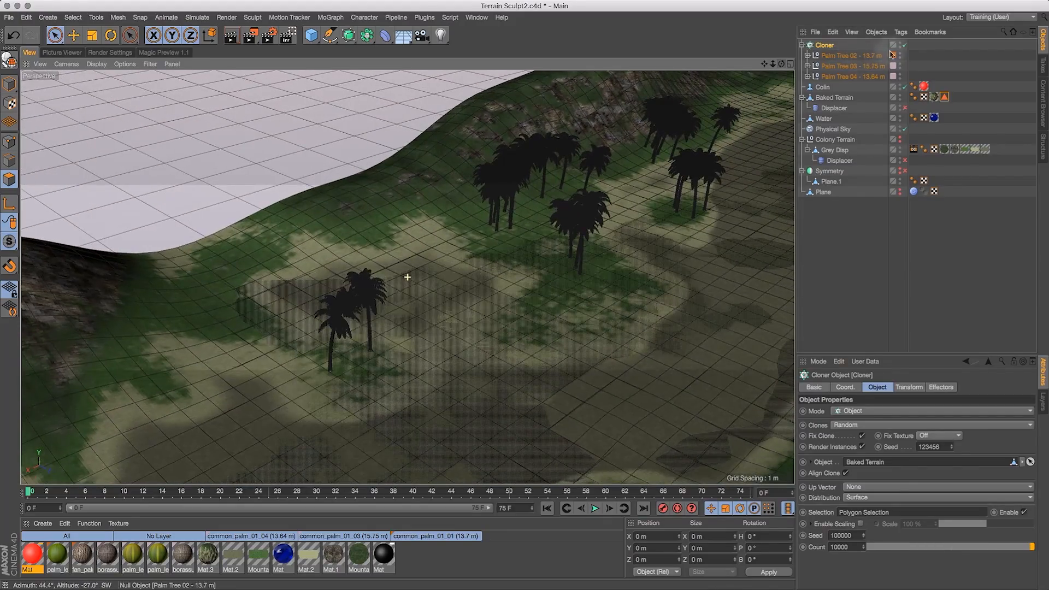
{"action": "left_click", "coordinate": [78, 65]}
{"action": "mouse_move", "coordinate": [101, 67]}
{"action": "left_click", "coordinate": [107, 103]}
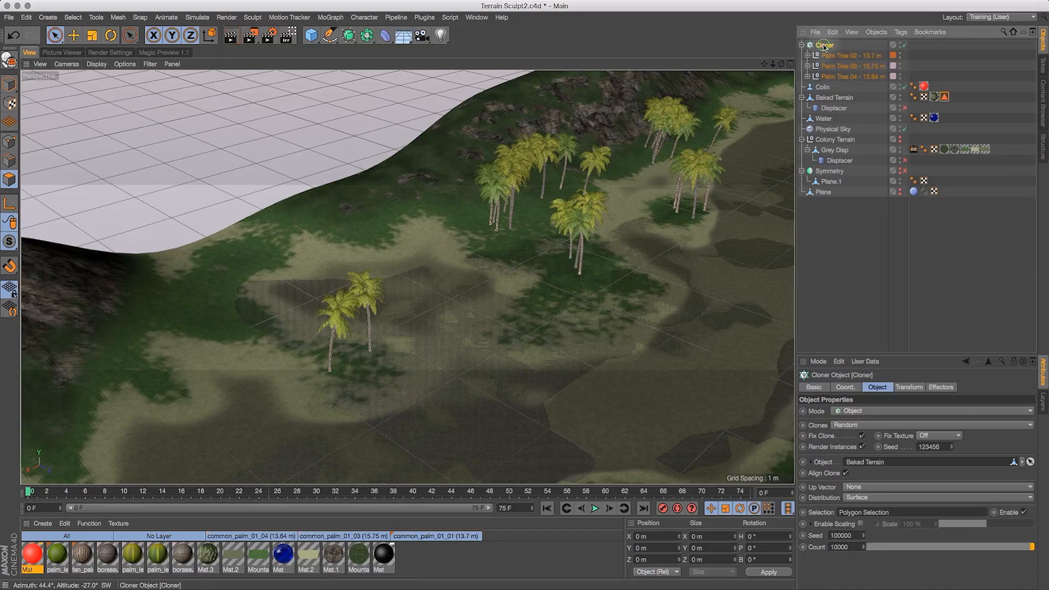
- Add a Random effector to the Cloner
{"action": "left_click", "coordinate": [327, 15]}
{"action": "mouse_move", "coordinate": [339, 33]}
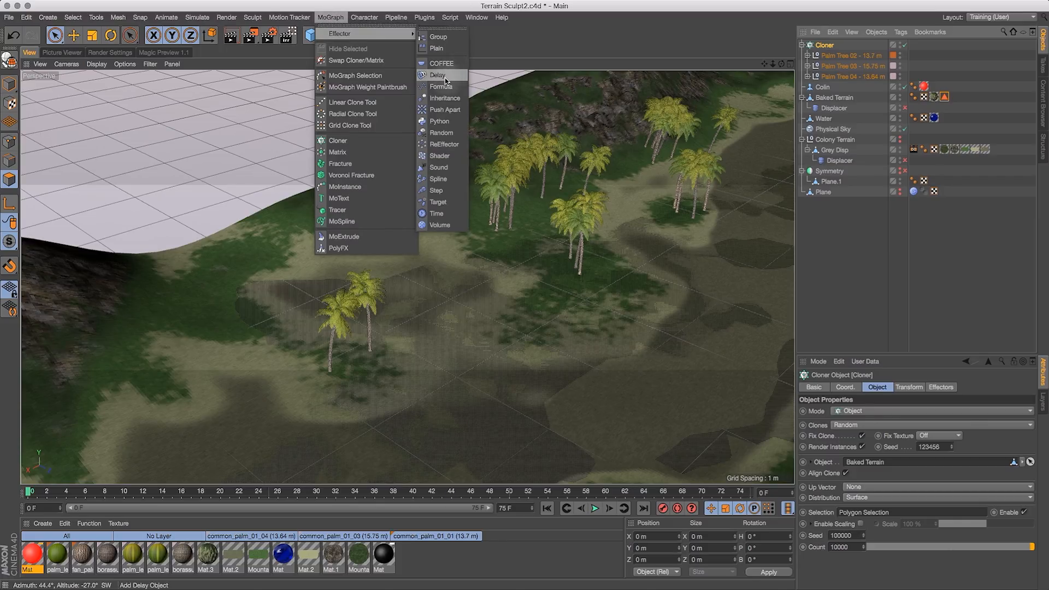
{"action": "left_click", "coordinate": [440, 133]}
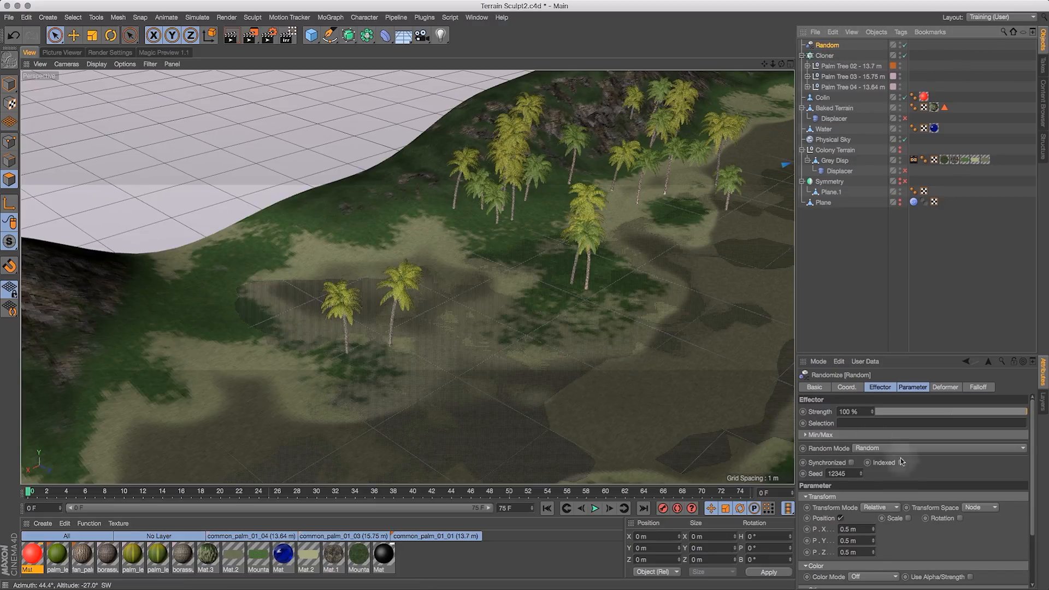
- In the Random effector's parameters, disable Position, enable uniform Scale and set Scale to 0.2
{"action": "left_click", "coordinate": [894, 389], "text": "shift"}
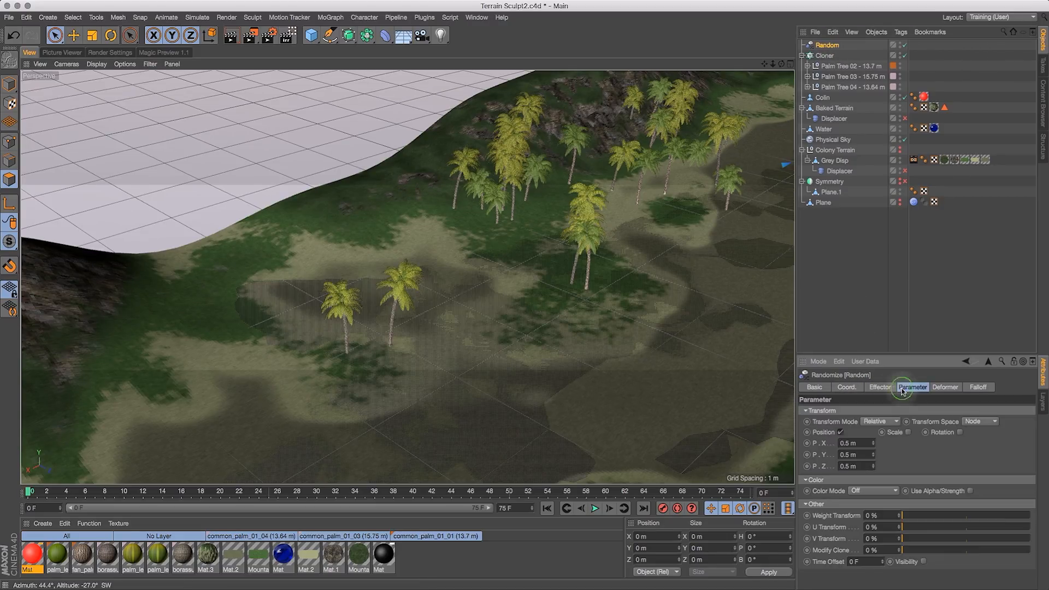
{"action": "left_click", "coordinate": [841, 432]}
{"action": "left_click", "coordinate": [884, 432]}
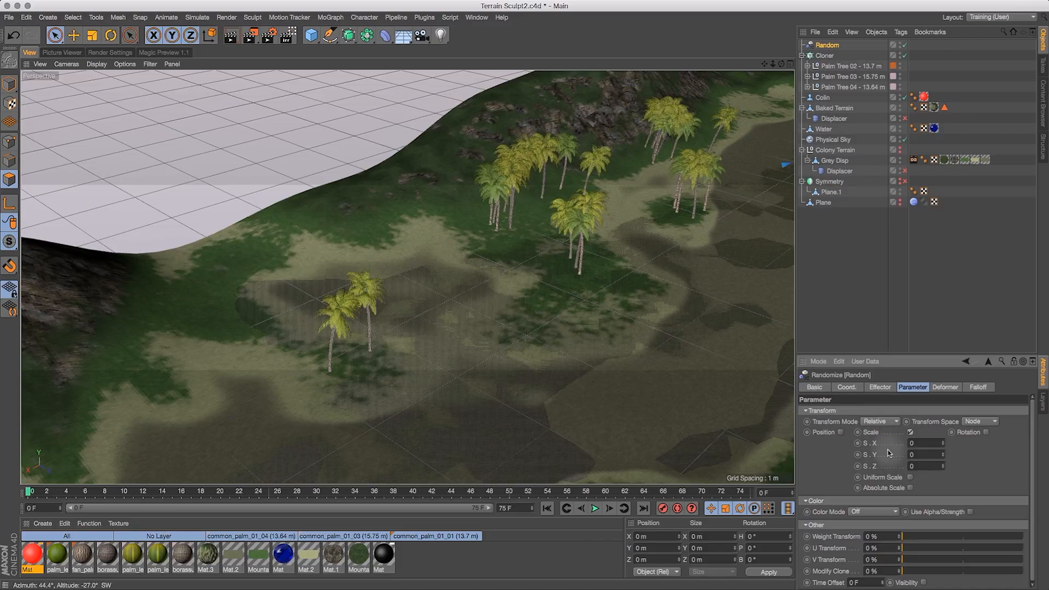
{"action": "left_click", "coordinate": [910, 477]}
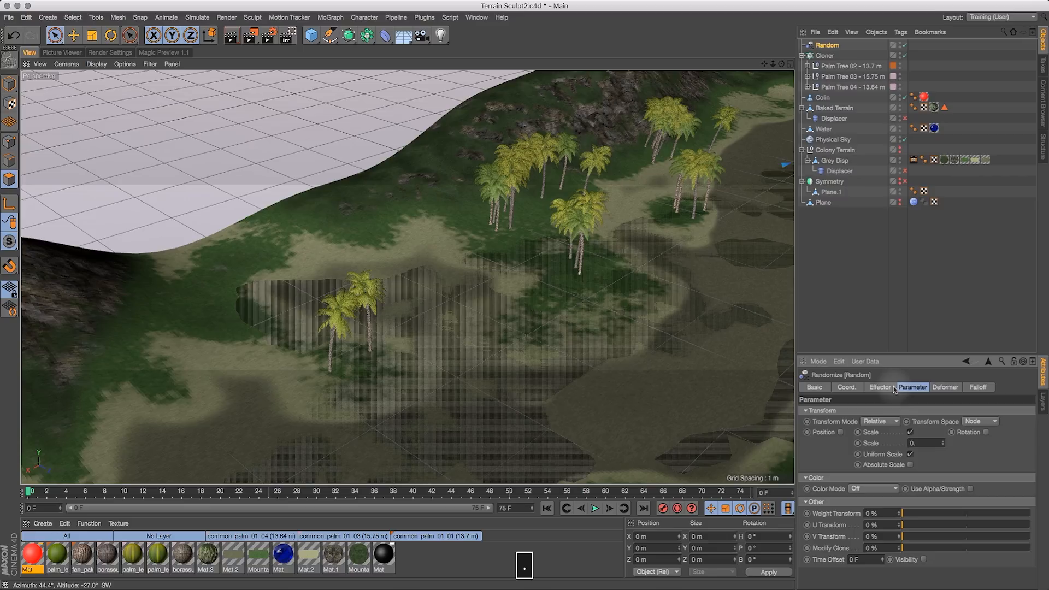
{"action": "type", "text": "0.2"}
{"action": "key", "text": "Return"}
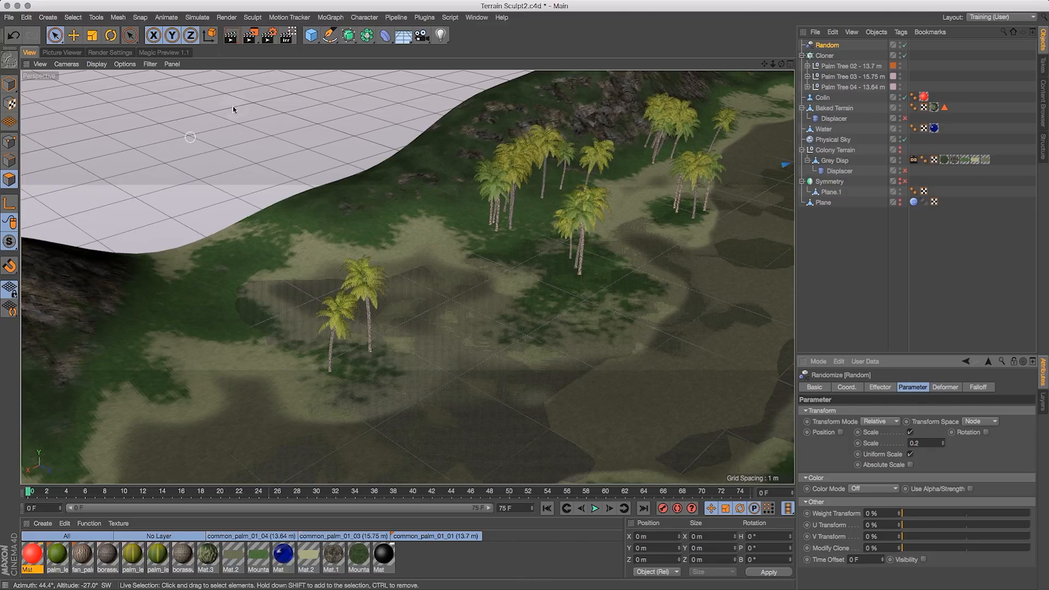
- Enable Rotation in the Random effector and set R.H to 300°
{"action": "left_click_drag", "start_coordinate": [782, 64], "coordinate": [795, 325]}
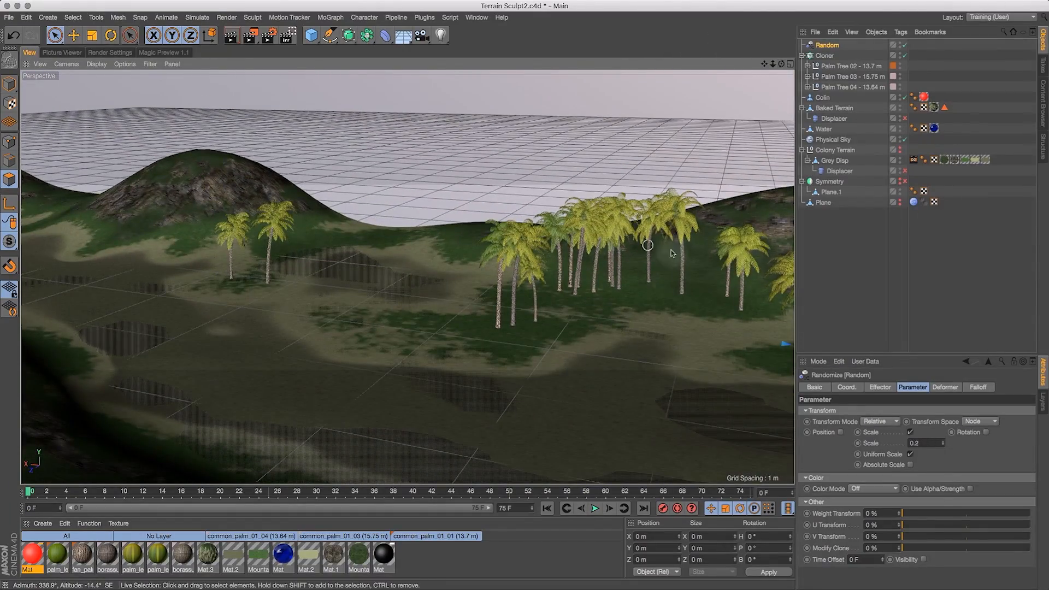
{"action": "left_click", "coordinate": [987, 433]}
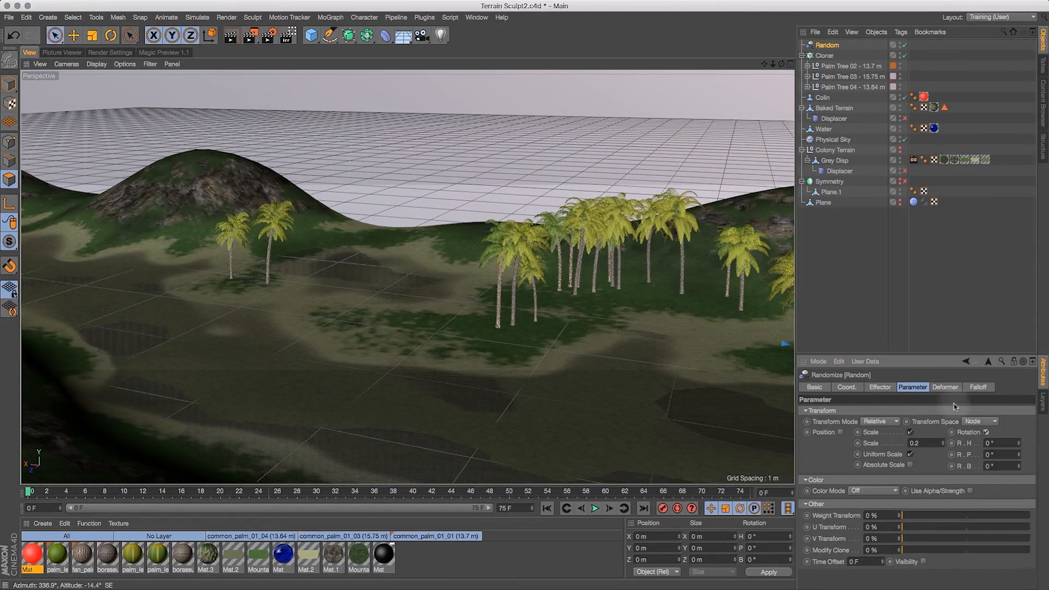
{"action": "left_click", "coordinate": [1003, 444]}
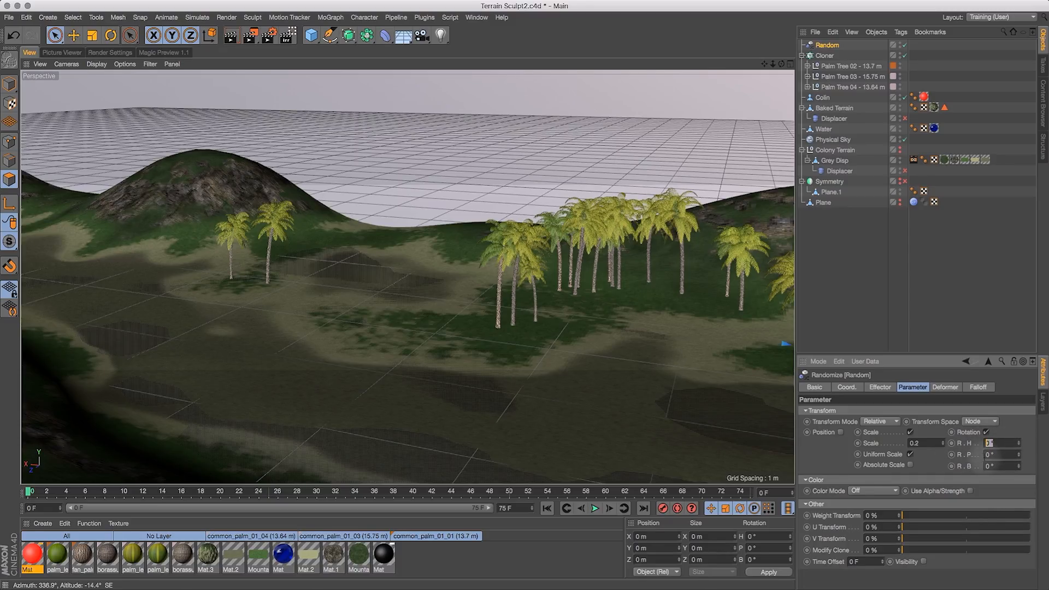
{"action": "key", "text": "Return"}
{"action": "key", "text": "Tab"}
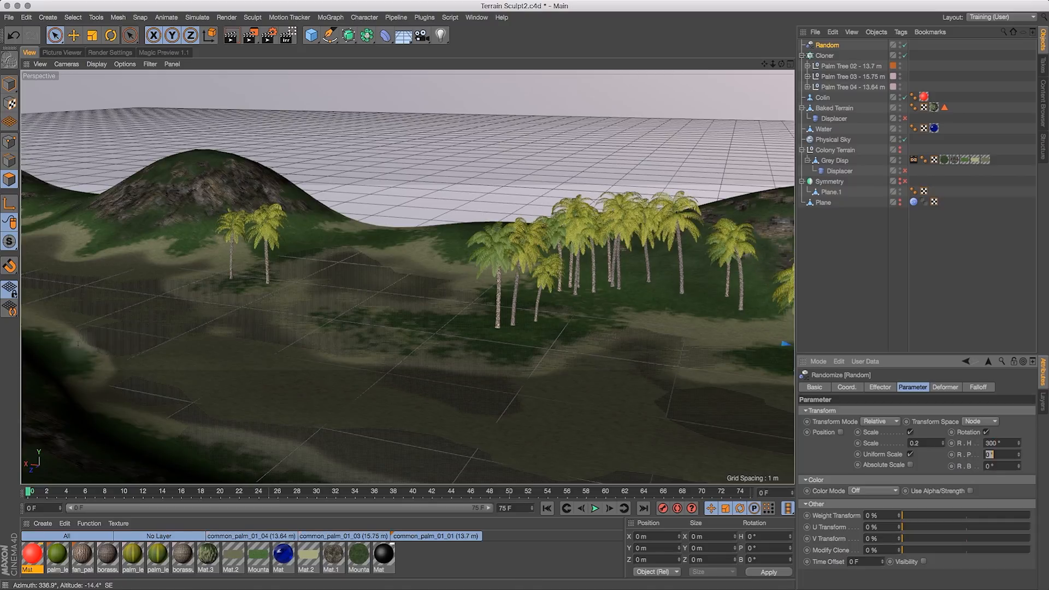
- Set the Random effector's R.P and R.B rotation values to 3°
{"action": "left_click_drag", "start_coordinate": [781, 64], "coordinate": [846, 94]}
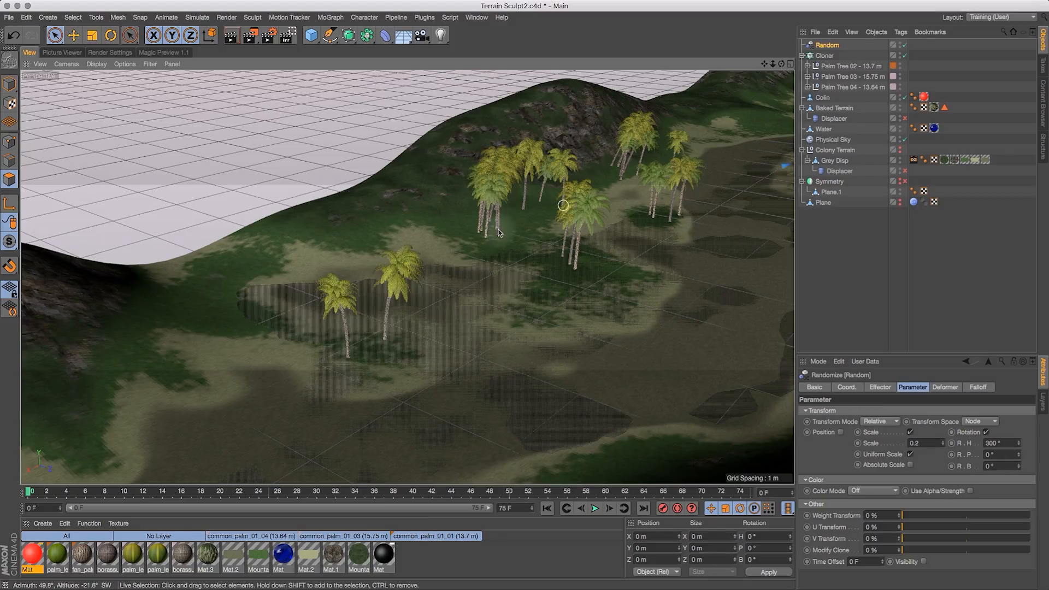
{"action": "left_click", "coordinate": [990, 454]}
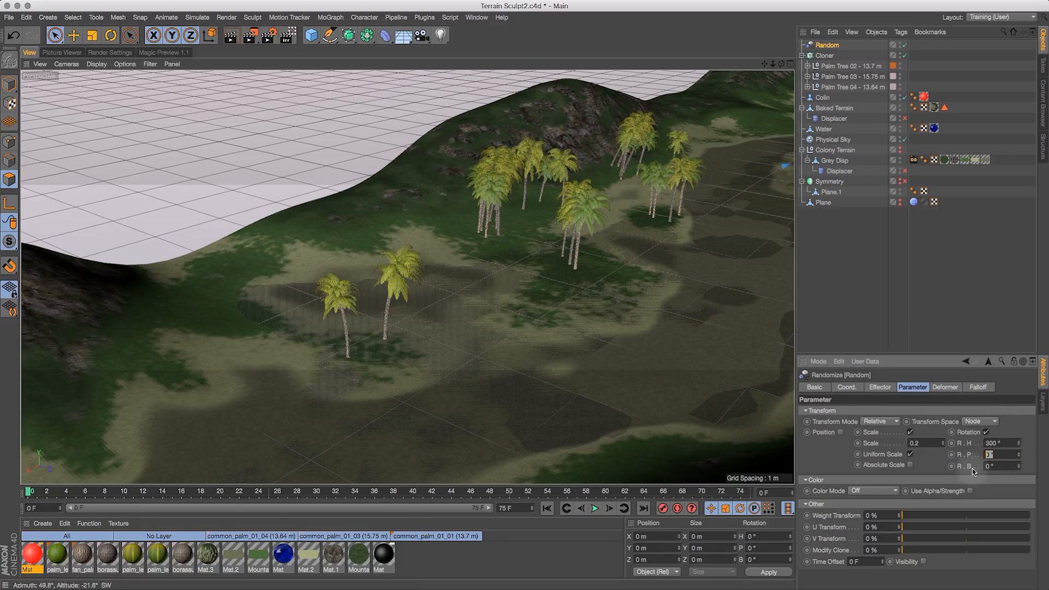
{"action": "type", "text": "1"}
{"action": "left_click", "coordinate": [990, 466]}
{"action": "type", "text": "1"}
{"action": "left_click", "coordinate": [992, 454]}
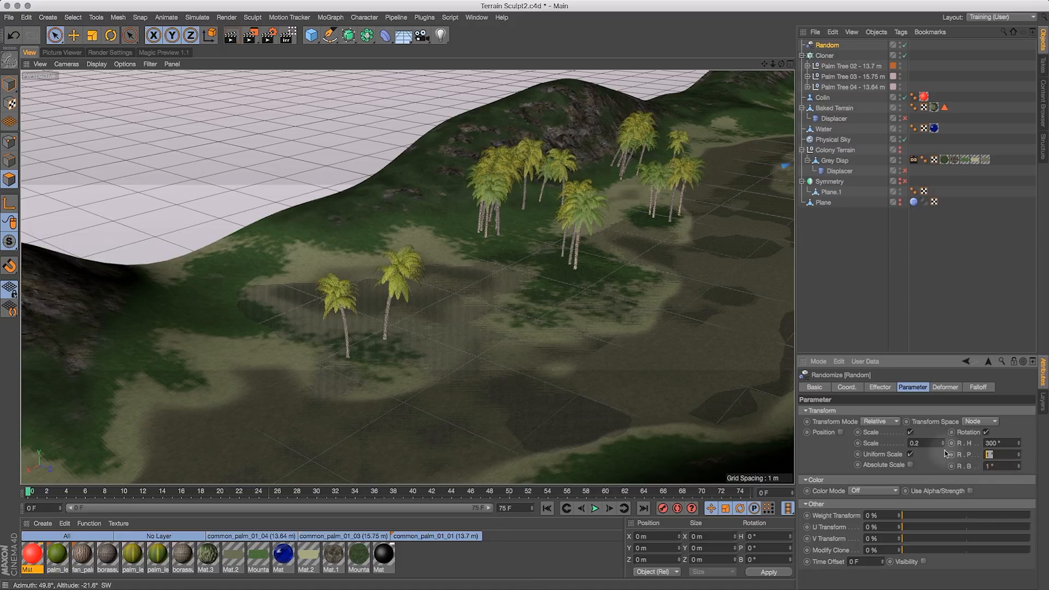
{"action": "left_click_drag", "start_coordinate": [996, 466], "coordinate": [955, 463]}
{"action": "type", "text": "3"}
{"action": "key", "text": "Return"}
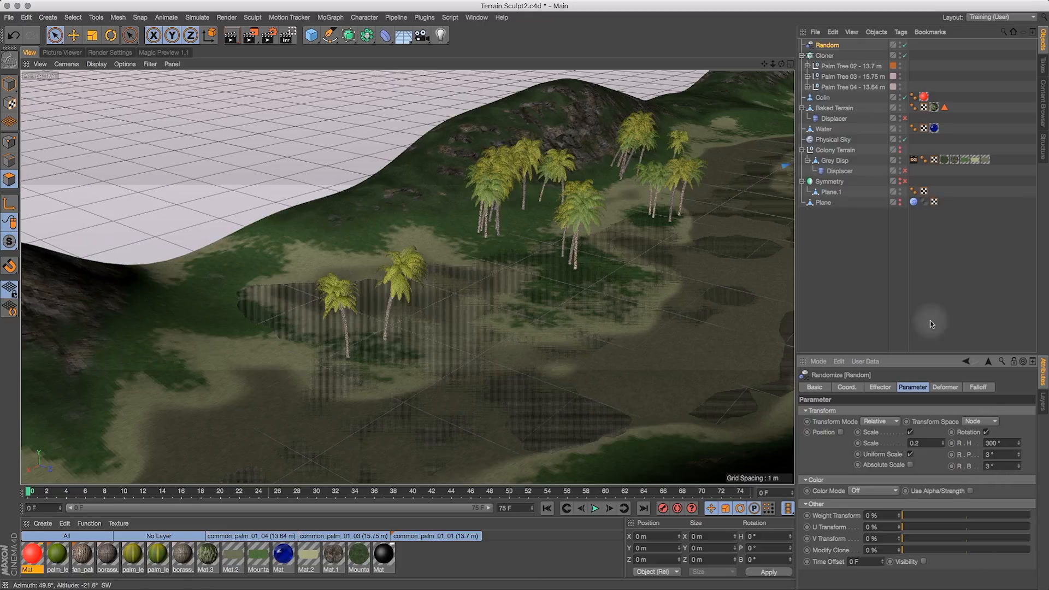
- Select the Baked Terrain and add more polygons along its paths to the tree placement selection
{"action": "mouse_move", "coordinate": [780, 65]}
{"action": "left_mouse_down"}
{"action": "mouse_move", "coordinate": [813, 48]}
{"action": "mouse_move", "coordinate": [775, 64]}
{"action": "mouse_move", "coordinate": [784, 80]}
{"action": "left_mouse_up"}
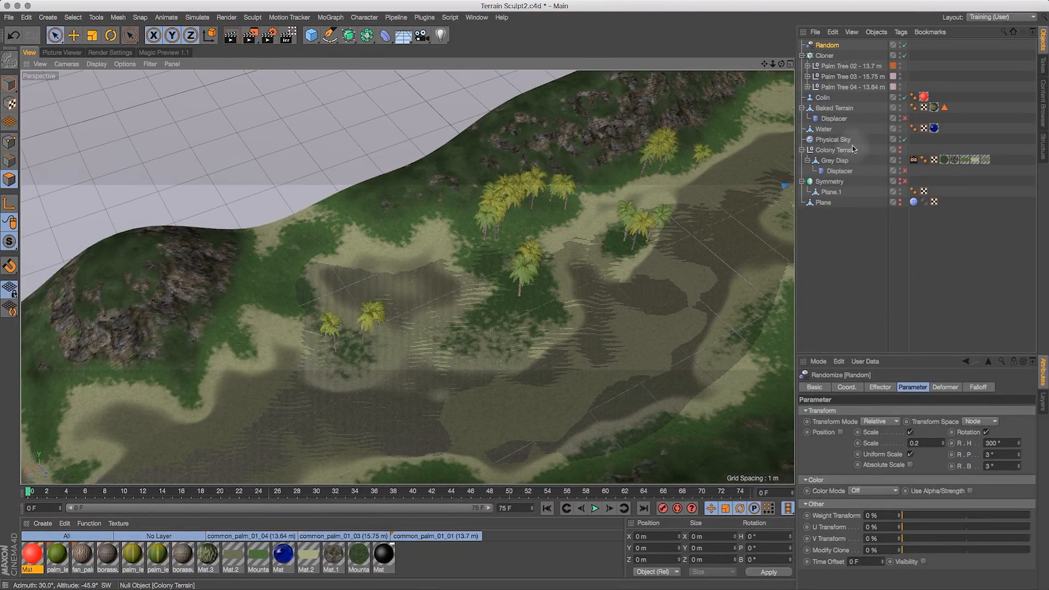
{"action": "left_click", "coordinate": [837, 109]}
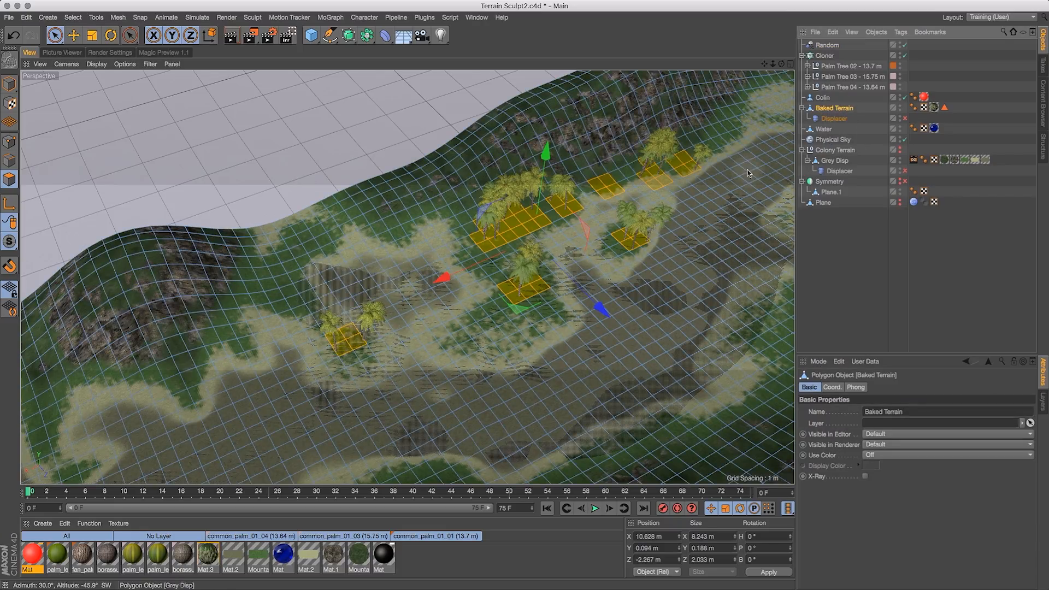
{"action": "left_click", "coordinate": [289, 297], "text": "shift"}
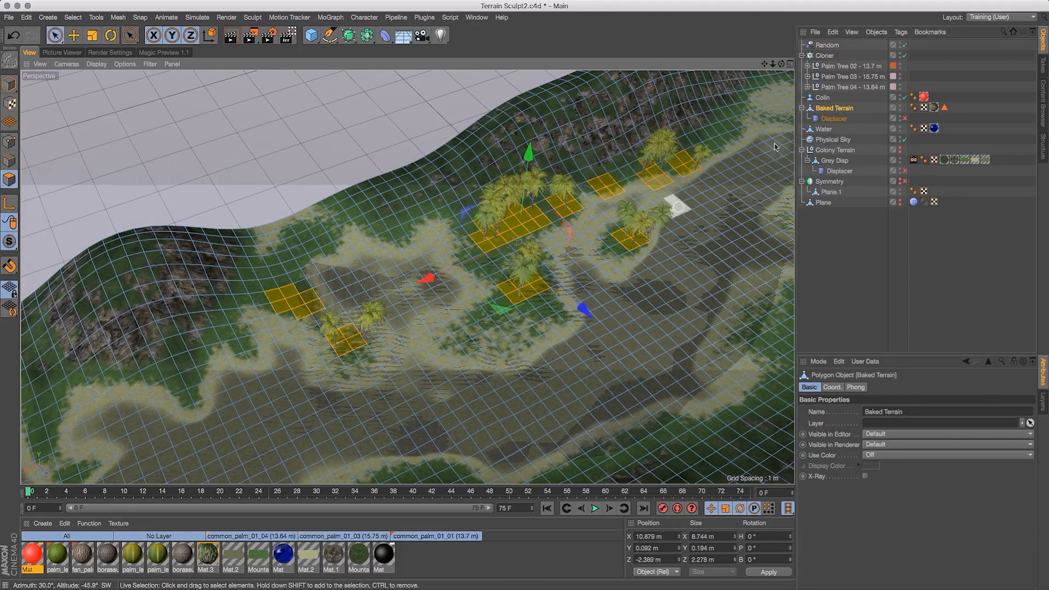
{"action": "left_click_drag", "start_coordinate": [773, 64], "coordinate": [767, 71]}
{"action": "left_click_drag", "start_coordinate": [717, 110], "coordinate": [702, 123]}
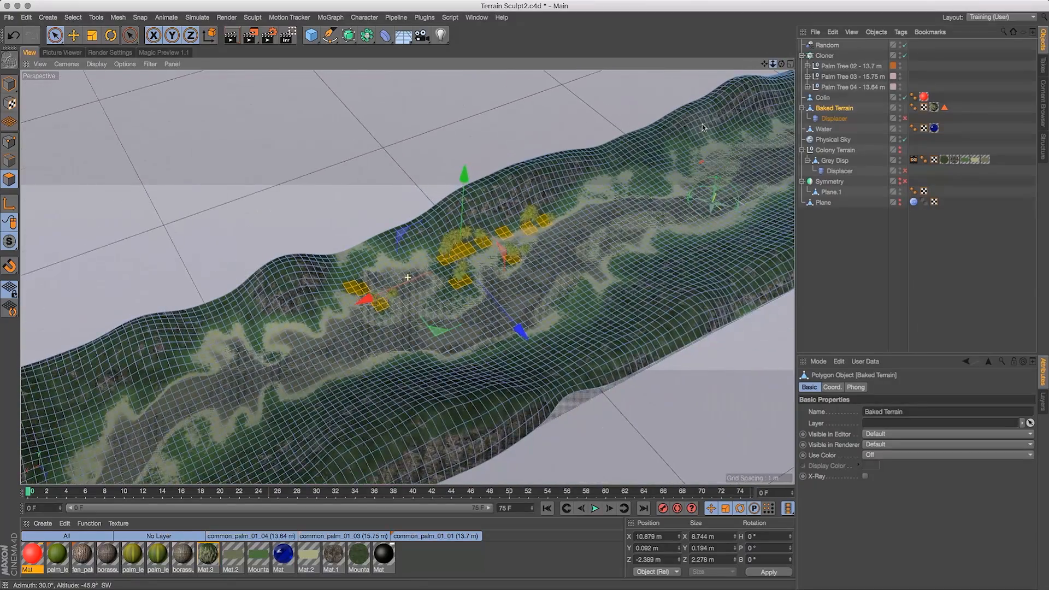
{"action": "left_click_drag", "start_coordinate": [781, 64], "coordinate": [693, 271]}
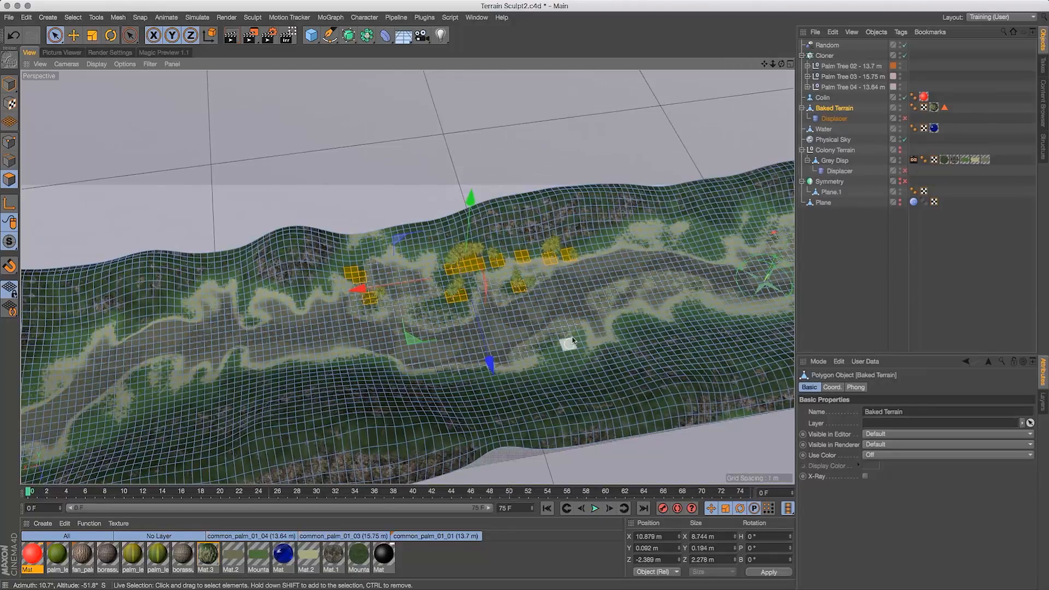
{"action": "left_click", "coordinate": [694, 244], "text": "shift"}
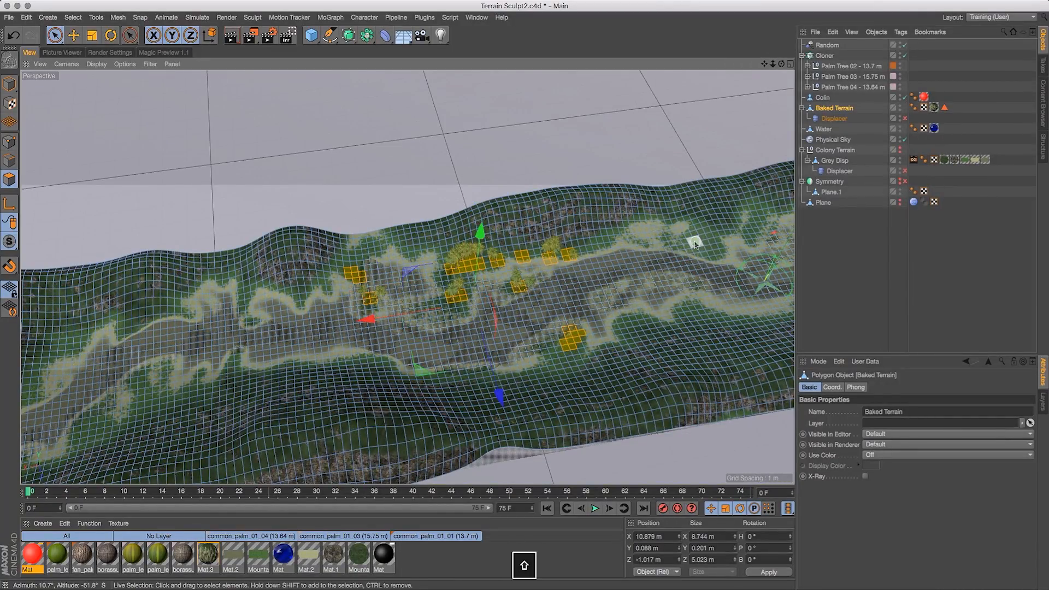
{"action": "left_click_drag", "start_coordinate": [707, 251], "coordinate": [704, 229], "text": "shift"}
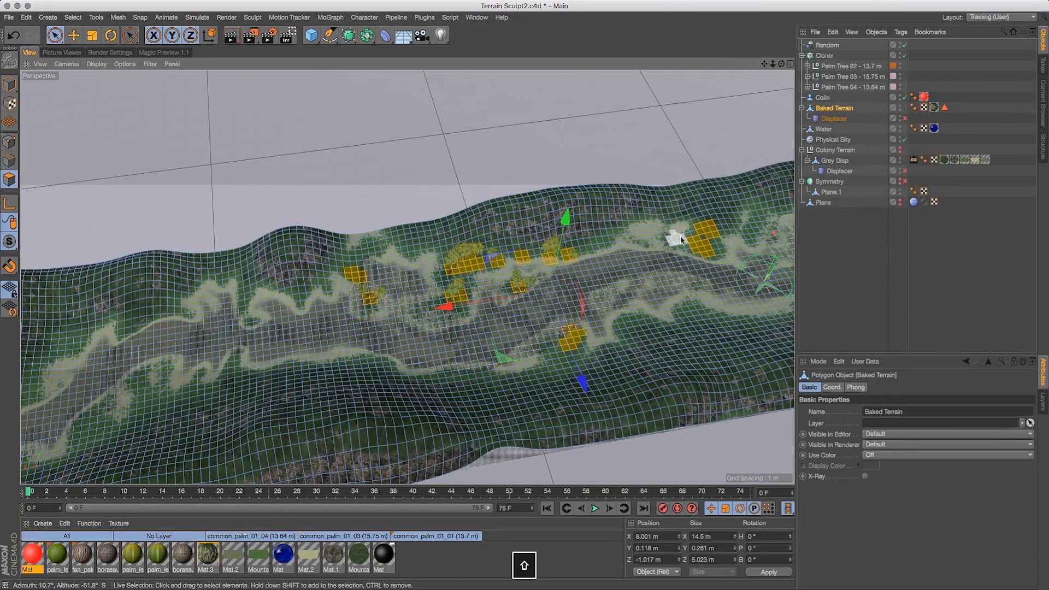
{"action": "left_click", "coordinate": [712, 231], "text": "shift"}
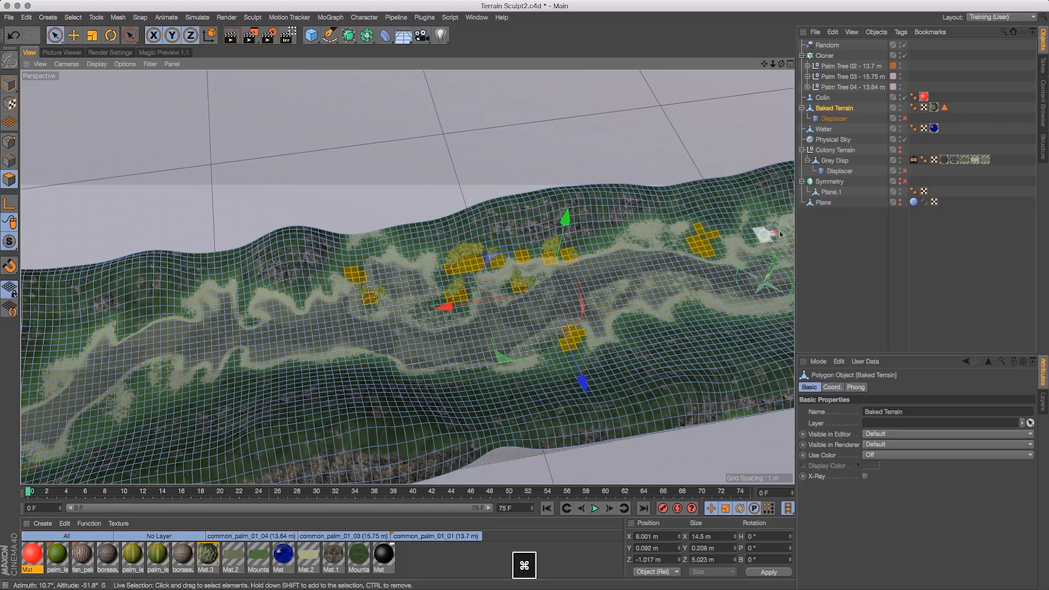
{"action": "left_click_drag", "start_coordinate": [764, 64], "coordinate": [397, 90]}
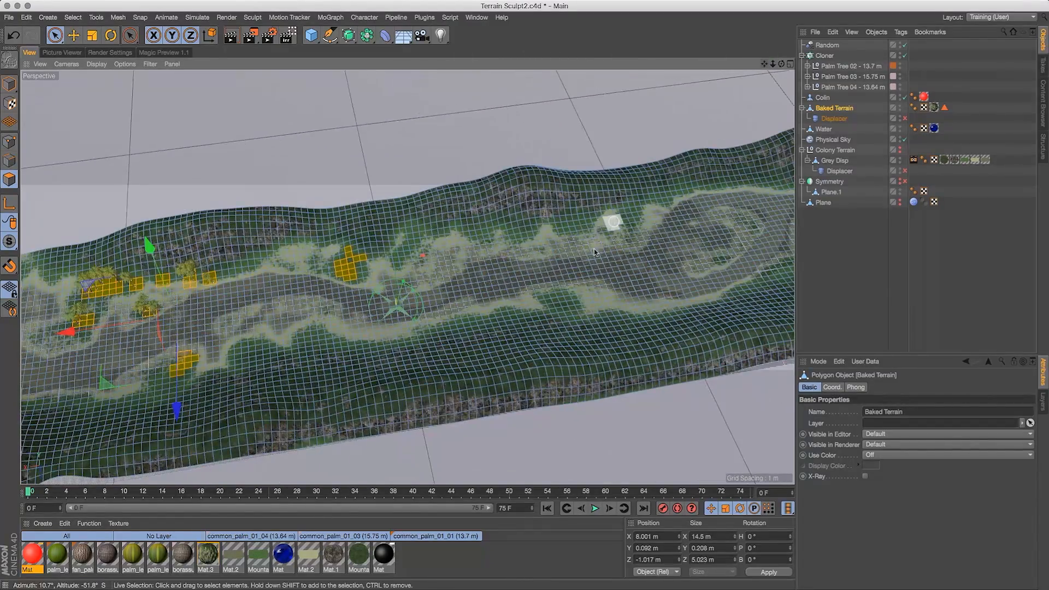
{"action": "left_click", "coordinate": [566, 307], "text": "shift"}
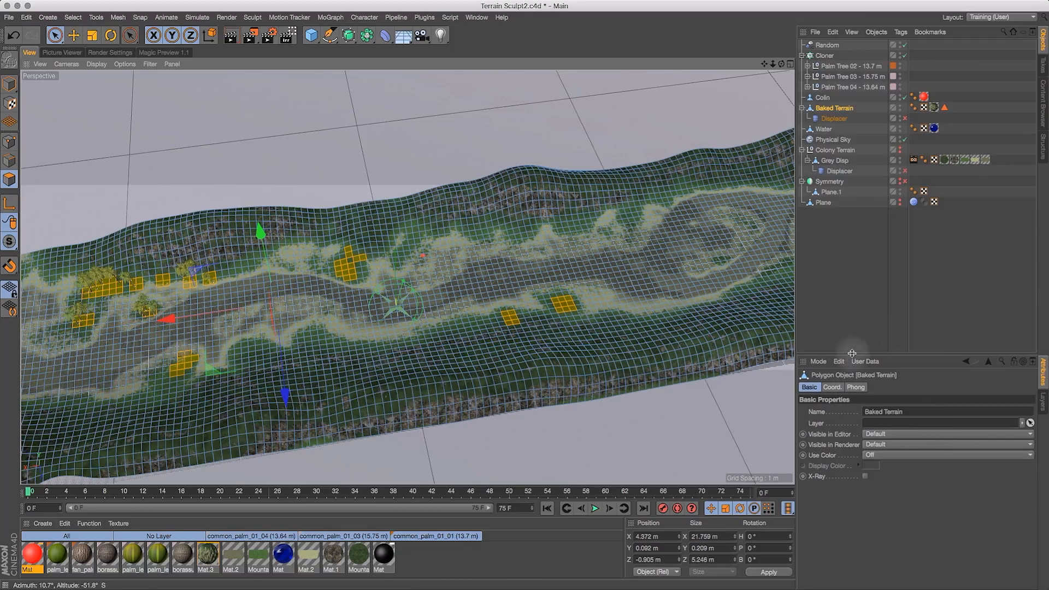
- Activate Live Selection with radius 2 and add polygons near the river's bends to the terrain selection
{"action": "left_click", "coordinate": [54, 36]}
{"action": "left_click", "coordinate": [922, 412]}
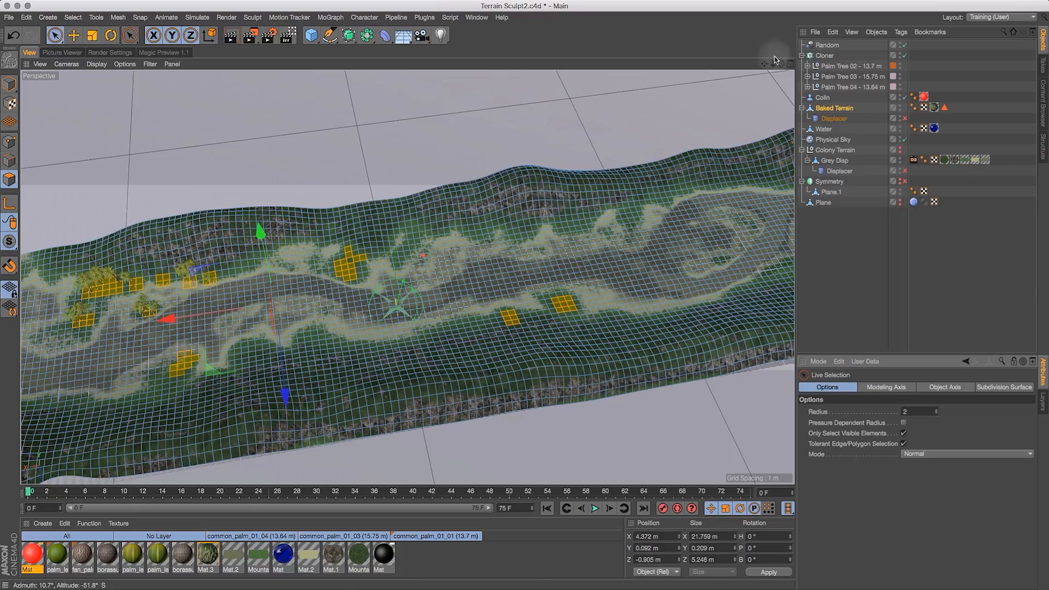
{"action": "left_click_drag", "start_coordinate": [784, 64], "coordinate": [662, 30]}
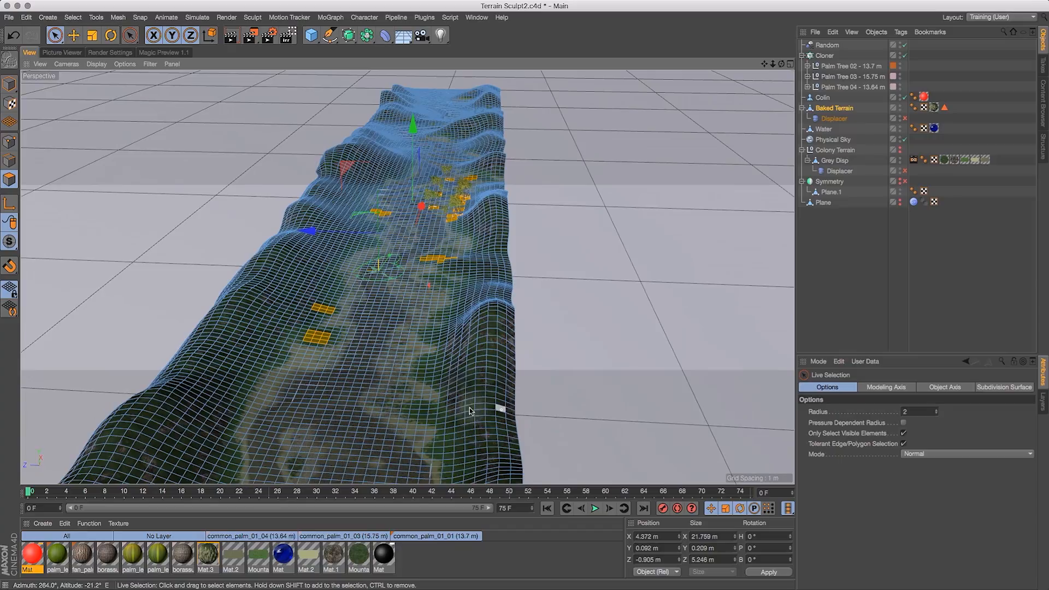
{"action": "left_click", "coordinate": [424, 361], "text": "shift"}
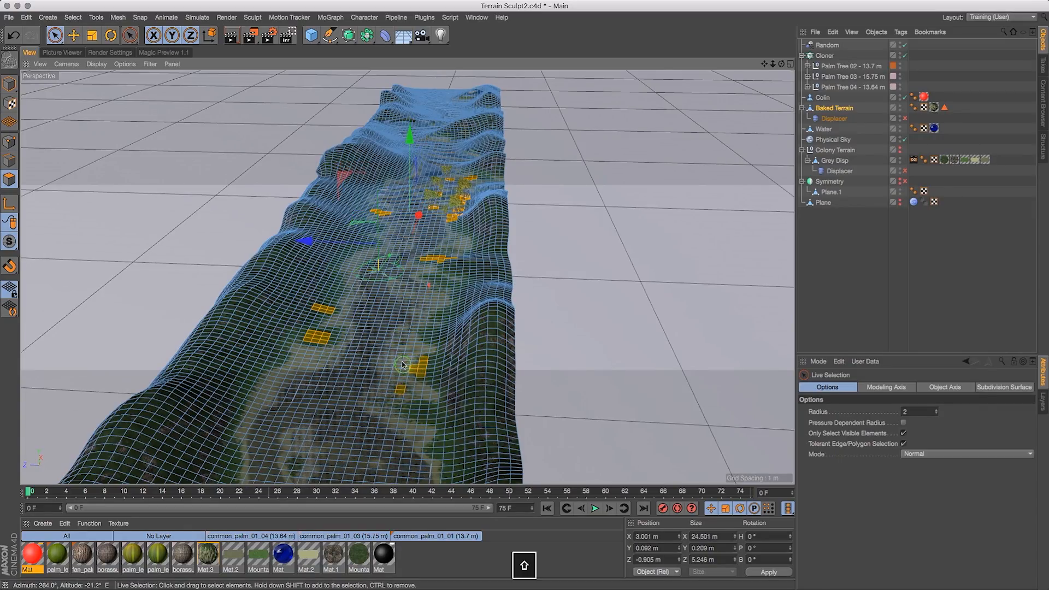
{"action": "left_click_drag", "start_coordinate": [408, 407], "coordinate": [427, 410], "text": "shift"}
{"action": "left_click", "coordinate": [415, 420], "text": "shift"}
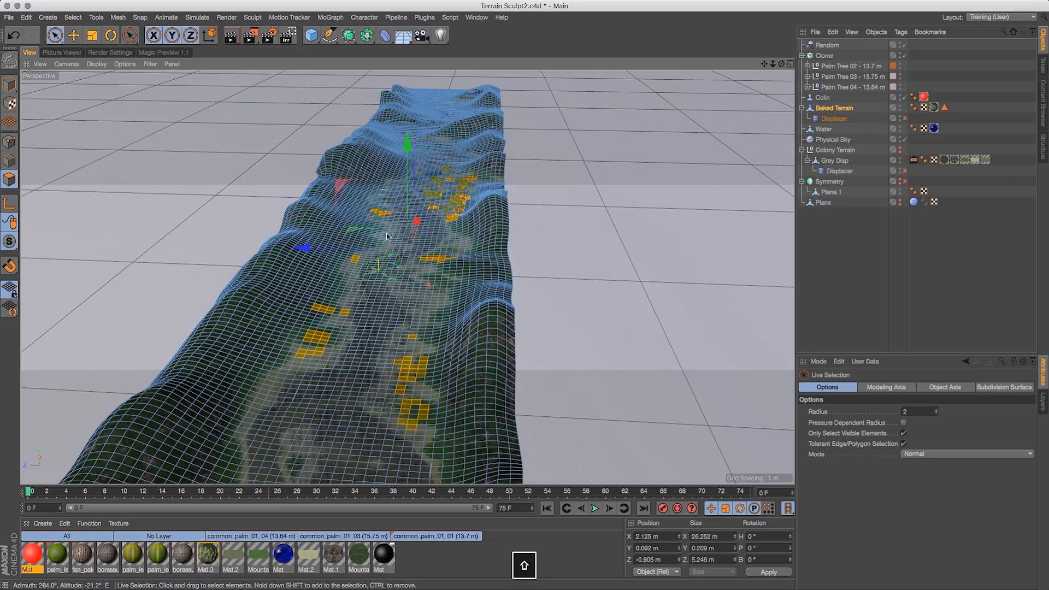
- Add further polygons along the riverbank in the upper stretch of the terrain to the selection
{"action": "left_click_drag", "start_coordinate": [781, 64], "coordinate": [932, 97]}
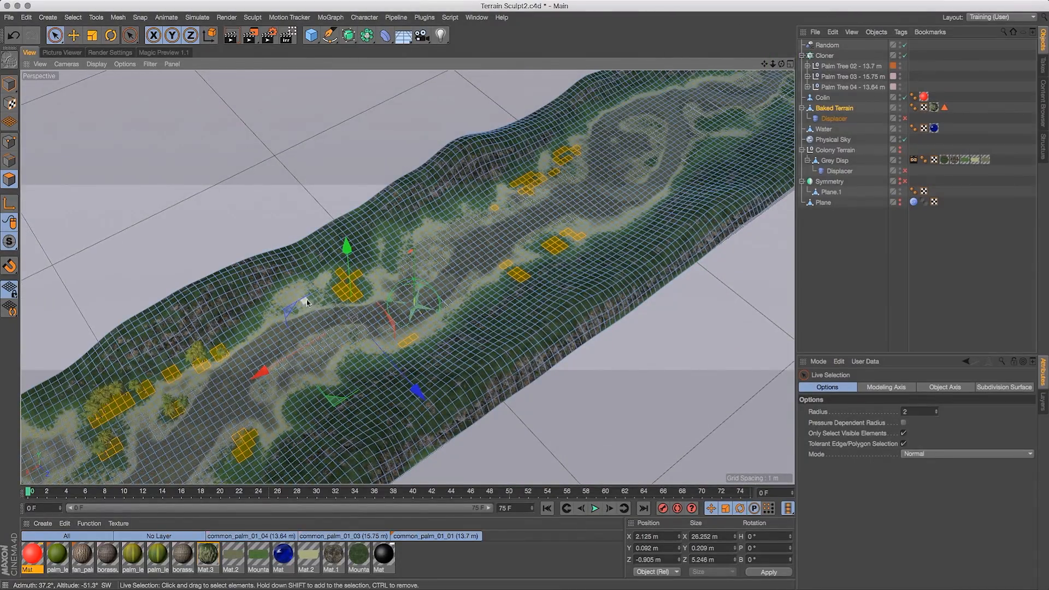
{"action": "scroll", "coordinate": [631, 155], "scroll_direction": "down", "scroll_amount": 4}
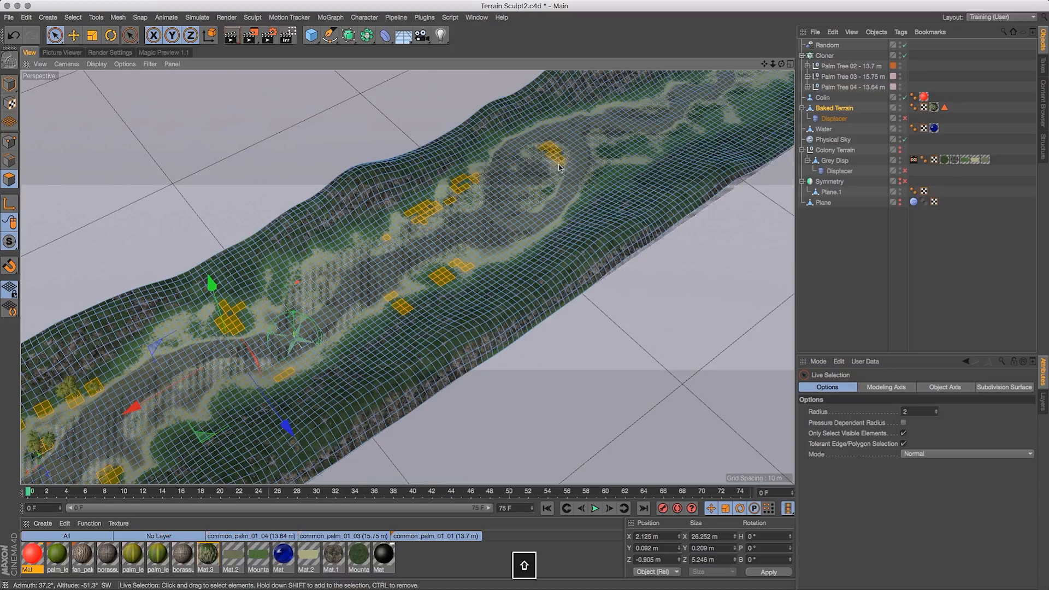
{"action": "left_click_drag", "start_coordinate": [559, 165], "coordinate": [556, 176], "text": "shift"}
{"action": "left_click_drag", "start_coordinate": [601, 146], "coordinate": [632, 140], "text": "shift"}
{"action": "left_click", "coordinate": [637, 97], "text": "shift"}
{"action": "left_click", "coordinate": [615, 92], "text": "shift"}
{"action": "left_click", "coordinate": [658, 85], "text": "shift"}
{"action": "left_click", "coordinate": [697, 78], "text": "shift"}
{"action": "mouse_move", "coordinate": [772, 64]}
{"action": "left_mouse_down"}
{"action": "mouse_move", "coordinate": [738, 68]}
{"action": "mouse_move", "coordinate": [737, 156]}
{"action": "mouse_move", "coordinate": [762, 66]}
{"action": "mouse_move", "coordinate": [541, 162]}
{"action": "left_mouse_up"}
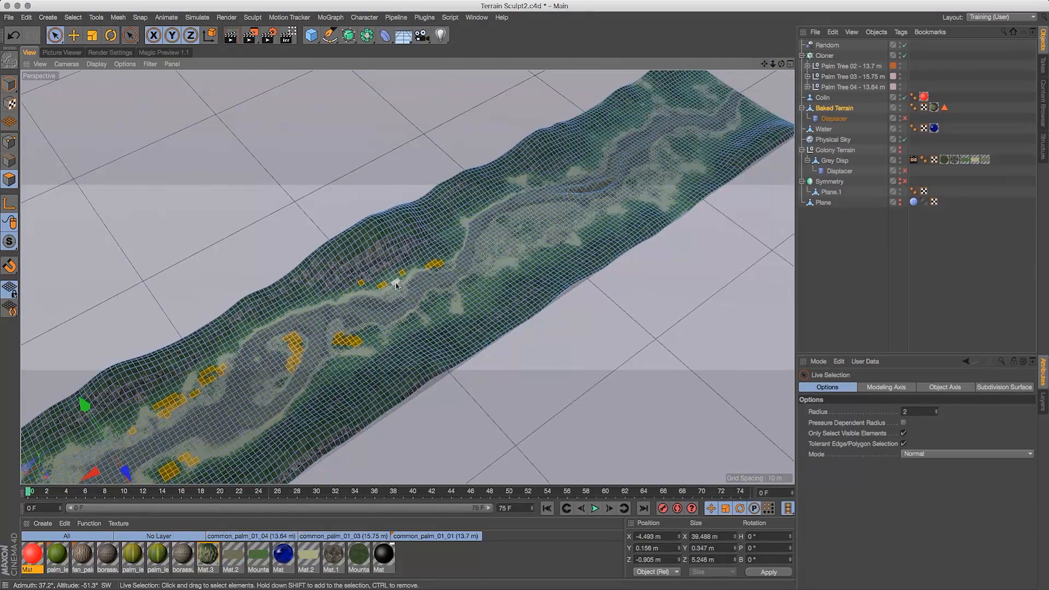
{"action": "left_click", "coordinate": [389, 283], "text": "shift"}
{"action": "left_click", "coordinate": [365, 286], "text": "shift"}
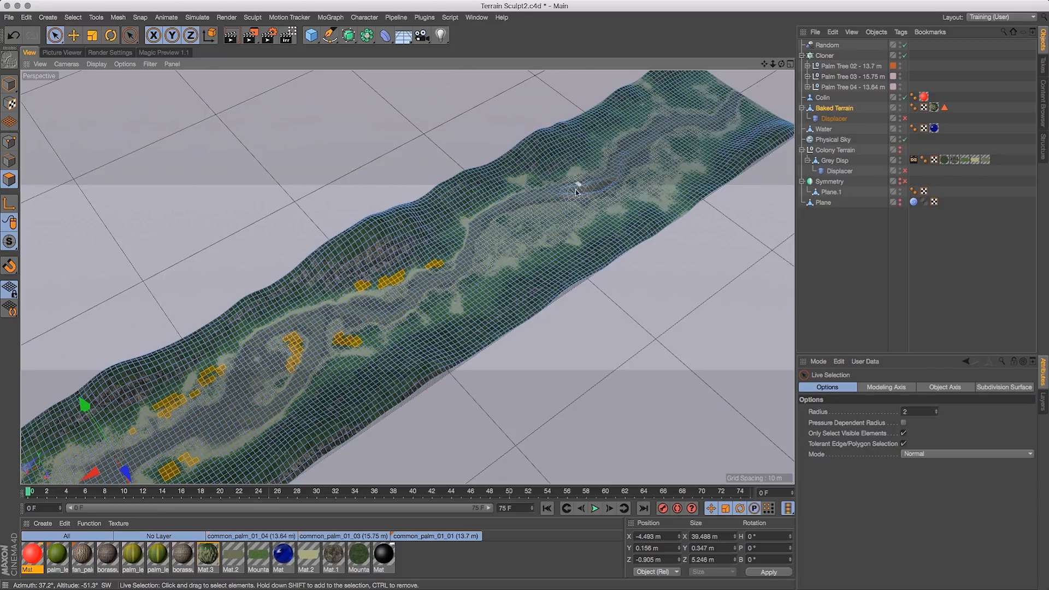
- Add scattered polygons around the far end of the terrain to the tree placement selection
{"action": "left_click_drag", "start_coordinate": [781, 64], "coordinate": [686, 41]}
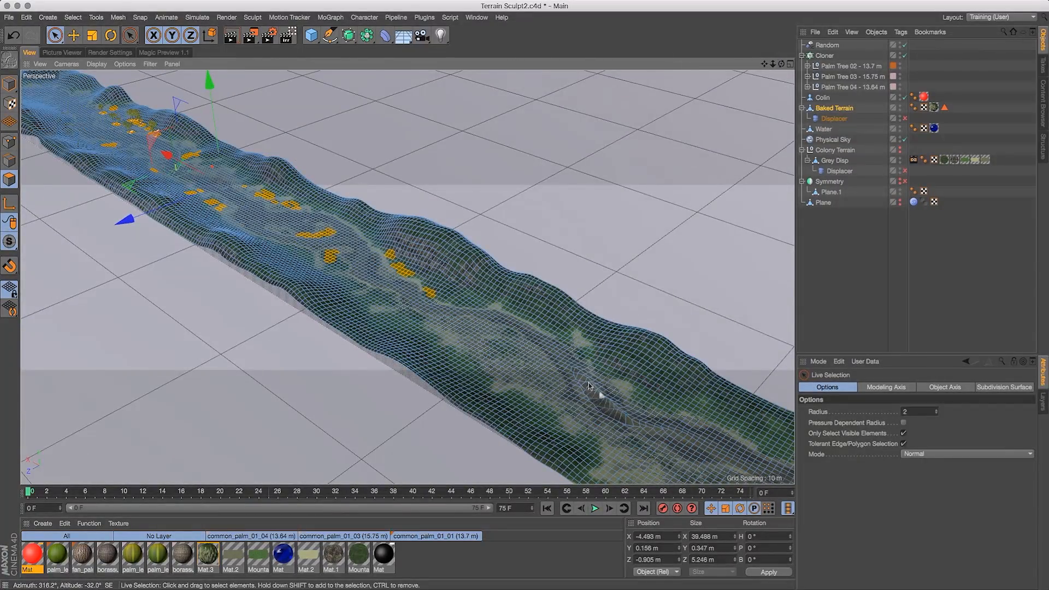
{"action": "left_click_drag", "start_coordinate": [781, 64], "coordinate": [863, 93]}
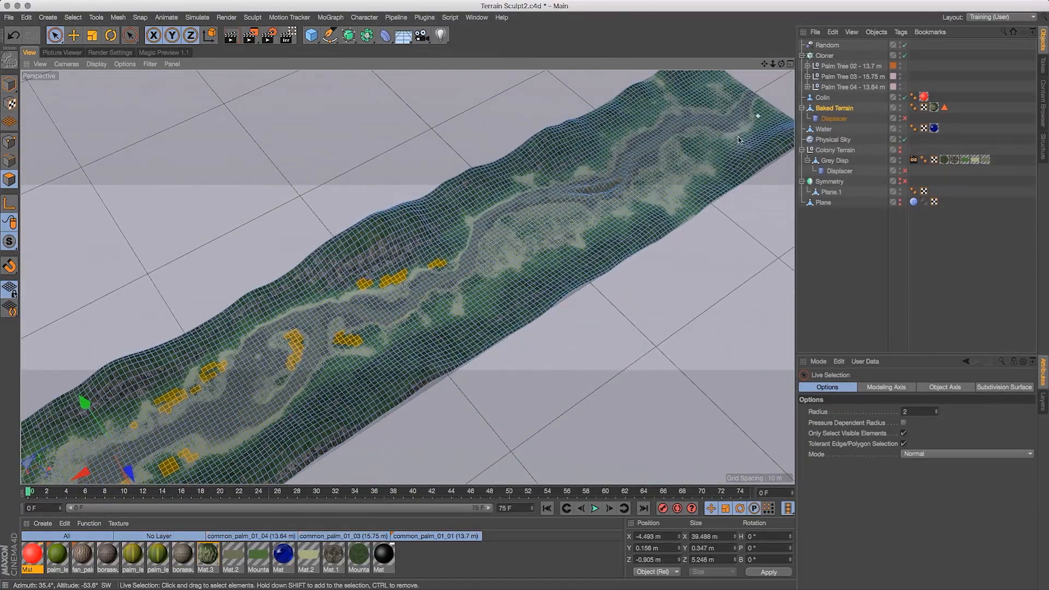
{"action": "left_click", "coordinate": [695, 148], "text": "shift"}
{"action": "left_click", "coordinate": [706, 99], "text": "shift"}
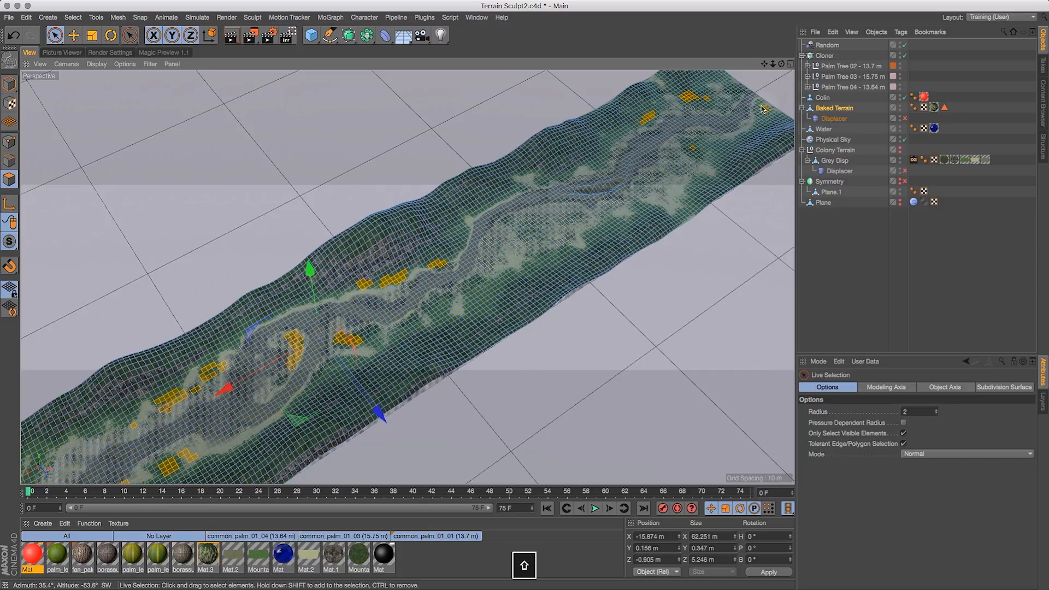
{"action": "left_click", "coordinate": [722, 147], "text": "shift"}
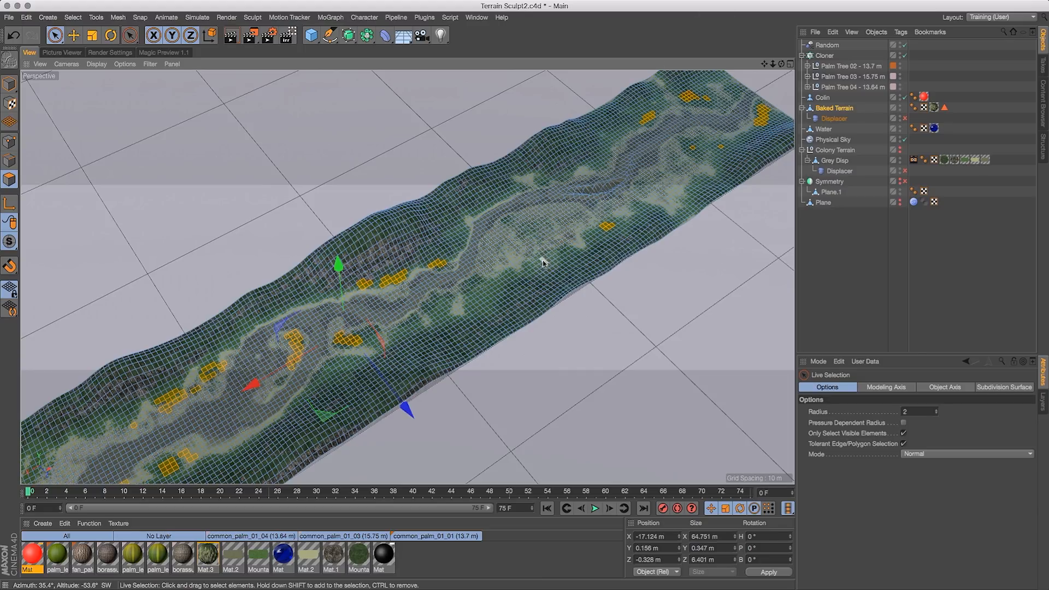
{"action": "left_click", "coordinate": [545, 229], "text": "shift"}
{"action": "left_click", "coordinate": [509, 259], "text": "shift"}
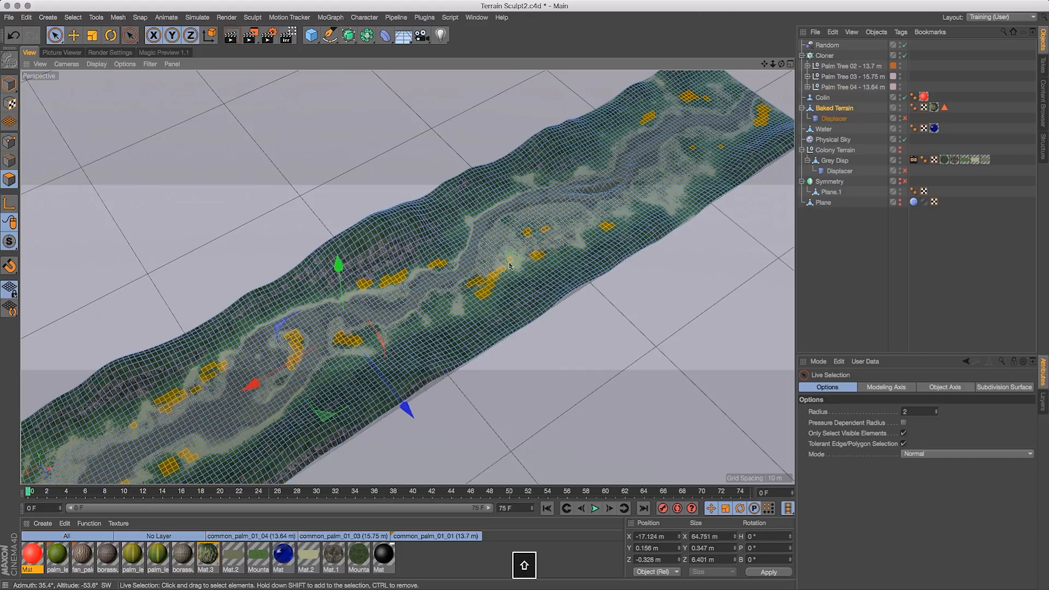
- Add polygons hugging both banks of the river's middle section to the selection
{"action": "left_click_drag", "start_coordinate": [765, 64], "coordinate": [936, 12]}
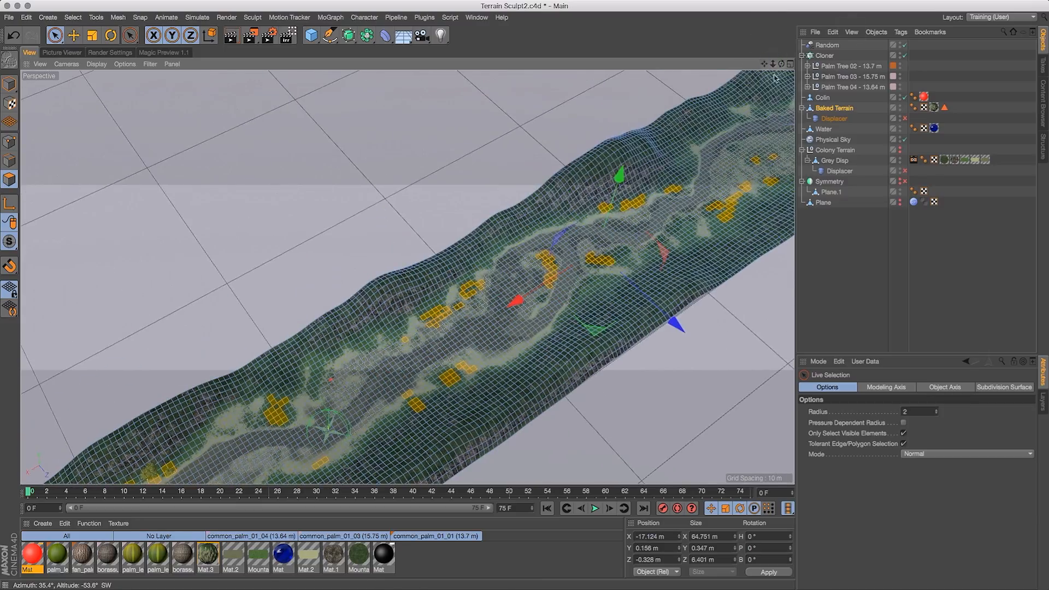
{"action": "left_click_drag", "start_coordinate": [773, 64], "coordinate": [1005, 4]}
{"action": "left_click_drag", "start_coordinate": [781, 64], "coordinate": [500, 271]}
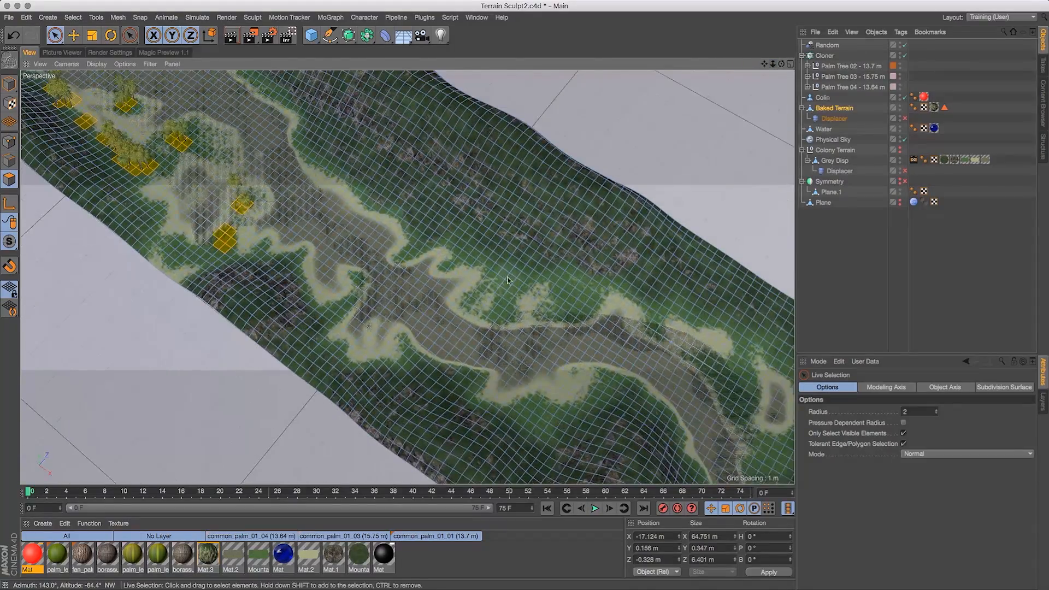
{"action": "left_click", "coordinate": [412, 245], "text": "shift"}
{"action": "left_click", "coordinate": [389, 211], "text": "shift"}
{"action": "left_click", "coordinate": [385, 203], "text": "shift"}
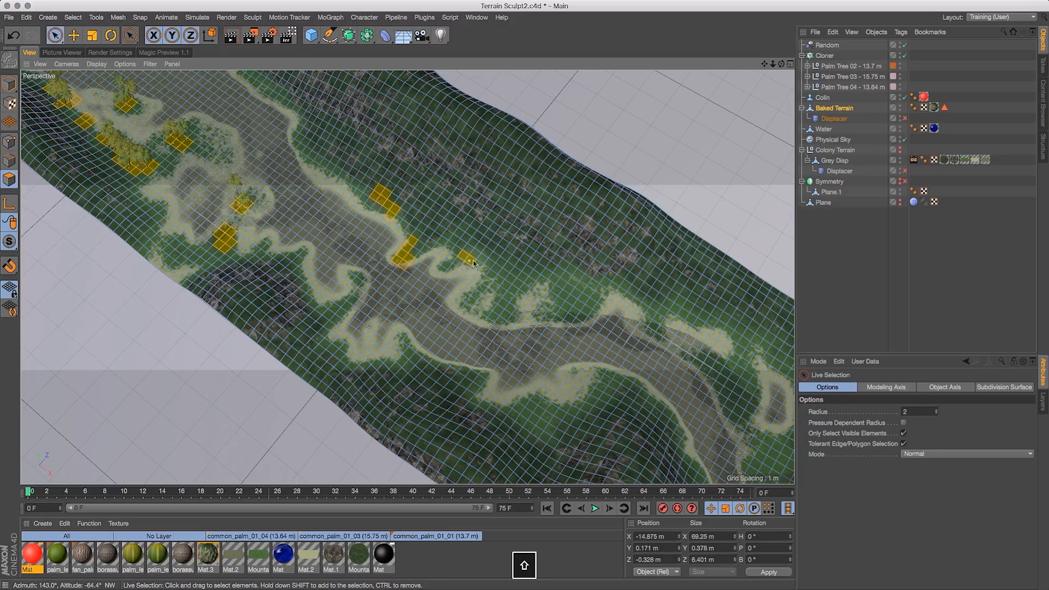
{"action": "left_click", "coordinate": [479, 273], "text": "shift"}
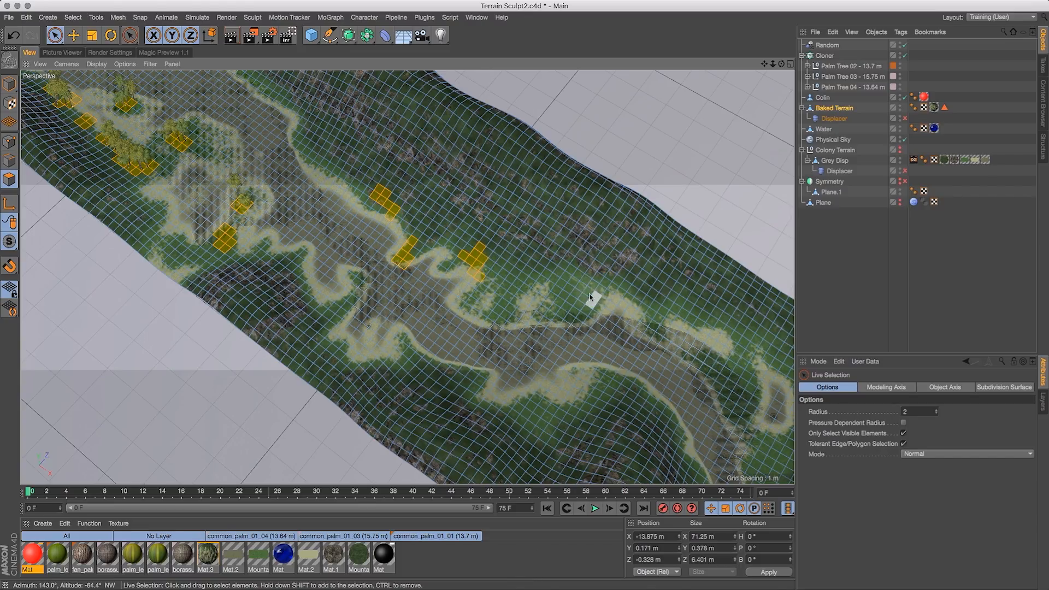
{"action": "left_click_drag", "start_coordinate": [558, 293], "coordinate": [542, 298], "text": "shift"}
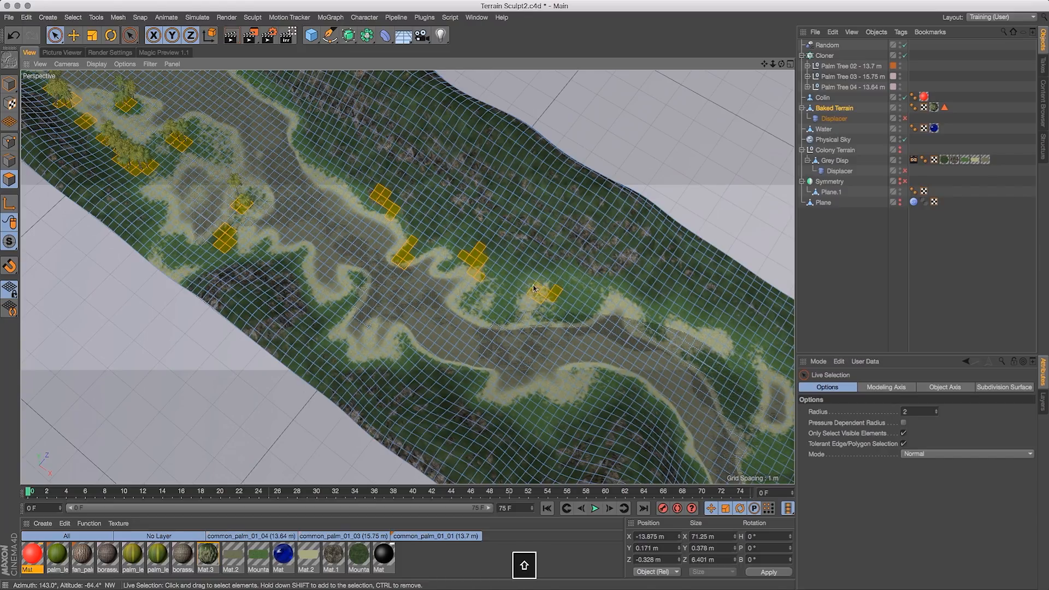
{"action": "left_click", "coordinate": [625, 297], "text": "shift"}
{"action": "left_click_drag", "start_coordinate": [498, 403], "coordinate": [506, 418], "text": "shift"}
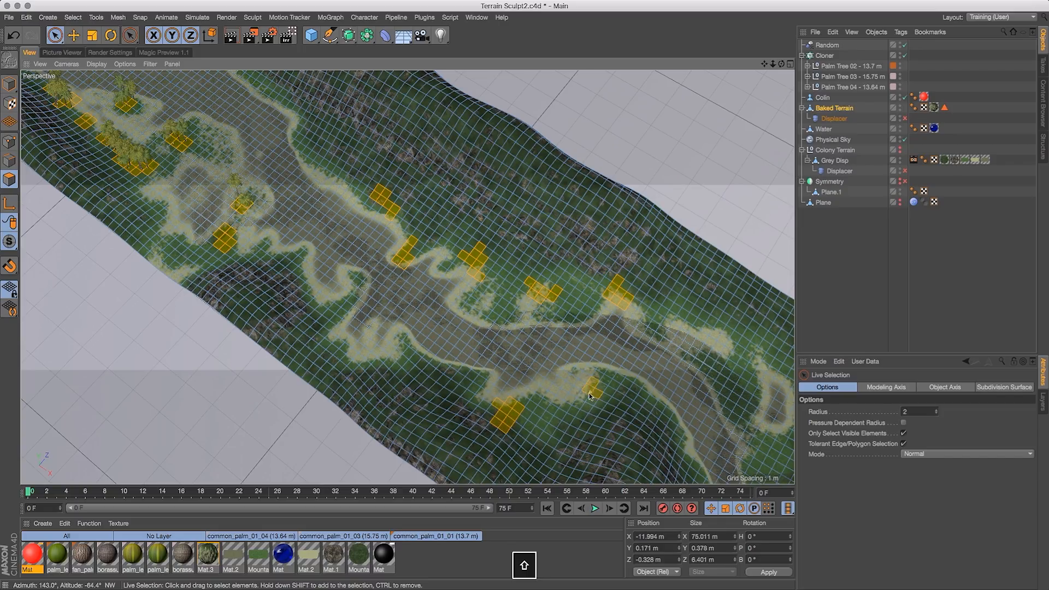
{"action": "left_click", "coordinate": [397, 357], "text": "shift"}
{"action": "left_click", "coordinate": [337, 309], "text": "shift"}
- Add more bank polygons along the near section of the terrain to the selection
{"action": "left_click_drag", "start_coordinate": [764, 64], "coordinate": [700, 190]}
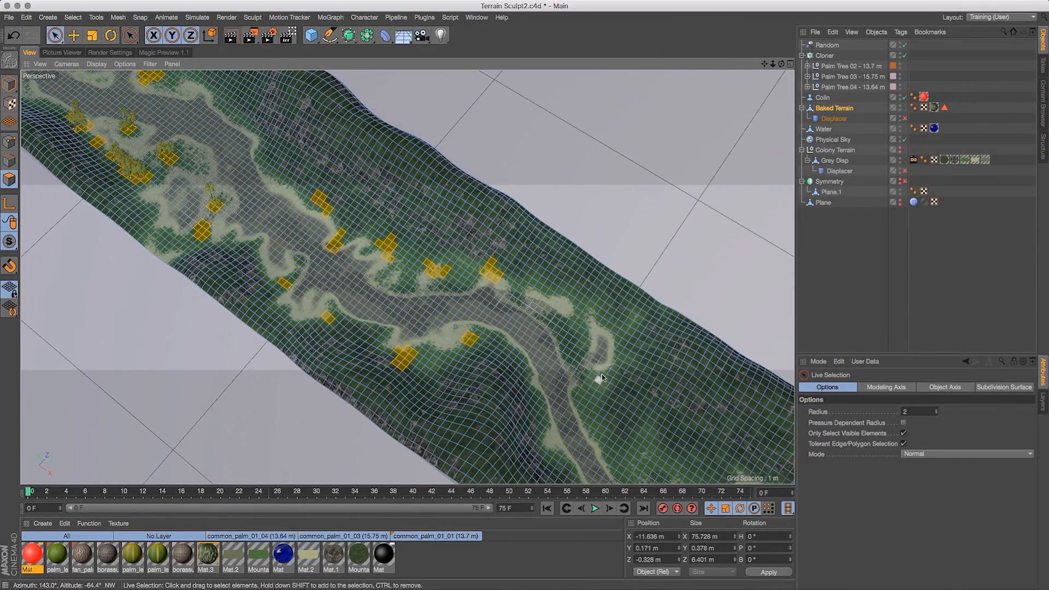
{"action": "left_click_drag", "start_coordinate": [764, 64], "coordinate": [704, 1]}
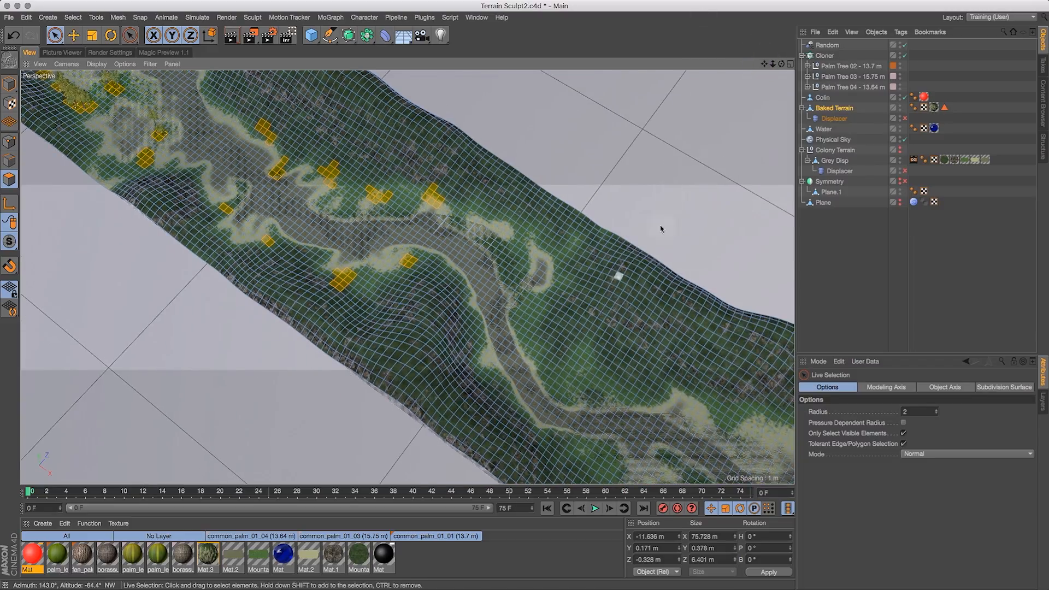
{"action": "left_click_drag", "start_coordinate": [782, 63], "coordinate": [831, 59]}
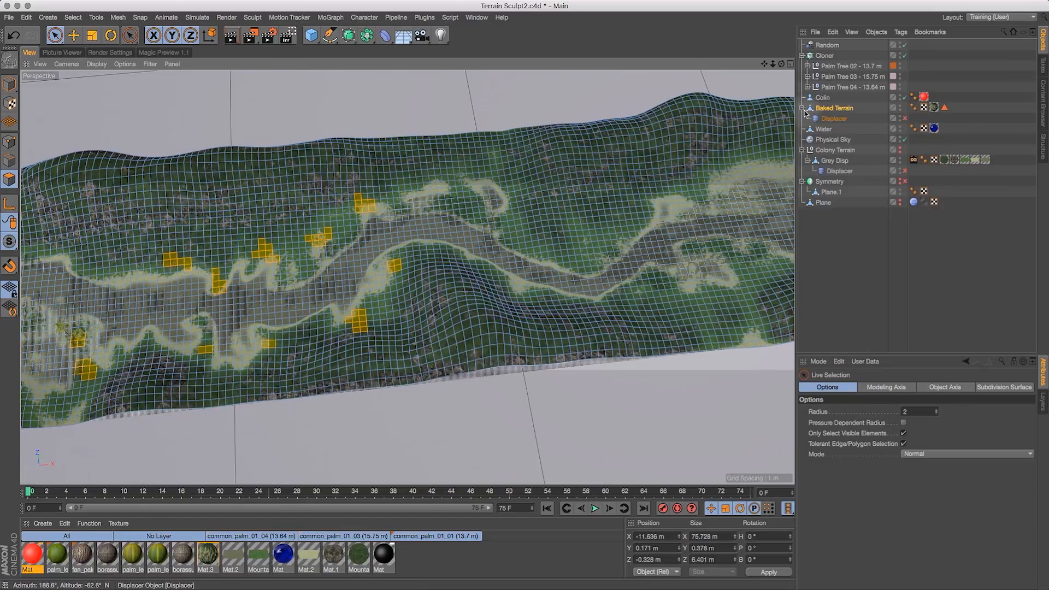
{"action": "left_click_drag", "start_coordinate": [764, 64], "coordinate": [525, 71]}
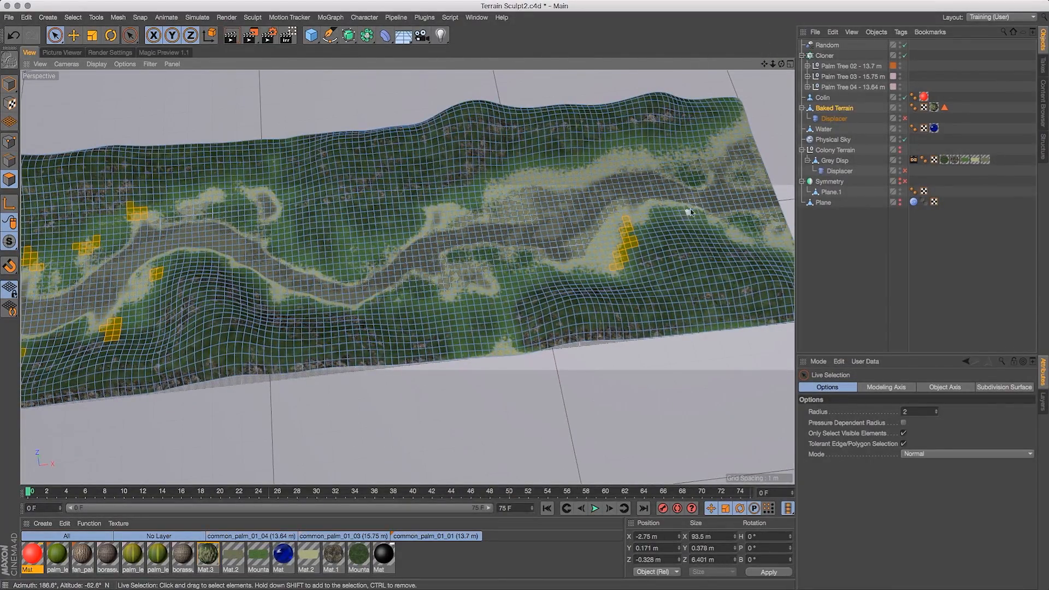
{"action": "left_click_drag", "start_coordinate": [677, 208], "coordinate": [653, 206], "text": "shift"}
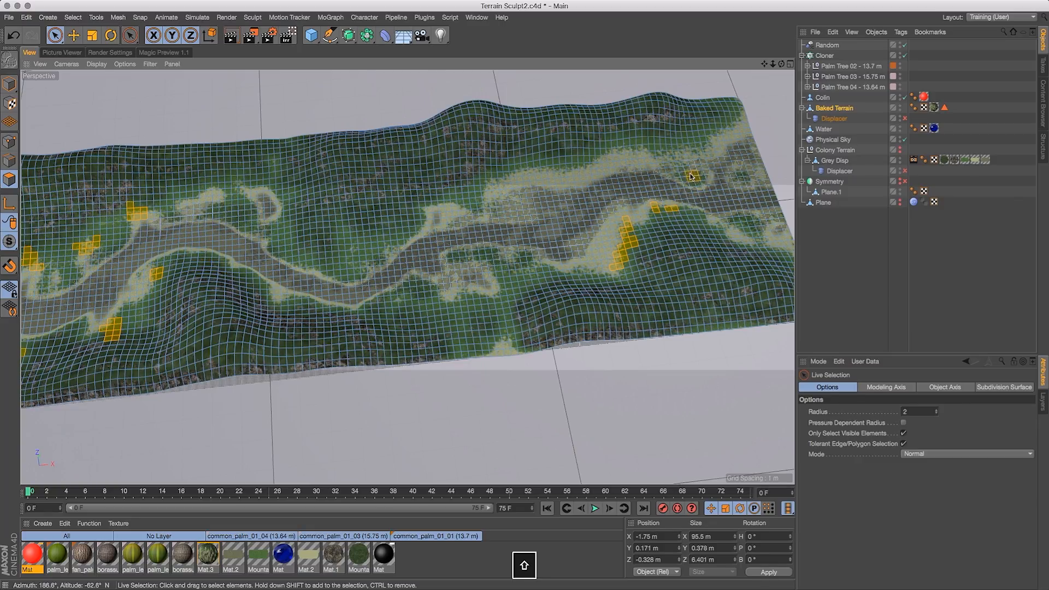
{"action": "left_click", "coordinate": [747, 224], "text": "shift"}
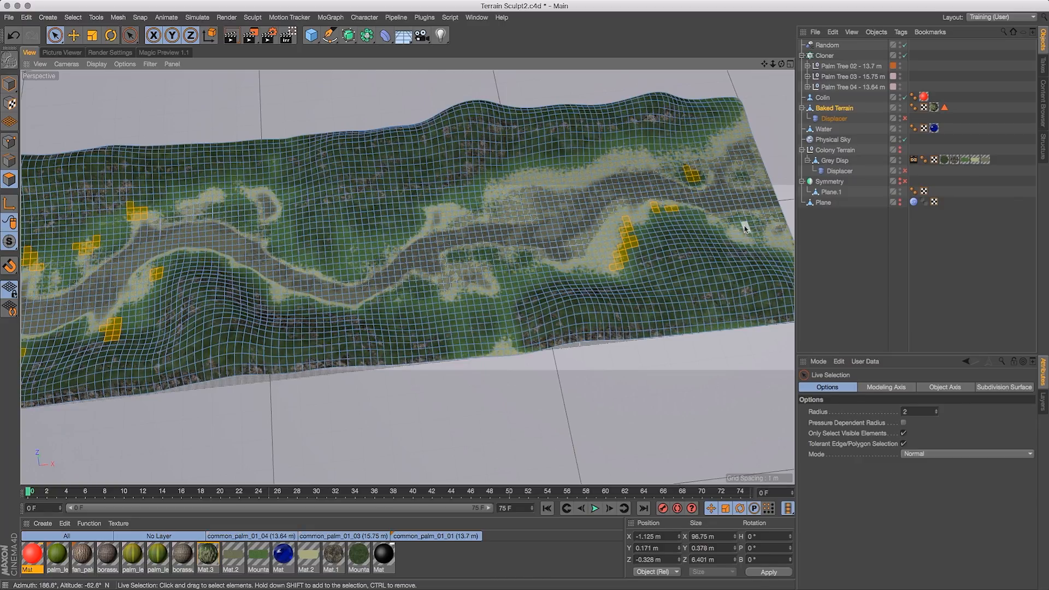
{"action": "left_click", "coordinate": [525, 261], "text": "shift"}
{"action": "left_click", "coordinate": [475, 255], "text": "shift"}
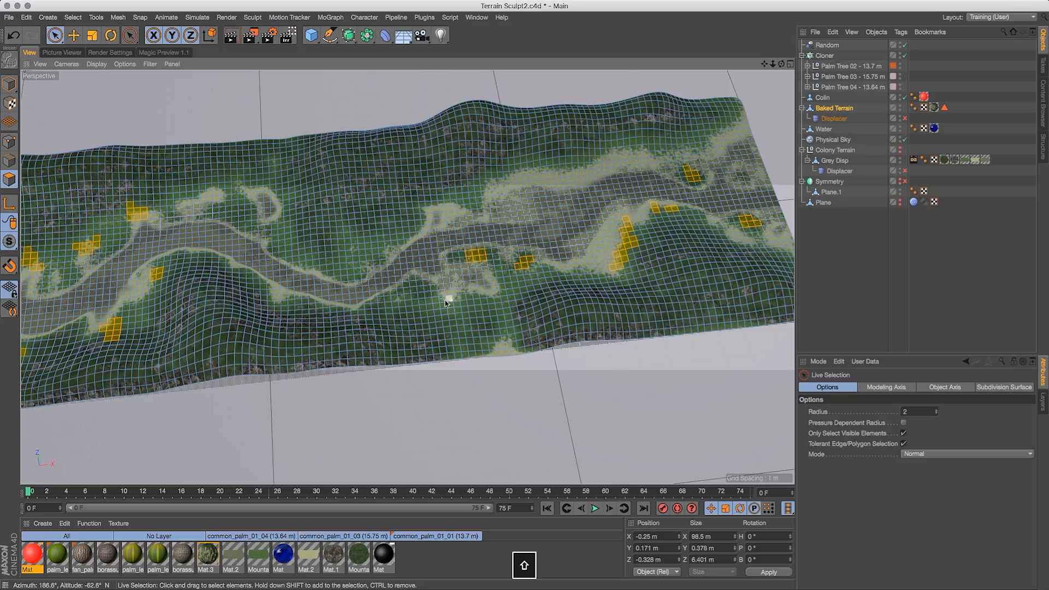
{"action": "left_click", "coordinate": [458, 261], "text": "shift"}
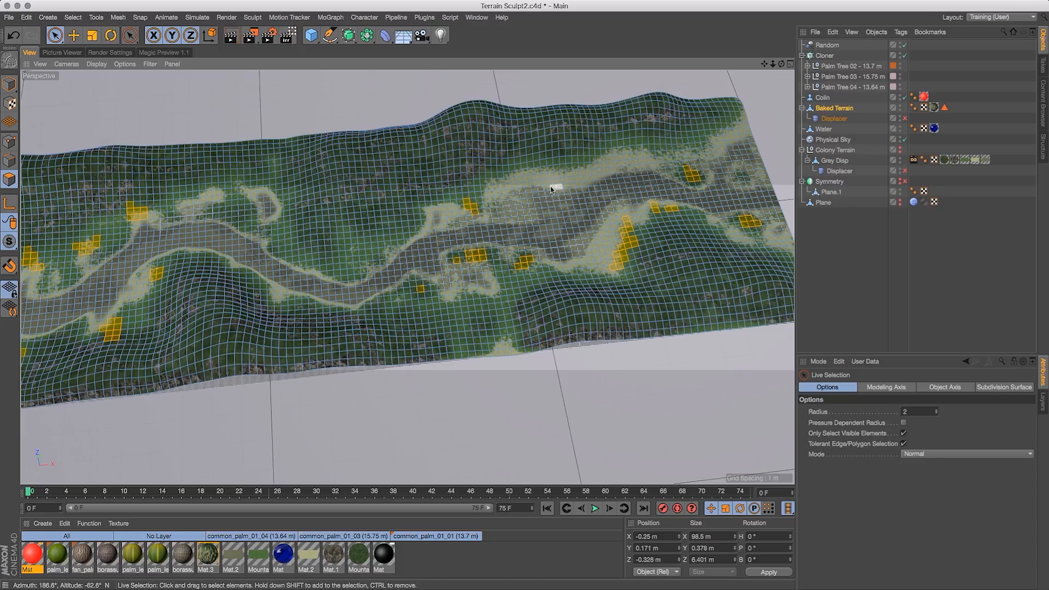
{"action": "left_click", "coordinate": [471, 209], "text": "super"}
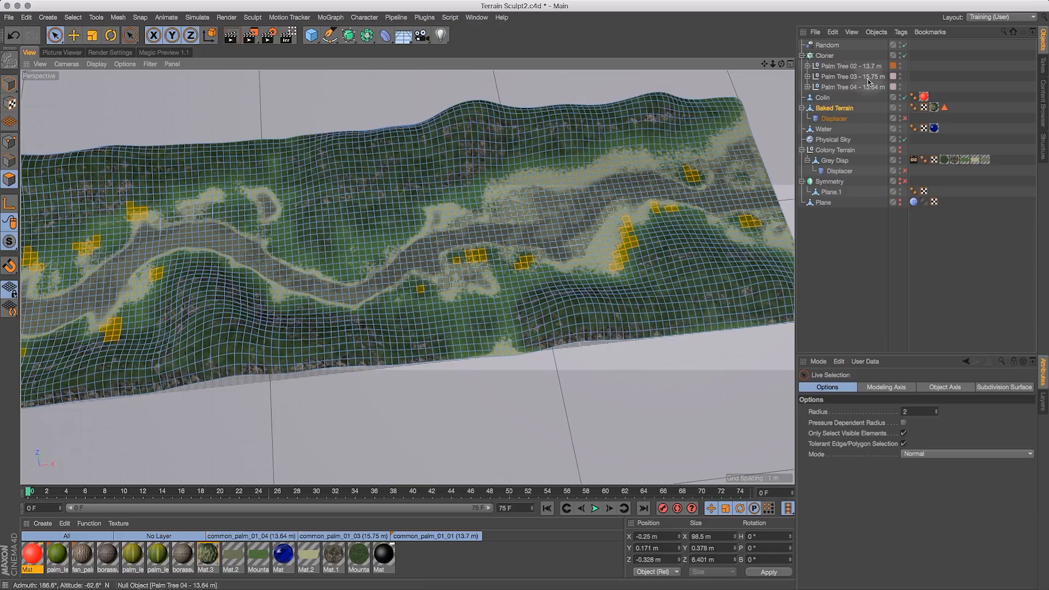
- Select the Baked Terrain's Polygon Selection tag and store the current polygons into it with Set Selection
{"action": "left_click", "coordinate": [842, 111]}
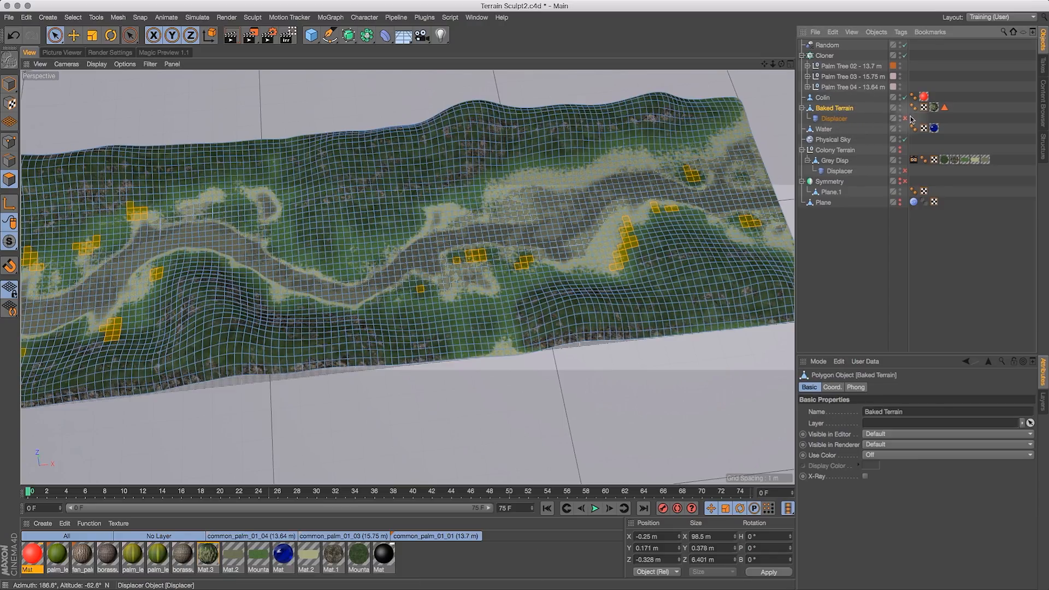
{"action": "left_click", "coordinate": [945, 107]}
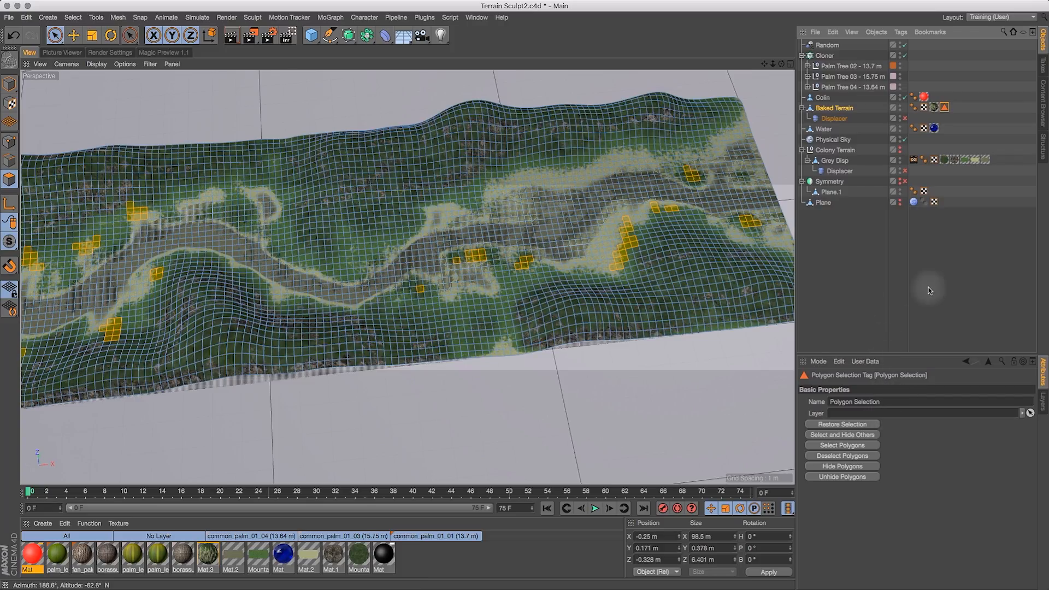
{"action": "left_click_drag", "start_coordinate": [764, 63], "coordinate": [915, 109]}
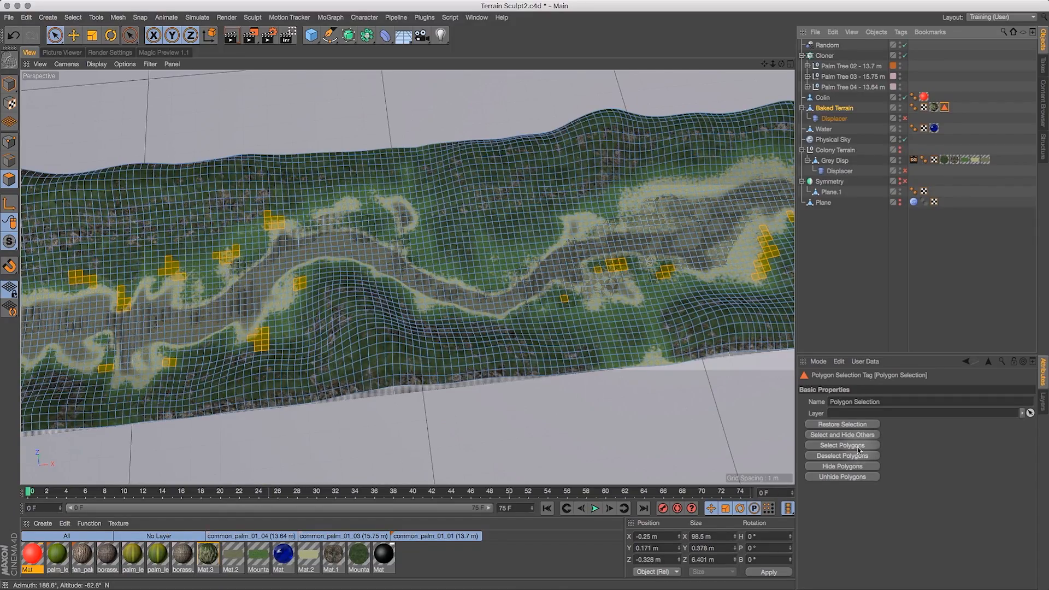
{"action": "left_click", "coordinate": [857, 446], "text": "shift"}
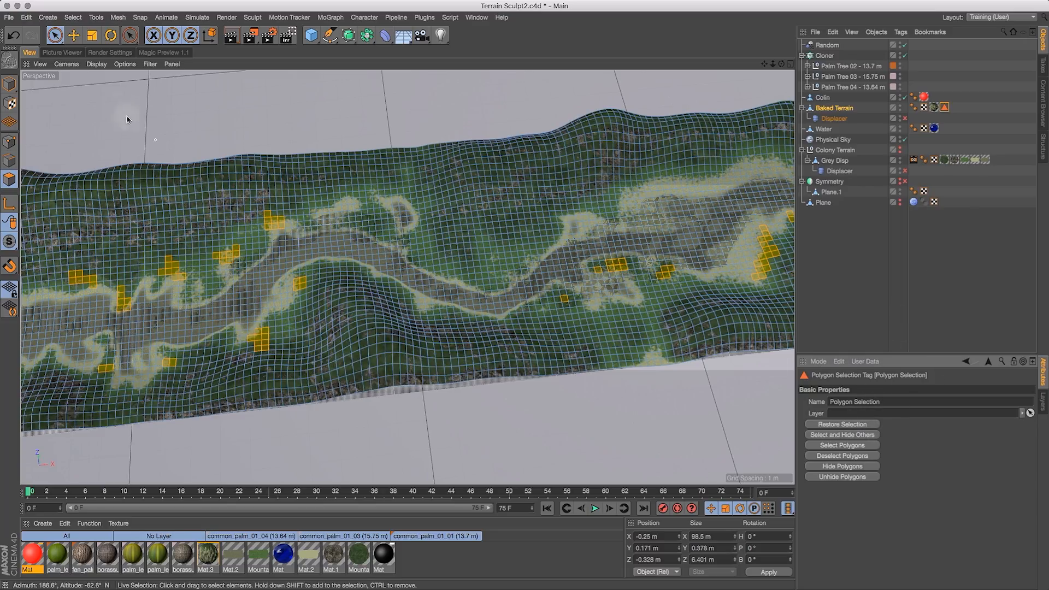
{"action": "left_click", "coordinate": [72, 17]}
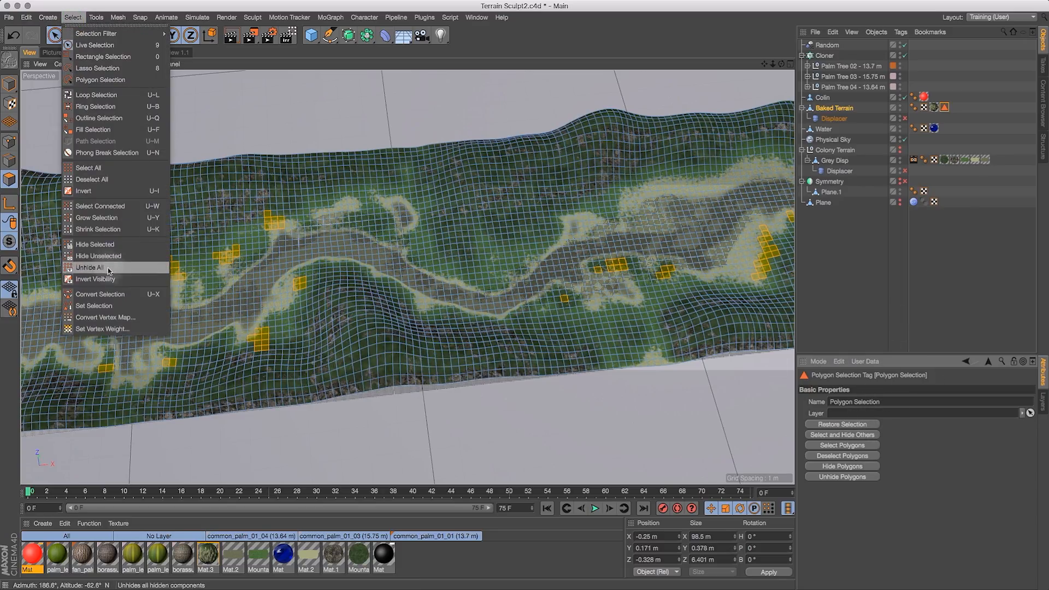
{"action": "left_click", "coordinate": [101, 307]}
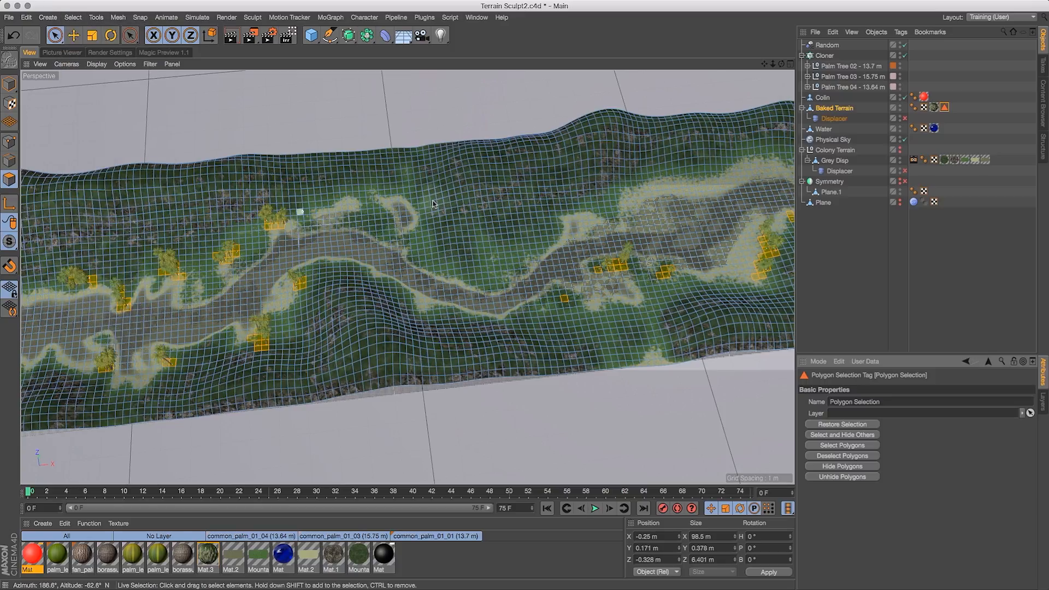
- Switch the viewport display to Gouraud Shading (Lines) and deselect all objects
{"action": "left_click_drag", "start_coordinate": [784, 64], "coordinate": [678, 25]}
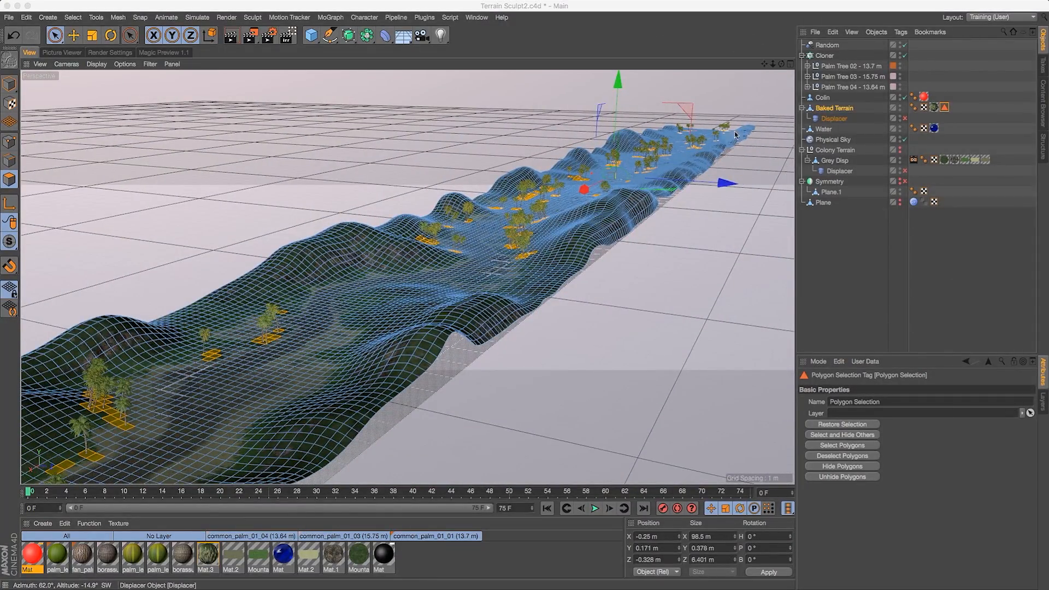
{"action": "left_click", "coordinate": [96, 64]}
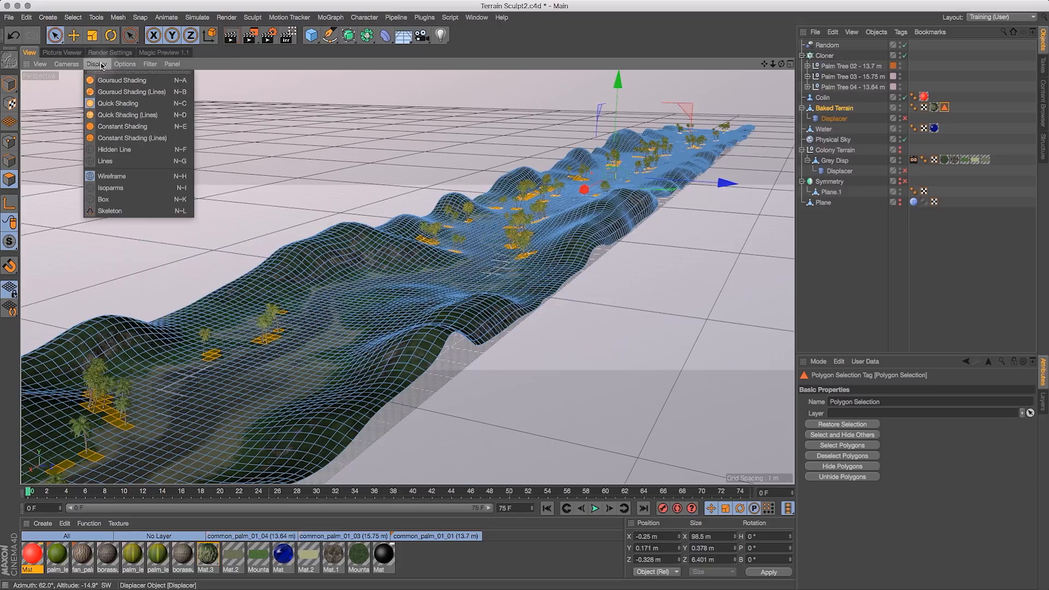
{"action": "left_click", "coordinate": [121, 92]}
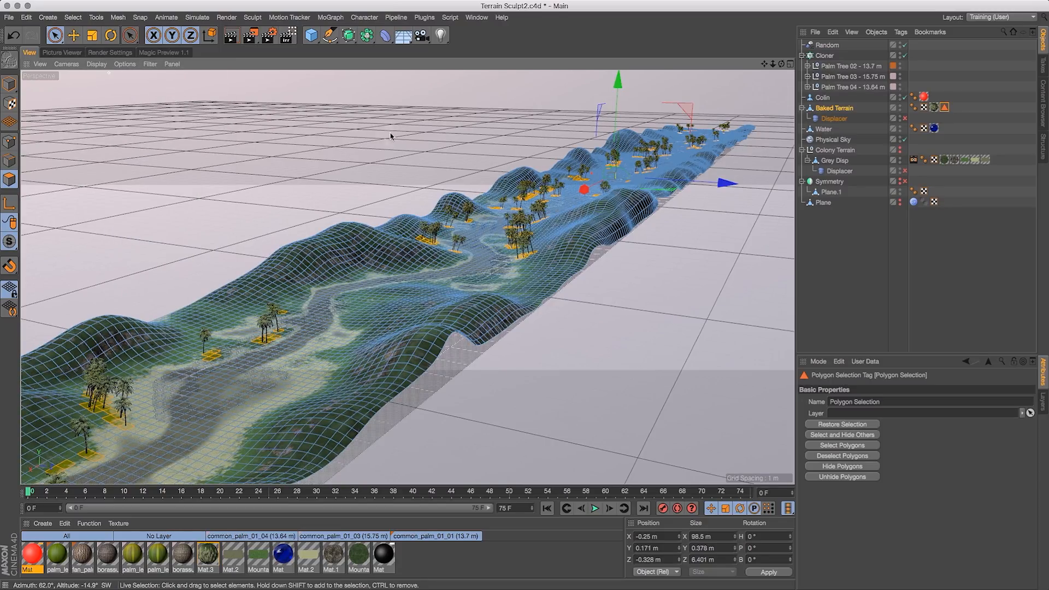
{"action": "left_click", "coordinate": [841, 234]}
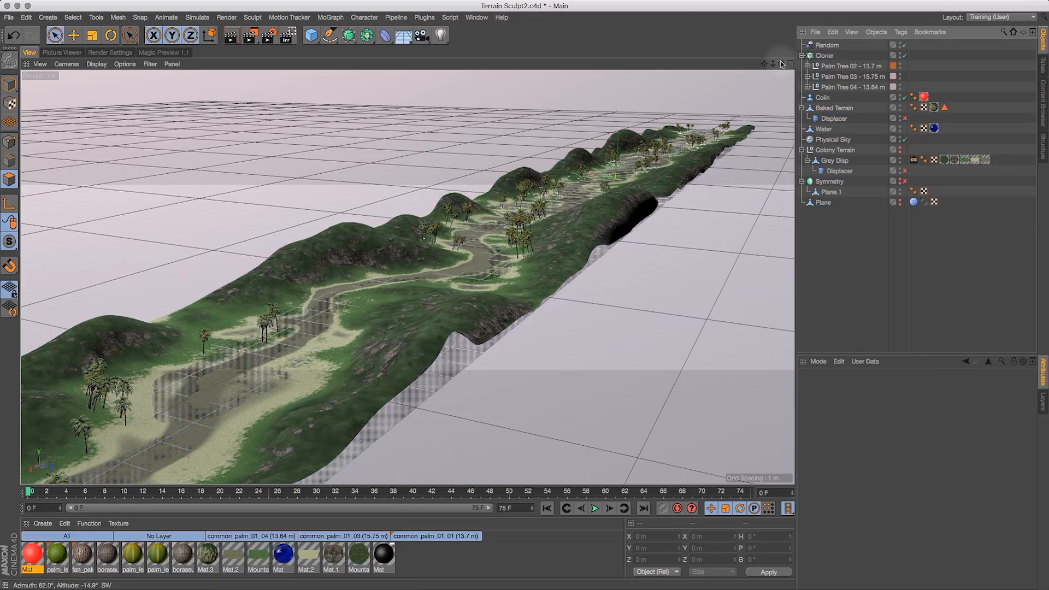
{"action": "left_click", "coordinate": [833, 108]}
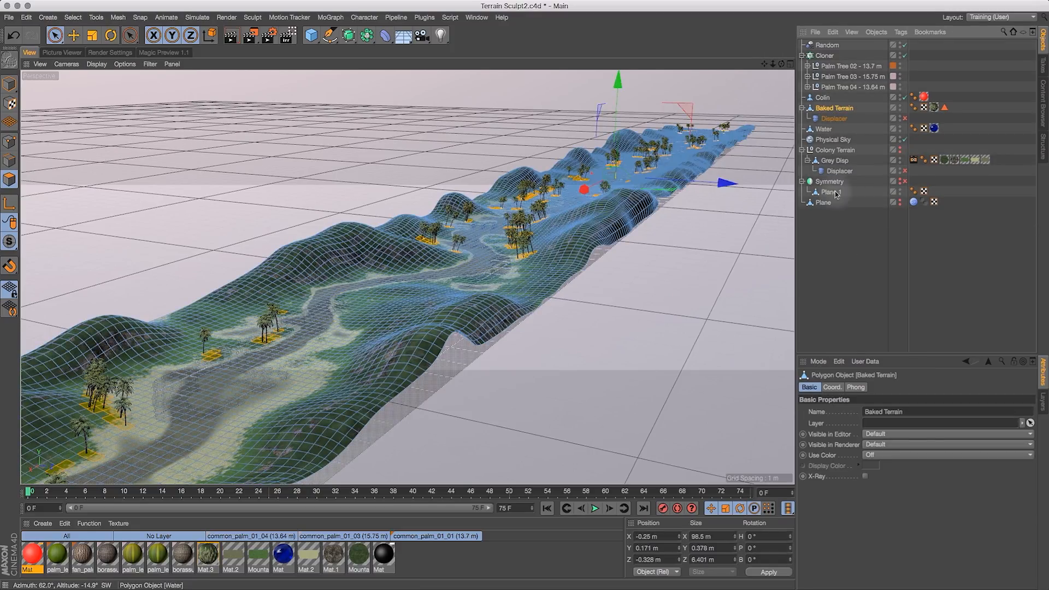
{"action": "left_click", "coordinate": [843, 232]}
- Select the Physical Sky and set its time of day to 16:00
{"action": "mouse_move", "coordinate": [781, 64]}
{"action": "left_mouse_down"}
{"action": "mouse_move", "coordinate": [812, 55]}
{"action": "mouse_move", "coordinate": [809, 70]}
{"action": "mouse_move", "coordinate": [801, 54]}
{"action": "mouse_move", "coordinate": [784, 63]}
{"action": "mouse_move", "coordinate": [792, 61]}
{"action": "mouse_move", "coordinate": [767, 36]}
{"action": "mouse_move", "coordinate": [767, 49]}
{"action": "left_mouse_up"}
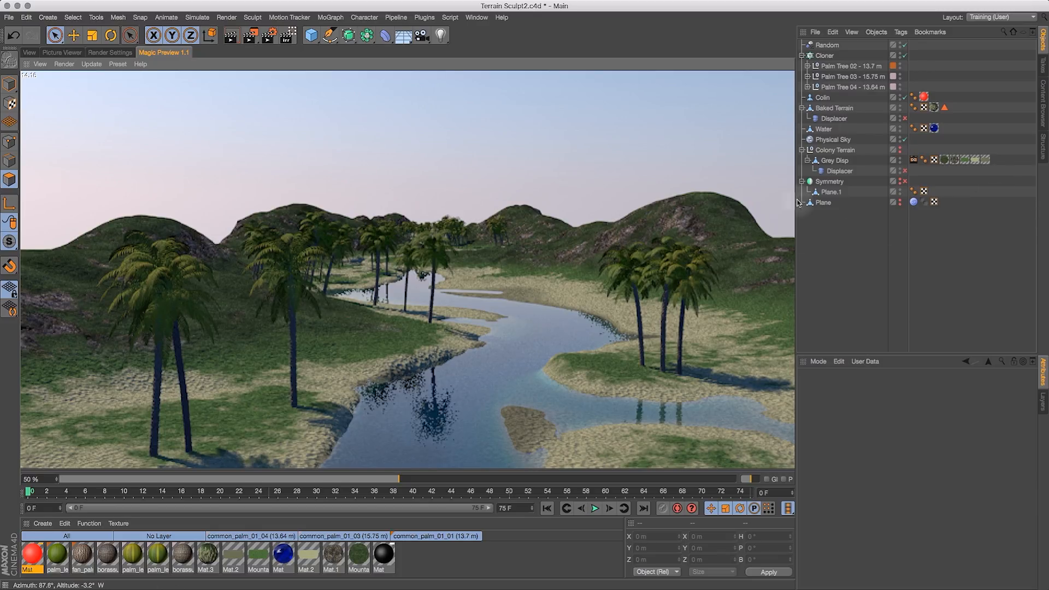
{"action": "left_click", "coordinate": [833, 140]}
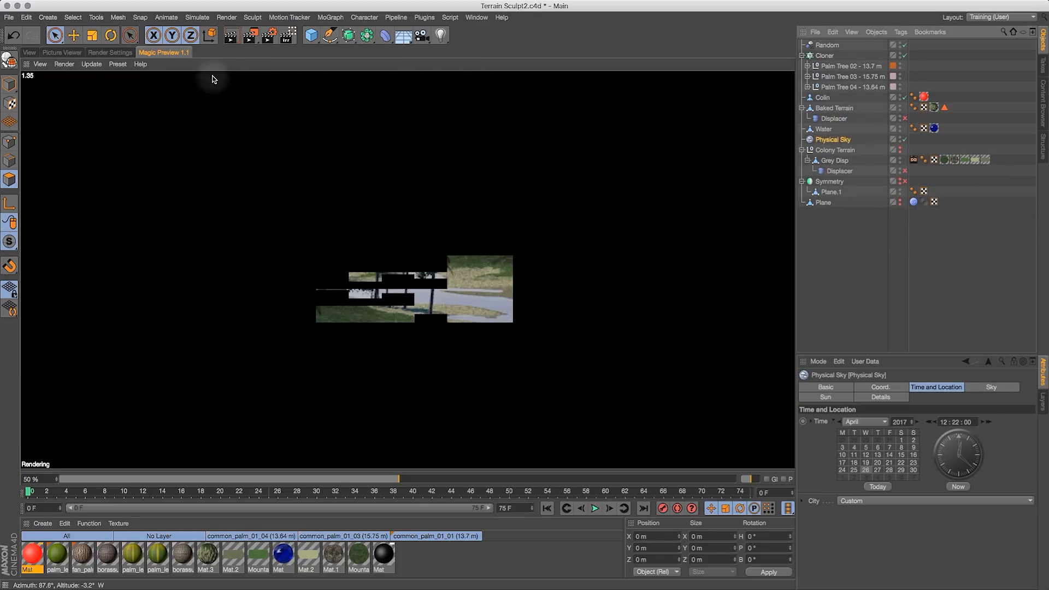
{"action": "left_click", "coordinate": [29, 53]}
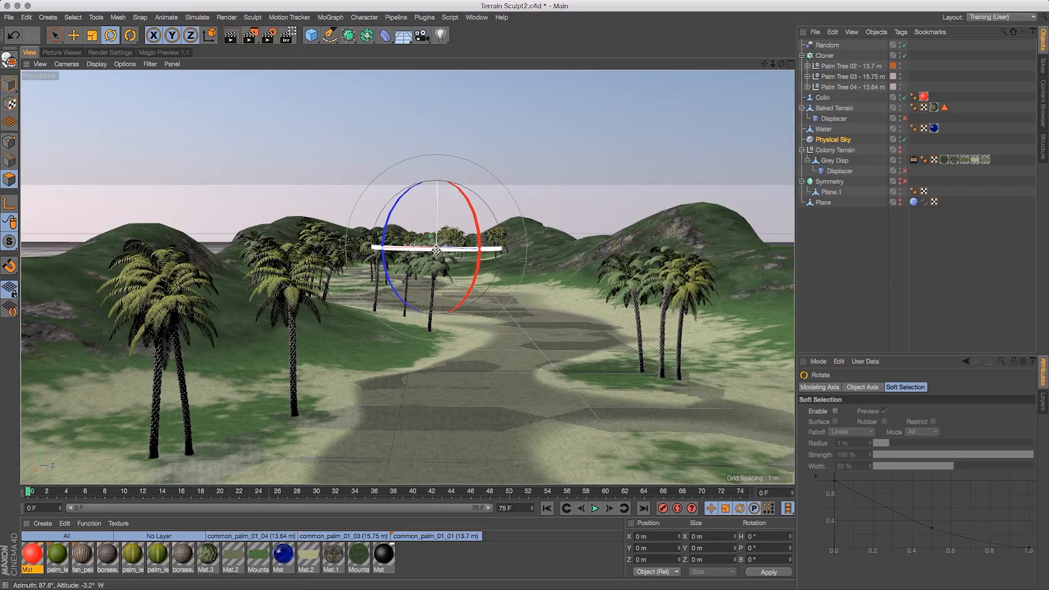
{"action": "mouse_move", "coordinate": [436, 250]}
{"action": "left_mouse_down"}
{"action": "mouse_move", "coordinate": [176, 260]}
{"action": "mouse_move", "coordinate": [206, 164]}
{"action": "mouse_move", "coordinate": [382, 159]}
{"action": "mouse_move", "coordinate": [359, 168]}
{"action": "left_mouse_up"}
{"action": "left_click", "coordinate": [836, 140]}
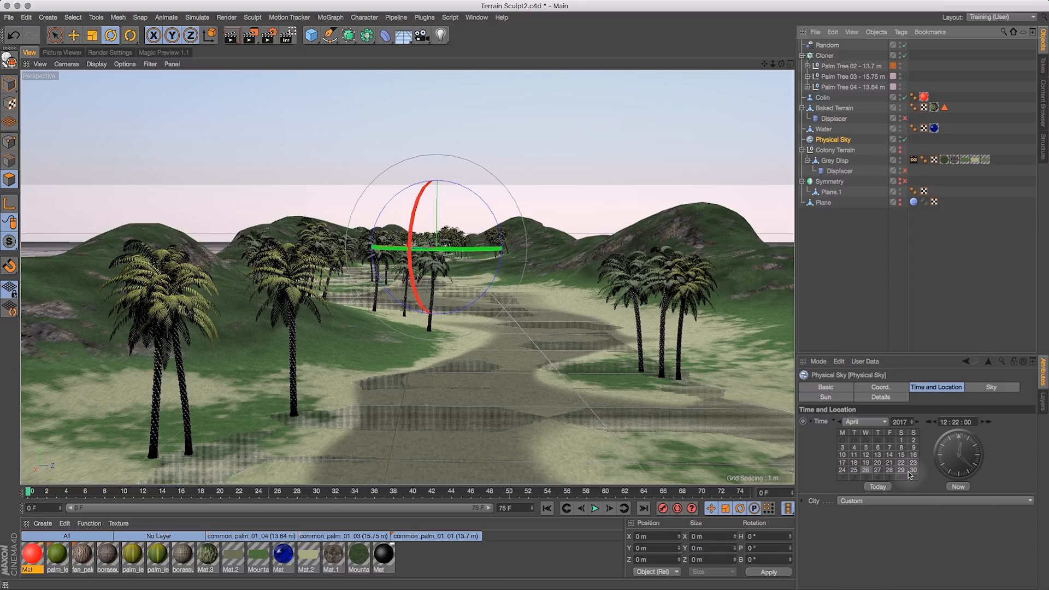
{"action": "left_click_drag", "start_coordinate": [970, 467], "coordinate": [931, 476]}
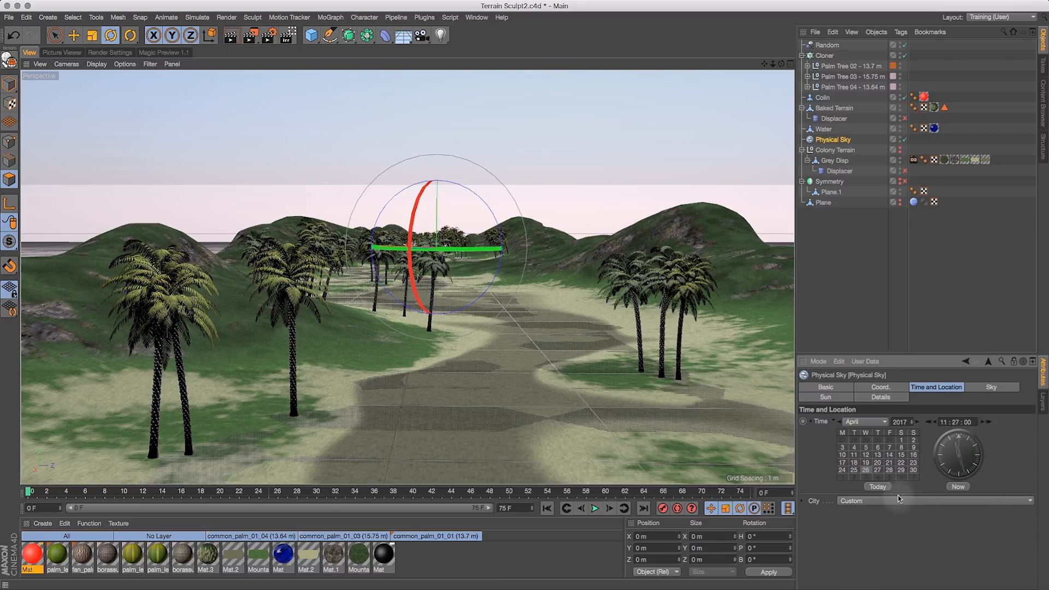
{"action": "left_click_drag", "start_coordinate": [877, 352], "coordinate": [876, 330]}
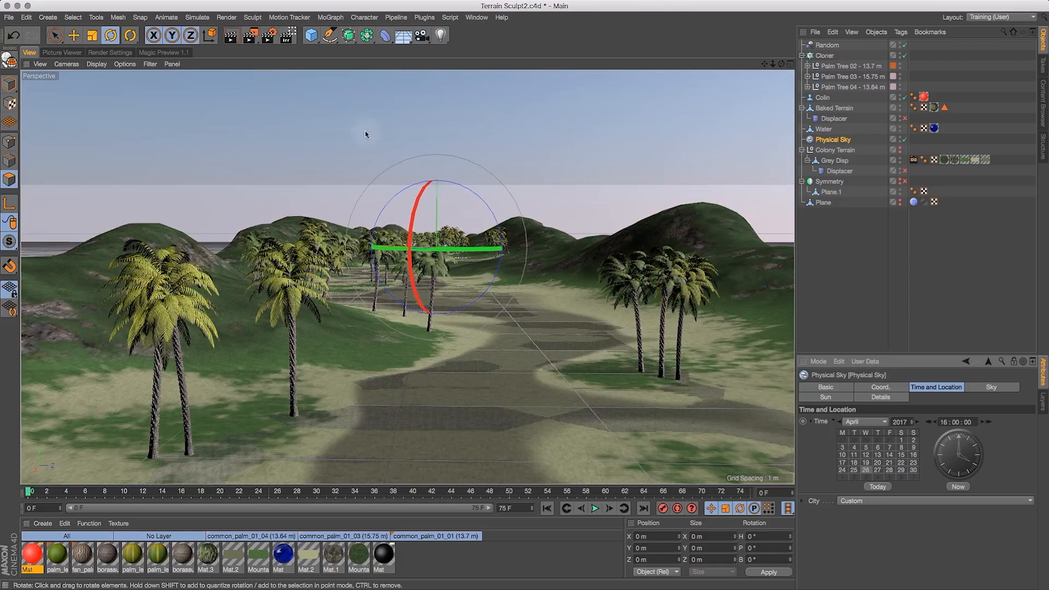
- Preview the render in Magic Preview, then orbit around the terrain to inspect the scene
{"action": "left_click", "coordinate": [151, 52]}
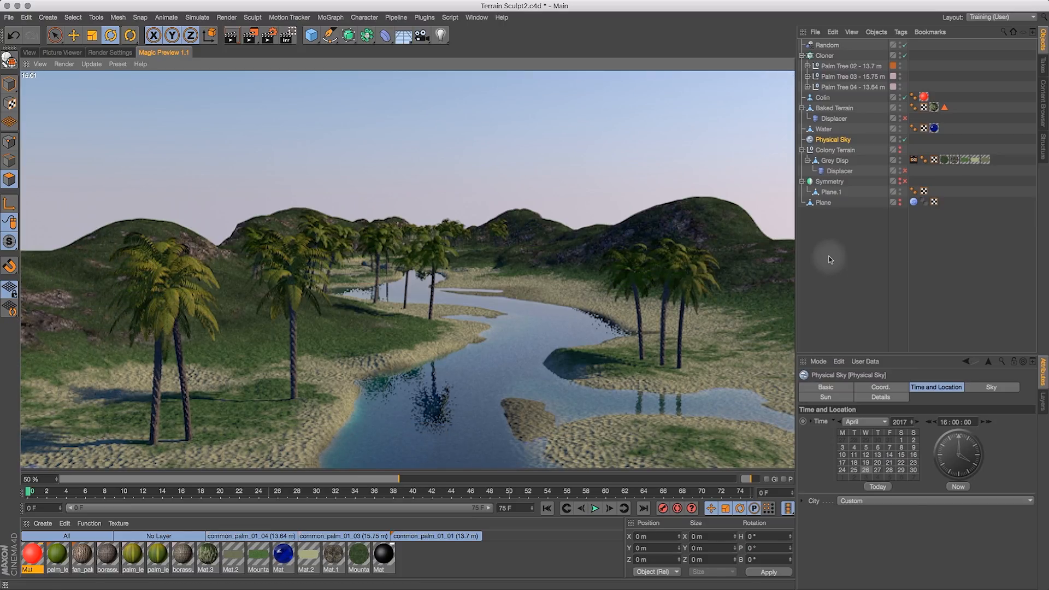
{"action": "left_click", "coordinate": [24, 53]}
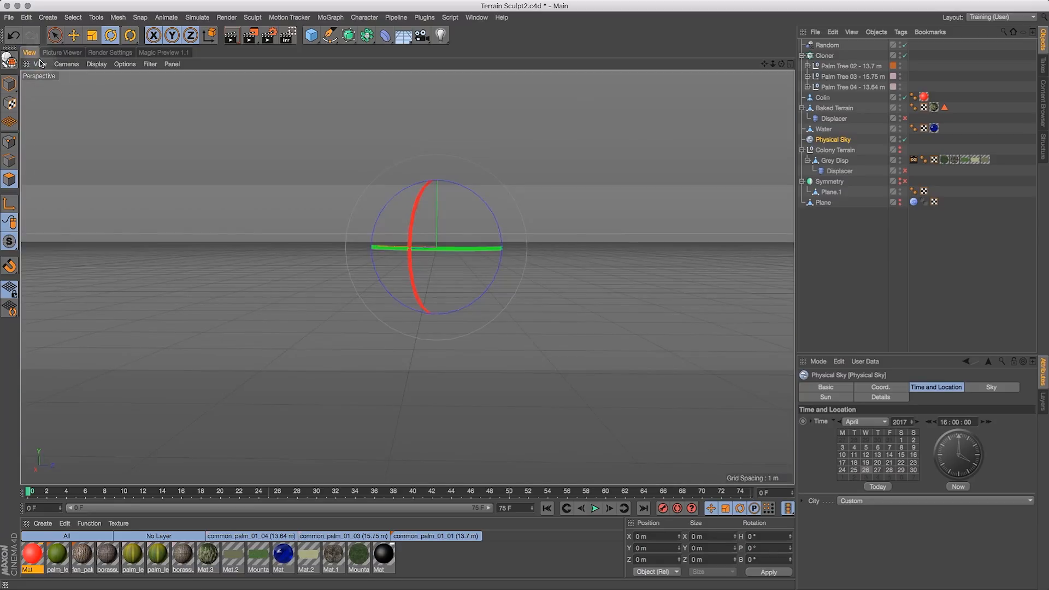
{"action": "left_click_drag", "start_coordinate": [782, 67], "coordinate": [653, 85]}
{"action": "left_click_drag", "start_coordinate": [766, 65], "coordinate": [302, 20]}
{"action": "left_click_drag", "start_coordinate": [774, 64], "coordinate": [703, 90]}
{"action": "left_click_drag", "start_coordinate": [765, 64], "coordinate": [481, 3]}
{"action": "left_click_drag", "start_coordinate": [784, 65], "coordinate": [764, 85]}
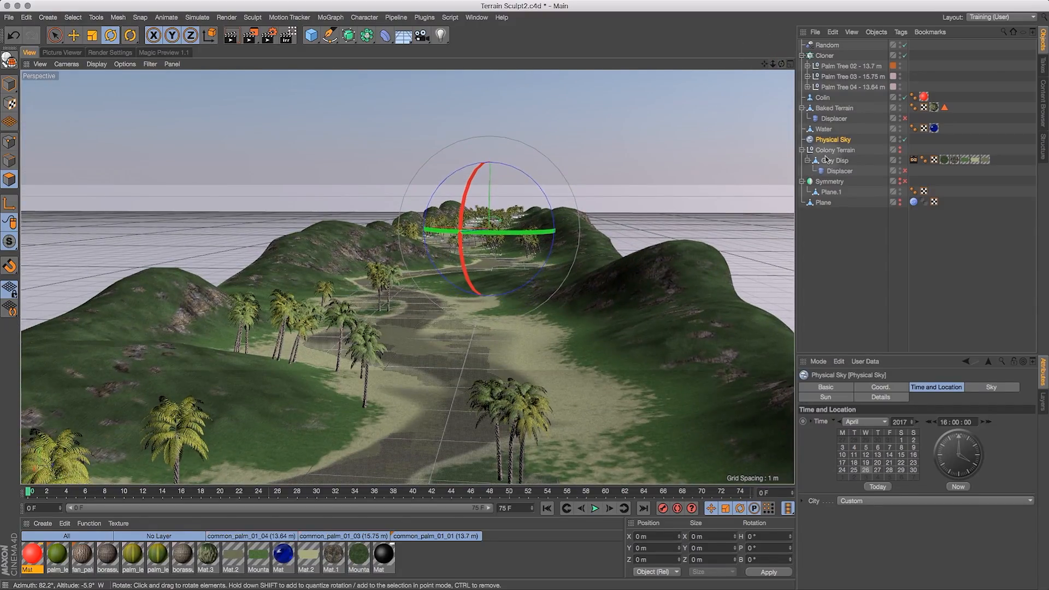
- Select the three palm tree objects Palm Tree 02, 03 and 04 and scale them down
{"action": "left_click", "coordinate": [846, 66]}
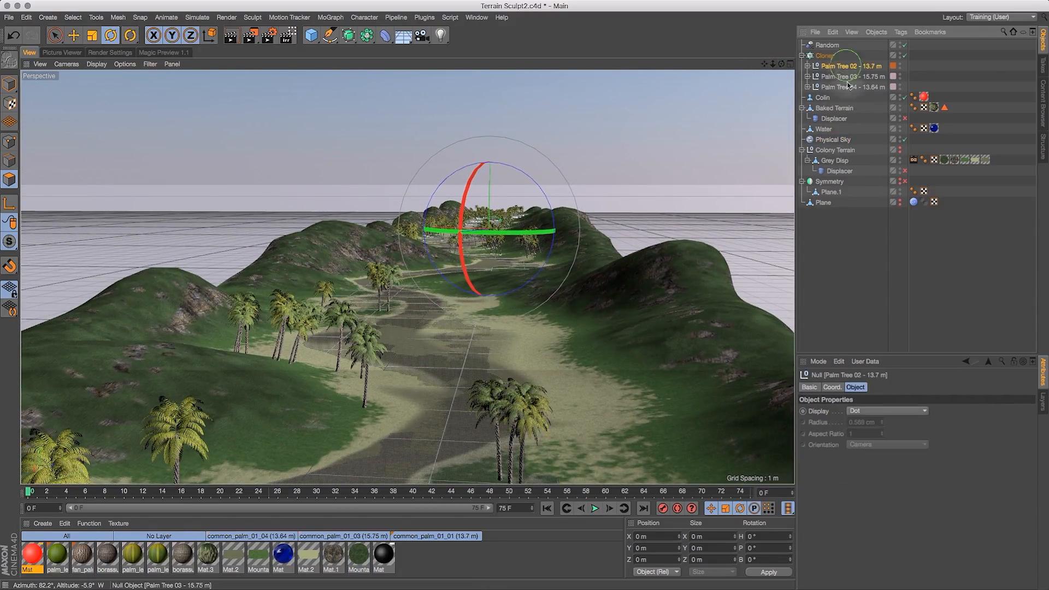
{"action": "left_click", "coordinate": [849, 88], "text": "shift"}
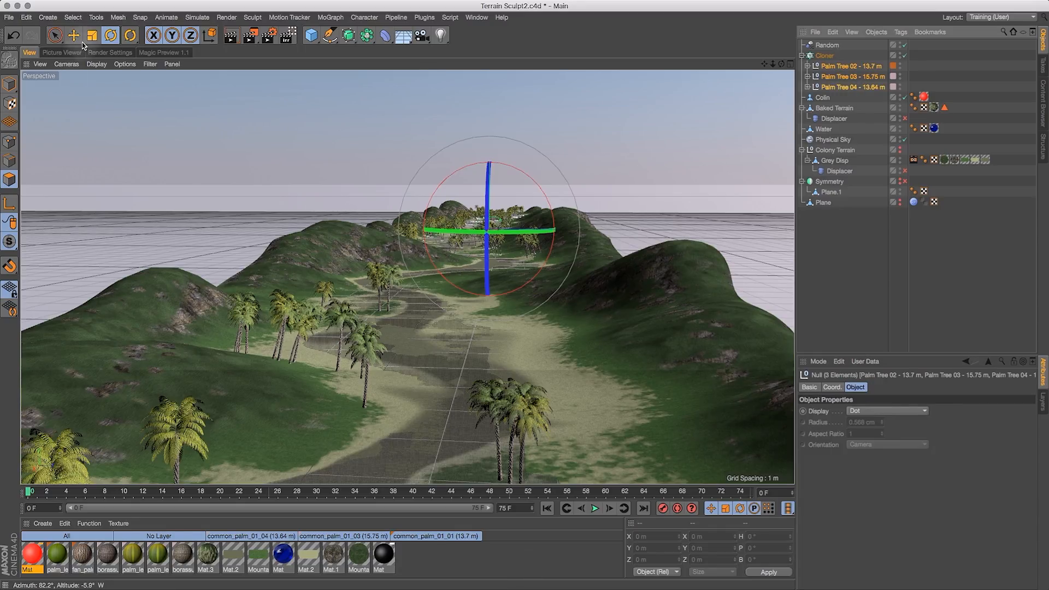
{"action": "key", "text": "t"}
{"action": "left_click", "coordinate": [8, 87]}
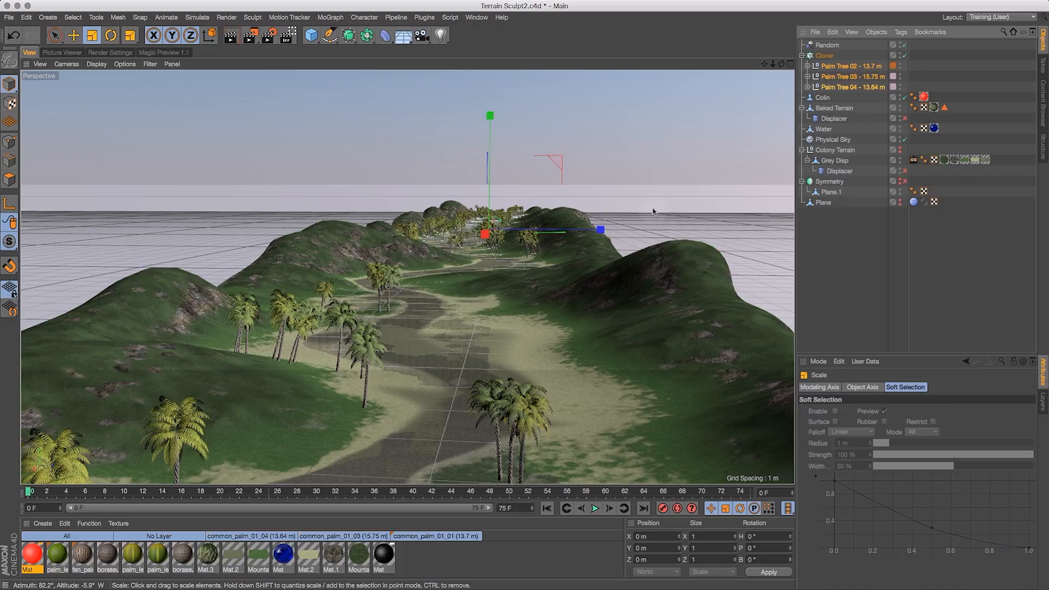
{"action": "left_click_drag", "start_coordinate": [533, 300], "coordinate": [477, 379]}
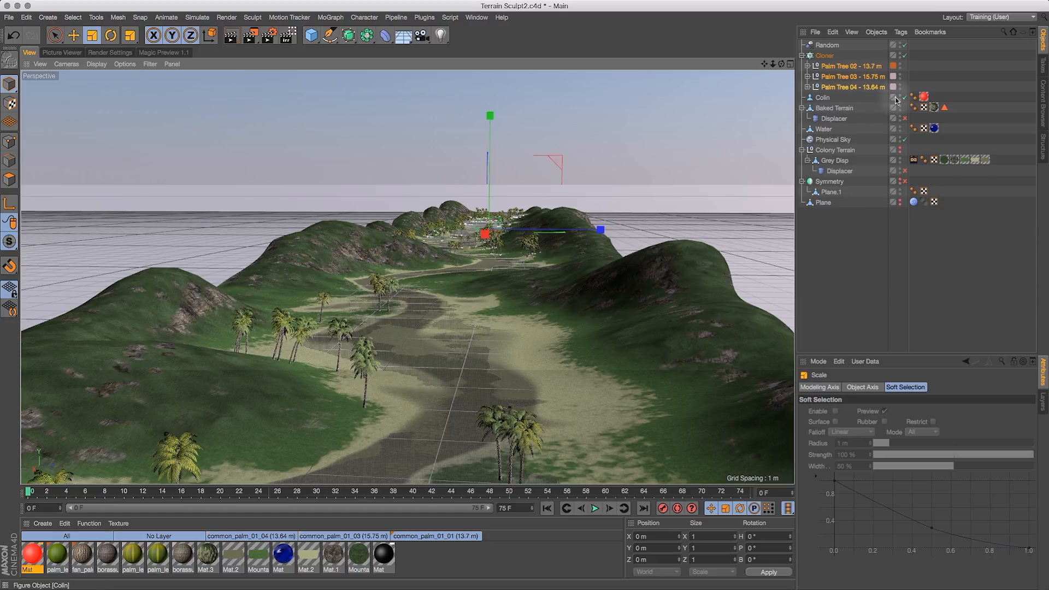
- Move the Colin figure onto the sandy riverbank in the foreground of the terrain
{"action": "left_click", "coordinate": [828, 100]}
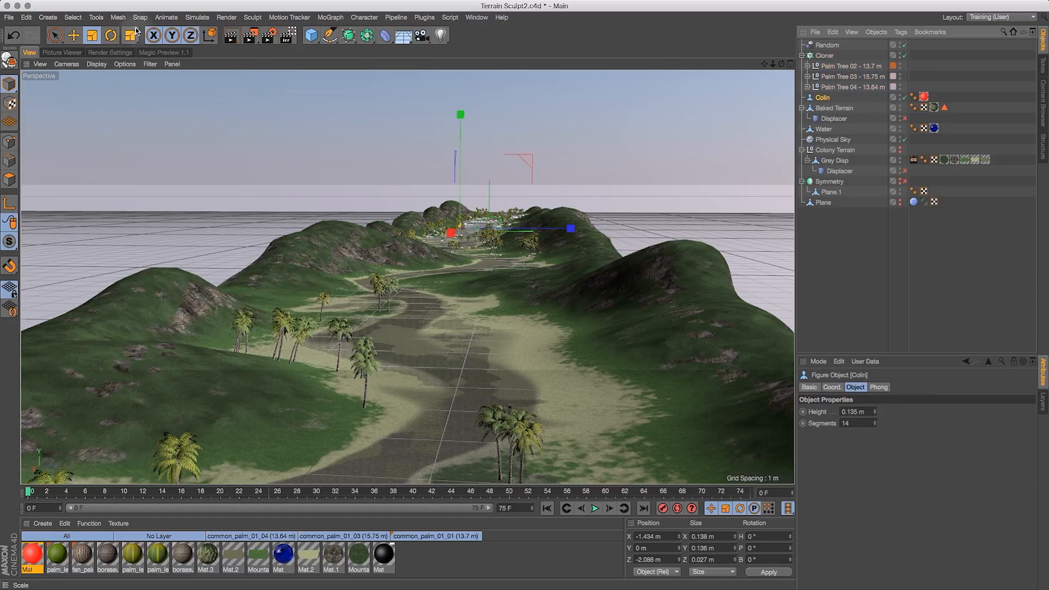
{"action": "left_click", "coordinate": [73, 35]}
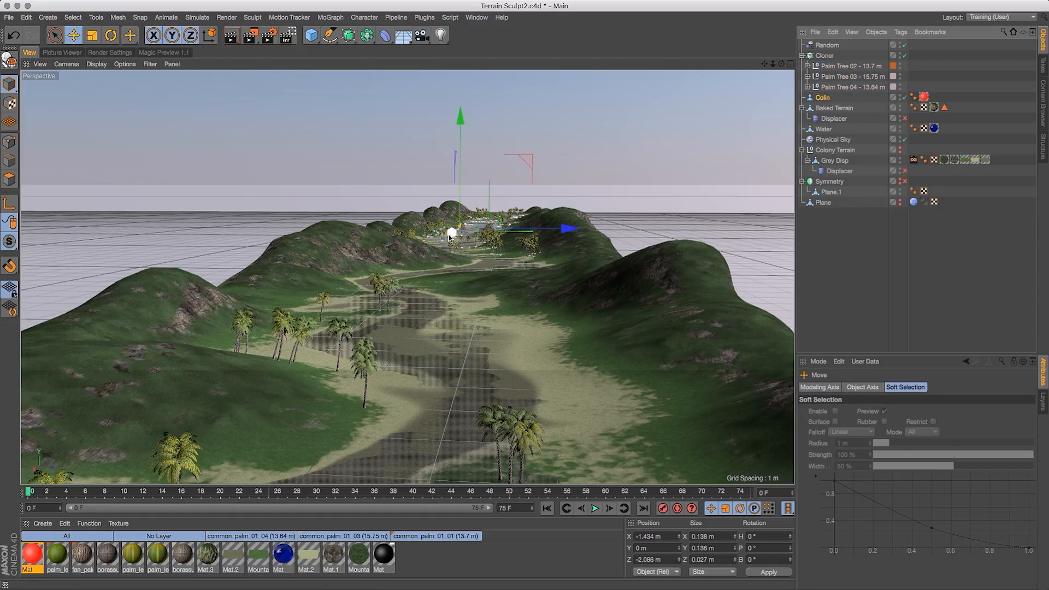
{"action": "left_click_drag", "start_coordinate": [450, 236], "coordinate": [414, 268]}
{"action": "left_click_drag", "start_coordinate": [332, 391], "coordinate": [316, 428]}
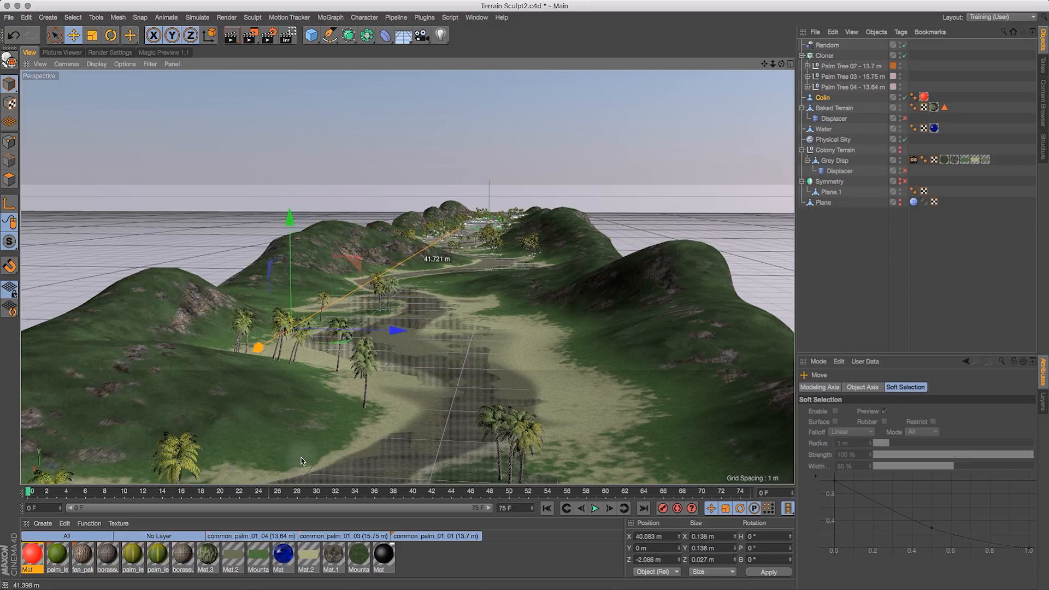
{"action": "left_click_drag", "start_coordinate": [293, 479], "coordinate": [292, 482]}
{"action": "left_click_drag", "start_coordinate": [442, 356], "coordinate": [527, 366]}
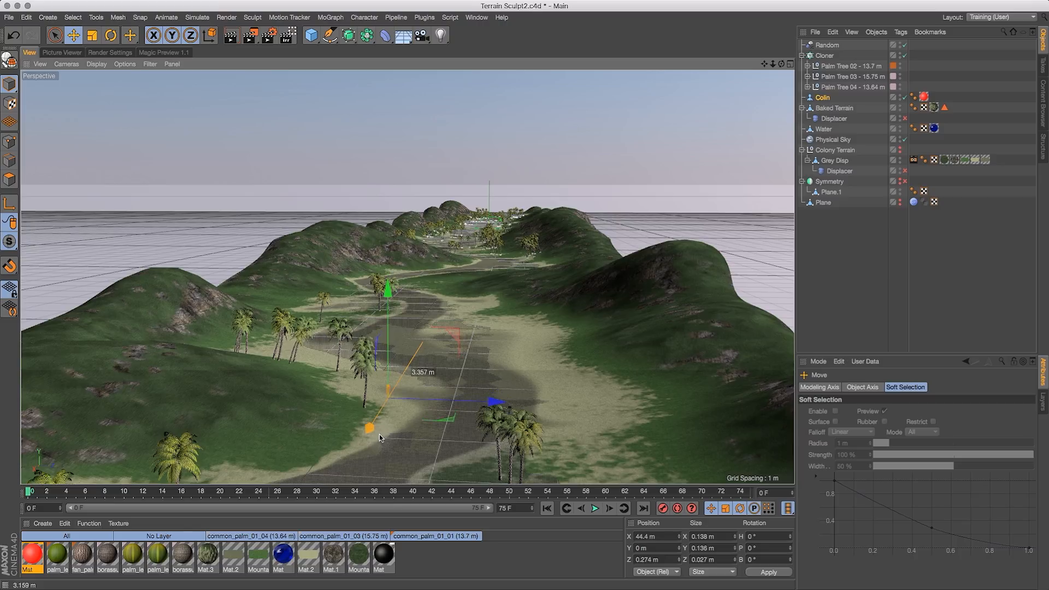
{"action": "left_click", "coordinate": [853, 257]}
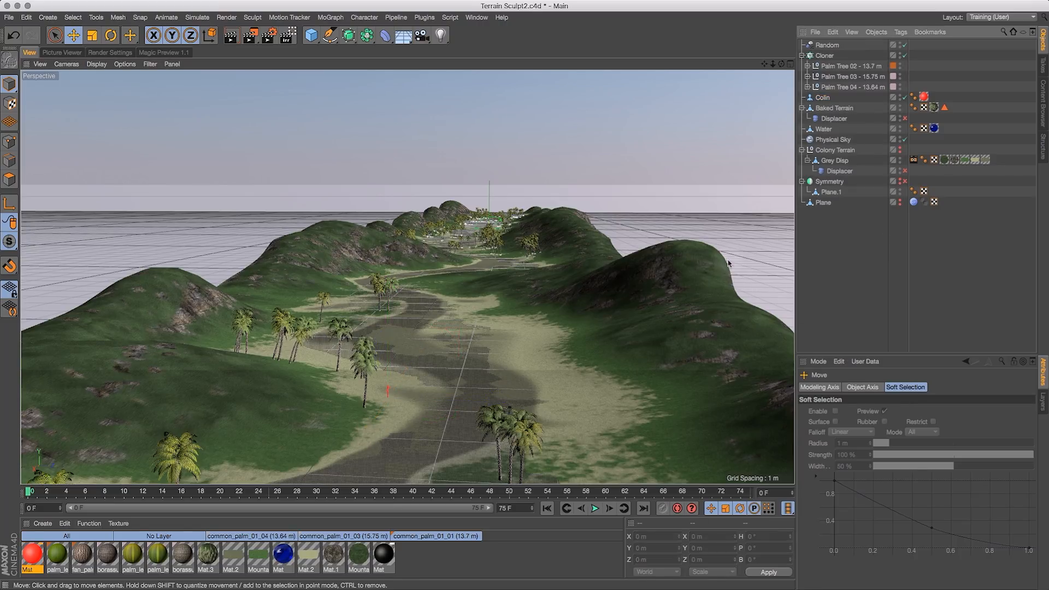
- Select the three palm tree objects again and scale them down further
{"action": "mouse_move", "coordinate": [782, 65]}
{"action": "left_mouse_down"}
{"action": "mouse_move", "coordinate": [767, 66]}
{"action": "mouse_move", "coordinate": [799, 36]}
{"action": "mouse_move", "coordinate": [801, 64]}
{"action": "mouse_move", "coordinate": [764, 117]}
{"action": "mouse_move", "coordinate": [807, 65]}
{"action": "mouse_move", "coordinate": [824, 63]}
{"action": "mouse_move", "coordinate": [776, 63]}
{"action": "mouse_move", "coordinate": [791, 63]}
{"action": "mouse_move", "coordinate": [781, 74]}
{"action": "left_mouse_up"}
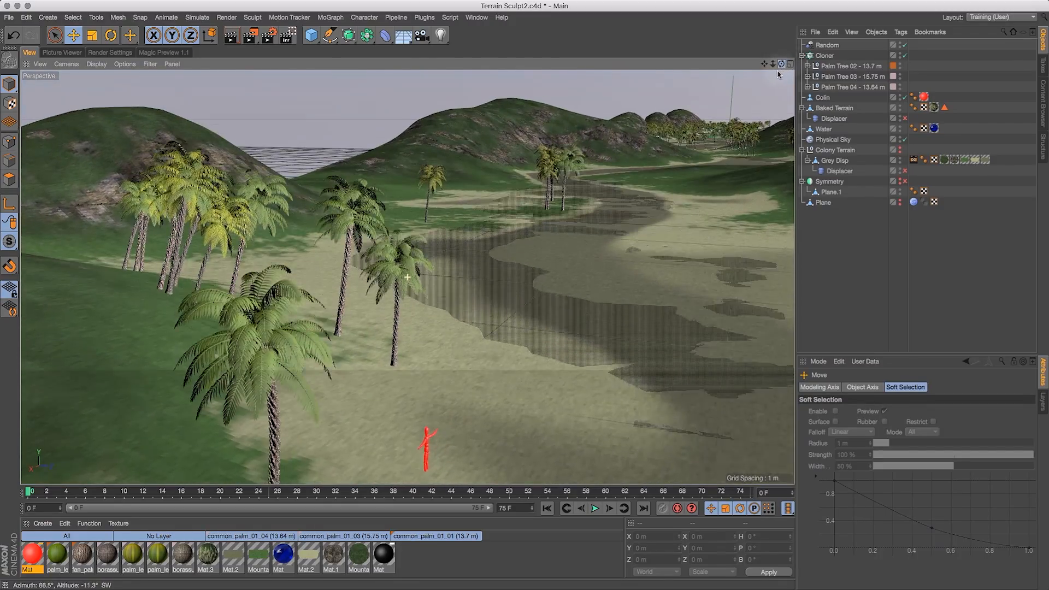
{"action": "left_click", "coordinate": [837, 65]}
{"action": "left_click", "coordinate": [844, 87], "text": "shift"}
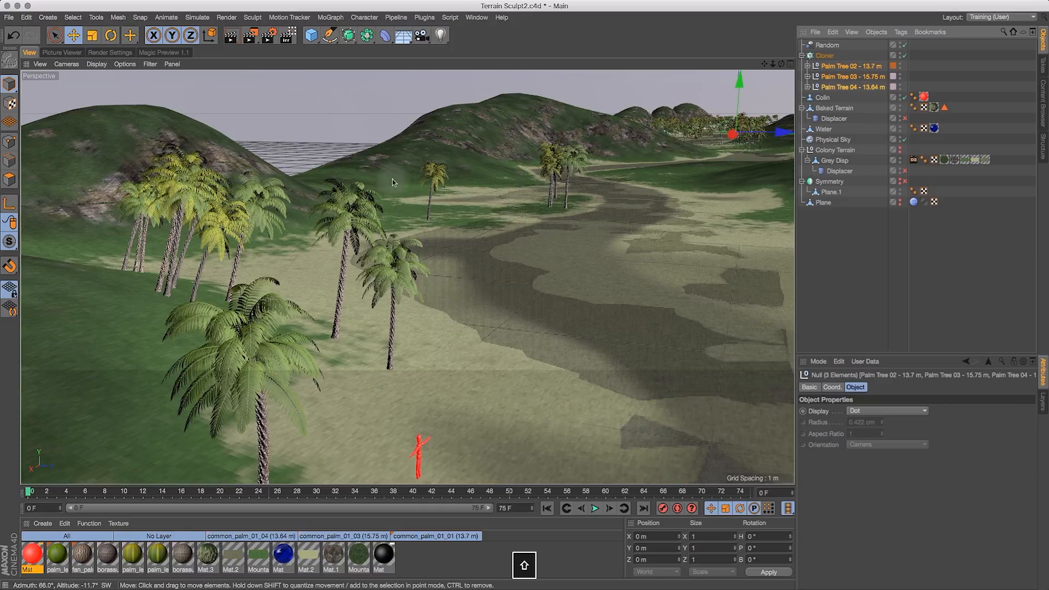
{"action": "left_click", "coordinate": [92, 36]}
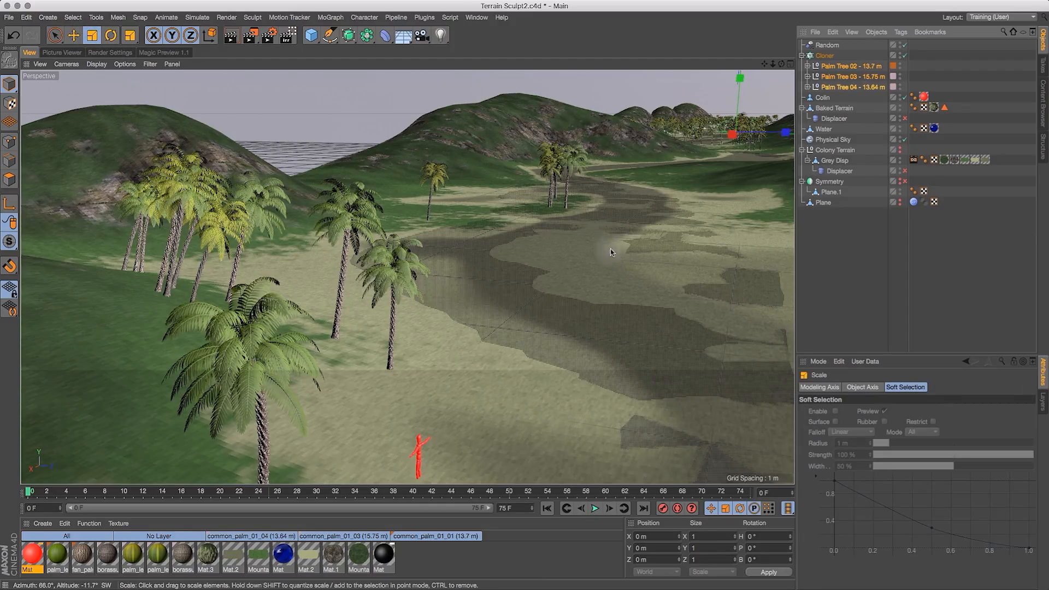
{"action": "left_click_drag", "start_coordinate": [613, 261], "coordinate": [575, 307]}
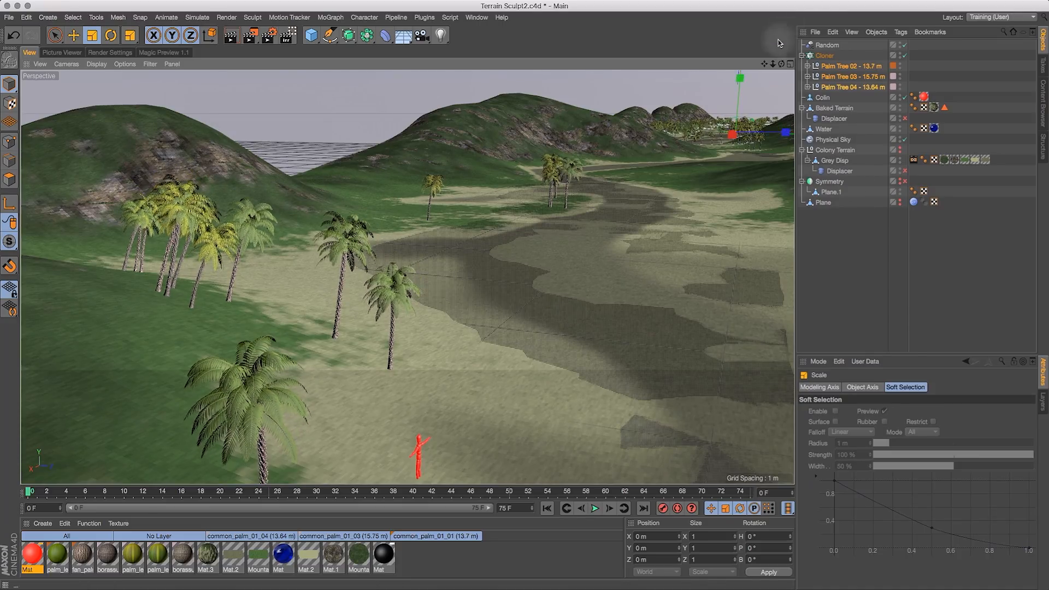
- Switch to the Trees.c4d document
{"action": "left_click_drag", "start_coordinate": [783, 66], "coordinate": [693, 94]}
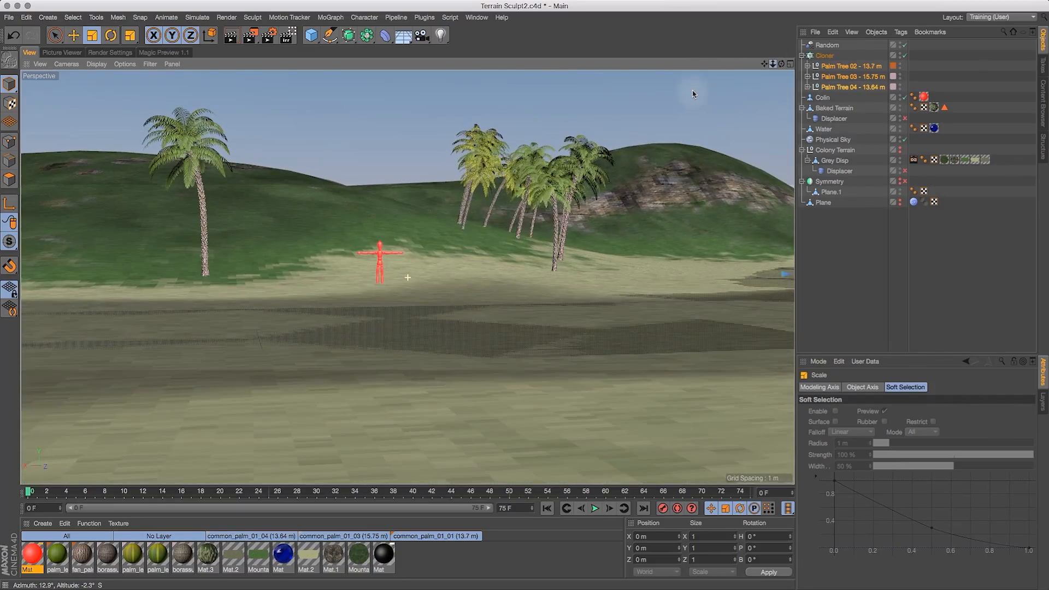
{"action": "left_click_drag", "start_coordinate": [785, 65], "coordinate": [808, 93]}
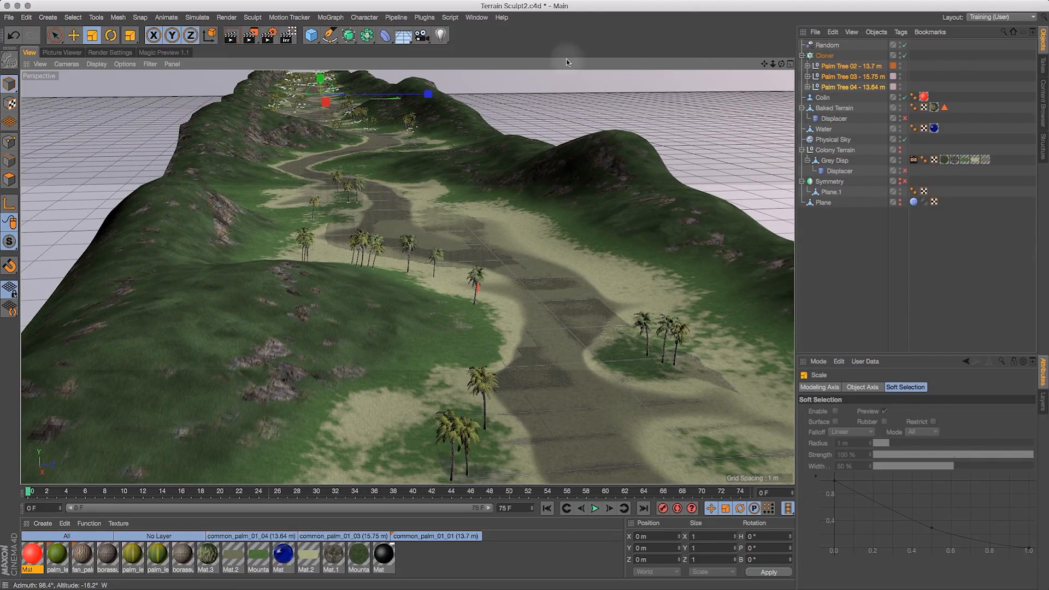
{"action": "left_click", "coordinate": [464, 17]}
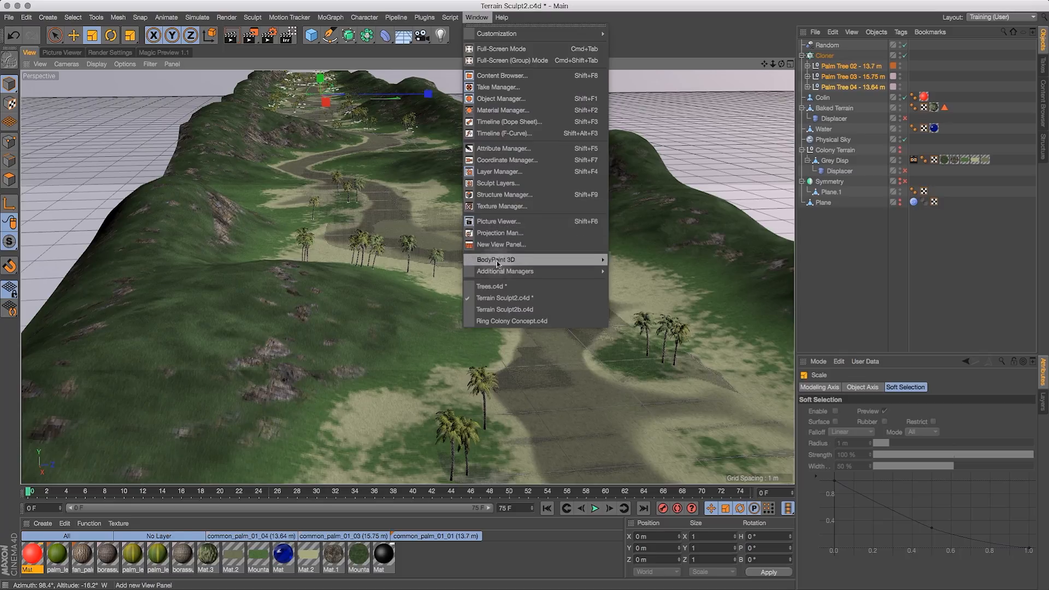
{"action": "left_click", "coordinate": [492, 286]}
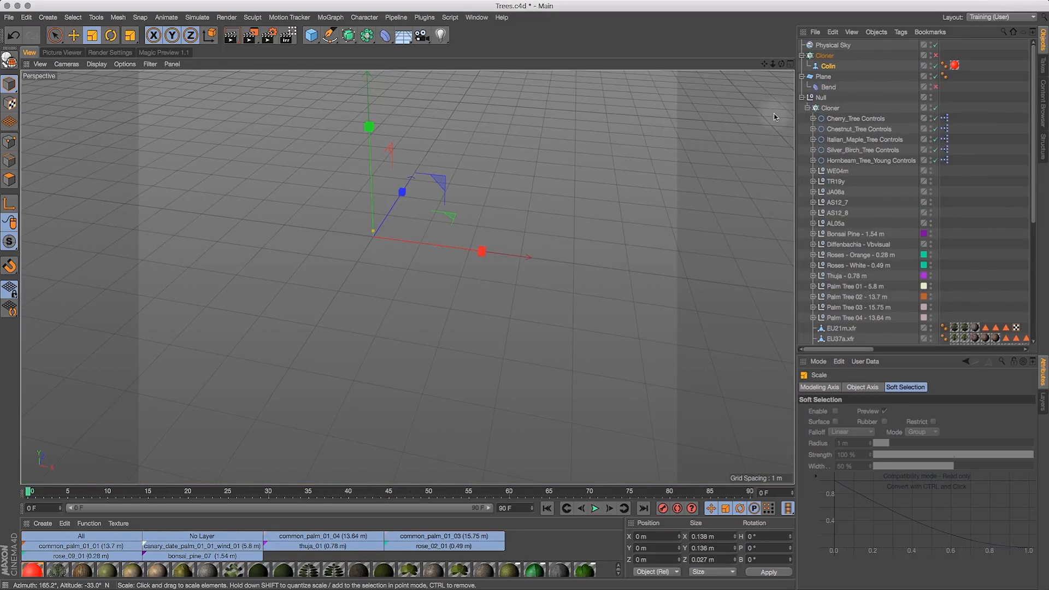
- Select the Null holding the tree collection, frame it in the view, and select the ground Plane
{"action": "left_click", "coordinate": [821, 97]}
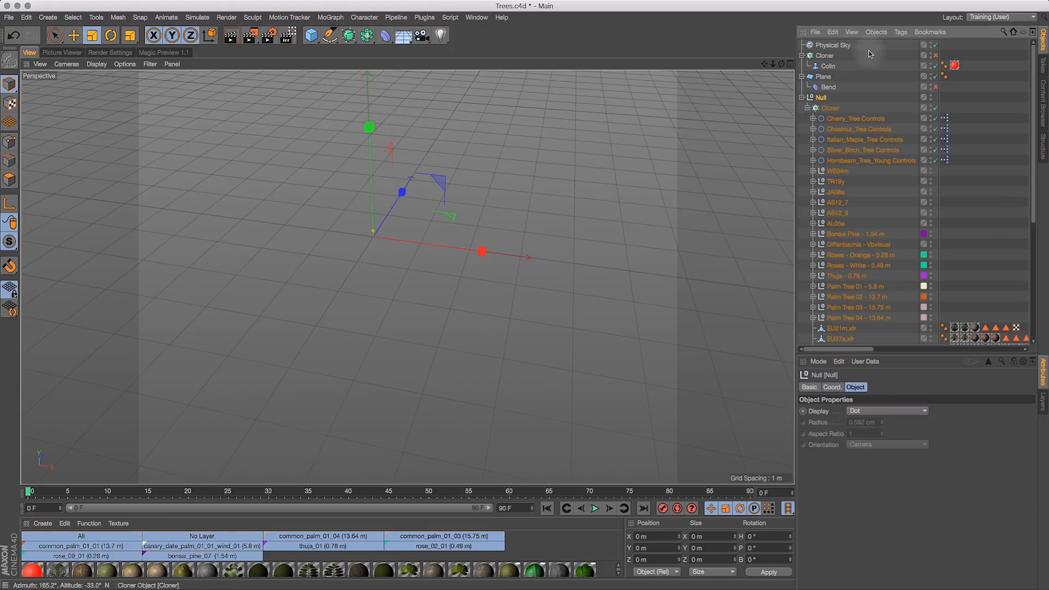
{"action": "left_click", "coordinate": [761, 62]}
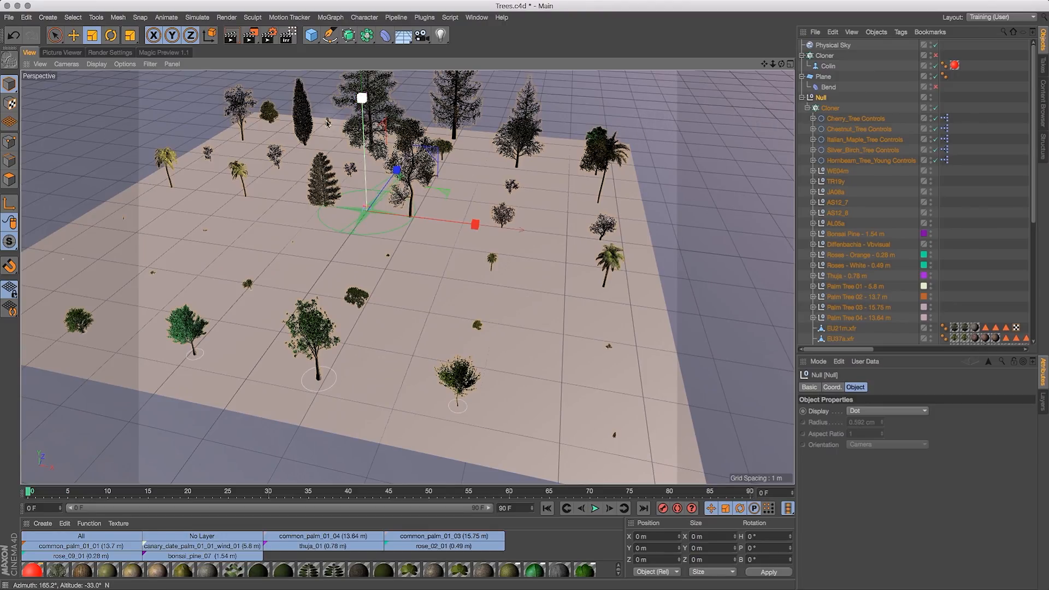
{"action": "left_click_drag", "start_coordinate": [782, 65], "coordinate": [913, 38]}
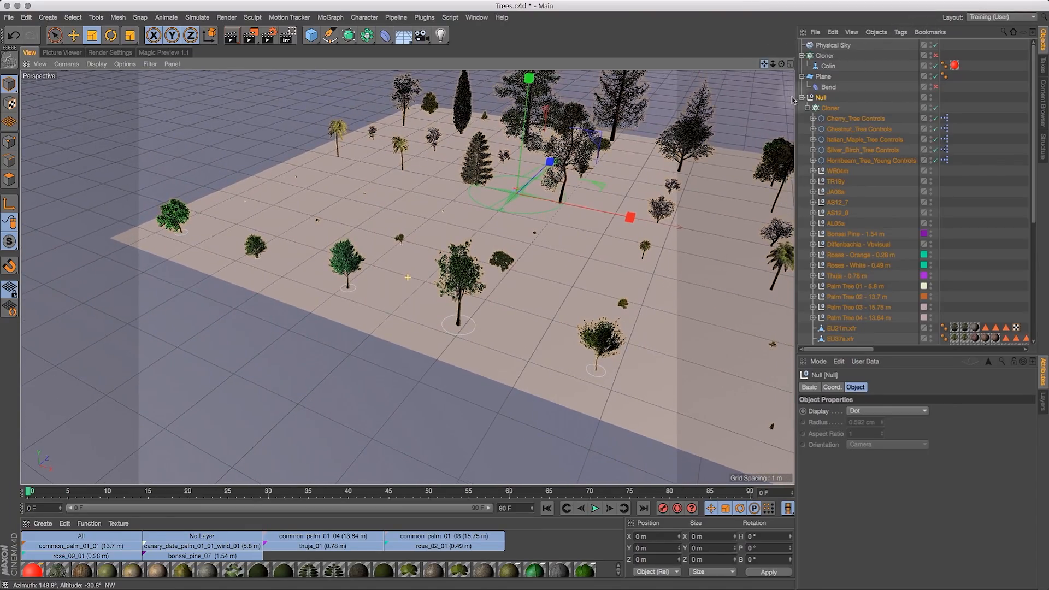
{"action": "left_click", "coordinate": [347, 283]}
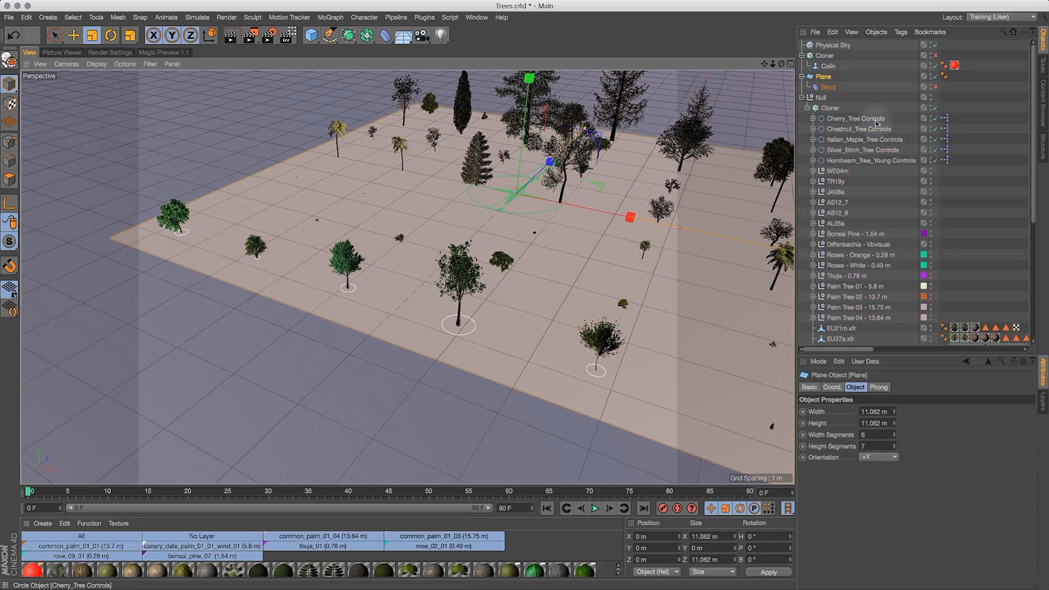
- Select the five tree control objects in Trees.c4d and paste them into the Terrain Sculpt2.c4d document
{"action": "left_click_drag", "start_coordinate": [903, 109], "coordinate": [856, 170]}
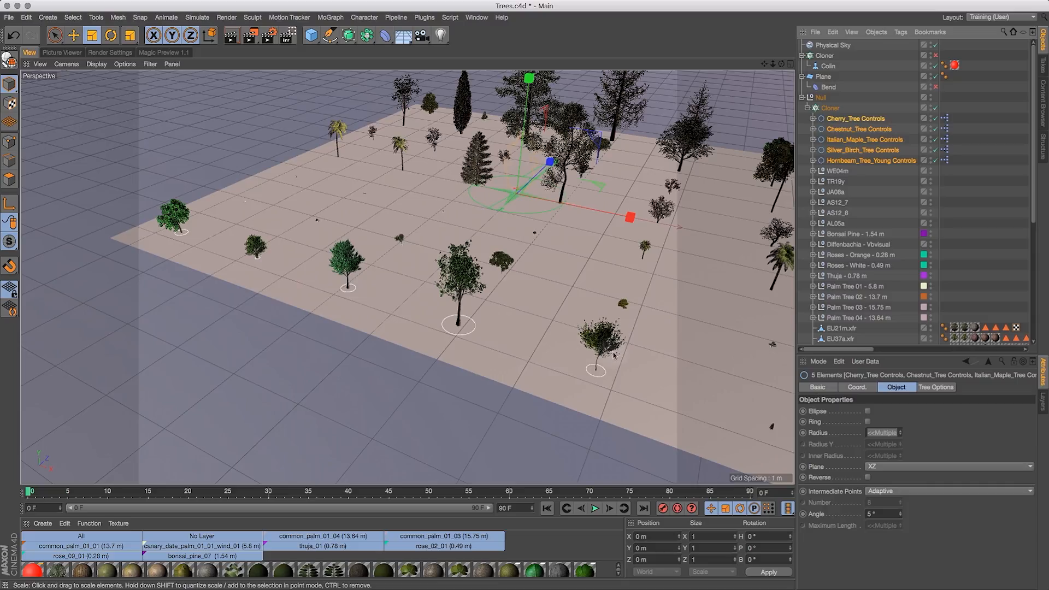
{"action": "left_click_drag", "start_coordinate": [763, 64], "coordinate": [827, 124]}
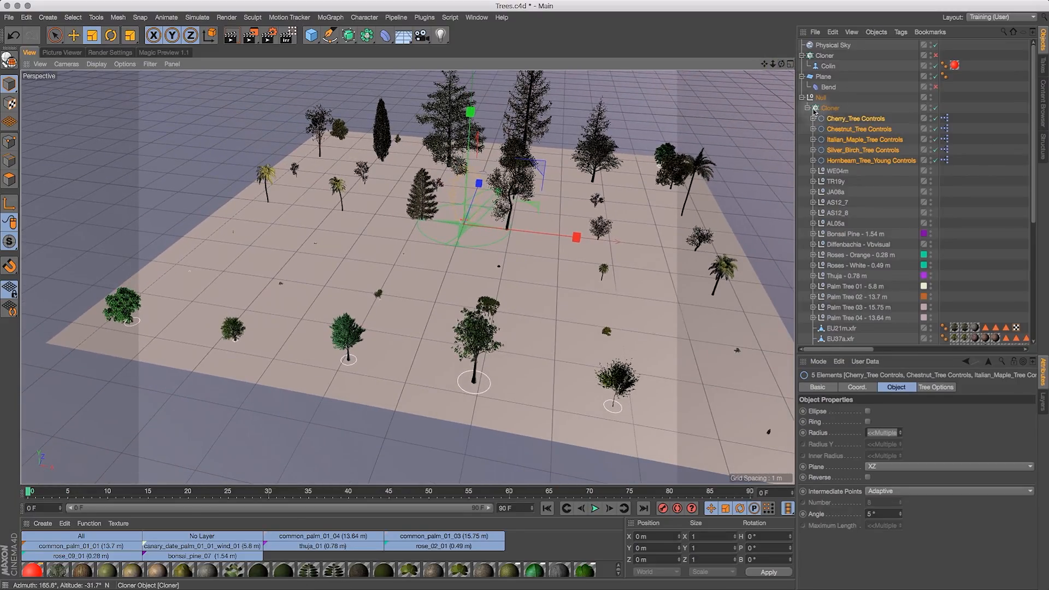
{"action": "left_click", "coordinate": [476, 17]}
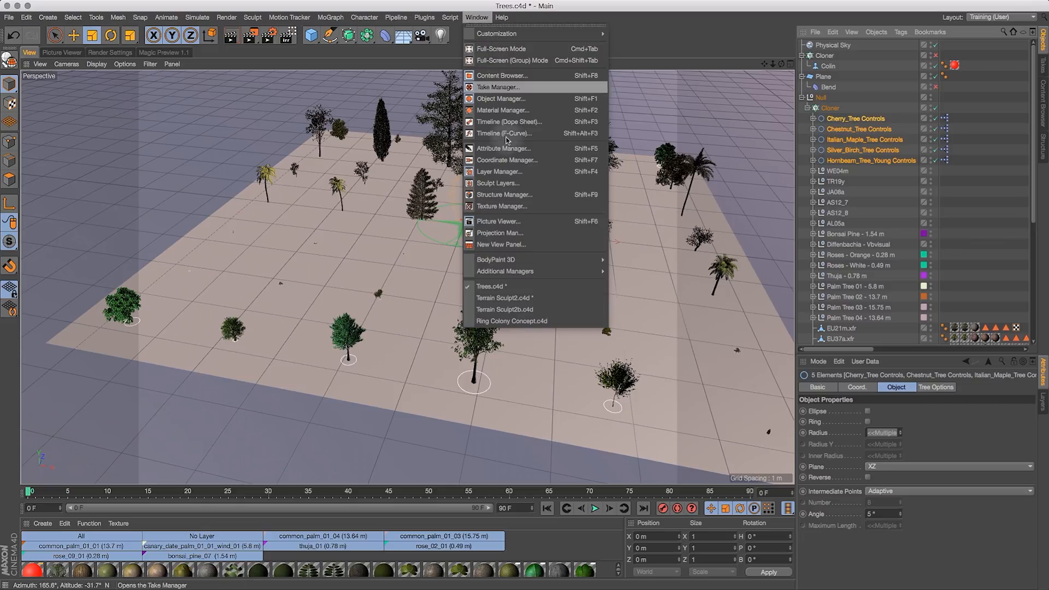
{"action": "left_click", "coordinate": [516, 298]}
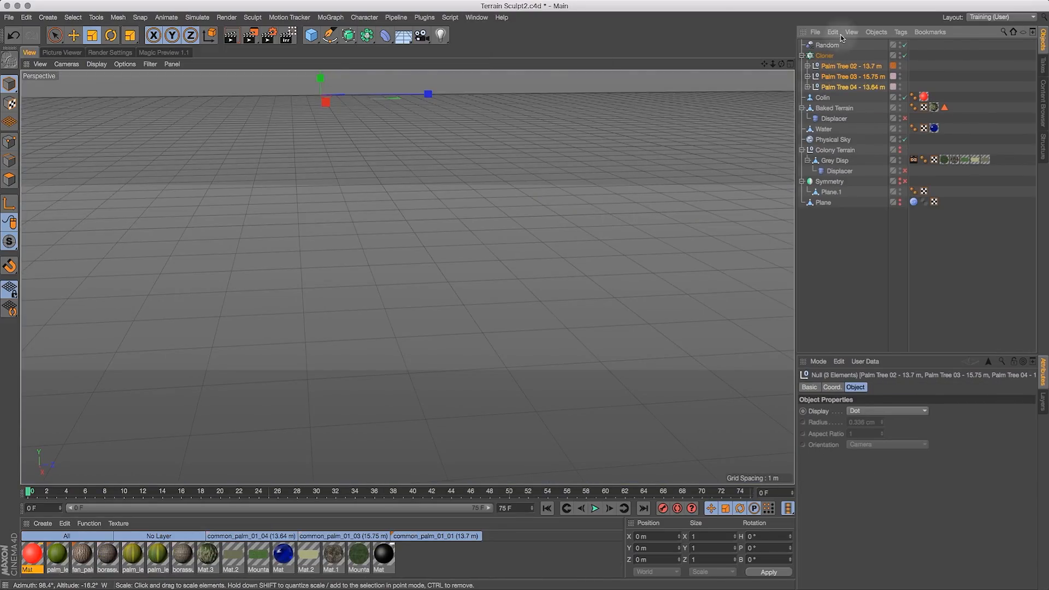
{"action": "key", "text": "super+v"}
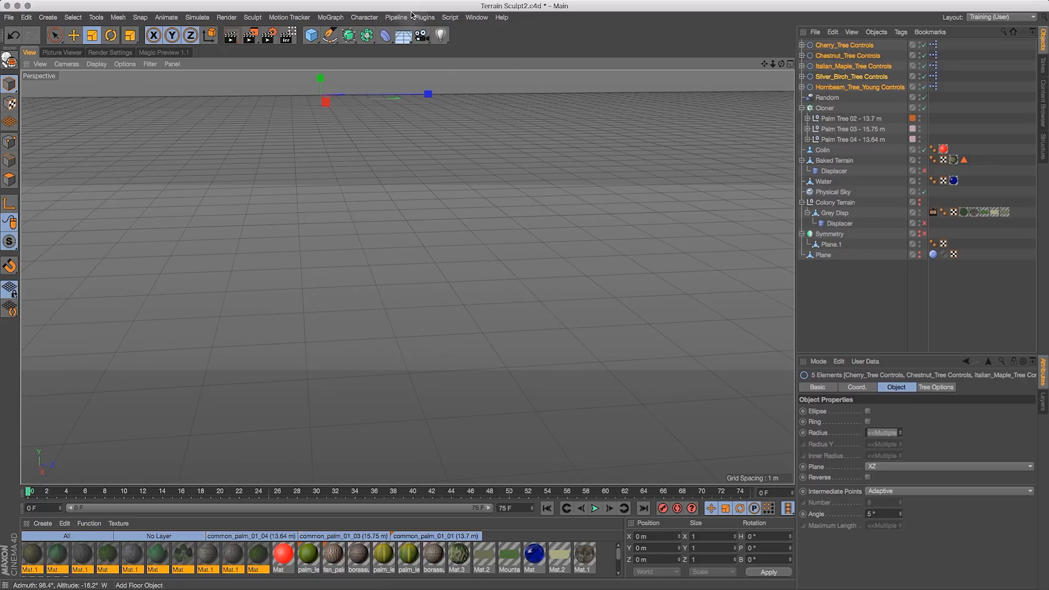
- Switch back to Trees.c4d and examine the tree collection spread over the ground plane
{"action": "left_click", "coordinate": [477, 17]}
{"action": "left_click", "coordinate": [556, 289]}
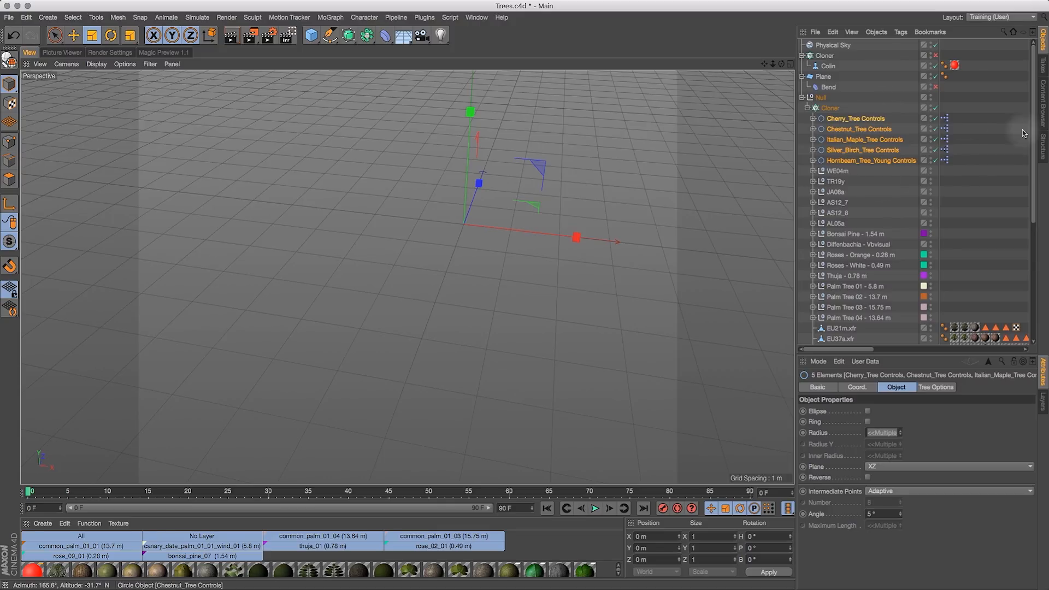
{"action": "scroll", "coordinate": [1032, 130], "scroll_direction": "down", "scroll_amount": 6}
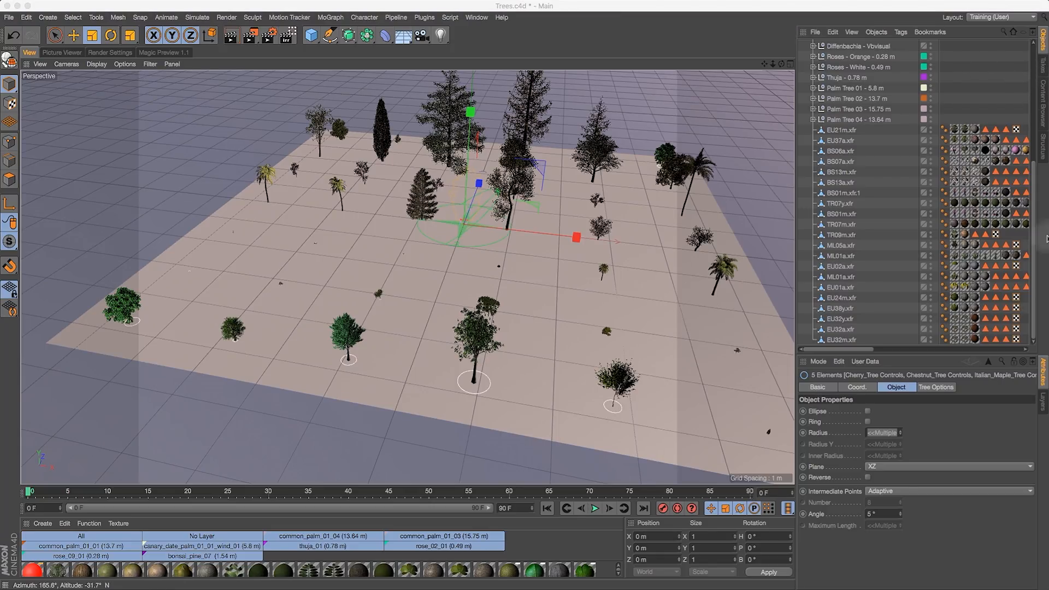
{"action": "left_click_drag", "start_coordinate": [781, 64], "coordinate": [565, 10]}
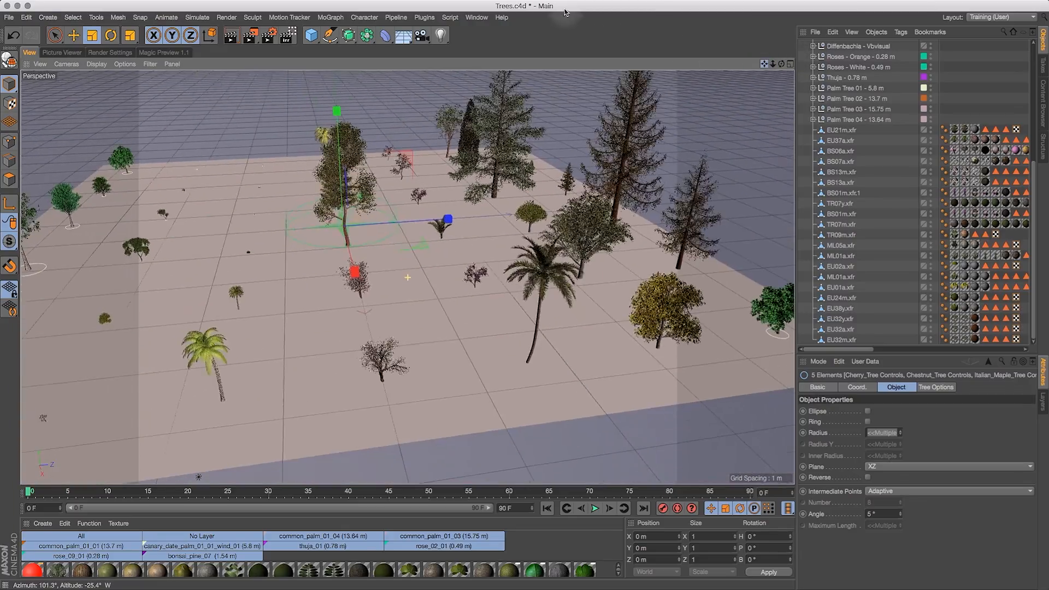
{"action": "left_click_drag", "start_coordinate": [763, 63], "coordinate": [629, 32]}
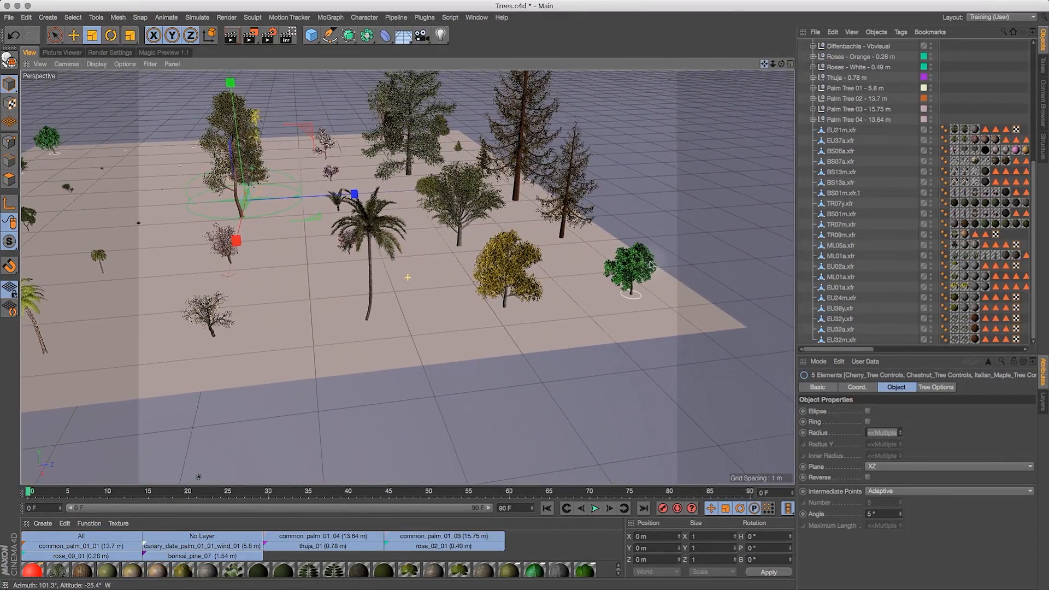
{"action": "left_click_drag", "start_coordinate": [781, 64], "coordinate": [672, 174]}
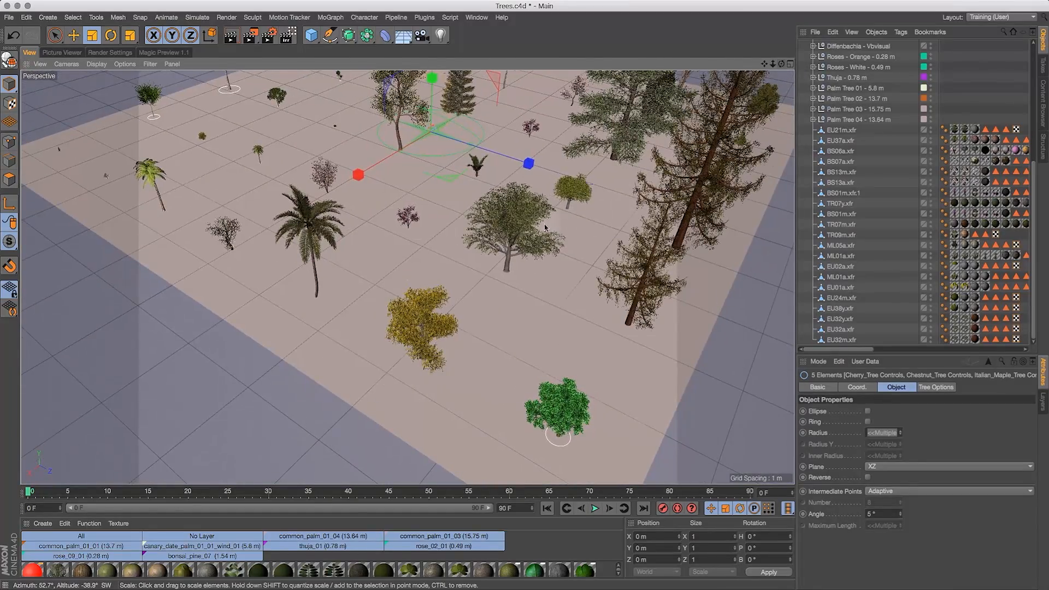
{"action": "left_click", "coordinate": [514, 245]}
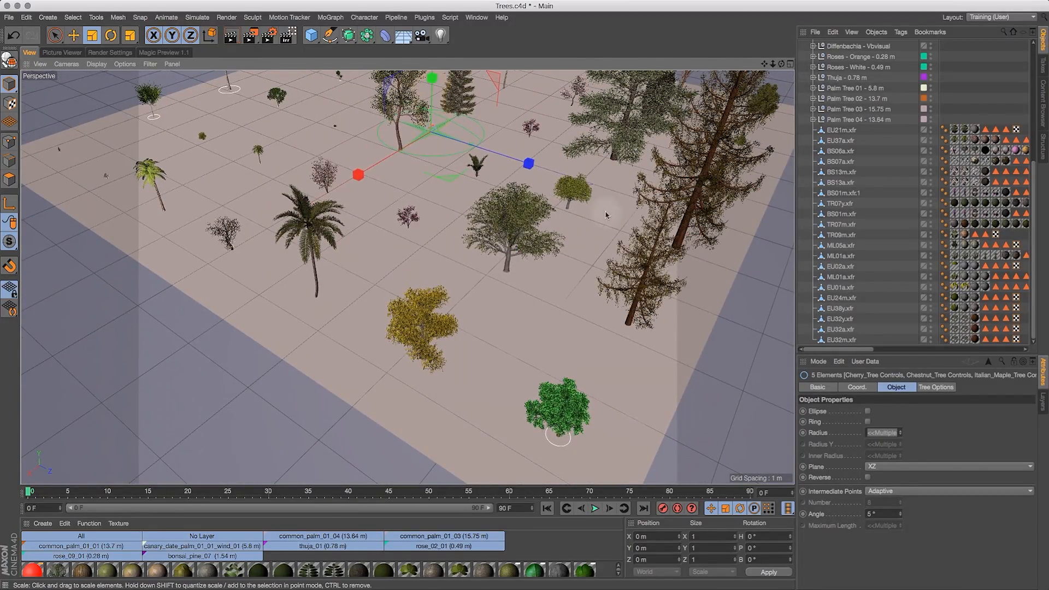
{"action": "scroll", "coordinate": [1036, 184], "scroll_direction": "up", "scroll_amount": 6}
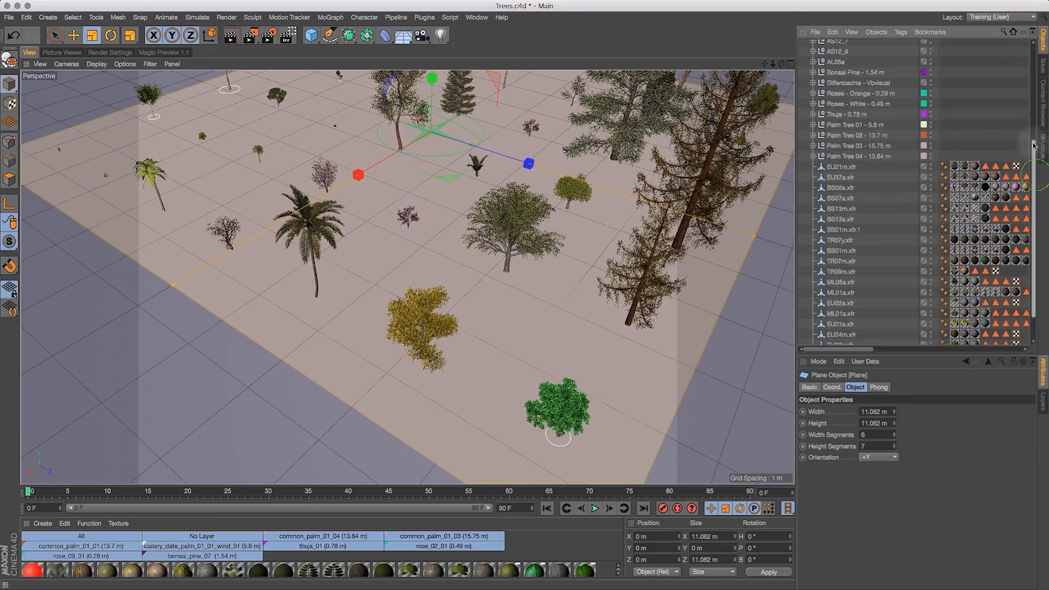
- Disable the tree Cloner and hide the tree controls and tree objects in the editor
{"action": "left_click", "coordinate": [935, 107]}
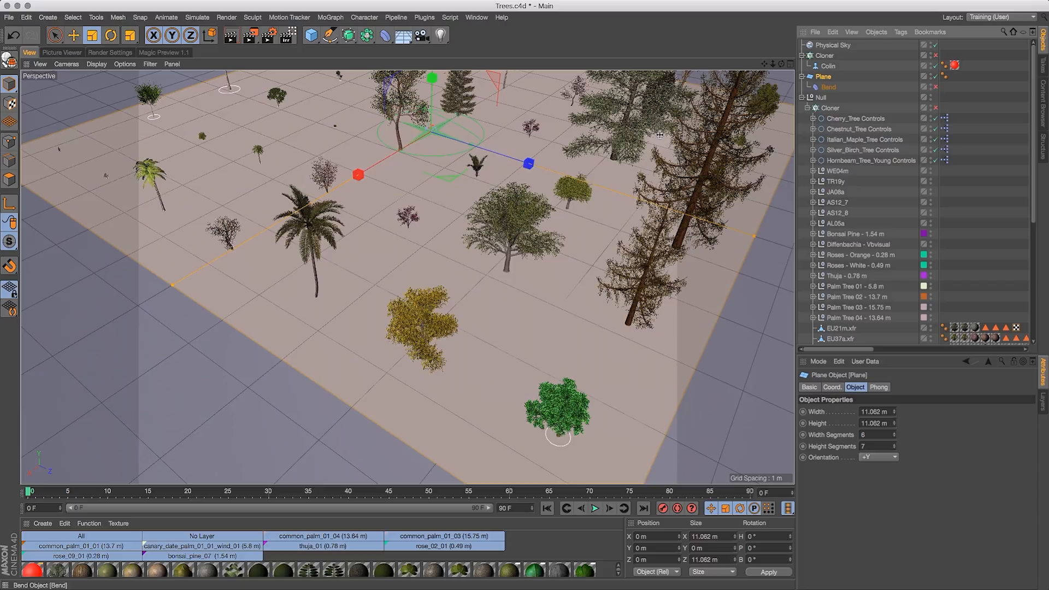
{"action": "left_click_drag", "start_coordinate": [765, 64], "coordinate": [772, 230]}
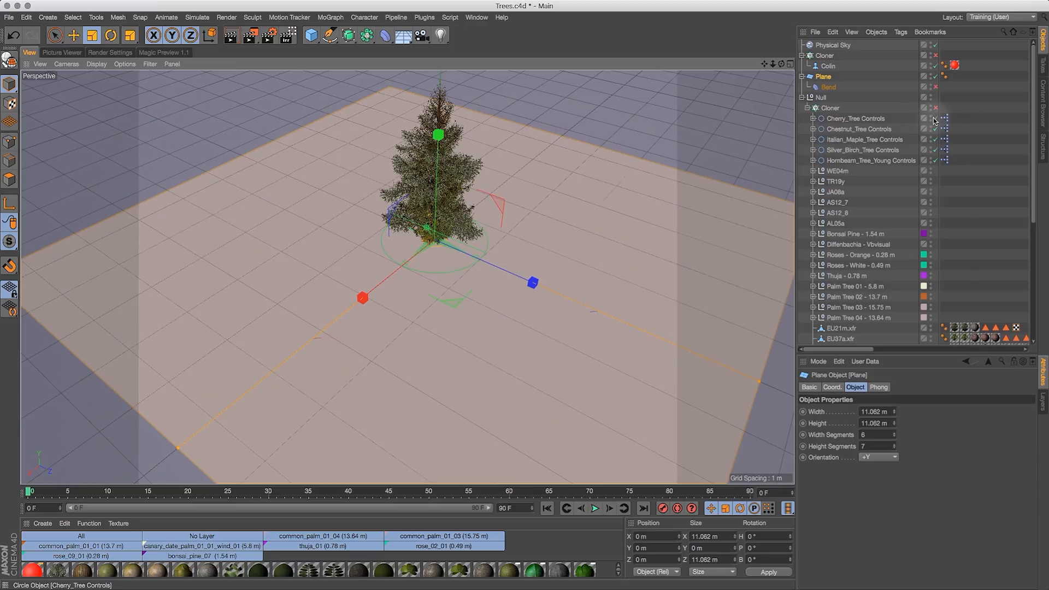
{"action": "left_click_drag", "start_coordinate": [932, 119], "coordinate": [933, 160], "text": "alt"}
{"action": "left_click_drag", "start_coordinate": [934, 202], "coordinate": [934, 234]}
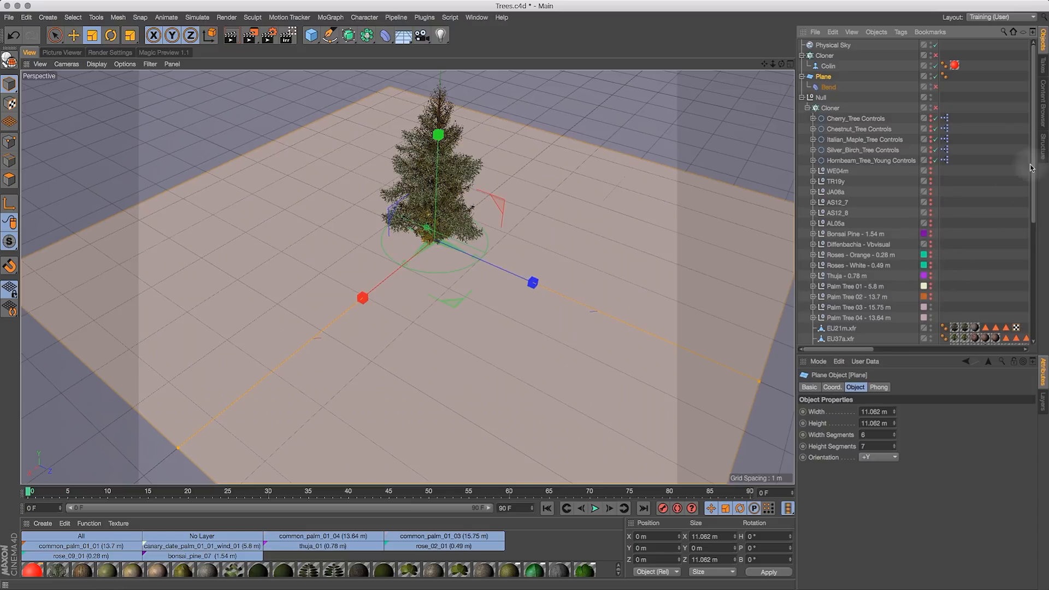
{"action": "scroll", "coordinate": [1027, 164], "scroll_direction": "down", "scroll_amount": 5}
{"action": "left_click_drag", "start_coordinate": [931, 191], "coordinate": [933, 262], "text": "alt"}
{"action": "left_click_drag", "start_coordinate": [931, 191], "coordinate": [935, 220], "text": "alt"}
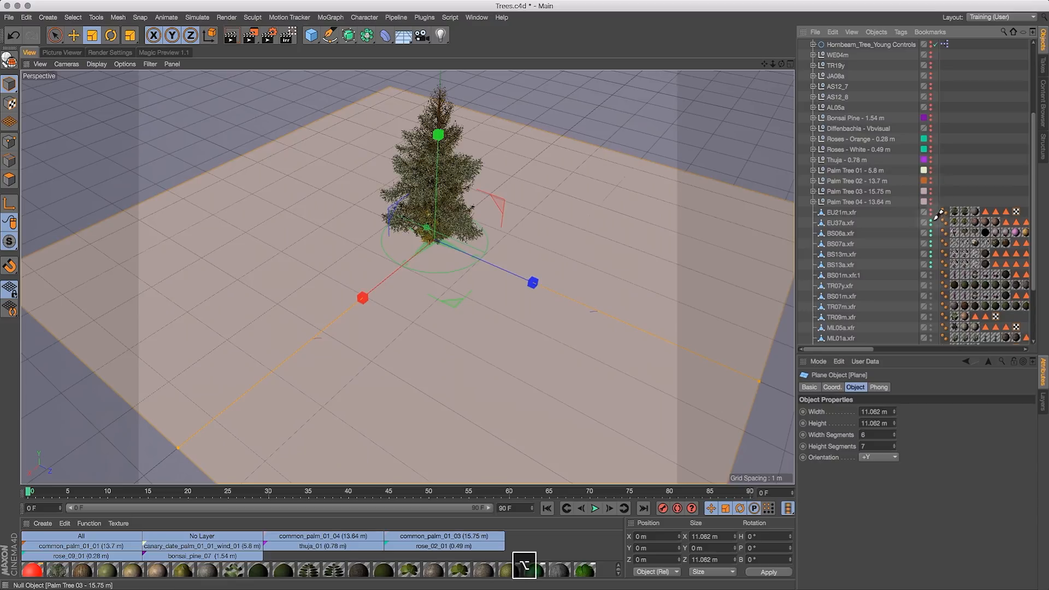
{"action": "left_click_drag", "start_coordinate": [937, 260], "coordinate": [934, 291], "text": "alt"}
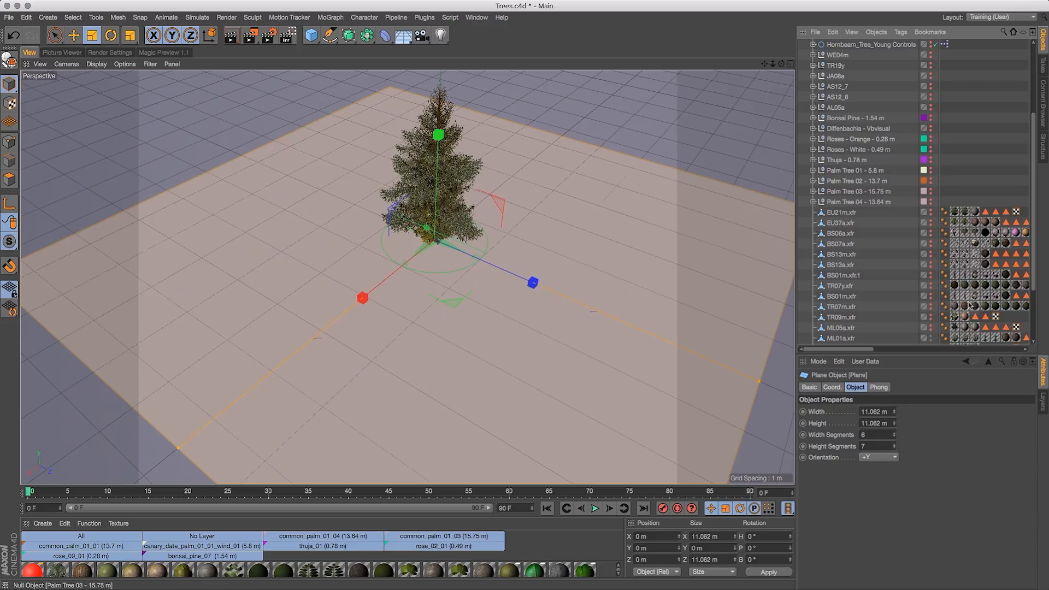
{"action": "left_click_drag", "start_coordinate": [1034, 215], "coordinate": [1036, 274]}
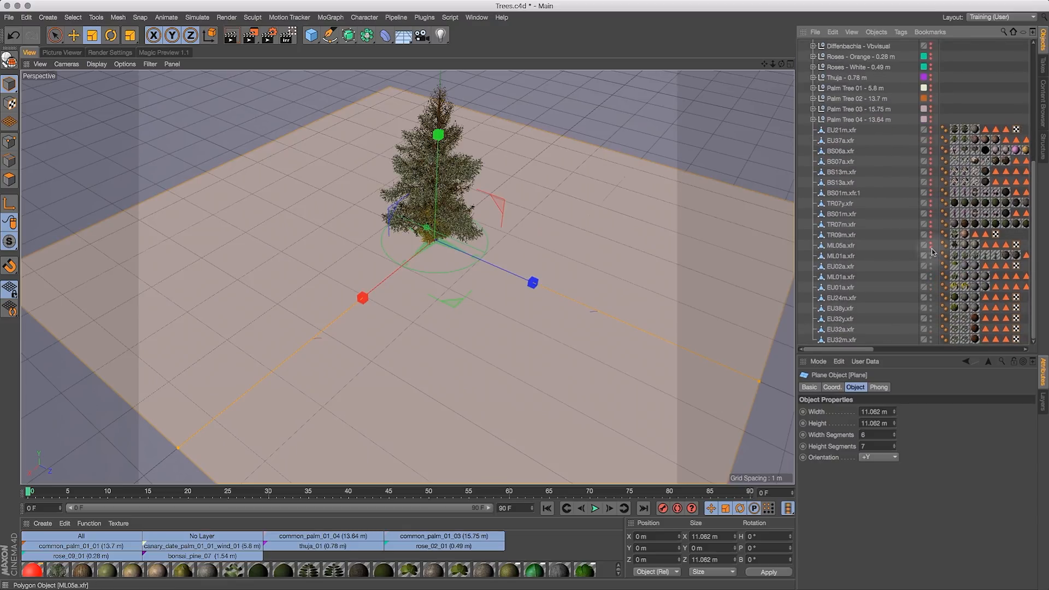
{"action": "mouse_move", "coordinate": [932, 246]}
{"action": "left_mouse_down", "text": "alt"}
{"action": "mouse_move", "coordinate": [933, 287]}
{"action": "mouse_move", "coordinate": [934, 254]}
{"action": "left_mouse_up", "text": "alt"}
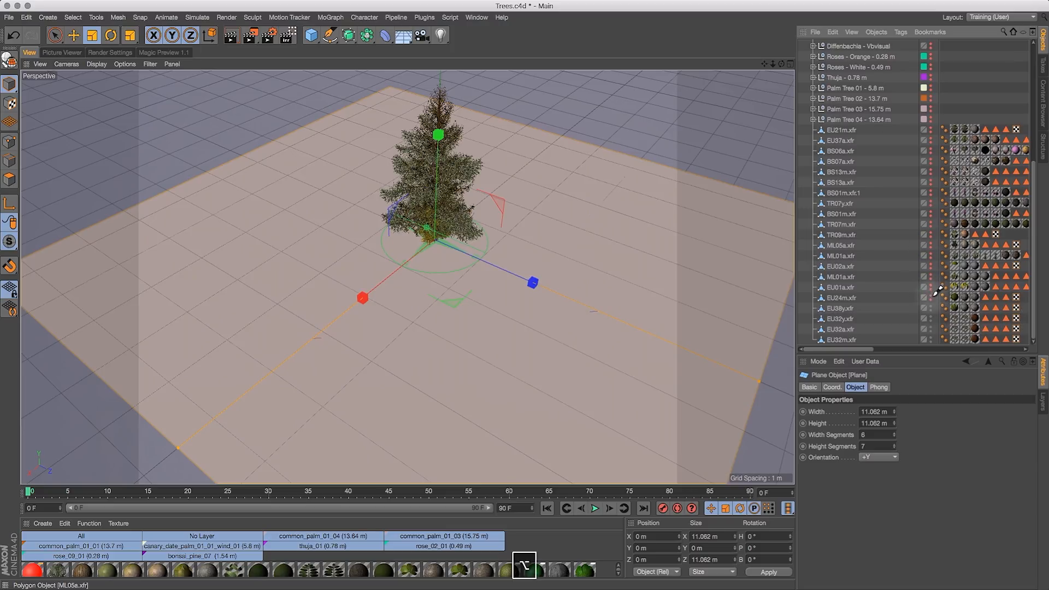
- Toggle the editor visibility of the EU32 tree objects to preview them
{"action": "left_click", "coordinate": [931, 338]}
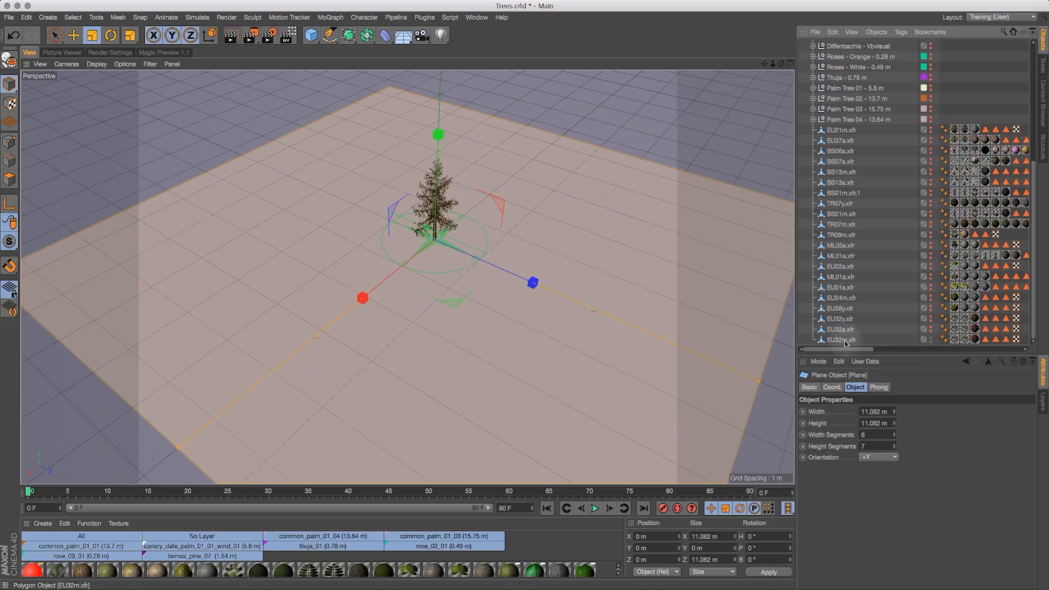
{"action": "left_click", "coordinate": [931, 339], "text": "alt"}
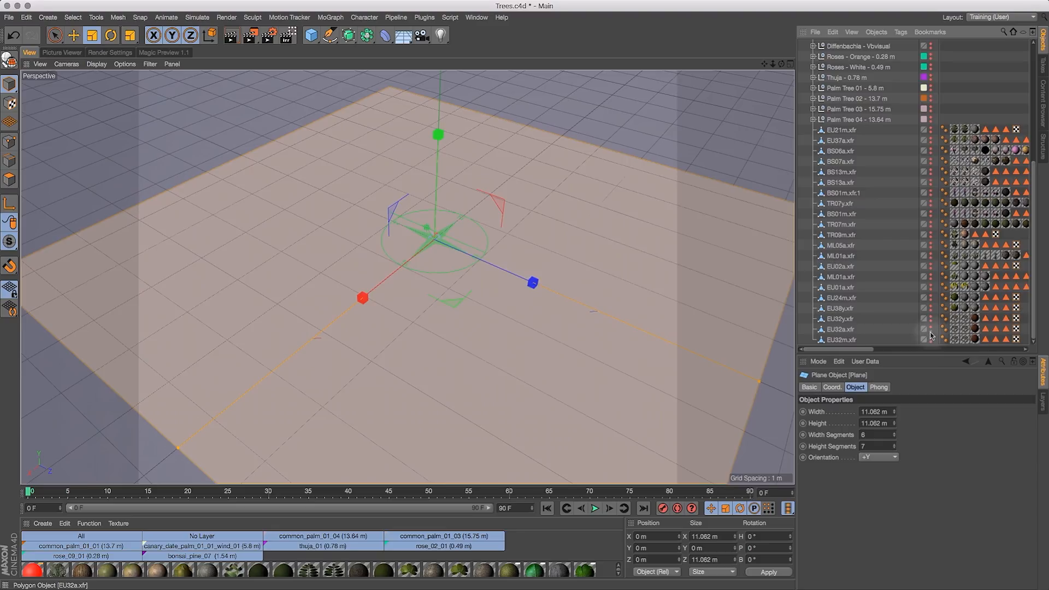
{"action": "left_click", "coordinate": [932, 340]}
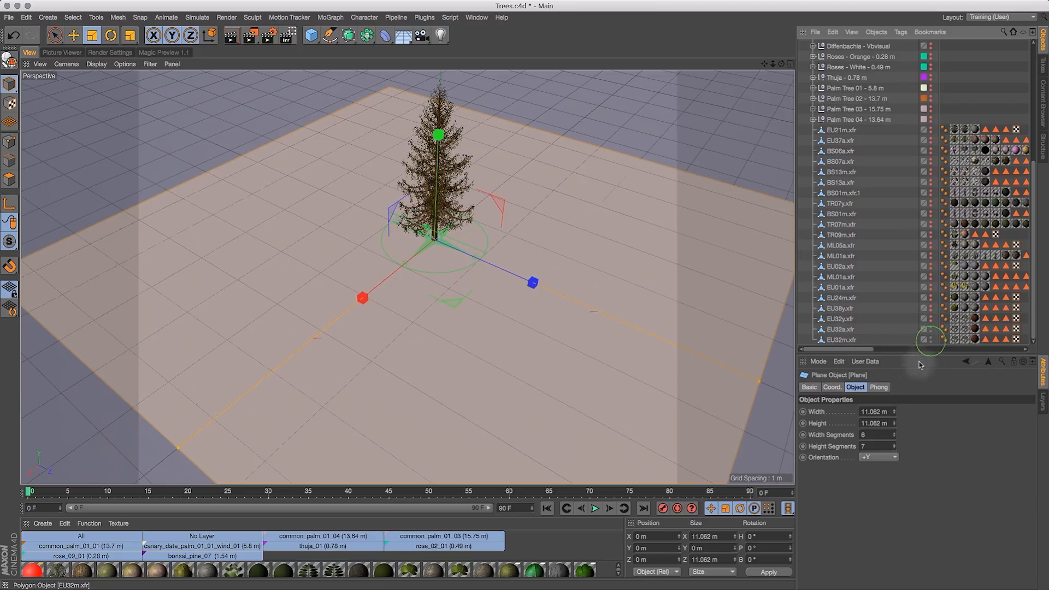
- Copy the EU32a.xfr and EU32m.xfr trees and paste them into Terrain Sculpt2.c4d
{"action": "left_click_drag", "start_coordinate": [867, 331], "coordinate": [854, 341]}
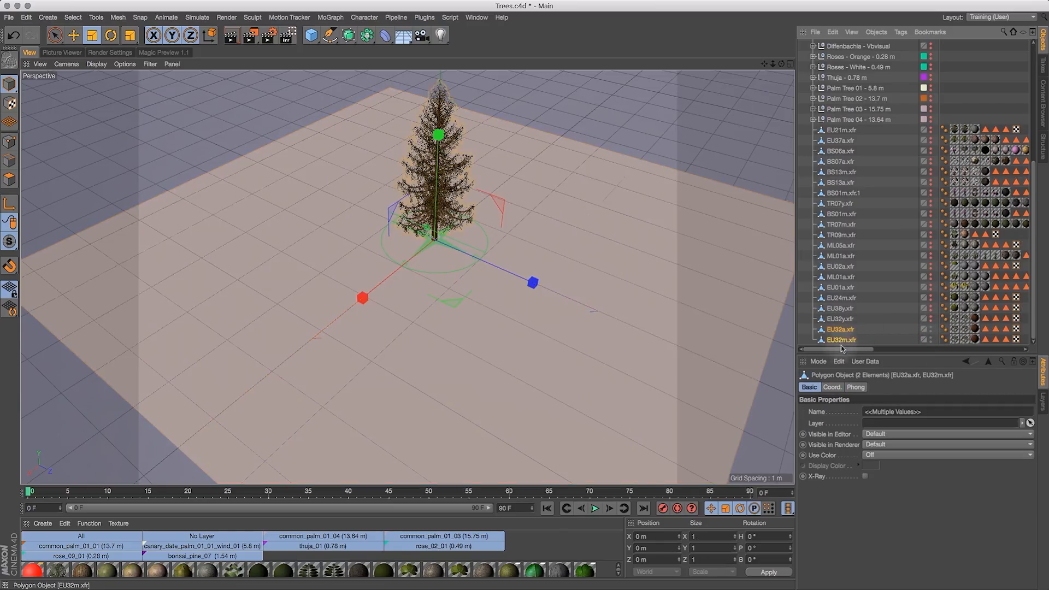
{"action": "key", "text": "super+c"}
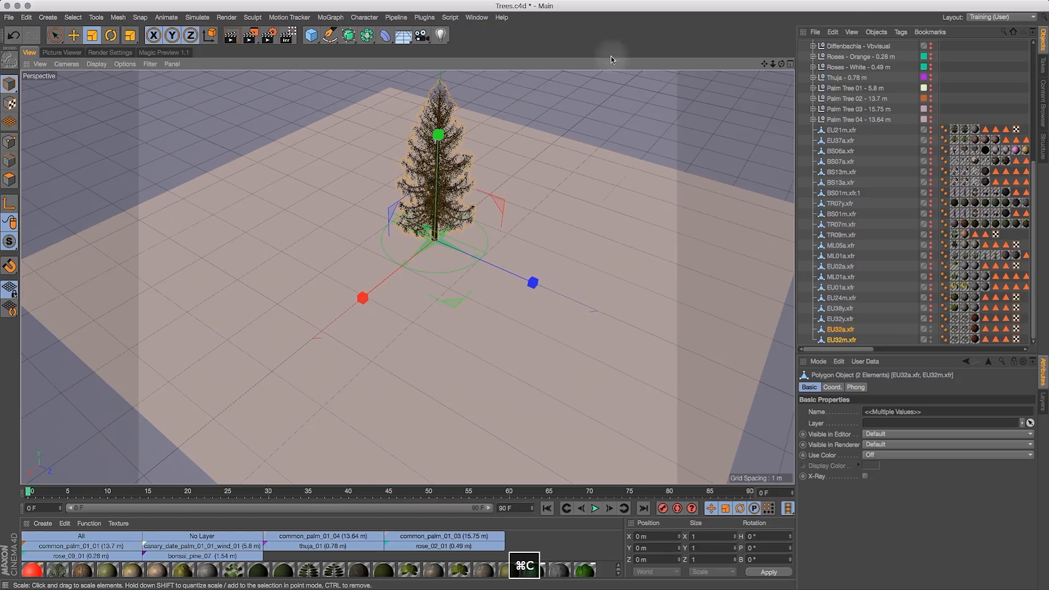
{"action": "left_click", "coordinate": [476, 17]}
{"action": "left_click", "coordinate": [502, 297]}
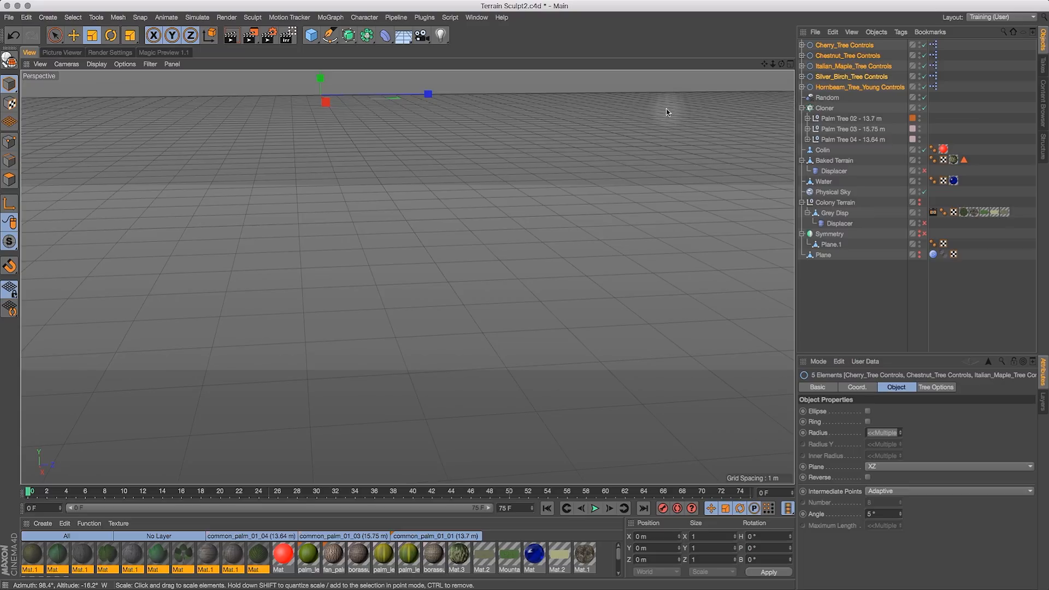
{"action": "key", "text": "super+v"}
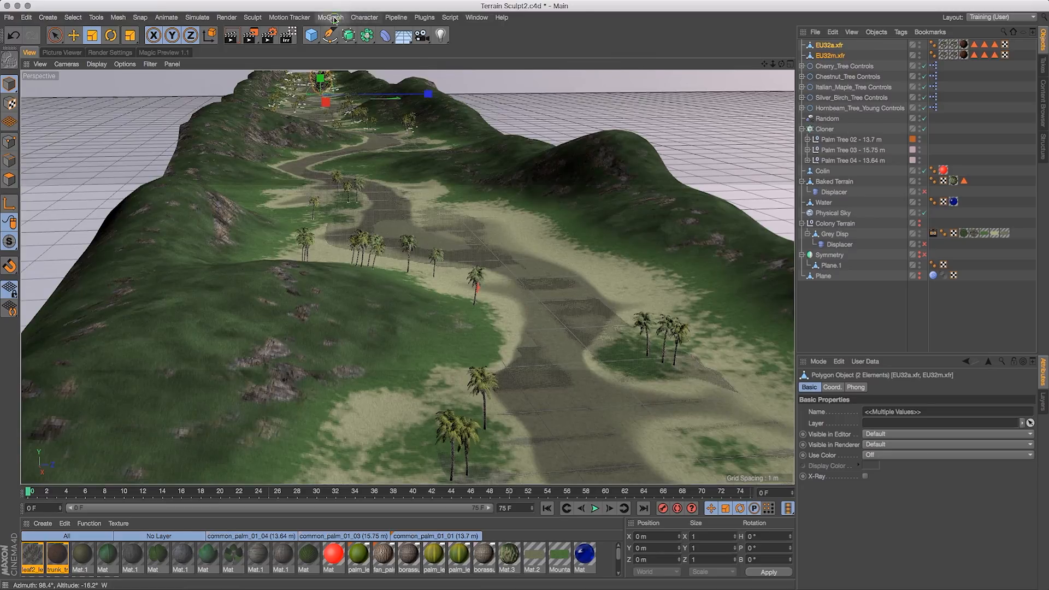
- Create a new Cloner and put the EU32a.xfr and EU32m.xfr trees inside it
{"action": "left_click", "coordinate": [333, 18]}
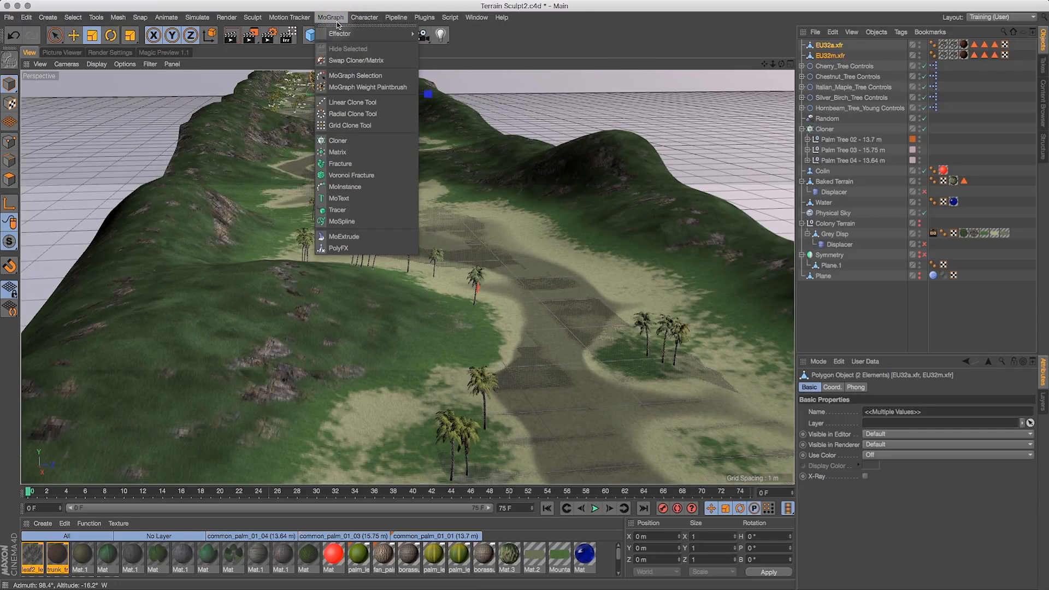
{"action": "mouse_move", "coordinate": [337, 33]}
{"action": "left_click", "coordinate": [338, 141]}
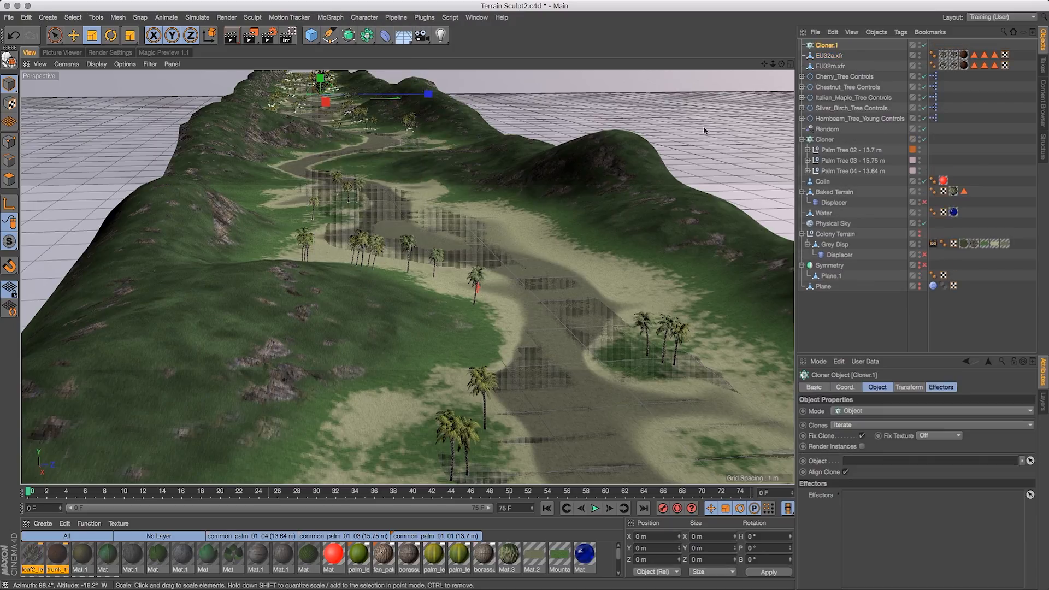
{"action": "left_click_drag", "start_coordinate": [856, 56], "coordinate": [831, 46]}
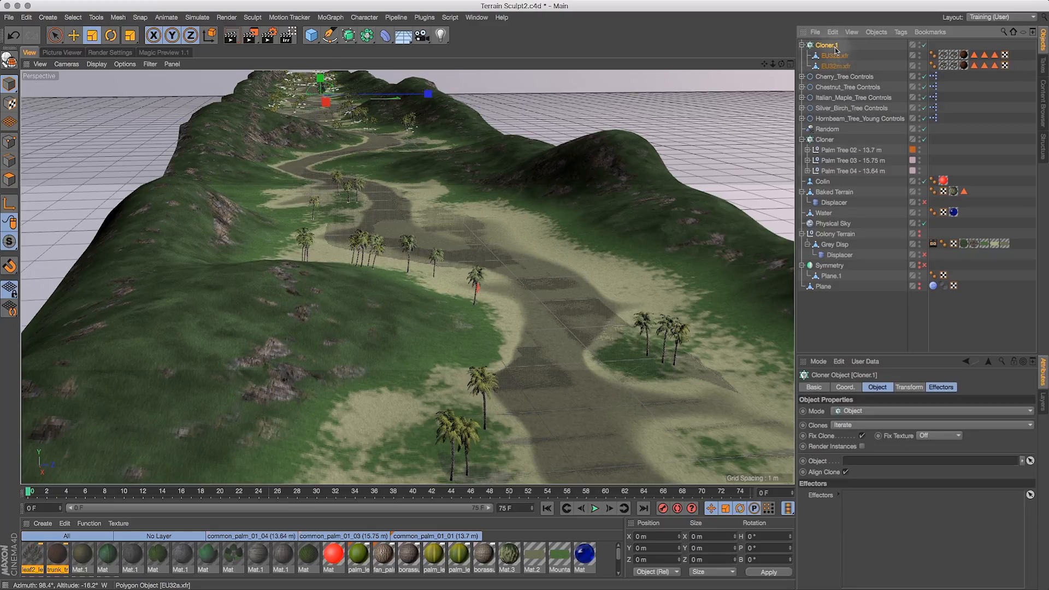
- Set the Cloner's clones to Random and use Baked Terrain as the object to distribute them over
{"action": "left_click", "coordinate": [847, 427]}
{"action": "left_click", "coordinate": [846, 436]}
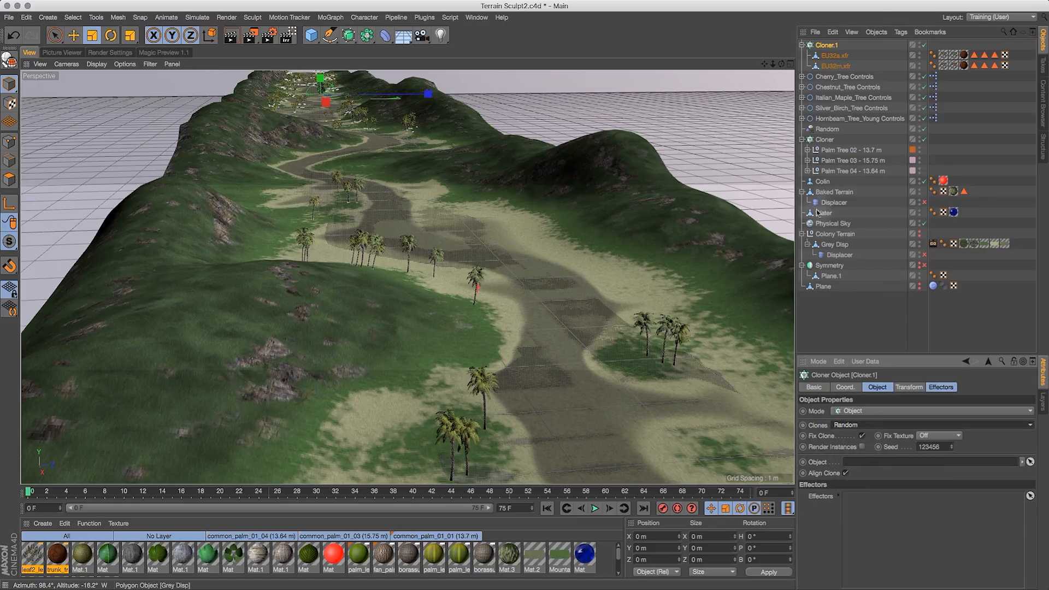
{"action": "left_click_drag", "start_coordinate": [842, 195], "coordinate": [873, 462]}
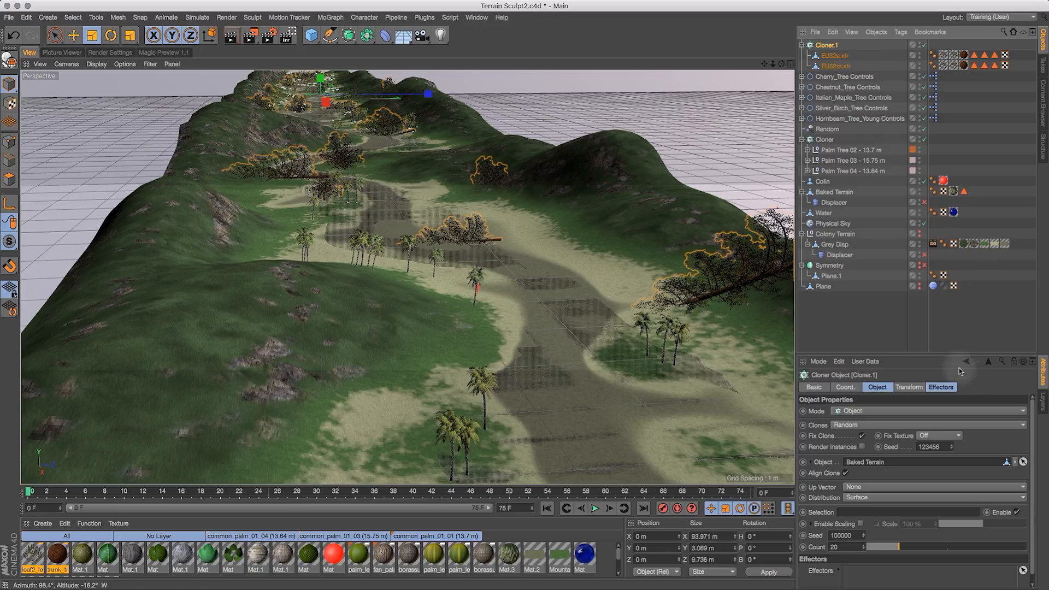
- Set the Cloner's transform rotation P to -90° so the cloned trees stand upright
{"action": "left_click", "coordinate": [910, 387]}
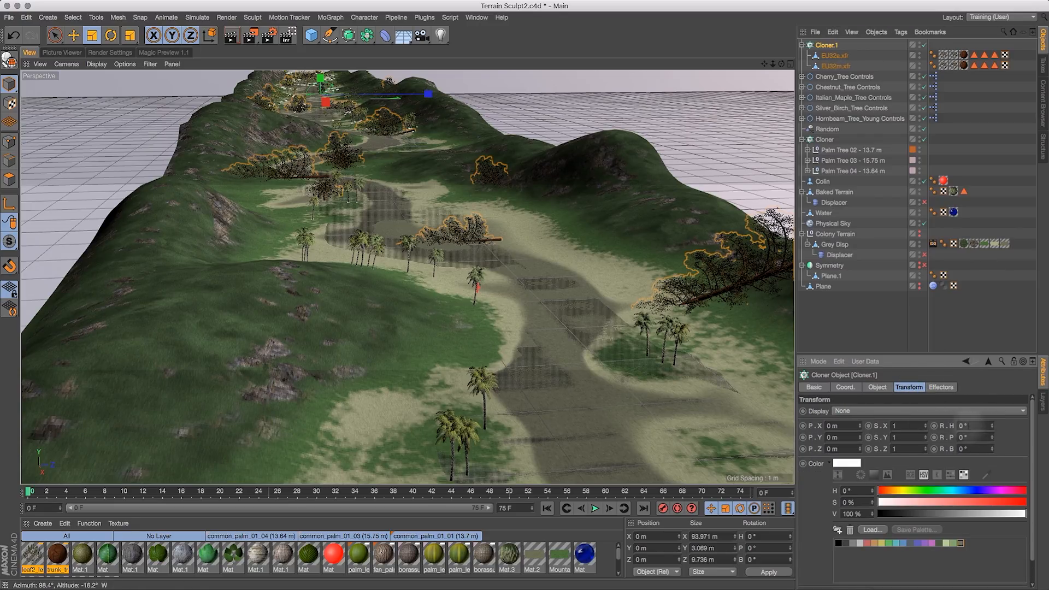
{"action": "double_click", "coordinate": [965, 437]}
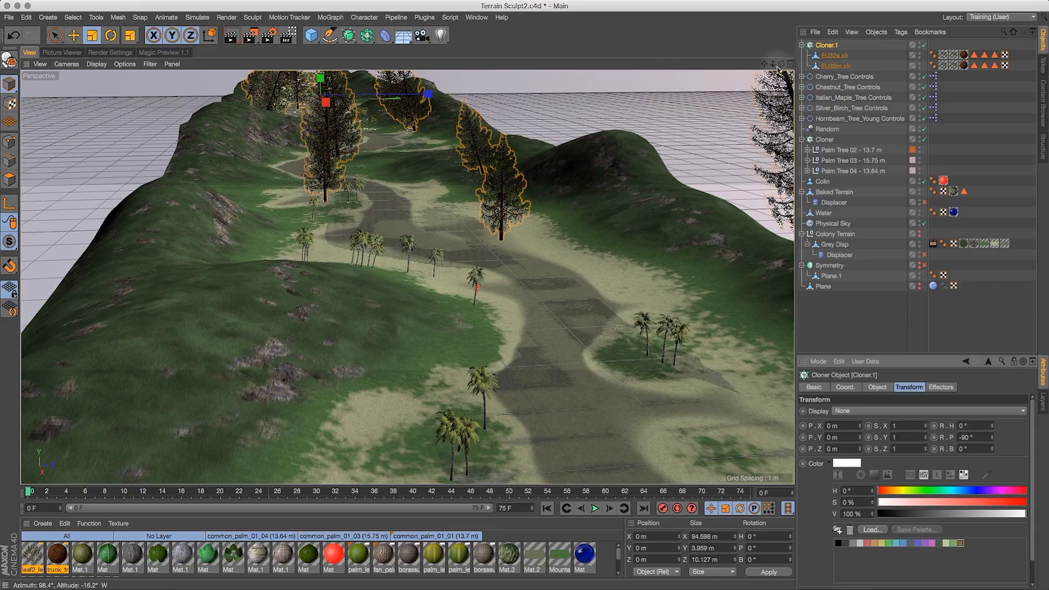
{"action": "left_click_drag", "start_coordinate": [773, 62], "coordinate": [788, 81]}
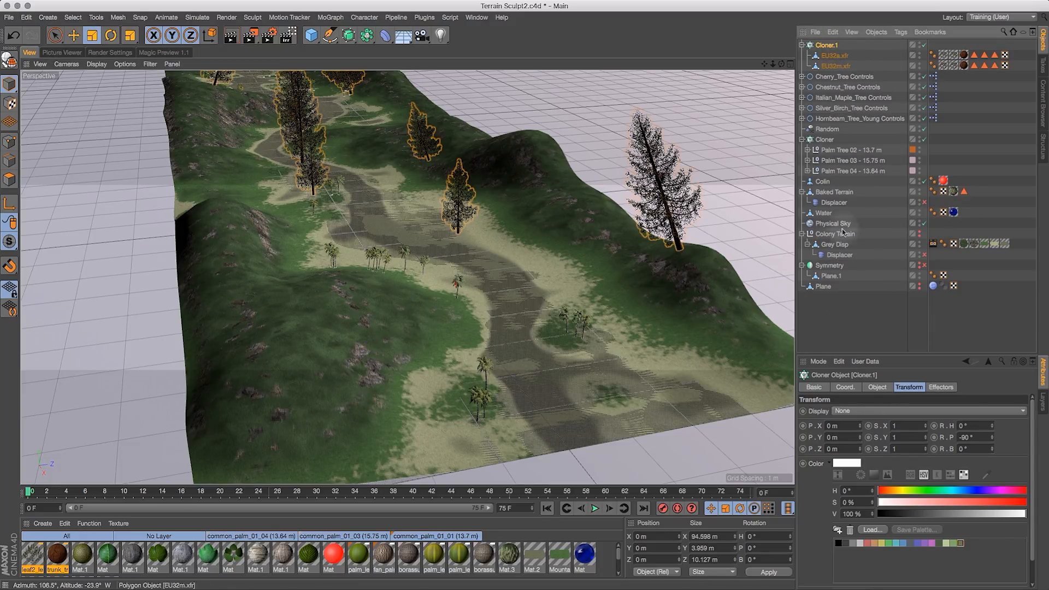
{"action": "left_click", "coordinate": [877, 387]}
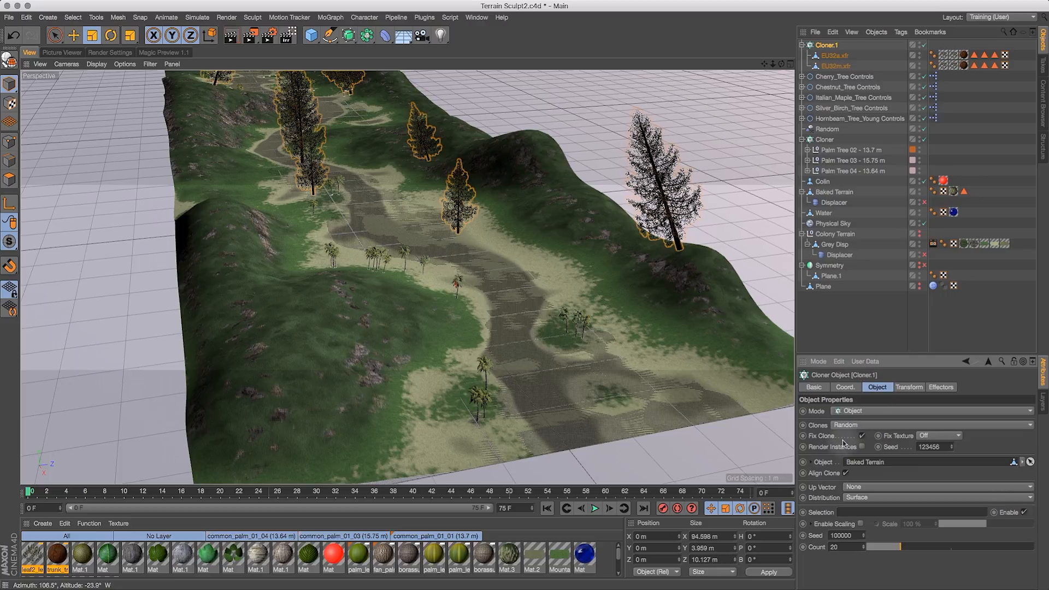
- Enable Render Instances on Cloner.1
{"action": "left_click", "coordinate": [863, 448]}
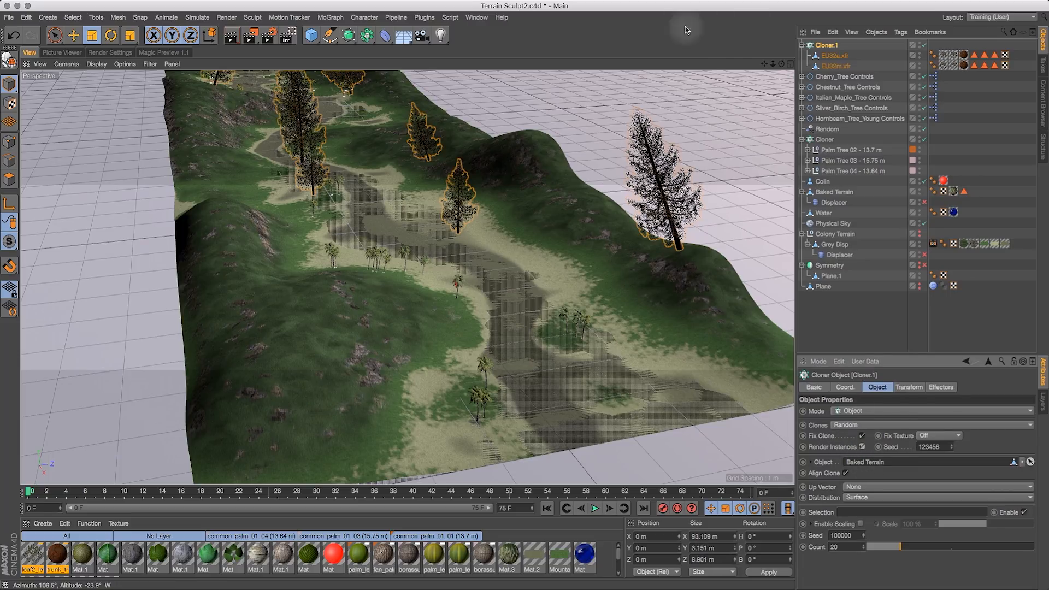
{"action": "left_click_drag", "start_coordinate": [774, 64], "coordinate": [738, 90]}
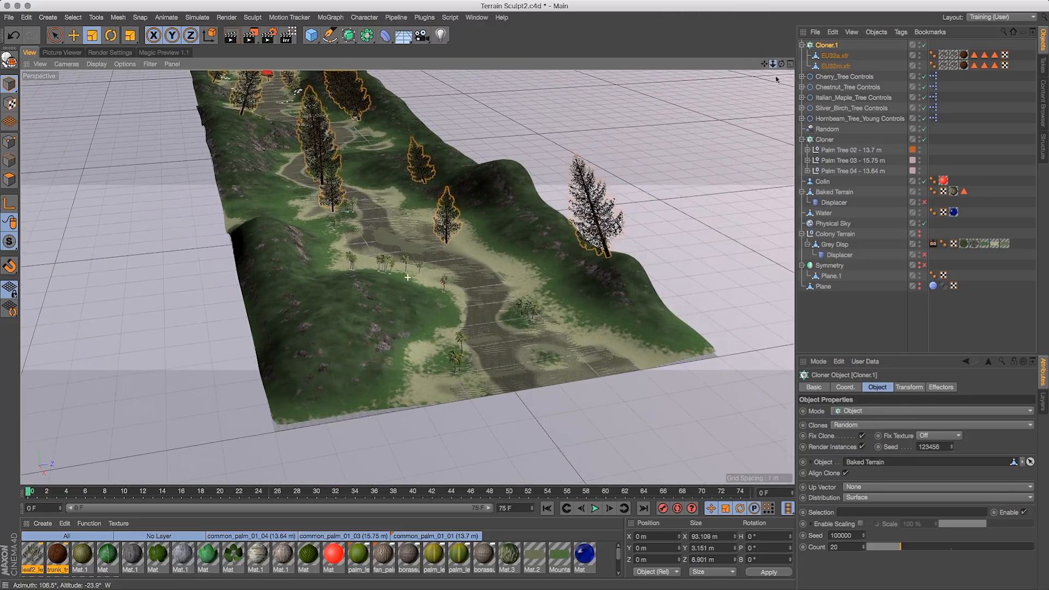
- Scale down the EU32a.xfr tree to about 1.4 m tall with the Scale tool
{"action": "left_click_drag", "start_coordinate": [865, 55], "coordinate": [836, 67]}
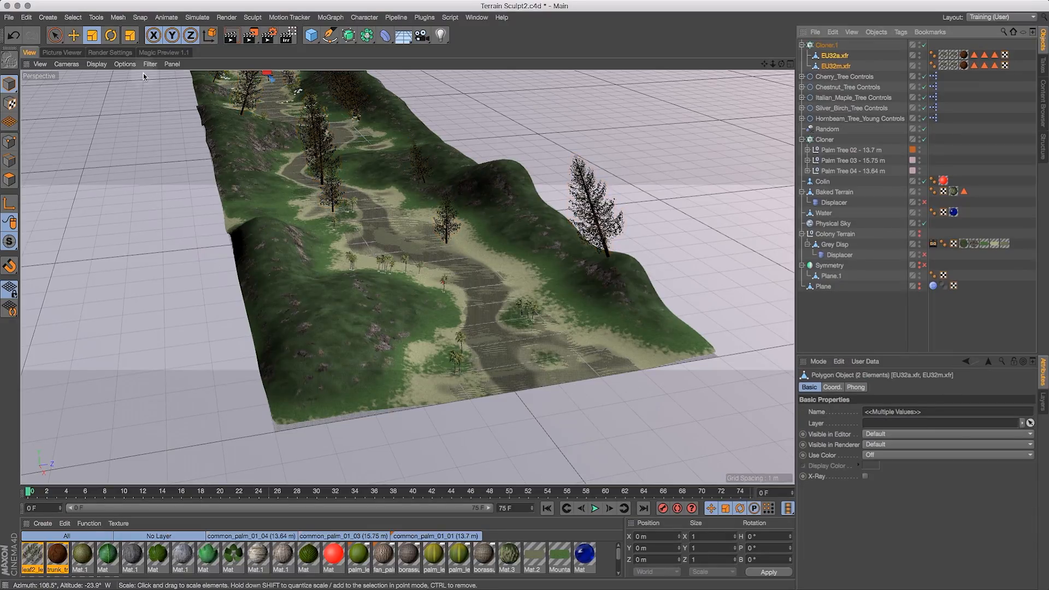
{"action": "left_click", "coordinate": [92, 35]}
{"action": "left_click_drag", "start_coordinate": [390, 224], "coordinate": [334, 282]}
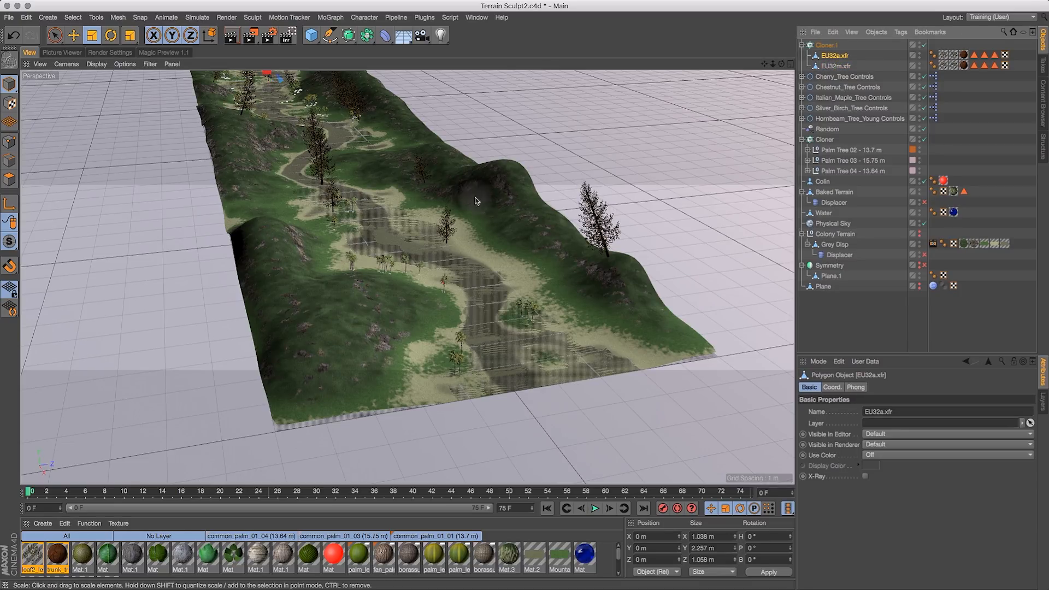
{"action": "left_click_drag", "start_coordinate": [499, 204], "coordinate": [437, 270]}
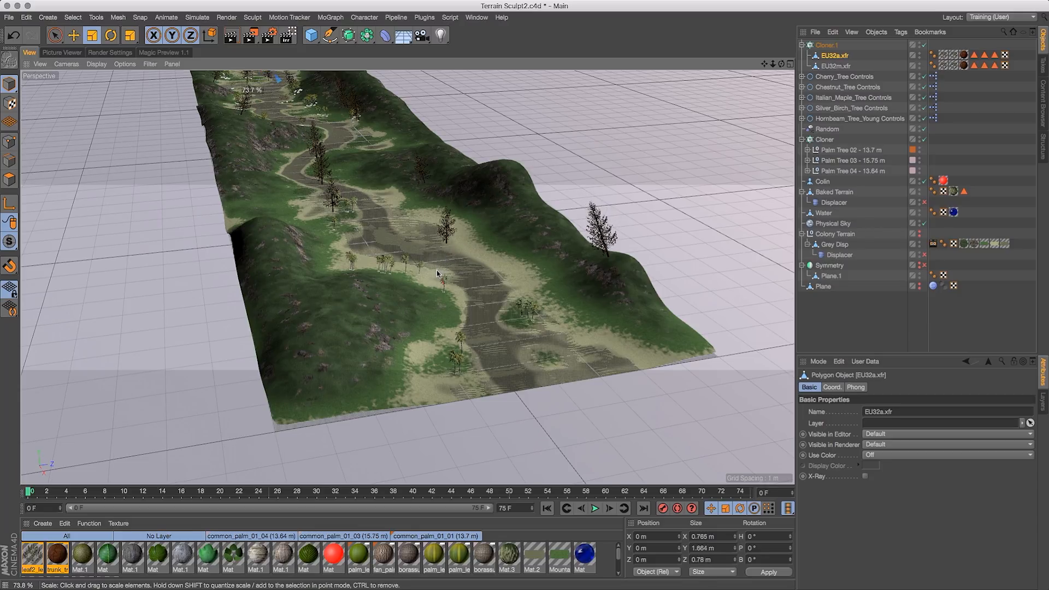
{"action": "left_click_drag", "start_coordinate": [781, 64], "coordinate": [720, 55]}
{"action": "left_click_drag", "start_coordinate": [539, 210], "coordinate": [499, 252]}
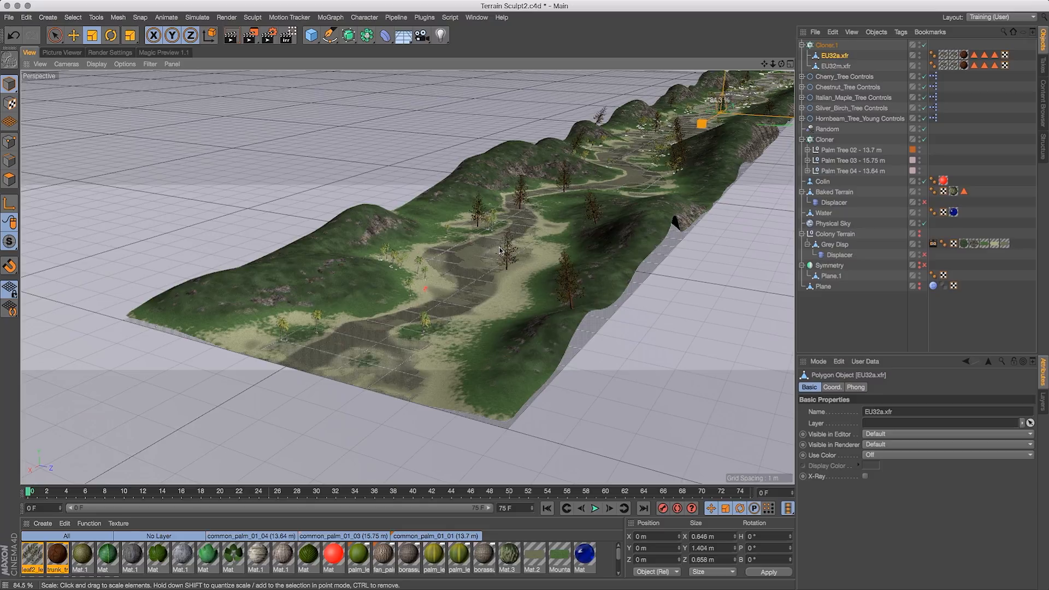
- Scale down the EU32m.xfr tree to about 1.3 m tall
{"action": "left_click", "coordinate": [836, 65]}
{"action": "left_click_drag", "start_coordinate": [627, 163], "coordinate": [608, 177]}
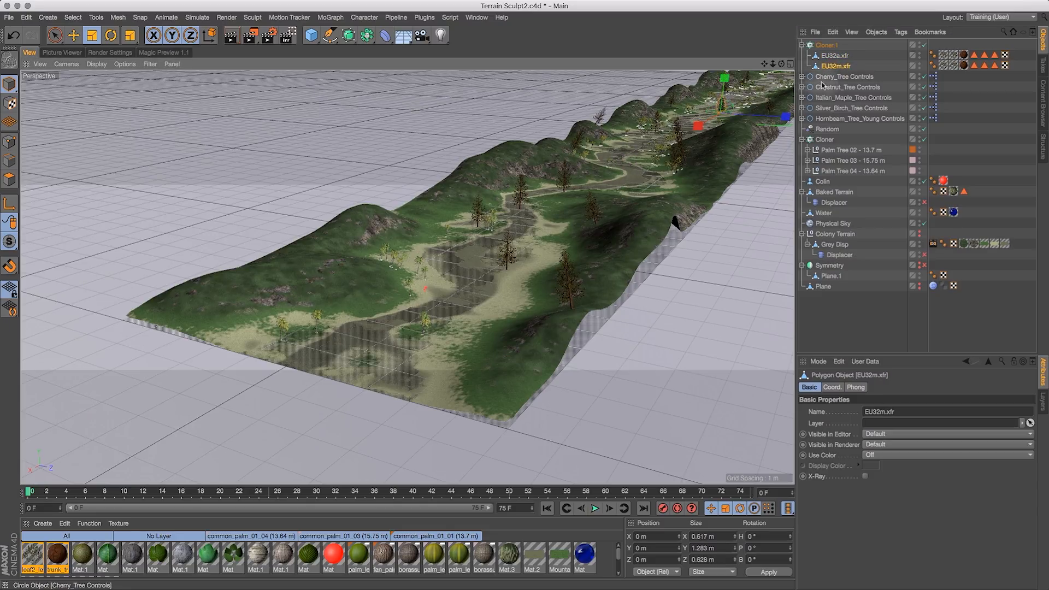
{"action": "left_click_drag", "start_coordinate": [862, 55], "coordinate": [834, 67]}
- Inspect how Cloner.1 distributes the trees across the terrain from above
{"action": "left_click", "coordinate": [832, 45]}
{"action": "left_click_drag", "start_coordinate": [764, 64], "coordinate": [402, 176]}
{"action": "left_click", "coordinate": [924, 45]}
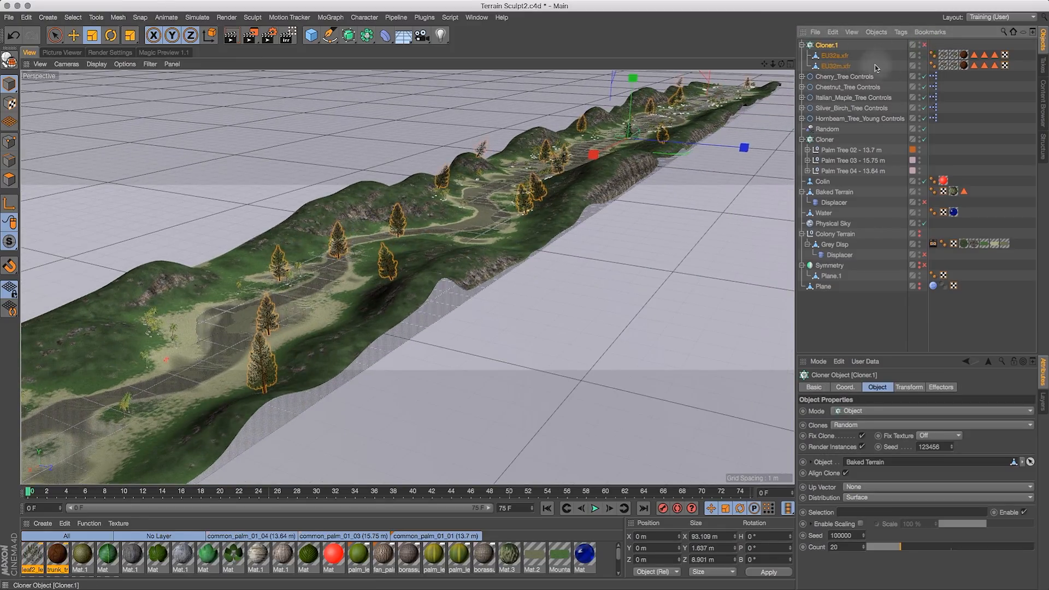
{"action": "left_click_drag", "start_coordinate": [781, 66], "coordinate": [828, 100]}
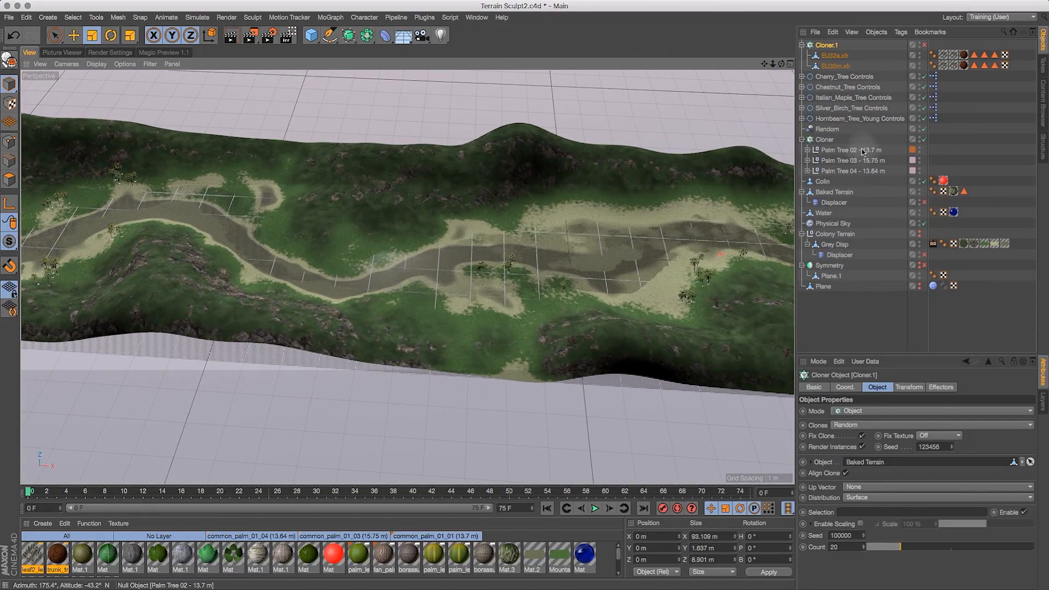
- Try painting a polygon selection on the Baked Terrain's hillsides with Live Selection
{"action": "left_click", "coordinate": [832, 194]}
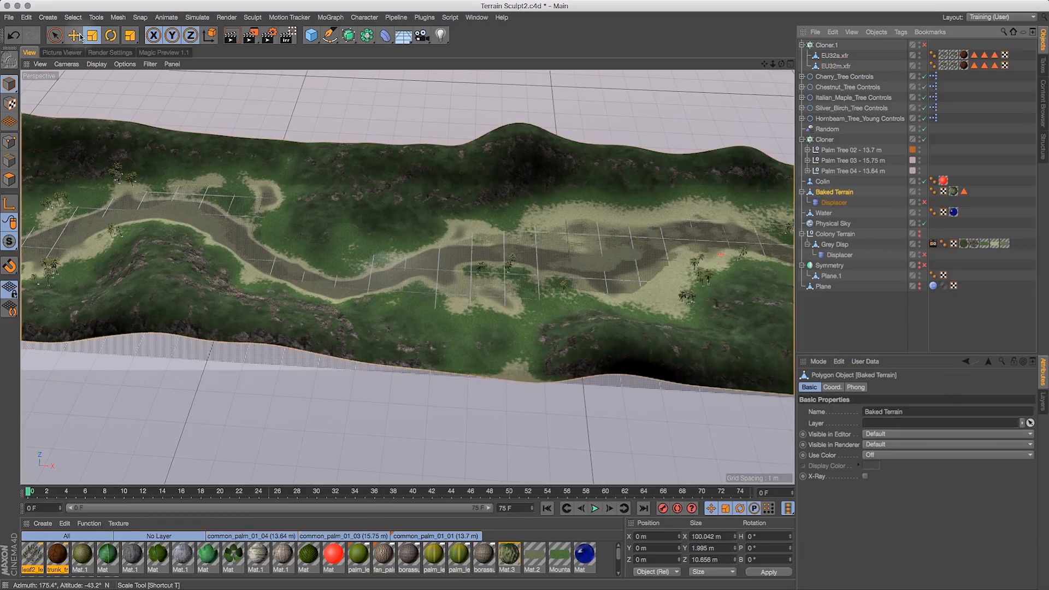
{"action": "left_click_drag", "start_coordinate": [54, 35], "coordinate": [75, 51]}
{"action": "left_click", "coordinate": [10, 180]}
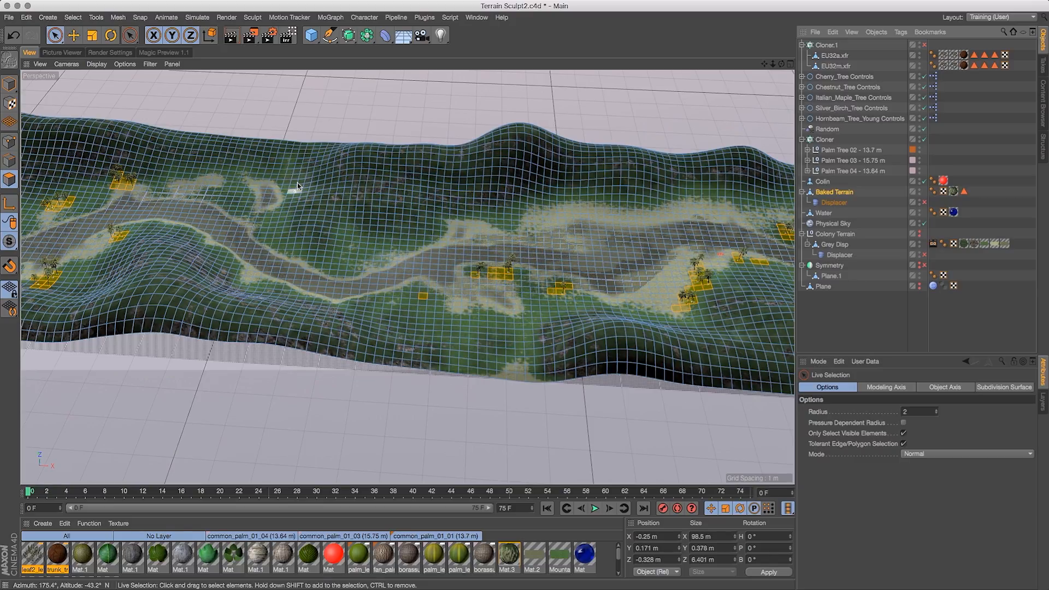
{"action": "left_click_drag", "start_coordinate": [288, 169], "coordinate": [292, 192], "text": "shift"}
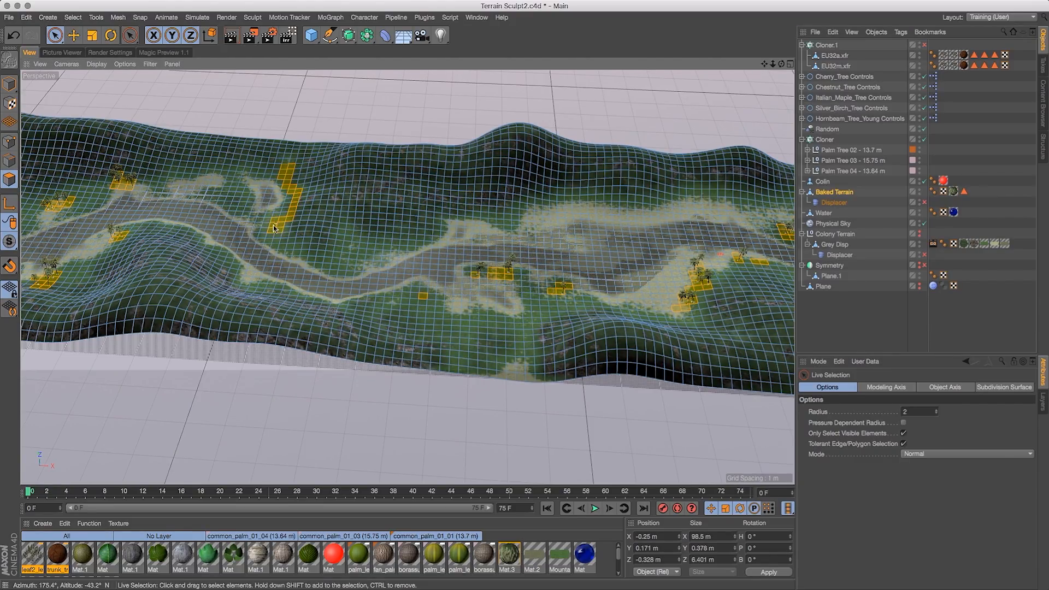
{"action": "left_click_drag", "start_coordinate": [305, 228], "coordinate": [310, 206], "text": "shift"}
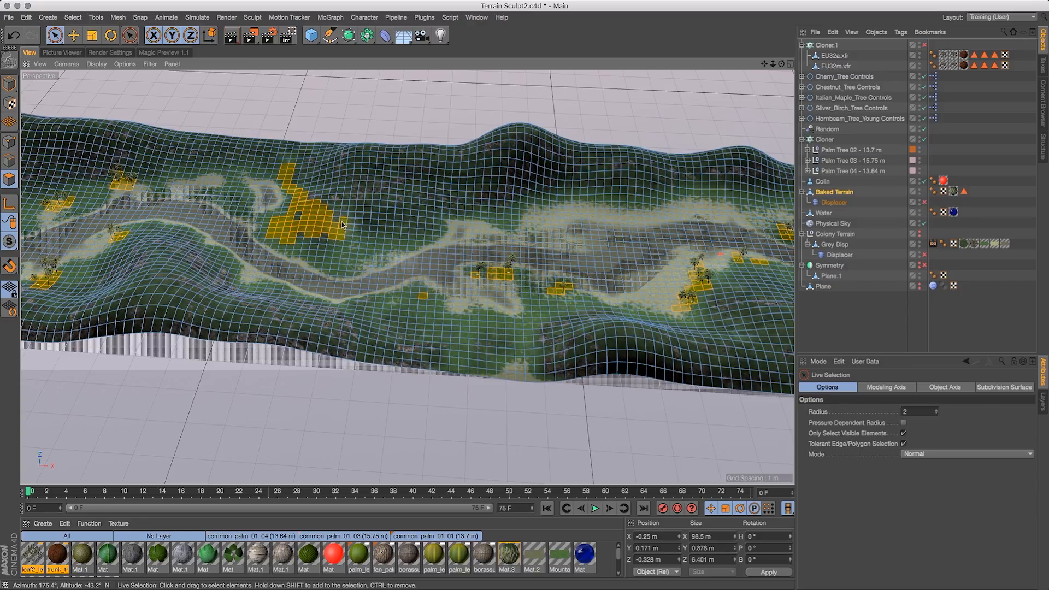
{"action": "left_click", "coordinate": [240, 191], "text": "shift"}
{"action": "left_click_drag", "start_coordinate": [234, 174], "coordinate": [264, 176], "text": "shift"}
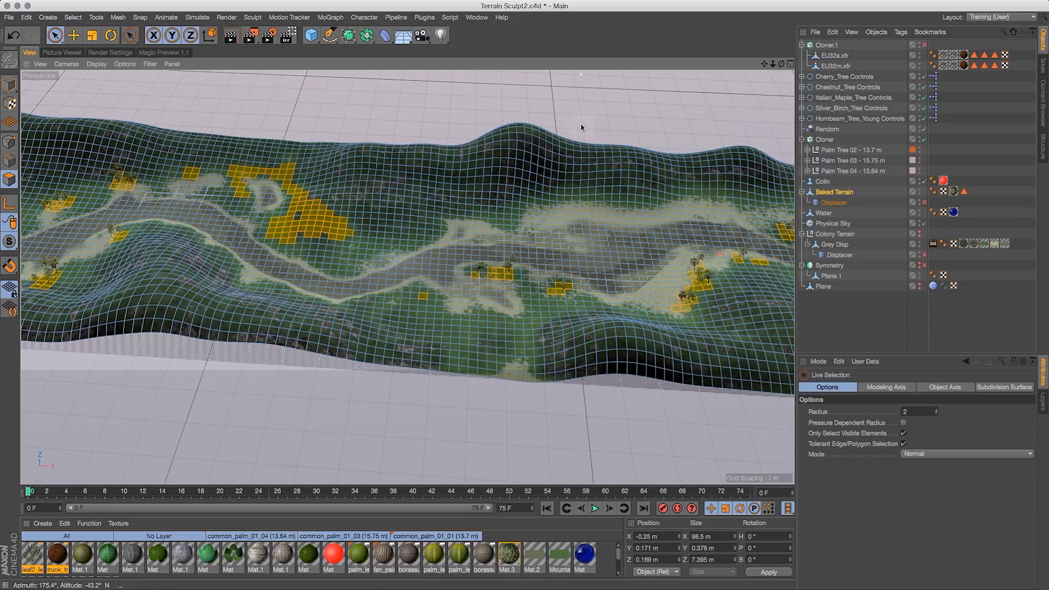
{"action": "key", "text": "super+z"}
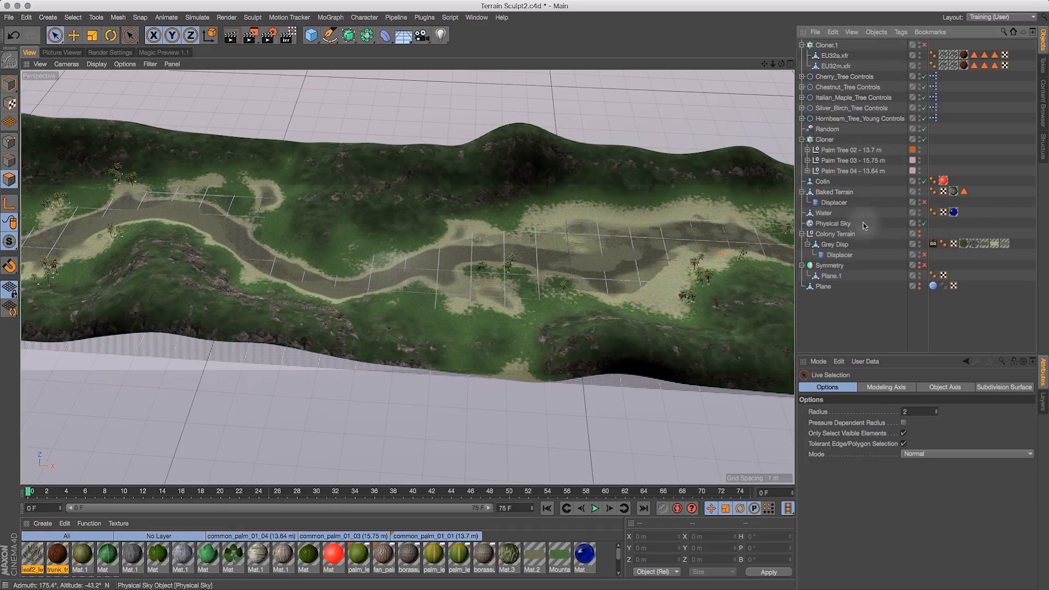
- Paint a new polygon selection on the Baked Terrain over hillside patches near the path bend
{"action": "left_click", "coordinate": [846, 192]}
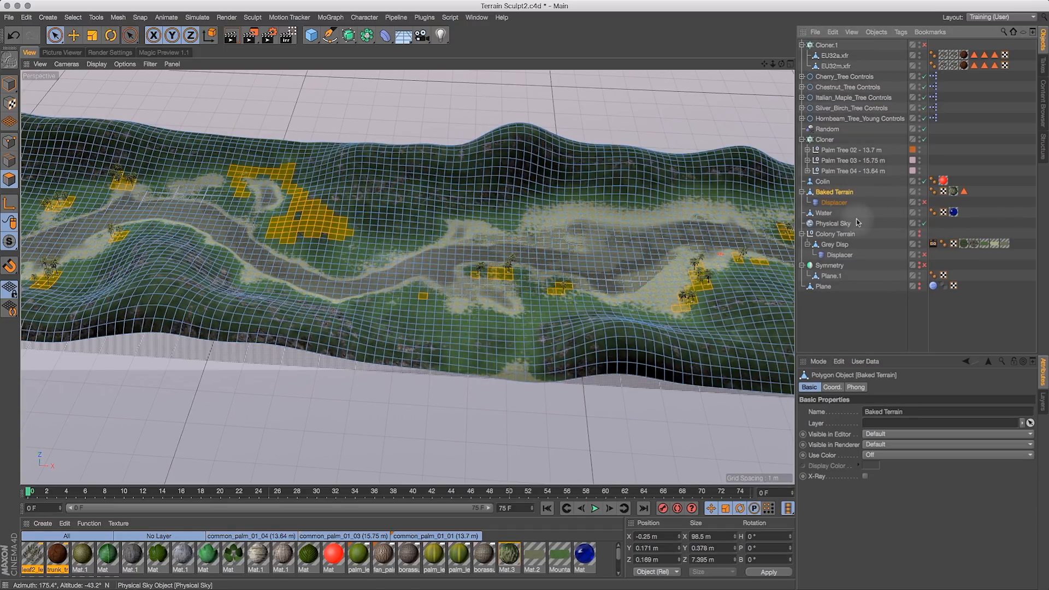
{"action": "left_click", "coordinate": [188, 150]}
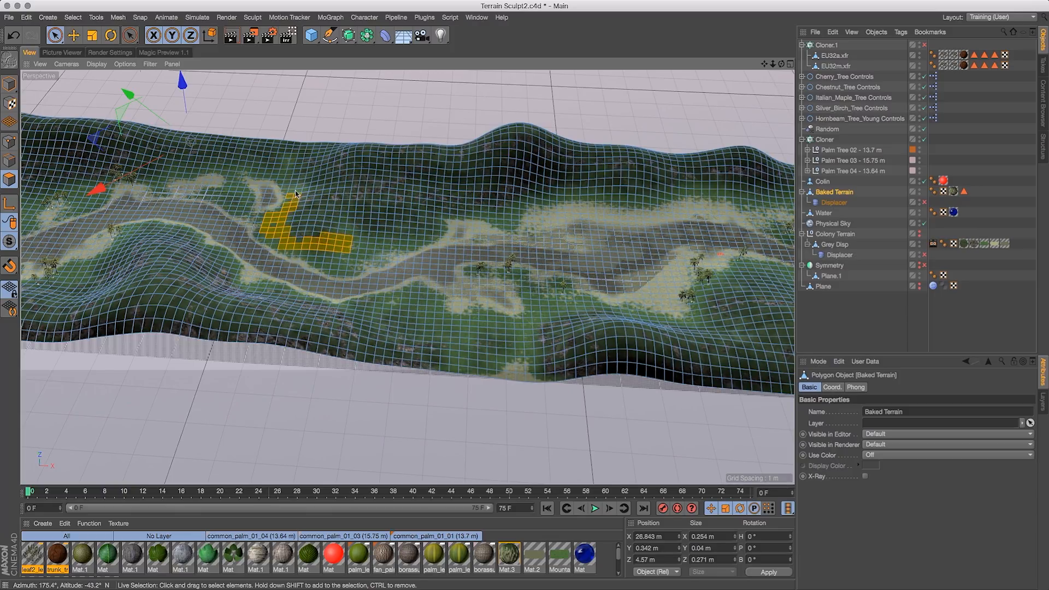
{"action": "left_click", "coordinate": [242, 193]}
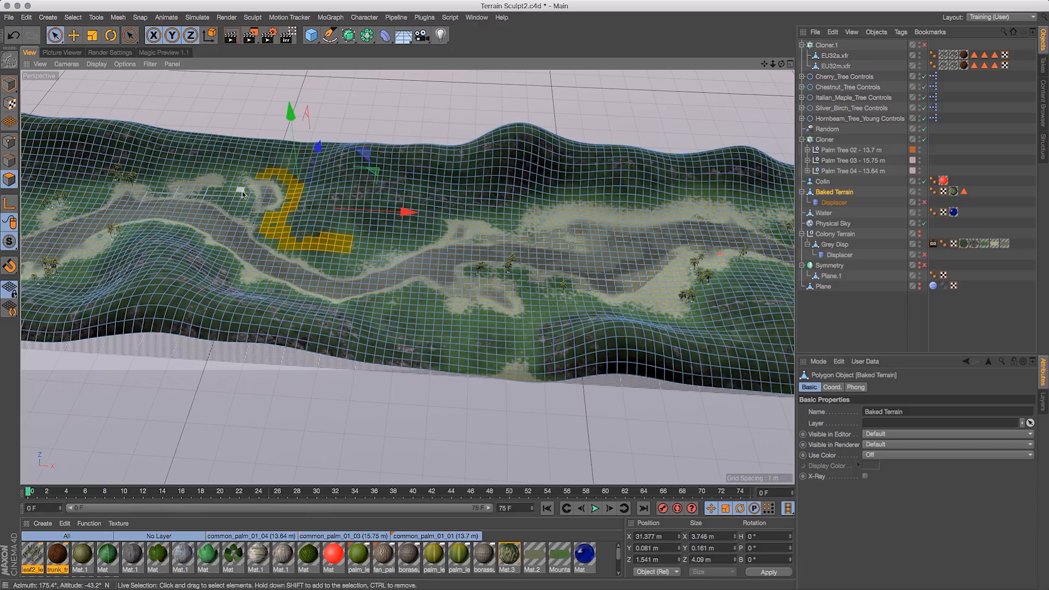
{"action": "left_click_drag", "start_coordinate": [237, 195], "coordinate": [236, 182], "text": "shift"}
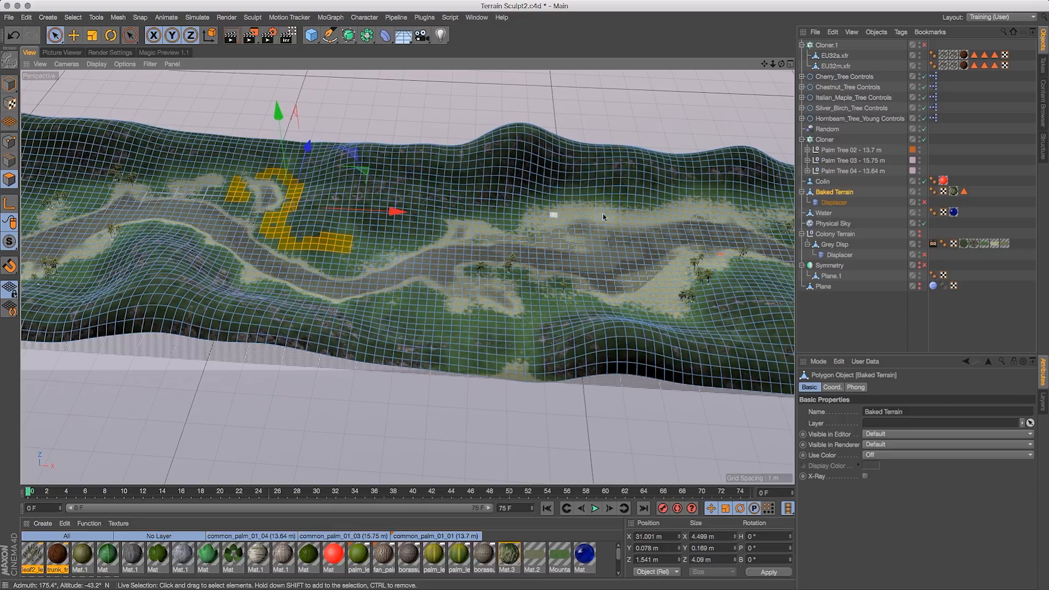
{"action": "left_click_drag", "start_coordinate": [770, 66], "coordinate": [731, 84]}
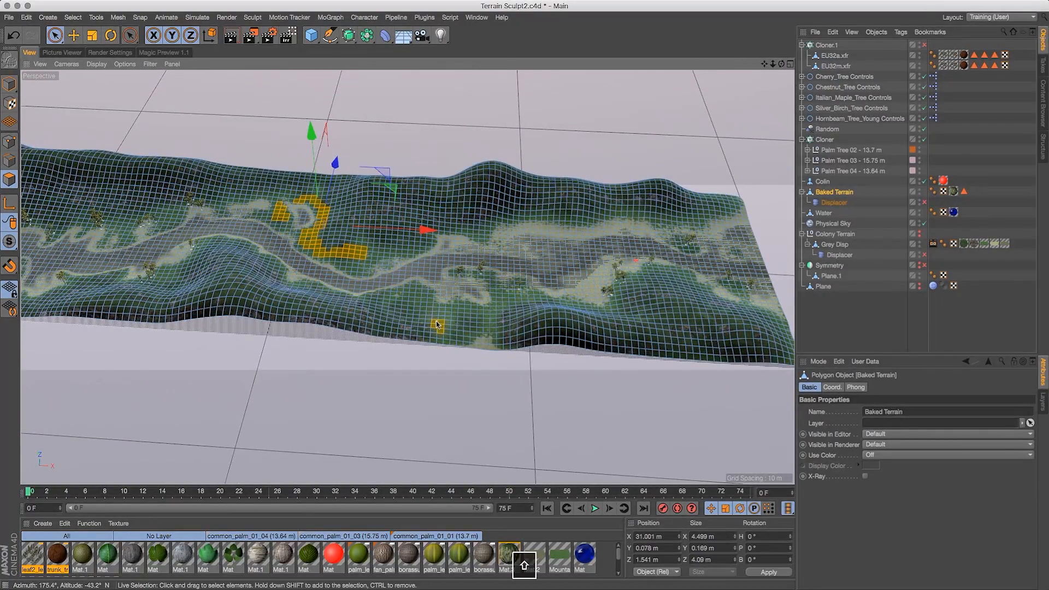
{"action": "left_click_drag", "start_coordinate": [447, 324], "coordinate": [475, 318], "text": "shift"}
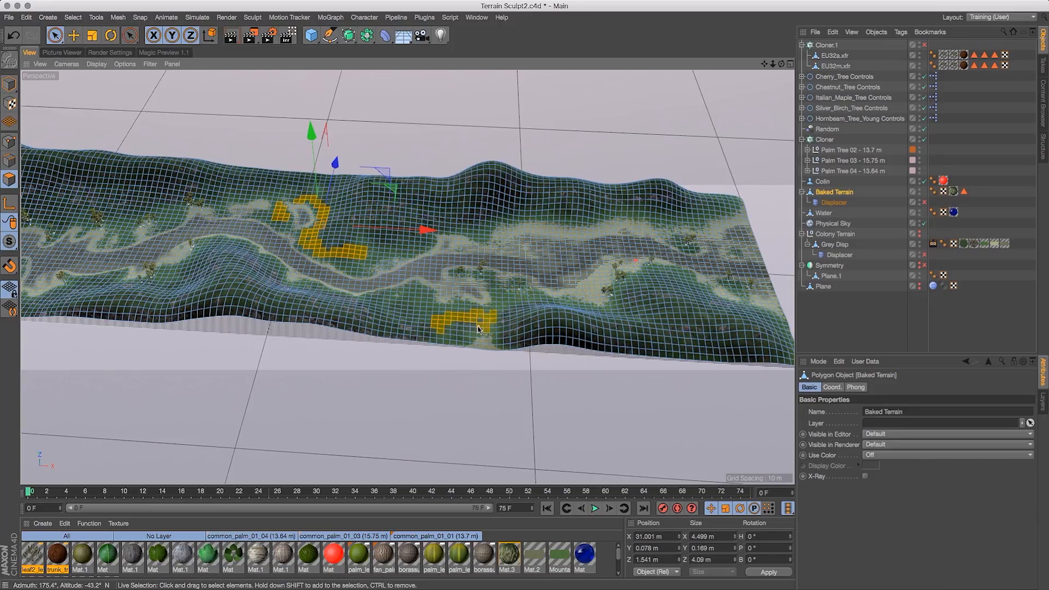
{"action": "left_click_drag", "start_coordinate": [508, 308], "coordinate": [444, 312], "text": "shift"}
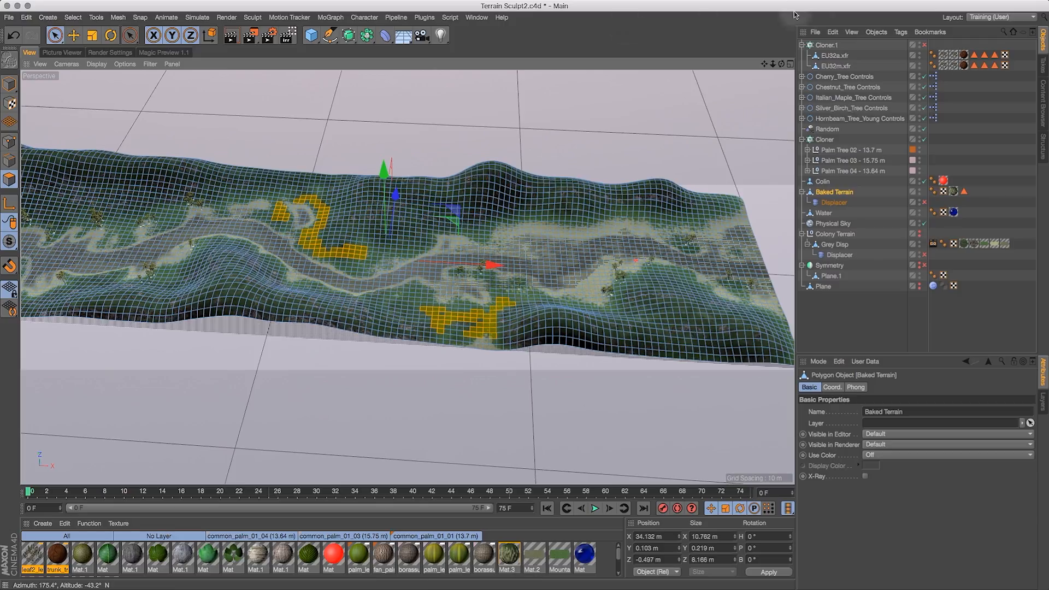
- Add further hillside polygon patches along the terrain to the selection
{"action": "left_click_drag", "start_coordinate": [763, 64], "coordinate": [1030, 86]}
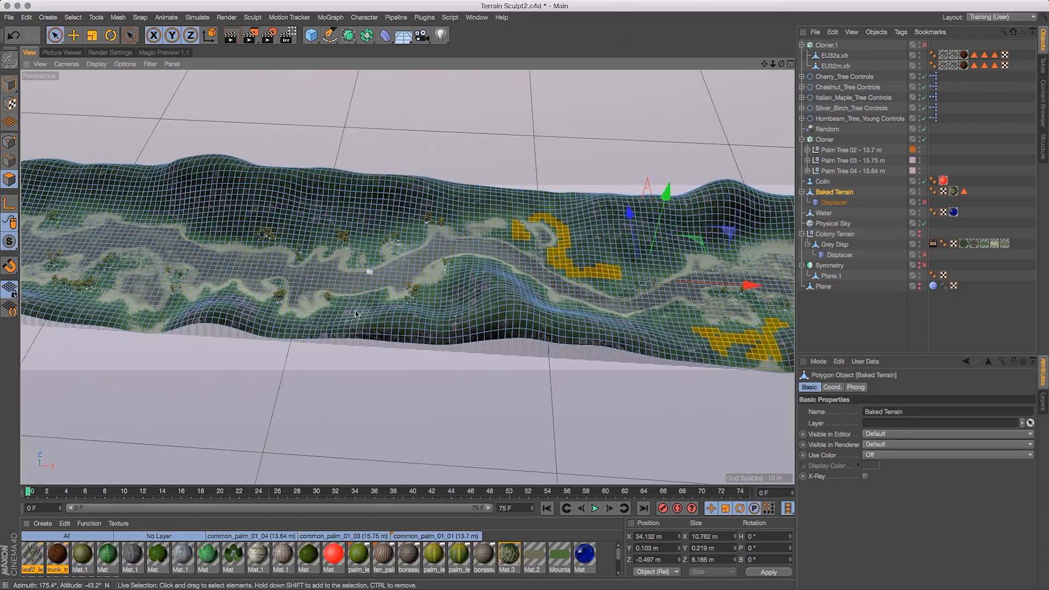
{"action": "left_click_drag", "start_coordinate": [782, 64], "coordinate": [638, 248]}
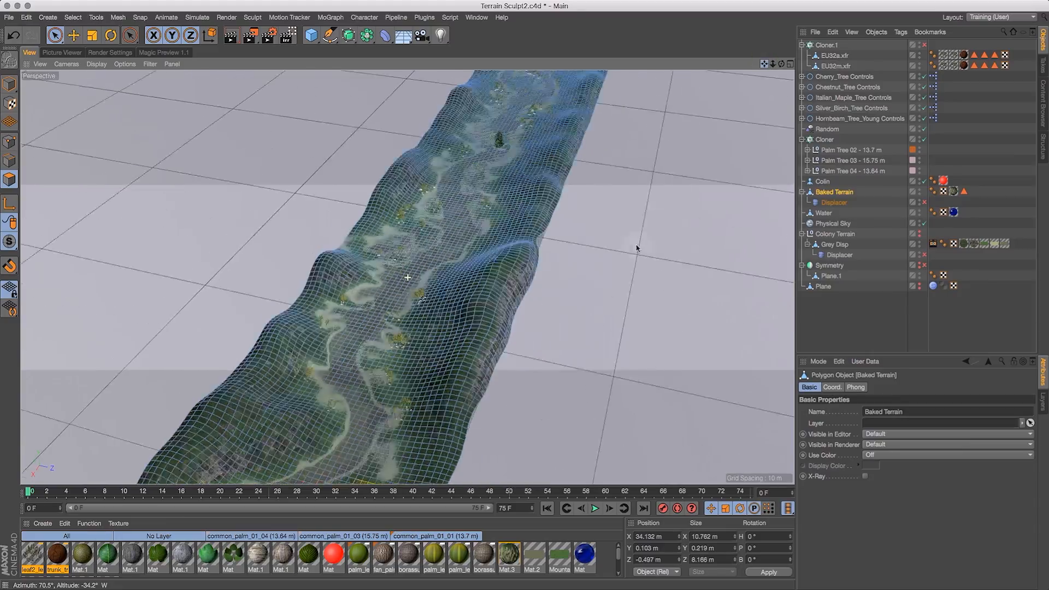
{"action": "left_click_drag", "start_coordinate": [786, 65], "coordinate": [933, 33]}
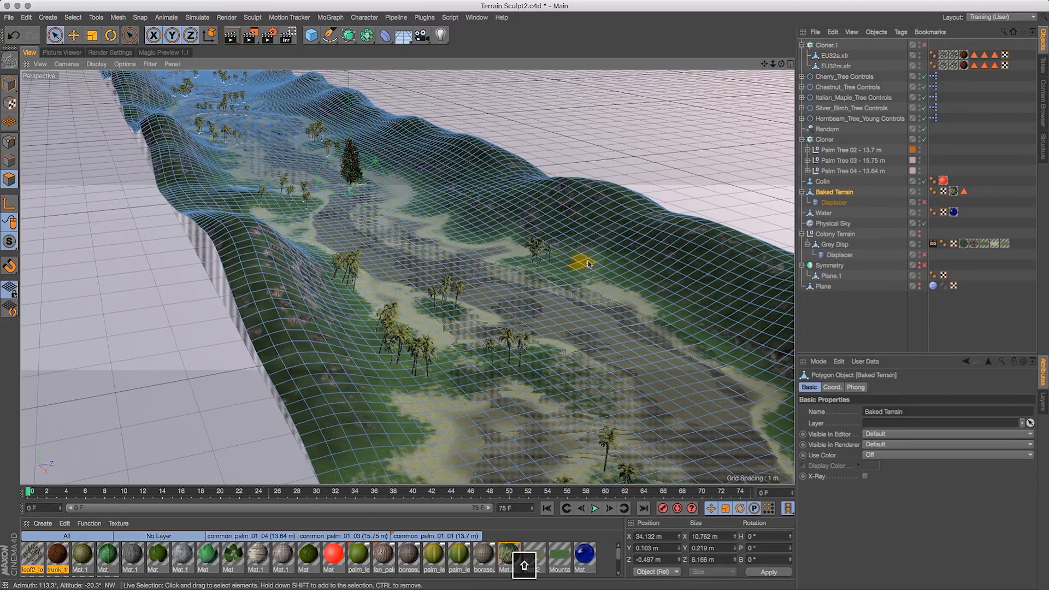
{"action": "mouse_move", "coordinate": [599, 269]}
{"action": "left_mouse_down", "text": "shift"}
{"action": "mouse_move", "coordinate": [623, 273]}
{"action": "mouse_move", "coordinate": [583, 269]}
{"action": "left_mouse_up", "text": "shift"}
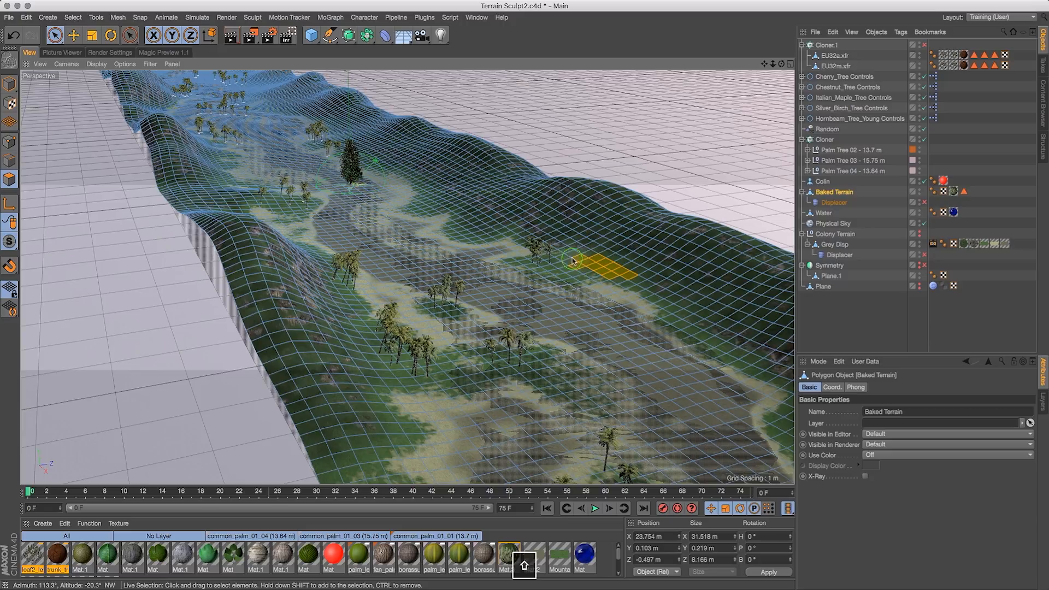
{"action": "left_click_drag", "start_coordinate": [764, 64], "coordinate": [969, 399]}
{"action": "left_click_drag", "start_coordinate": [782, 65], "coordinate": [968, 210]}
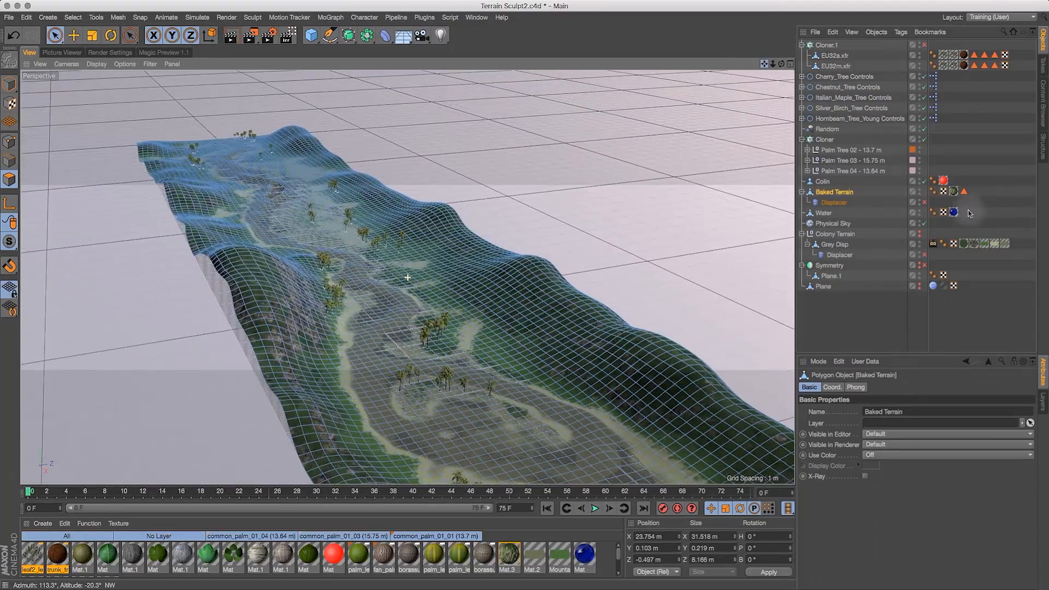
{"action": "left_click_drag", "start_coordinate": [782, 65], "coordinate": [553, 53]}
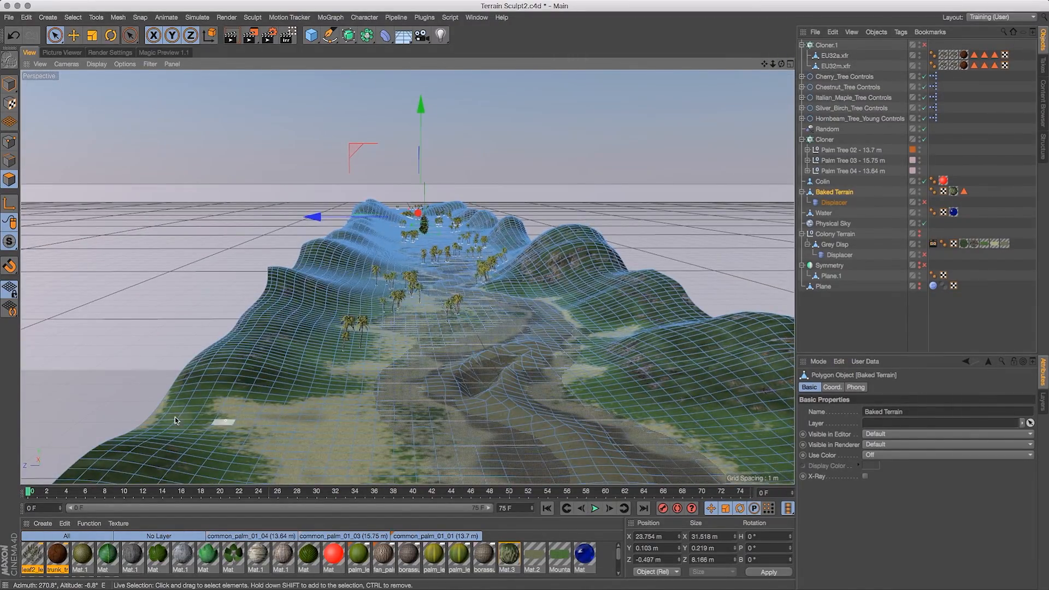
{"action": "mouse_move", "coordinate": [175, 415]}
{"action": "left_mouse_down", "text": "shift"}
{"action": "mouse_move", "coordinate": [230, 398]}
{"action": "mouse_move", "coordinate": [196, 435]}
{"action": "mouse_move", "coordinate": [223, 476]}
{"action": "left_mouse_up", "text": "shift"}
{"action": "mouse_move", "coordinate": [772, 63]}
{"action": "left_mouse_down"}
{"action": "mouse_move", "coordinate": [693, 101]}
{"action": "mouse_move", "coordinate": [756, 79]}
{"action": "mouse_move", "coordinate": [733, 89]}
{"action": "mouse_move", "coordinate": [810, 36]}
{"action": "mouse_move", "coordinate": [759, 72]}
{"action": "left_mouse_up"}
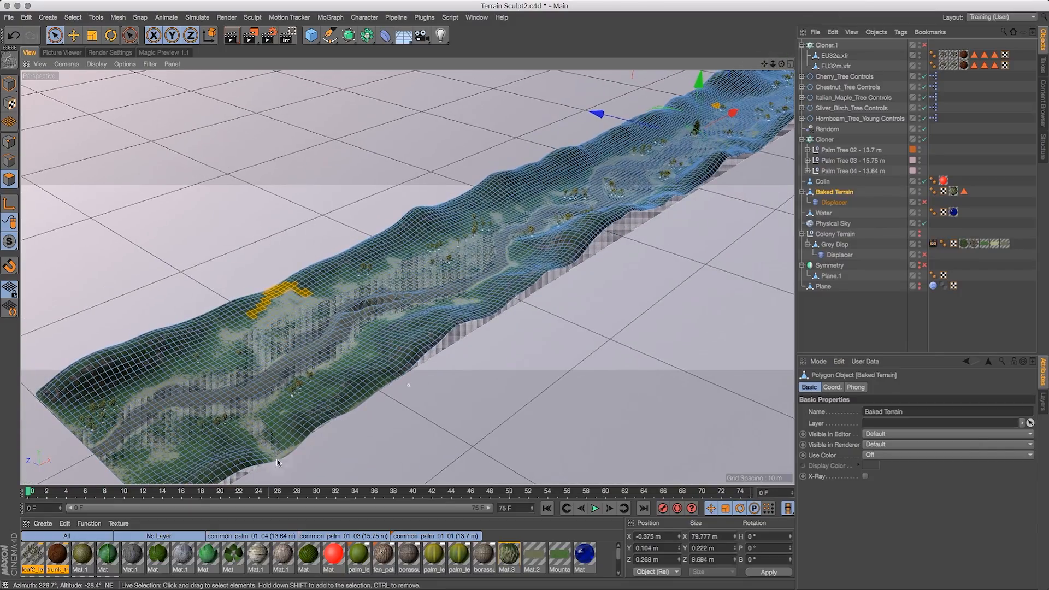
{"action": "left_click", "coordinate": [242, 435], "text": "shift"}
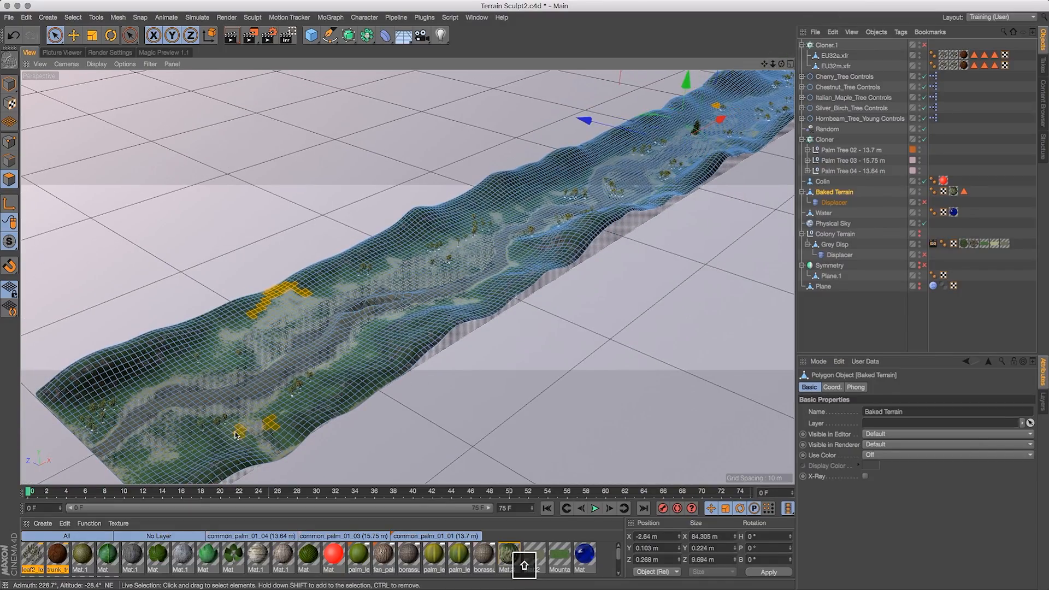
{"action": "left_click", "coordinate": [192, 449], "text": "shift"}
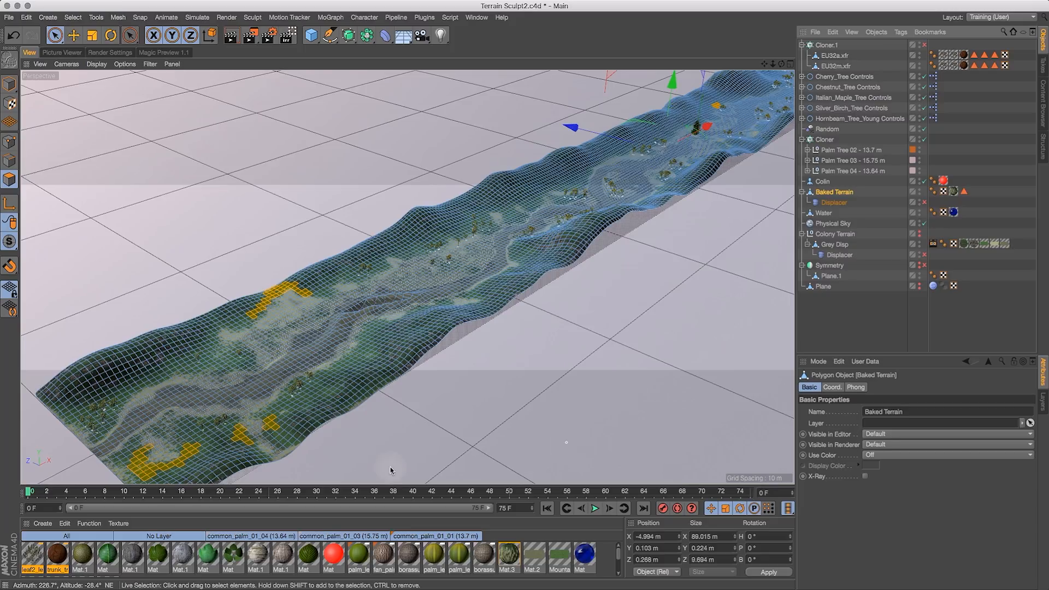
- Store the polygon selection as a selection tag named Large Pines
{"action": "left_click", "coordinate": [71, 20]}
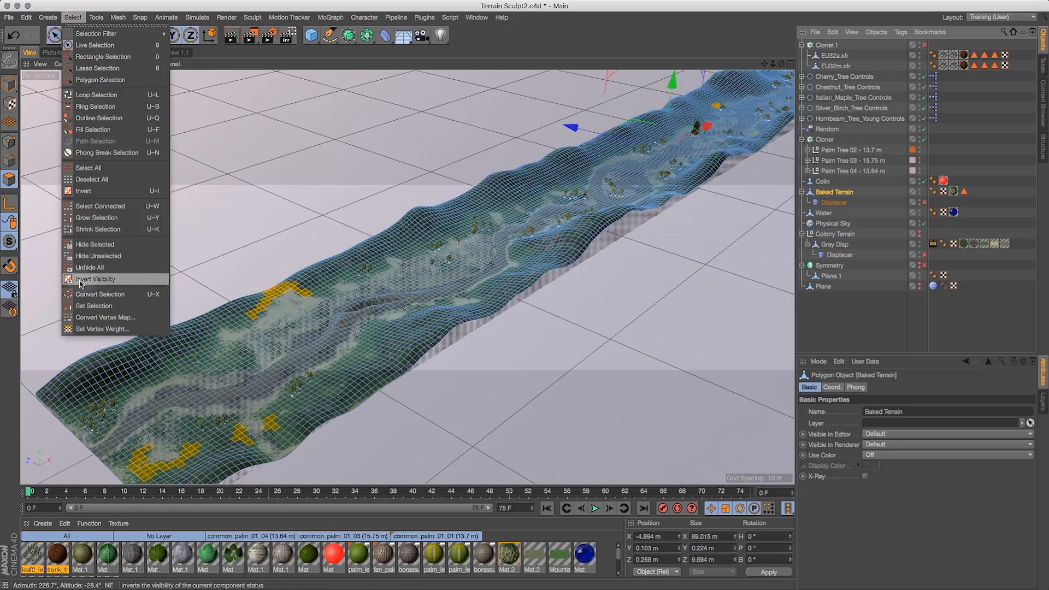
{"action": "left_click", "coordinate": [89, 310]}
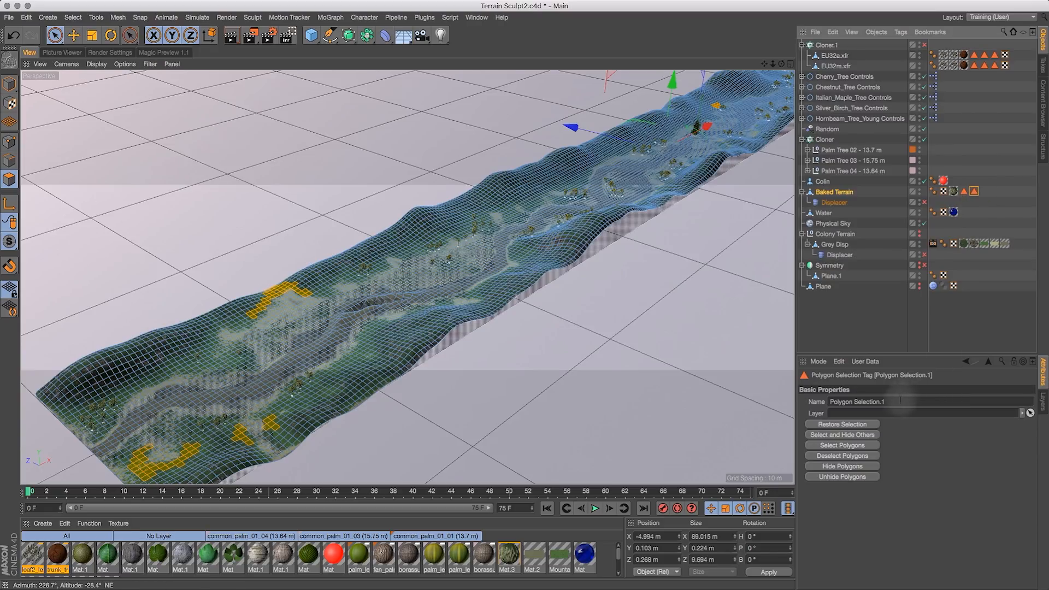
{"action": "left_click", "coordinate": [896, 401]}
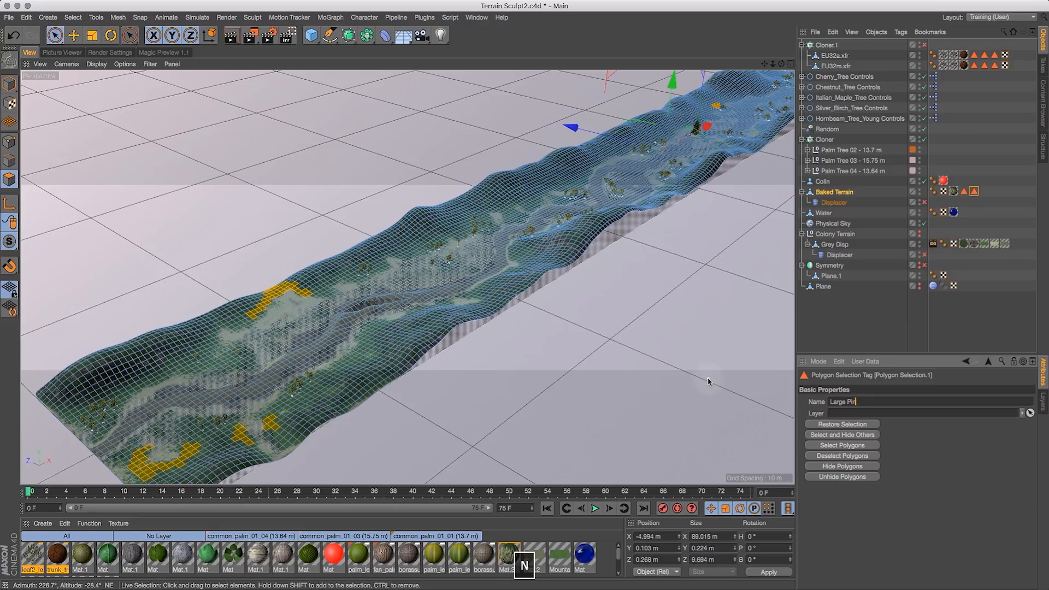
- Rename the second polygon selection tag on the Baked Terrain to Palms
{"action": "left_click", "coordinate": [964, 191]}
{"action": "left_click", "coordinate": [844, 402]}
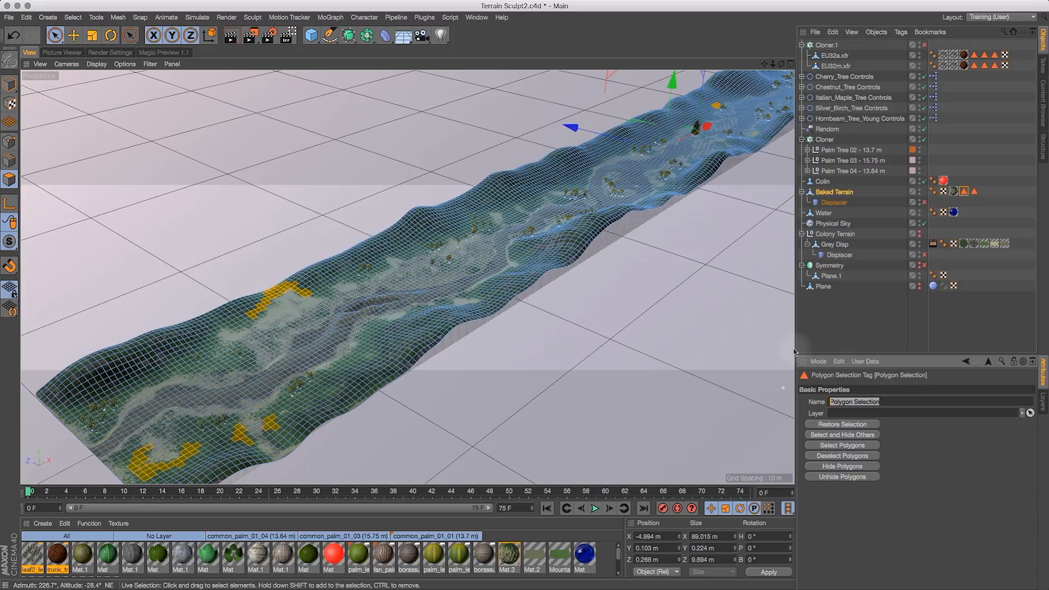
{"action": "type", "text": "Palms"}
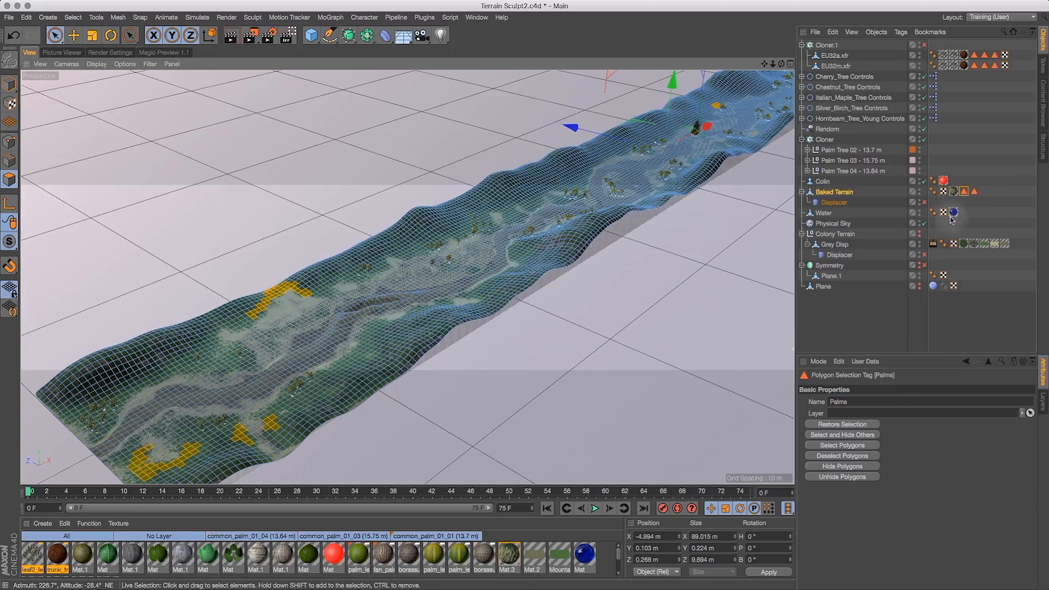
- Link the Large Pines selection tag into Cloner.1's Object field
{"action": "left_click", "coordinate": [827, 45]}
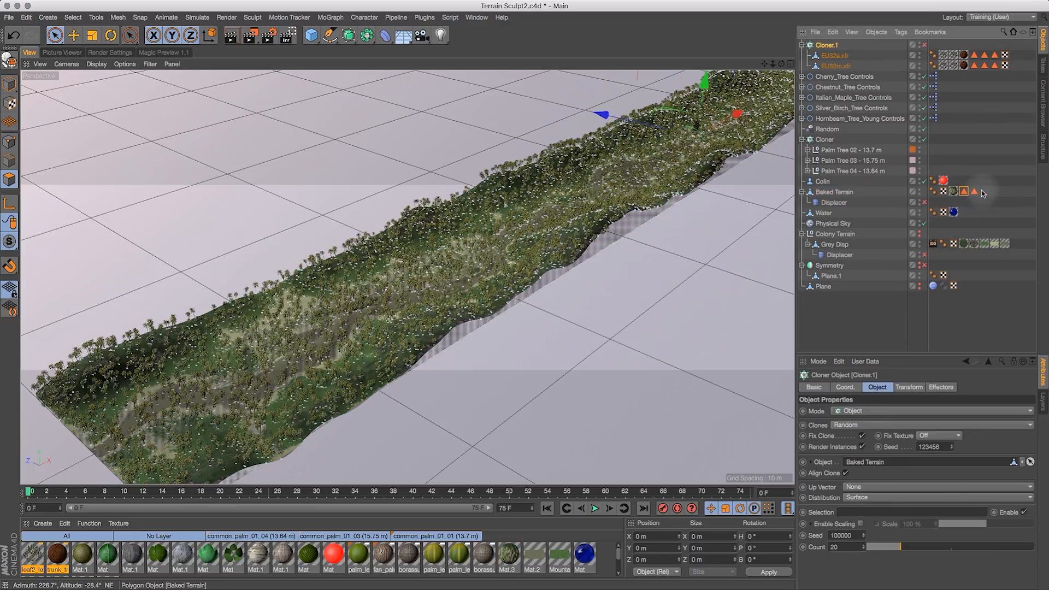
{"action": "left_click_drag", "start_coordinate": [975, 192], "coordinate": [881, 529]}
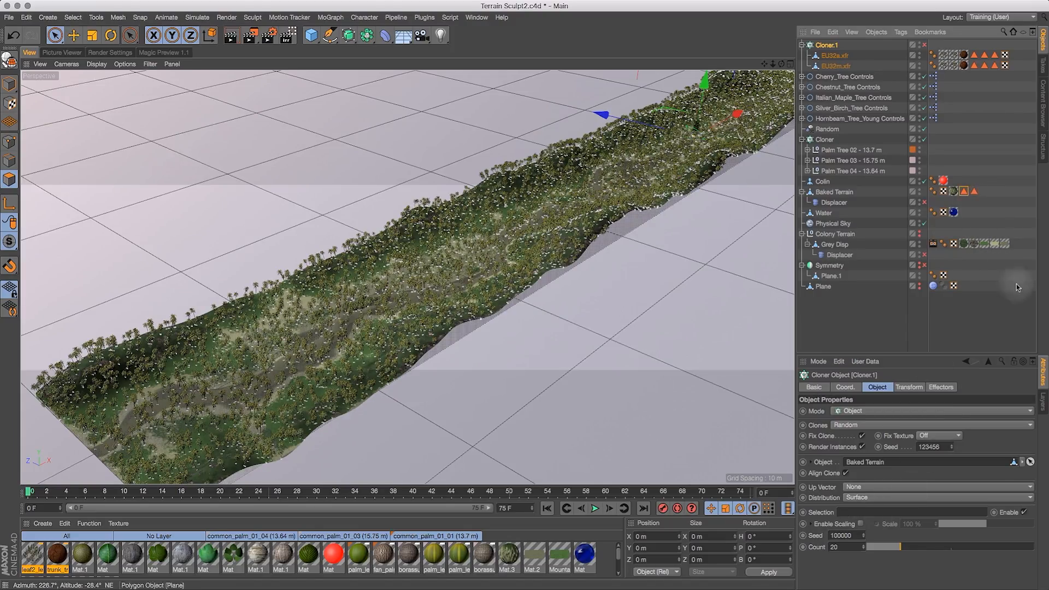
{"action": "left_click", "coordinate": [973, 191]}
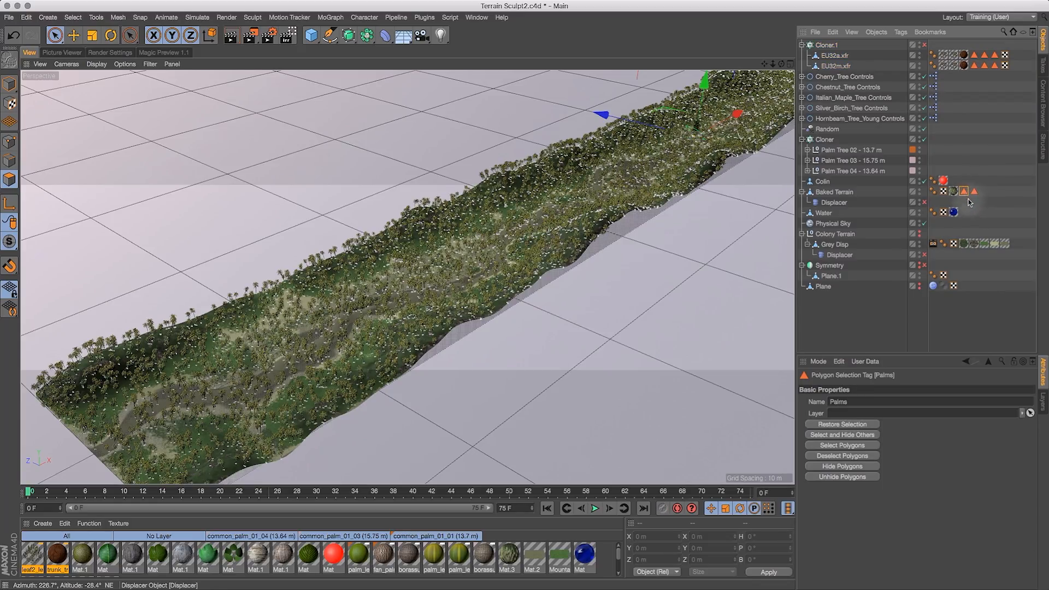
{"action": "left_click", "coordinate": [826, 45]}
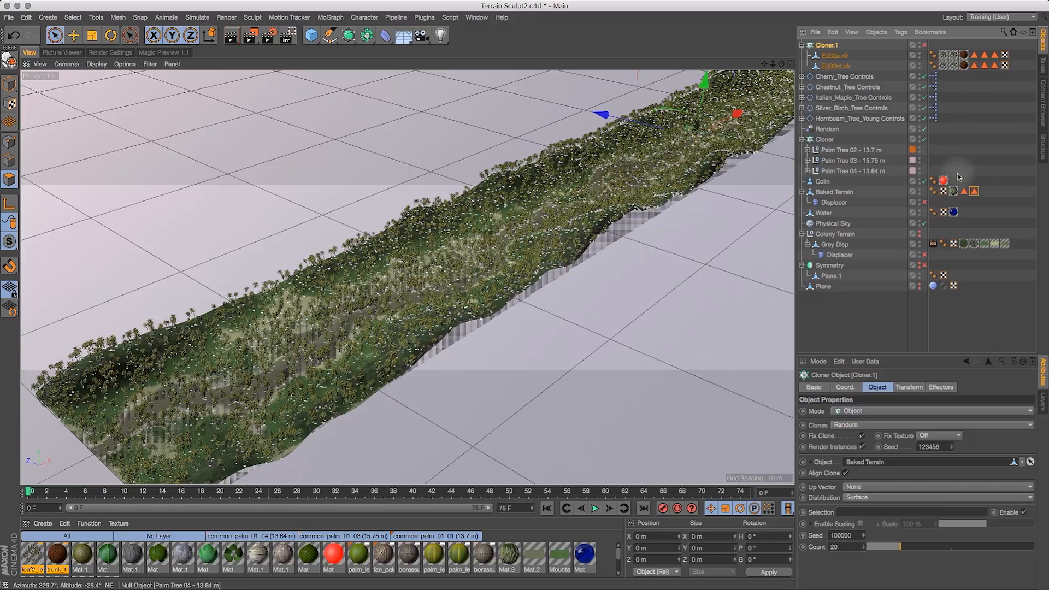
{"action": "left_click_drag", "start_coordinate": [975, 191], "coordinate": [880, 463]}
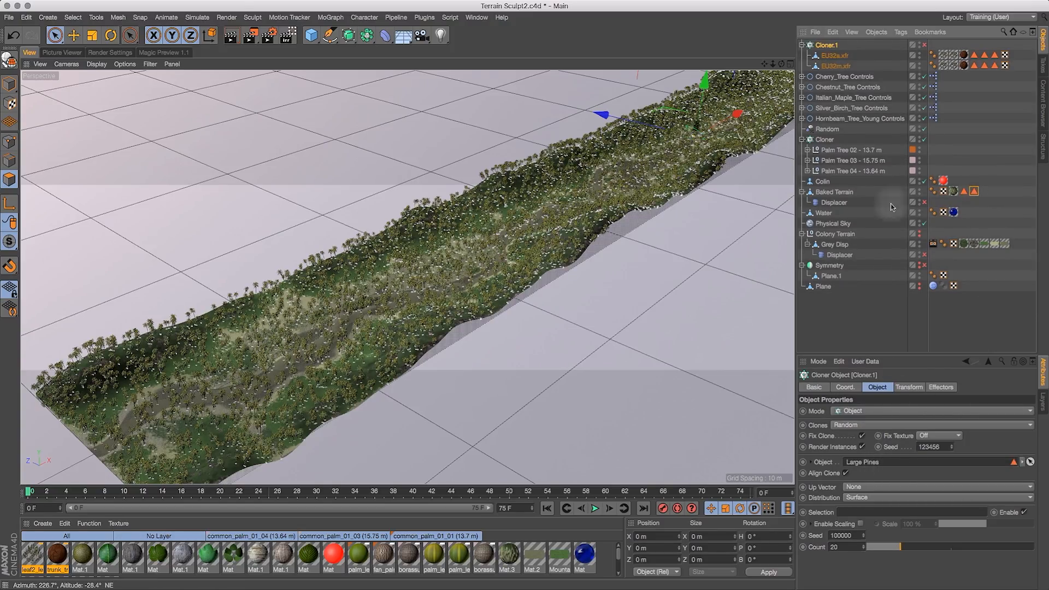
- Assign the Palms selection tag to the palm Cloner's Selection field
{"action": "left_click", "coordinate": [825, 140]}
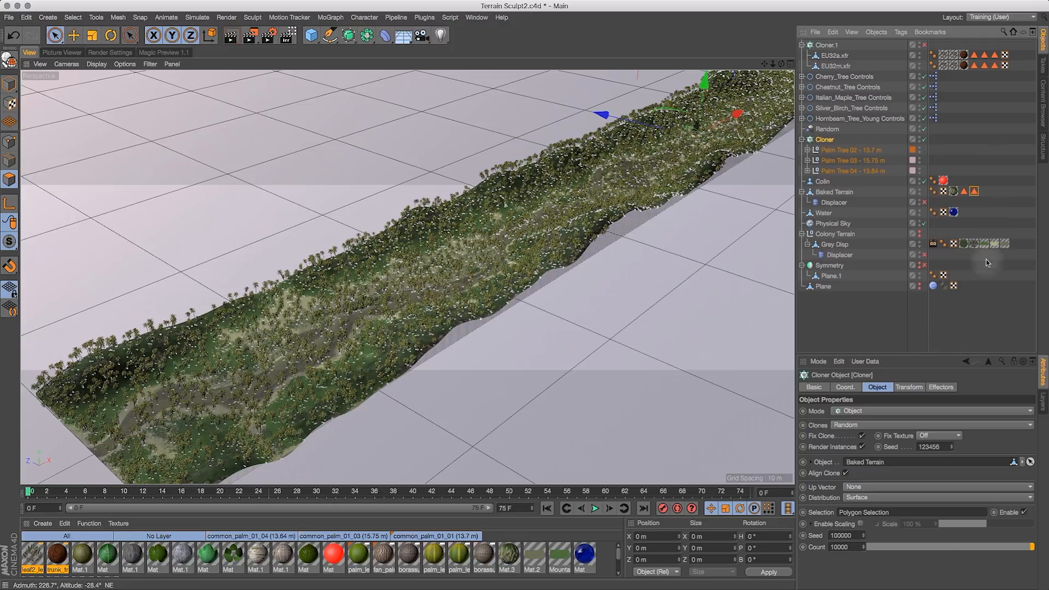
{"action": "left_click_drag", "start_coordinate": [967, 196], "coordinate": [885, 514]}
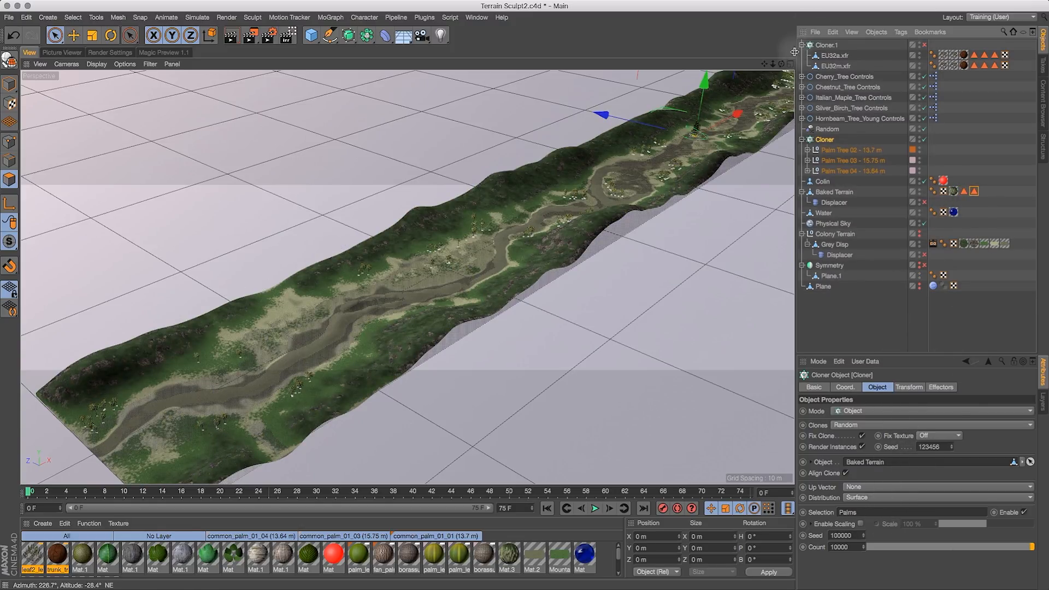
- Set Cloner.1's clone count to 1000
{"action": "left_click_drag", "start_coordinate": [773, 64], "coordinate": [894, 48]}
{"action": "left_click_drag", "start_coordinate": [783, 66], "coordinate": [879, 107]}
{"action": "left_click", "coordinate": [828, 45]}
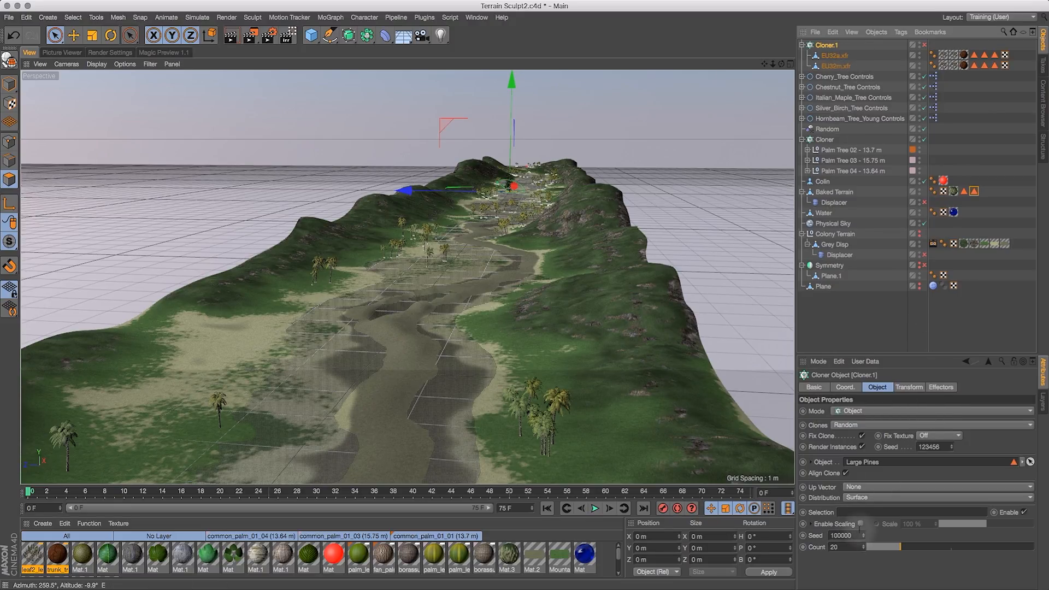
{"action": "double_click", "coordinate": [835, 547]}
{"action": "type", "text": "1"}
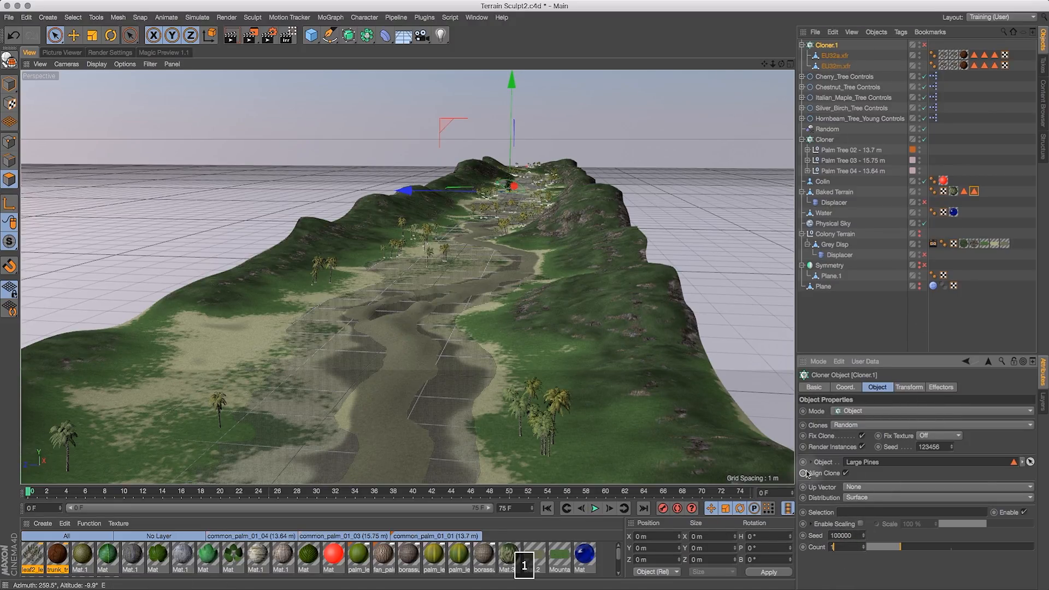
{"action": "type", "text": "00"}
{"action": "key", "text": "Return"}
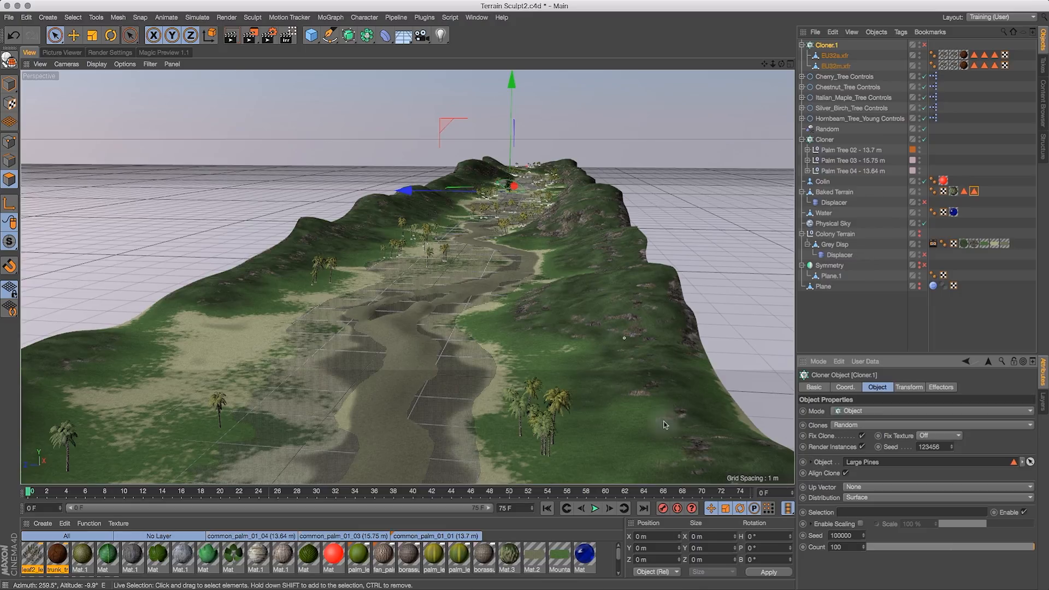
{"action": "double_click", "coordinate": [836, 547]}
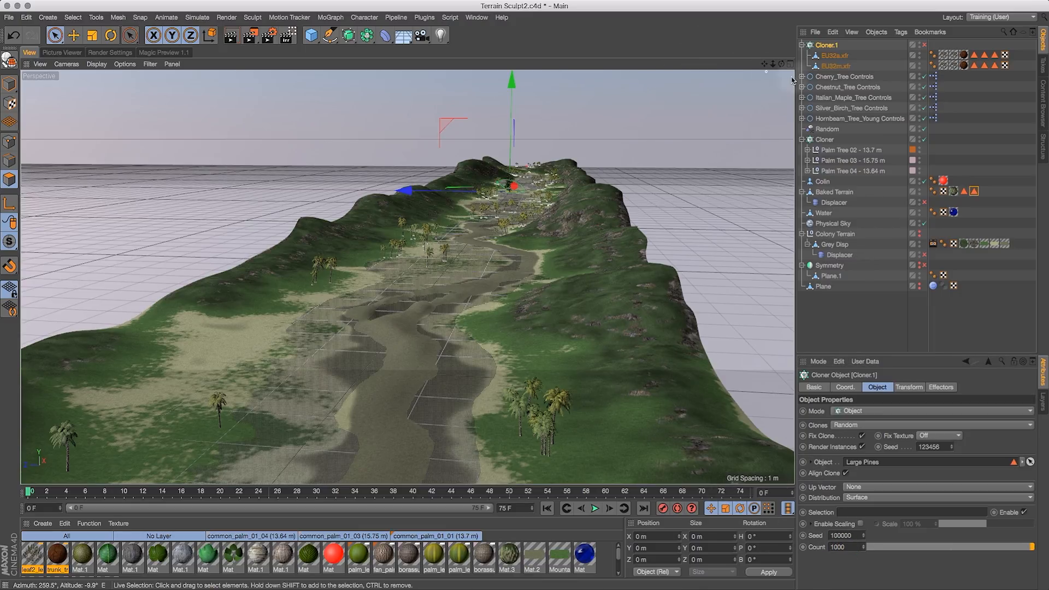
- Set Cloner.1's seed to 10000 and its clone count to 2000
{"action": "left_click_drag", "start_coordinate": [782, 64], "coordinate": [952, 62]}
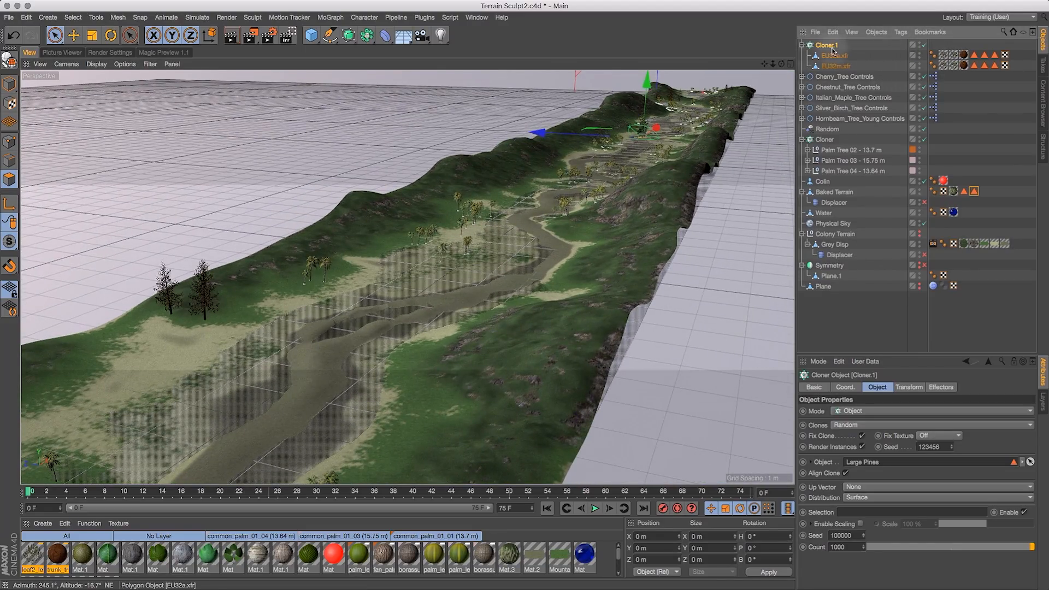
{"action": "left_click_drag", "start_coordinate": [782, 64], "coordinate": [614, 54]}
{"action": "left_click_drag", "start_coordinate": [772, 65], "coordinate": [593, 100]}
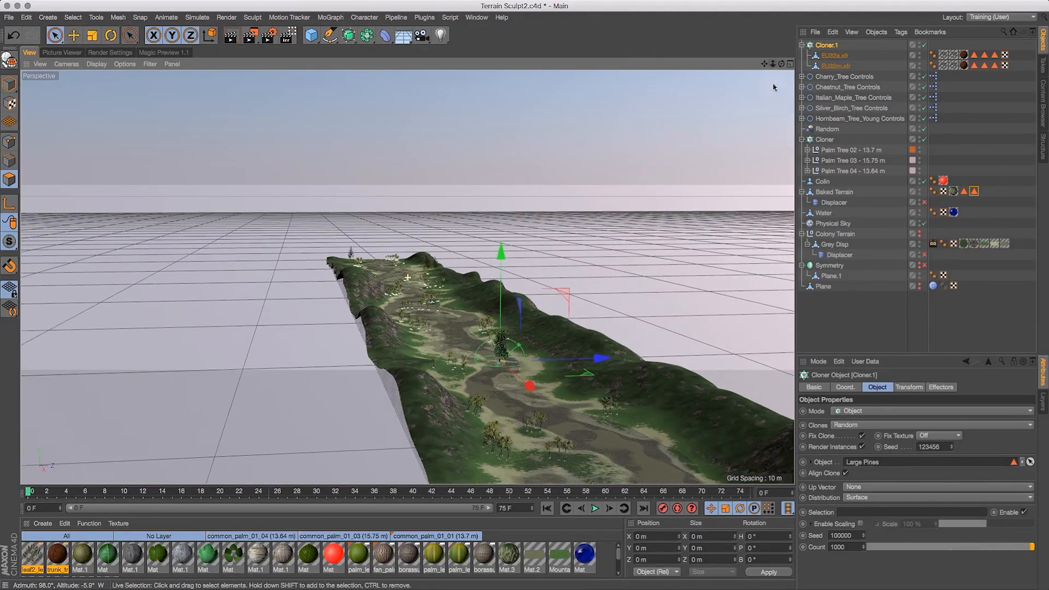
{"action": "left_click_drag", "start_coordinate": [764, 64], "coordinate": [799, 70]}
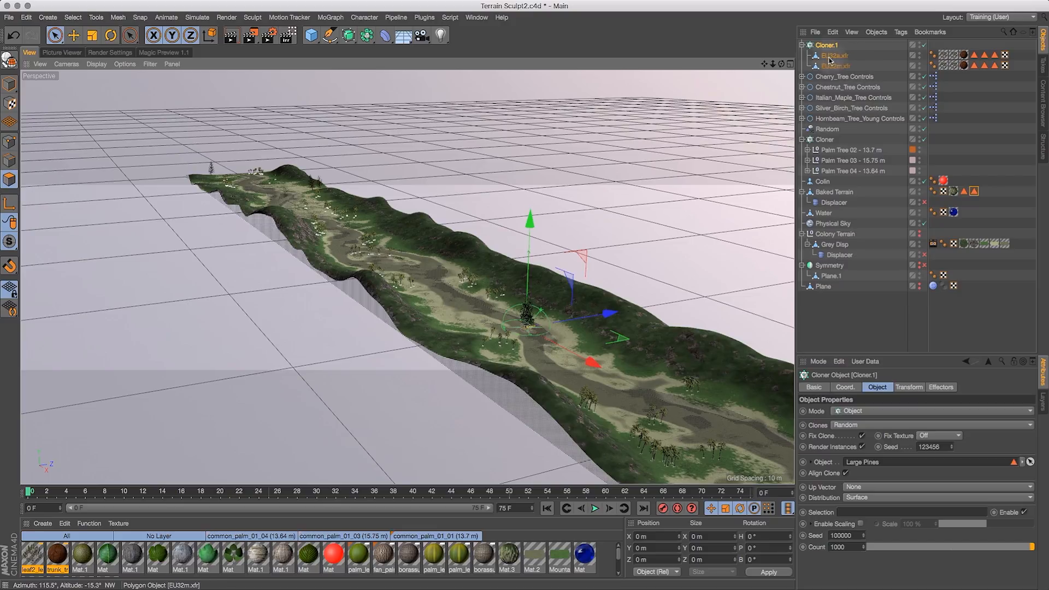
{"action": "left_click_drag", "start_coordinate": [763, 64], "coordinate": [767, 110]}
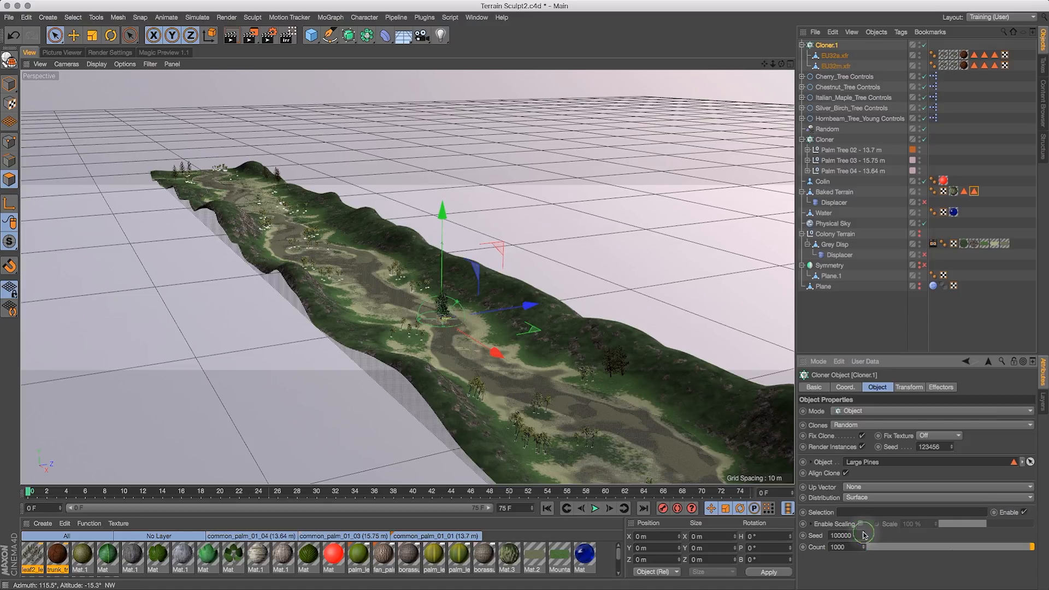
{"action": "left_click", "coordinate": [864, 537]}
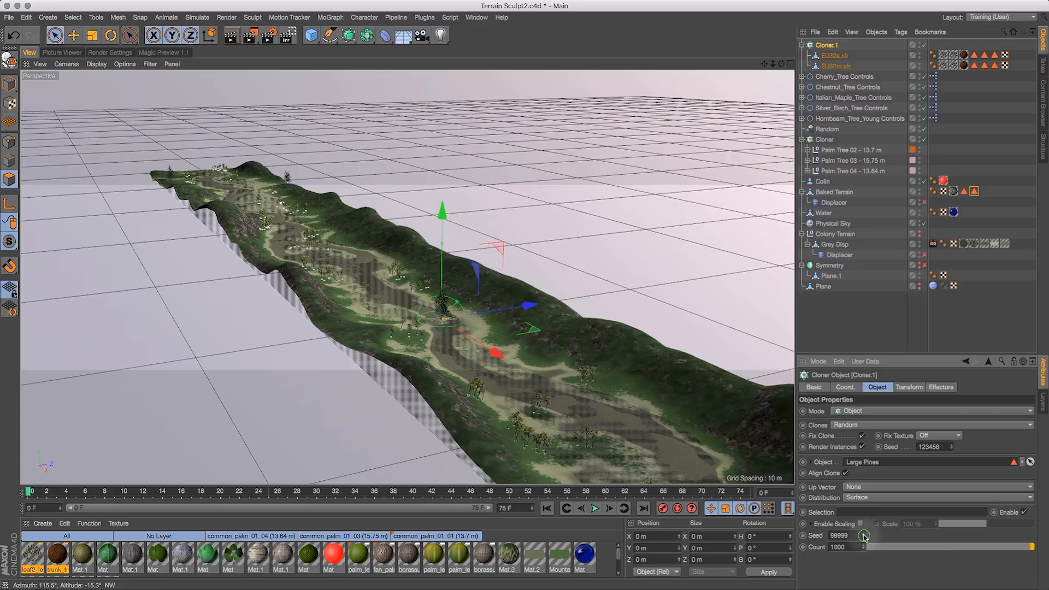
{"action": "left_click_drag", "start_coordinate": [863, 536], "coordinate": [813, 547]}
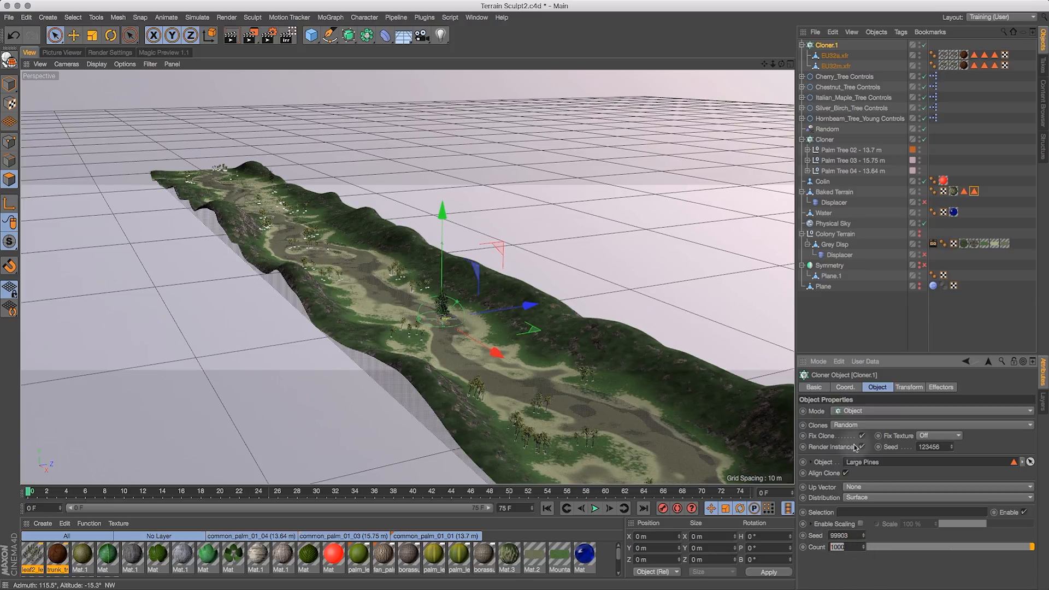
{"action": "type", "text": "2000"}
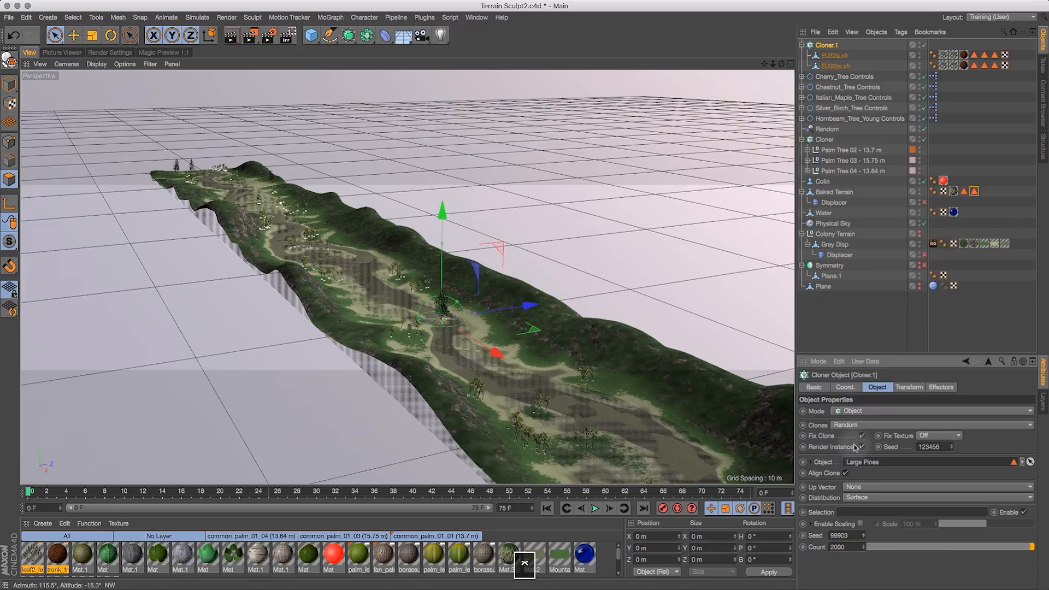
{"action": "double_click", "coordinate": [841, 536]}
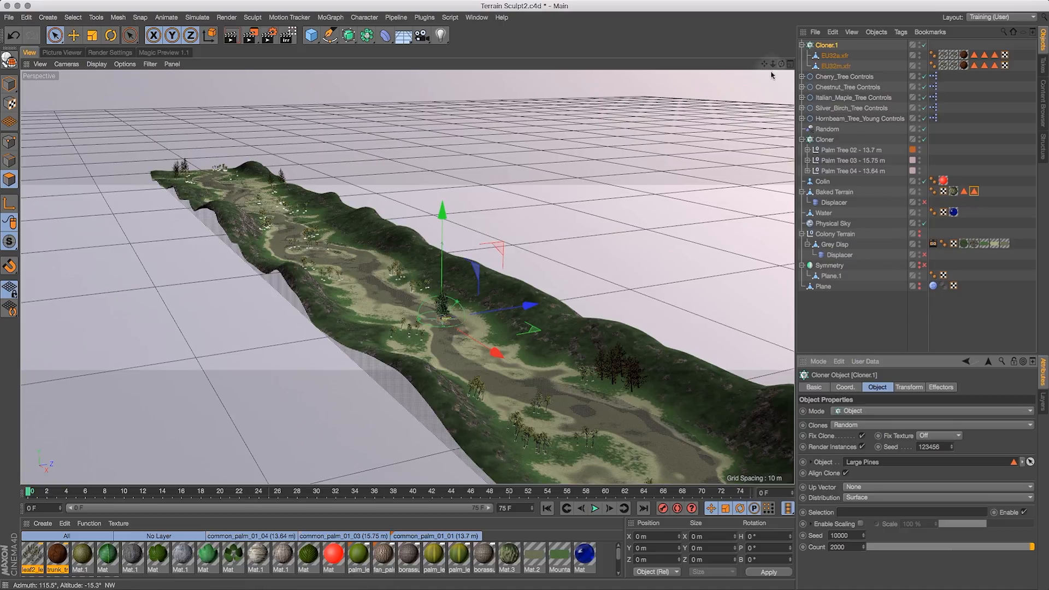
{"action": "left_click_drag", "start_coordinate": [783, 66], "coordinate": [885, 76]}
{"action": "mouse_move", "coordinate": [764, 64]}
{"action": "left_mouse_down"}
{"action": "mouse_move", "coordinate": [784, 73]}
{"action": "mouse_move", "coordinate": [754, 75]}
{"action": "mouse_move", "coordinate": [780, 70]}
{"action": "mouse_move", "coordinate": [763, 64]}
{"action": "mouse_move", "coordinate": [754, 75]}
{"action": "left_mouse_up"}
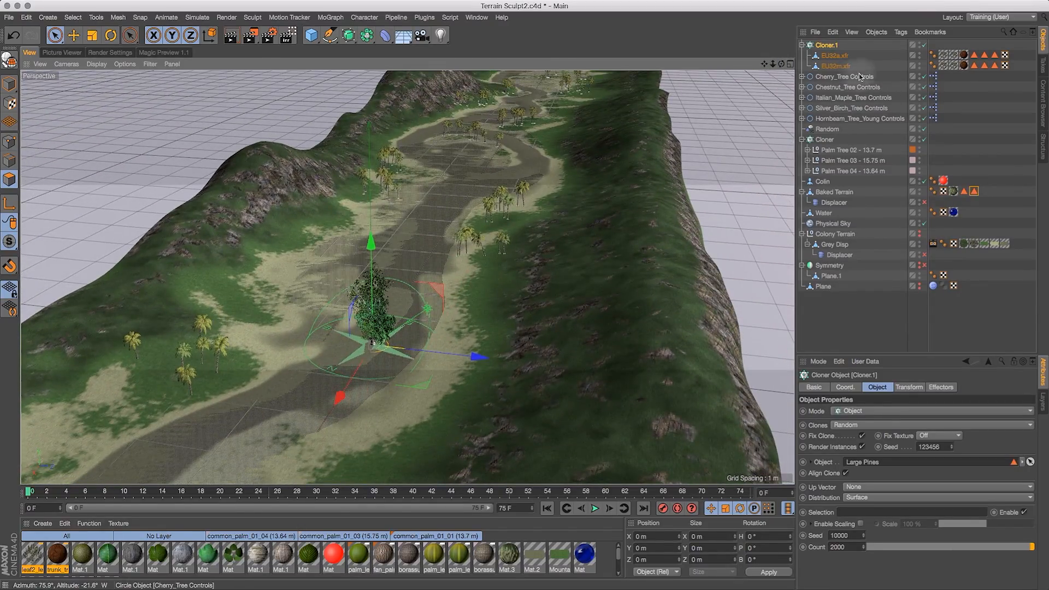
{"action": "left_click", "coordinate": [333, 19]}
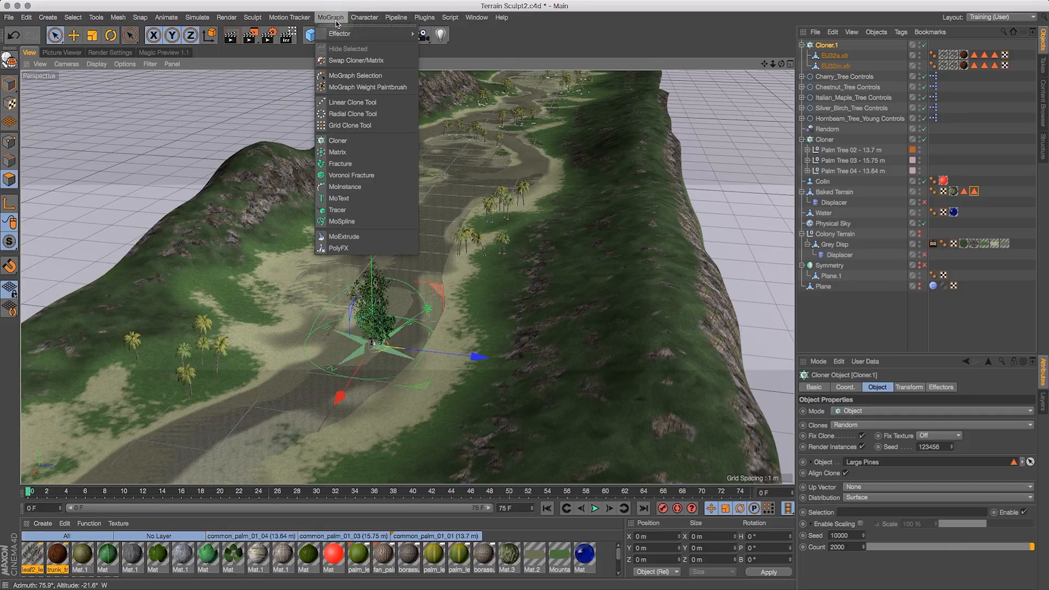
{"action": "left_click", "coordinate": [336, 1]}
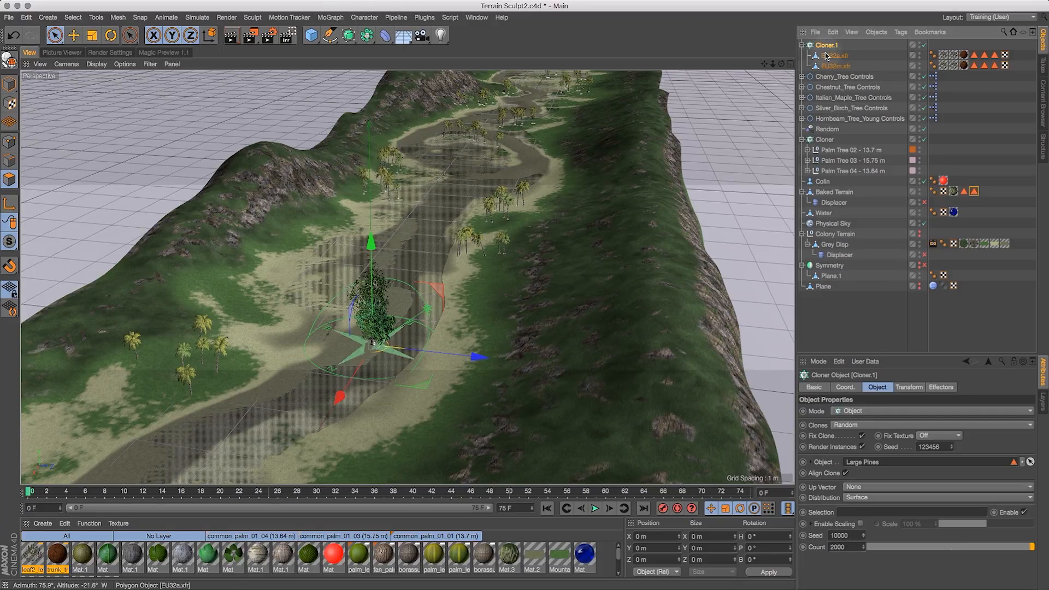
- Paste a duplicate of the pine cloner as Cloner.2 and delete its two pine tree children
{"action": "key", "text": "super+v"}
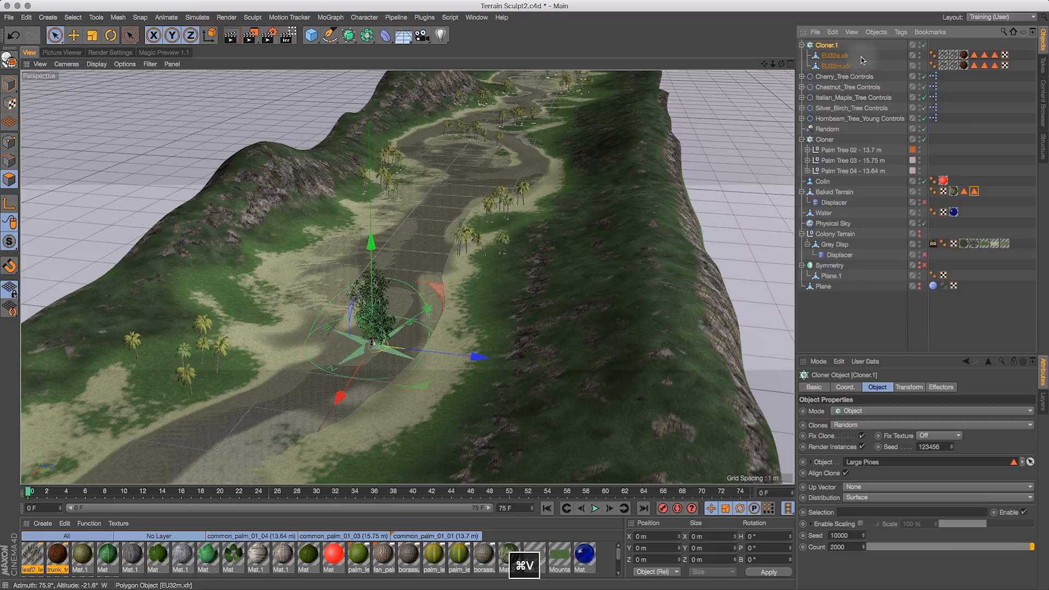
{"action": "left_click_drag", "start_coordinate": [862, 55], "coordinate": [836, 69]}
{"action": "key", "text": "BackSpace"}
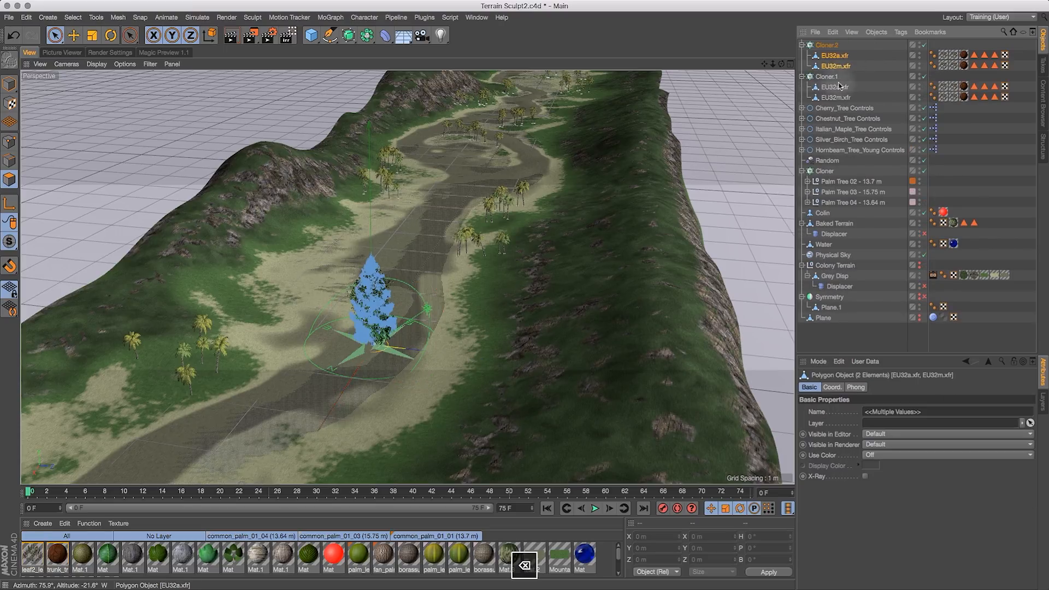
- Move the five tree control objects into Cloner.2 as its clone sources and select Cloner.2
{"action": "left_click_drag", "start_coordinate": [884, 84], "coordinate": [837, 130]}
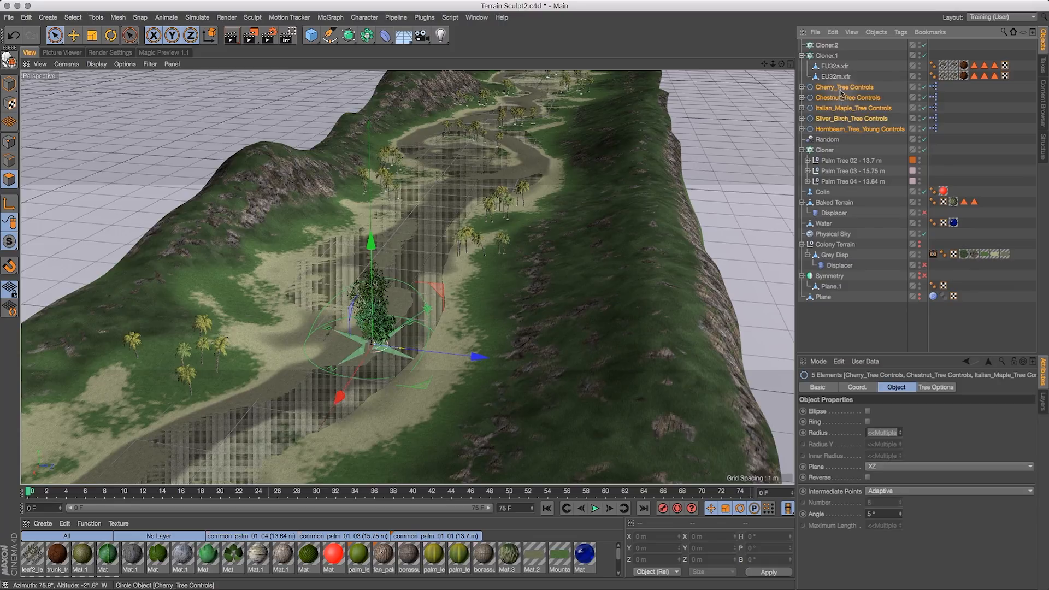
{"action": "left_click_drag", "start_coordinate": [829, 48], "coordinate": [829, 46]}
{"action": "left_click", "coordinate": [831, 47]}
{"action": "left_click", "coordinate": [943, 326]}
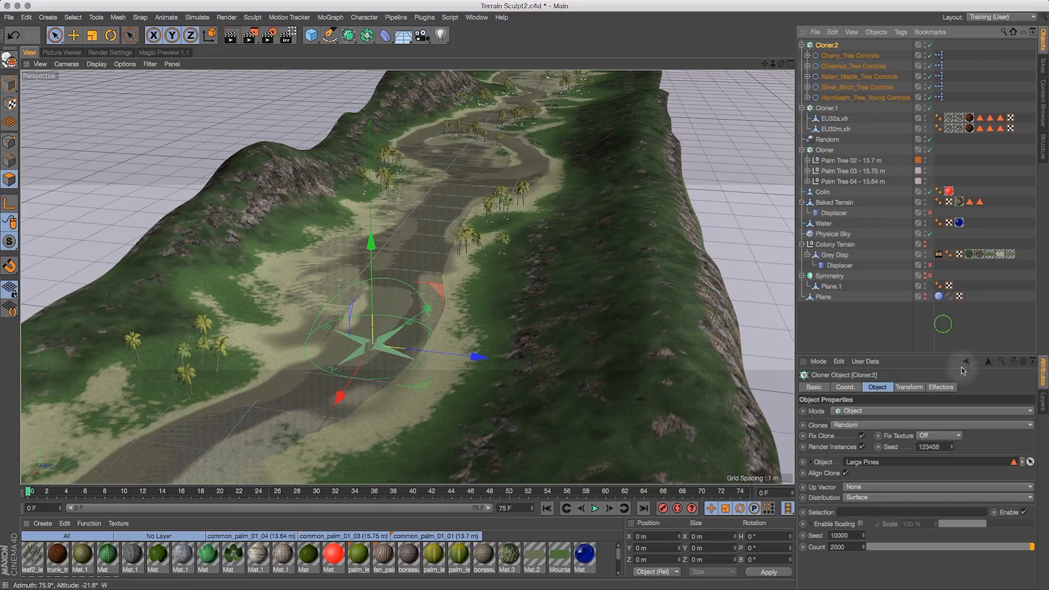
{"action": "left_click", "coordinate": [826, 46]}
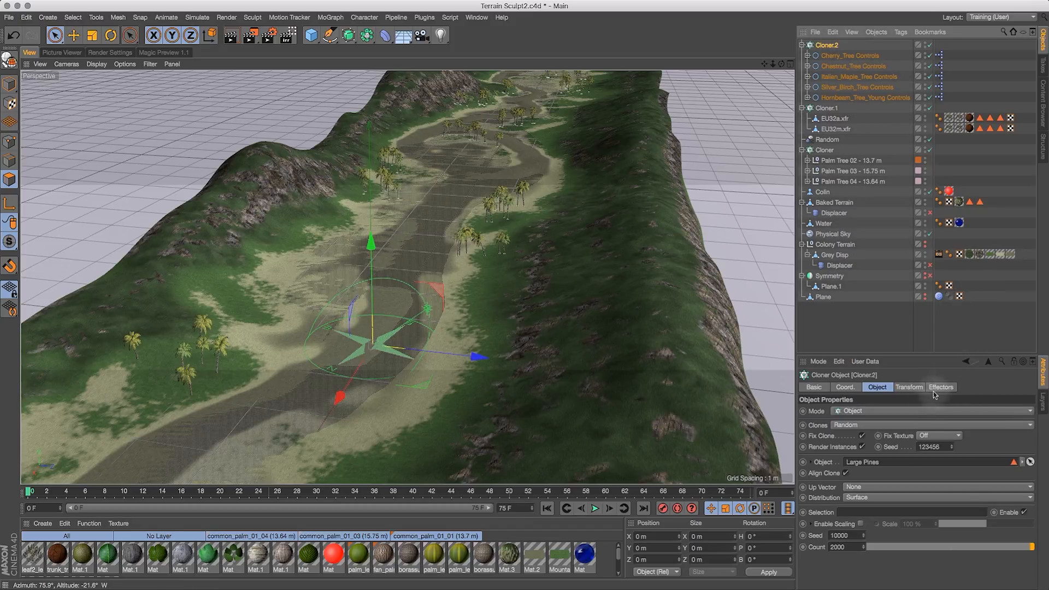
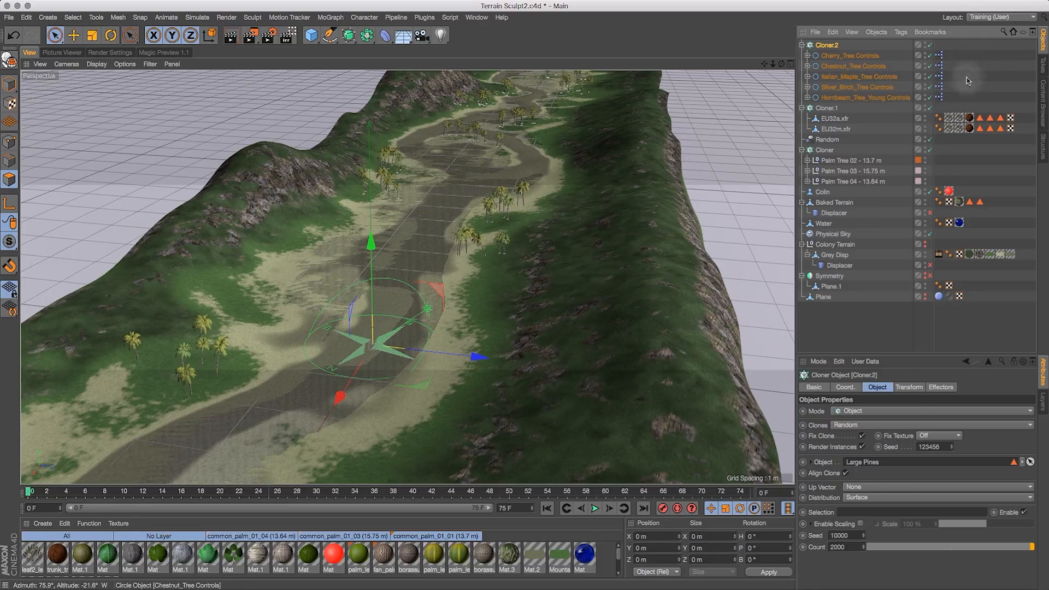
- Set Cloner.2's distribution object to Baked Terrain, then hide Cloner.2 in the editor view
{"action": "left_click", "coordinate": [1023, 462]}
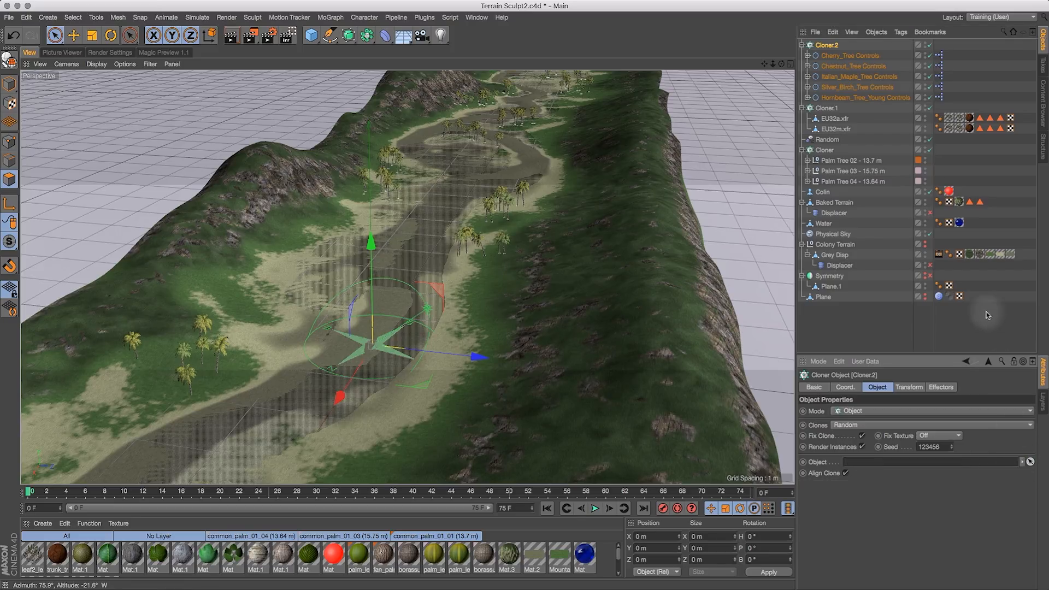
{"action": "left_click_drag", "start_coordinate": [841, 206], "coordinate": [871, 462]}
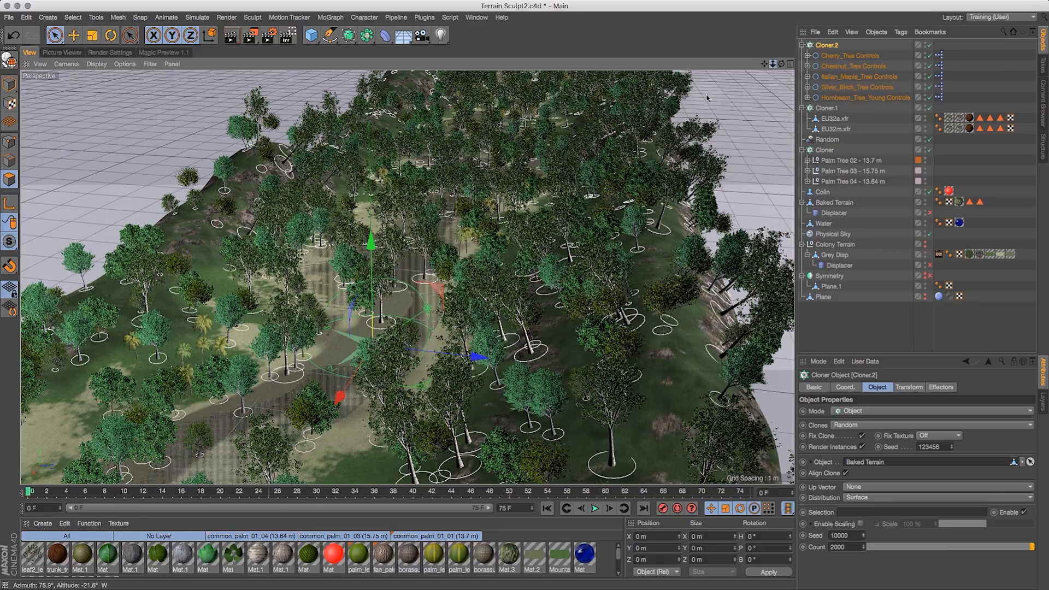
{"action": "left_click_drag", "start_coordinate": [704, 97], "coordinate": [836, 45]}
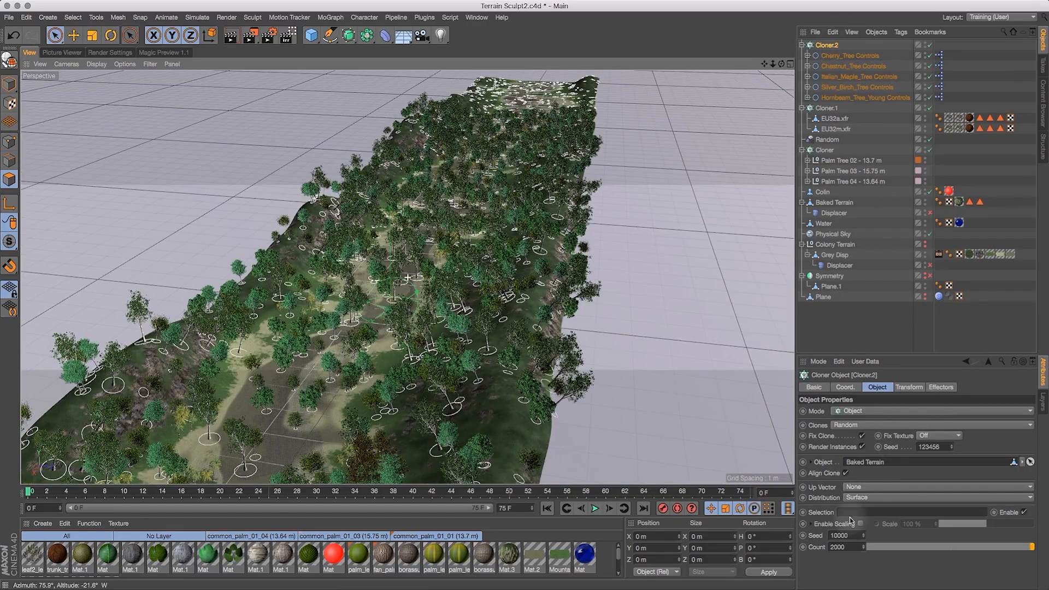
{"action": "left_click", "coordinate": [930, 45]}
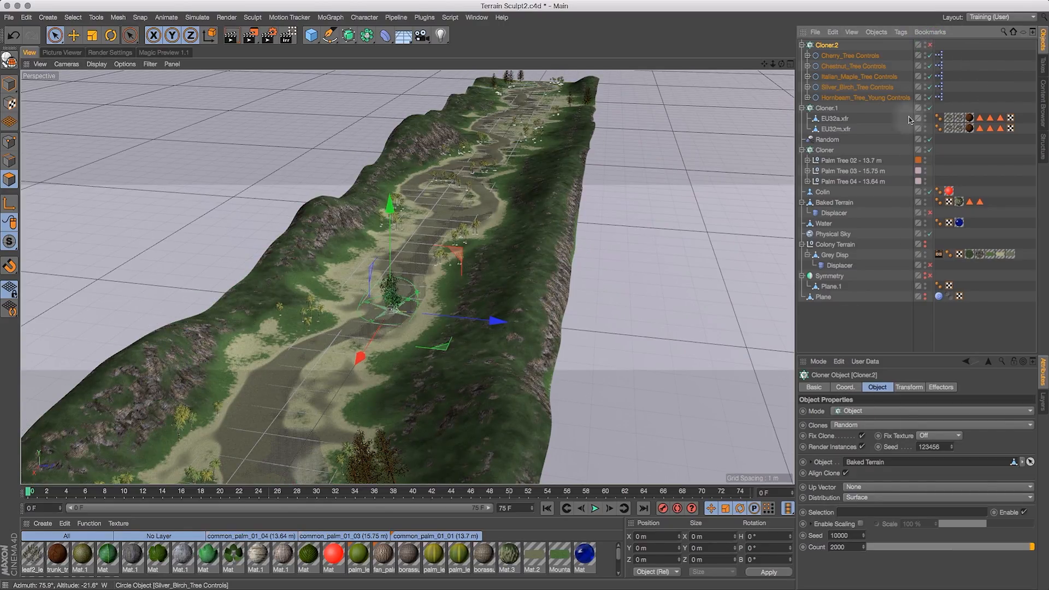
- Select Baked Terrain and paint-select scattered patches of polygons on its grassy slopes with Live Selection
{"action": "left_click_drag", "start_coordinate": [55, 35], "coordinate": [84, 52]}
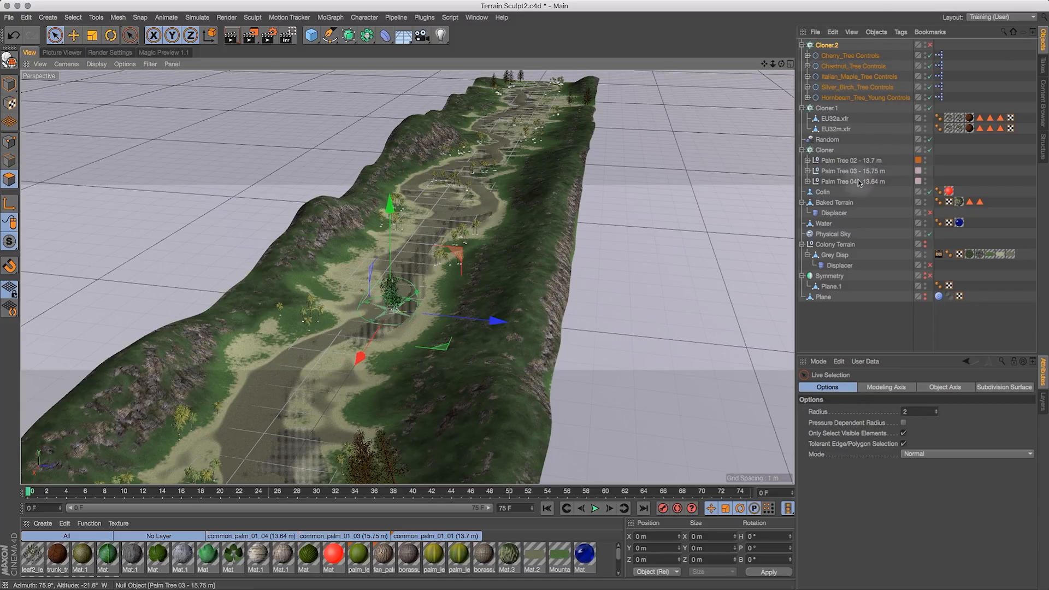
{"action": "left_click", "coordinate": [847, 204]}
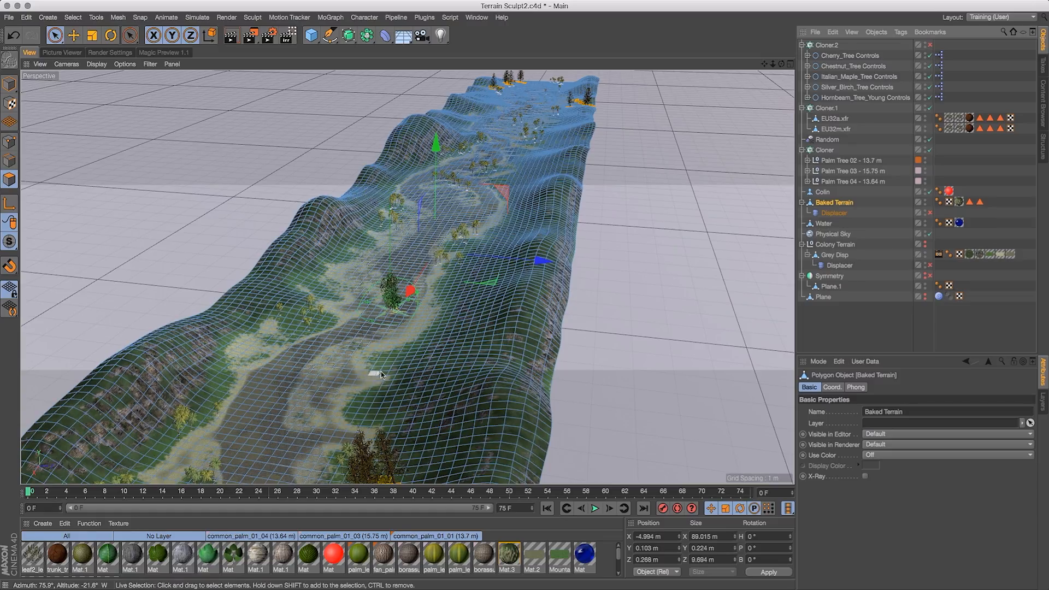
{"action": "left_click", "coordinate": [383, 363]}
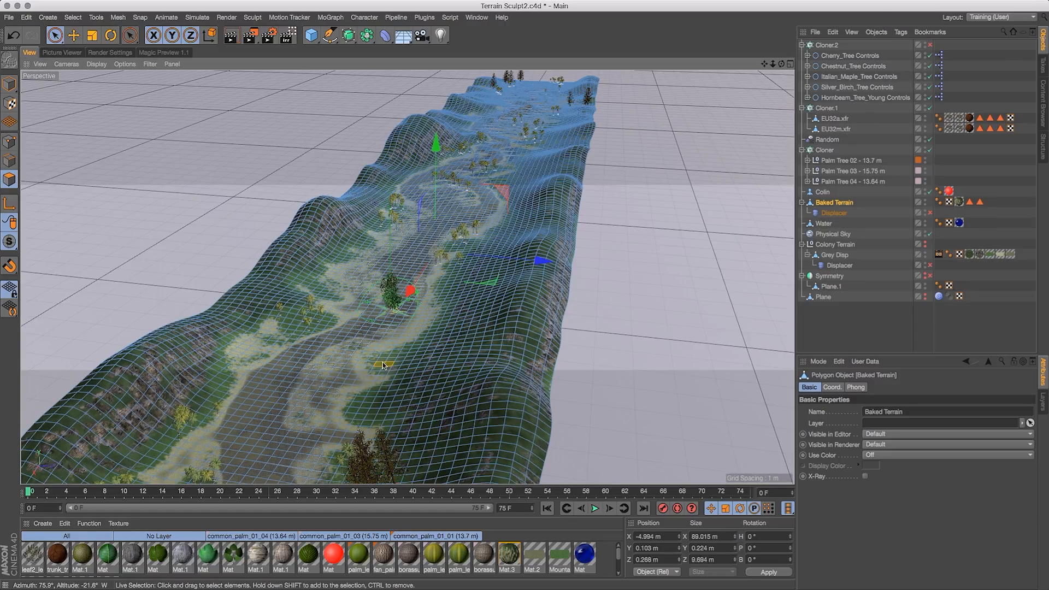
{"action": "left_click_drag", "start_coordinate": [393, 373], "coordinate": [372, 403]}
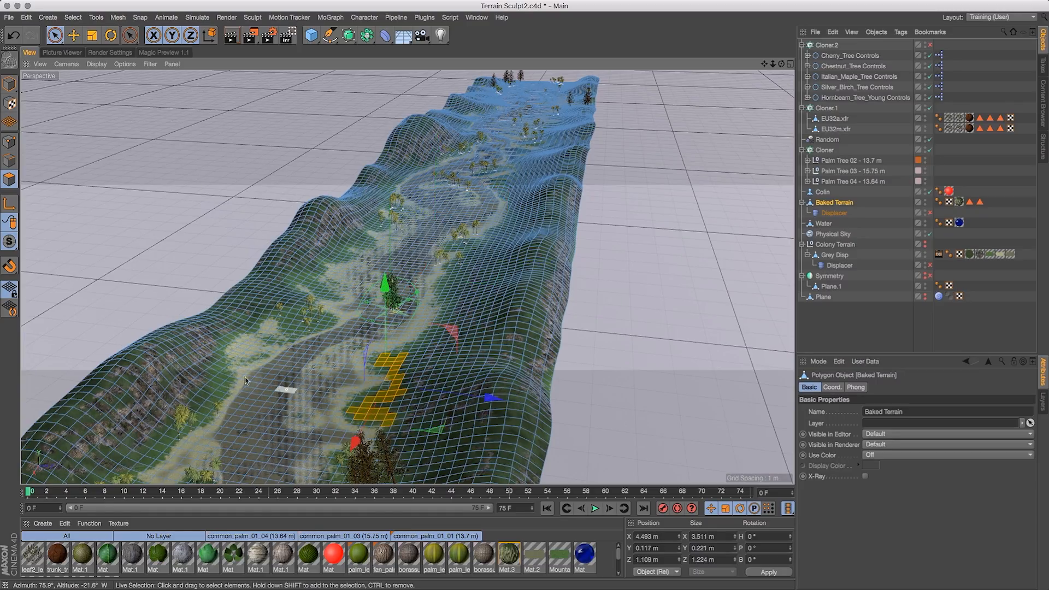
{"action": "left_click", "coordinate": [218, 383], "text": "shift"}
{"action": "left_click_drag", "start_coordinate": [211, 396], "coordinate": [205, 406], "text": "shift"}
{"action": "left_click", "coordinate": [442, 298], "text": "shift"}
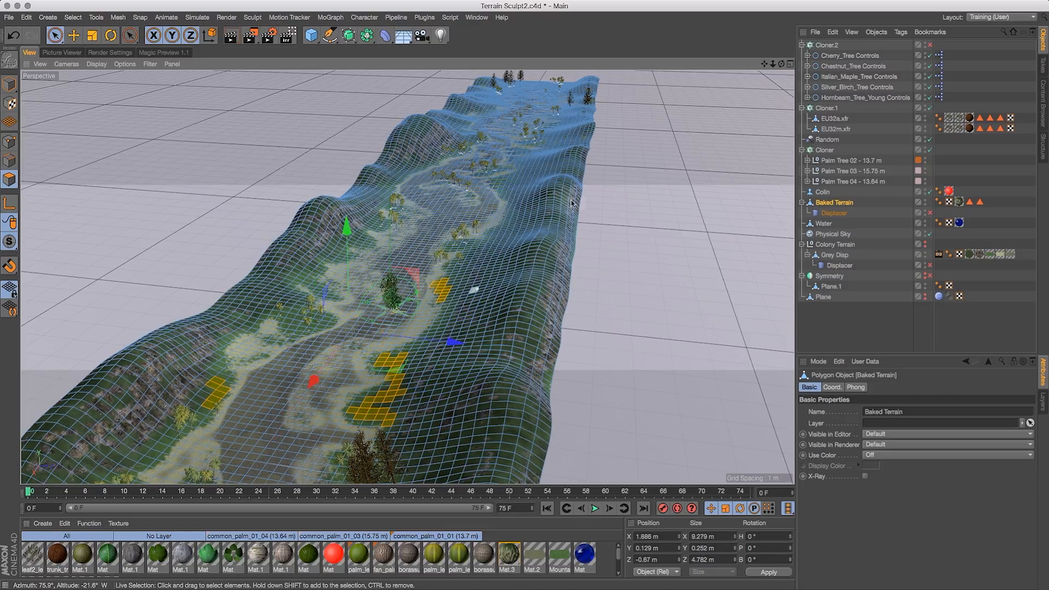
{"action": "left_click_drag", "start_coordinate": [780, 64], "coordinate": [902, 96]}
{"action": "left_click_drag", "start_coordinate": [764, 64], "coordinate": [558, 150]}
{"action": "left_click_drag", "start_coordinate": [781, 64], "coordinate": [766, 96]}
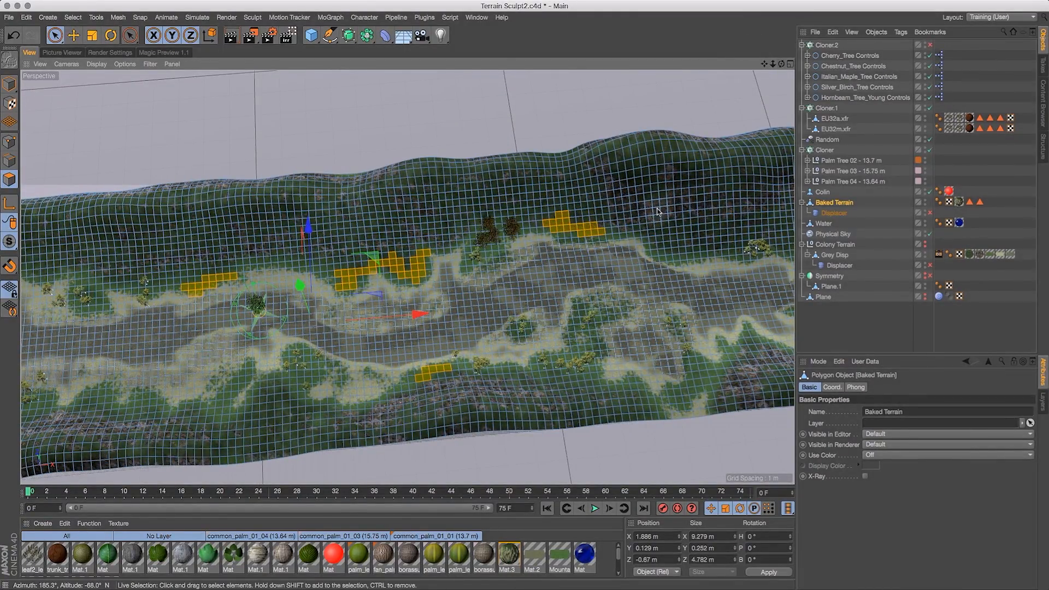
{"action": "left_click_drag", "start_coordinate": [764, 64], "coordinate": [628, 58]}
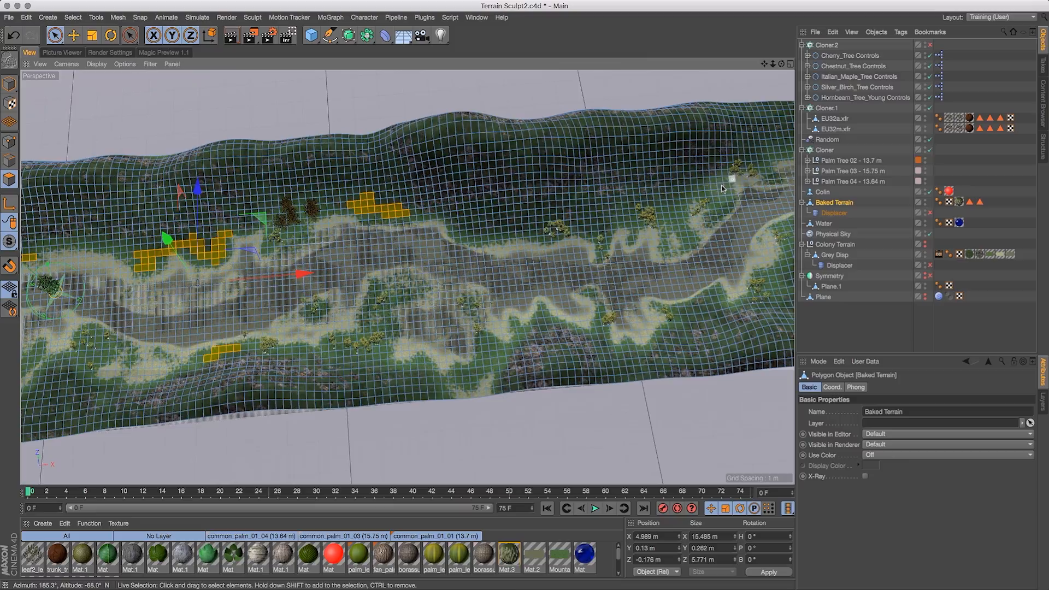
{"action": "left_click", "coordinate": [674, 216], "text": "shift"}
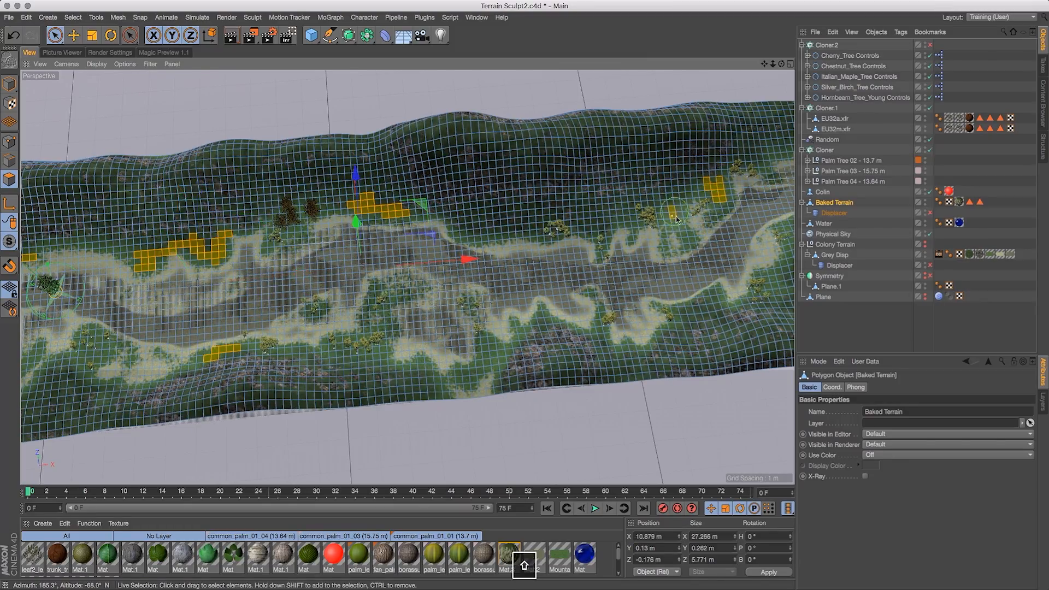
{"action": "left_click_drag", "start_coordinate": [681, 232], "coordinate": [688, 239], "text": "shift"}
{"action": "left_click_drag", "start_coordinate": [764, 64], "coordinate": [541, 82]}
{"action": "left_click", "coordinate": [610, 162], "text": "shift"}
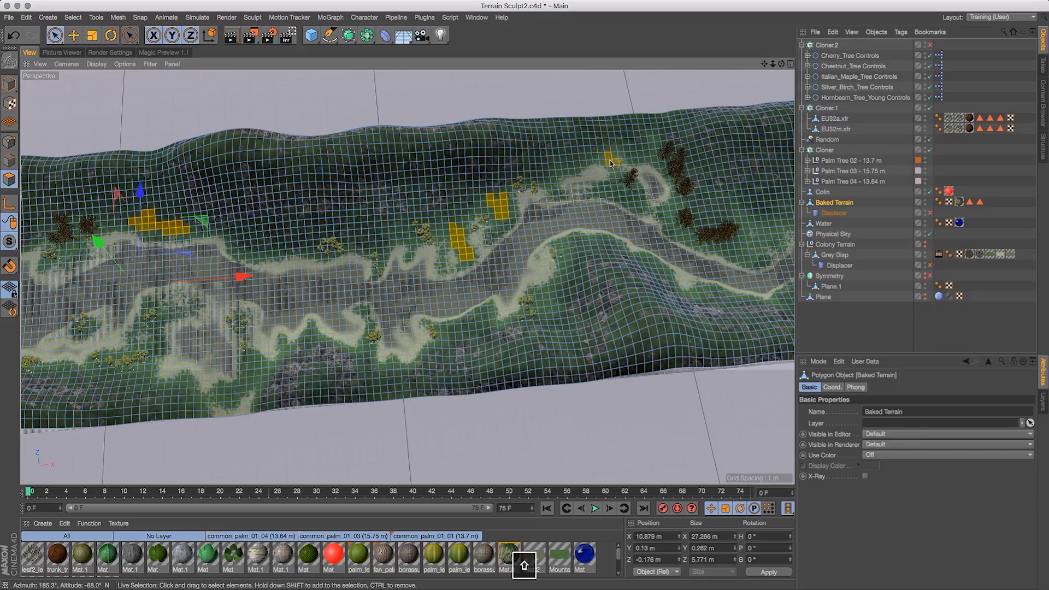
{"action": "mouse_move", "coordinate": [628, 162]}
{"action": "left_mouse_down", "text": "shift"}
{"action": "mouse_move", "coordinate": [638, 161]}
{"action": "mouse_move", "coordinate": [594, 162]}
{"action": "mouse_move", "coordinate": [617, 166]}
{"action": "left_mouse_up", "text": "shift"}
{"action": "mouse_move", "coordinate": [741, 245]}
{"action": "left_mouse_down", "text": "shift"}
{"action": "mouse_move", "coordinate": [740, 218]}
{"action": "mouse_move", "coordinate": [744, 259]}
{"action": "left_mouse_up", "text": "shift"}
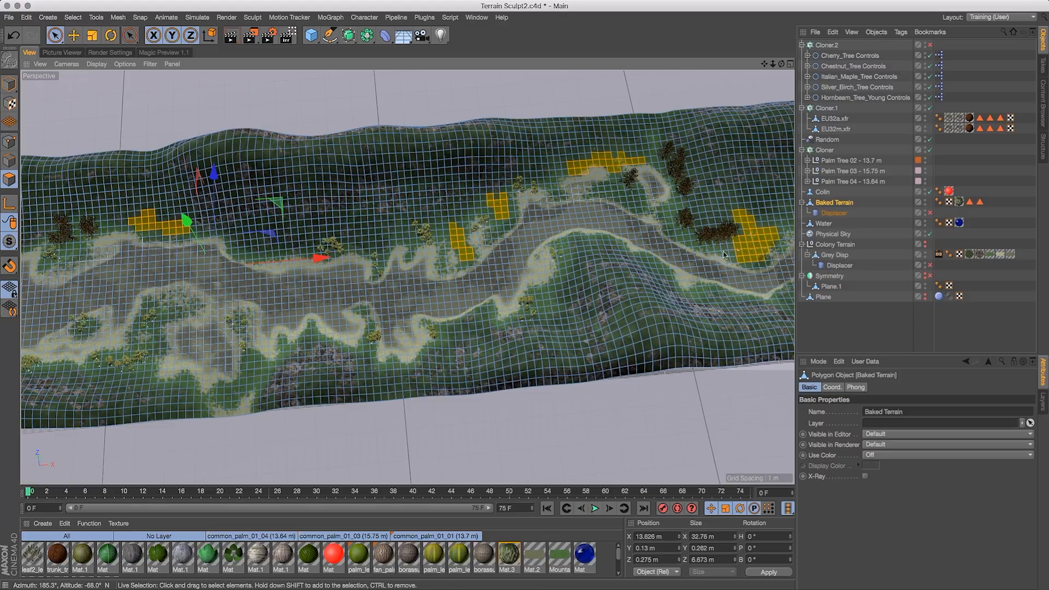
{"action": "left_click_drag", "start_coordinate": [764, 64], "coordinate": [512, 70]}
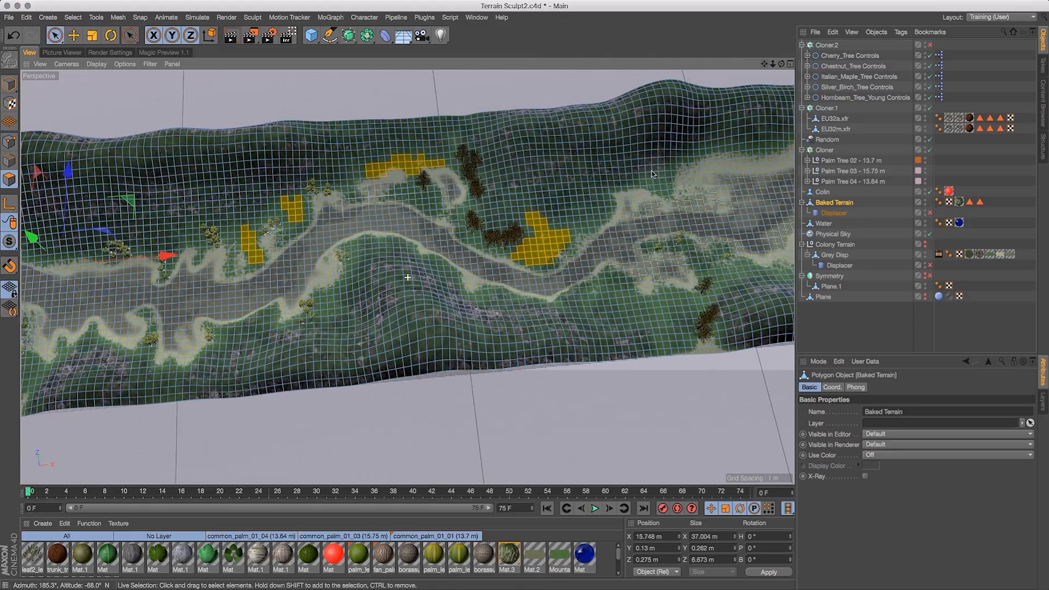
{"action": "left_click_drag", "start_coordinate": [585, 220], "coordinate": [574, 227], "text": "shift"}
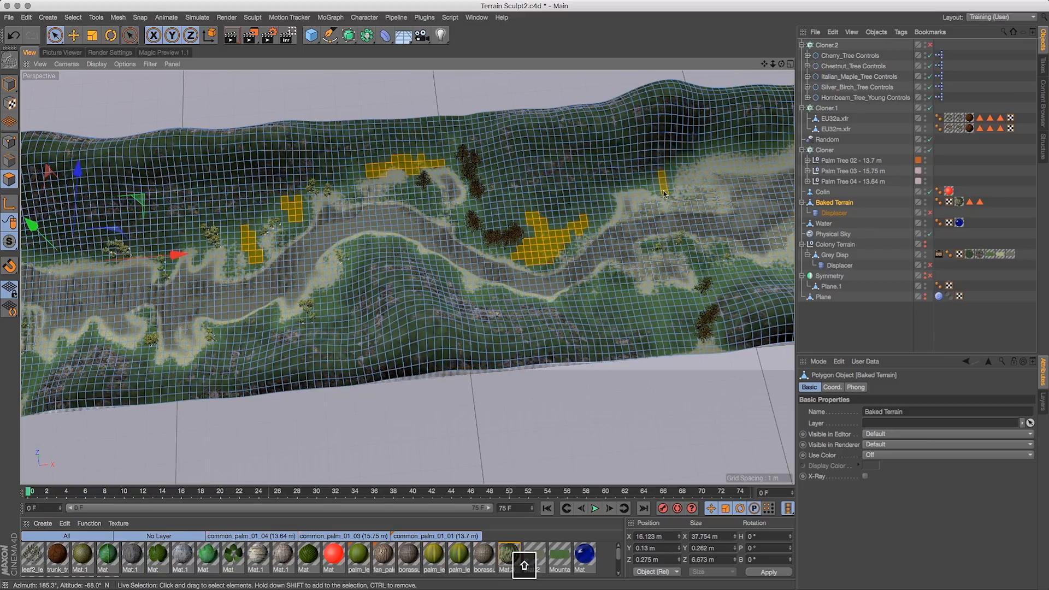
{"action": "mouse_move", "coordinate": [614, 281]}
{"action": "left_mouse_down", "text": "shift"}
{"action": "mouse_move", "coordinate": [633, 307]}
{"action": "mouse_move", "coordinate": [678, 306]}
{"action": "left_mouse_up", "text": "shift"}
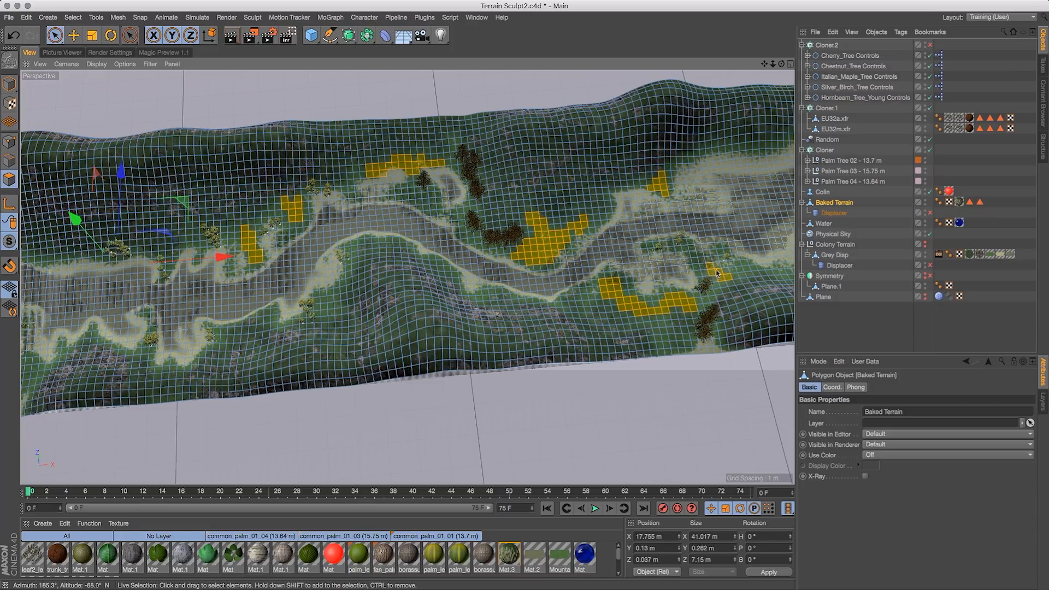
{"action": "left_click_drag", "start_coordinate": [717, 273], "coordinate": [726, 276], "text": "shift"}
{"action": "left_click_drag", "start_coordinate": [764, 64], "coordinate": [429, 102]}
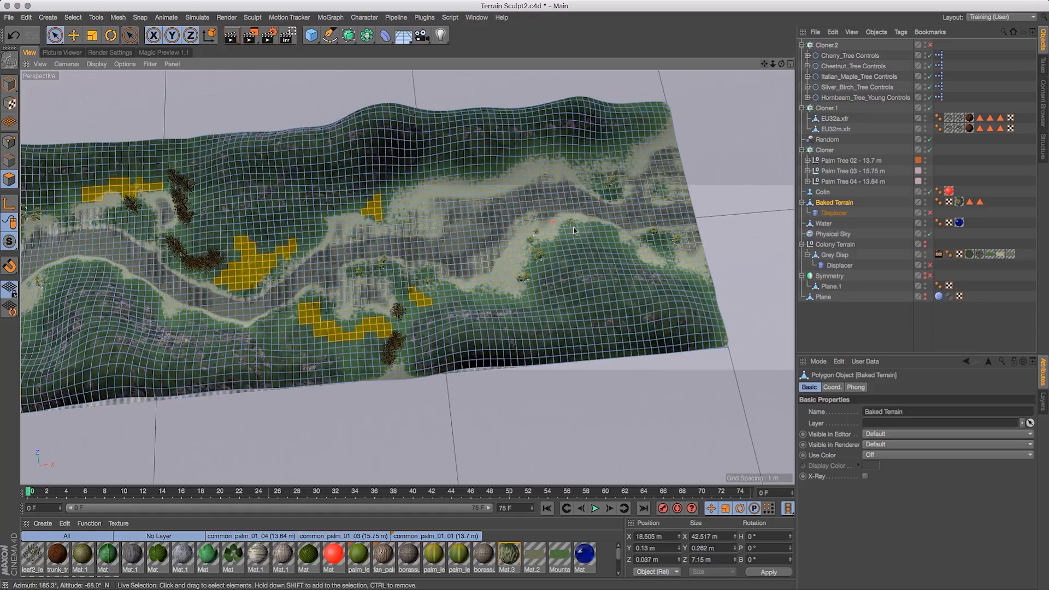
{"action": "left_click_drag", "start_coordinate": [601, 239], "coordinate": [586, 244], "text": "shift"}
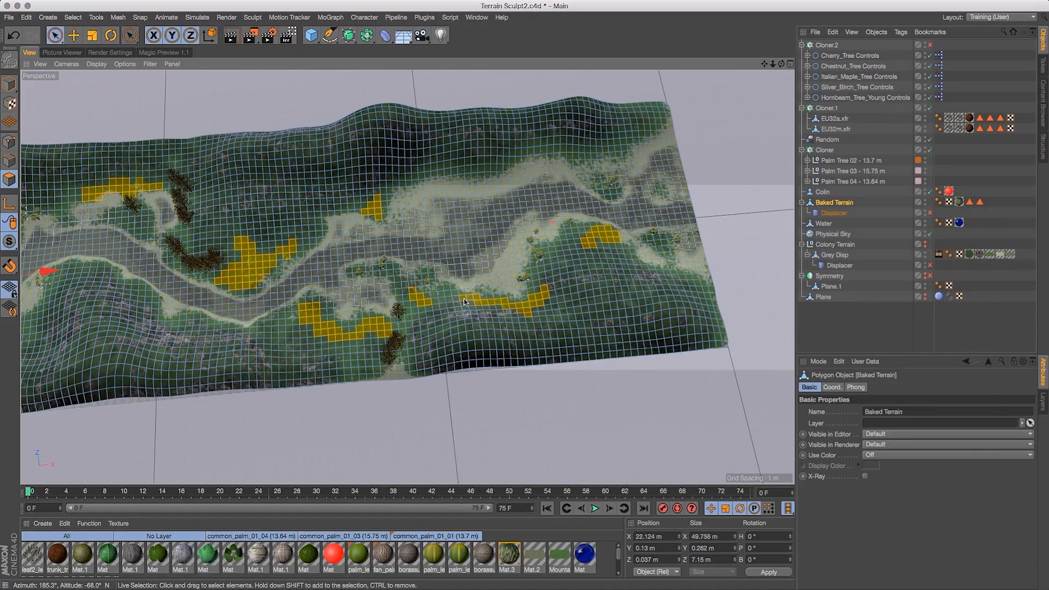
{"action": "left_click", "coordinate": [681, 280], "text": "shift"}
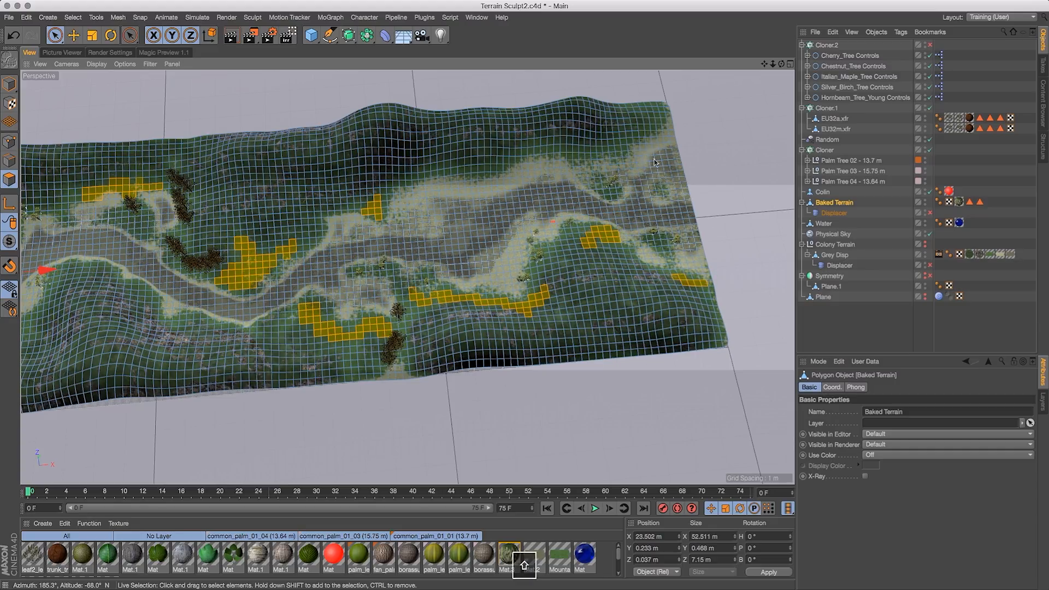
- Add more polygon patches along the rest of the terrain's grassy areas to the selection
{"action": "left_click_drag", "start_coordinate": [782, 64], "coordinate": [649, 18]}
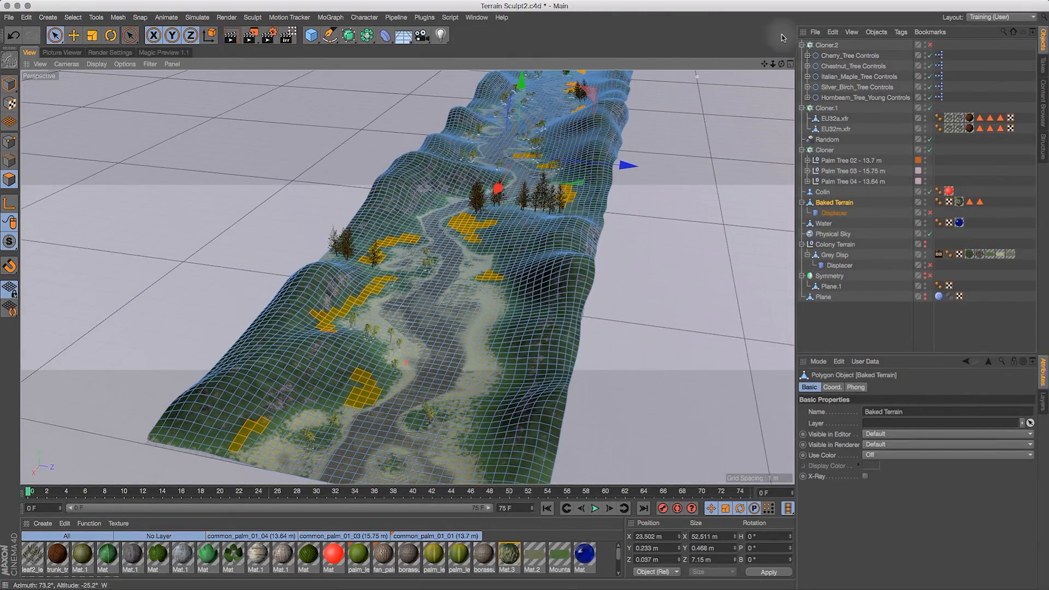
{"action": "left_click_drag", "start_coordinate": [764, 64], "coordinate": [744, 273]}
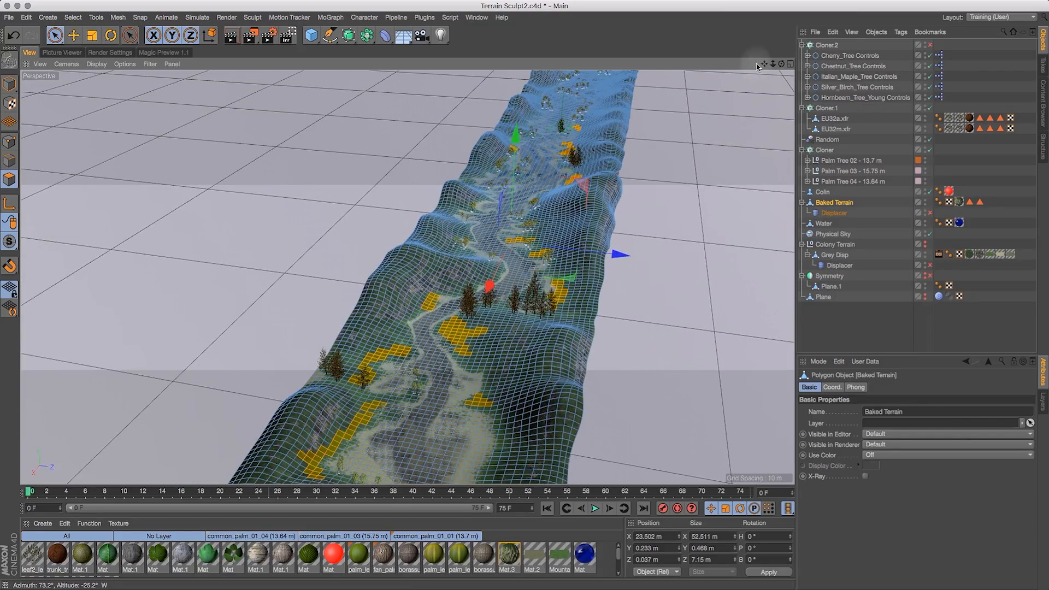
{"action": "left_click_drag", "start_coordinate": [783, 65], "coordinate": [626, 64]}
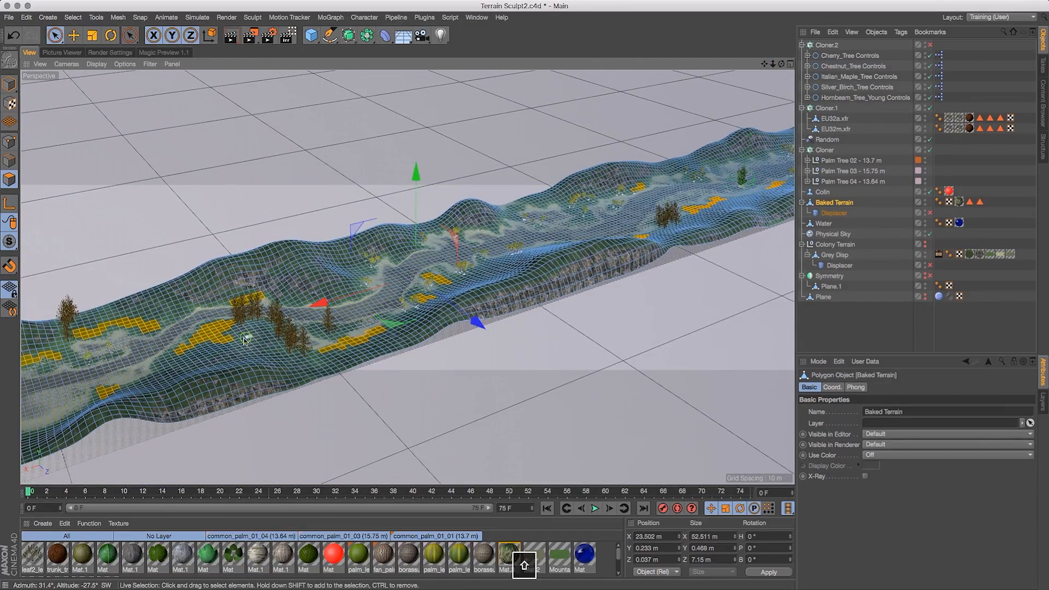
{"action": "left_click_drag", "start_coordinate": [252, 341], "coordinate": [250, 332], "text": "shift"}
{"action": "left_click_drag", "start_coordinate": [253, 350], "coordinate": [229, 353], "text": "shift"}
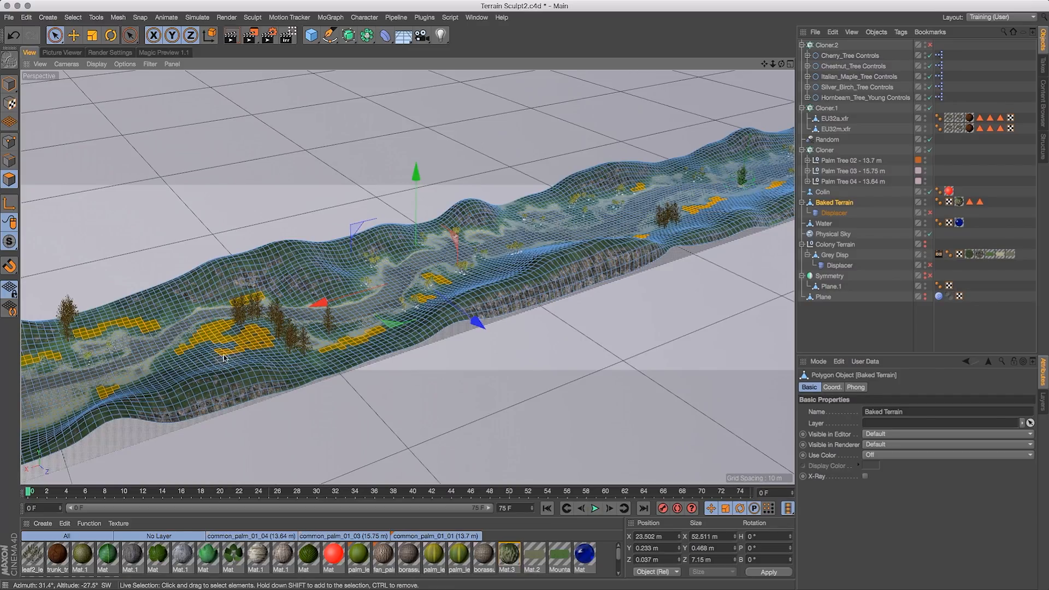
{"action": "left_click_drag", "start_coordinate": [764, 66], "coordinate": [394, 147]}
{"action": "left_click_drag", "start_coordinate": [782, 65], "coordinate": [753, 102]}
{"action": "left_click_drag", "start_coordinate": [765, 68], "coordinate": [469, 94]}
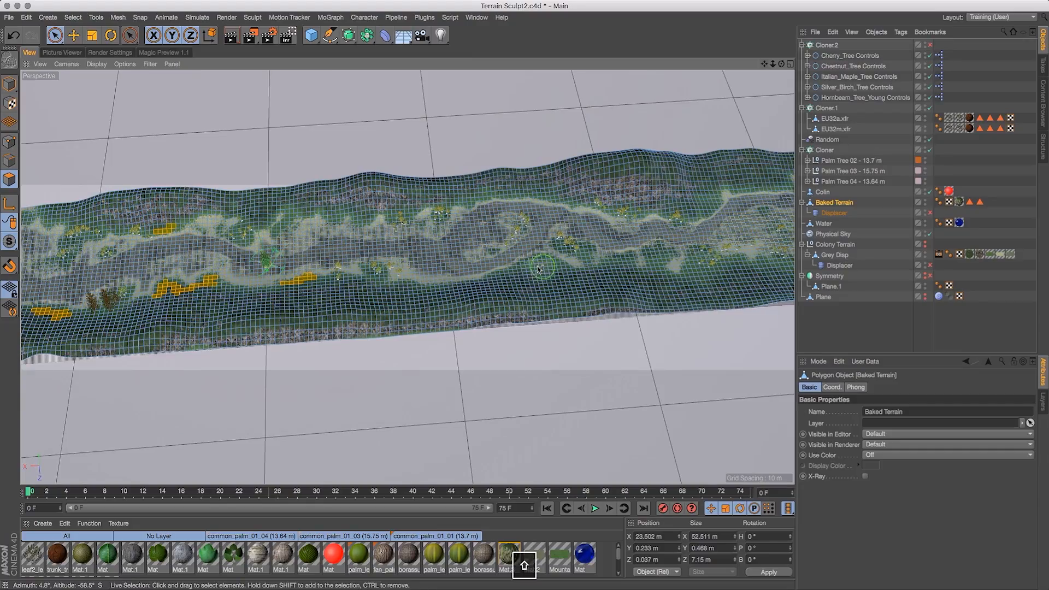
{"action": "mouse_move", "coordinate": [552, 266]}
{"action": "left_mouse_down", "text": "shift"}
{"action": "mouse_move", "coordinate": [524, 273]}
{"action": "mouse_move", "coordinate": [552, 267]}
{"action": "left_mouse_up", "text": "shift"}
{"action": "left_click", "coordinate": [564, 269], "text": "shift"}
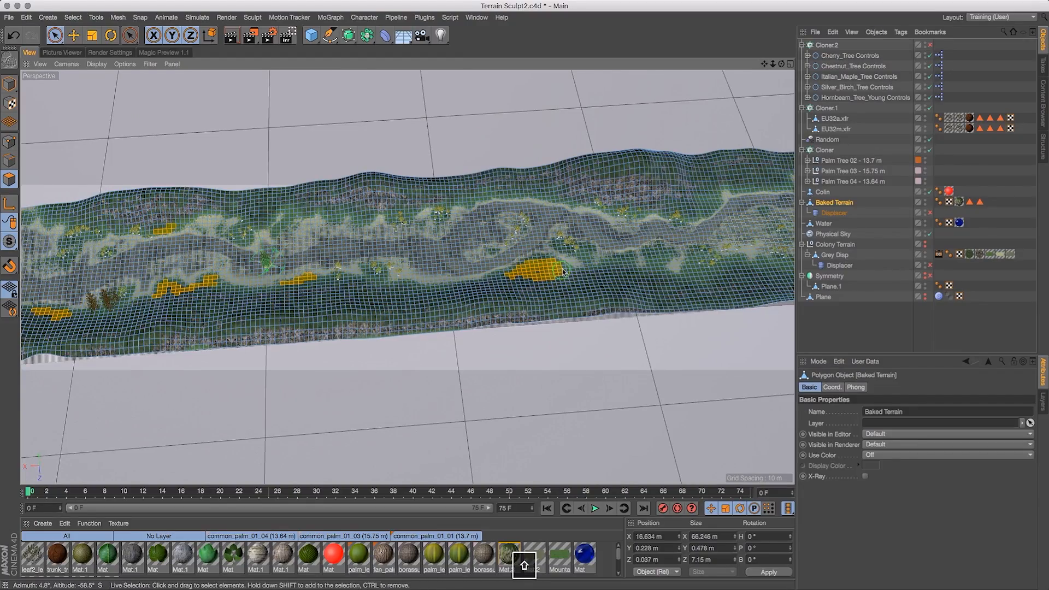
{"action": "mouse_move", "coordinate": [374, 284]}
{"action": "left_mouse_down", "text": "shift"}
{"action": "mouse_move", "coordinate": [363, 284]}
{"action": "mouse_move", "coordinate": [403, 288]}
{"action": "left_mouse_up", "text": "shift"}
{"action": "left_click_drag", "start_coordinate": [764, 64], "coordinate": [585, 133]}
{"action": "left_click", "coordinate": [515, 173], "text": "shift"}
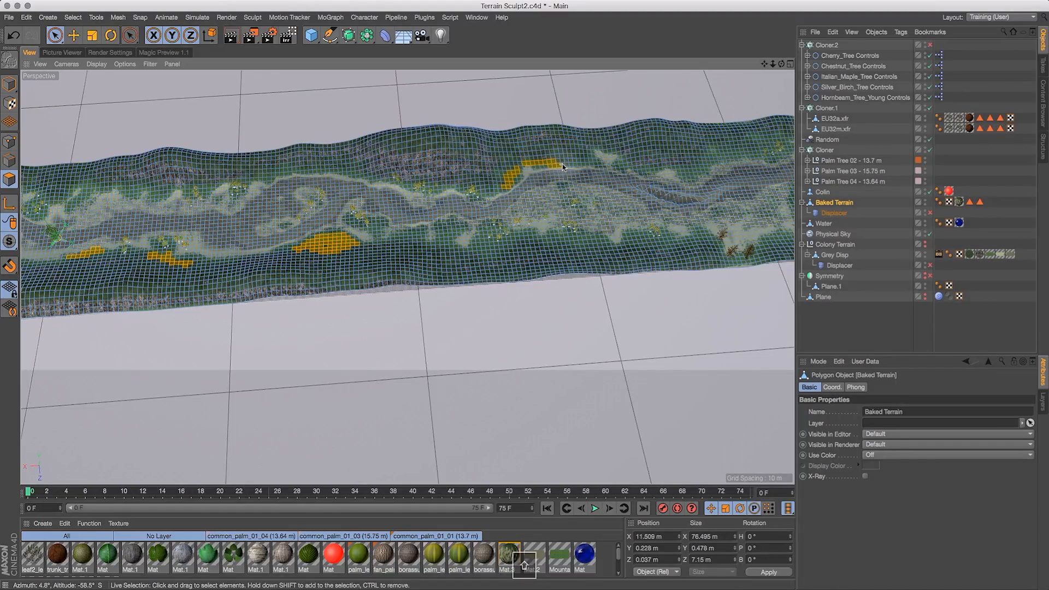
{"action": "left_click_drag", "start_coordinate": [557, 236], "coordinate": [602, 240], "text": "shift"}
{"action": "left_click_drag", "start_coordinate": [500, 246], "coordinate": [484, 247], "text": "shift"}
{"action": "left_click_drag", "start_coordinate": [764, 64], "coordinate": [550, 61]}
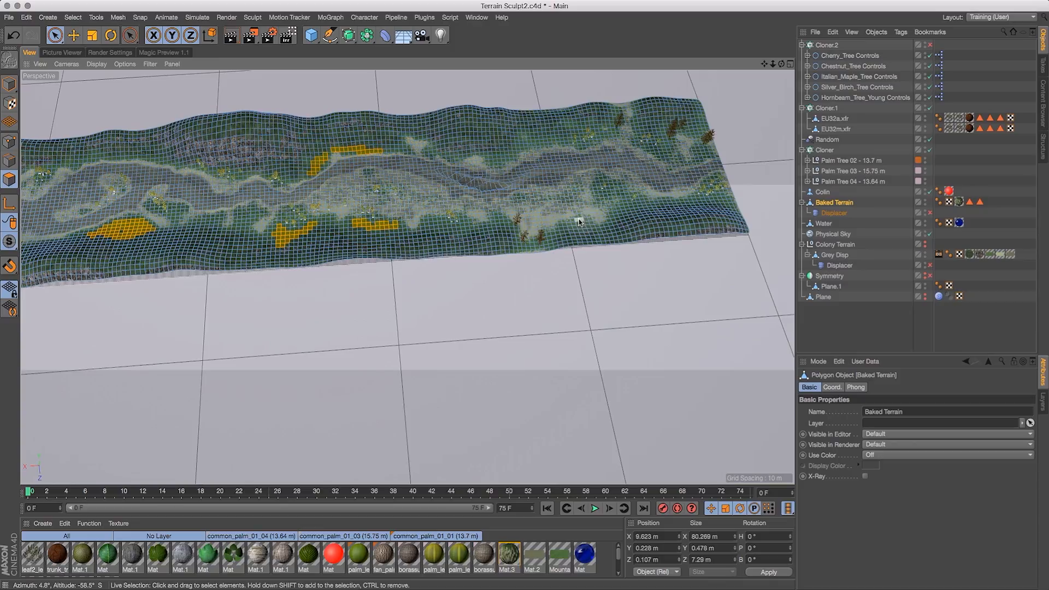
{"action": "left_click", "coordinate": [572, 225], "text": "shift"}
{"action": "left_click", "coordinate": [590, 228], "text": "shift"}
{"action": "left_click", "coordinate": [541, 243], "text": "shift"}
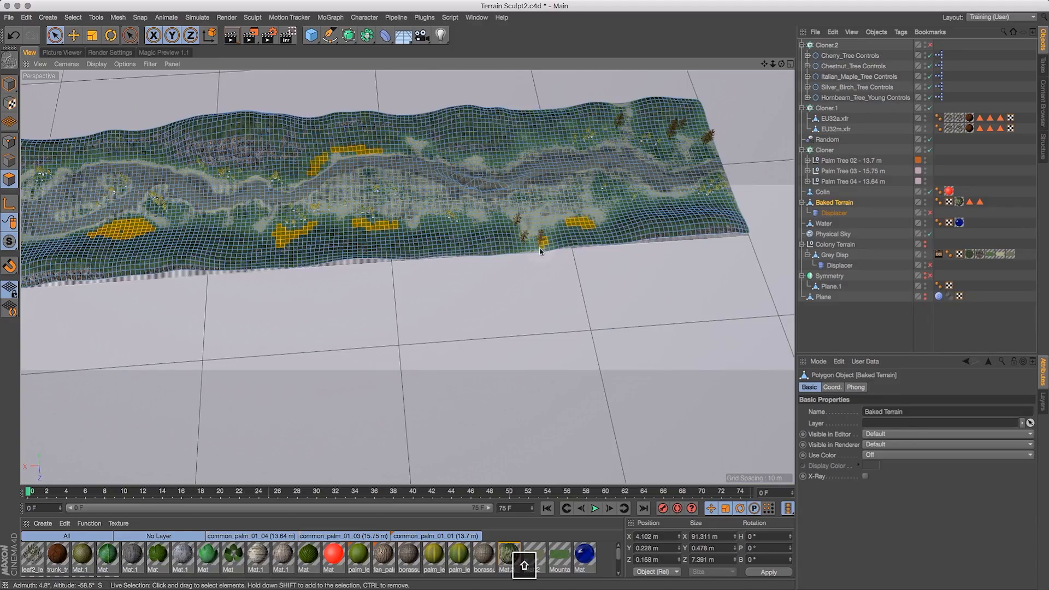
{"action": "left_click", "coordinate": [529, 147], "text": "shift"}
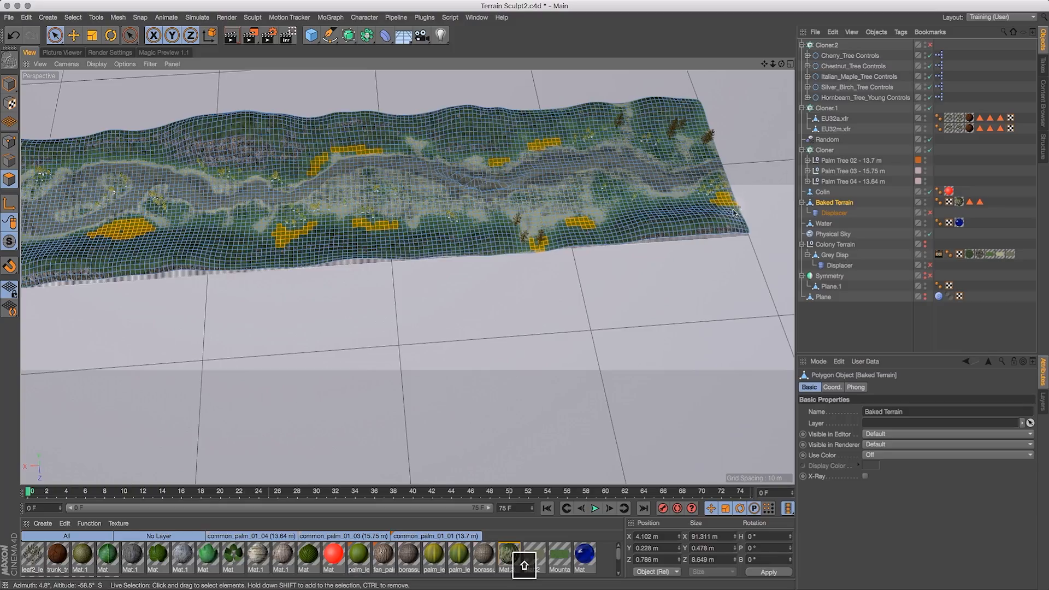
{"action": "left_click_drag", "start_coordinate": [732, 211], "coordinate": [735, 212], "text": "shift"}
{"action": "mouse_move", "coordinate": [689, 130]}
{"action": "left_mouse_down", "text": "shift"}
{"action": "mouse_move", "coordinate": [709, 129]}
{"action": "mouse_move", "coordinate": [693, 138]}
{"action": "left_mouse_up", "text": "shift"}
{"action": "left_click_drag", "start_coordinate": [612, 213], "coordinate": [624, 209], "text": "shift"}
{"action": "left_click", "coordinate": [563, 210], "text": "shift"}
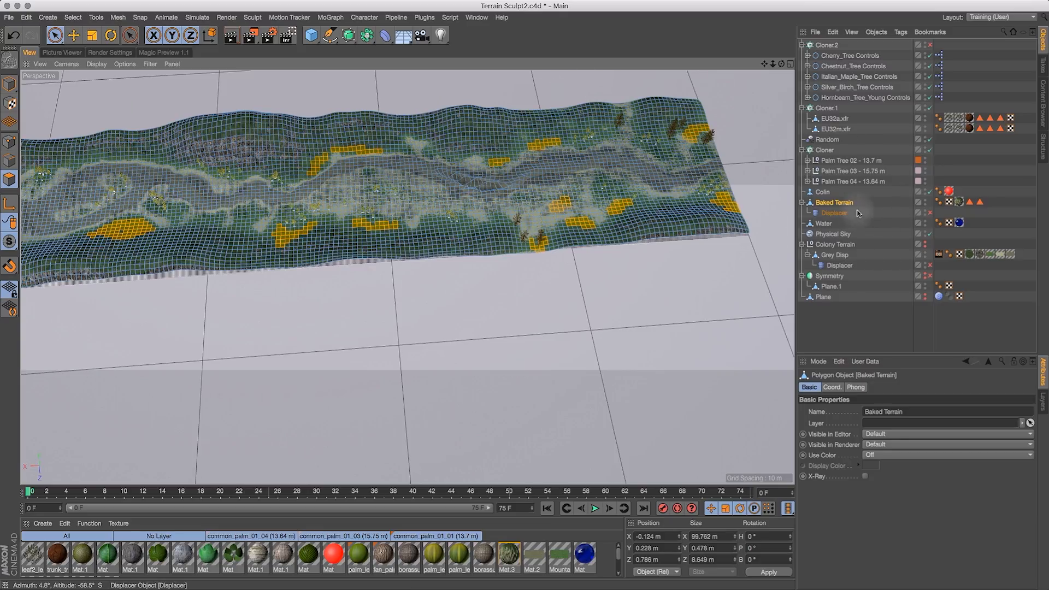
- Store the polygon selection as a selection tag named General Trees
{"action": "left_click", "coordinate": [73, 17]}
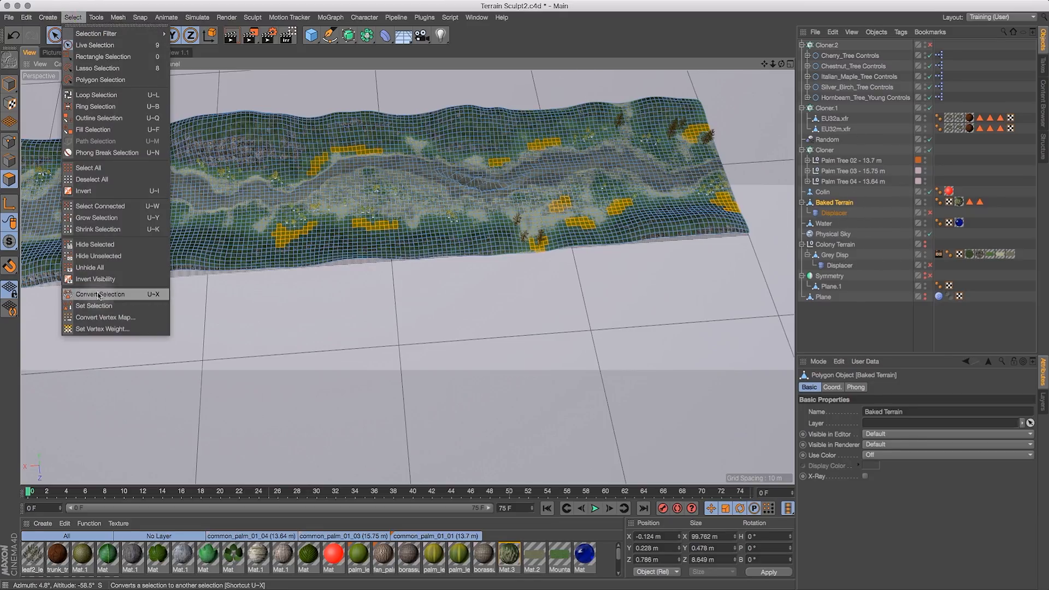
{"action": "left_click", "coordinate": [110, 305]}
{"action": "double_click", "coordinate": [856, 401]}
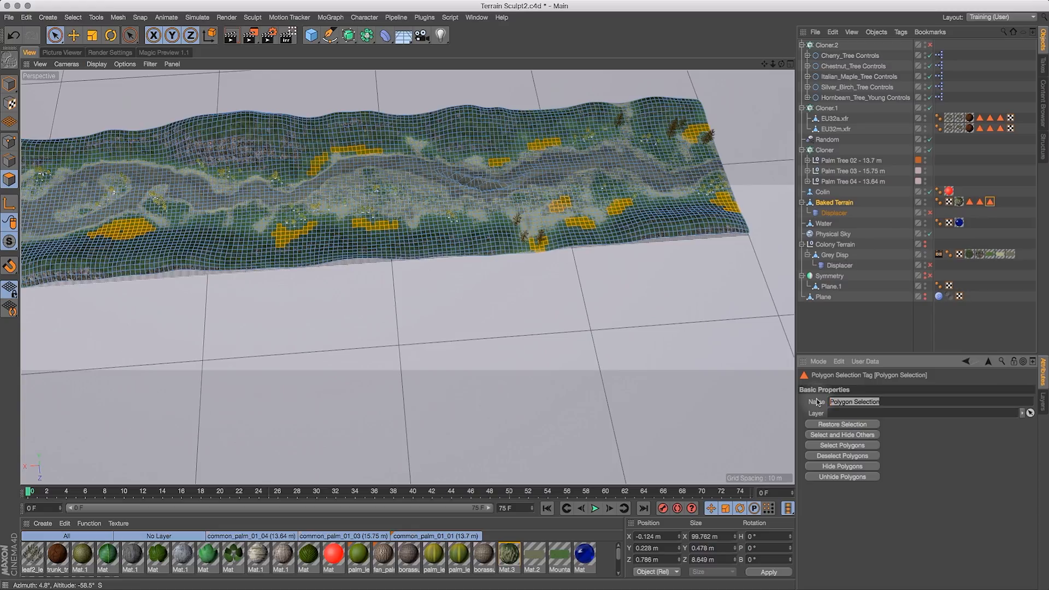
{"action": "type", "text": "General Trees"}
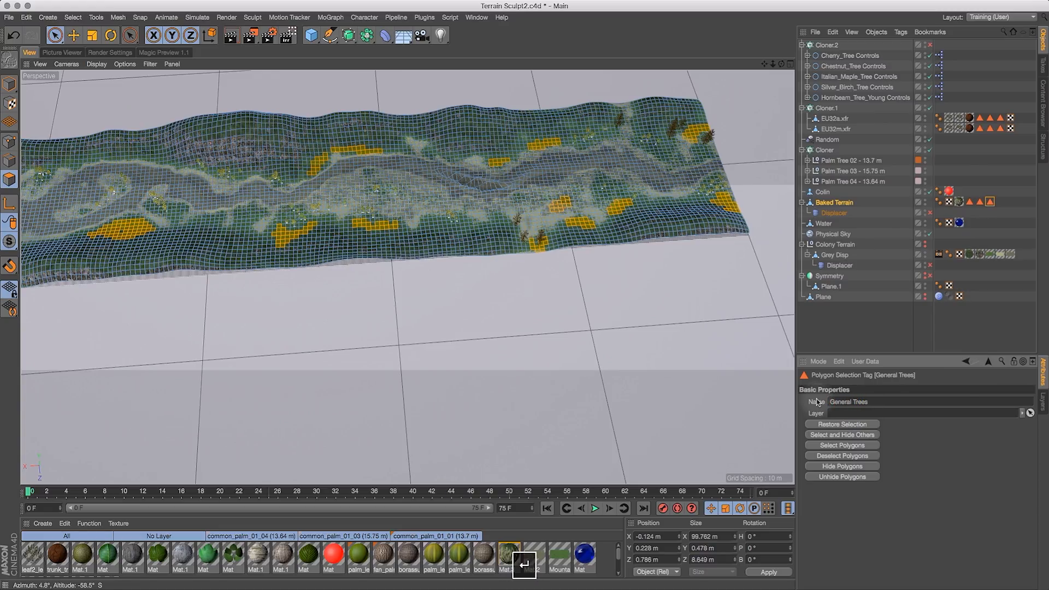
- Select Cloner.2 and assign the General Trees selection tag to its Selection field
{"action": "left_click", "coordinate": [820, 46]}
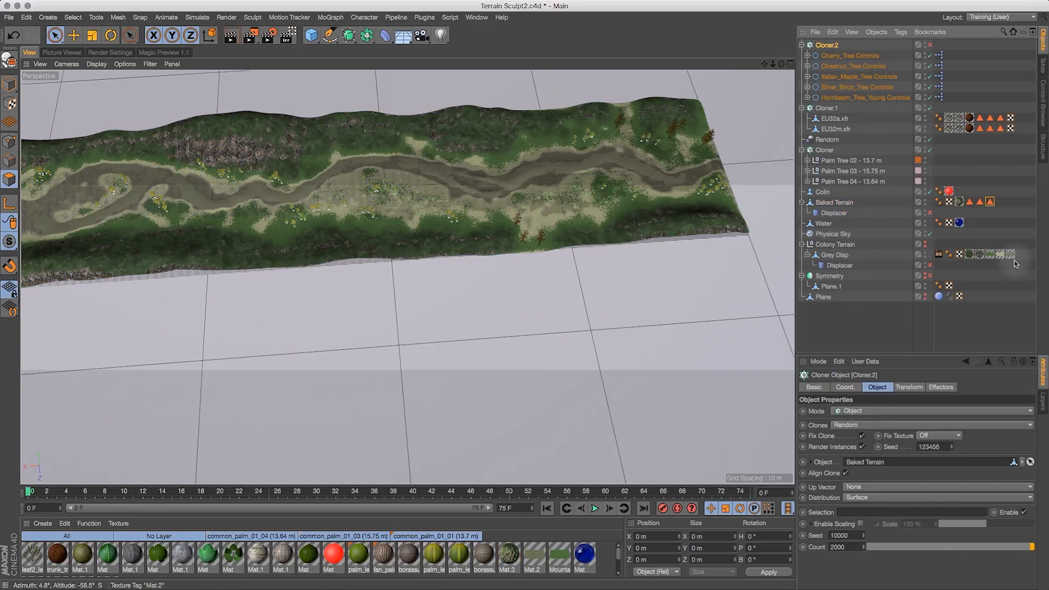
{"action": "left_click_drag", "start_coordinate": [990, 202], "coordinate": [877, 524]}
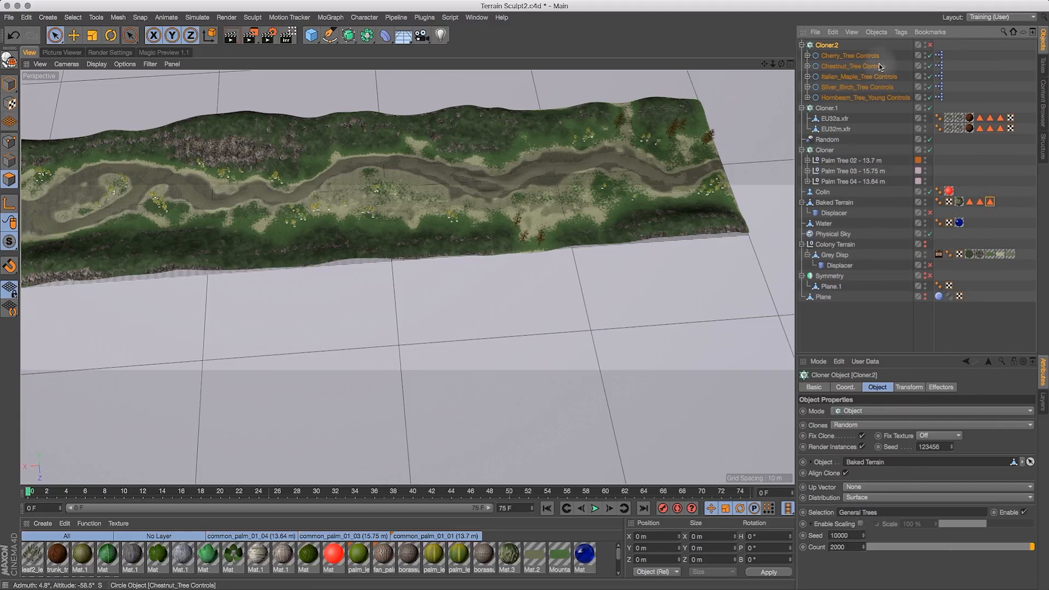
- Unhide Cloner.2 in the viewport and set its clone count to 10000
{"action": "left_click", "coordinate": [928, 47]}
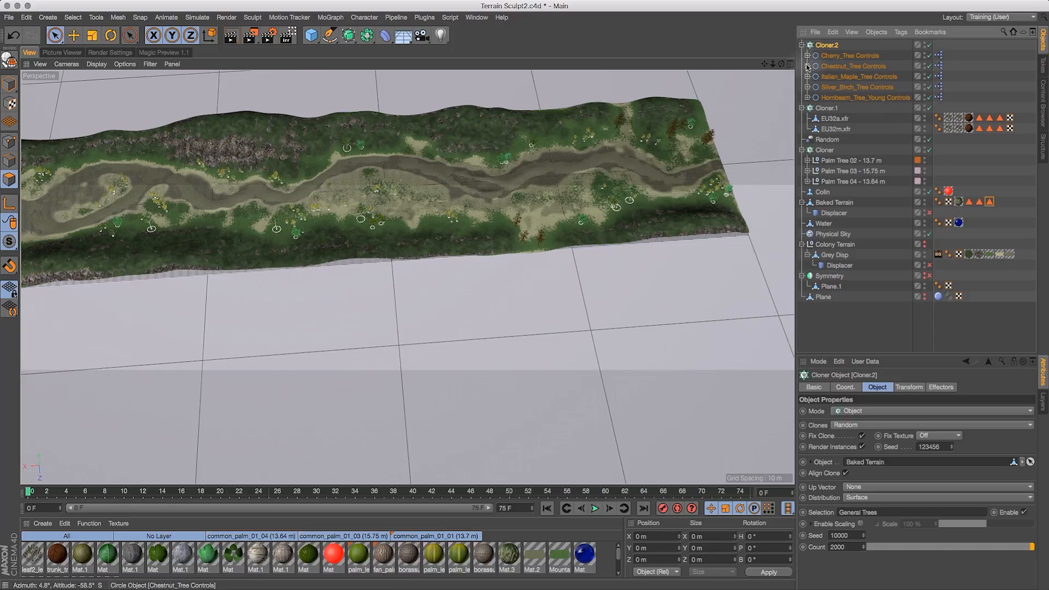
{"action": "left_click_drag", "start_coordinate": [781, 64], "coordinate": [656, 13]}
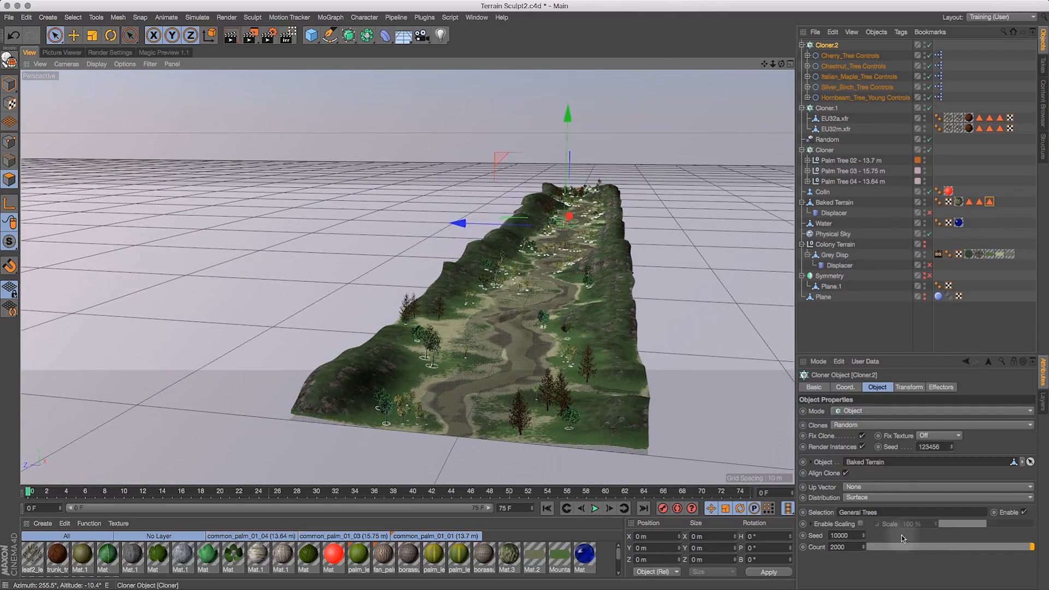
{"action": "left_click_drag", "start_coordinate": [848, 547], "coordinate": [798, 544]}
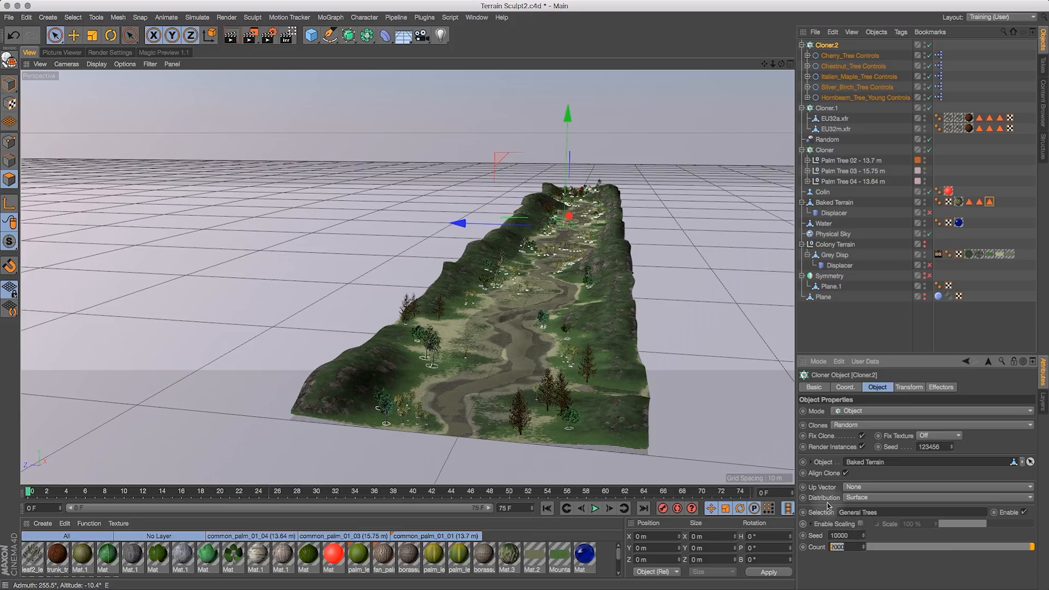
{"action": "type", "text": "10000"}
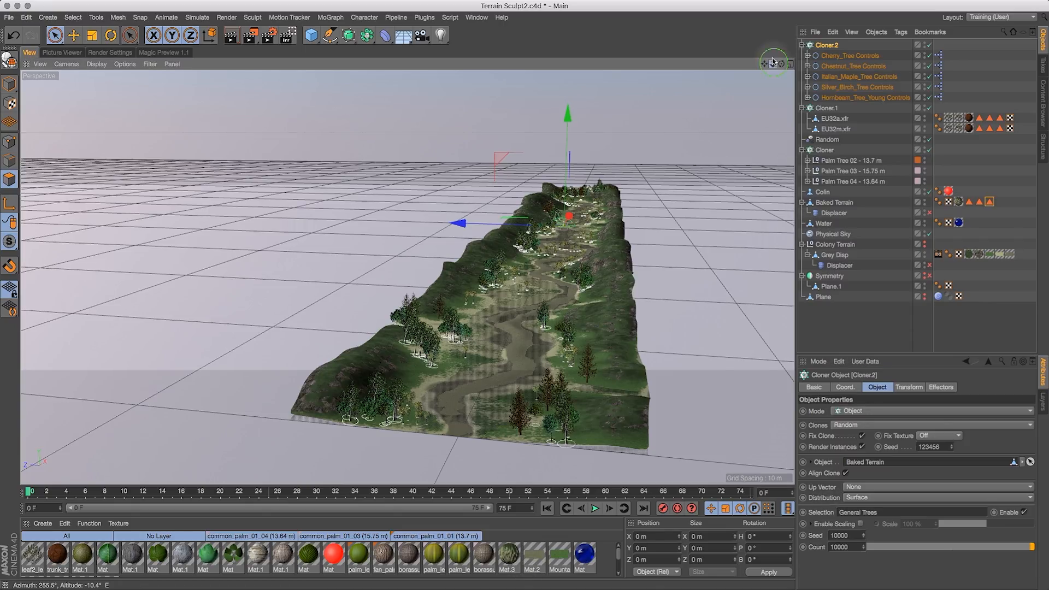
- Turn off Align Clone for Cloner.2 and set its P rotation to 0°
{"action": "left_click_drag", "start_coordinate": [751, 49], "coordinate": [797, 98]}
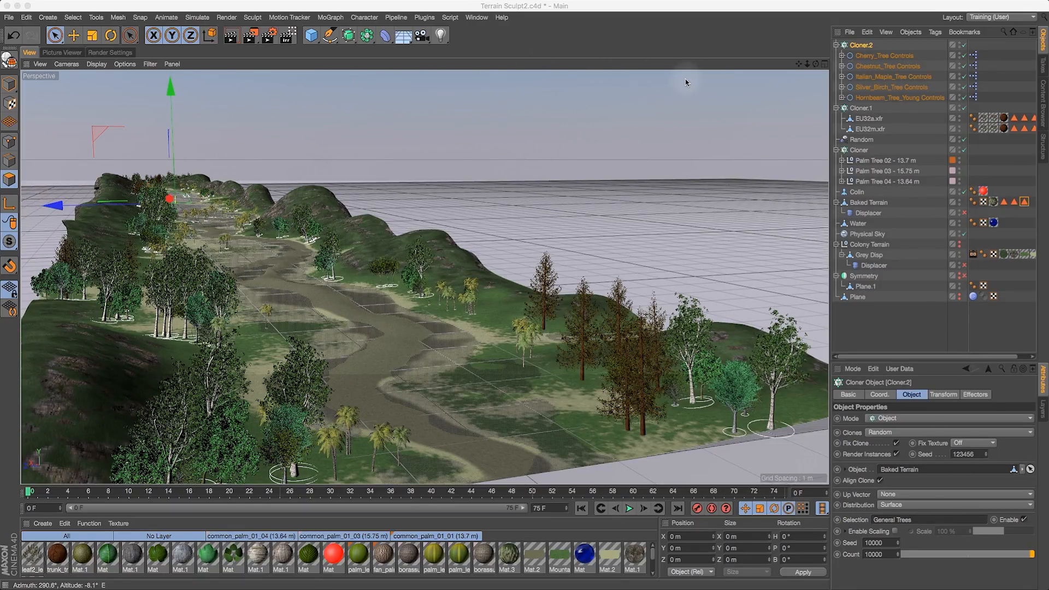
{"action": "left_click_drag", "start_coordinate": [818, 69], "coordinate": [841, 77]}
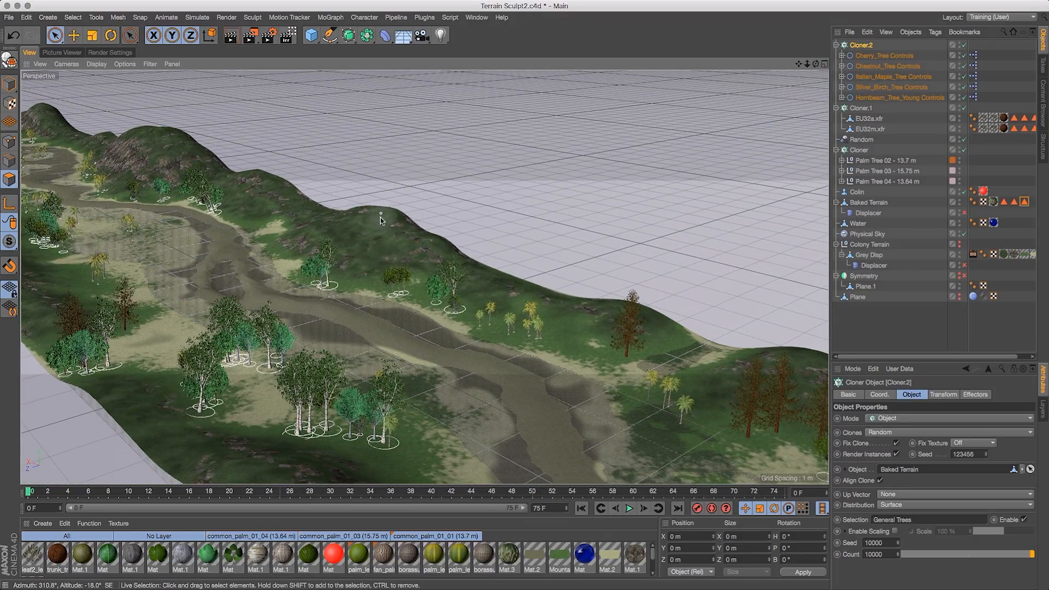
{"action": "mouse_move", "coordinate": [818, 64]}
{"action": "left_mouse_down"}
{"action": "mouse_move", "coordinate": [795, 55]}
{"action": "mouse_move", "coordinate": [803, 61]}
{"action": "left_mouse_up"}
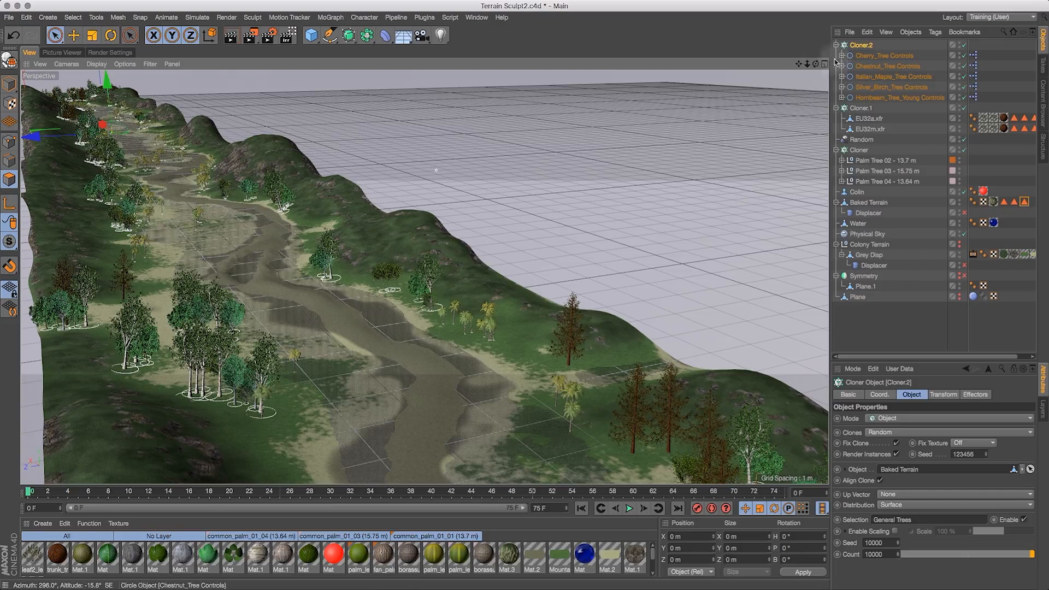
{"action": "left_click_drag", "start_coordinate": [768, 68], "coordinate": [629, 82], "text": "alt"}
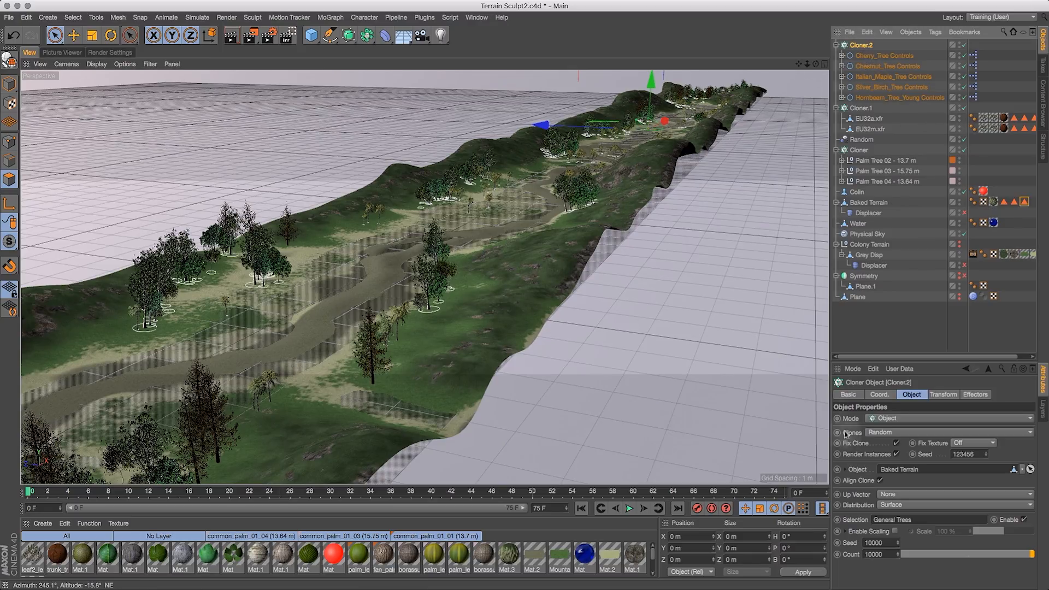
{"action": "left_click", "coordinate": [880, 481]}
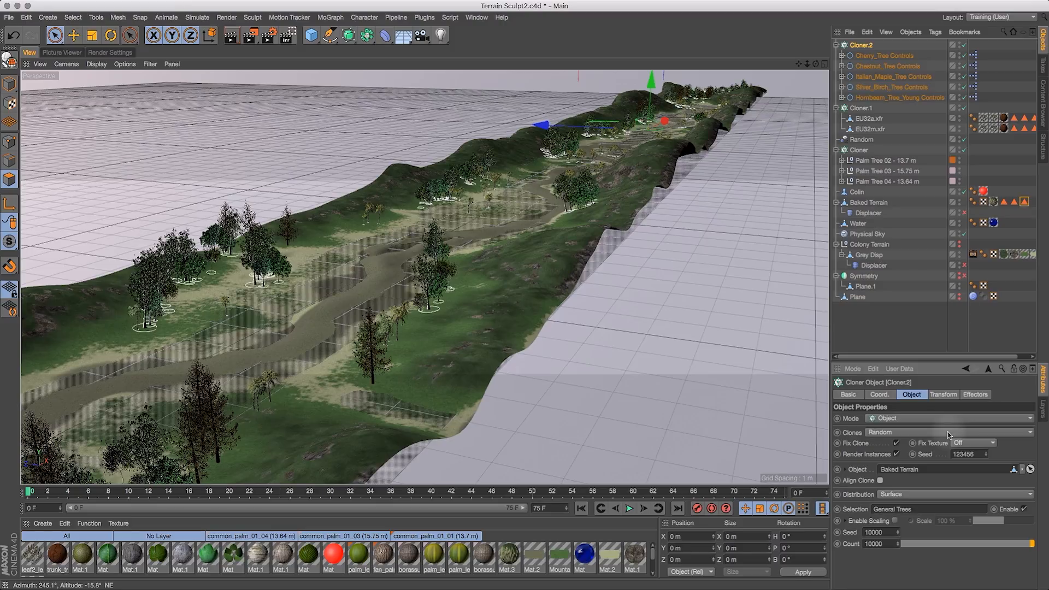
{"action": "left_click", "coordinate": [944, 394]}
{"action": "double_click", "coordinate": [1000, 444]}
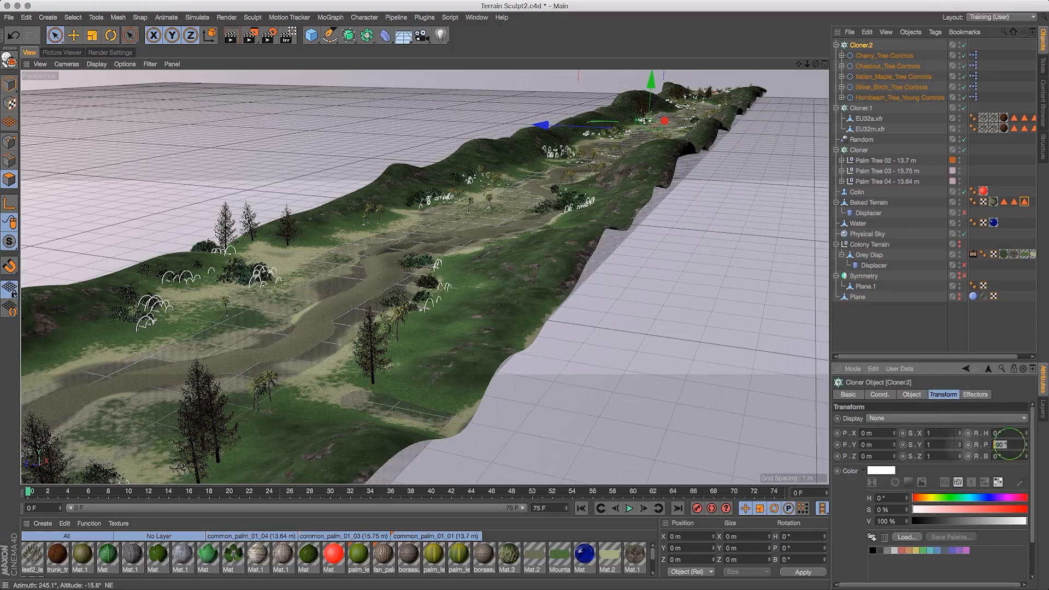
{"action": "type", "text": "0"}
{"action": "key", "text": "Return"}
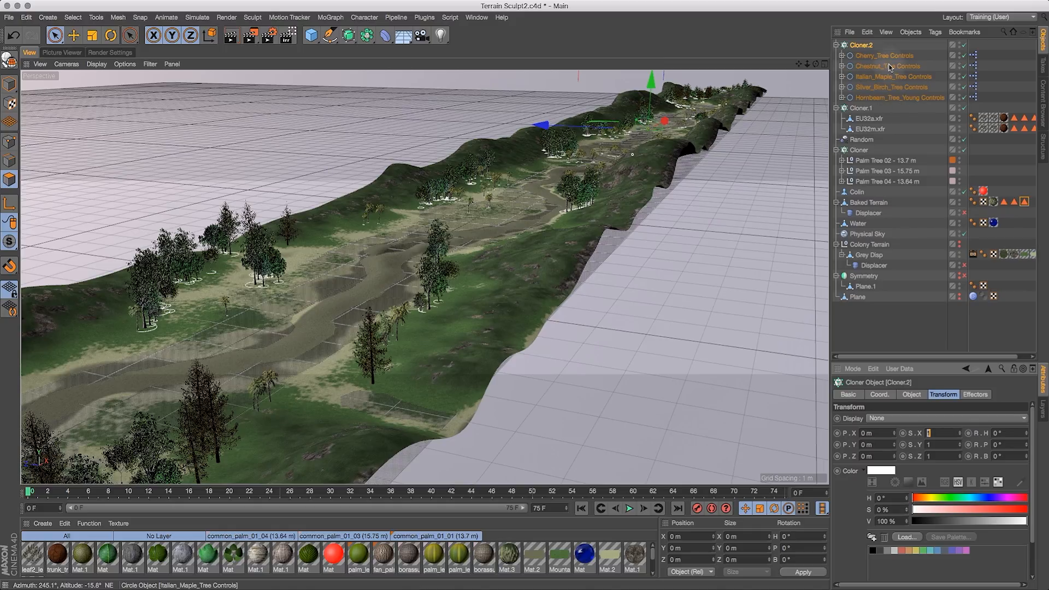
- Select Cloner.1 and set its P rotation to 0° as well
{"action": "left_click", "coordinate": [868, 110]}
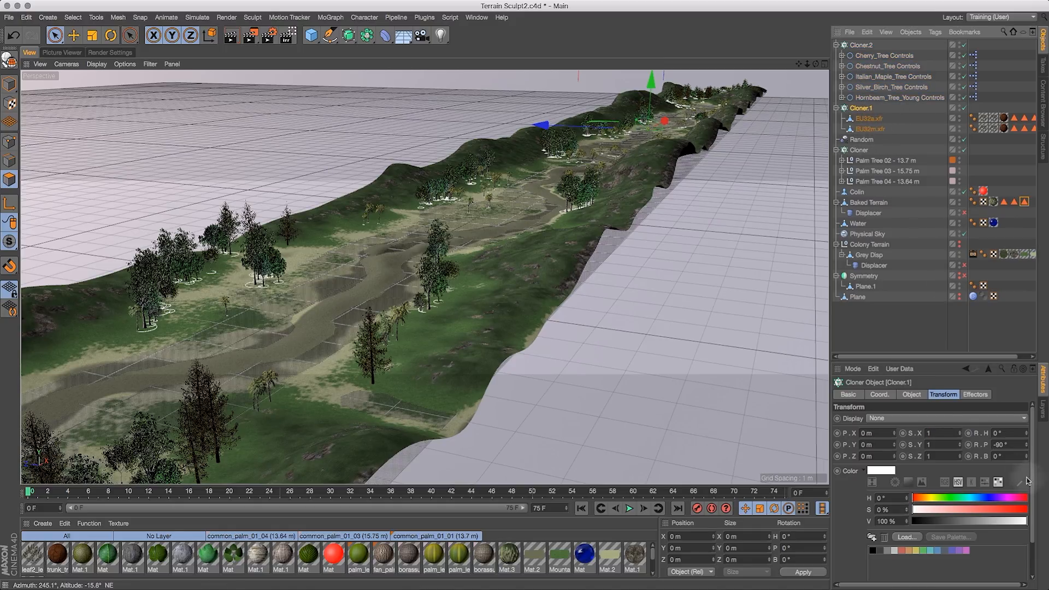
{"action": "left_click", "coordinate": [1011, 445]}
{"action": "type", "text": "0"}
{"action": "key", "text": "Return"}
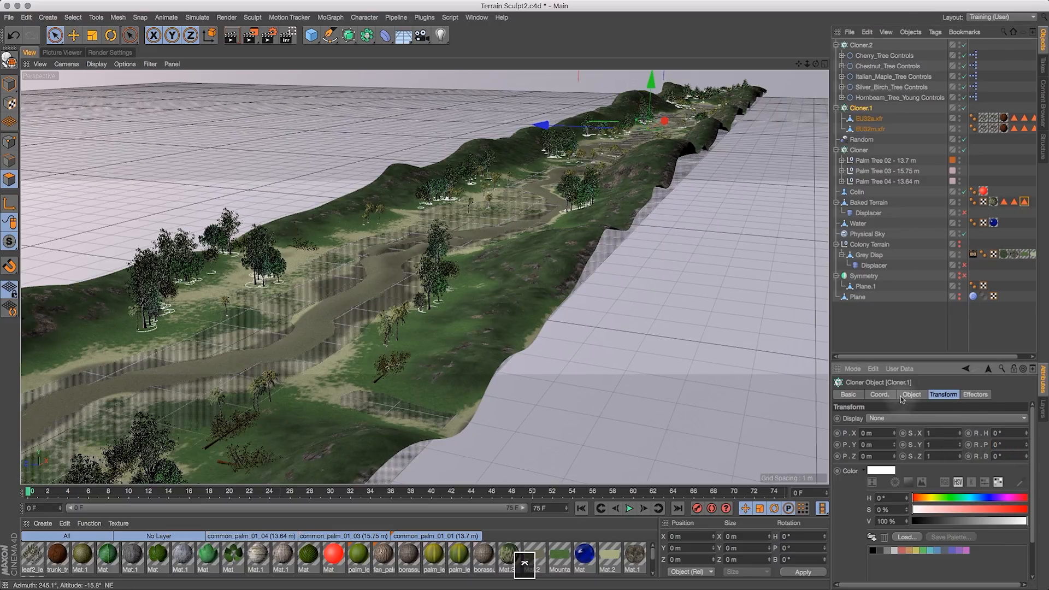
{"action": "left_click", "coordinate": [912, 394]}
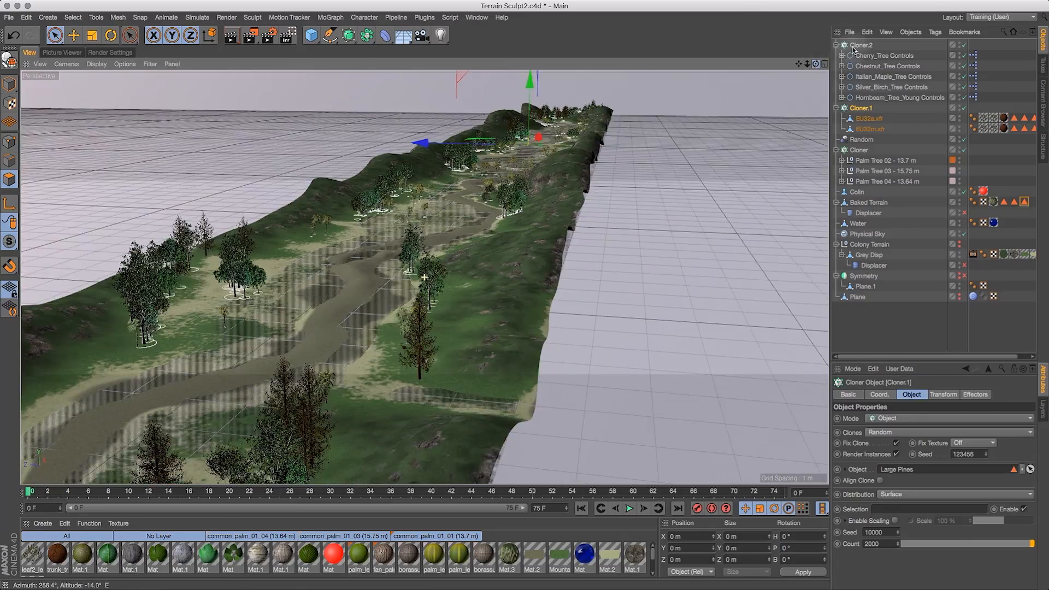
- Select the five tree control objects under Cloner.2 and scale them down with the Scale tool
{"action": "left_click_drag", "start_coordinate": [853, 50], "coordinate": [862, 82]}
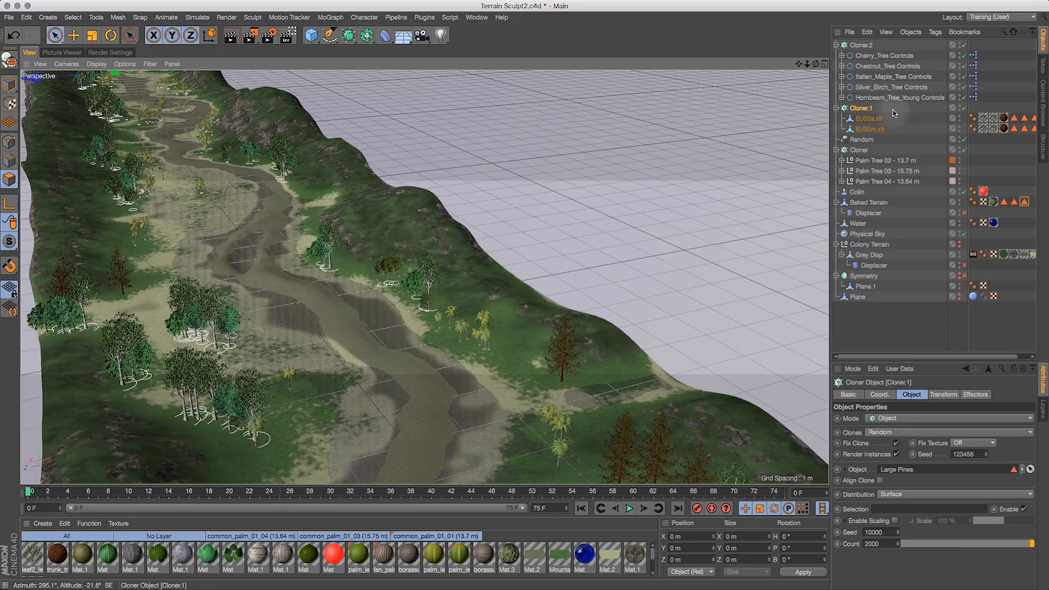
{"action": "left_click_drag", "start_coordinate": [896, 55], "coordinate": [899, 97]}
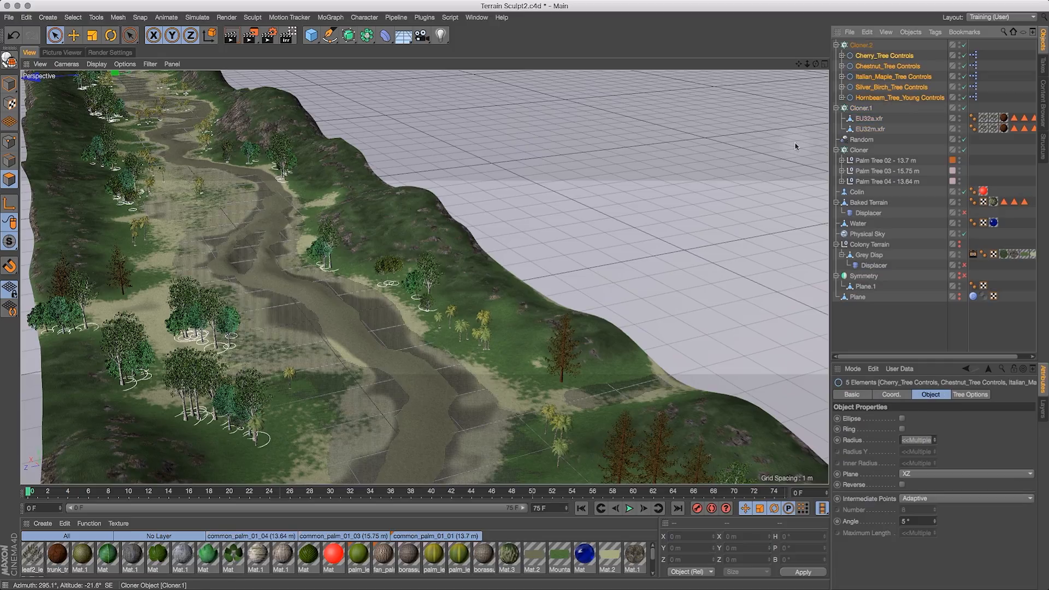
{"action": "left_click", "coordinate": [92, 35]}
{"action": "left_click", "coordinate": [441, 154]}
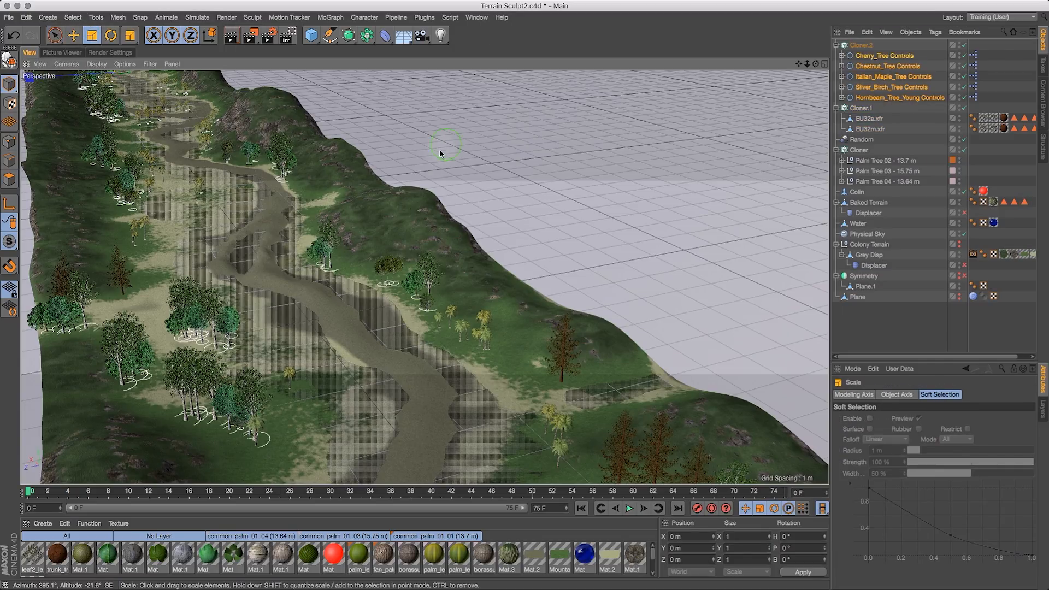
{"action": "left_click_drag", "start_coordinate": [421, 169], "coordinate": [389, 189]}
- Switch the perspective viewport's display to Quick Shading
{"action": "left_click", "coordinate": [813, 64]}
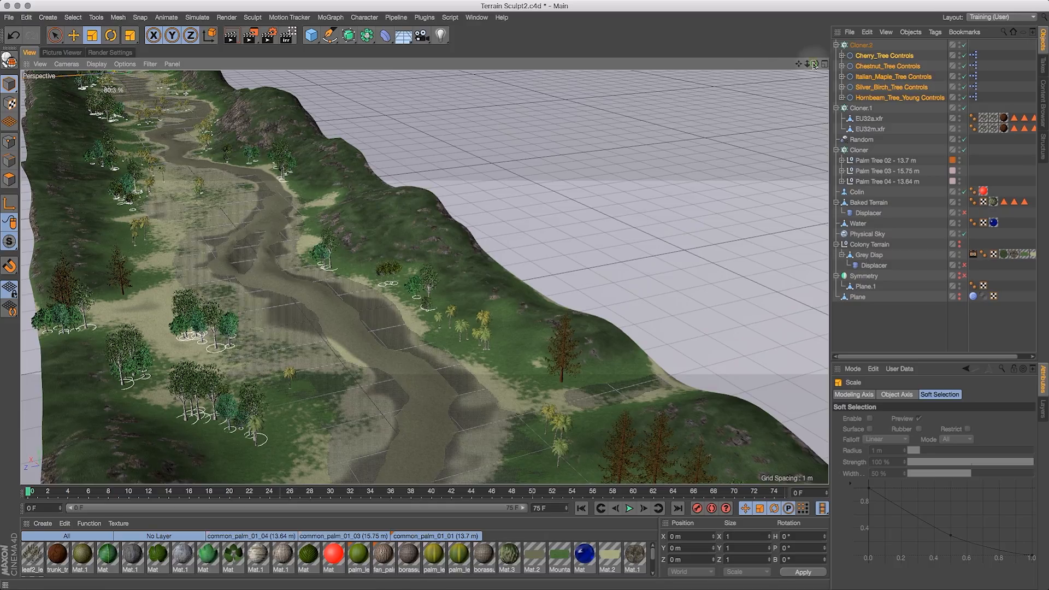
{"action": "left_click_drag", "start_coordinate": [816, 64], "coordinate": [740, 64]}
{"action": "left_click_drag", "start_coordinate": [734, 63], "coordinate": [764, 75]}
{"action": "left_click", "coordinate": [96, 64]}
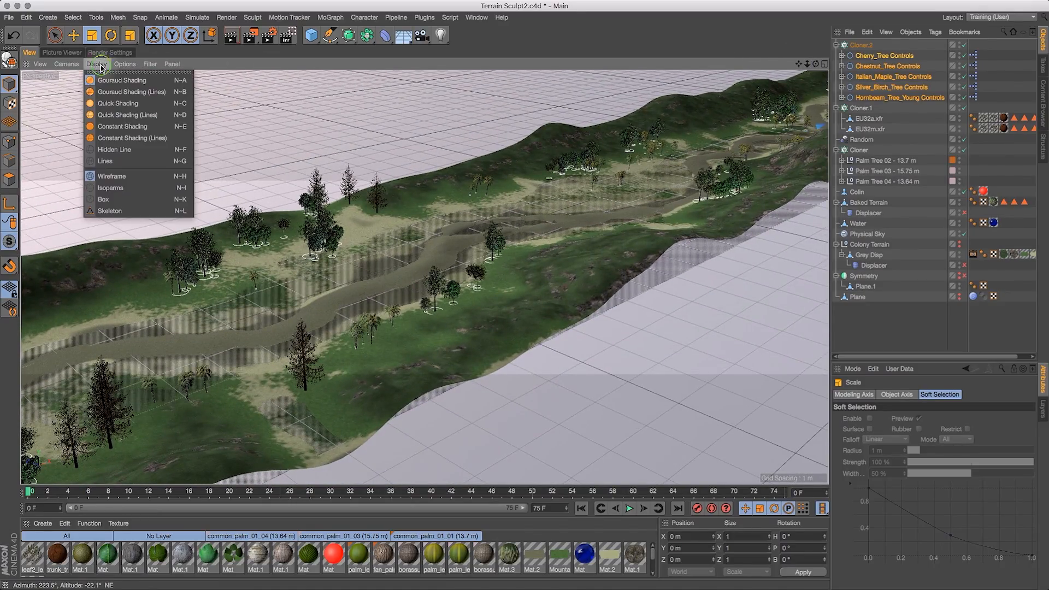
{"action": "left_click", "coordinate": [125, 105]}
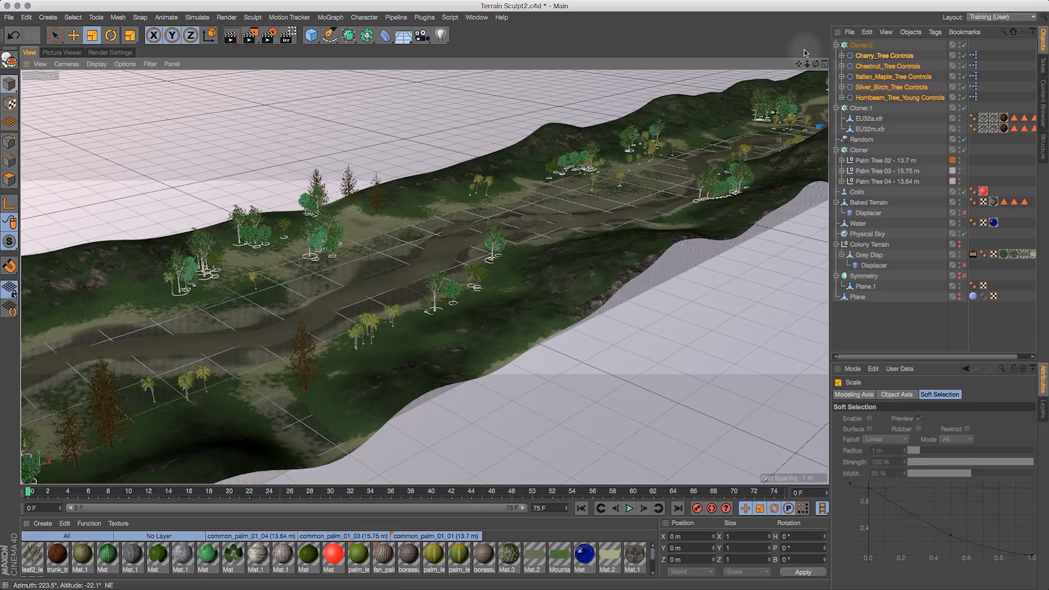
- Disable Cloner.2 and frame it in the viewport for a close look at its tree objects
{"action": "left_click_drag", "start_coordinate": [798, 64], "coordinate": [919, 54]}
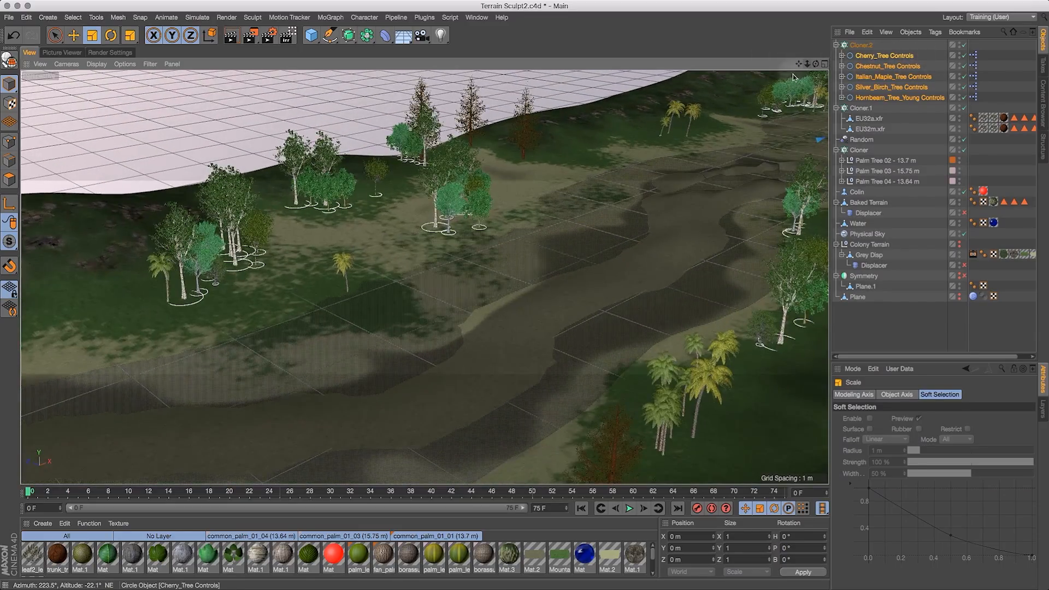
{"action": "left_click_drag", "start_coordinate": [817, 64], "coordinate": [759, 65]}
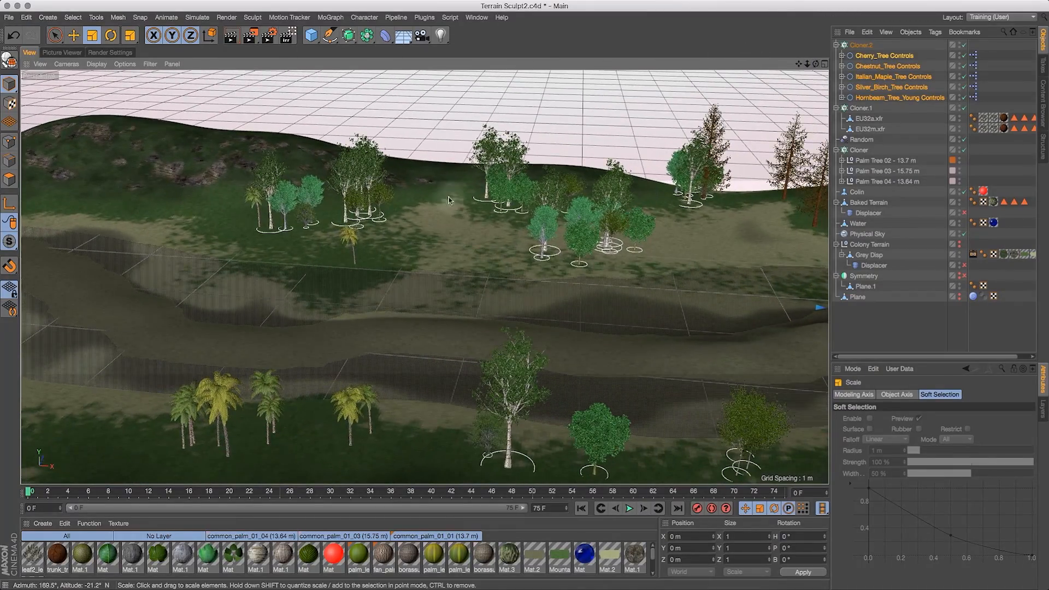
{"action": "left_click", "coordinate": [350, 214]}
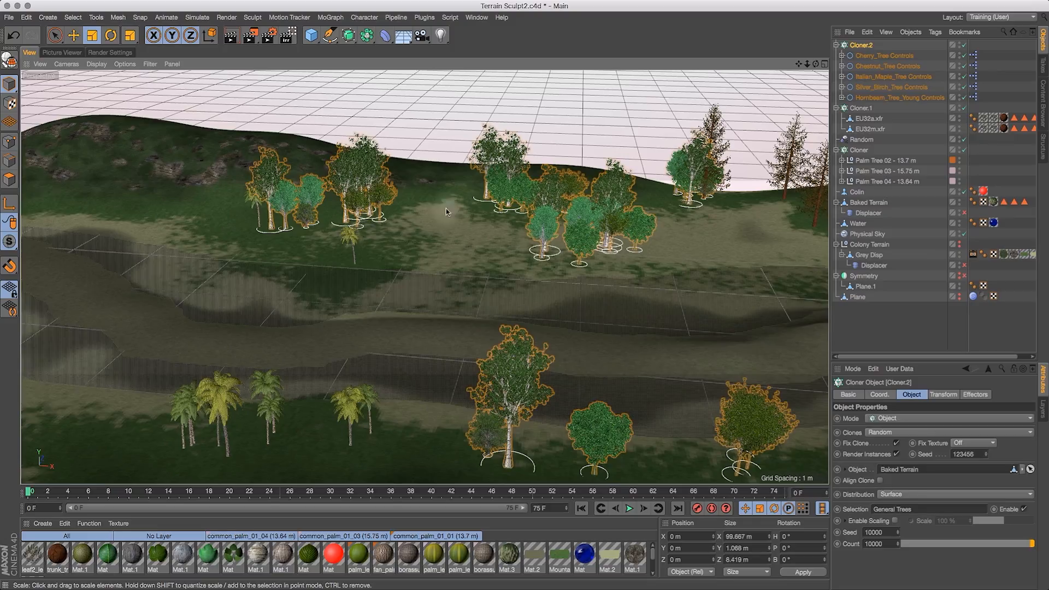
{"action": "left_click", "coordinate": [899, 87]}
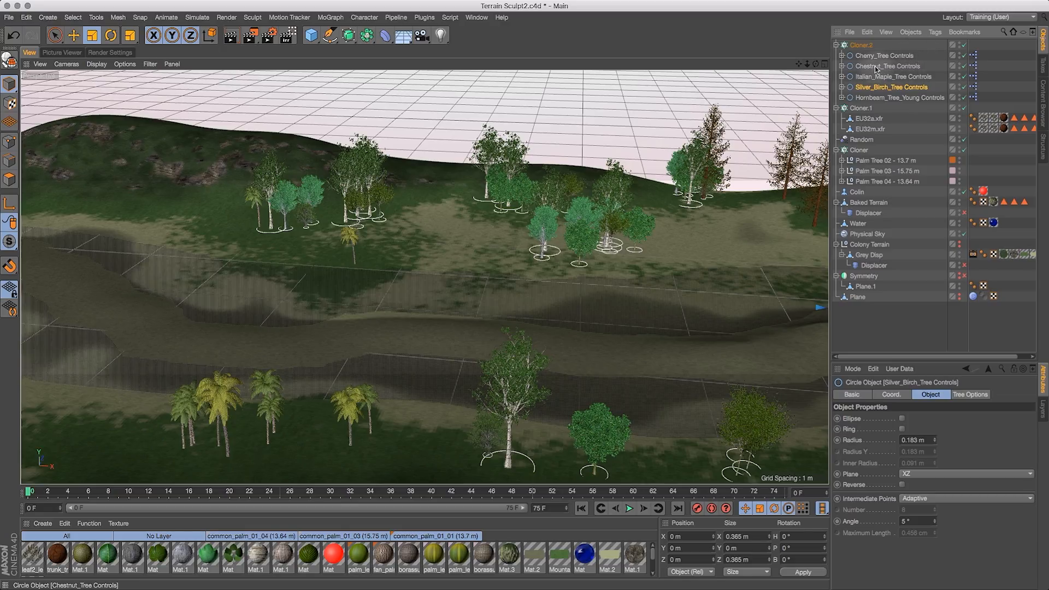
{"action": "left_click", "coordinate": [964, 45]}
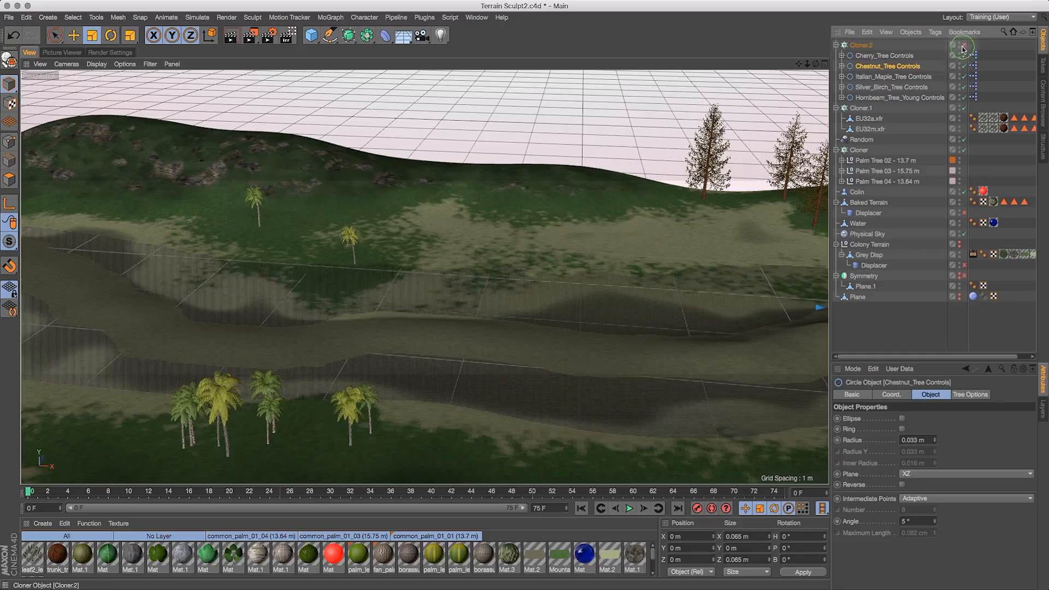
{"action": "left_click", "coordinate": [864, 45]}
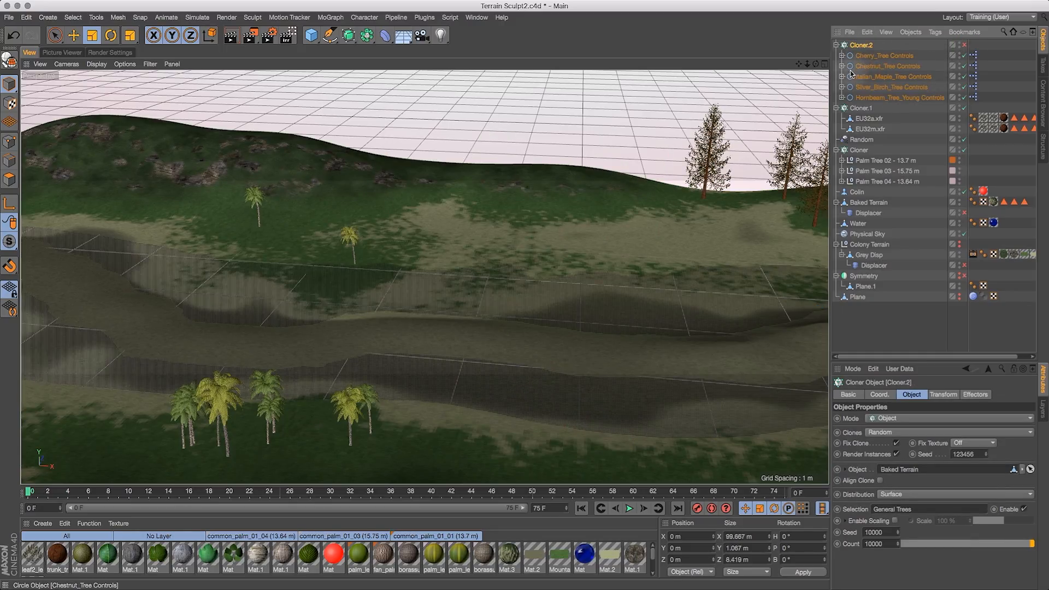
{"action": "key", "text": "o"}
{"action": "left_click_drag", "start_coordinate": [808, 65], "coordinate": [1048, 58]}
{"action": "left_click_drag", "start_coordinate": [815, 64], "coordinate": [792, 45]}
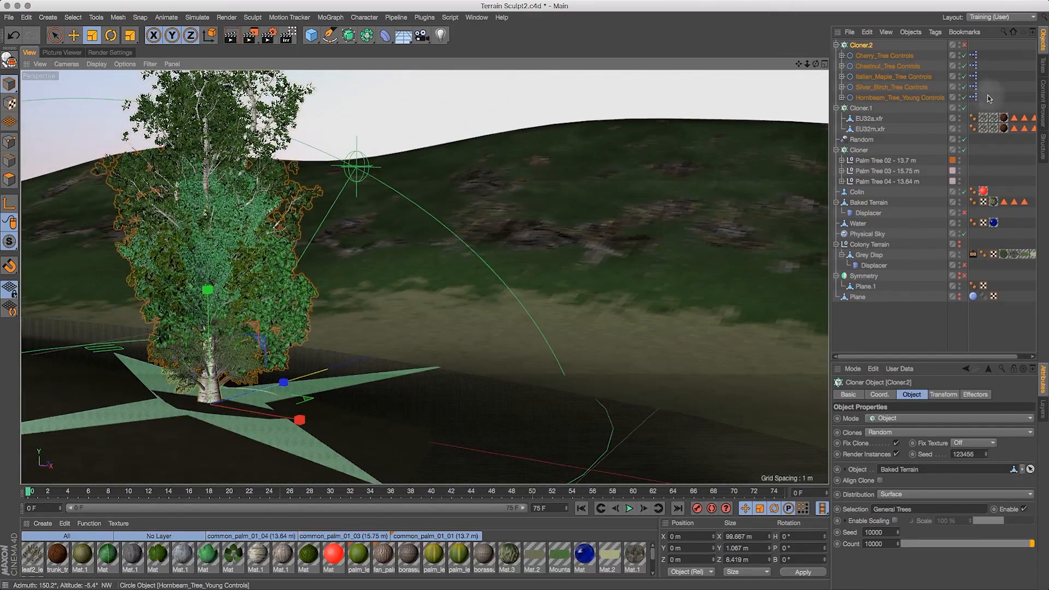
- Hide the Silver Birch, Cherry and Italian Maple tree controls in the viewport
{"action": "left_click", "coordinate": [960, 86]}
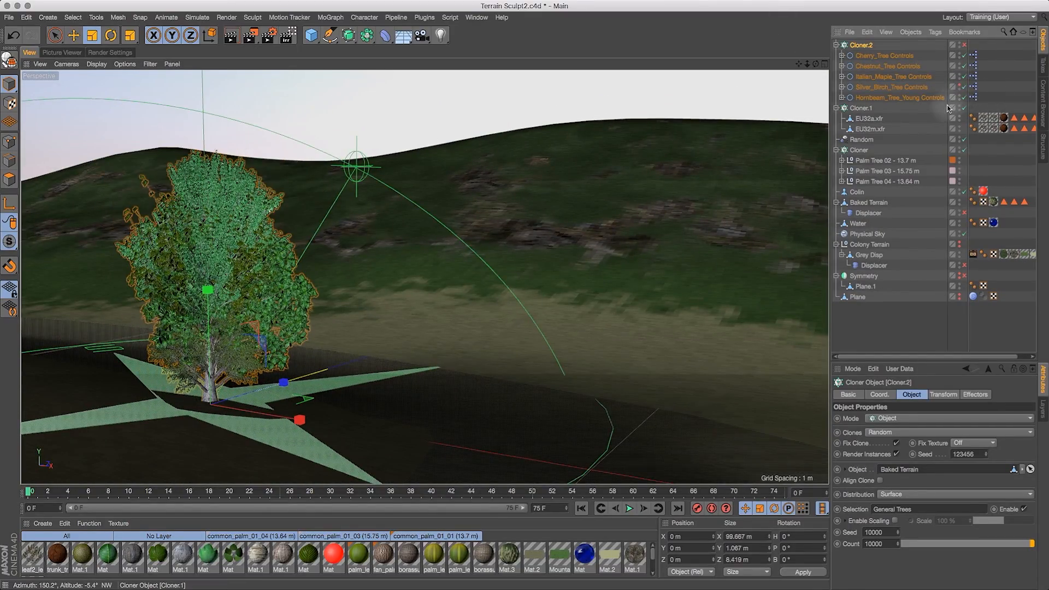
{"action": "left_click", "coordinate": [960, 55]}
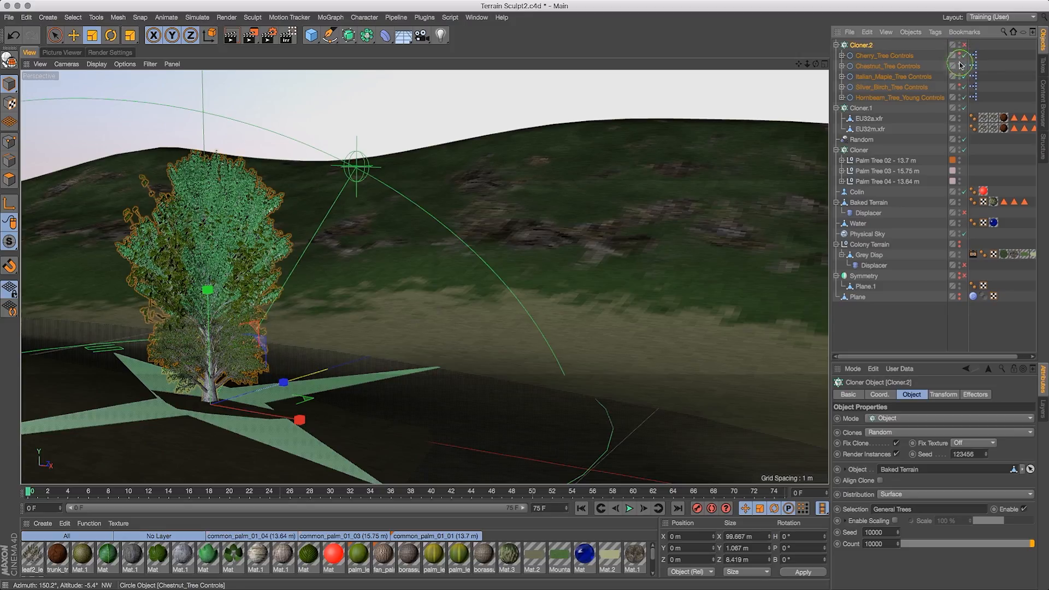
{"action": "left_click", "coordinate": [960, 77]}
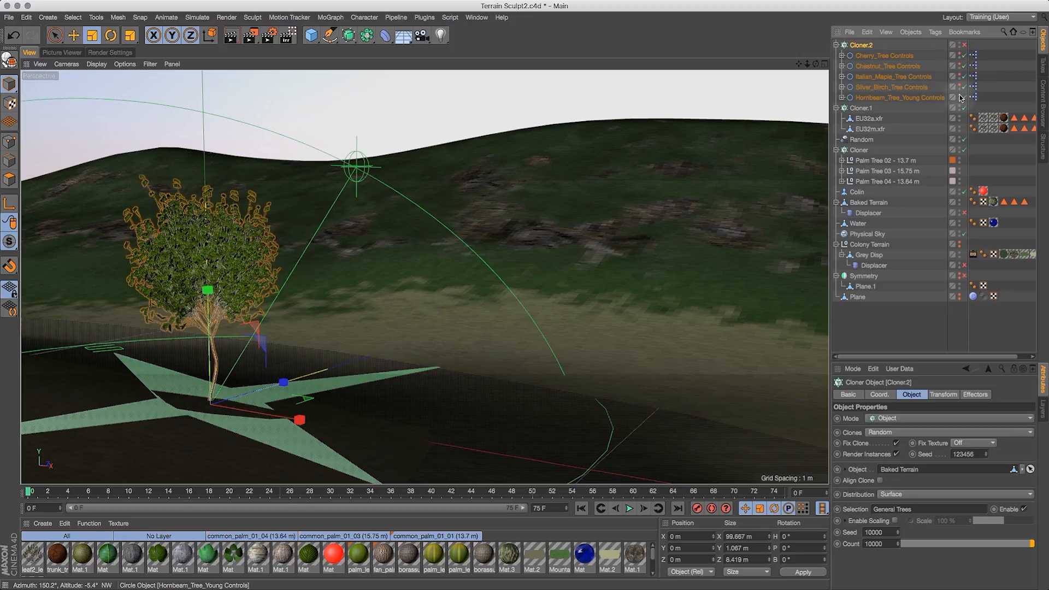
- Select the Hornbeam young tree controls, scale them up slightly, and unhide the Silver Birch tree
{"action": "left_click", "coordinate": [908, 98]}
{"action": "left_click_drag", "start_coordinate": [816, 64], "coordinate": [872, 59]}
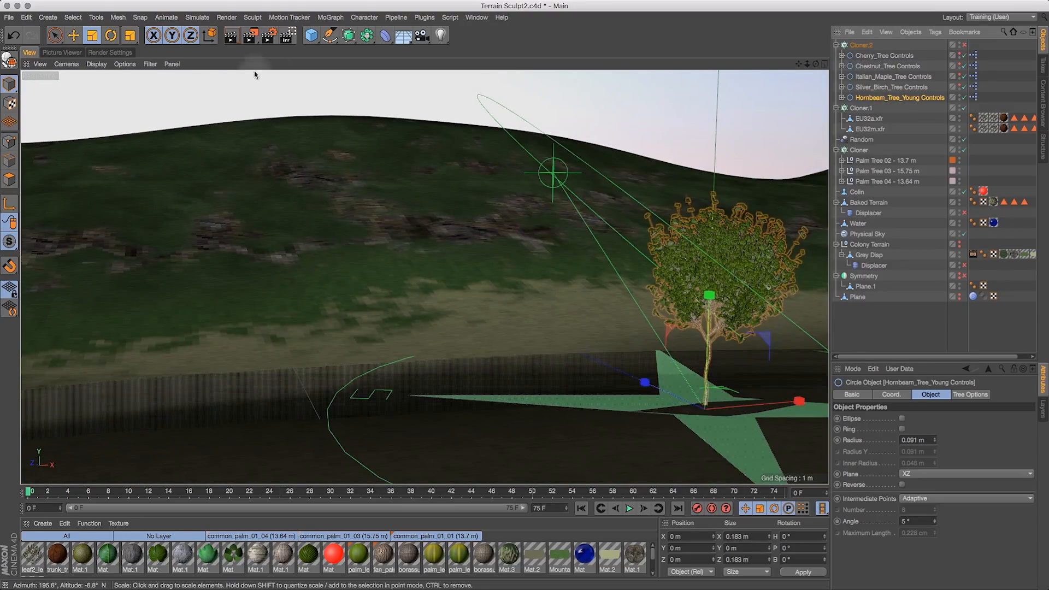
{"action": "left_click_drag", "start_coordinate": [145, 154], "coordinate": [242, 170]}
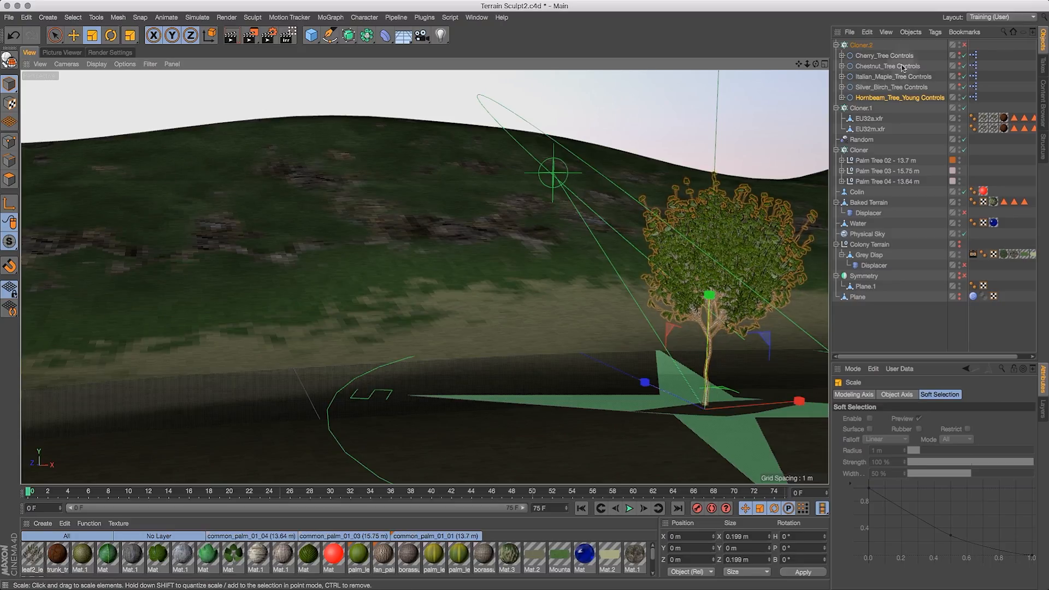
{"action": "left_click", "coordinate": [960, 93]}
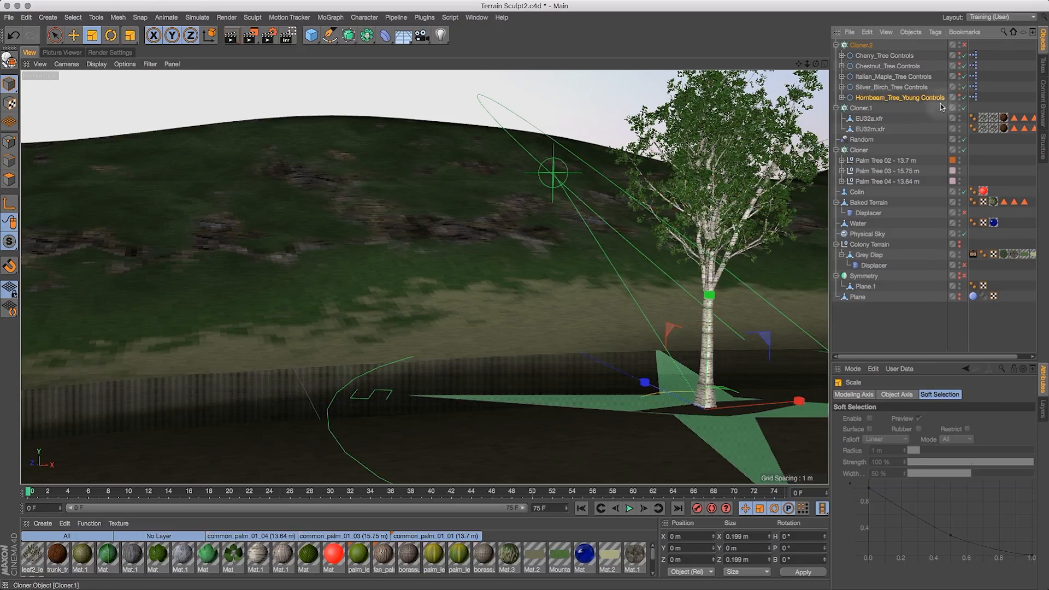
- Hide the Silver Birch tree in the viewport, then show and select the Italian Maple tree controls
{"action": "left_click", "coordinate": [960, 85]}
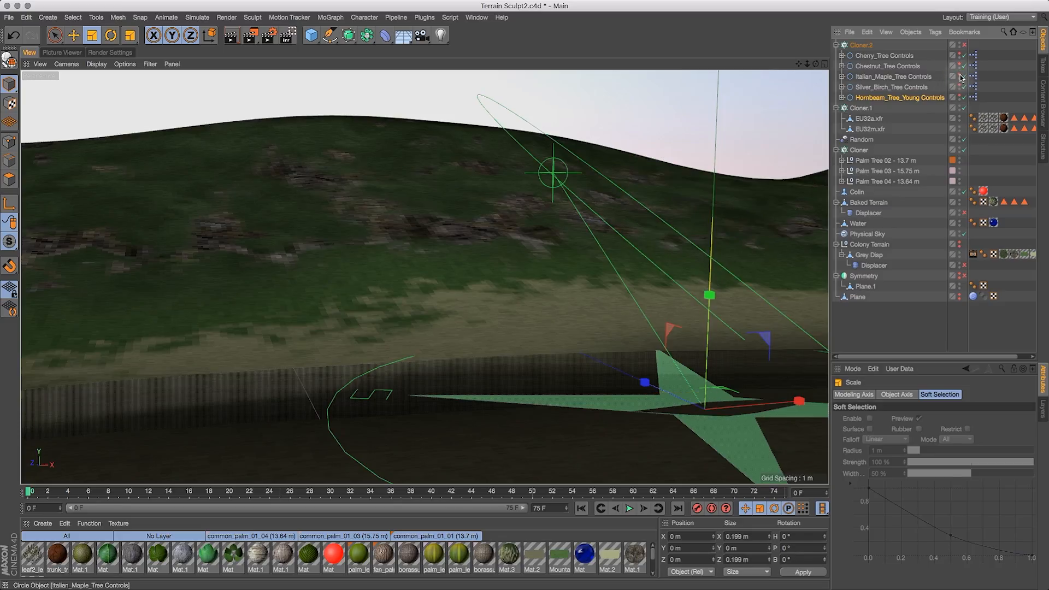
{"action": "left_click", "coordinate": [958, 75]}
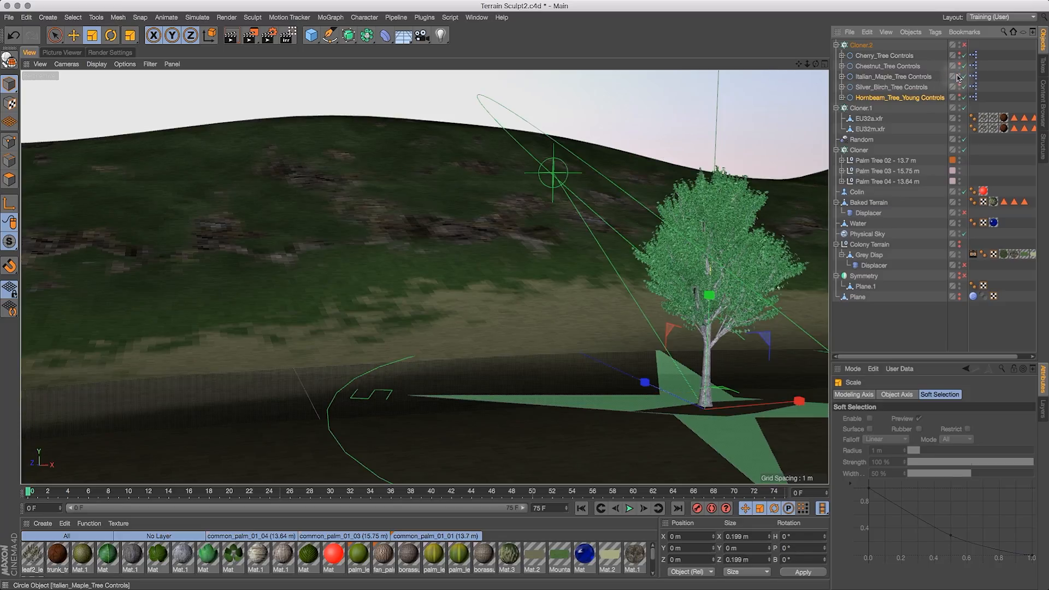
{"action": "left_click", "coordinate": [916, 77]}
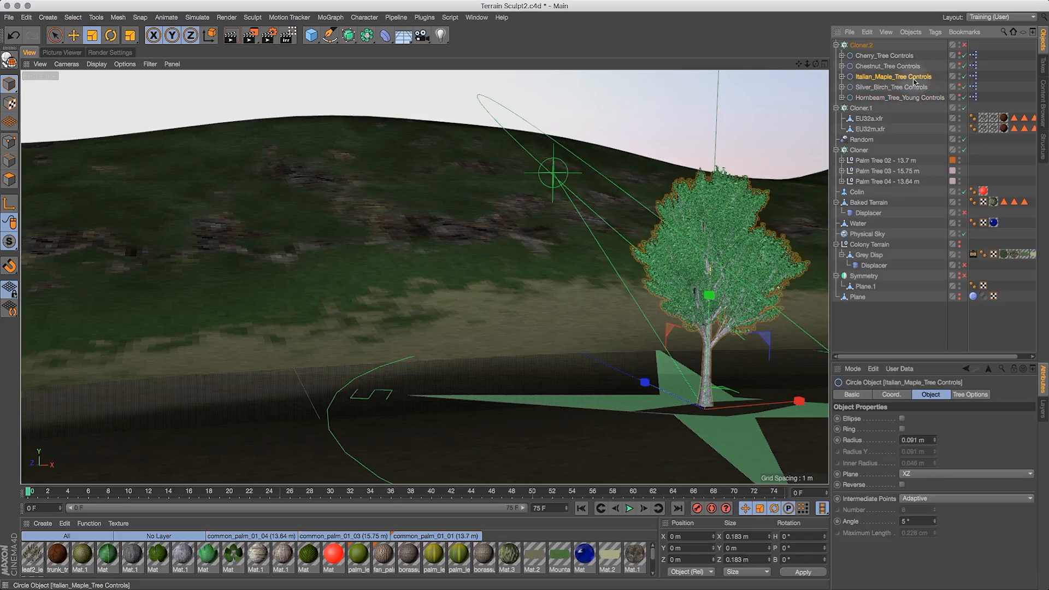
- Hide the Italian Maple tree, show and select the Chestnut tree controls, and scale them up
{"action": "left_click", "coordinate": [960, 75]}
{"action": "left_click", "coordinate": [960, 64]}
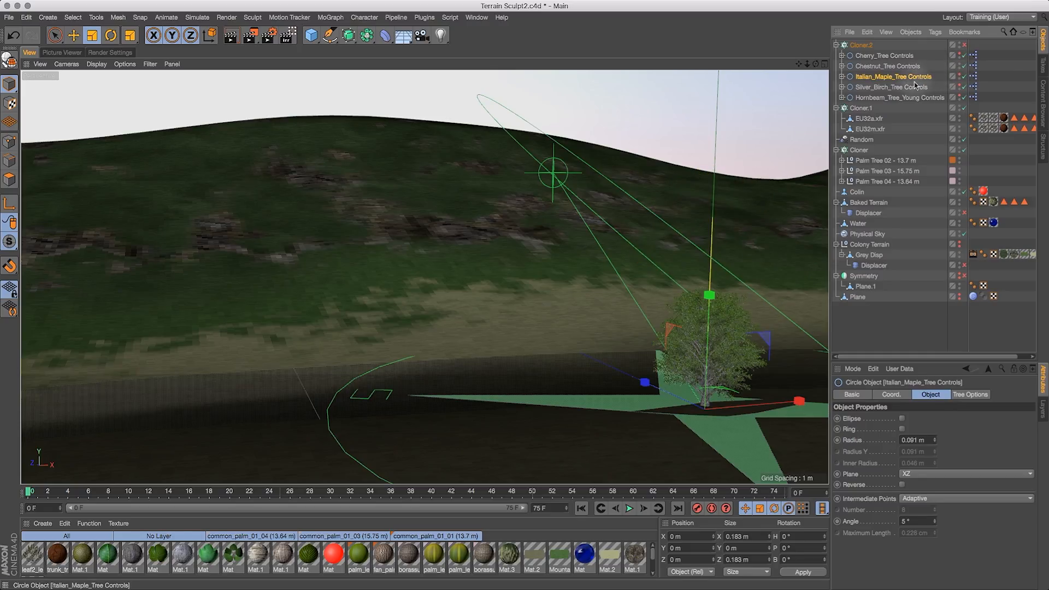
{"action": "left_click", "coordinate": [902, 67]}
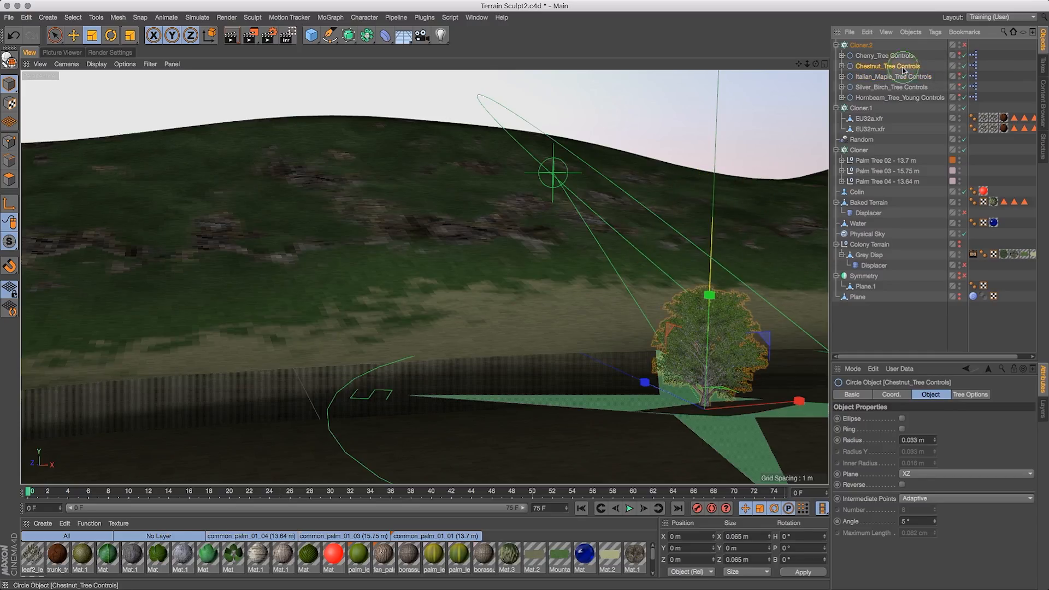
{"action": "left_click", "coordinate": [92, 35]}
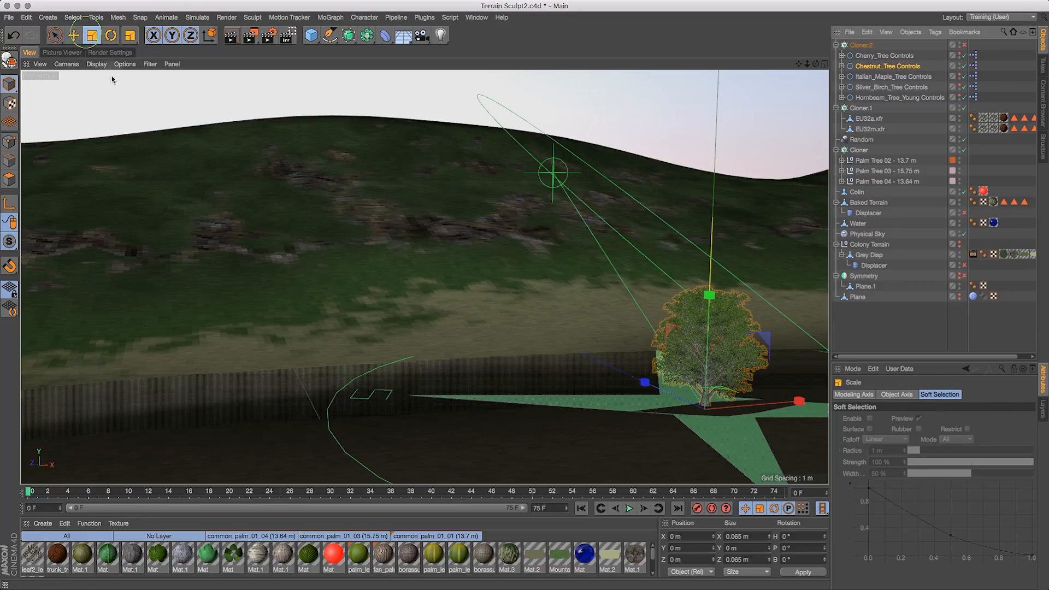
{"action": "left_click_drag", "start_coordinate": [223, 208], "coordinate": [598, 172]}
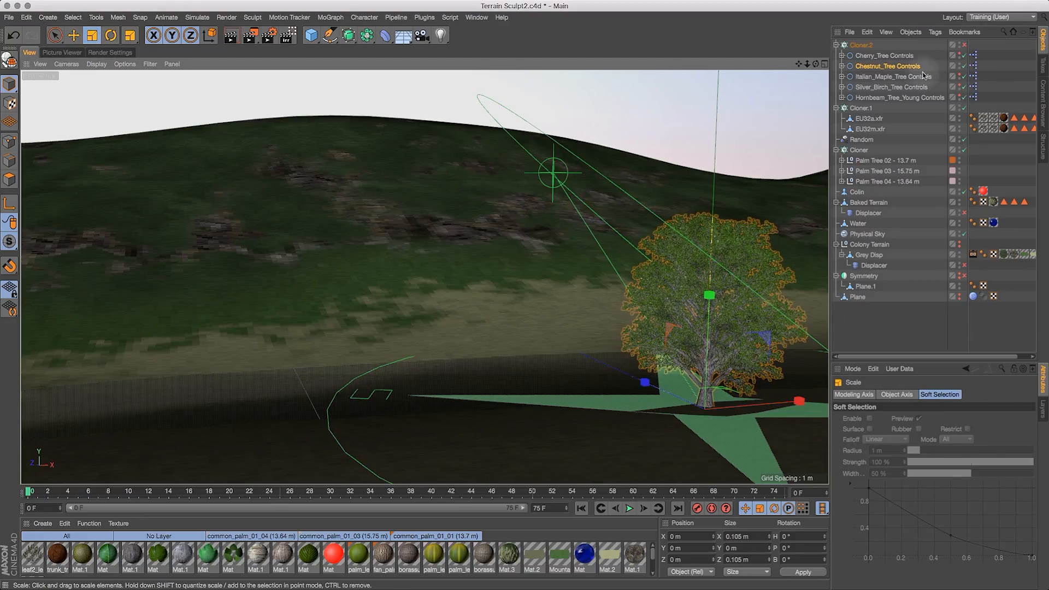
- Hide the Chestnut tree, show and select the Cherry tree controls, and scale them down slightly
{"action": "left_click", "coordinate": [958, 64]}
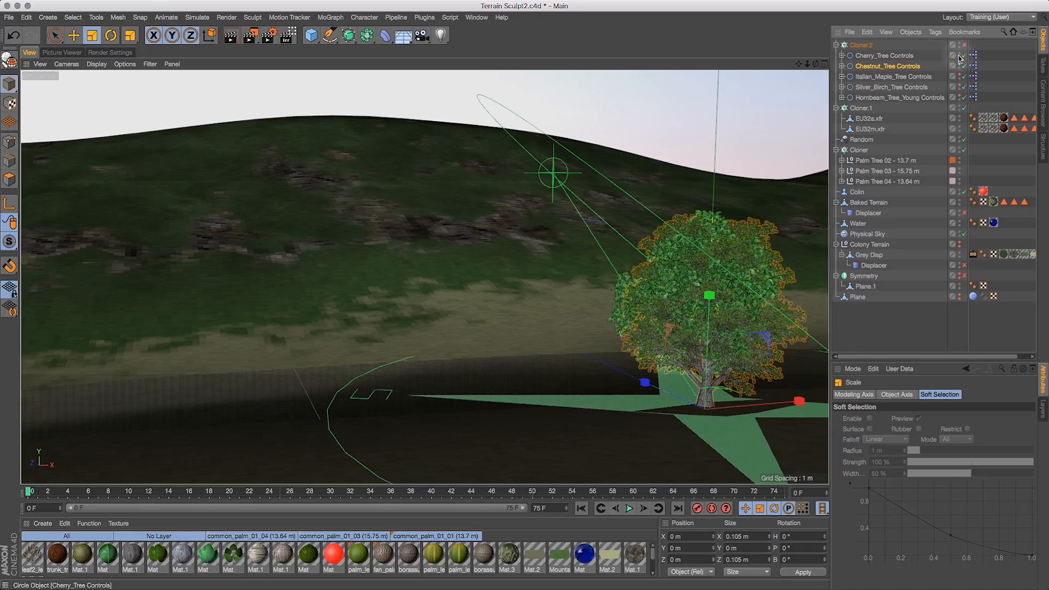
{"action": "left_click", "coordinate": [959, 66]}
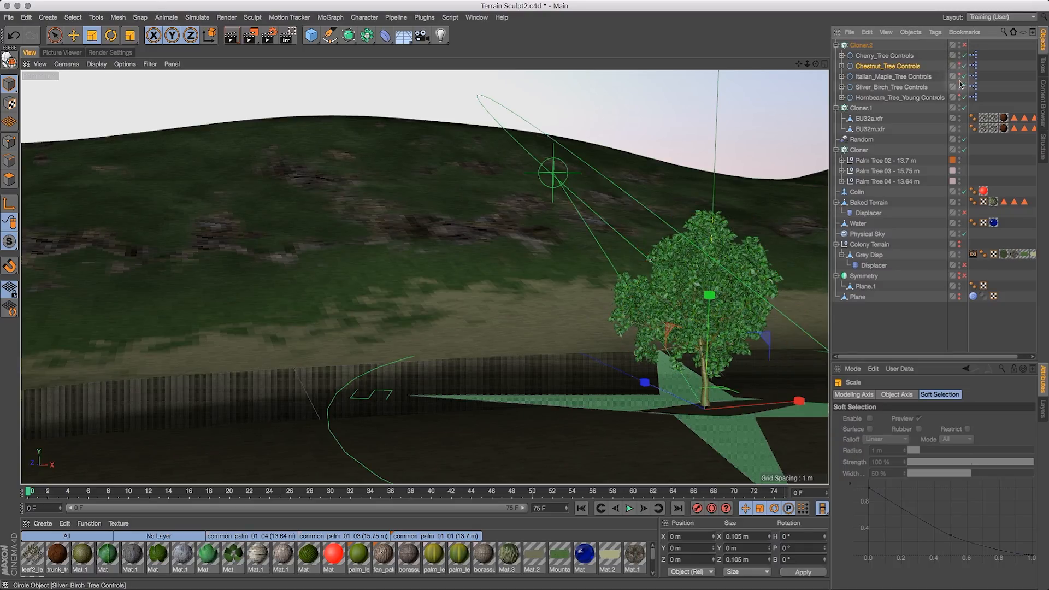
{"action": "left_click", "coordinate": [884, 56]}
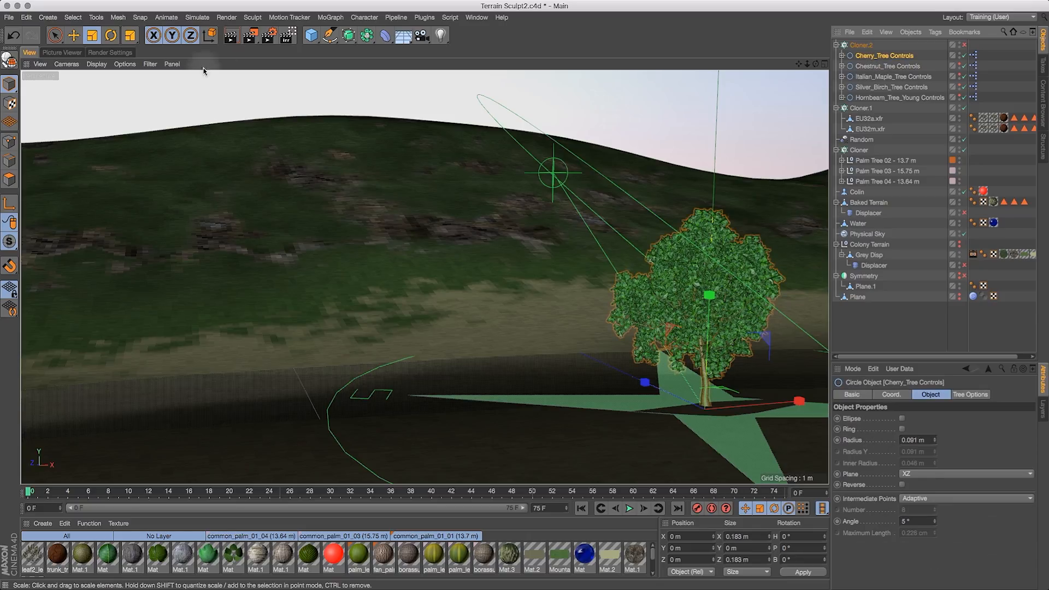
{"action": "left_click_drag", "start_coordinate": [264, 181], "coordinate": [271, 218]}
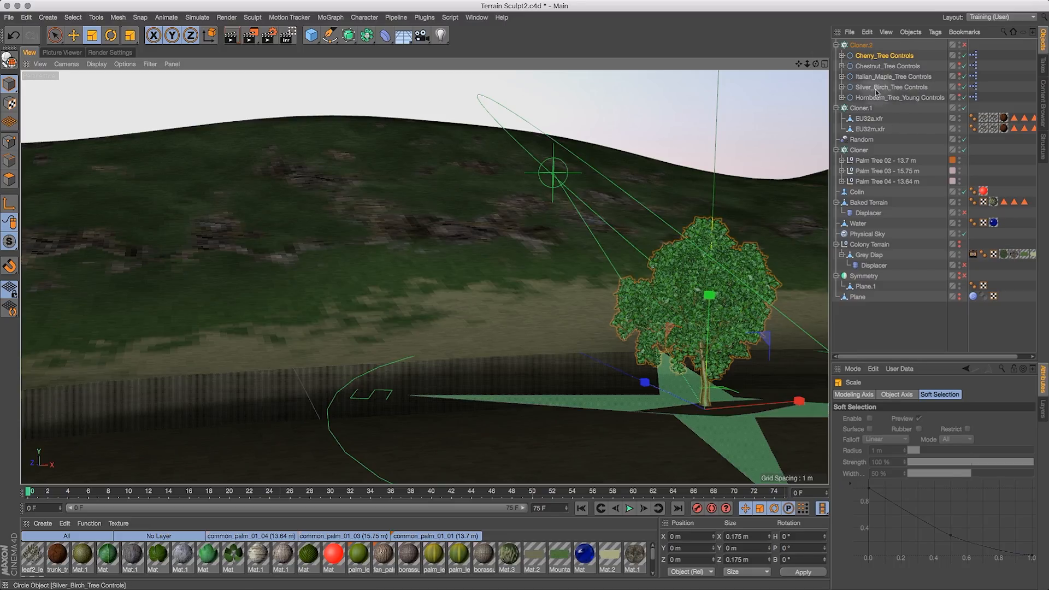
- Show the Silver Birch tree, hide the Cherry tree, and select the Silver Birch tree controls
{"action": "left_click", "coordinate": [960, 85]}
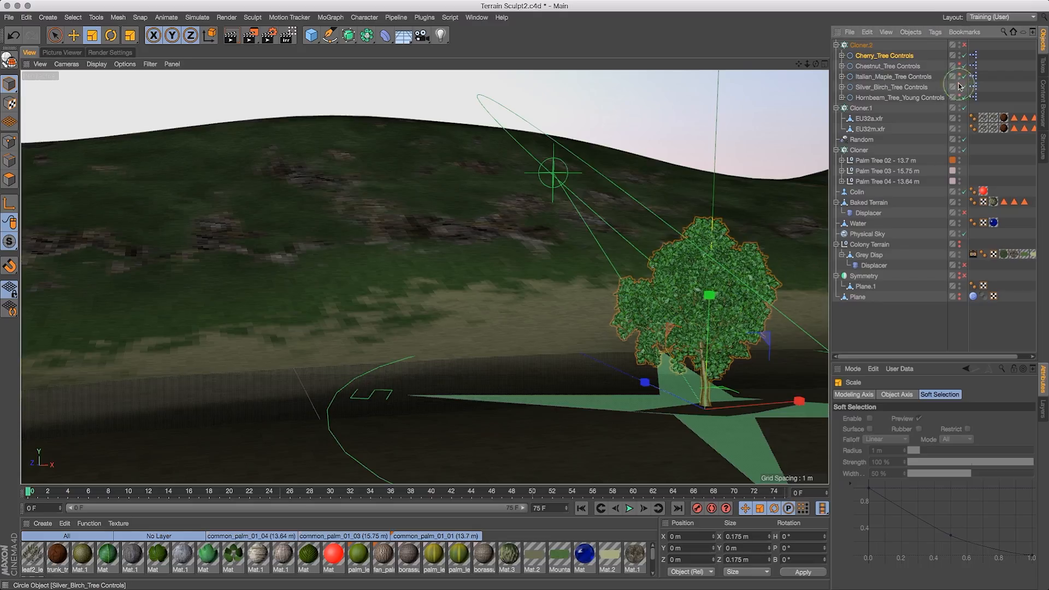
{"action": "left_click", "coordinate": [960, 53]}
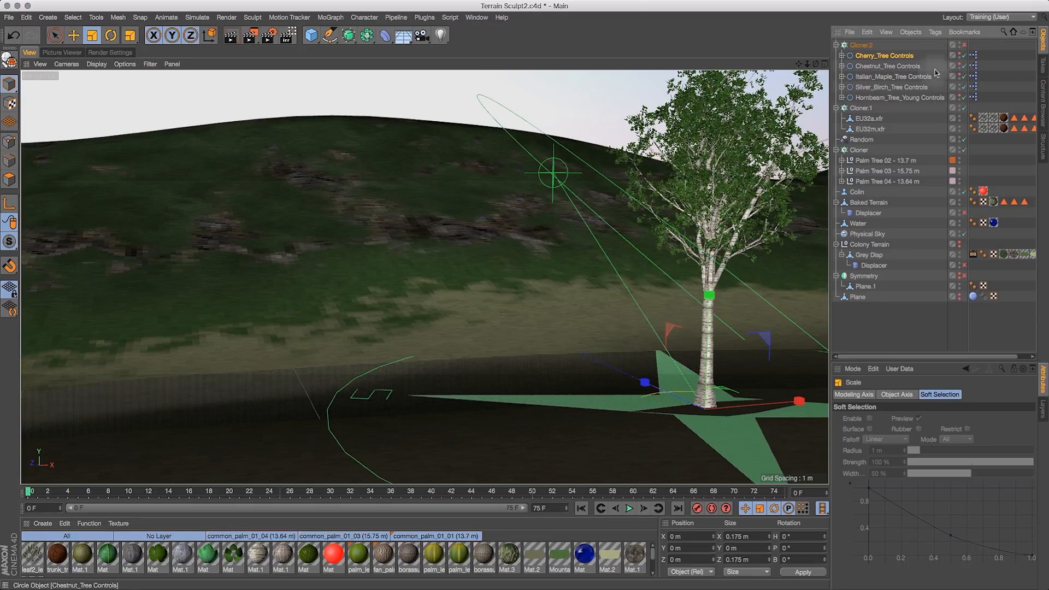
{"action": "left_click", "coordinate": [891, 89]}
{"action": "left_click", "coordinate": [91, 35]}
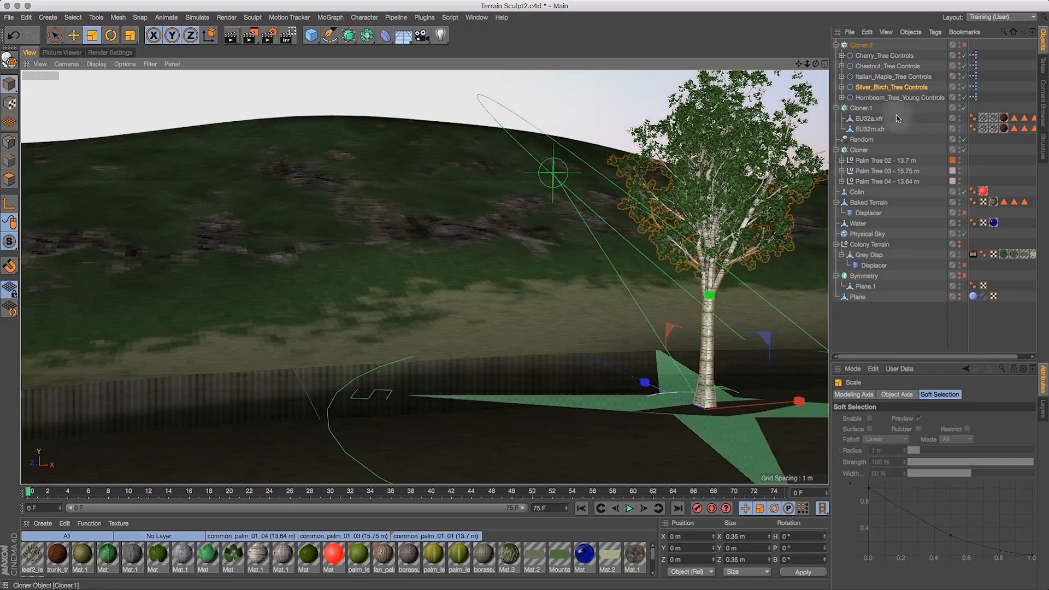
- Try to duplicate the Silver Birch and Cherry tree controls inside Cloner.2
{"action": "left_click", "coordinate": [896, 56], "text": "super"}
{"action": "left_click_drag", "start_coordinate": [896, 57], "coordinate": [896, 53], "text": "super"}
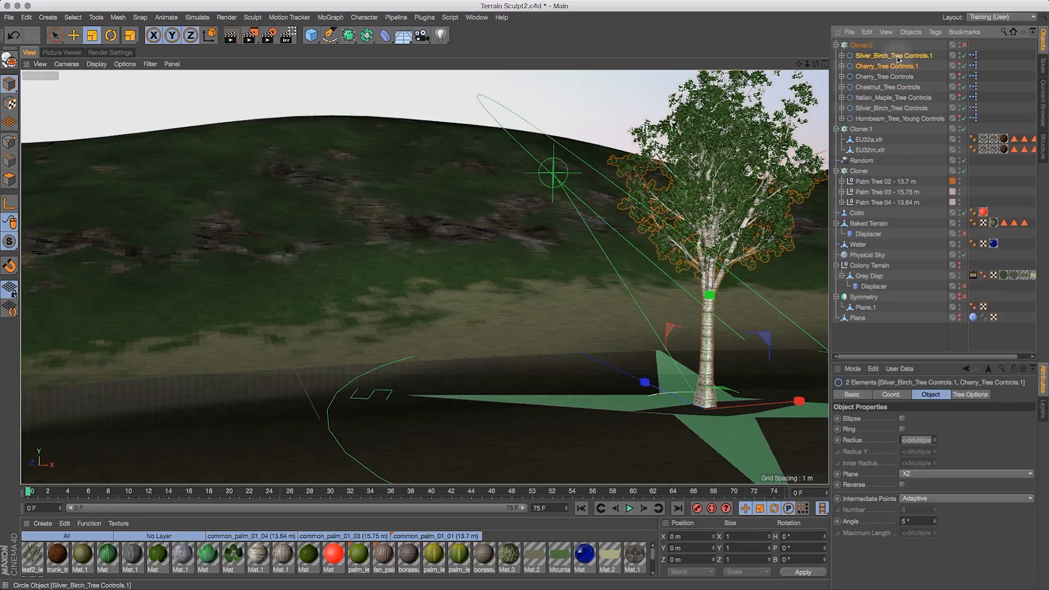
{"action": "key", "text": "super+z"}
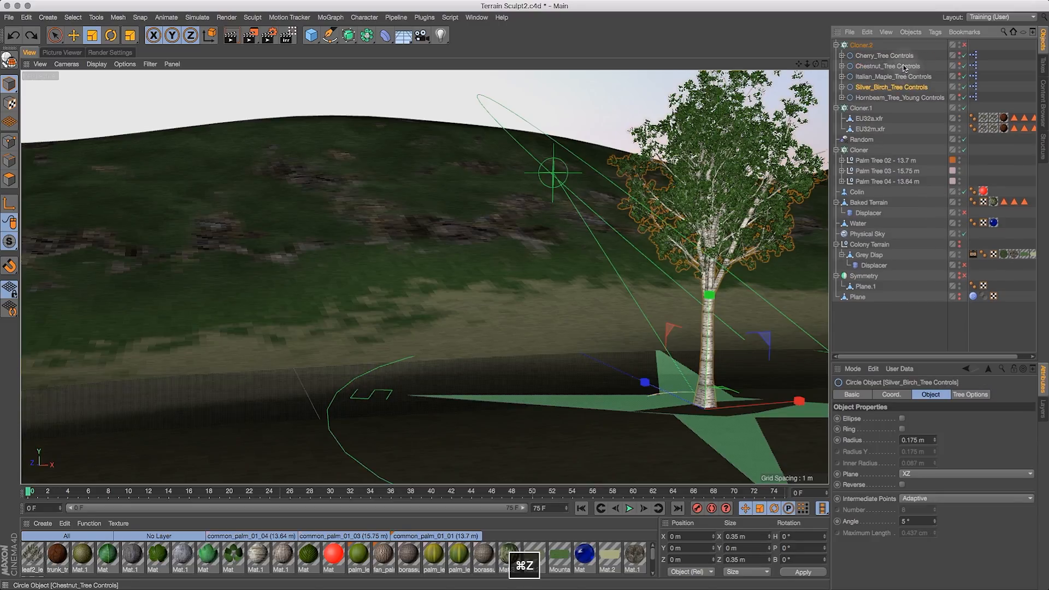
- Duplicate the Chestnut, Cherry and Italian Maple tree controls inside Cloner.2
{"action": "left_click", "coordinate": [894, 66]}
{"action": "left_click_drag", "start_coordinate": [889, 55], "coordinate": [886, 53], "text": "super"}
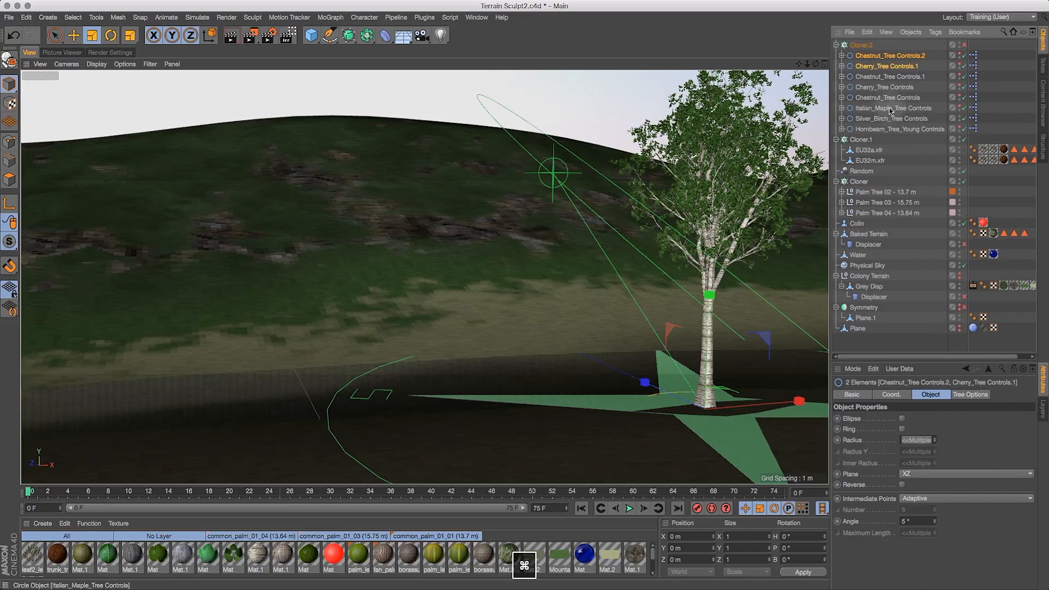
{"action": "left_click", "coordinate": [892, 111], "text": "super"}
{"action": "left_click_drag", "start_coordinate": [891, 111], "coordinate": [900, 113], "text": "super"}
{"action": "key", "text": "super+z"}
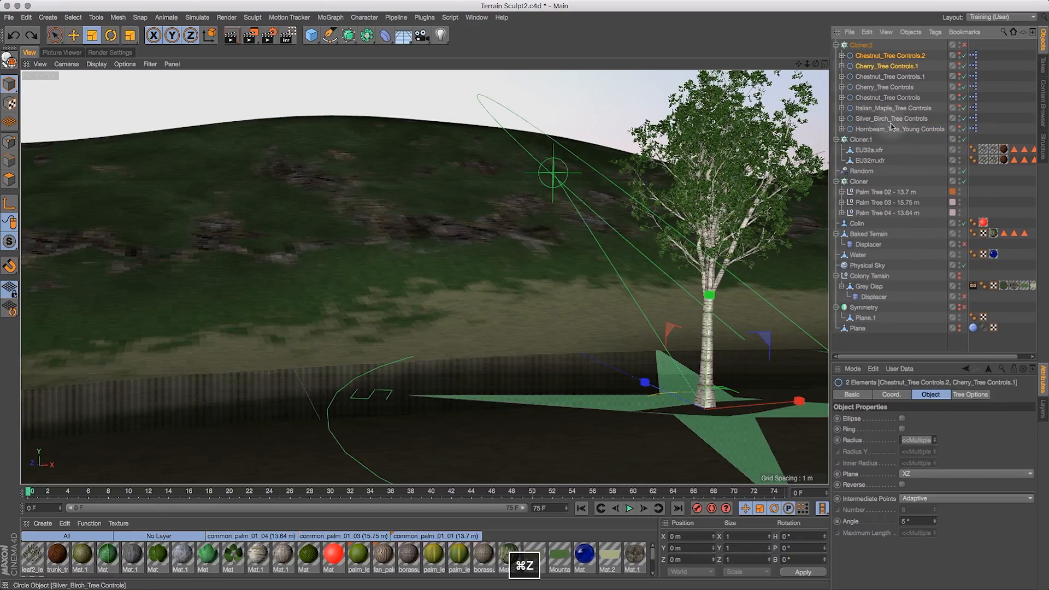
{"action": "left_click", "coordinate": [892, 108]}
{"action": "left_click_drag", "start_coordinate": [892, 109], "coordinate": [893, 111], "text": "super"}
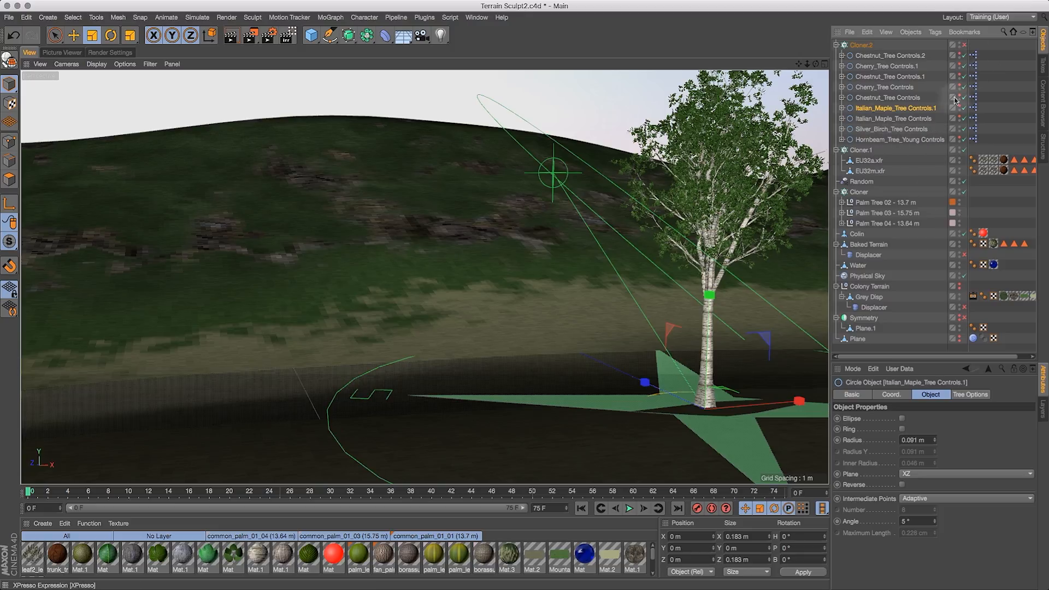
- Show the duplicated tree controls in the viewport and re-enable Cloner.2
{"action": "left_click", "coordinate": [960, 53]}
{"action": "left_click", "coordinate": [959, 64]}
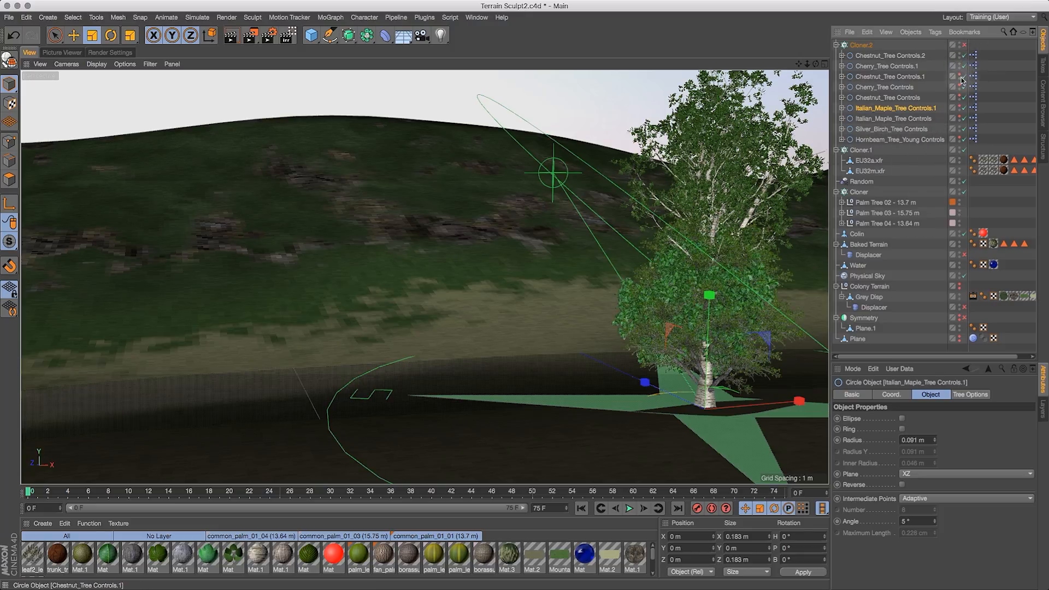
{"action": "left_click", "coordinate": [960, 108]}
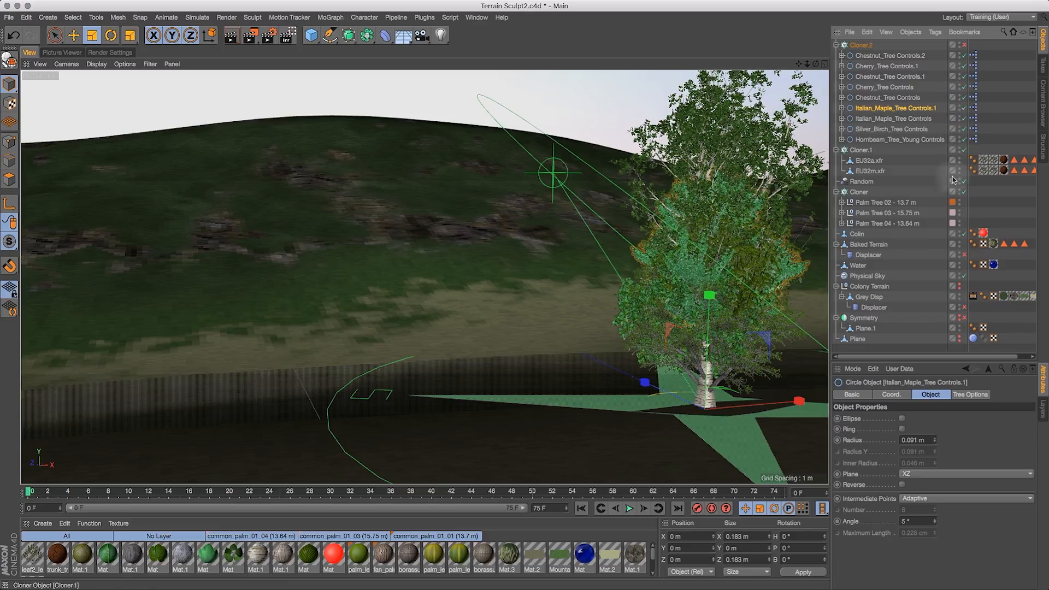
{"action": "left_click", "coordinate": [964, 45]}
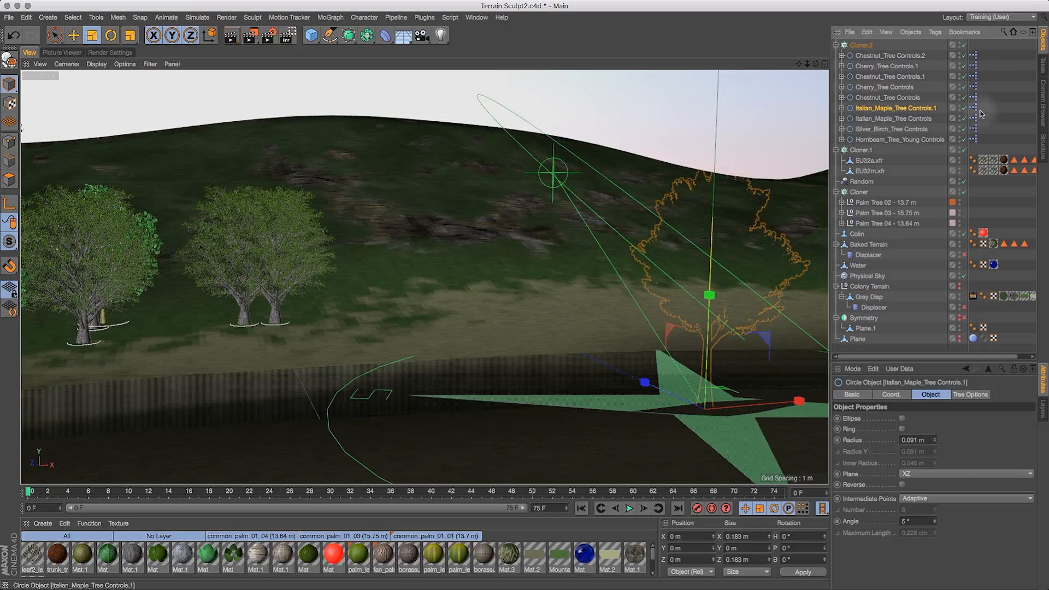
{"action": "left_click_drag", "start_coordinate": [807, 64], "coordinate": [842, 109]}
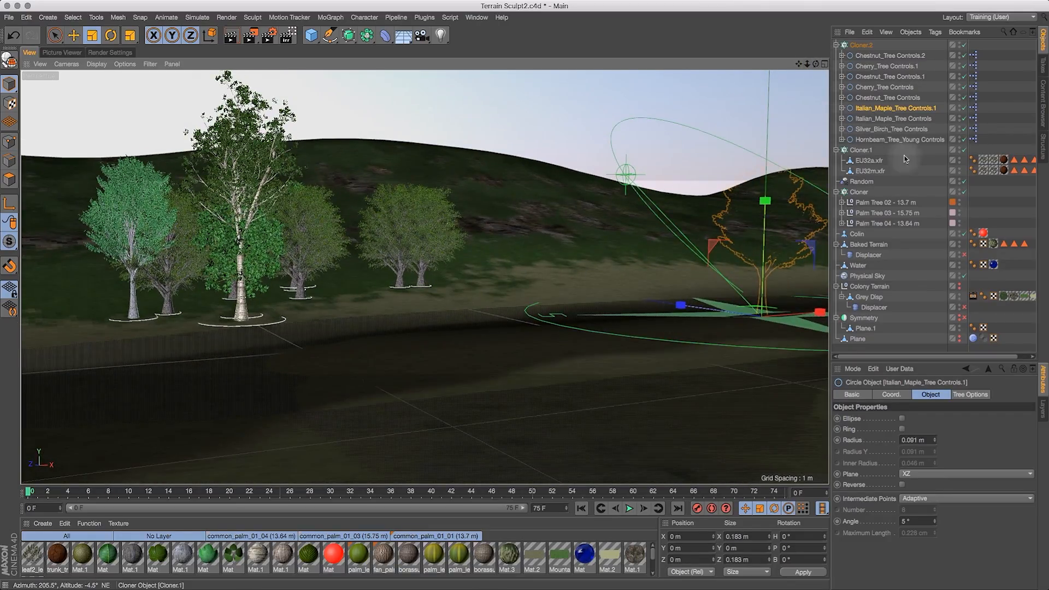
- Select Cloner.2 and Cloner.1 together and add a Random effector to them
{"action": "left_click", "coordinate": [872, 180]}
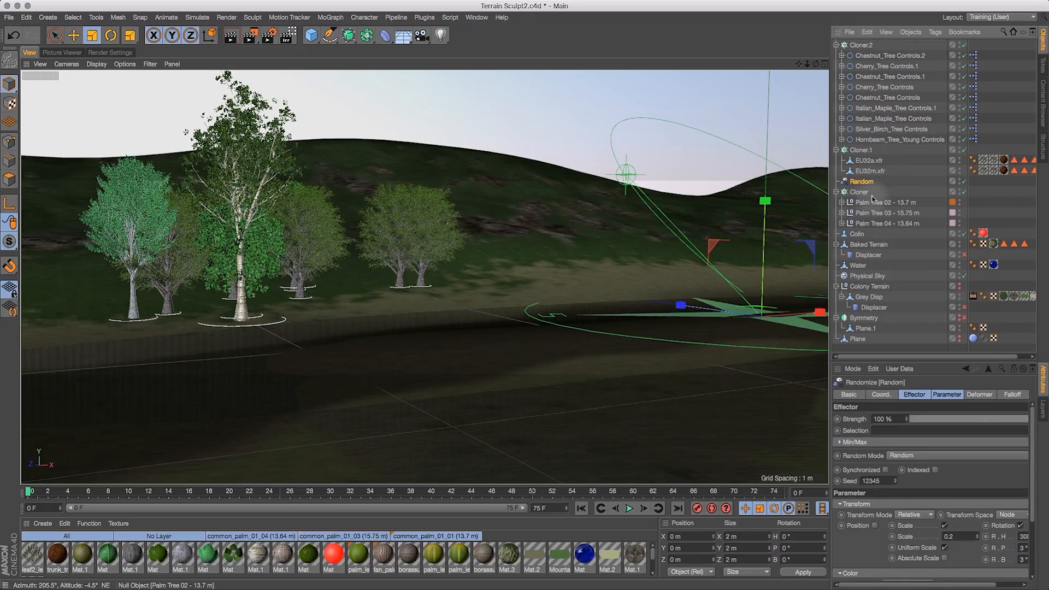
{"action": "left_click", "coordinate": [863, 45]}
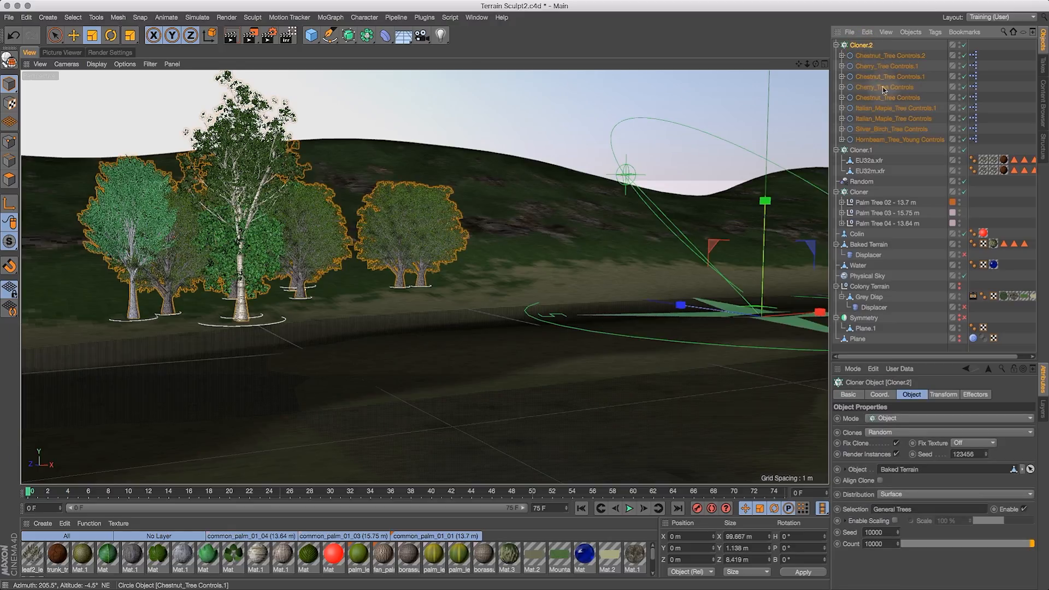
{"action": "left_click", "coordinate": [862, 150], "text": "ctrl"}
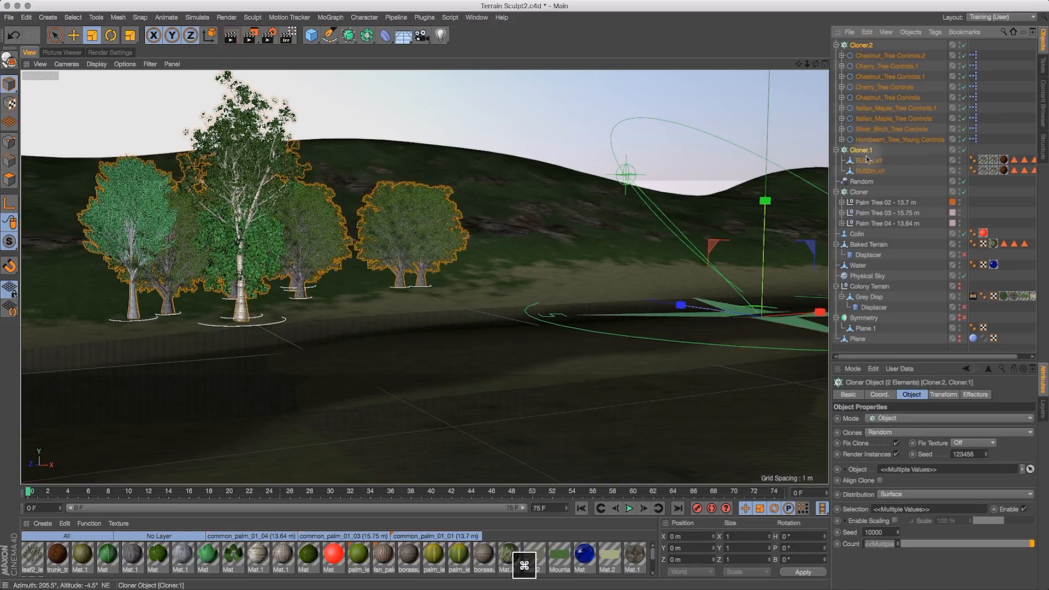
{"action": "left_click", "coordinate": [330, 18]}
{"action": "mouse_move", "coordinate": [371, 34]}
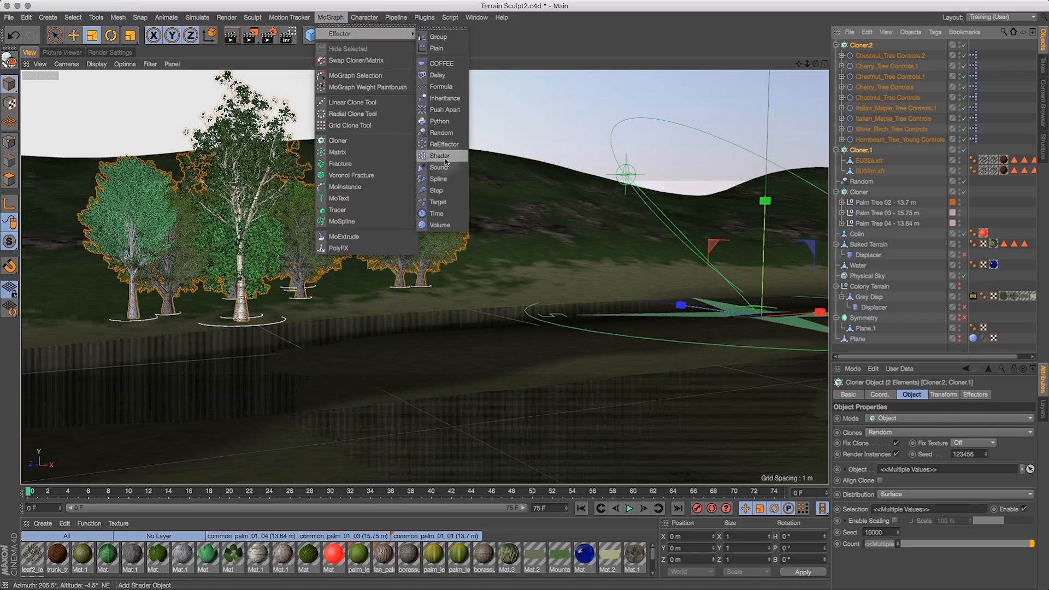
{"action": "left_click", "coordinate": [442, 133]}
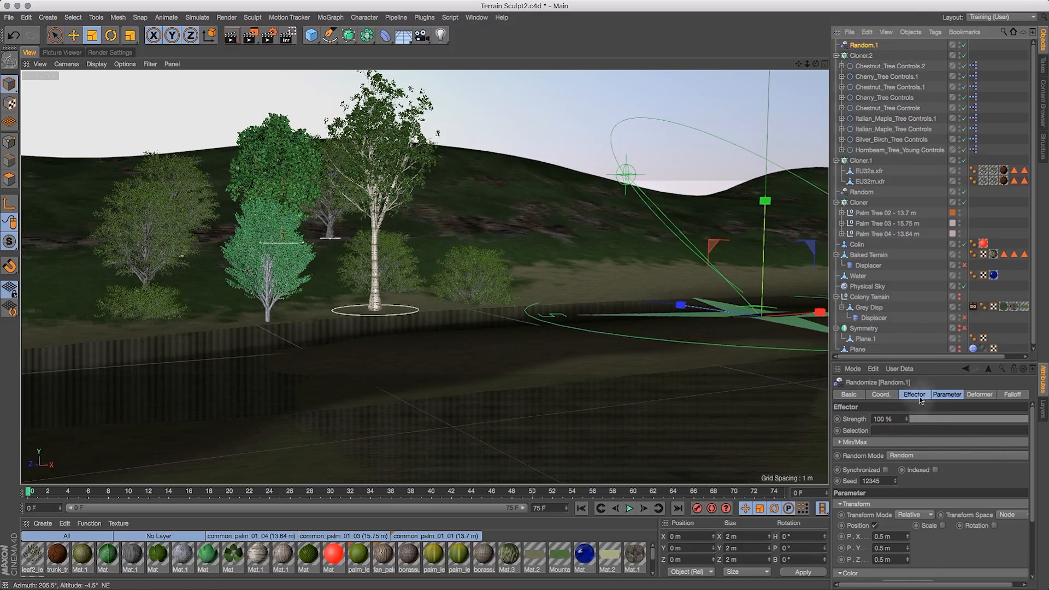
- Set the new Random effector to randomize uniform scale by 0.3 instead of position
{"action": "left_click", "coordinate": [947, 394]}
{"action": "left_click", "coordinate": [875, 439]}
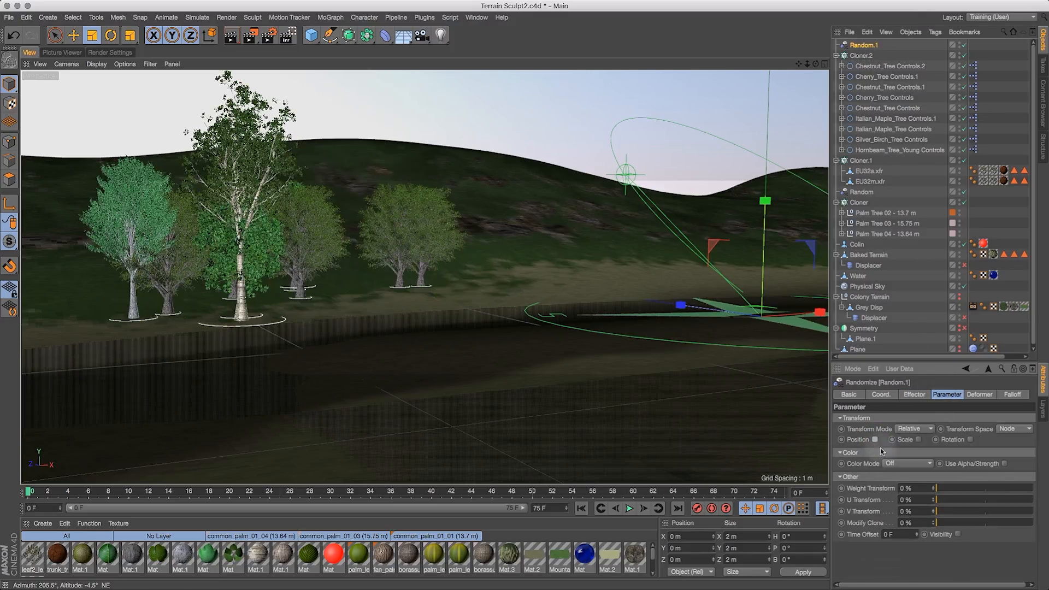
{"action": "left_click", "coordinate": [921, 440]}
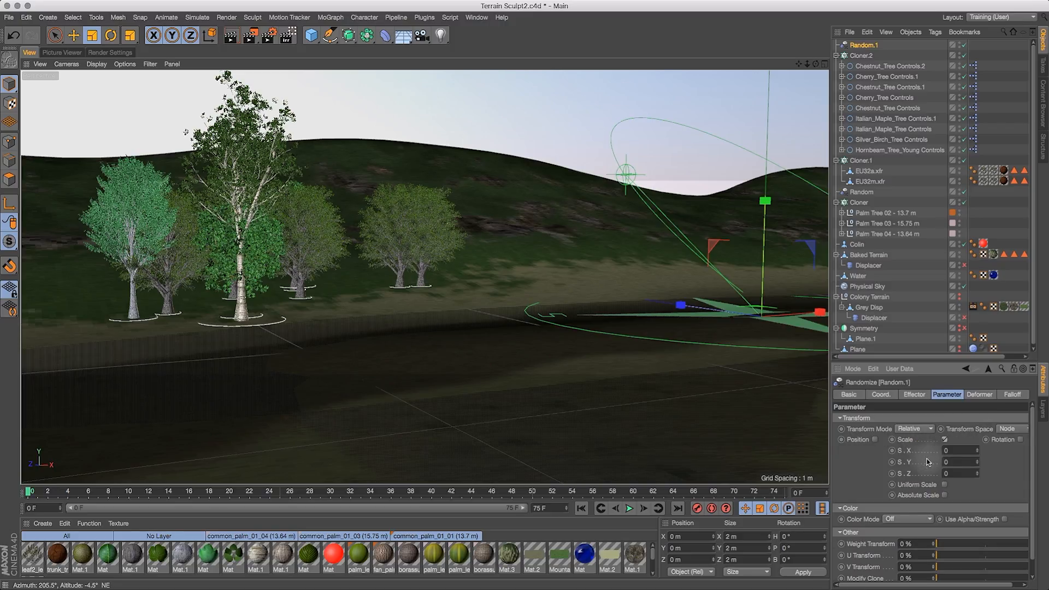
{"action": "left_click", "coordinate": [945, 485]}
{"action": "left_click", "coordinate": [954, 450]}
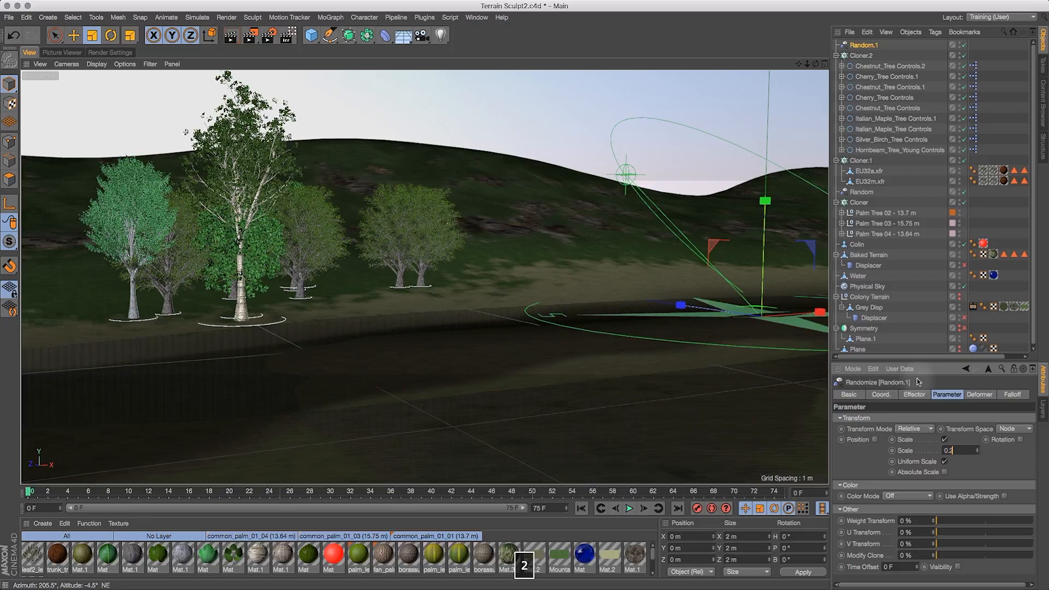
{"action": "type", "text": "0.2"}
{"action": "key", "text": "Return"}
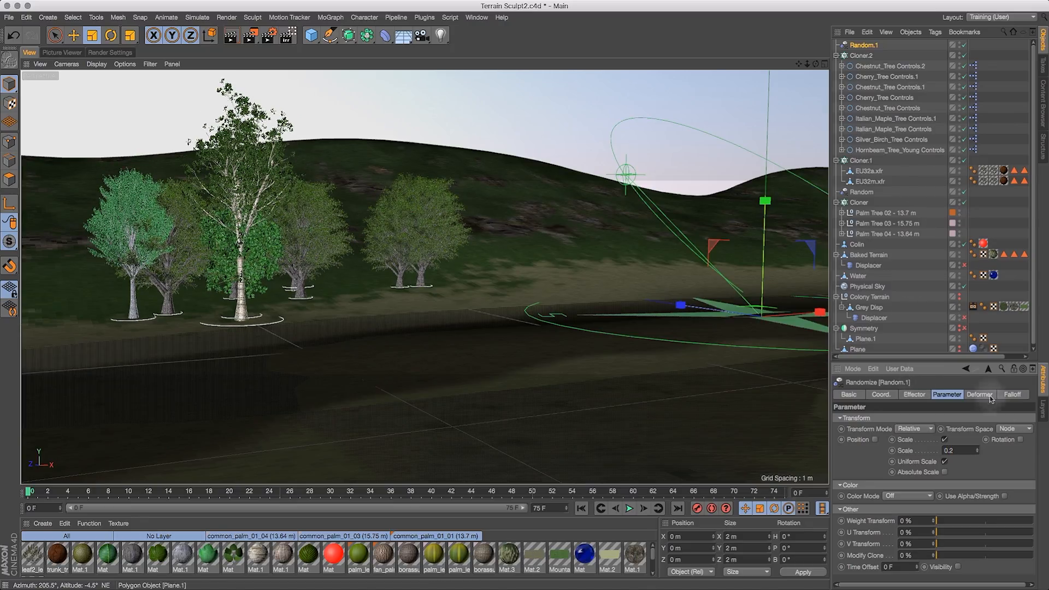
{"action": "left_click", "coordinate": [949, 451]}
{"action": "type", "text": "0"}
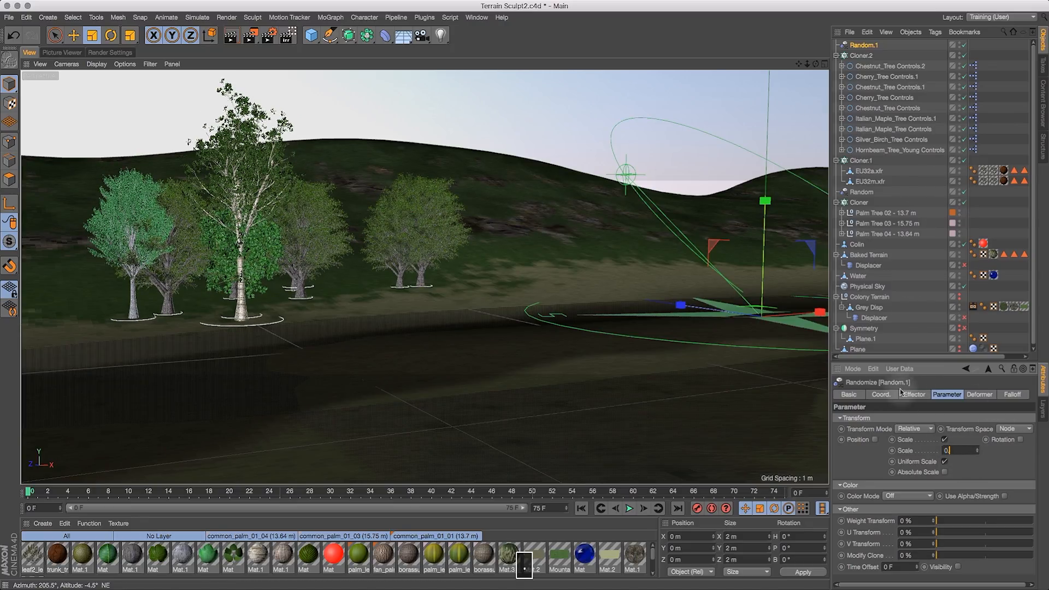
{"action": "type", "text": ".3"}
{"action": "key", "text": "Return"}
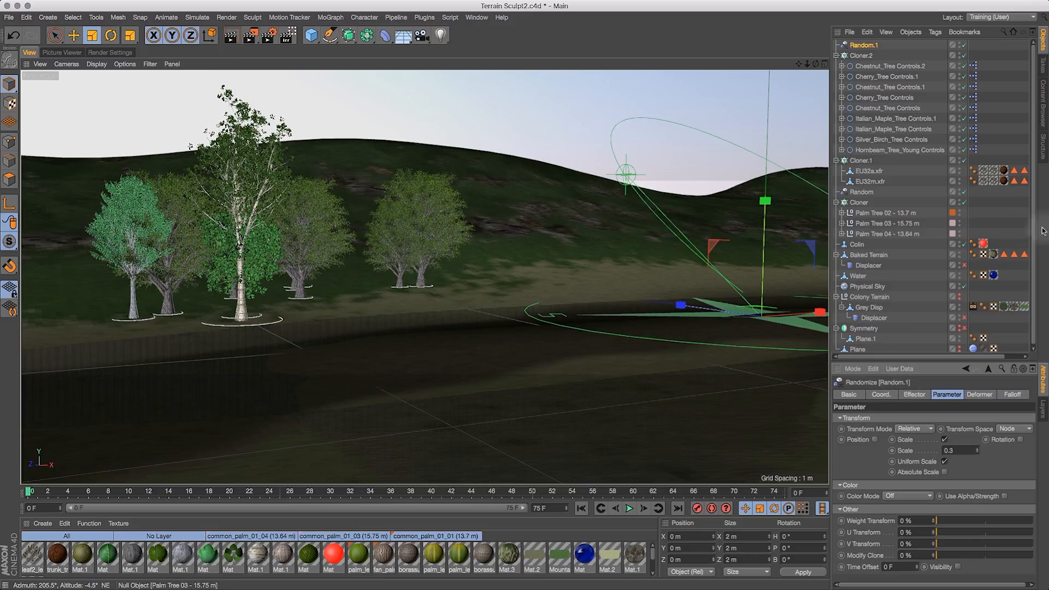
- Enable rotation randomization on the Random effector with a heading of 300°
{"action": "left_click", "coordinate": [1020, 440]}
{"action": "left_click", "coordinate": [1025, 450]}
{"action": "type", "text": "300"}
{"action": "key", "text": "Return"}
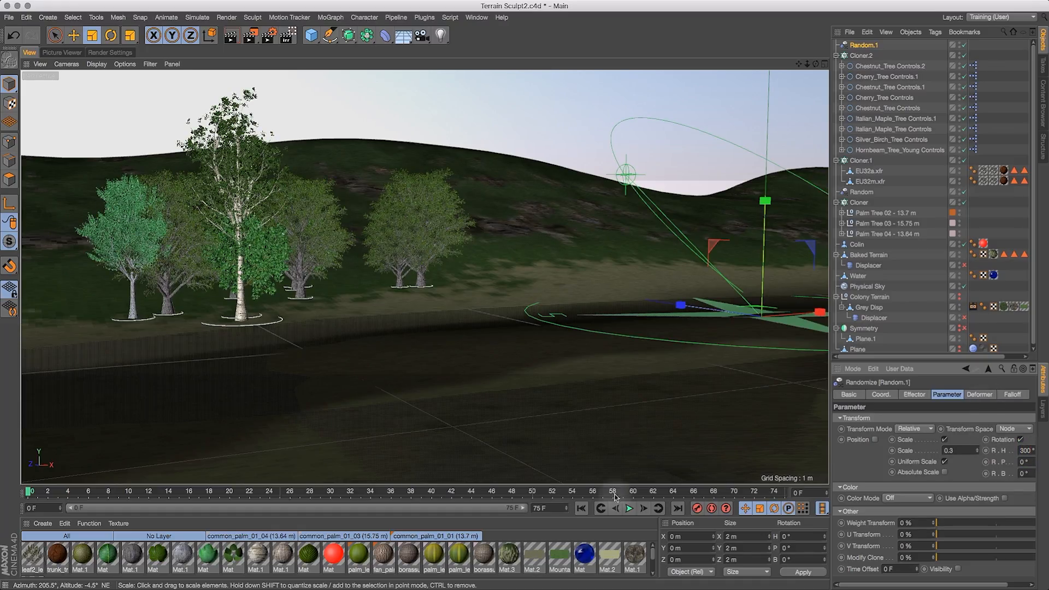
- Set the Random effector's heading rotation to 330°
{"action": "left_click_drag", "start_coordinate": [829, 459], "coordinate": [727, 459]}
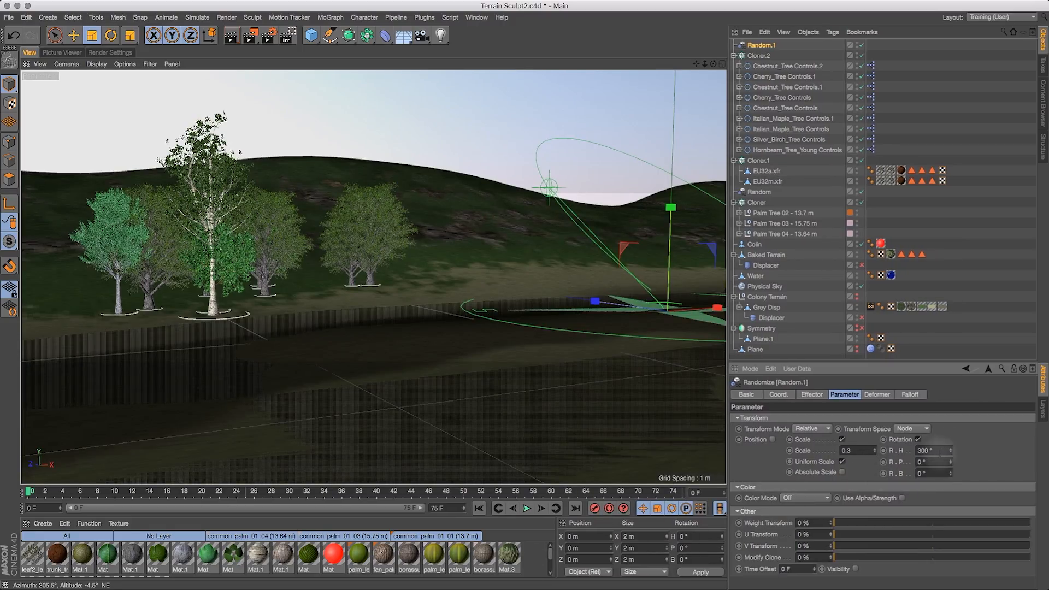
{"action": "double_click", "coordinate": [932, 451]}
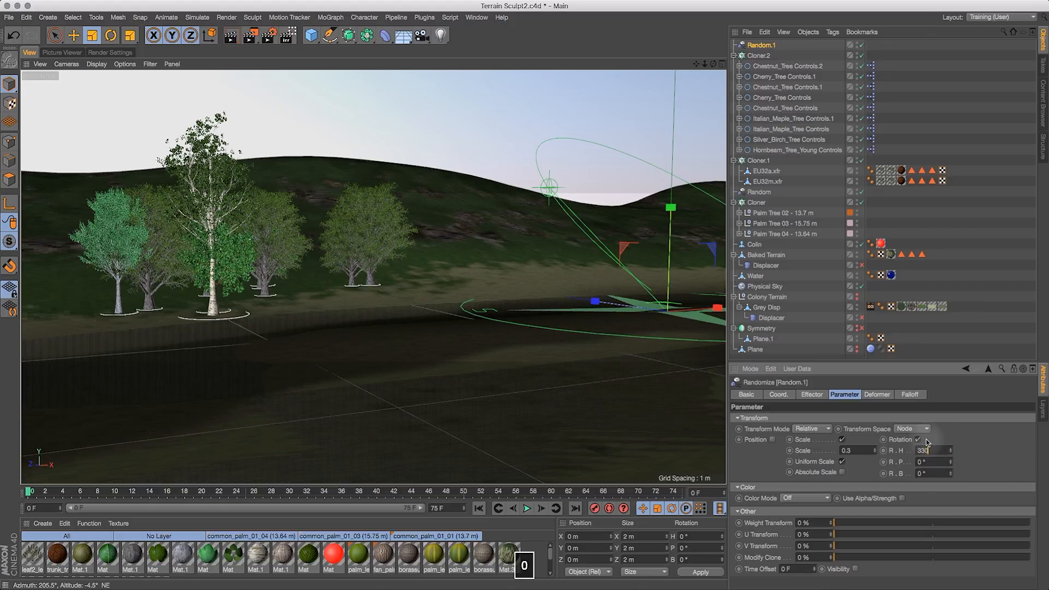
{"action": "key", "text": "Return"}
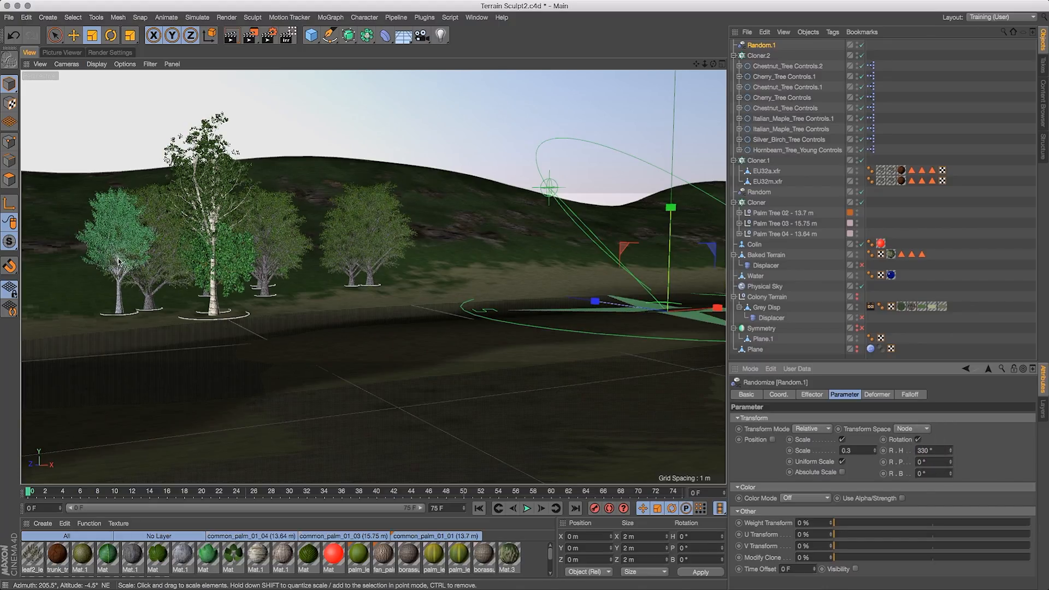
- Pick Baked Terrain's General Trees selection tag, switch to Live Selection and add polygons on the far hillside to the selection
{"action": "left_click_drag", "start_coordinate": [713, 64], "coordinate": [590, 68]}
{"action": "left_click_drag", "start_coordinate": [705, 64], "coordinate": [615, 143]}
{"action": "left_click_drag", "start_coordinate": [713, 64], "coordinate": [688, 80]}
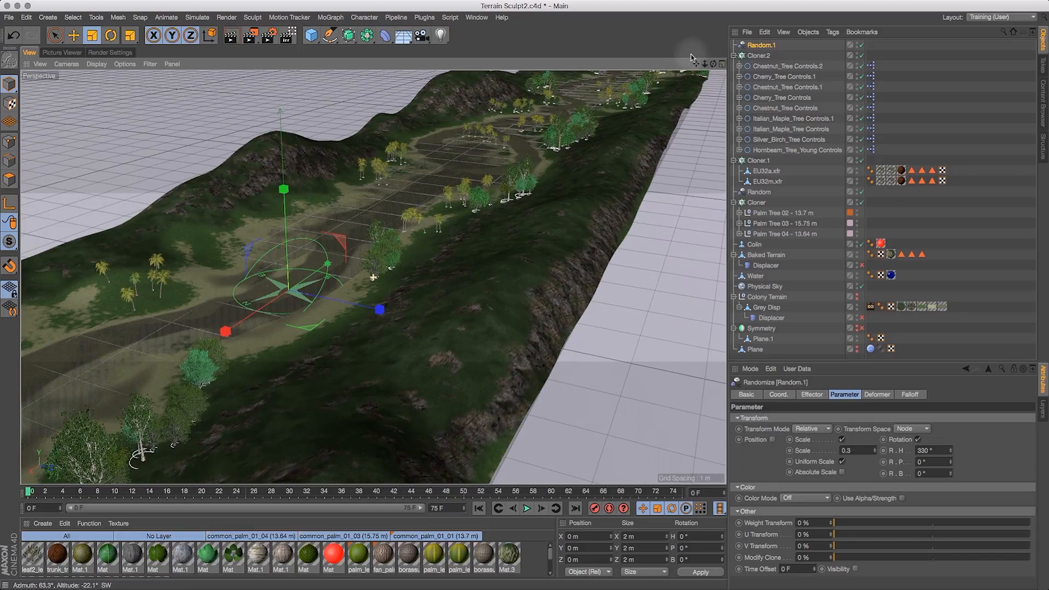
{"action": "left_click_drag", "start_coordinate": [739, 50], "coordinate": [808, 17]}
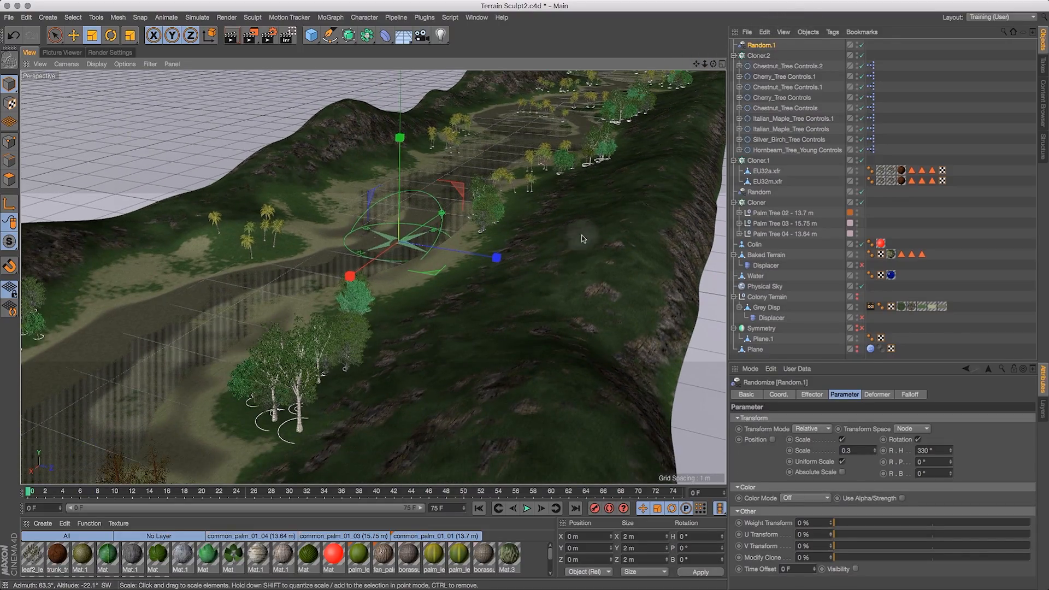
{"action": "left_click_drag", "start_coordinate": [708, 64], "coordinate": [766, 68]}
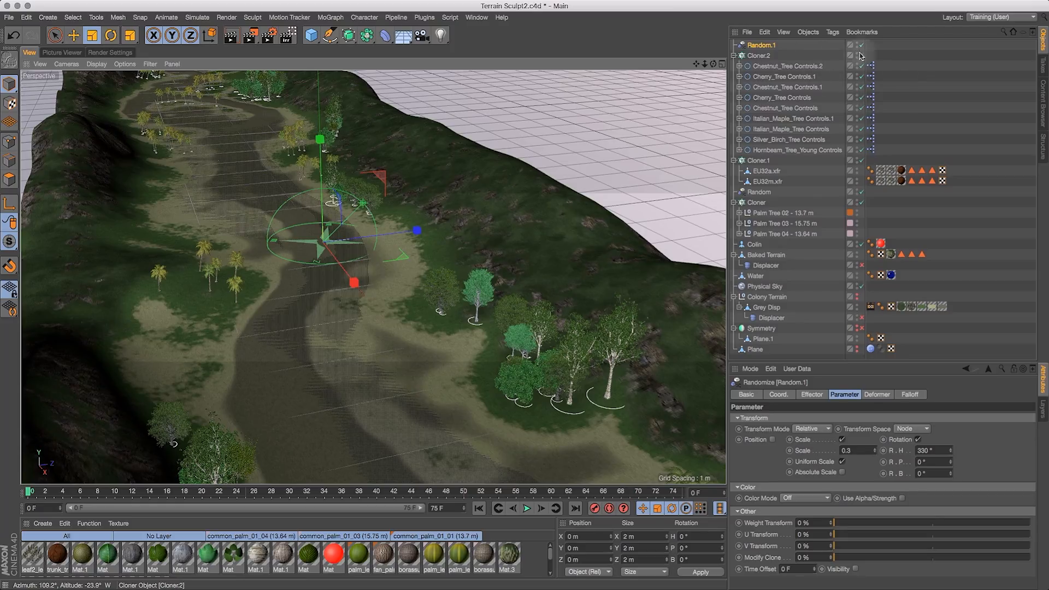
{"action": "left_click", "coordinate": [758, 56]}
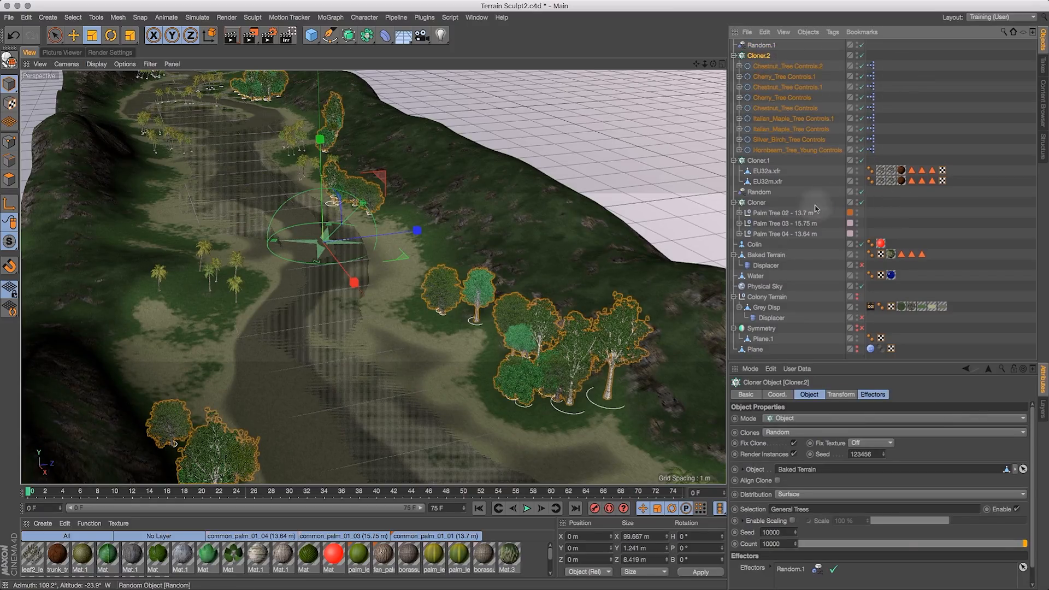
{"action": "left_click", "coordinate": [779, 255]}
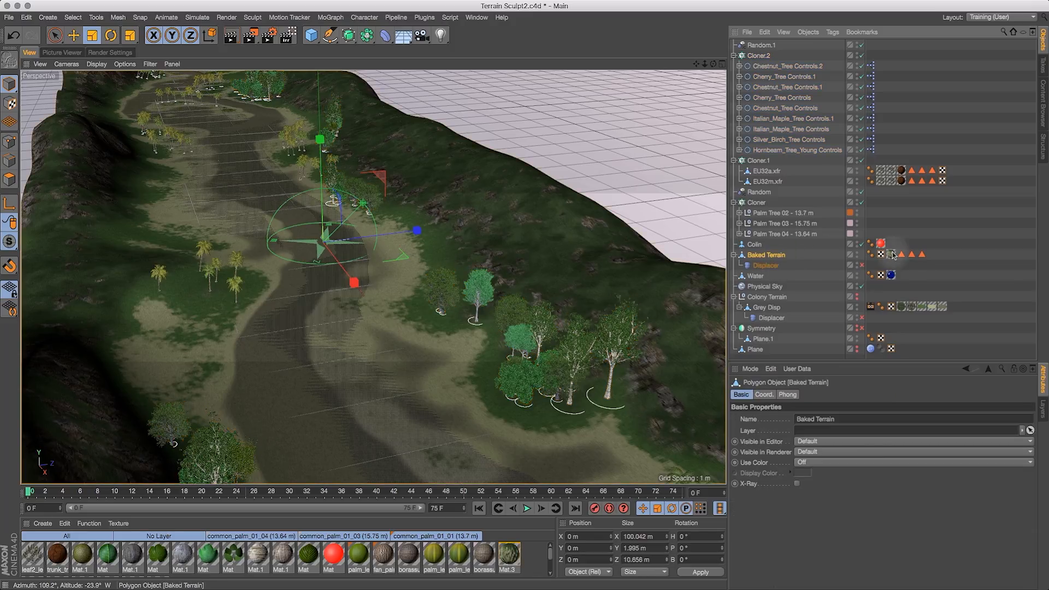
{"action": "left_click", "coordinate": [922, 254]}
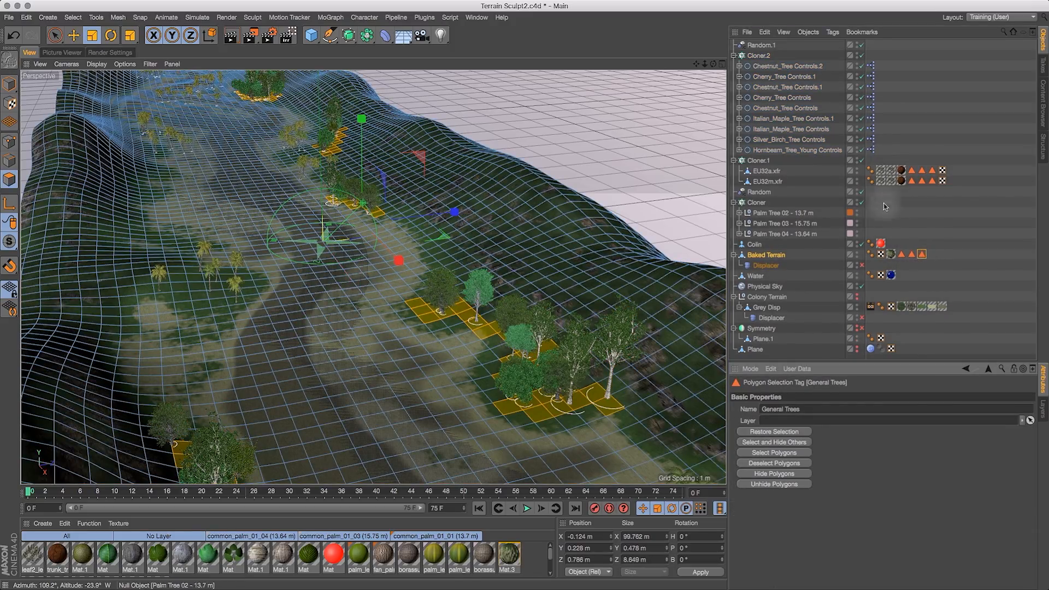
{"action": "left_click", "coordinate": [54, 37]}
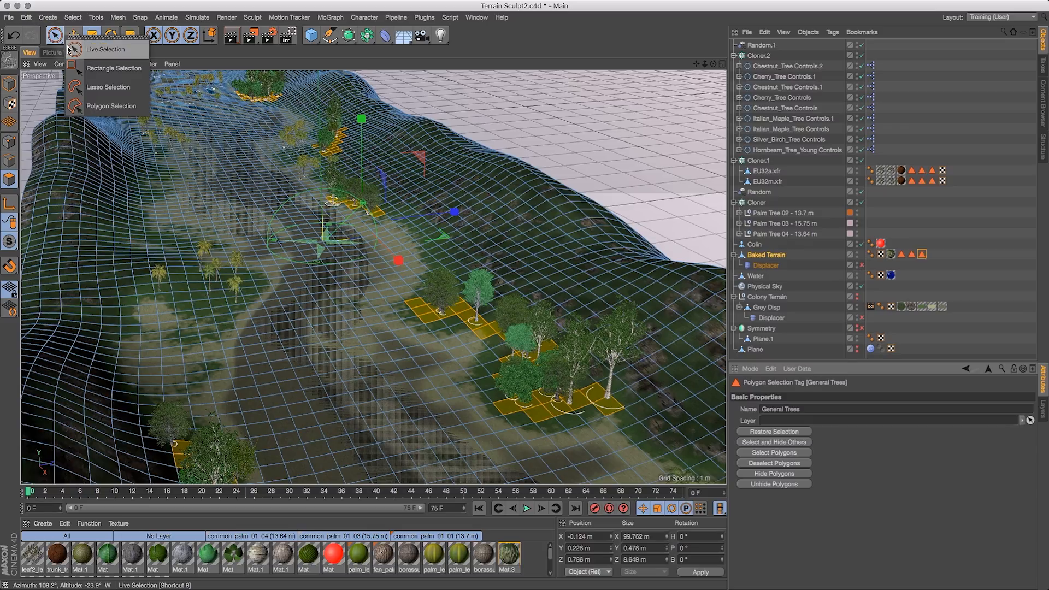
{"action": "left_click", "coordinate": [82, 46]}
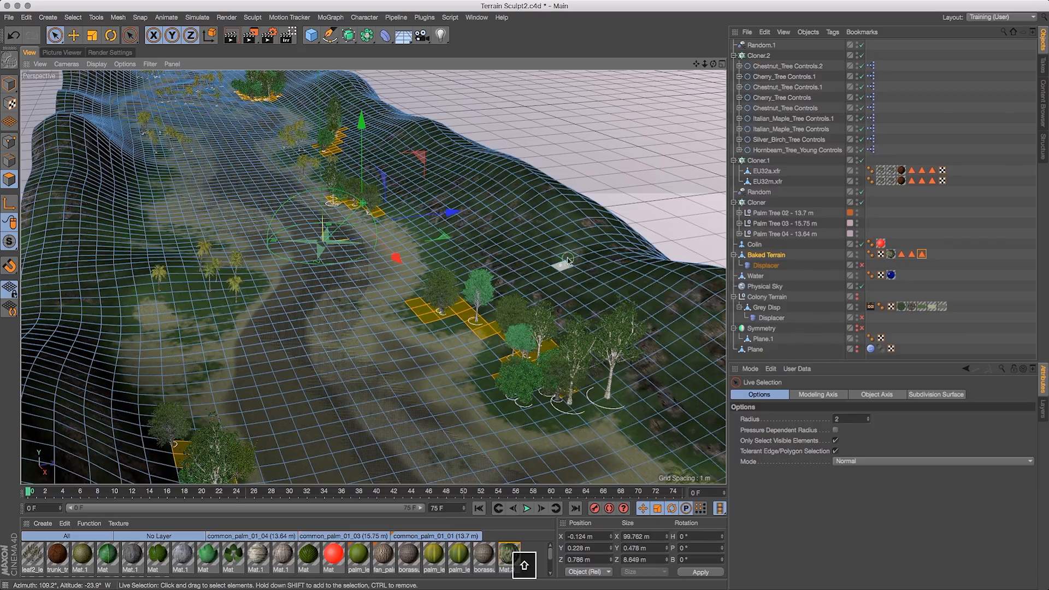
{"action": "left_click_drag", "start_coordinate": [575, 236], "coordinate": [578, 220], "text": "shift"}
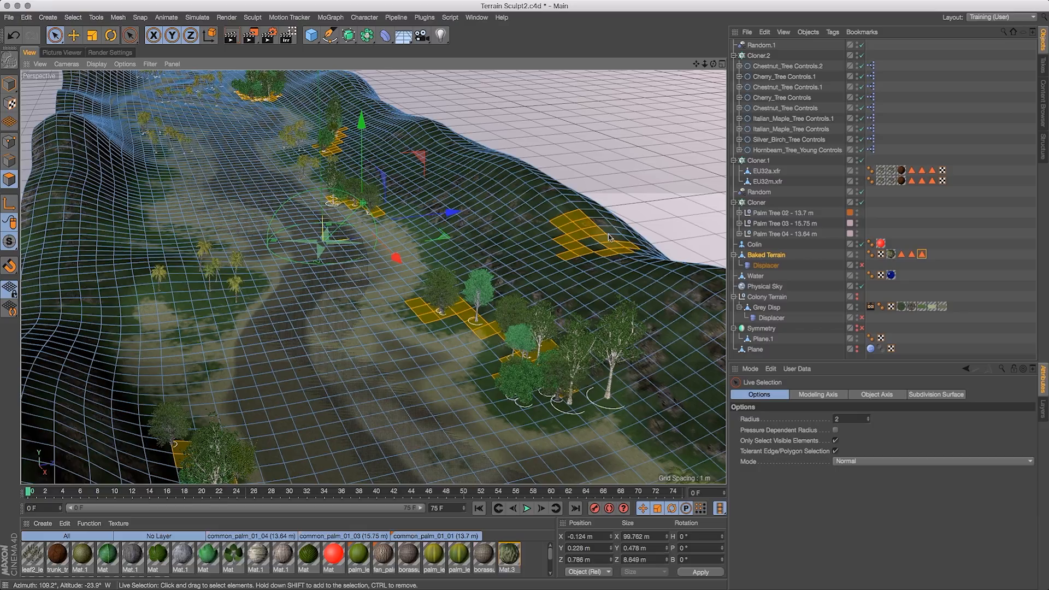
{"action": "left_click_drag", "start_coordinate": [630, 247], "coordinate": [552, 282], "text": "shift"}
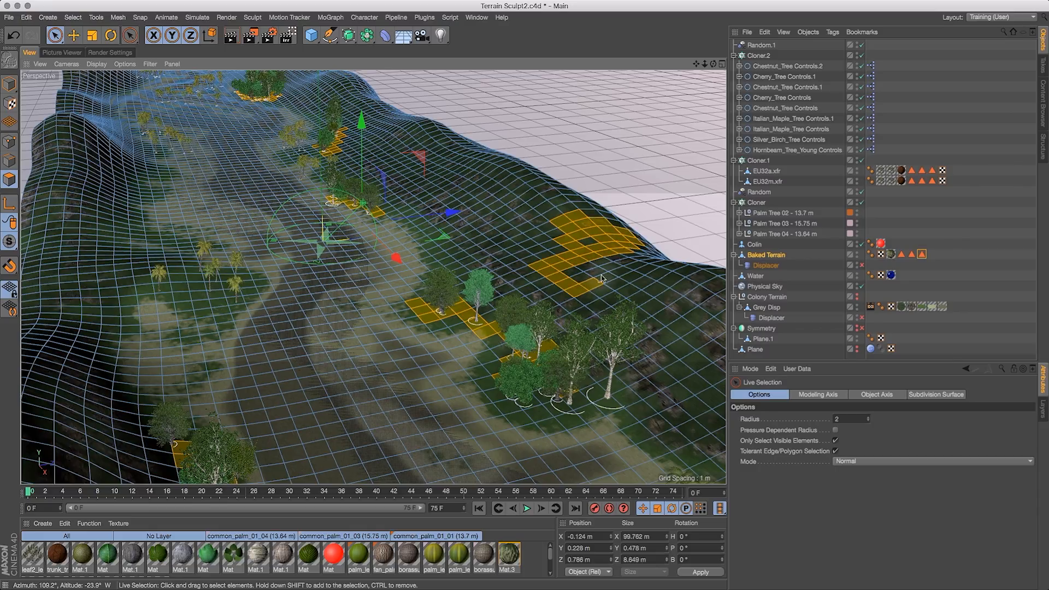
{"action": "left_click_drag", "start_coordinate": [663, 271], "coordinate": [683, 278], "text": "shift"}
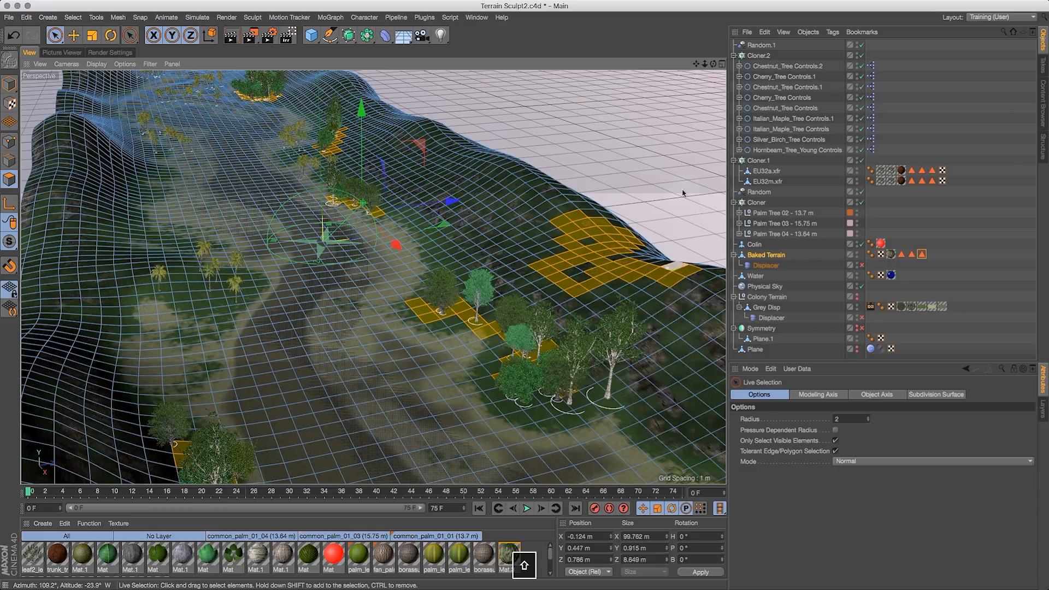
- Add more polygon patches on the hillsides along the length of the terrain to the selection
{"action": "left_click_drag", "start_coordinate": [705, 66], "coordinate": [580, 48]}
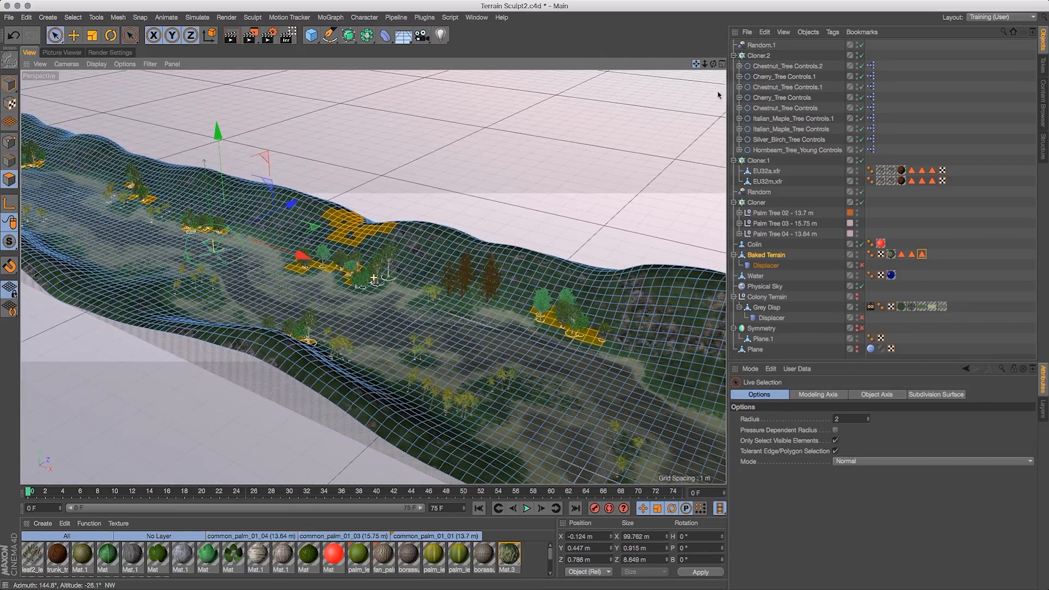
{"action": "left_click_drag", "start_coordinate": [713, 65], "coordinate": [487, 35]}
{"action": "left_click_drag", "start_coordinate": [713, 64], "coordinate": [533, 255]}
{"action": "left_click", "coordinate": [455, 295], "text": "shift"}
{"action": "mouse_move", "coordinate": [695, 64]}
{"action": "left_mouse_down"}
{"action": "mouse_move", "coordinate": [601, 52]}
{"action": "mouse_move", "coordinate": [704, 47]}
{"action": "left_mouse_up"}
{"action": "mouse_move", "coordinate": [520, 271]}
{"action": "left_mouse_down", "text": "shift"}
{"action": "mouse_move", "coordinate": [503, 266]}
{"action": "mouse_move", "coordinate": [541, 267]}
{"action": "mouse_move", "coordinate": [377, 246]}
{"action": "mouse_move", "coordinate": [323, 214]}
{"action": "left_mouse_up", "text": "shift"}
{"action": "left_click_drag", "start_coordinate": [466, 377], "coordinate": [506, 425], "text": "shift"}
{"action": "left_click_drag", "start_coordinate": [712, 64], "coordinate": [630, 58]}
{"action": "left_click_drag", "start_coordinate": [187, 321], "coordinate": [180, 278], "text": "shift"}
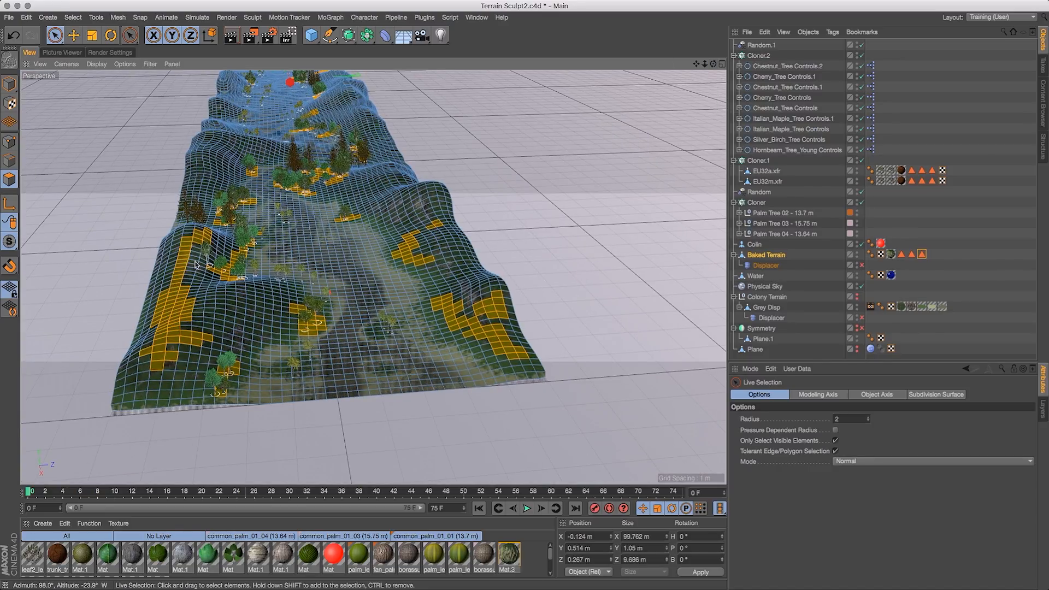
- Select Baked Terrain again and paint additional polygon areas on the upper slopes into the selection
{"action": "left_click_drag", "start_coordinate": [712, 64], "coordinate": [601, 58]}
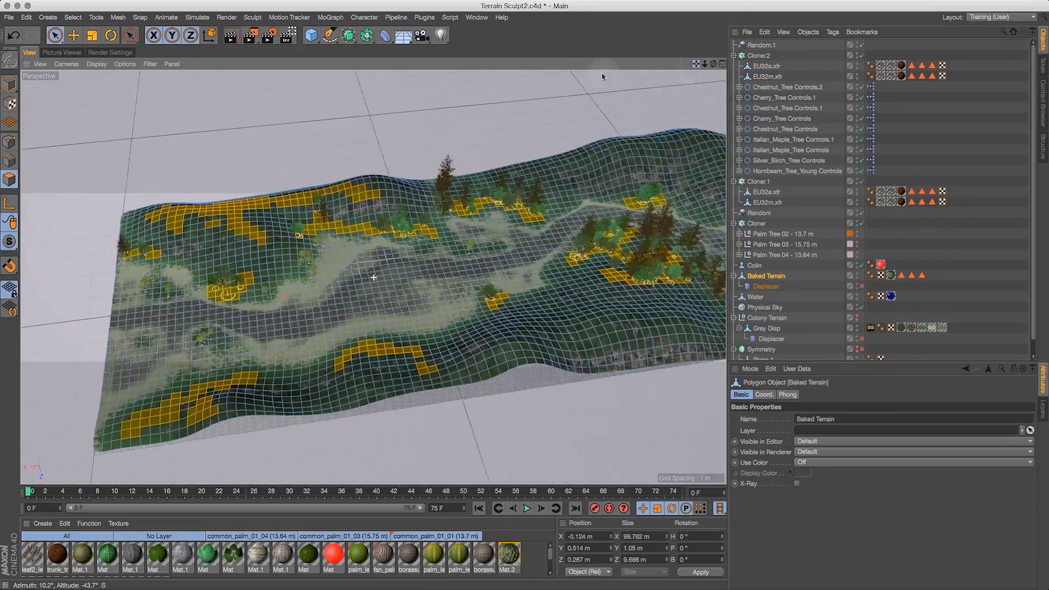
{"action": "left_click_drag", "start_coordinate": [602, 73], "coordinate": [525, 80]}
{"action": "mouse_move", "coordinate": [705, 64]}
{"action": "left_mouse_down"}
{"action": "mouse_move", "coordinate": [804, 198]}
{"action": "mouse_move", "coordinate": [601, 84]}
{"action": "left_mouse_up"}
{"action": "left_click", "coordinate": [437, 154]}
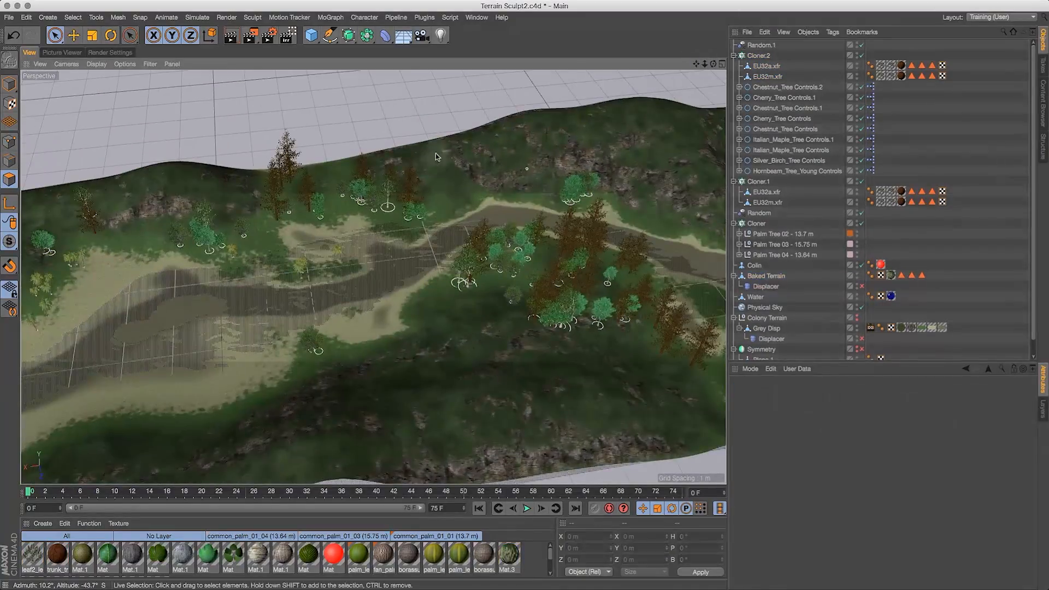
{"action": "left_click", "coordinate": [759, 278]}
{"action": "left_click_drag", "start_coordinate": [429, 160], "coordinate": [412, 159], "text": "shift"}
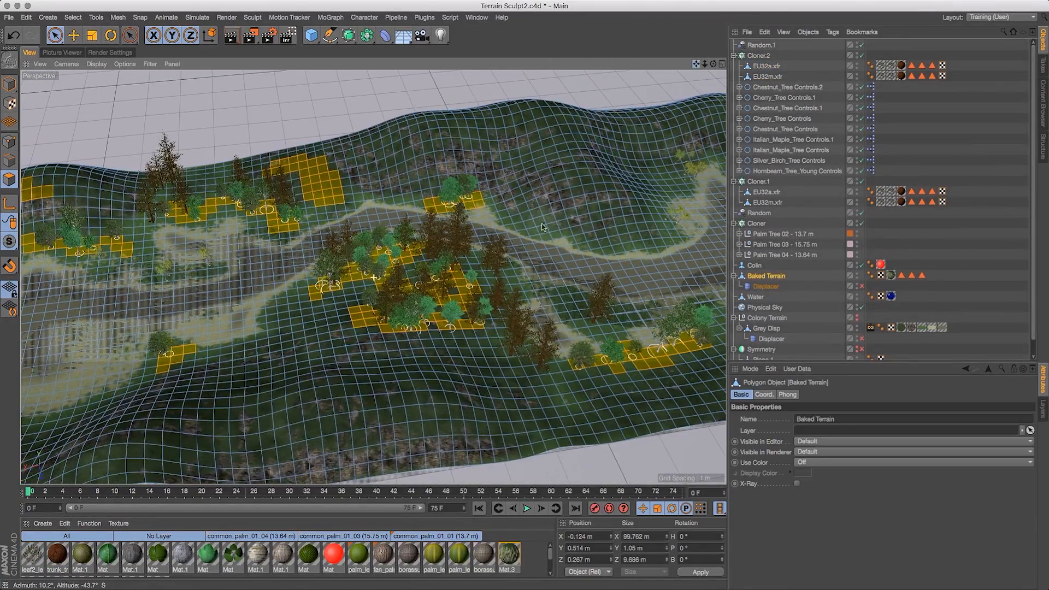
{"action": "left_click_drag", "start_coordinate": [563, 224], "coordinate": [519, 212], "text": "shift"}
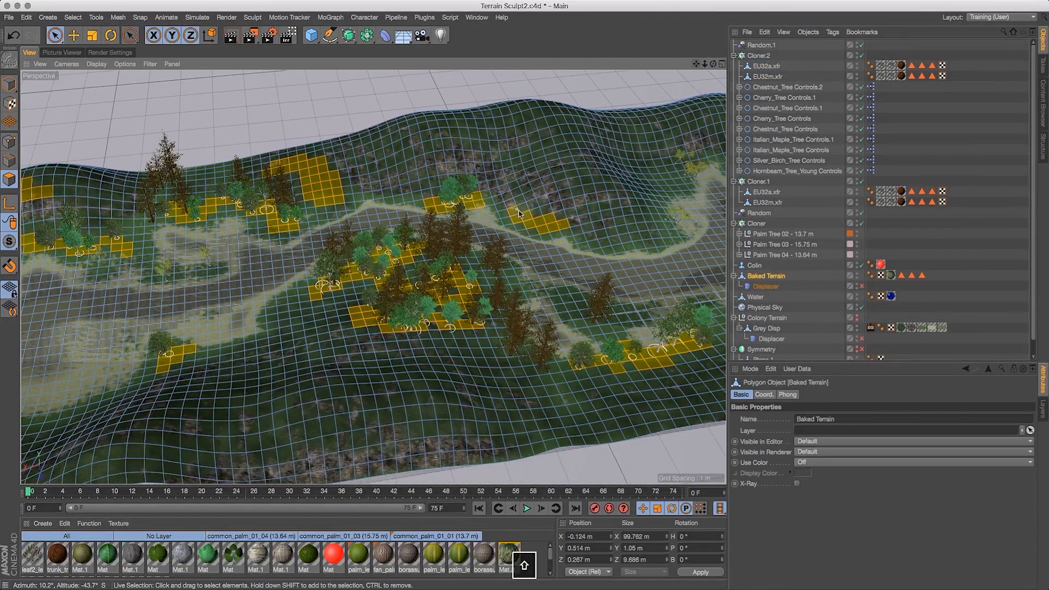
{"action": "left_click_drag", "start_coordinate": [637, 164], "coordinate": [590, 178], "text": "shift"}
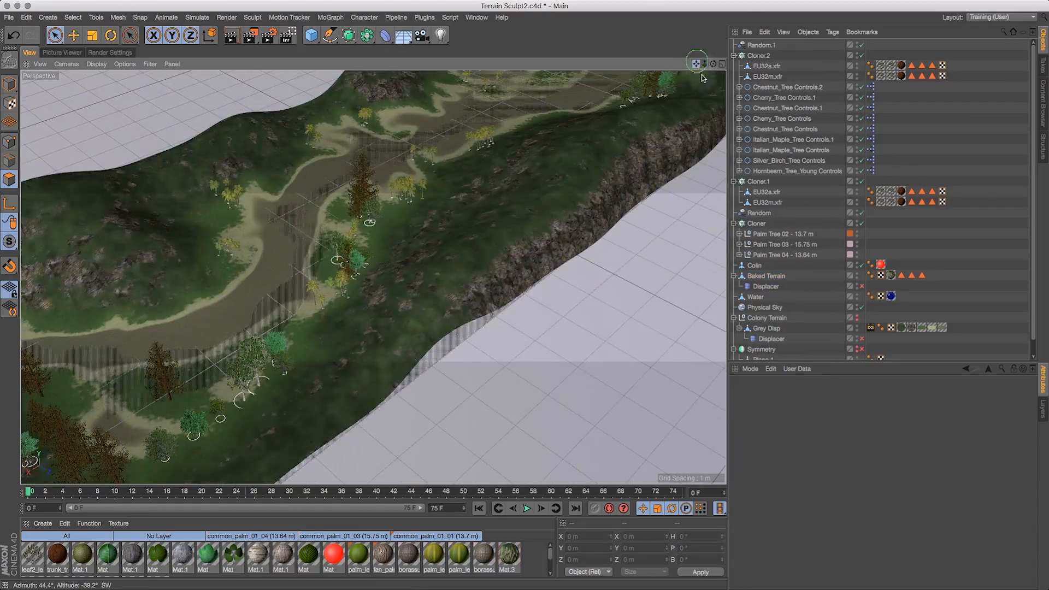
{"action": "left_click_drag", "start_coordinate": [743, 118], "coordinate": [758, 126], "text": "alt"}
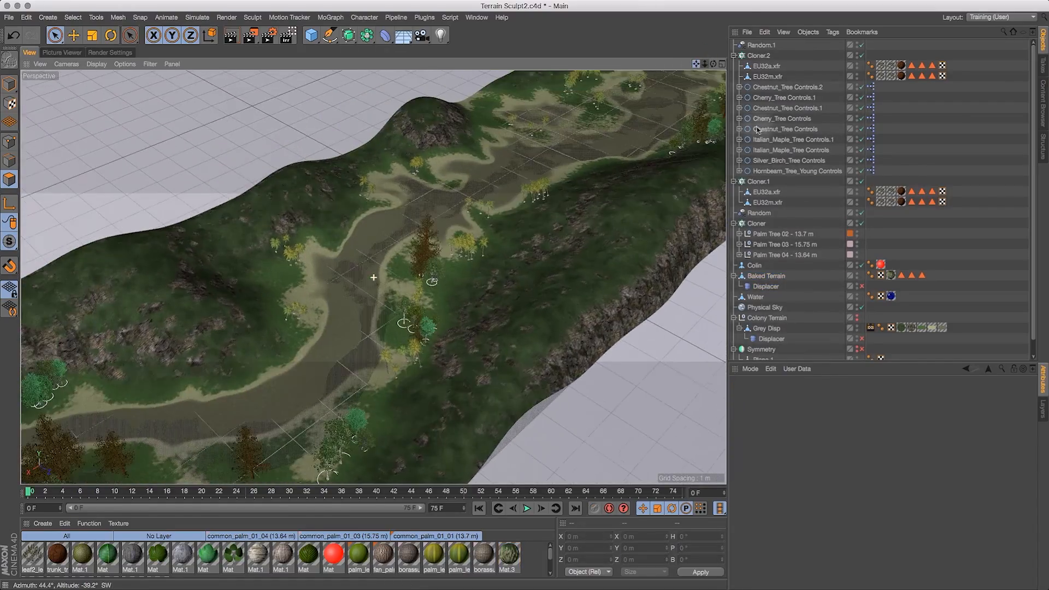
- Add polygon blocks on the near slopes of the valley to the terrain selection
{"action": "left_click_drag", "start_coordinate": [713, 65], "coordinate": [740, 68]}
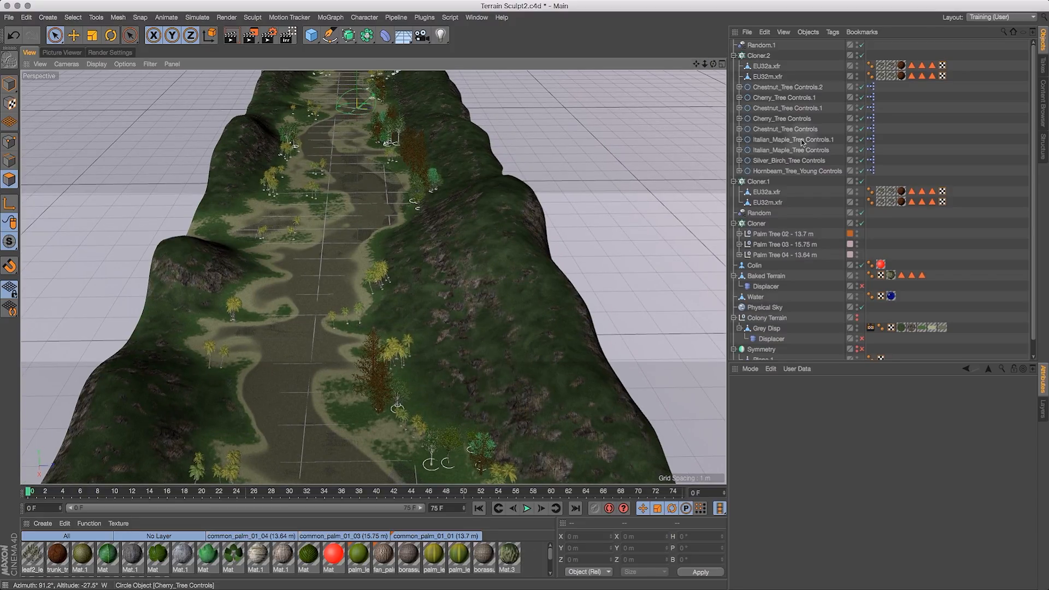
{"action": "left_click", "coordinate": [776, 277]}
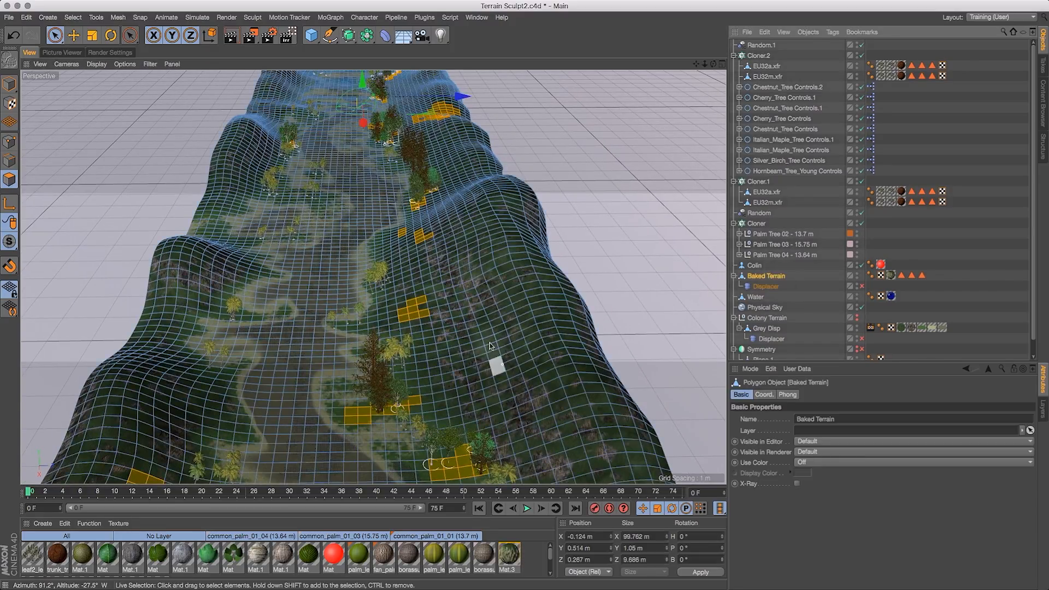
{"action": "left_click_drag", "start_coordinate": [496, 333], "coordinate": [484, 342], "text": "shift"}
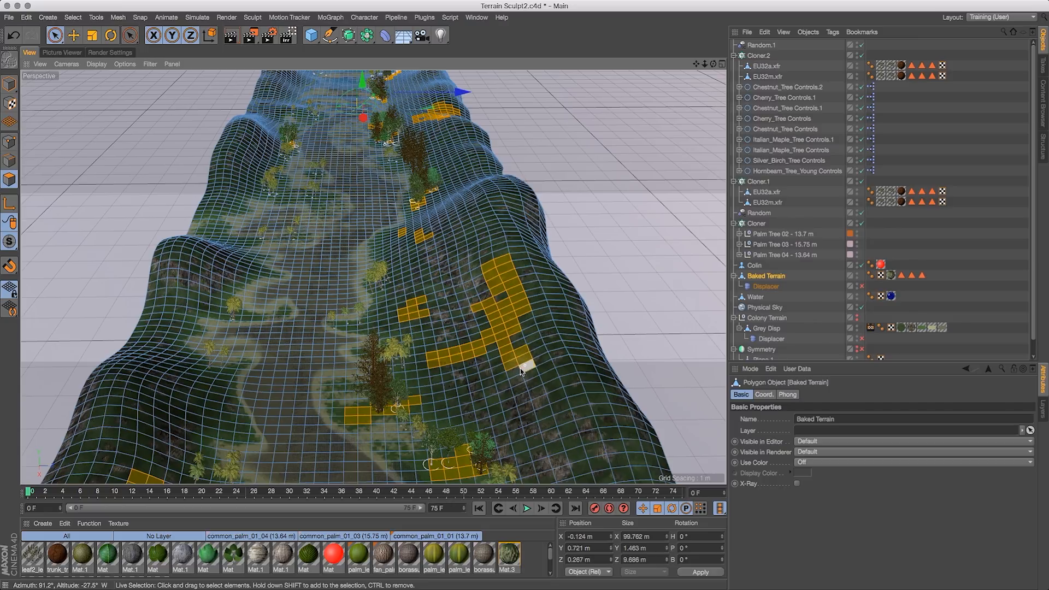
{"action": "left_click", "coordinate": [490, 265], "text": "super"}
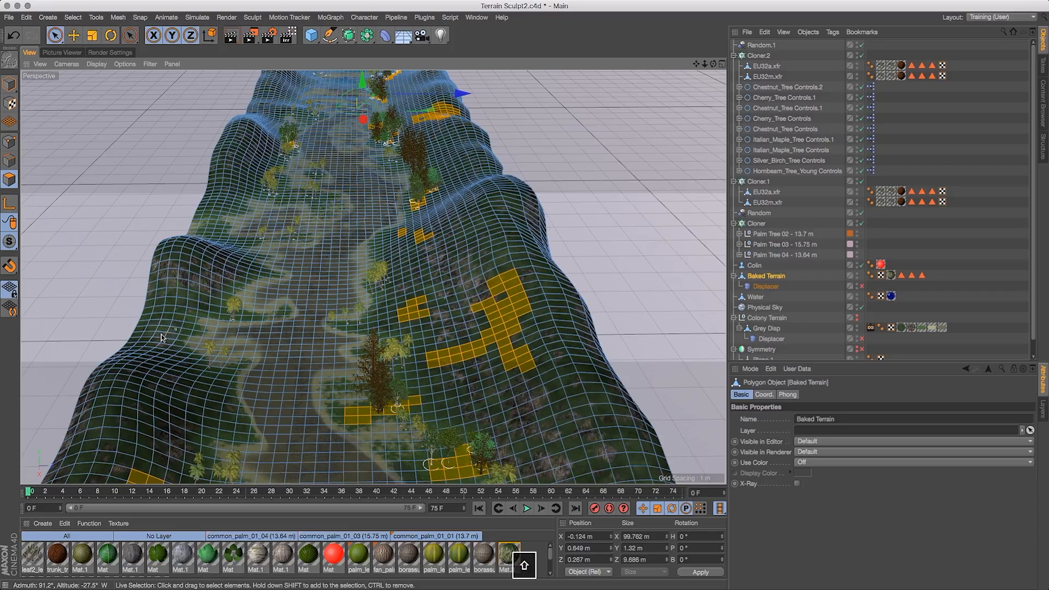
{"action": "left_click_drag", "start_coordinate": [157, 315], "coordinate": [145, 321], "text": "shift"}
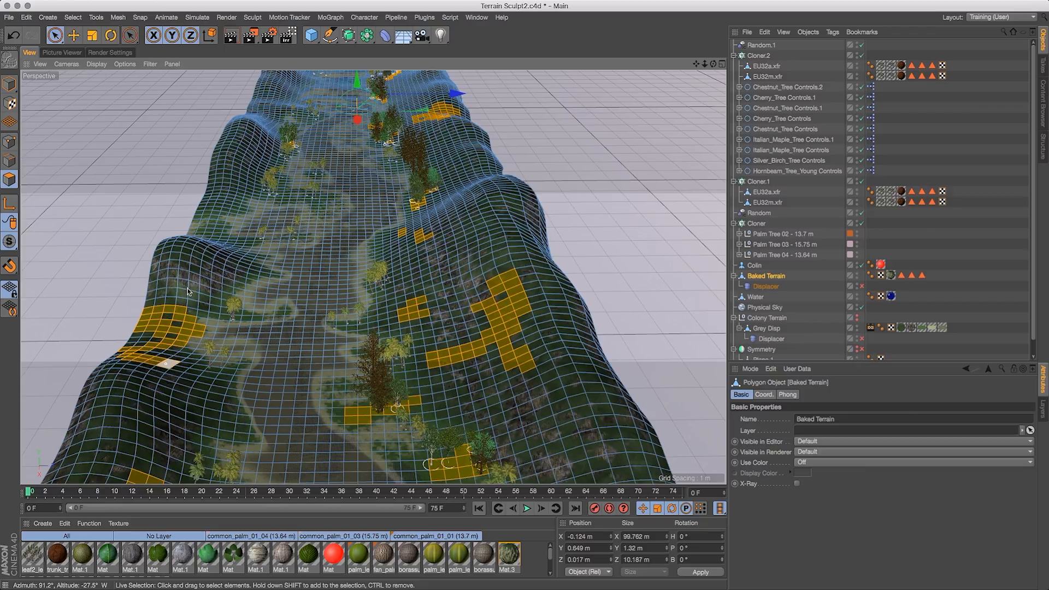
{"action": "left_click_drag", "start_coordinate": [193, 293], "coordinate": [412, 174], "text": "alt"}
{"action": "left_click_drag", "start_coordinate": [308, 185], "coordinate": [553, 185], "text": "alt"}
{"action": "left_click_drag", "start_coordinate": [569, 245], "coordinate": [428, 329], "text": "alt"}
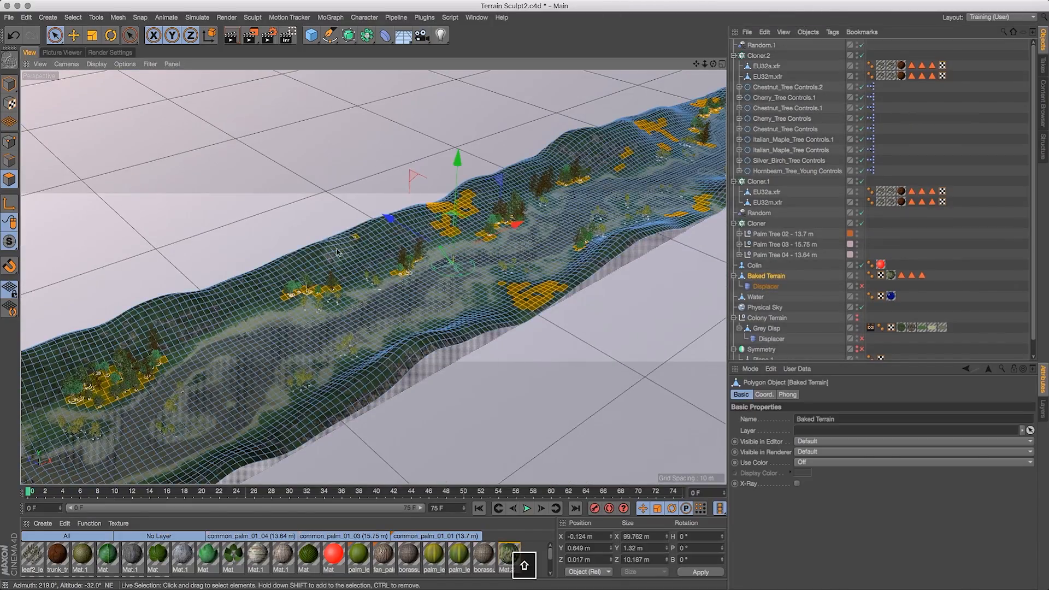
{"action": "left_click_drag", "start_coordinate": [337, 252], "coordinate": [383, 226], "text": "shift"}
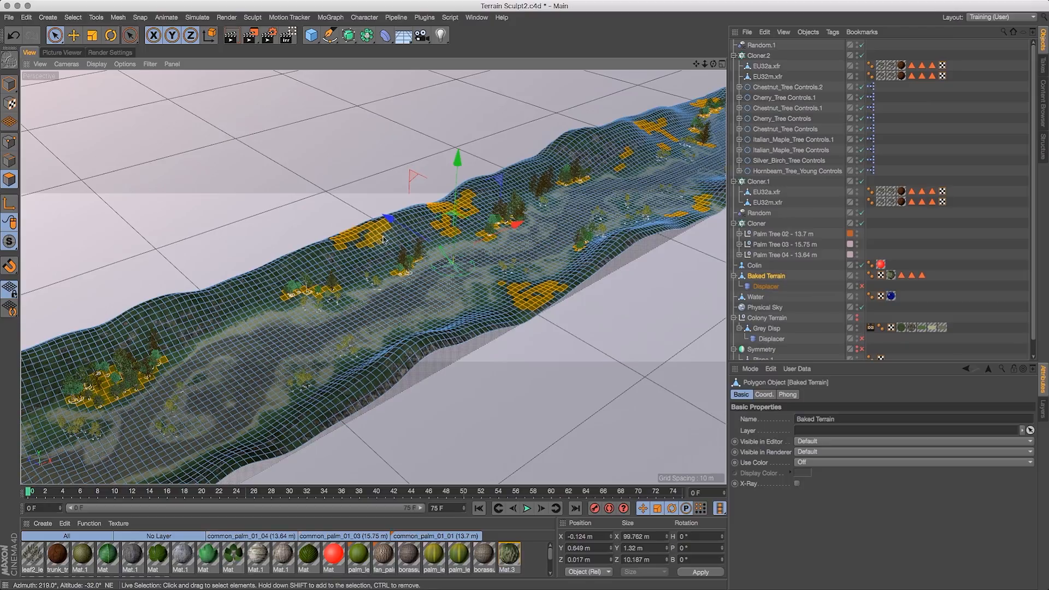
- Extend the selection with polygons along the riverbank slopes of Baked Terrain
{"action": "left_click_drag", "start_coordinate": [223, 319], "coordinate": [170, 341], "text": "shift"}
{"action": "left_click_drag", "start_coordinate": [705, 64], "coordinate": [769, 59]}
{"action": "left_click", "coordinate": [786, 68]}
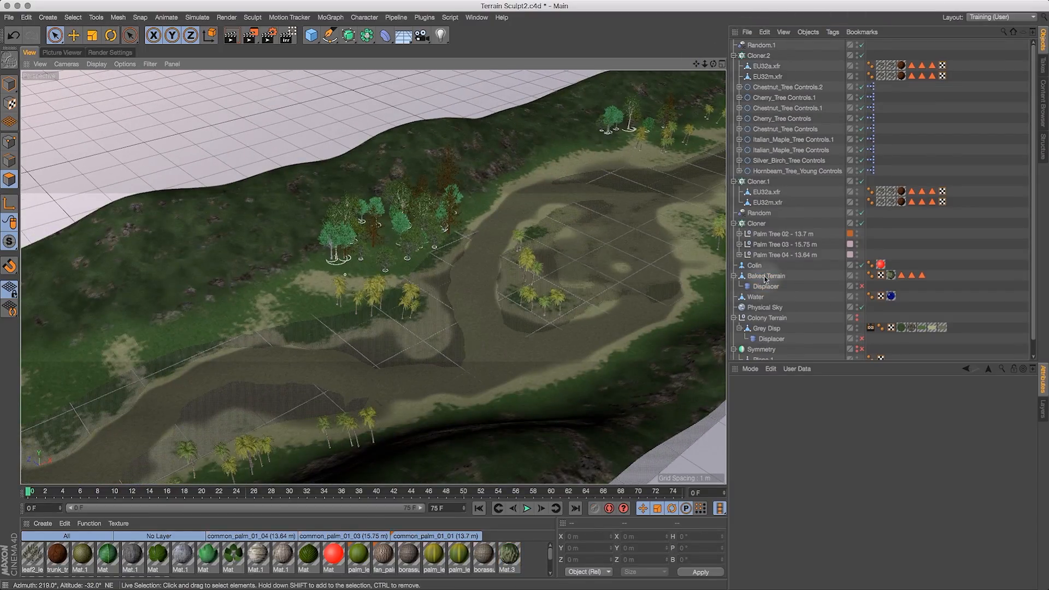
{"action": "left_click", "coordinate": [766, 276]}
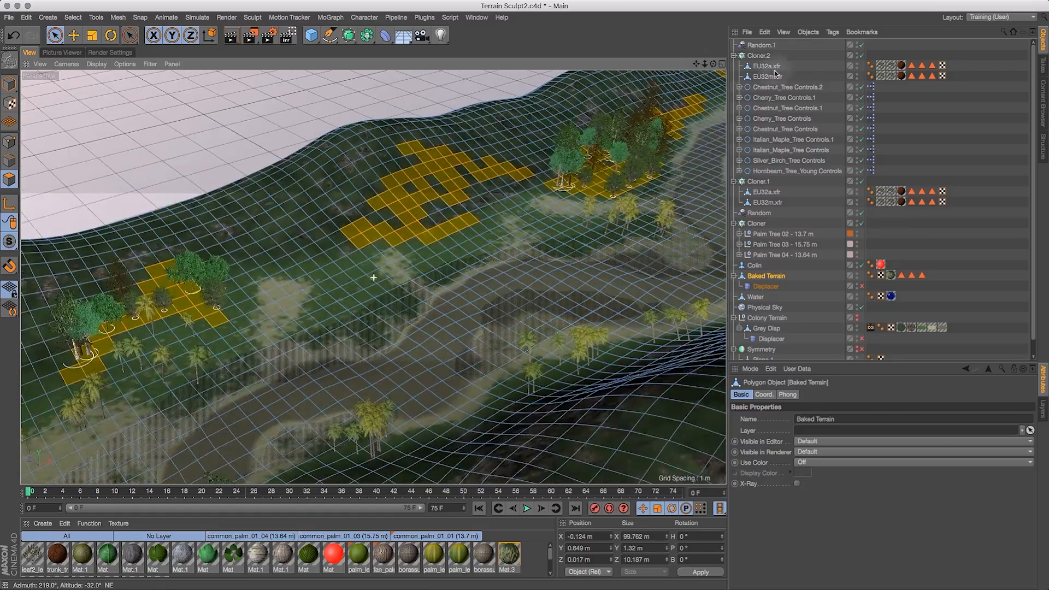
{"action": "left_click_drag", "start_coordinate": [775, 74], "coordinate": [809, 65]}
{"action": "mouse_move", "coordinate": [569, 307]}
{"action": "left_mouse_down", "text": "shift"}
{"action": "mouse_move", "coordinate": [546, 273]}
{"action": "mouse_move", "coordinate": [586, 320]}
{"action": "left_mouse_up", "text": "shift"}
{"action": "left_click_drag", "start_coordinate": [713, 64], "coordinate": [481, 54]}
{"action": "left_click_drag", "start_coordinate": [711, 309], "coordinate": [664, 317], "text": "shift"}
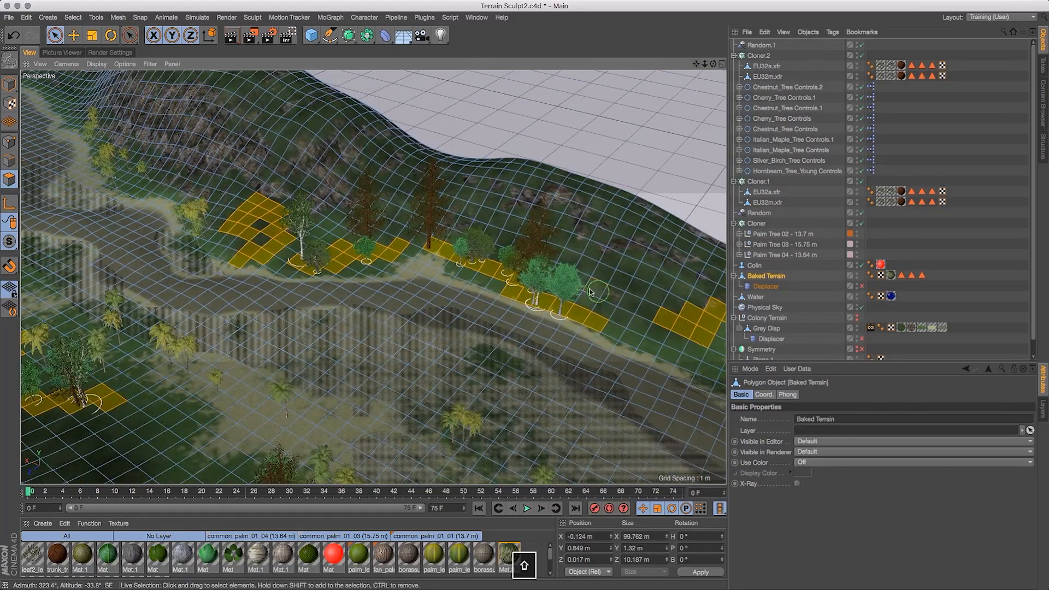
{"action": "left_click", "coordinate": [597, 292], "text": "shift"}
{"action": "left_click_drag", "start_coordinate": [517, 297], "coordinate": [597, 322], "text": "ctrl"}
- Paint further polygon patches on the remaining hillsides into the selection
{"action": "left_click_drag", "start_coordinate": [705, 64], "coordinate": [618, 64]}
{"action": "mouse_move", "coordinate": [696, 64]}
{"action": "left_mouse_down"}
{"action": "mouse_move", "coordinate": [533, 22]}
{"action": "mouse_move", "coordinate": [868, 69]}
{"action": "left_mouse_up"}
{"action": "mouse_move", "coordinate": [656, 210]}
{"action": "left_mouse_down", "text": "shift"}
{"action": "mouse_move", "coordinate": [588, 160]}
{"action": "mouse_move", "coordinate": [551, 165]}
{"action": "mouse_move", "coordinate": [535, 143]}
{"action": "left_mouse_up", "text": "shift"}
{"action": "left_click_drag", "start_coordinate": [696, 64], "coordinate": [760, 191]}
{"action": "left_click_drag", "start_coordinate": [534, 205], "coordinate": [554, 226], "text": "shift"}
{"action": "left_click_drag", "start_coordinate": [485, 180], "coordinate": [411, 238], "text": "alt"}
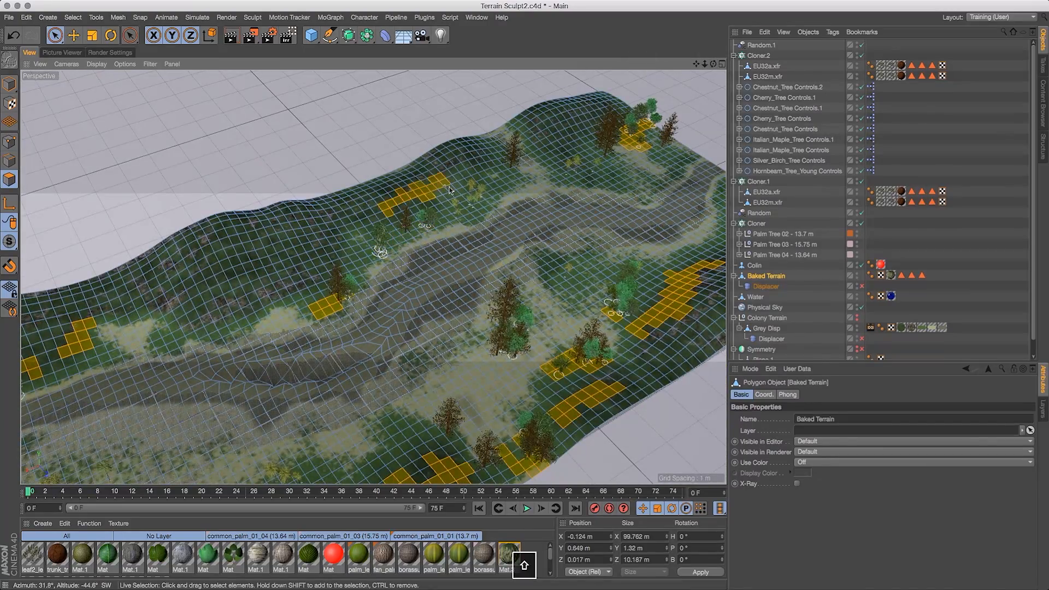
{"action": "left_click_drag", "start_coordinate": [449, 190], "coordinate": [453, 190], "text": "shift"}
{"action": "left_click_drag", "start_coordinate": [650, 157], "coordinate": [407, 276], "text": "alt"}
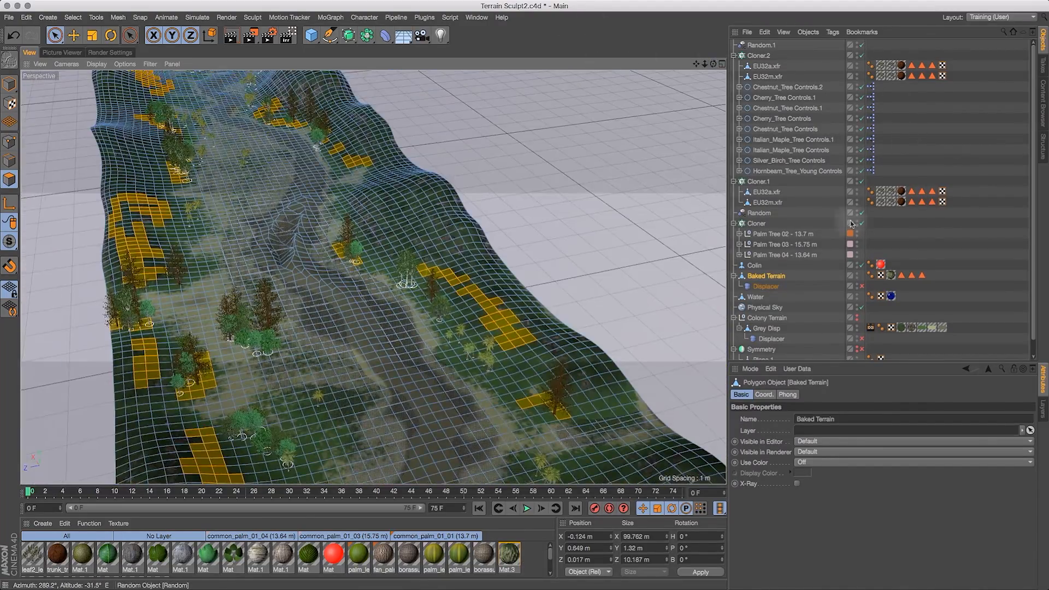
- Store the painted polygons in the General Trees selection tag with Set Selection
{"action": "left_click", "coordinate": [922, 275]}
{"action": "left_click", "coordinate": [792, 452]}
{"action": "left_click", "coordinate": [73, 18]}
{"action": "left_click", "coordinate": [99, 322]}
- Select the EU32a.xfr and EU32m.xfr trees under Cloner.2 and scale them slightly with the Scale tool
{"action": "left_click_drag", "start_coordinate": [714, 65], "coordinate": [712, 120]}
{"action": "left_click", "coordinate": [804, 201]}
{"action": "left_click_drag", "start_coordinate": [546, 230], "coordinate": [502, 64], "text": "alt"}
{"action": "left_click_drag", "start_coordinate": [705, 65], "coordinate": [802, 77]}
{"action": "left_click", "coordinate": [773, 67]}
{"action": "left_click", "coordinate": [773, 77], "text": "shift"}
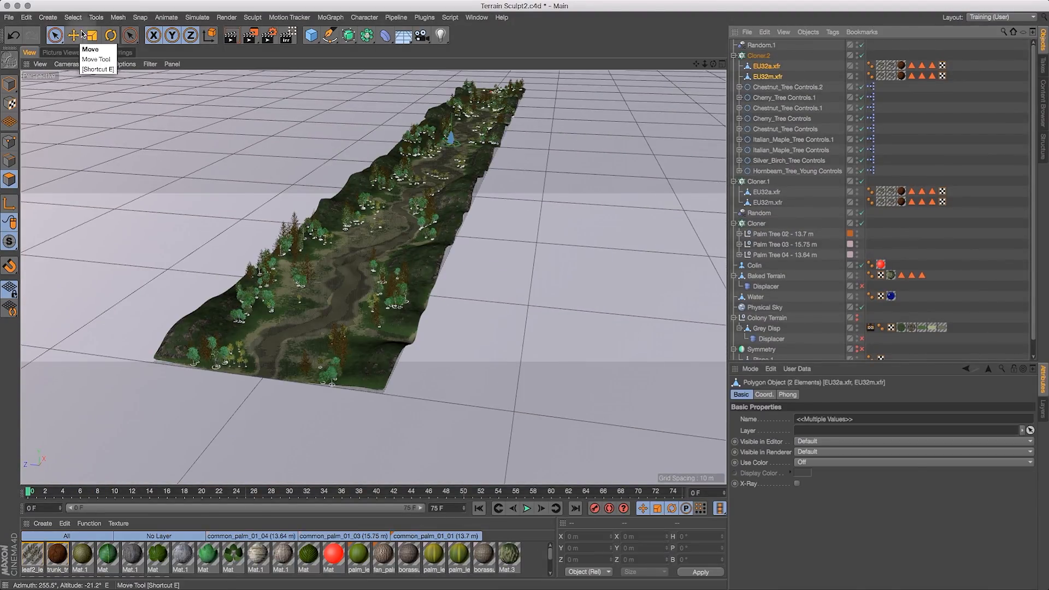
{"action": "left_click", "coordinate": [92, 36]}
{"action": "left_click_drag", "start_coordinate": [712, 64], "coordinate": [766, 42]}
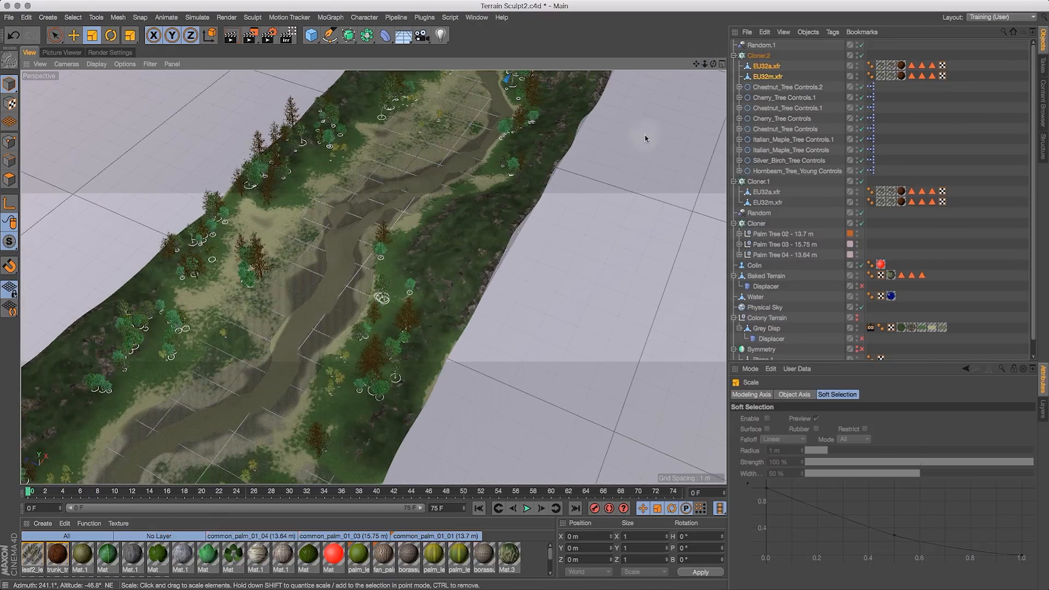
{"action": "left_click_drag", "start_coordinate": [713, 64], "coordinate": [709, 228]}
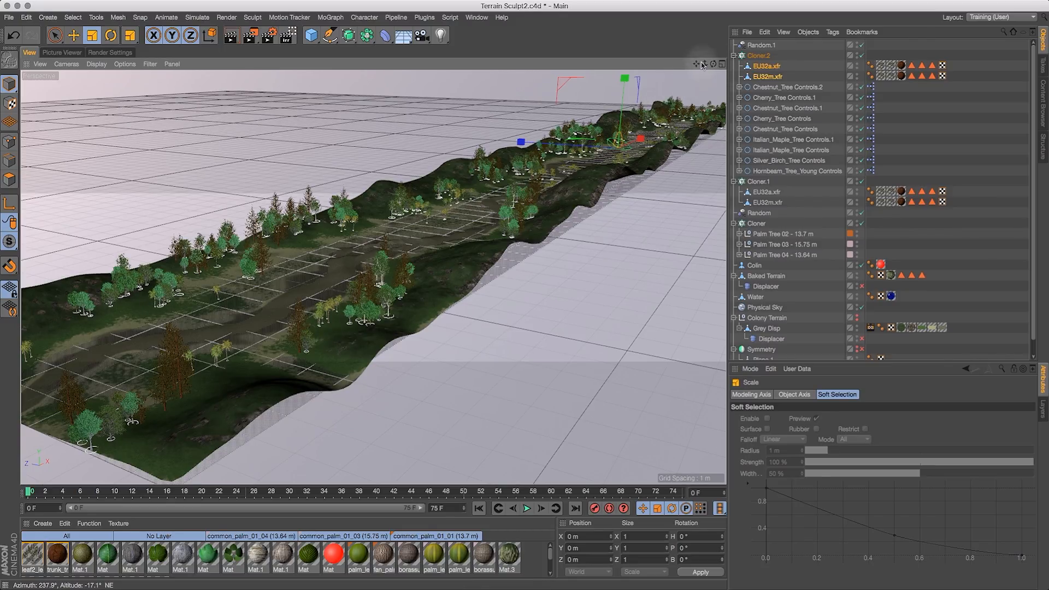
{"action": "left_click_drag", "start_coordinate": [809, 52], "coordinate": [924, 71]}
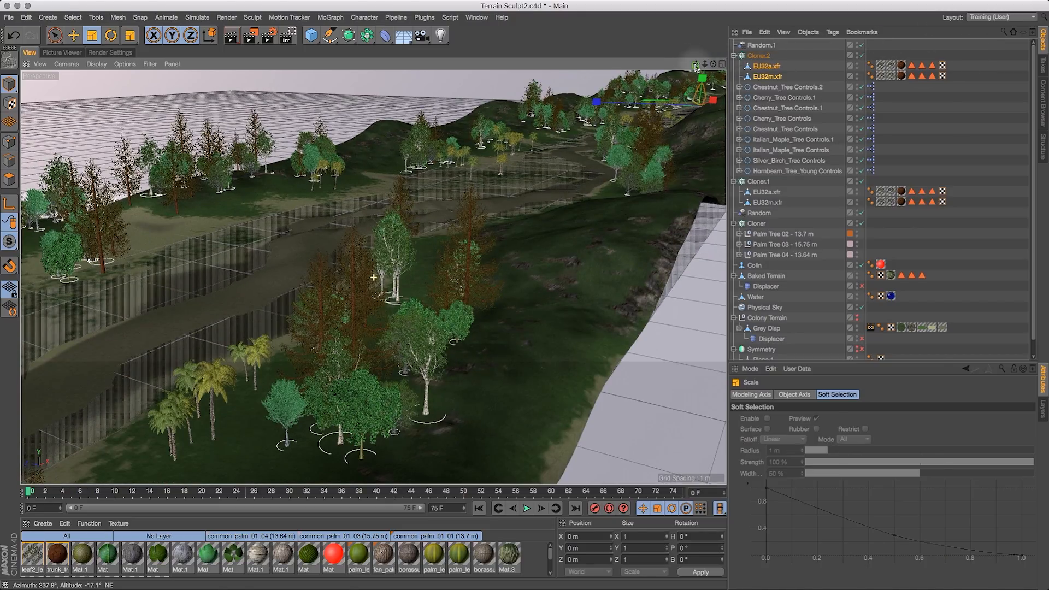
{"action": "left_click_drag", "start_coordinate": [674, 178], "coordinate": [672, 184]}
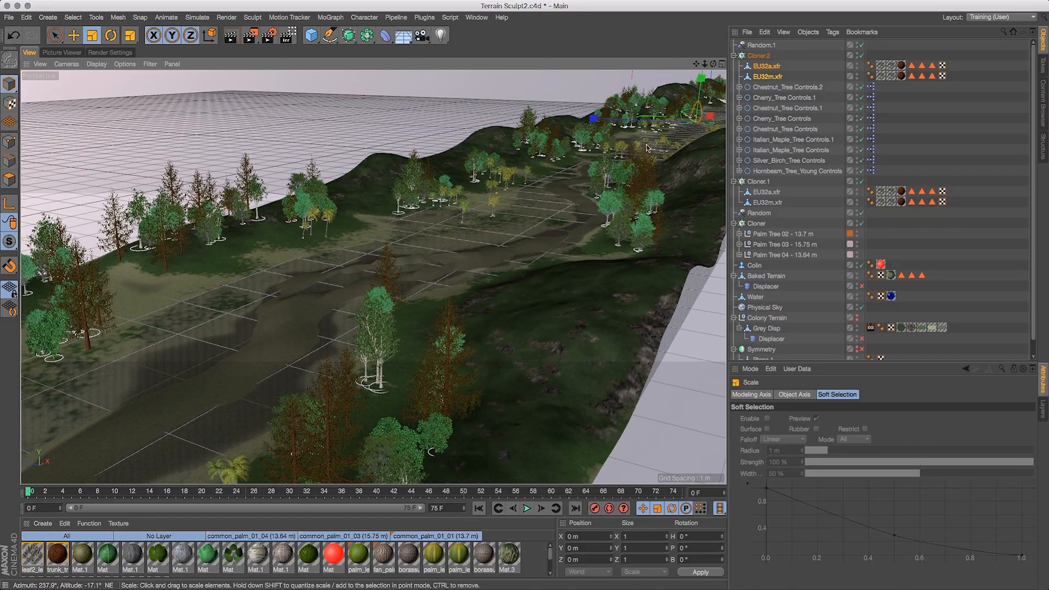
- Select the nine tree control objects and compare them with the Cherry_Tree Controls in Trees.c4d before returning
{"action": "left_click", "coordinate": [787, 87]}
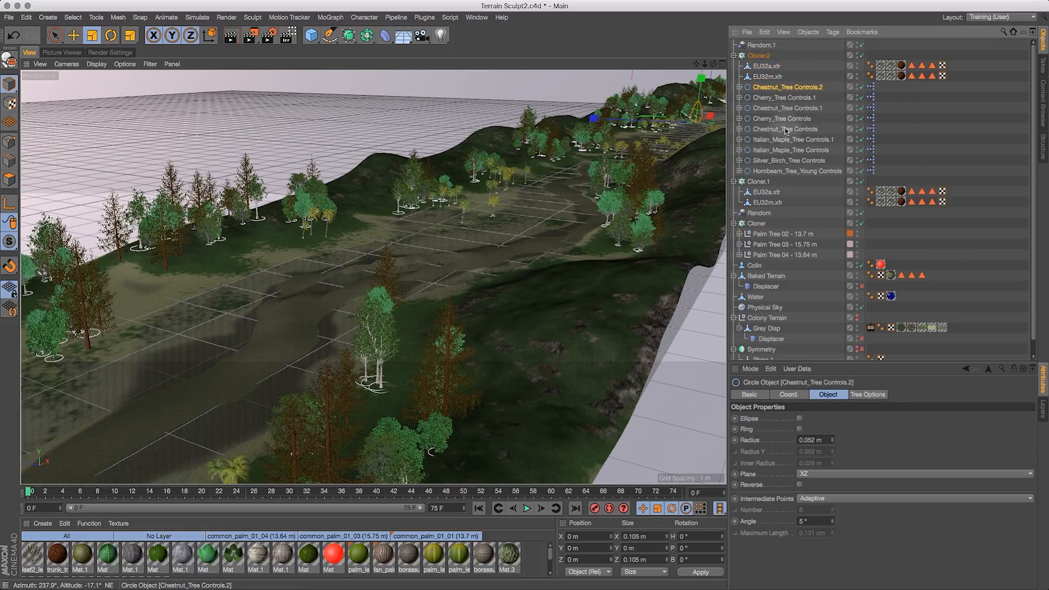
{"action": "left_click", "coordinate": [787, 171], "text": "shift"}
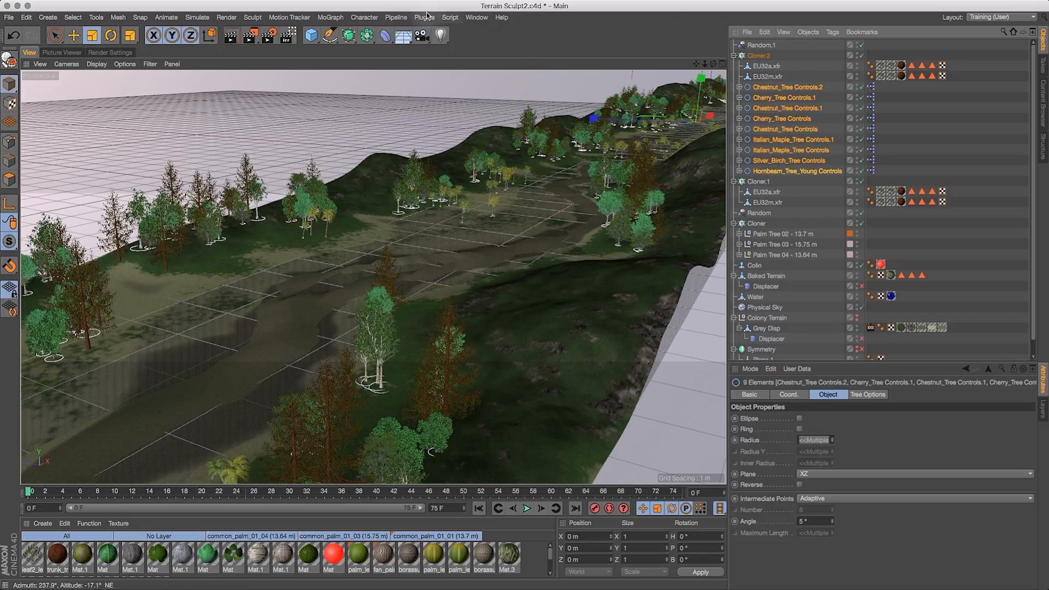
{"action": "left_click", "coordinate": [476, 17]}
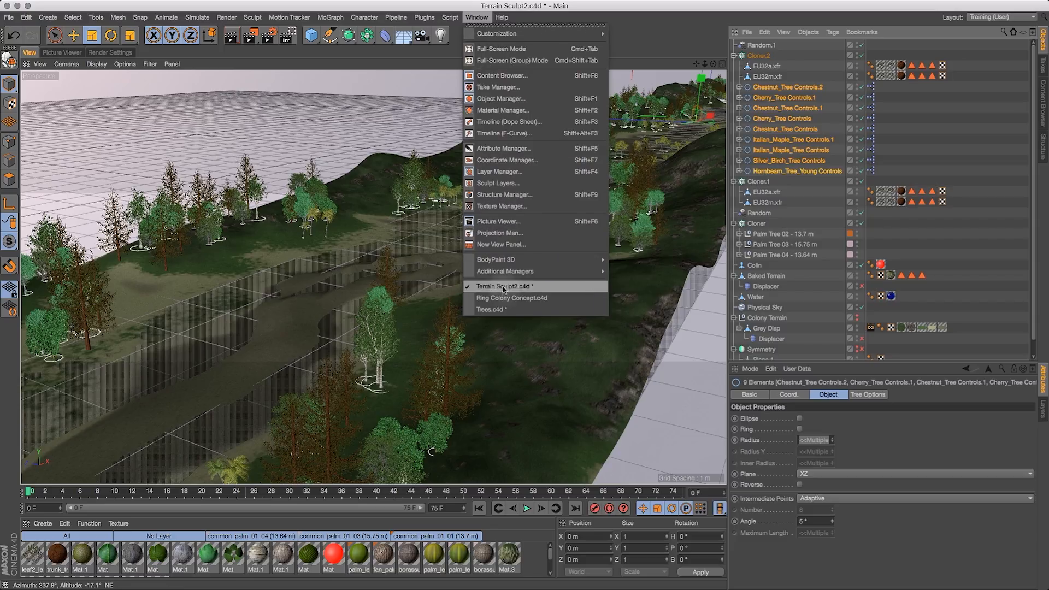
{"action": "left_click", "coordinate": [498, 310]}
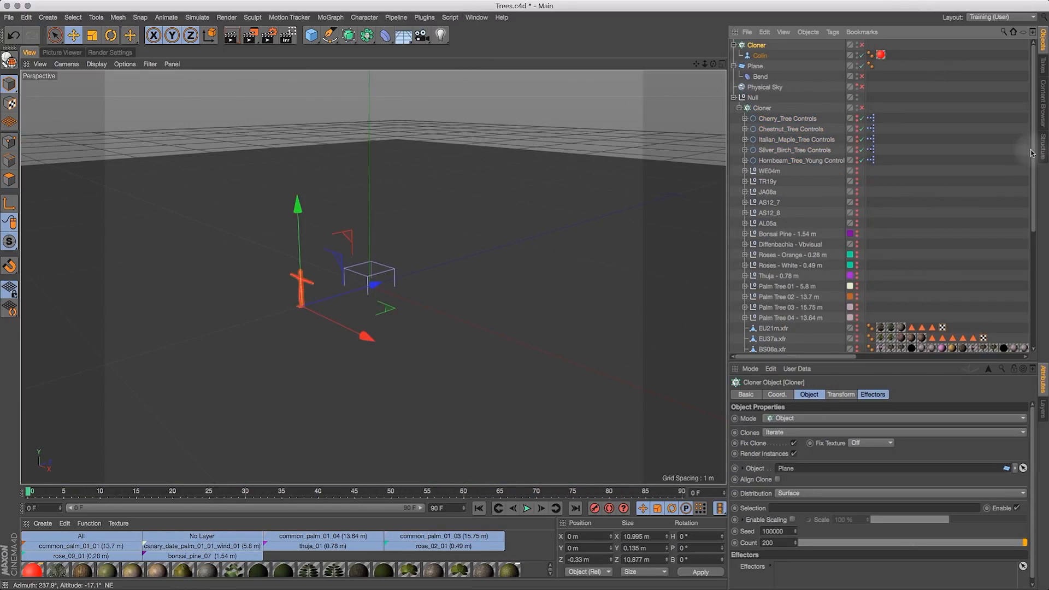
{"action": "mouse_move", "coordinate": [1034, 158]}
{"action": "left_mouse_down"}
{"action": "mouse_move", "coordinate": [1042, 286]}
{"action": "mouse_move", "coordinate": [1035, 146]}
{"action": "mouse_move", "coordinate": [1042, 291]}
{"action": "mouse_move", "coordinate": [1031, 145]}
{"action": "left_mouse_up"}
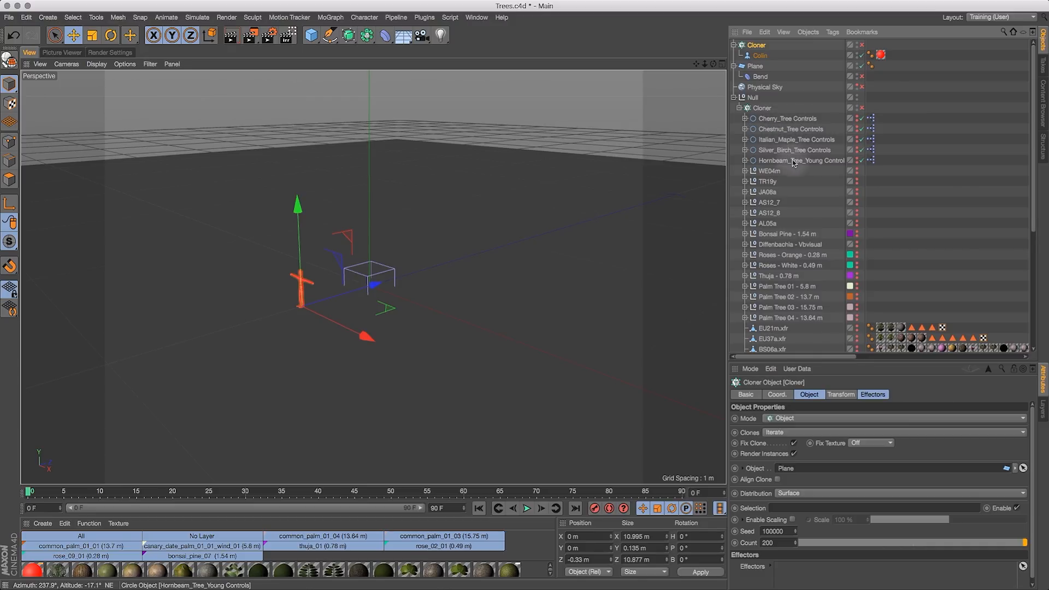
{"action": "left_click", "coordinate": [796, 118]}
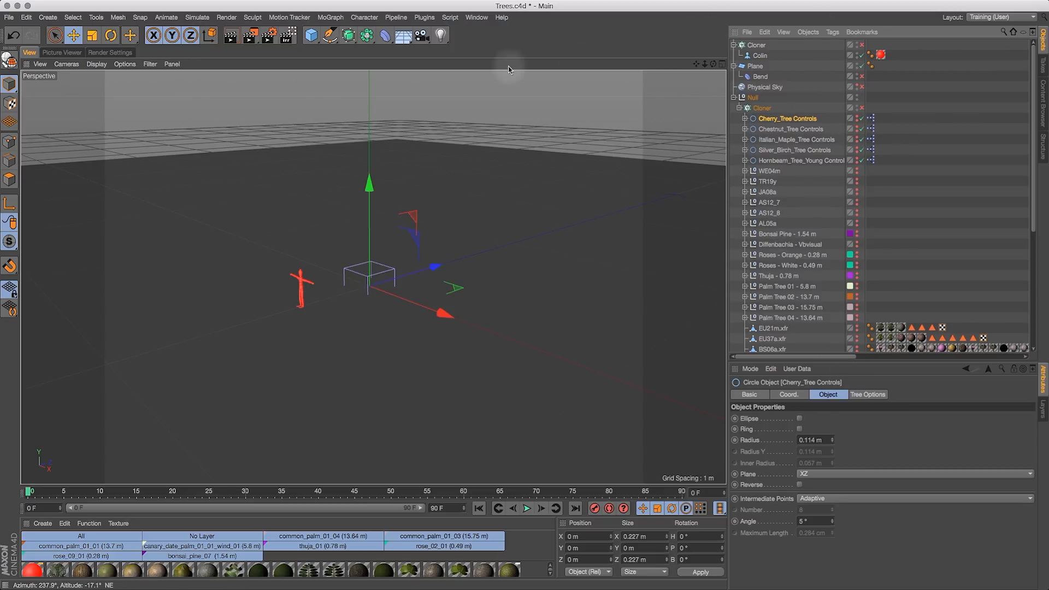
{"action": "left_click", "coordinate": [477, 17]}
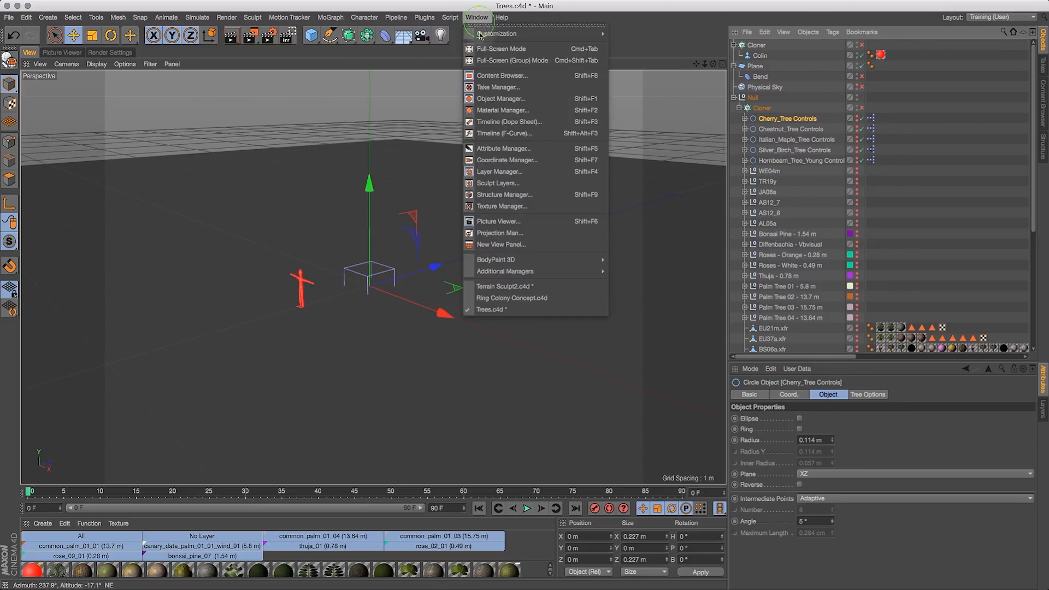
{"action": "left_click", "coordinate": [509, 288]}
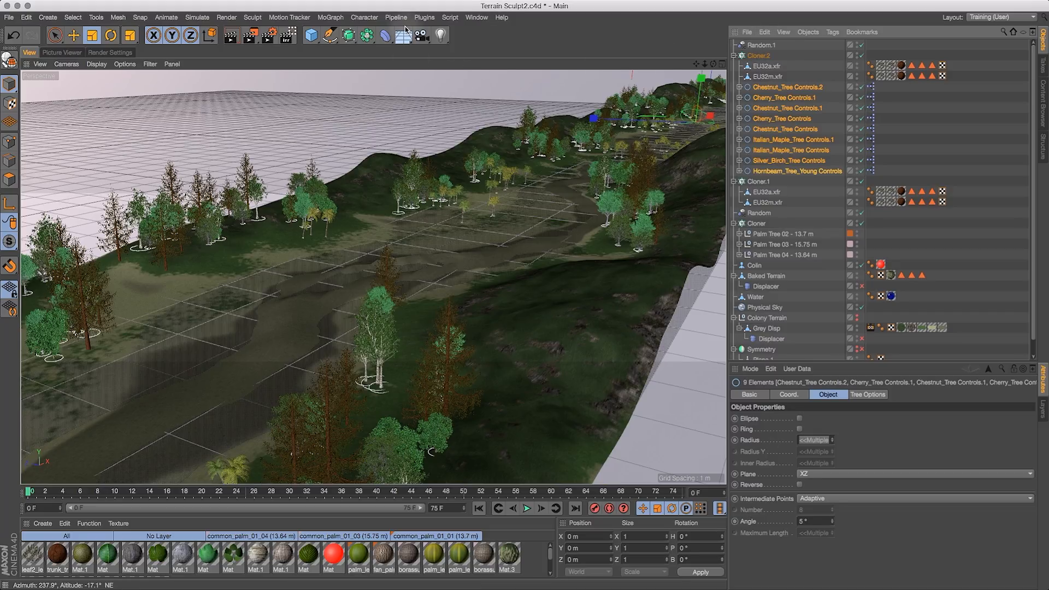
- Add a Push Apart effector to Cloner.2
{"action": "left_click", "coordinate": [336, 20]}
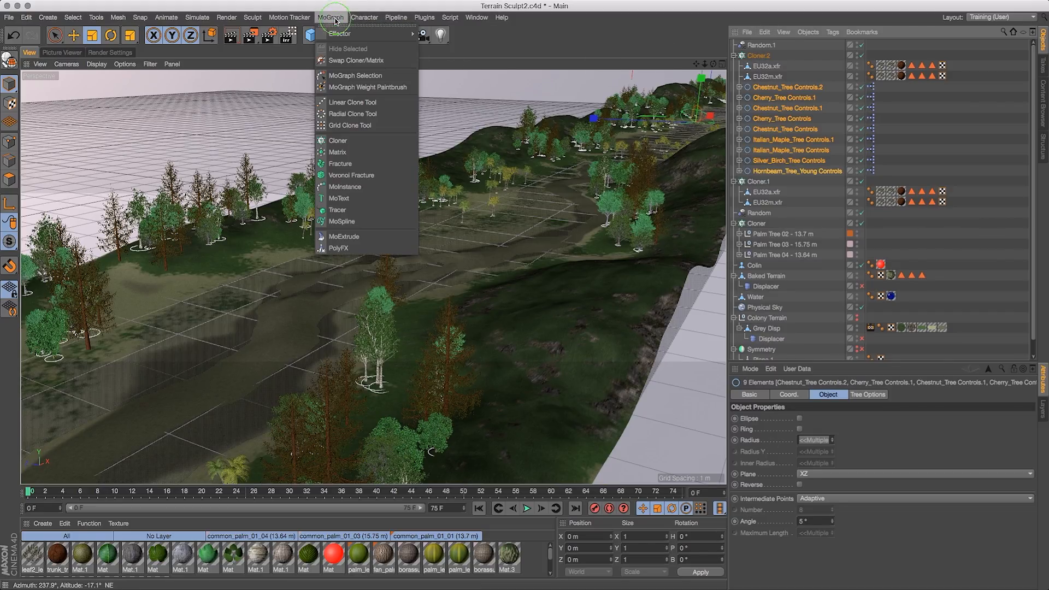
{"action": "left_click", "coordinate": [800, 54]}
{"action": "left_click", "coordinate": [764, 55]}
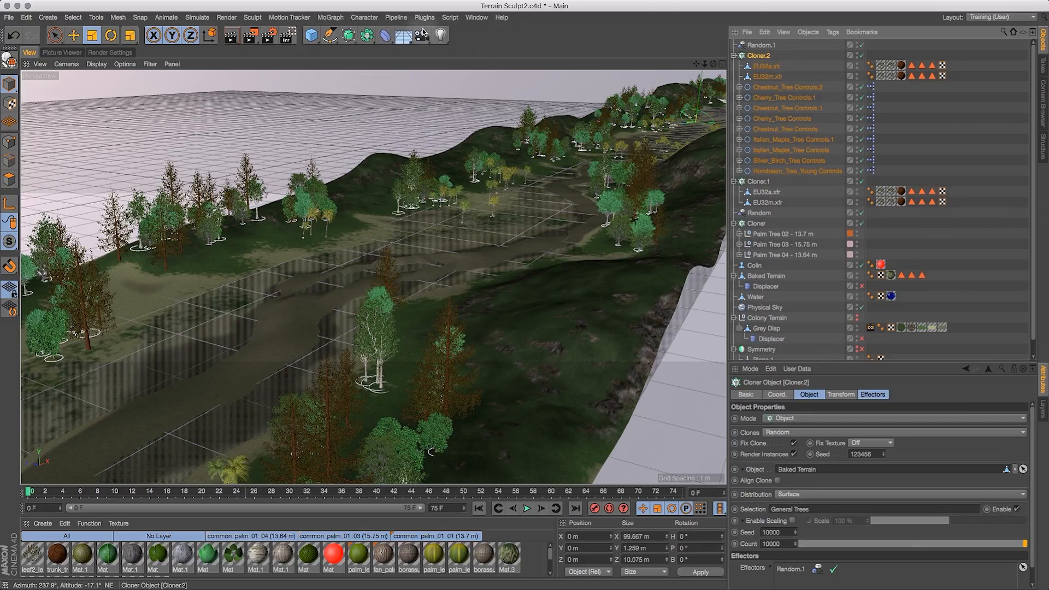
{"action": "left_click", "coordinate": [331, 17]}
{"action": "mouse_move", "coordinate": [363, 33]}
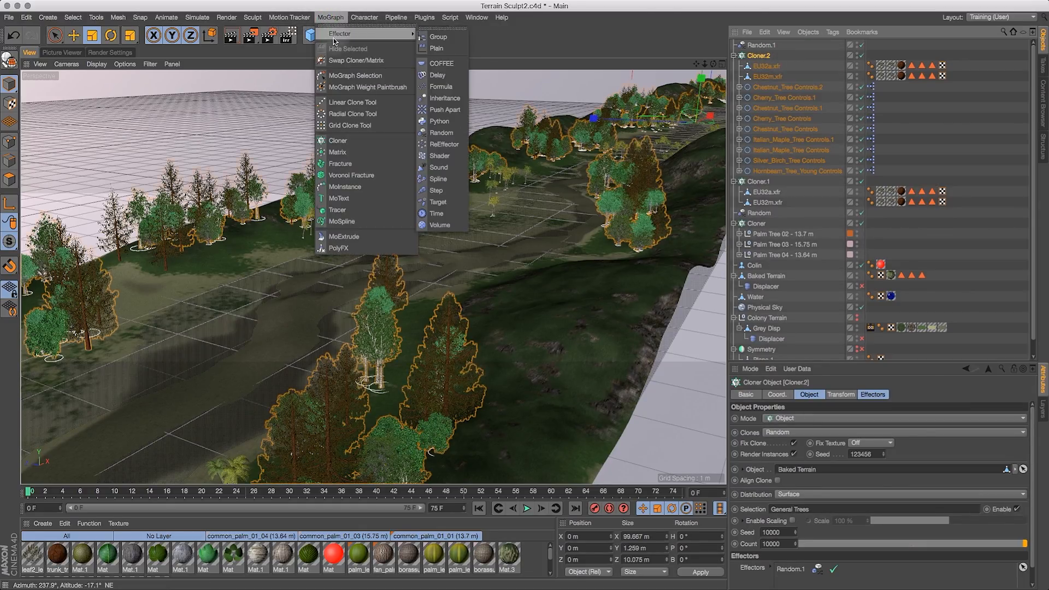
{"action": "left_click", "coordinate": [445, 110]}
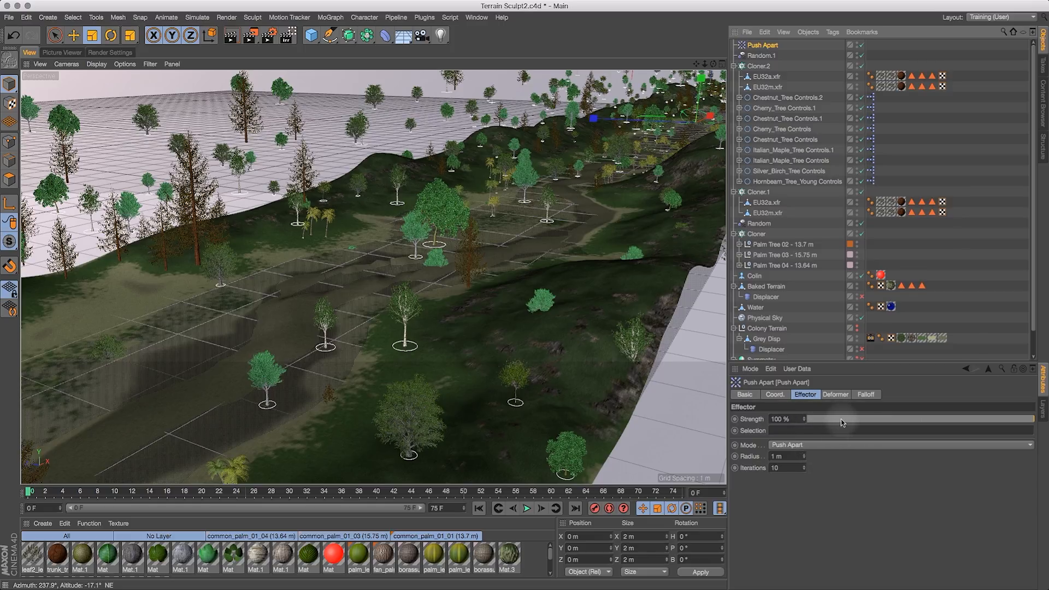
- Try different Push Apart strengths, ending at 15%
{"action": "left_click_drag", "start_coordinate": [841, 418], "coordinate": [802, 416]}
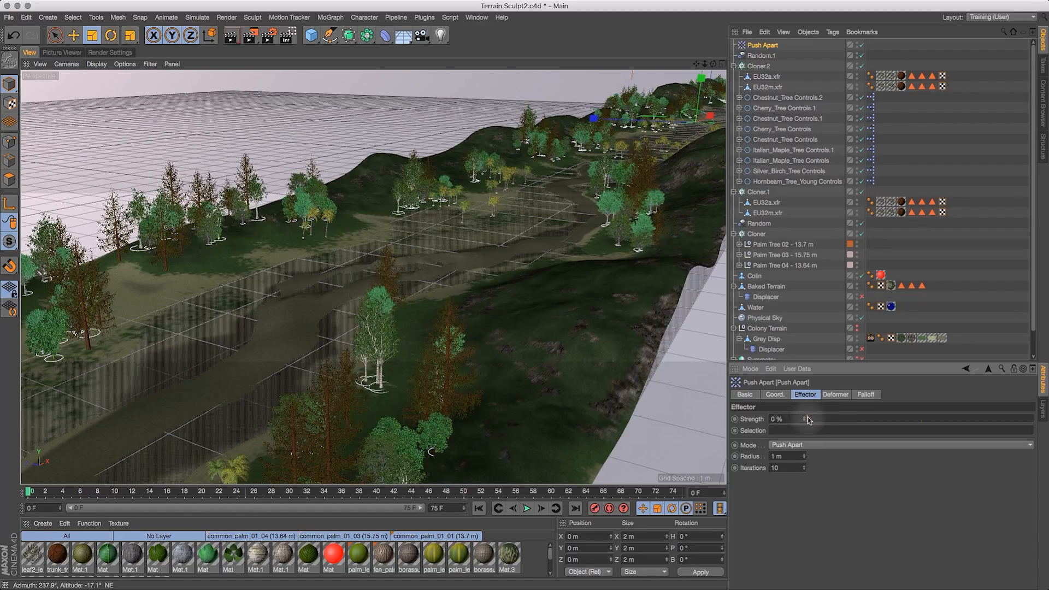
{"action": "left_click_drag", "start_coordinate": [815, 420], "coordinate": [831, 419]}
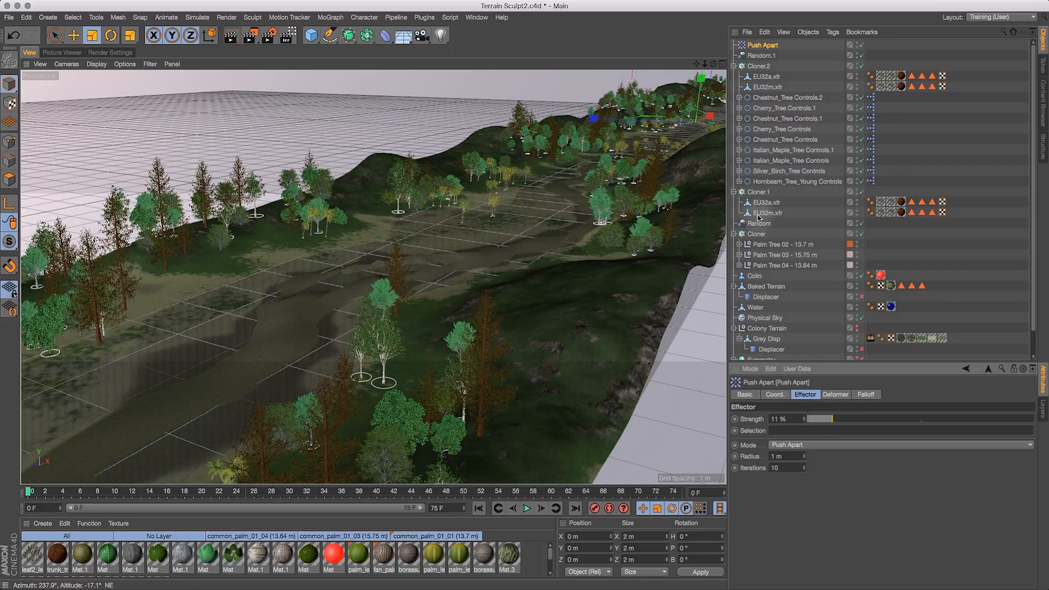
{"action": "left_click_drag", "start_coordinate": [678, 85], "coordinate": [584, 83], "text": "alt"}
{"action": "left_click", "coordinate": [637, 217]}
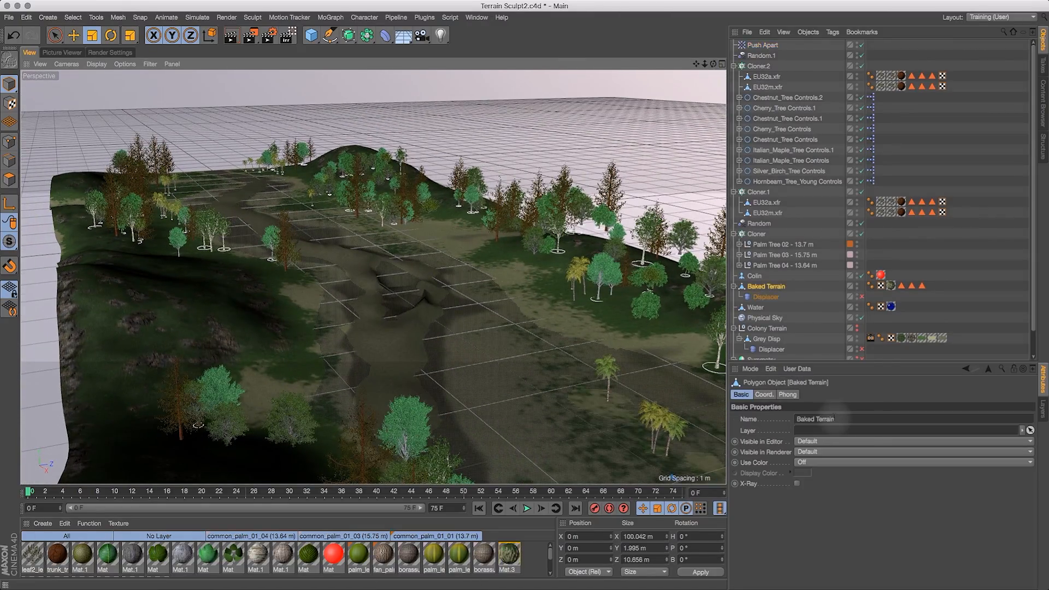
{"action": "left_click", "coordinate": [773, 48]}
{"action": "left_click_drag", "start_coordinate": [840, 420], "coordinate": [970, 412]}
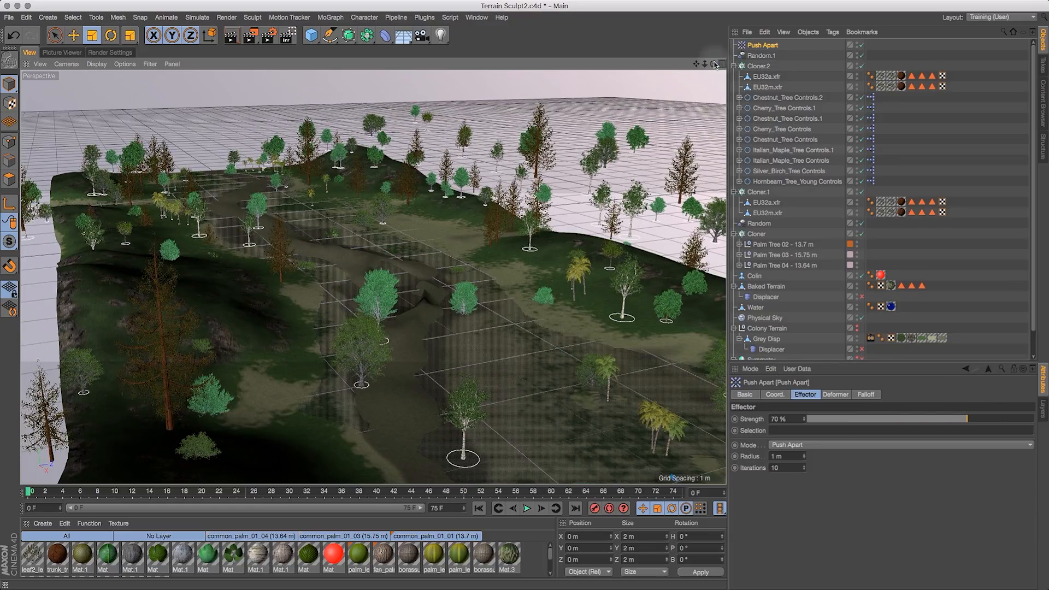
{"action": "left_click_drag", "start_coordinate": [713, 62], "coordinate": [607, 222]}
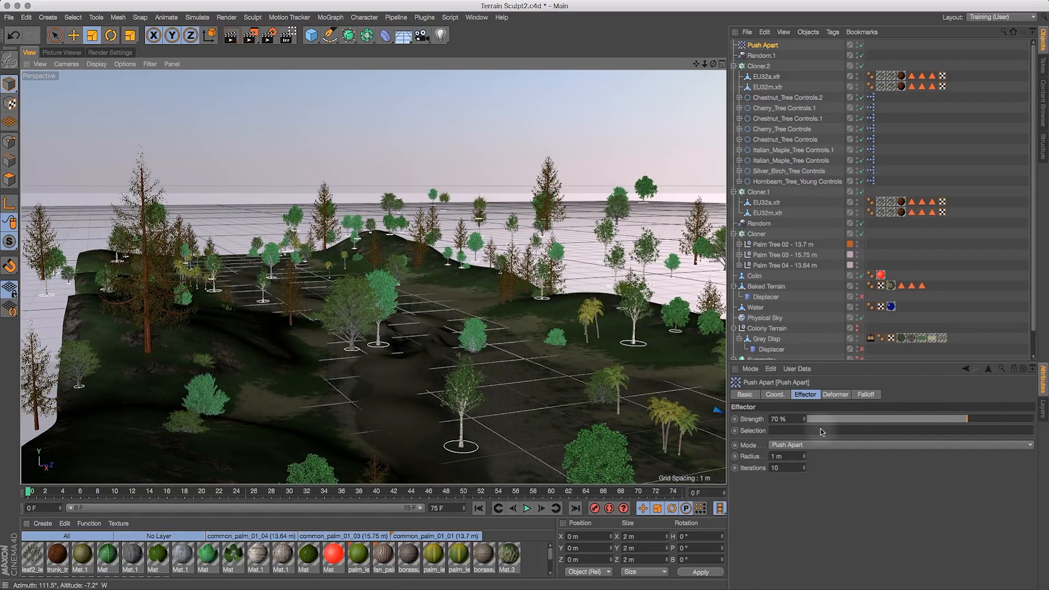
{"action": "left_click_drag", "start_coordinate": [863, 420], "coordinate": [841, 421]}
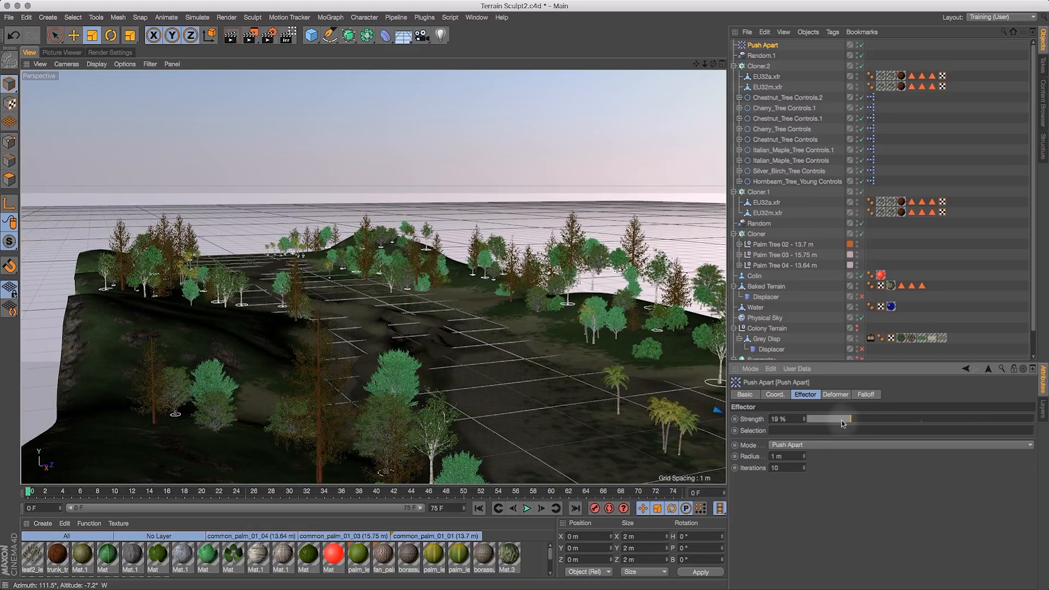
- Set the Push Apart mode to Along X
{"action": "left_click", "coordinate": [814, 446]}
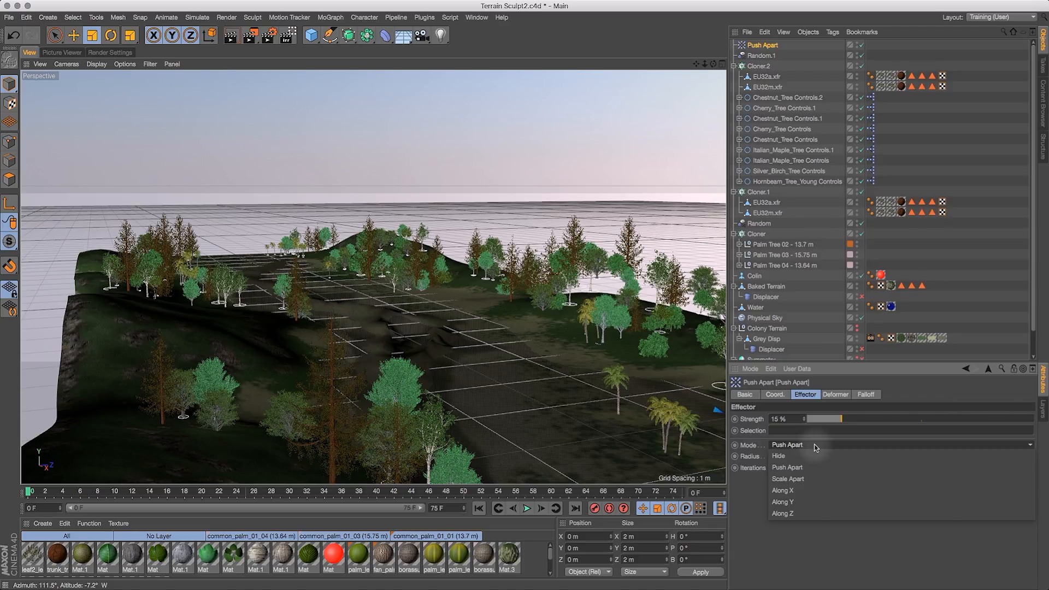
{"action": "left_click", "coordinate": [787, 445]}
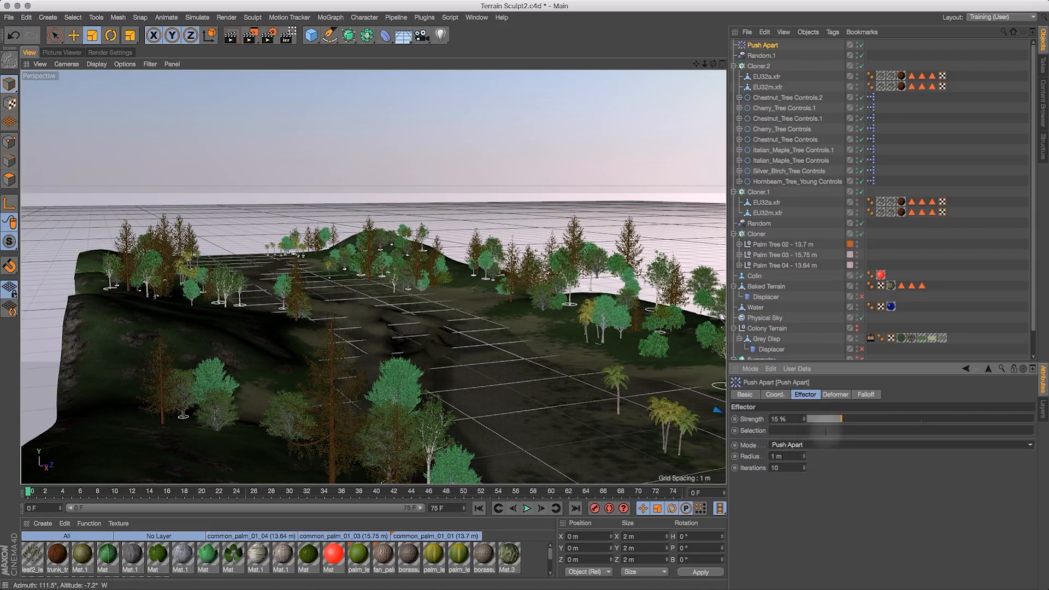
{"action": "left_click", "coordinate": [822, 445]}
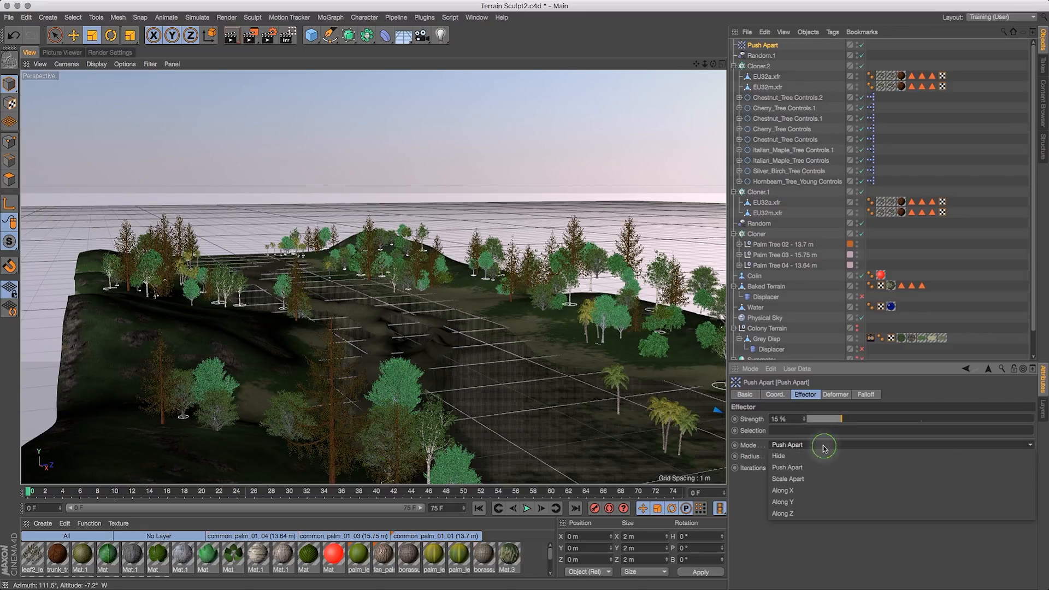
{"action": "left_click", "coordinate": [814, 492]}
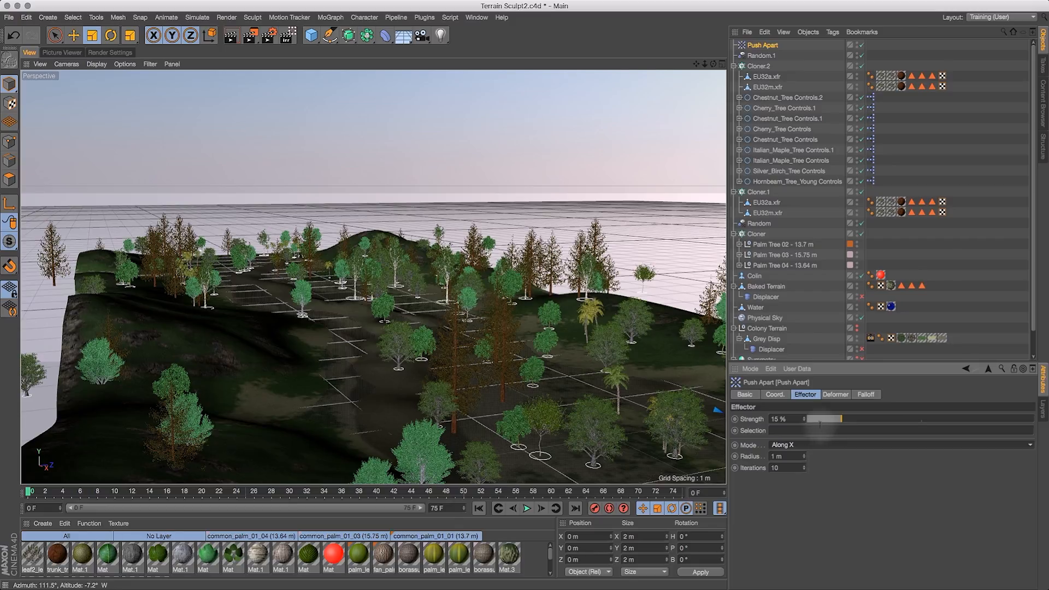
- Lower the Push Apart strength to 5% and disable the Push Apart effector
{"action": "left_click_drag", "start_coordinate": [713, 64], "coordinate": [763, 103]}
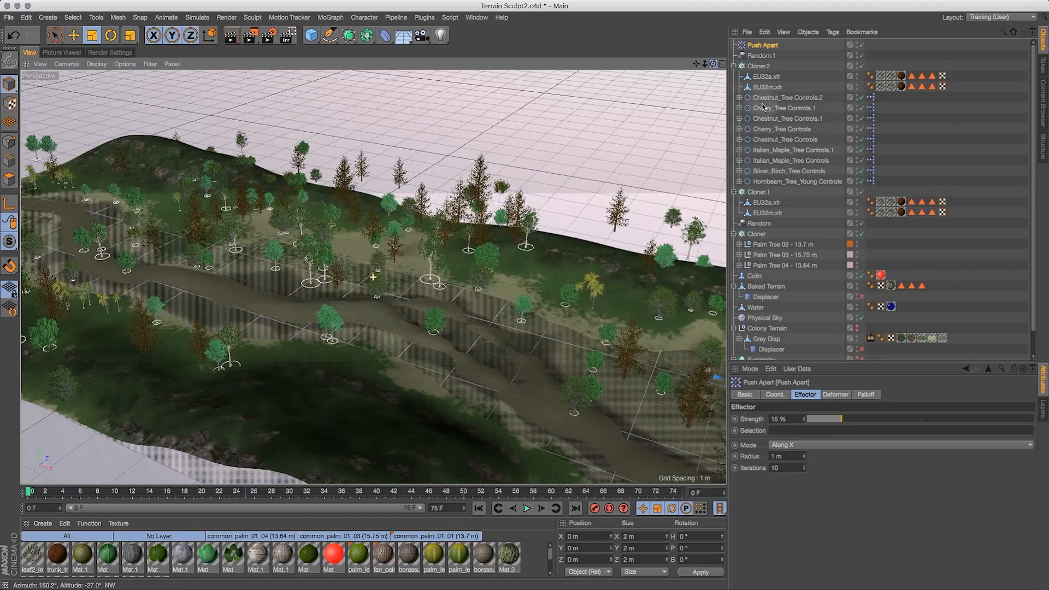
{"action": "left_click_drag", "start_coordinate": [825, 422], "coordinate": [734, 417]}
{"action": "type", "text": "5"}
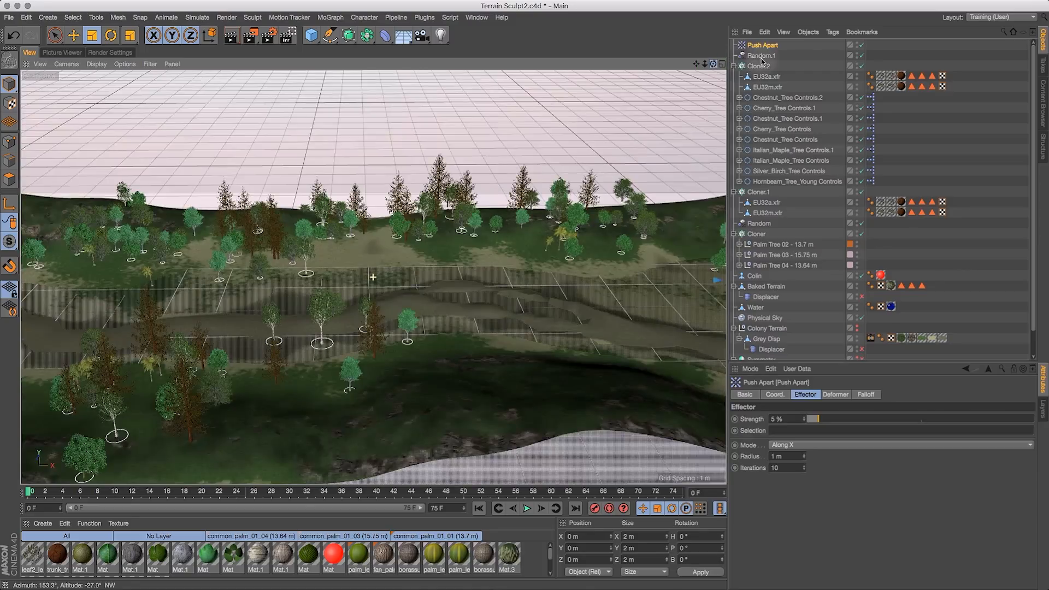
{"action": "left_click_drag", "start_coordinate": [762, 59], "coordinate": [773, 207]}
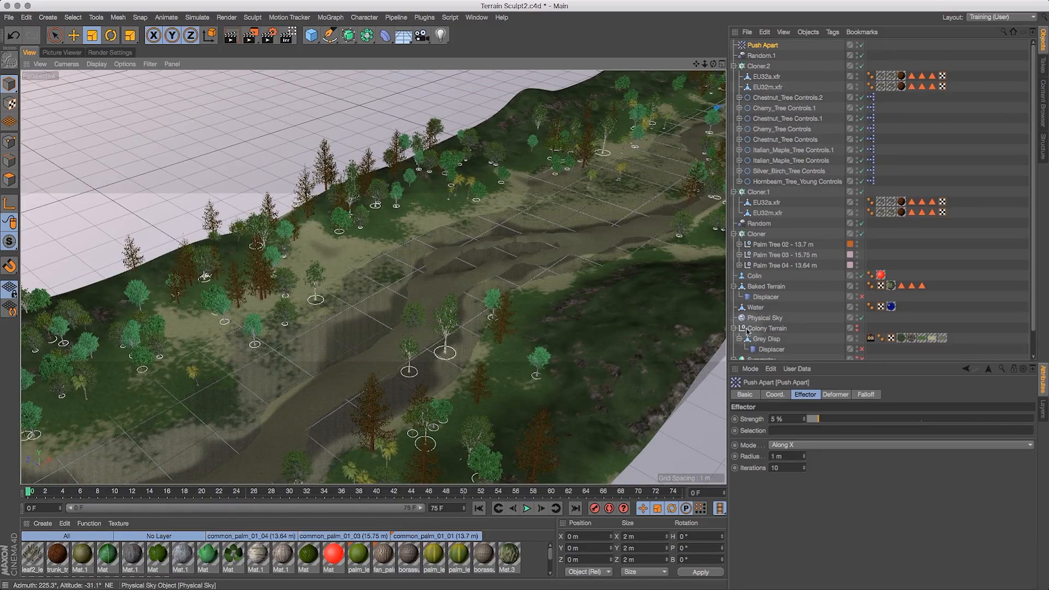
{"action": "left_click", "coordinate": [861, 44]}
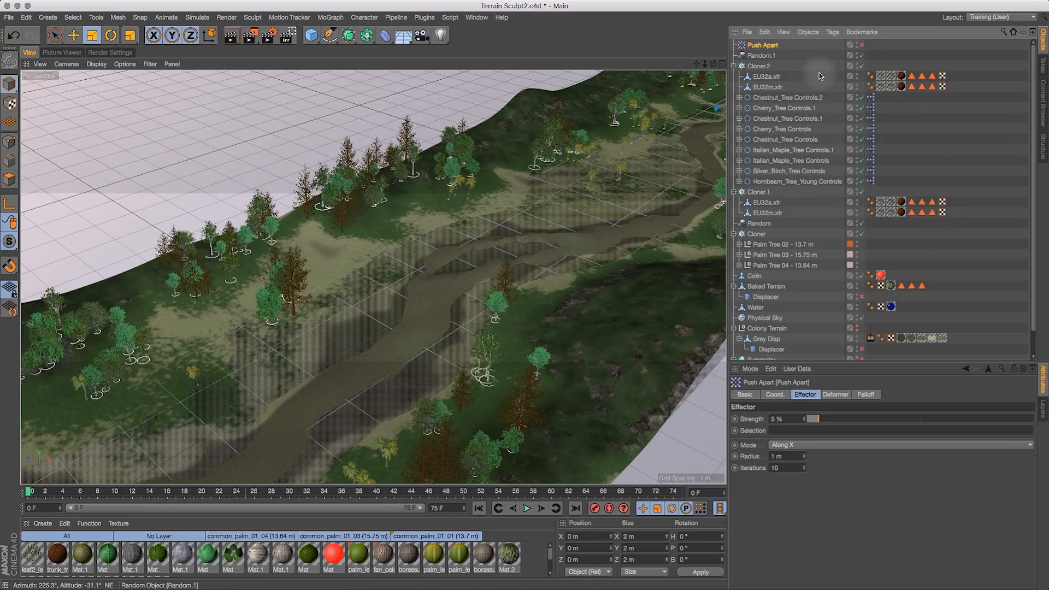
- Set Cloner.2's clone count to 7000
{"action": "left_click", "coordinate": [762, 66]}
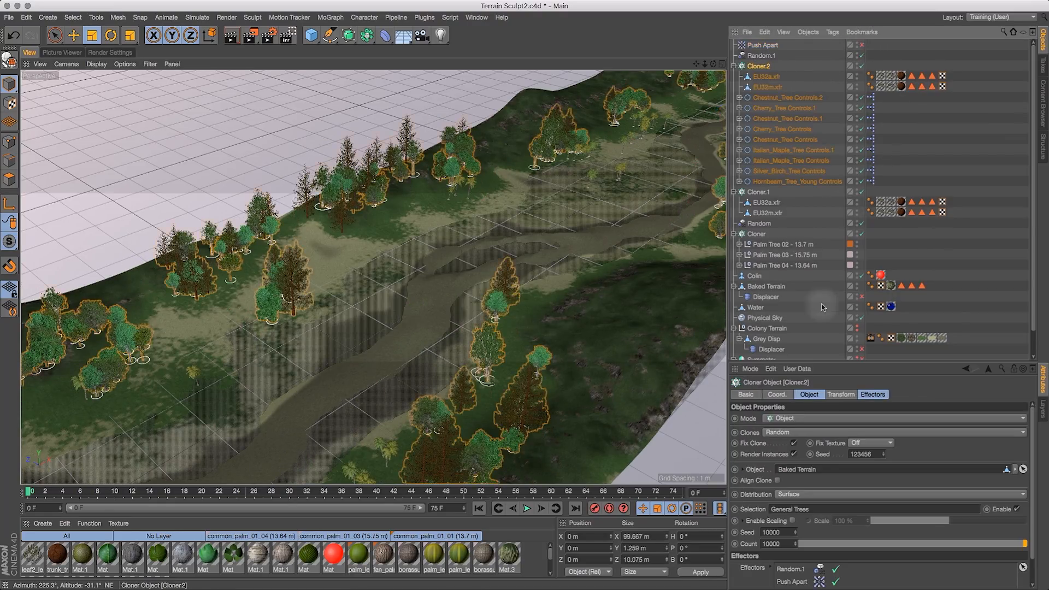
{"action": "left_click", "coordinate": [779, 544]}
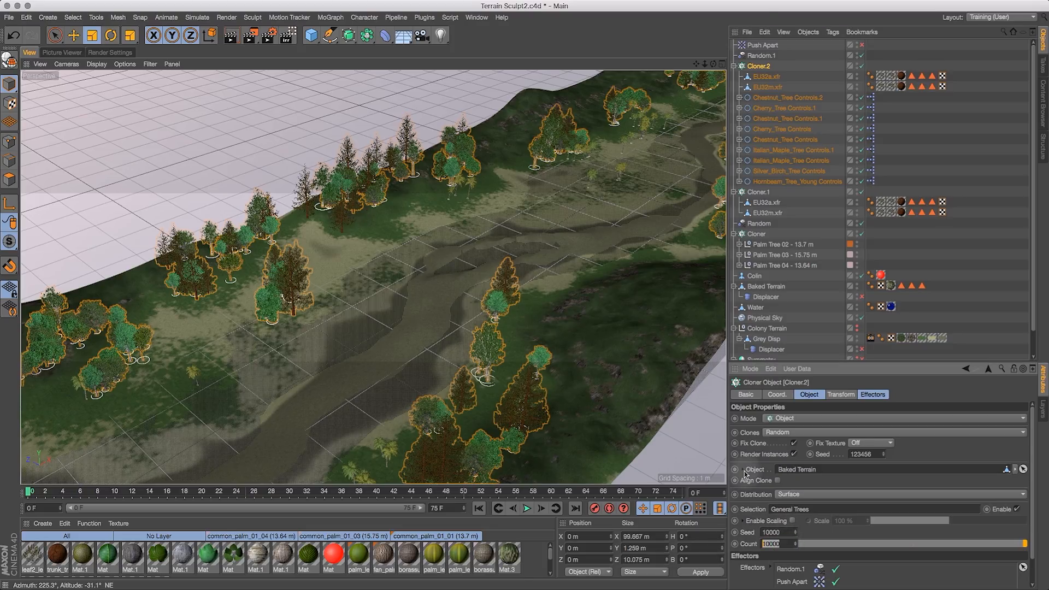
{"action": "type", "text": "7000"}
{"action": "key", "text": "Return"}
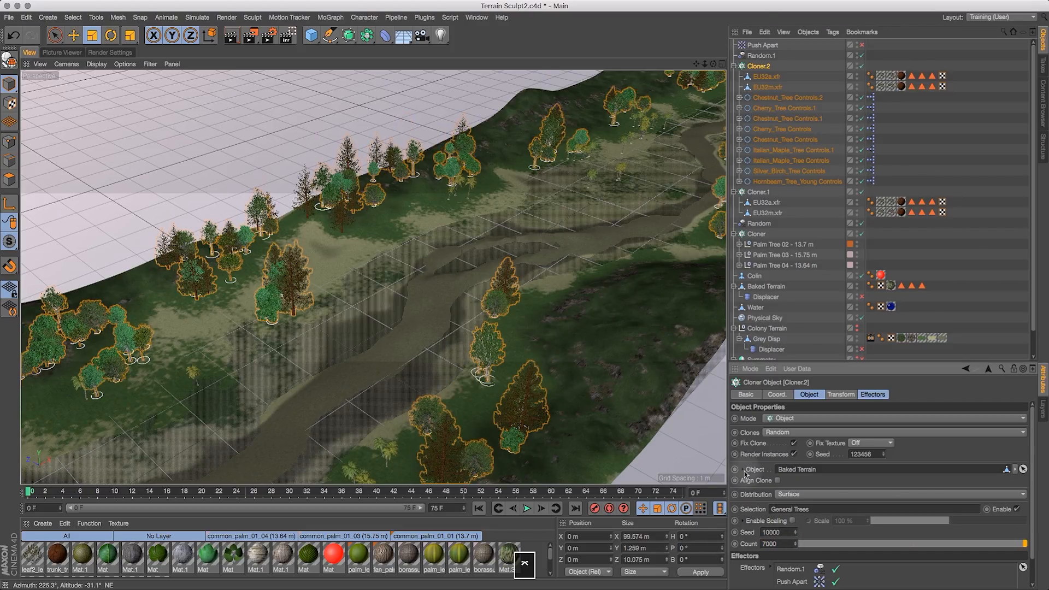
{"action": "left_click", "coordinate": [713, 63]}
{"action": "left_click_drag", "start_coordinate": [714, 64], "coordinate": [601, 82]}
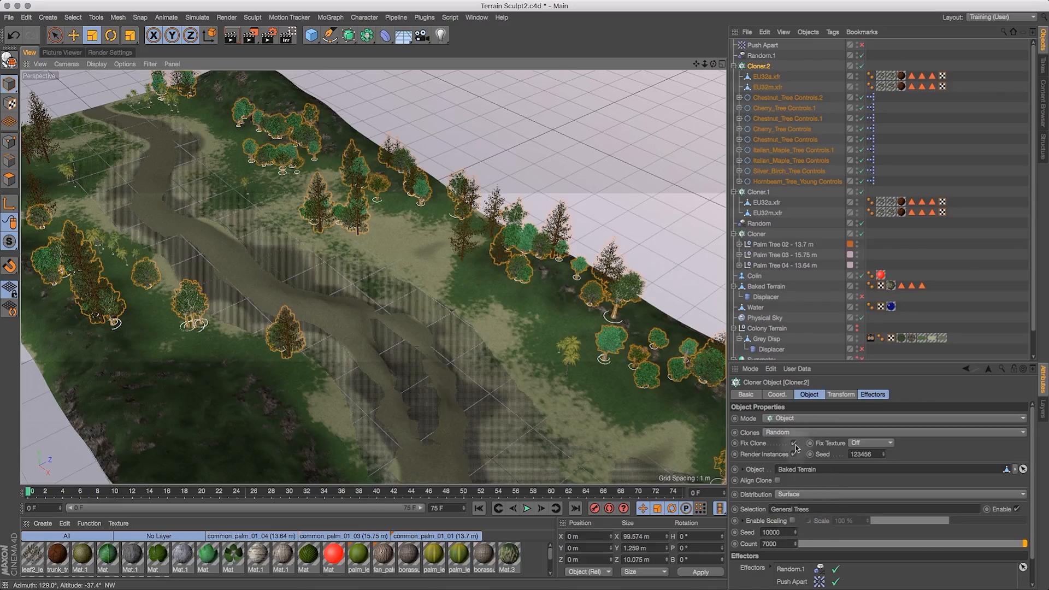
- Set Cloner.2's seed to 10005 with the cloner temporarily hidden in the viewport
{"action": "left_click", "coordinate": [861, 66]}
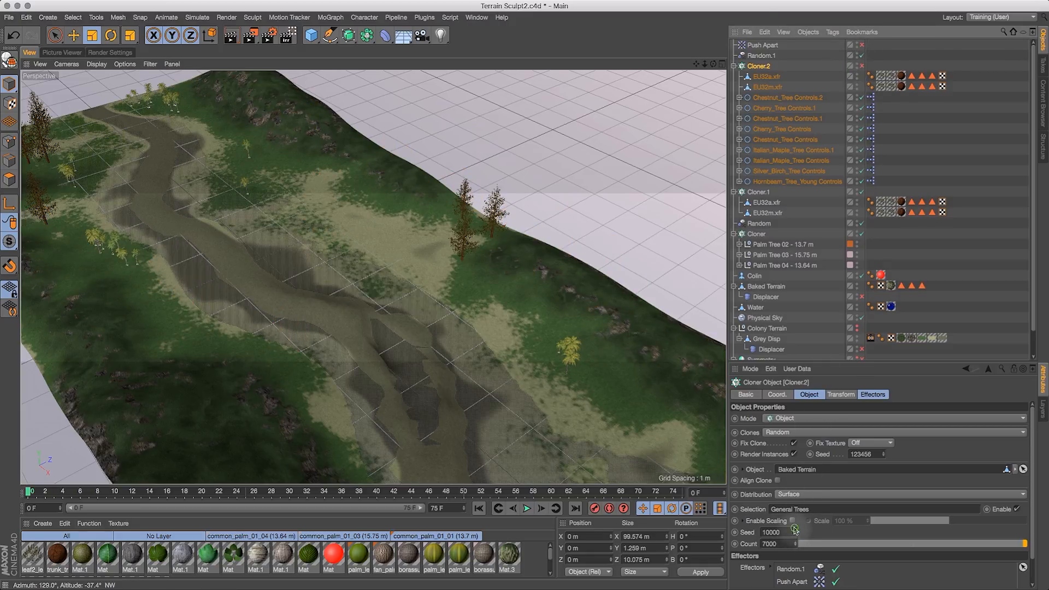
{"action": "left_click_drag", "start_coordinate": [794, 532], "coordinate": [794, 530]}
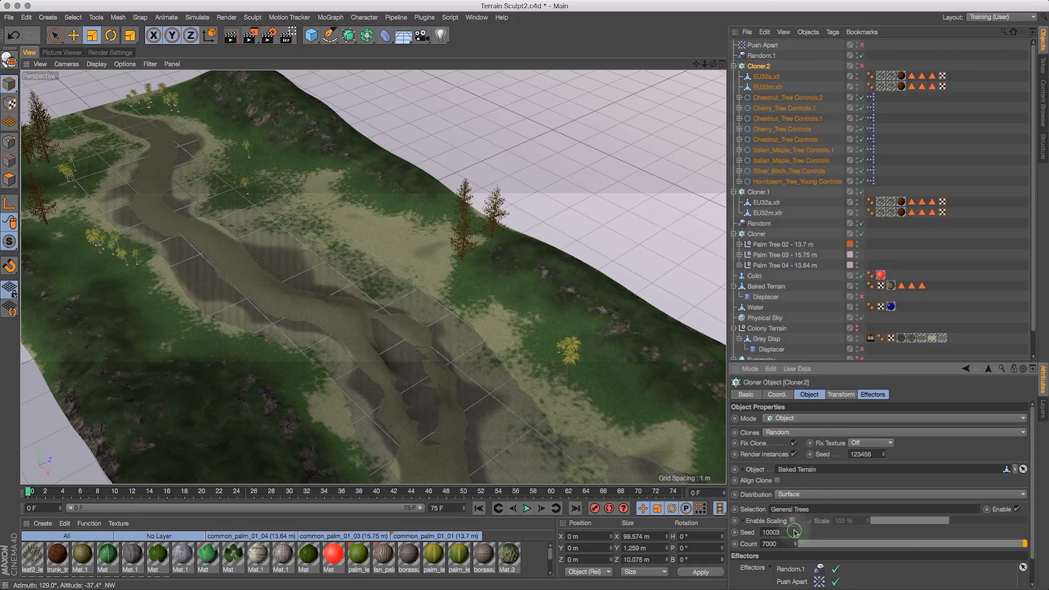
{"action": "left_click", "coordinate": [862, 66]}
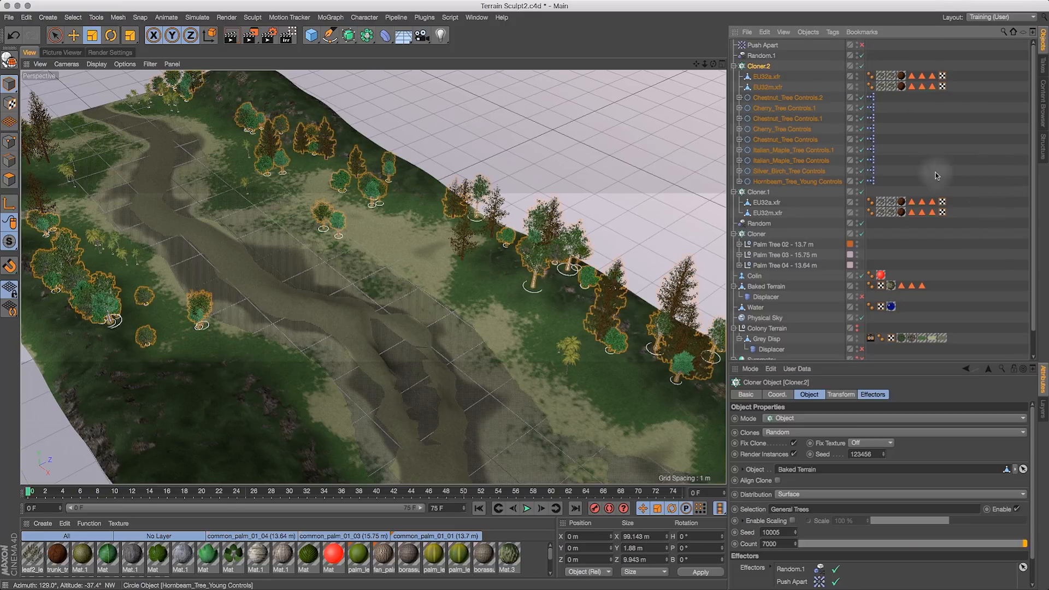
- Add a Display tag to Cloner.2
{"action": "left_click_drag", "start_coordinate": [713, 64], "coordinate": [487, 58]}
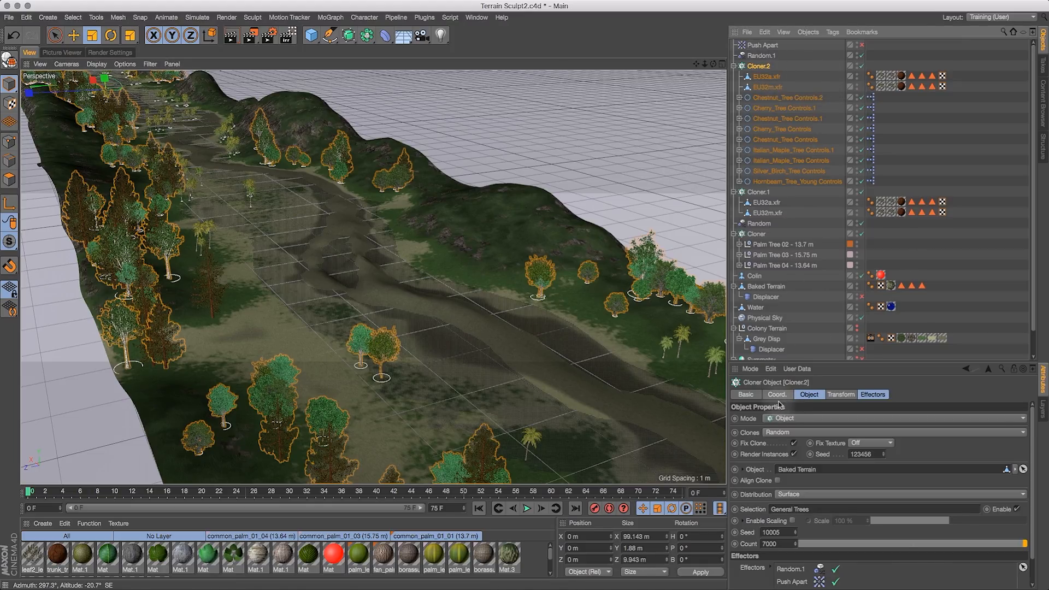
{"action": "left_click", "coordinate": [748, 395]}
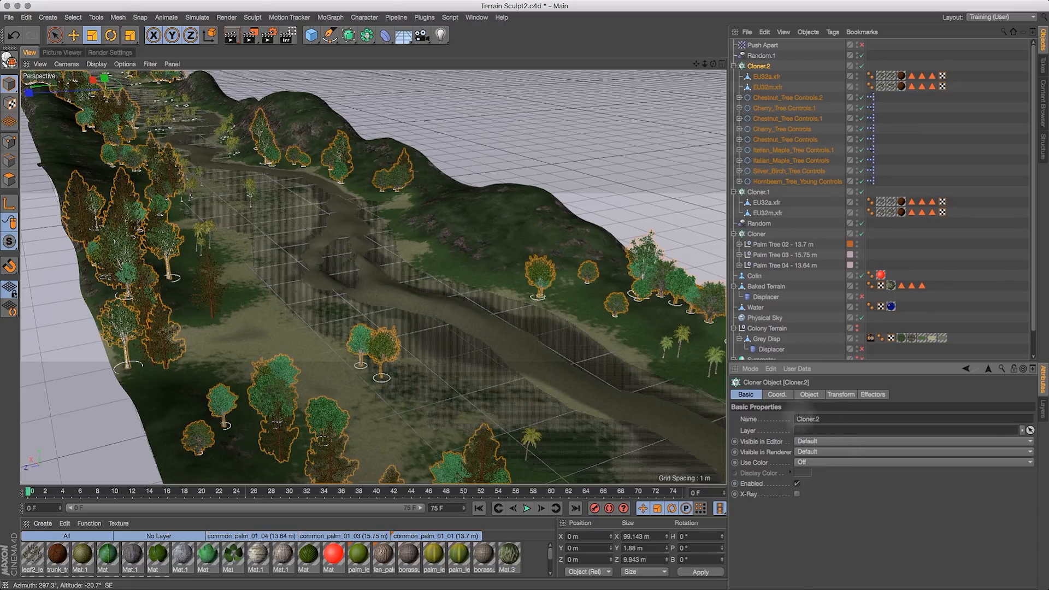
{"action": "left_click", "coordinate": [808, 395]}
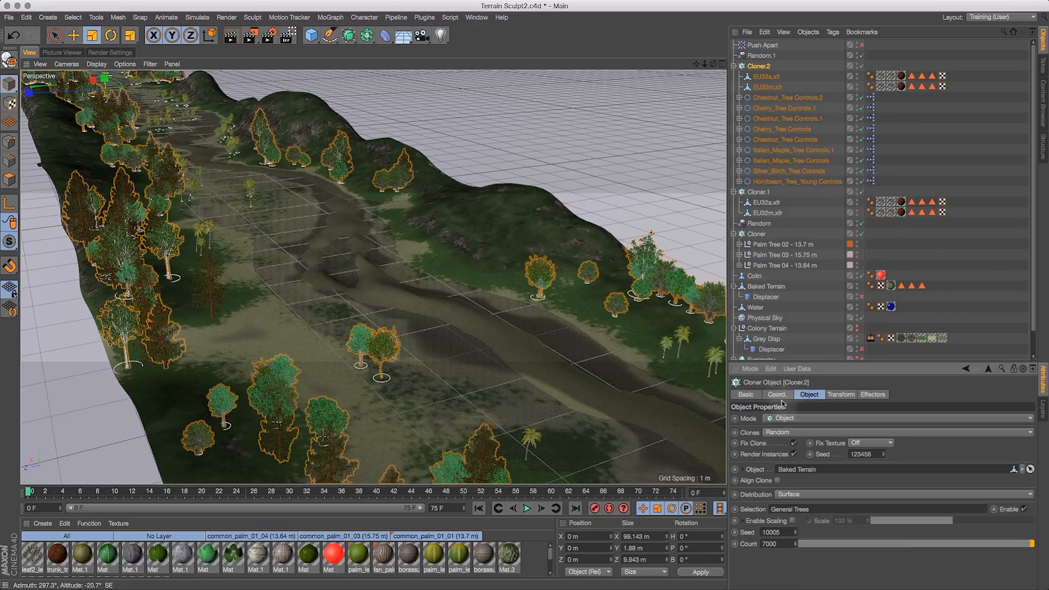
{"action": "left_click", "coordinate": [747, 394]}
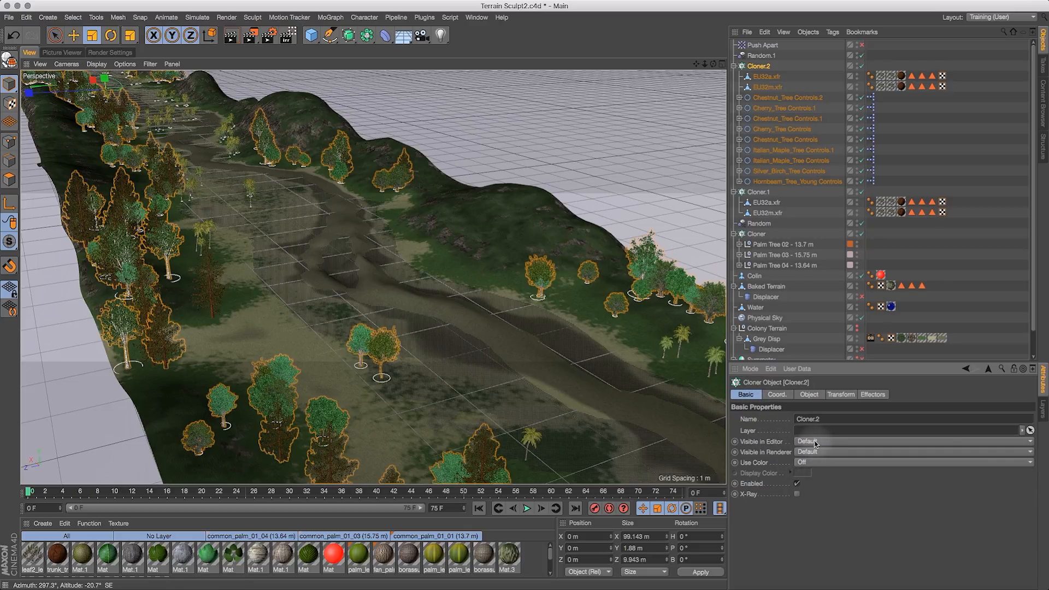
{"action": "left_click", "coordinate": [816, 463]}
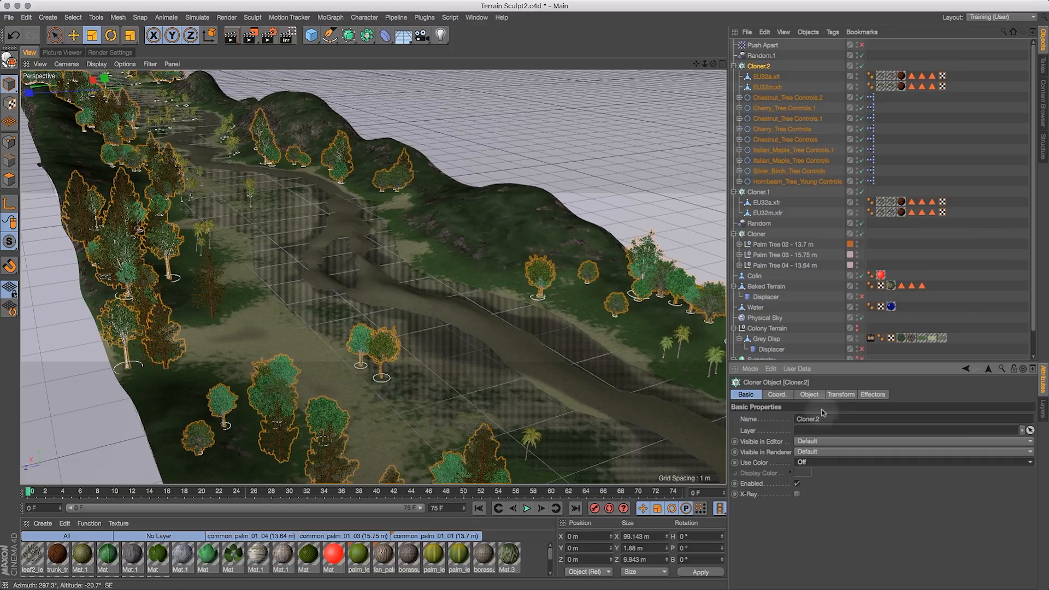
{"action": "right_click", "coordinate": [760, 68]}
{"action": "mouse_move", "coordinate": [772, 72]}
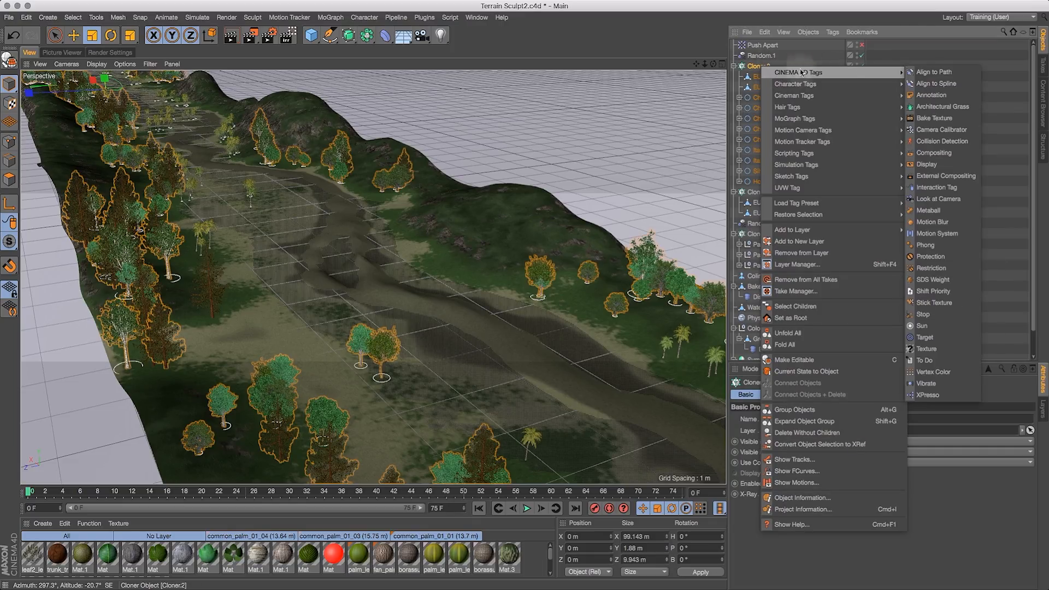
{"action": "left_click", "coordinate": [943, 165]}
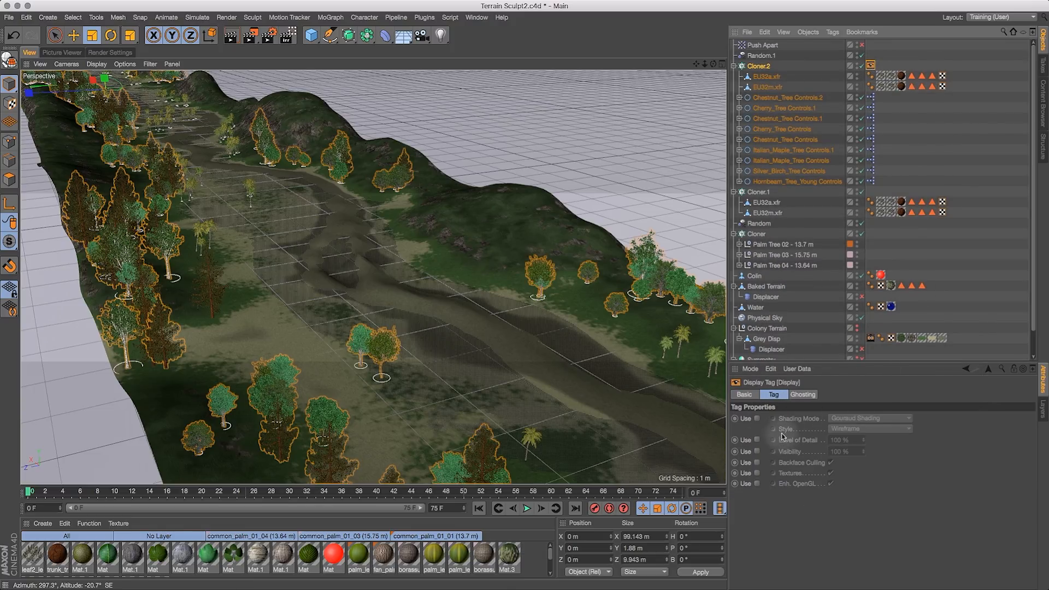
- Enable the Display tag's shading mode override and set it to Quick Shading with Box style
{"action": "left_click", "coordinate": [757, 419]}
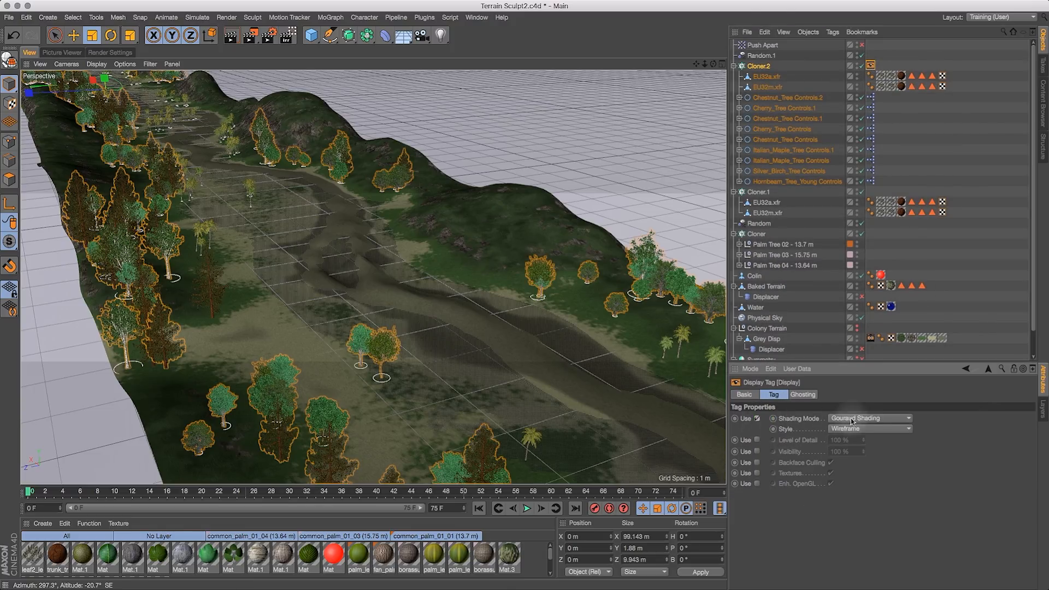
{"action": "left_click", "coordinate": [862, 418]}
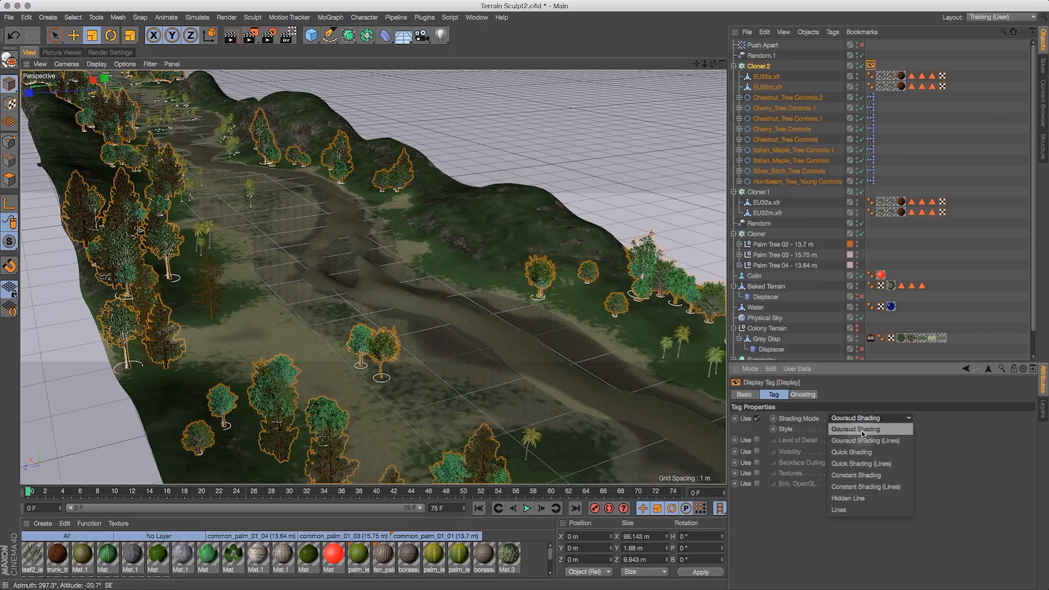
{"action": "left_click", "coordinate": [863, 452]}
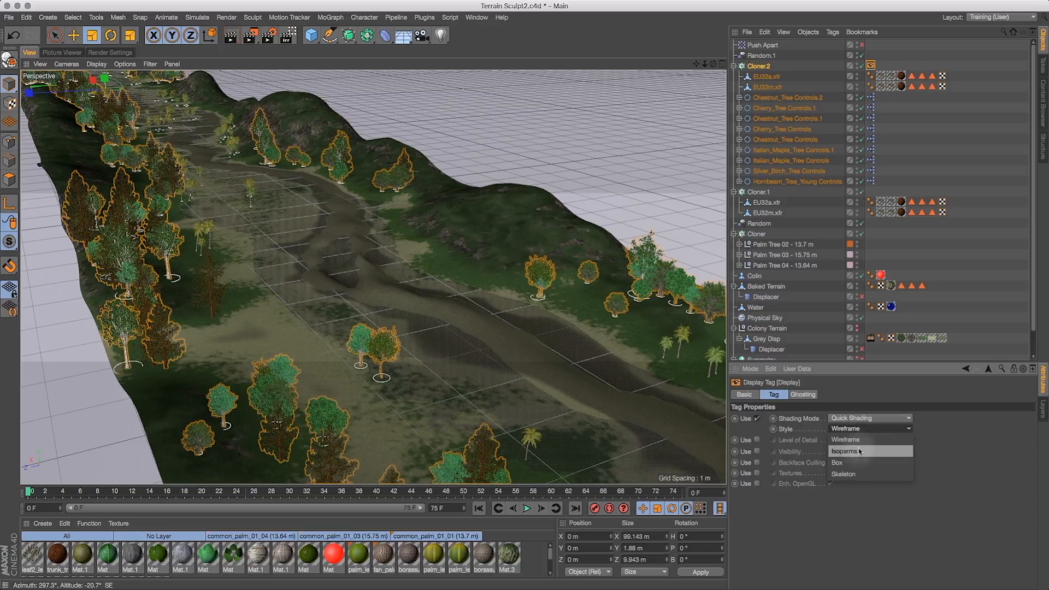
{"action": "left_click", "coordinate": [851, 464]}
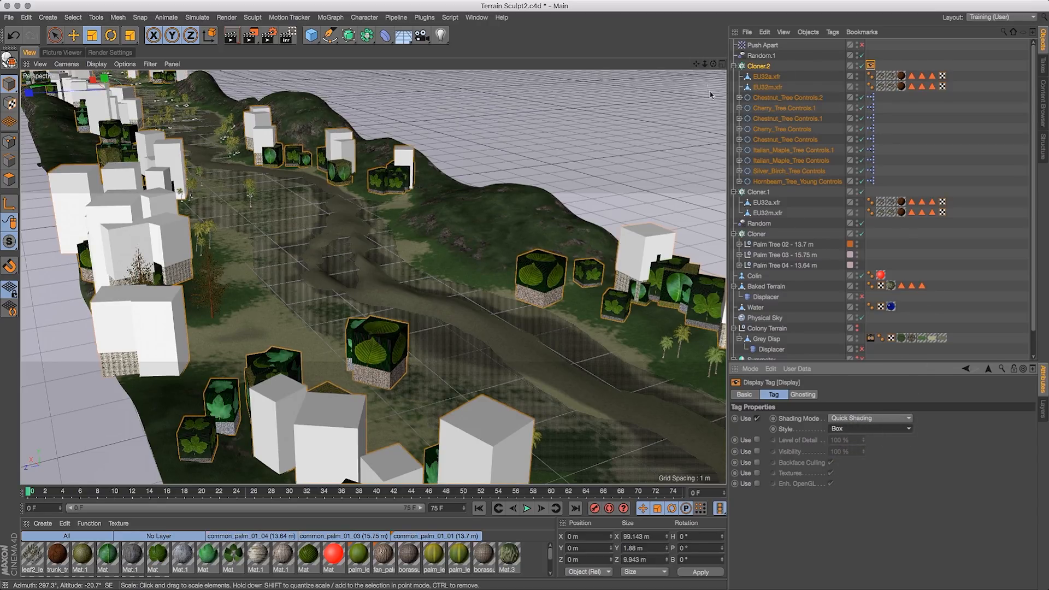
- Try the Wireframe and Skeleton styles on the Display tag
{"action": "left_click_drag", "start_coordinate": [705, 64], "coordinate": [627, 121]}
{"action": "mouse_move", "coordinate": [714, 64]}
{"action": "left_mouse_down"}
{"action": "mouse_move", "coordinate": [626, 75]}
{"action": "mouse_move", "coordinate": [628, 107]}
{"action": "mouse_move", "coordinate": [649, 80]}
{"action": "mouse_move", "coordinate": [721, 63]}
{"action": "left_mouse_up"}
{"action": "left_click", "coordinate": [863, 429]}
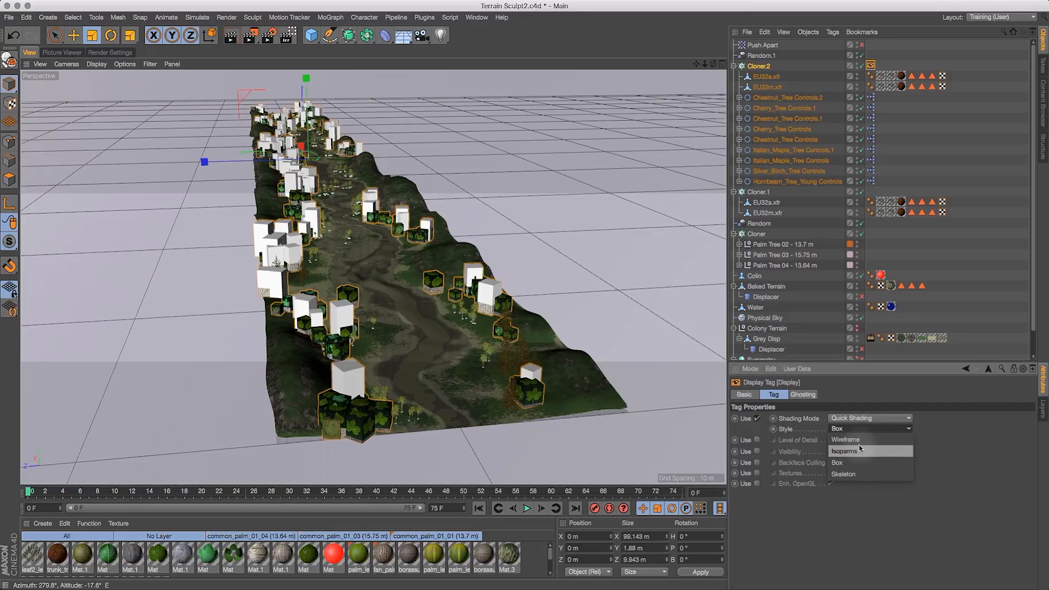
{"action": "left_click", "coordinate": [860, 442]}
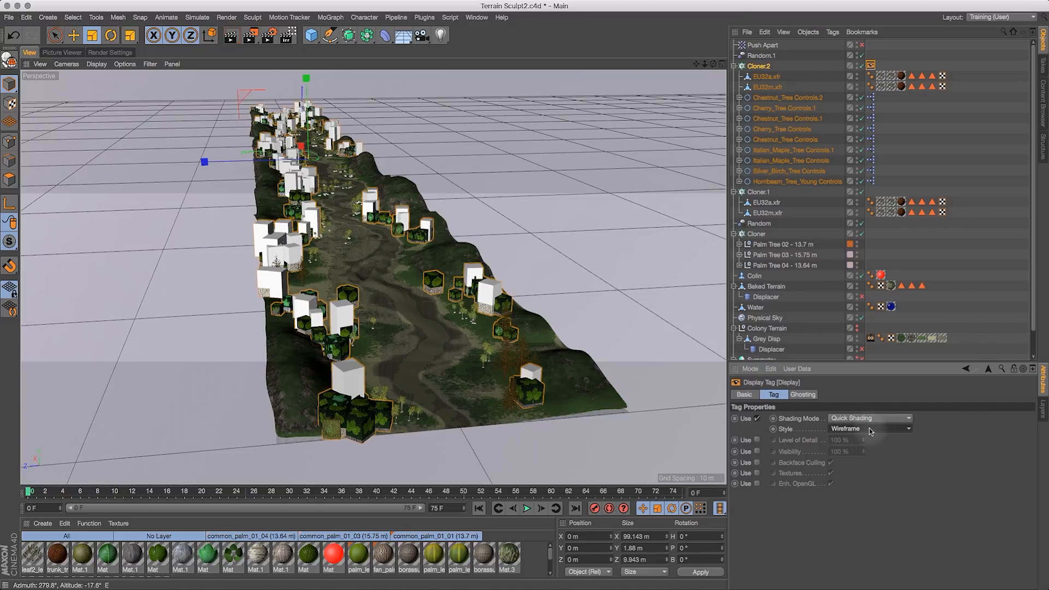
{"action": "left_click", "coordinate": [870, 430]}
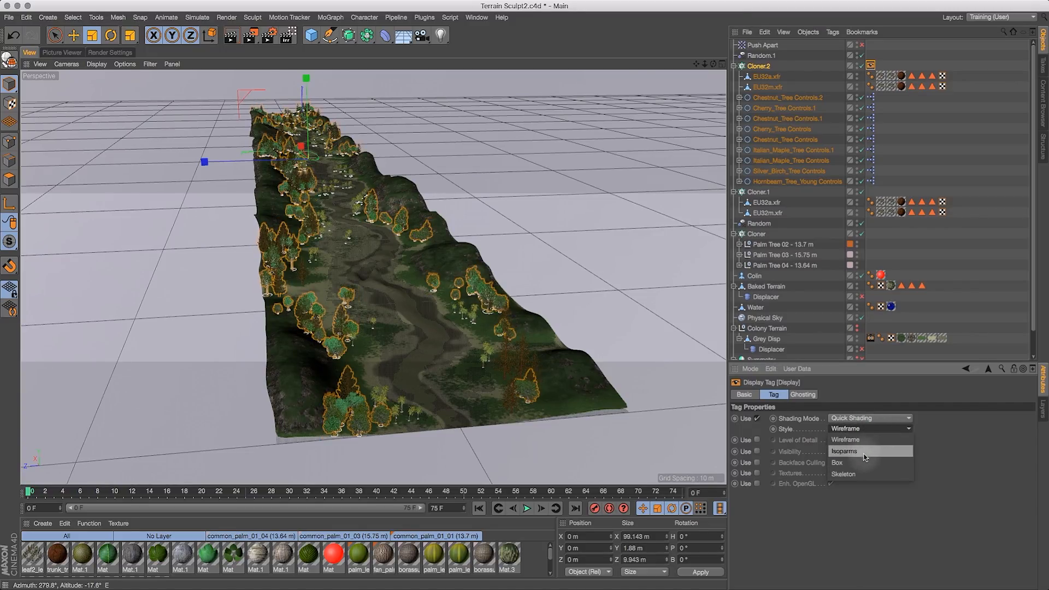
{"action": "left_click", "coordinate": [869, 474]}
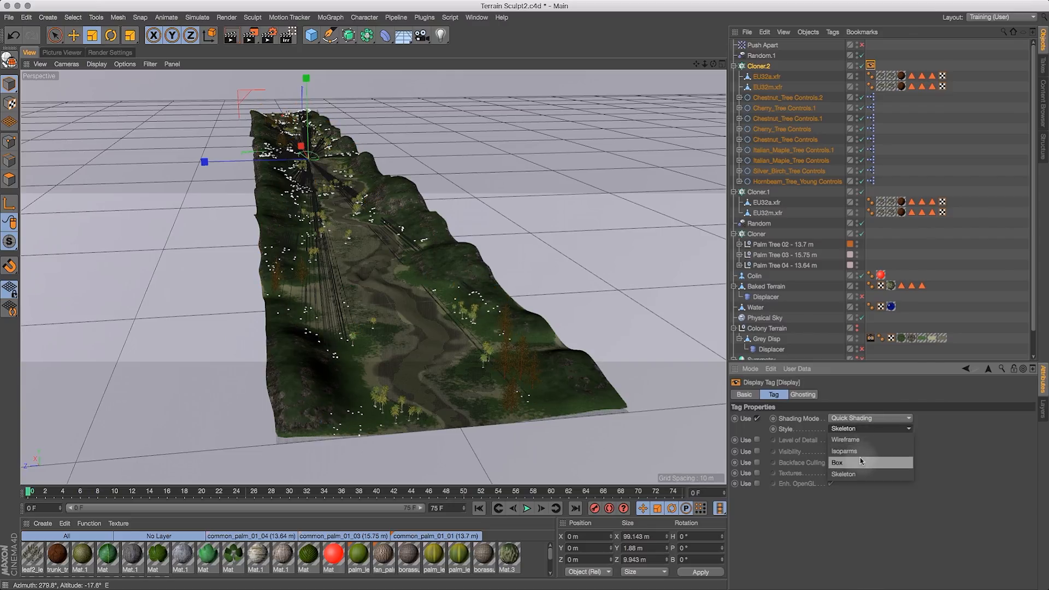
- Set the Display tag's shading mode to Lines, trying Hidden Line first
{"action": "left_click", "coordinate": [870, 418]}
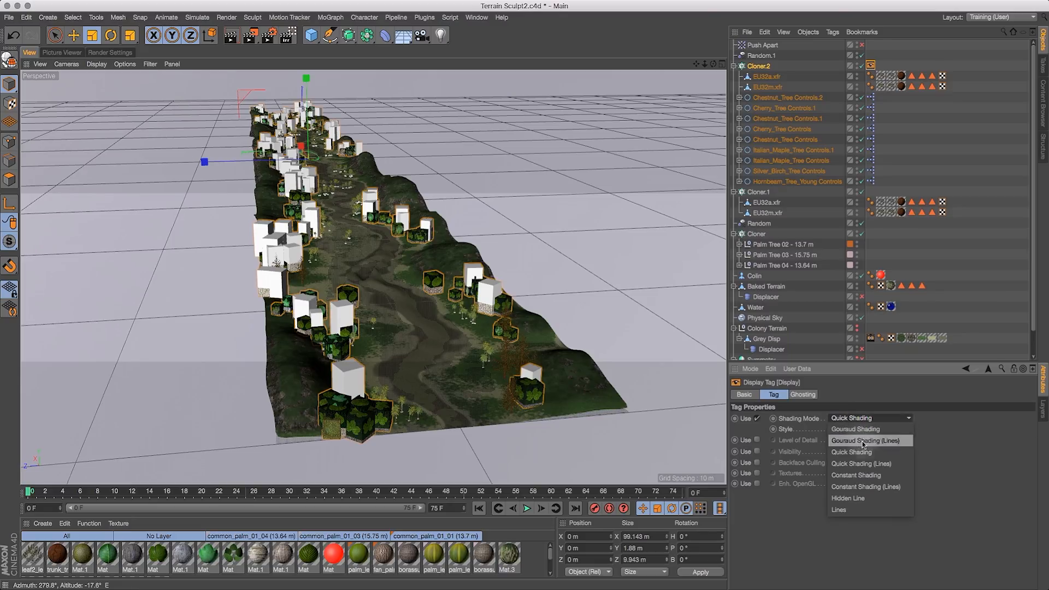
{"action": "left_click", "coordinate": [867, 499]}
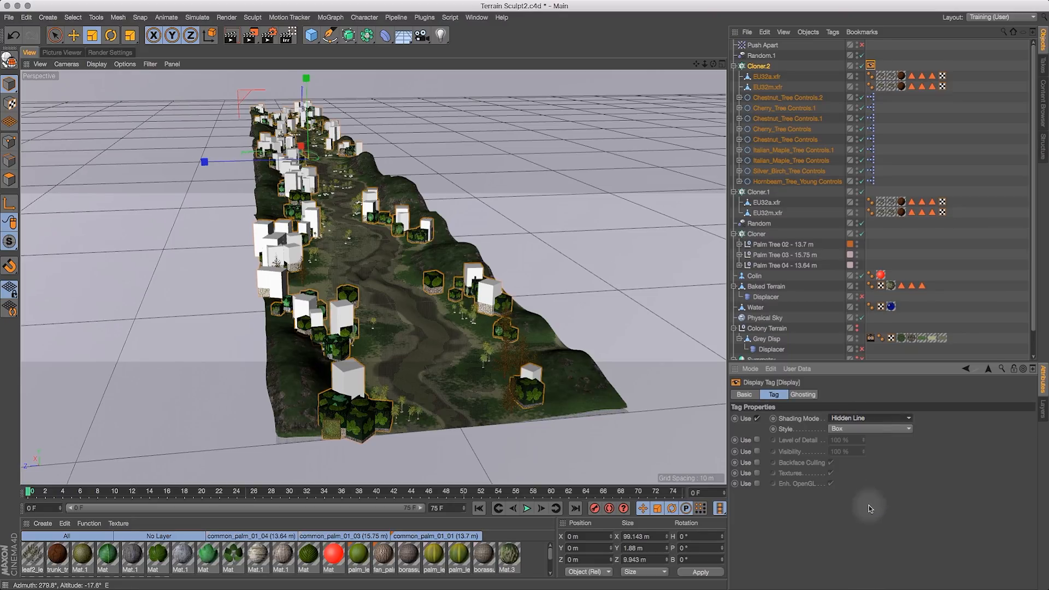
{"action": "mouse_move", "coordinate": [713, 64]}
{"action": "left_mouse_down"}
{"action": "mouse_move", "coordinate": [672, 85]}
{"action": "mouse_move", "coordinate": [633, 53]}
{"action": "left_mouse_up"}
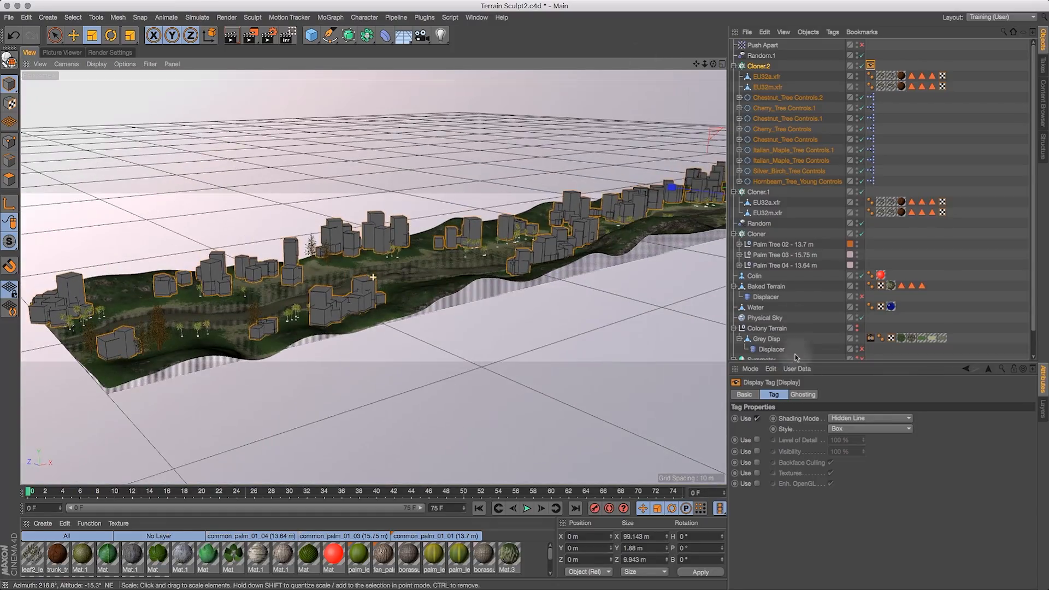
{"action": "left_click", "coordinate": [861, 418]}
{"action": "left_click", "coordinate": [854, 516]}
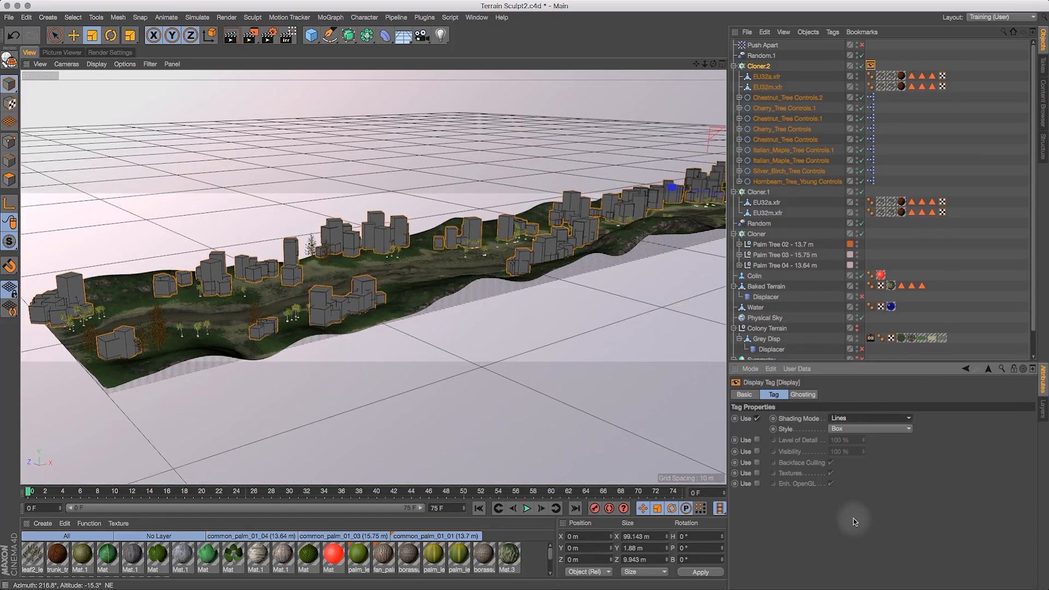
{"action": "left_click_drag", "start_coordinate": [713, 64], "coordinate": [787, 64]}
{"action": "left_click_drag", "start_coordinate": [714, 64], "coordinate": [822, 82]}
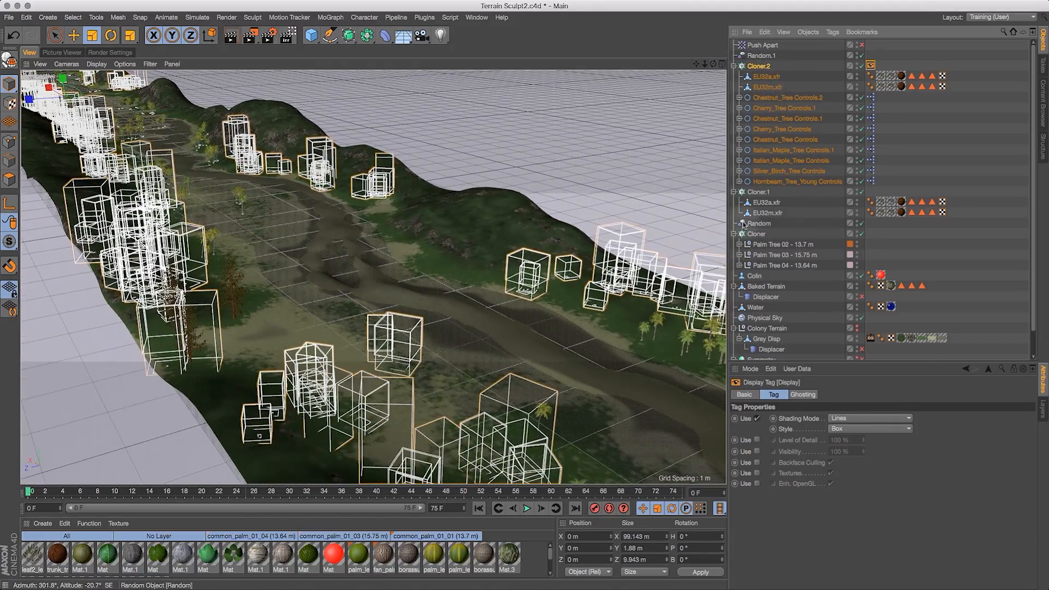
- Set Cloner.2's seed to 10006
{"action": "left_click", "coordinate": [767, 67]}
{"action": "left_click", "coordinate": [808, 395]}
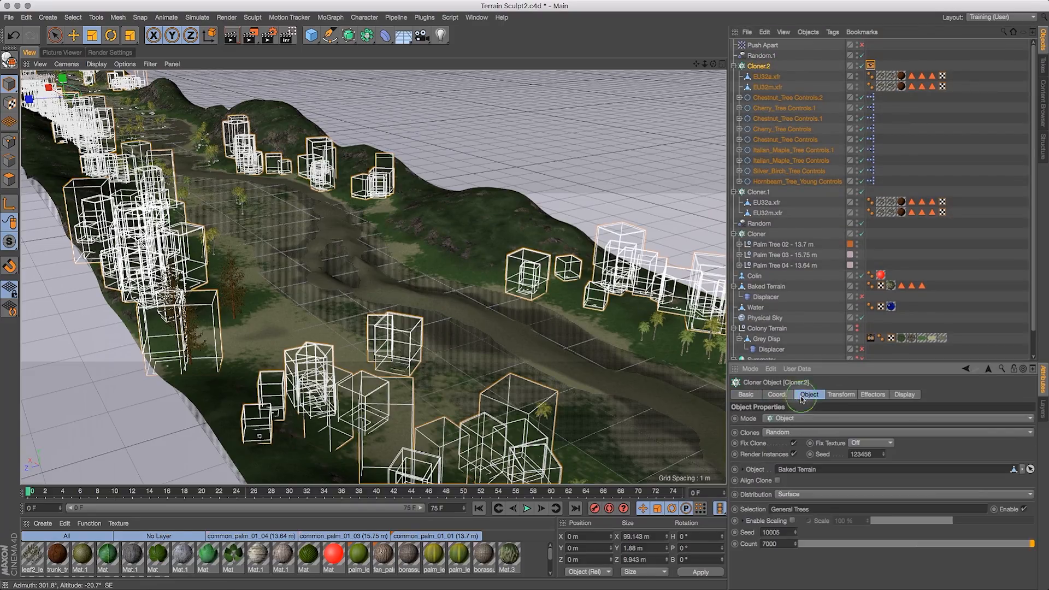
{"action": "left_click", "coordinate": [795, 530]}
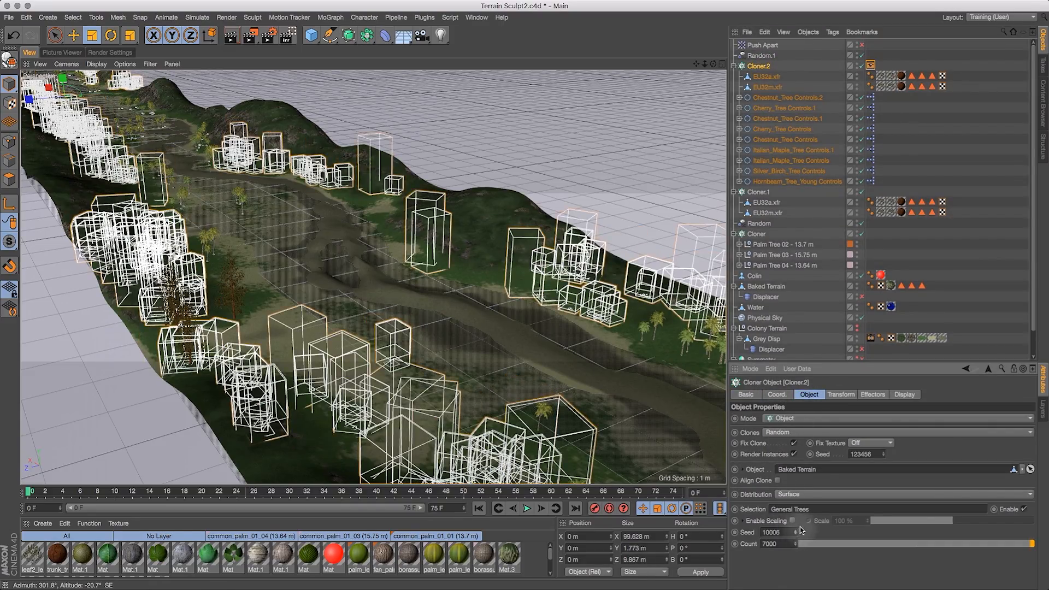
{"action": "left_click", "coordinate": [795, 530]}
{"action": "left_click", "coordinate": [796, 530]}
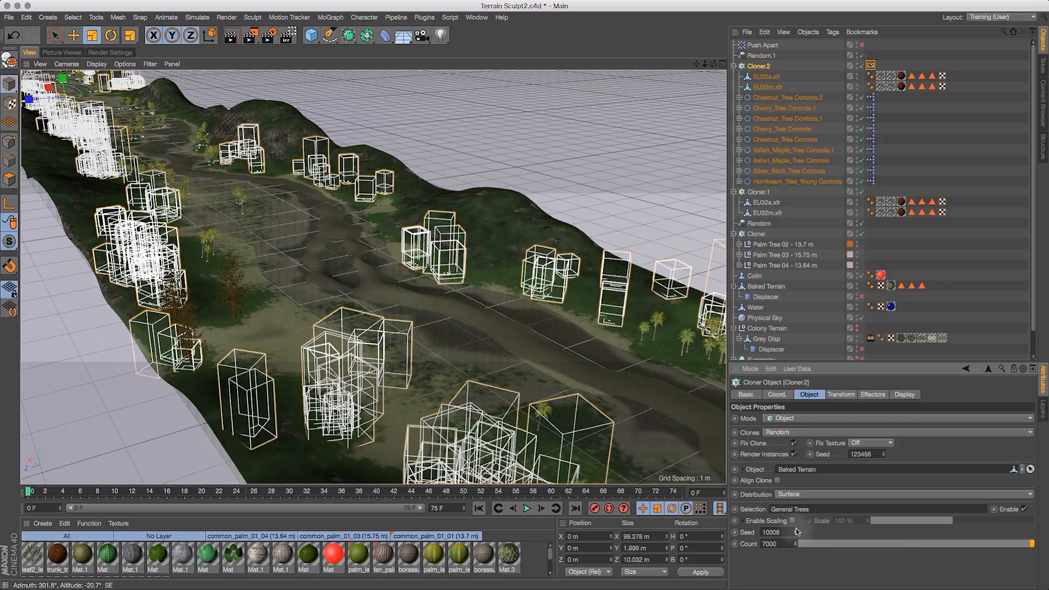
{"action": "left_click", "coordinate": [796, 535]}
{"action": "left_click", "coordinate": [797, 535]}
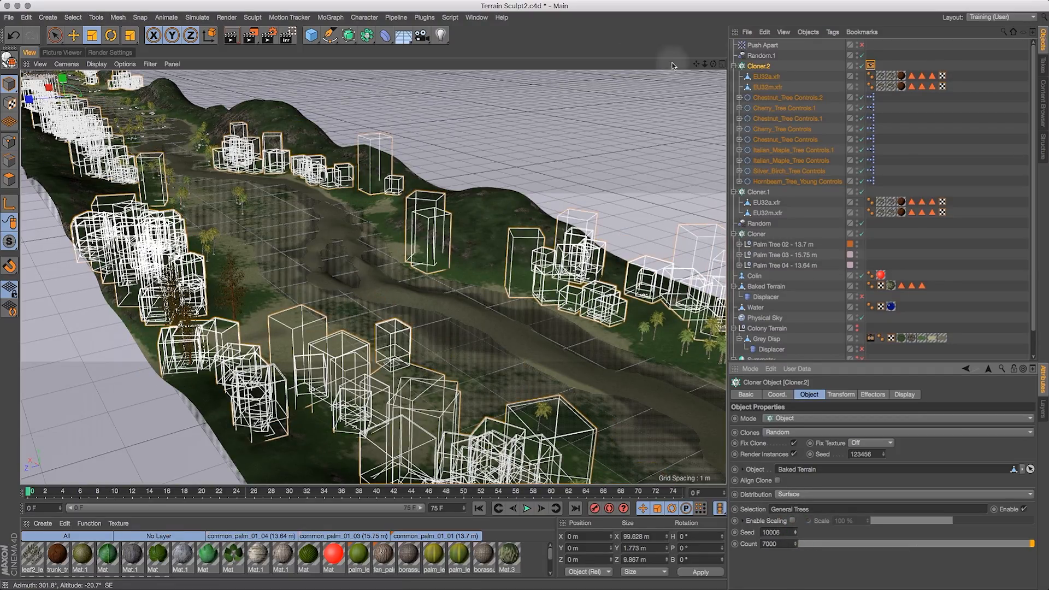
- Enable the Push Apart effector and set its strength to 2% and iterations to 15
{"action": "left_click_drag", "start_coordinate": [715, 63], "coordinate": [626, 75]}
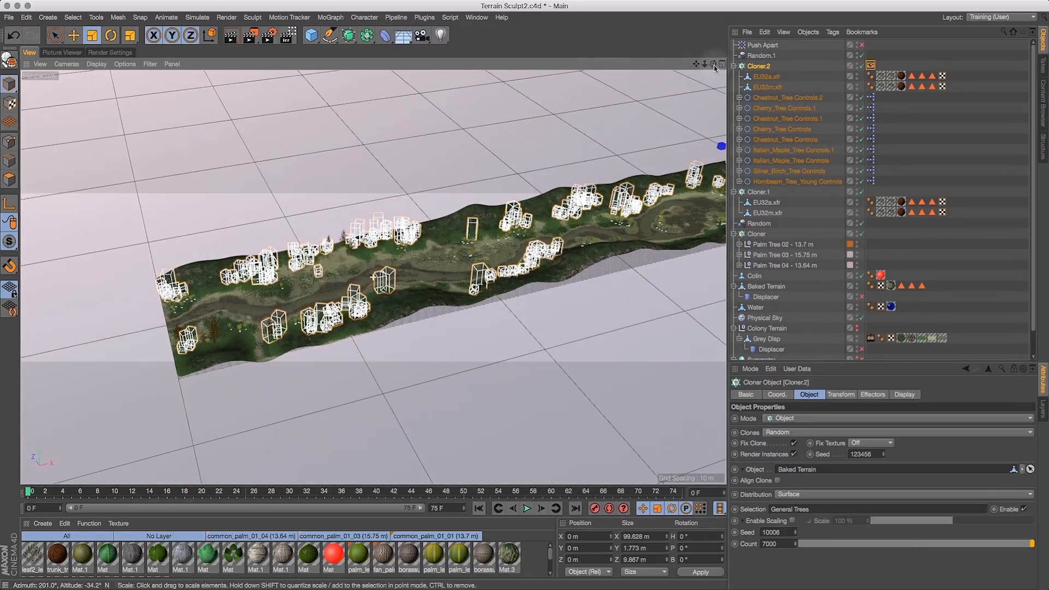
{"action": "left_click", "coordinate": [862, 45]}
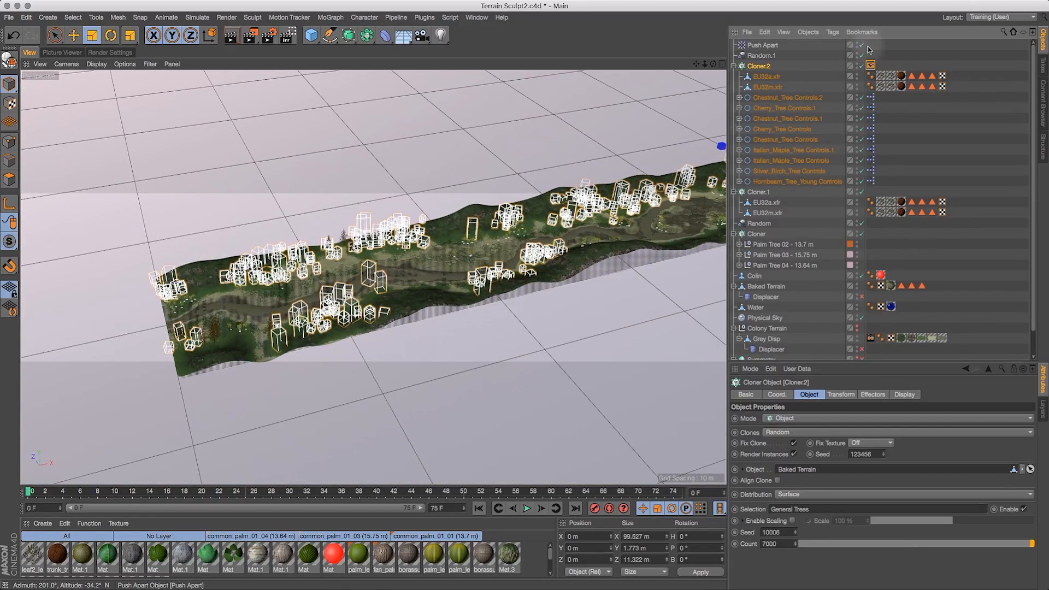
{"action": "left_click", "coordinate": [862, 45]}
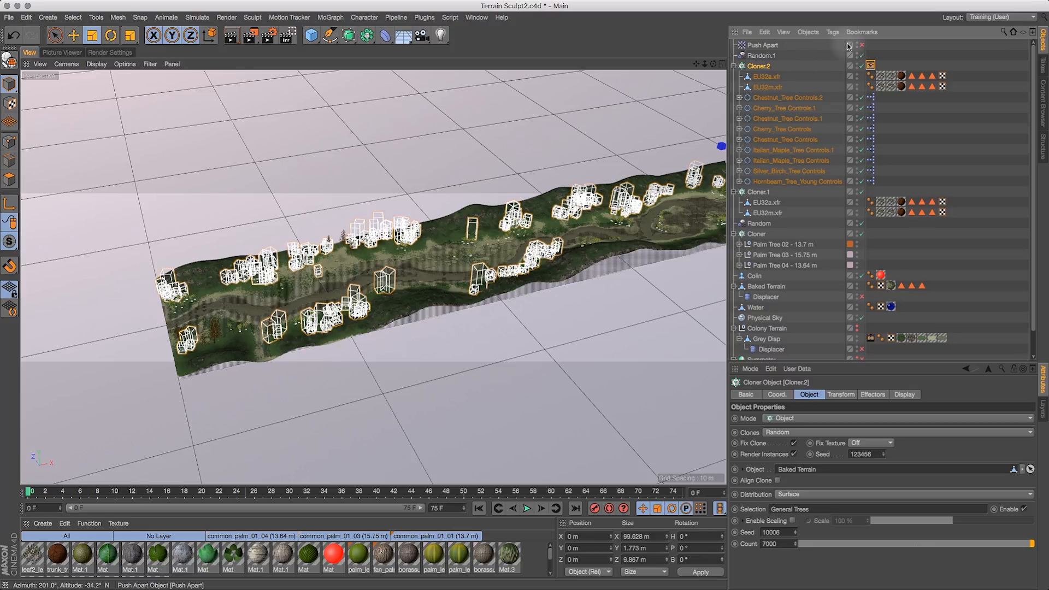
{"action": "left_click", "coordinate": [763, 46]}
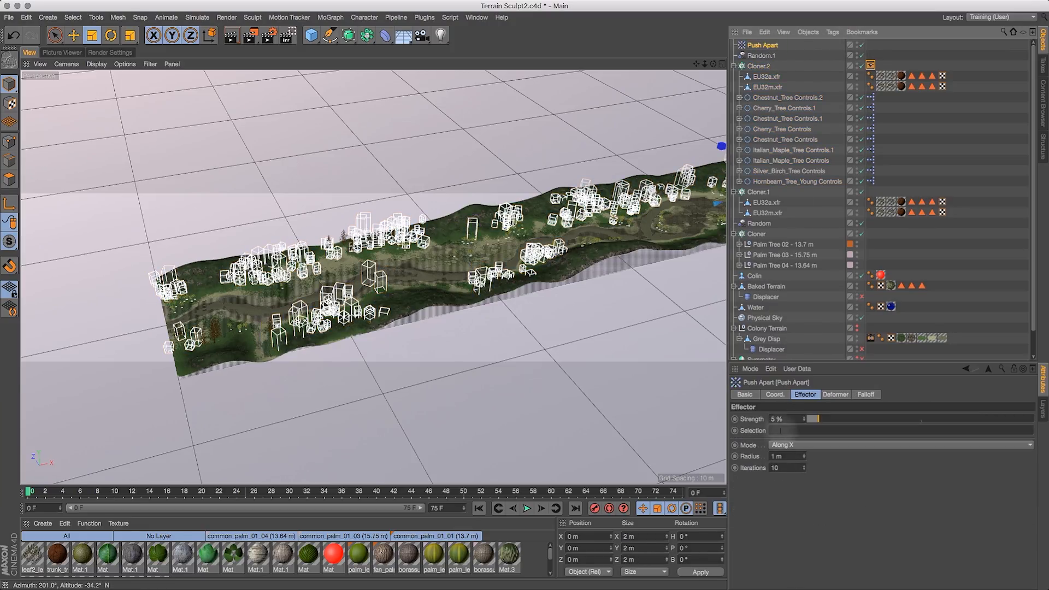
{"action": "left_click", "coordinate": [788, 418]}
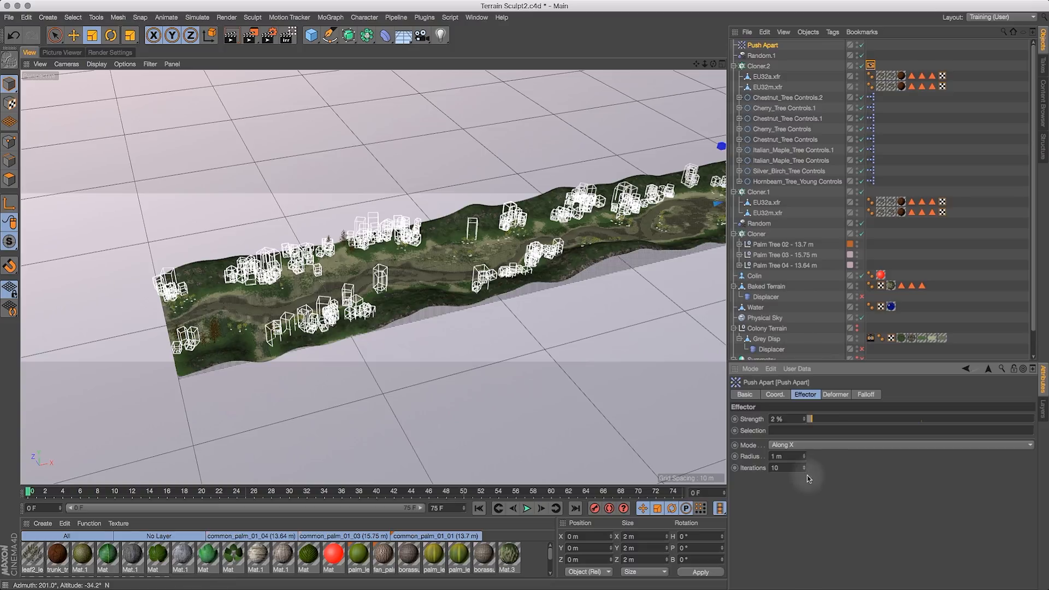
{"action": "double_click", "coordinate": [776, 468]}
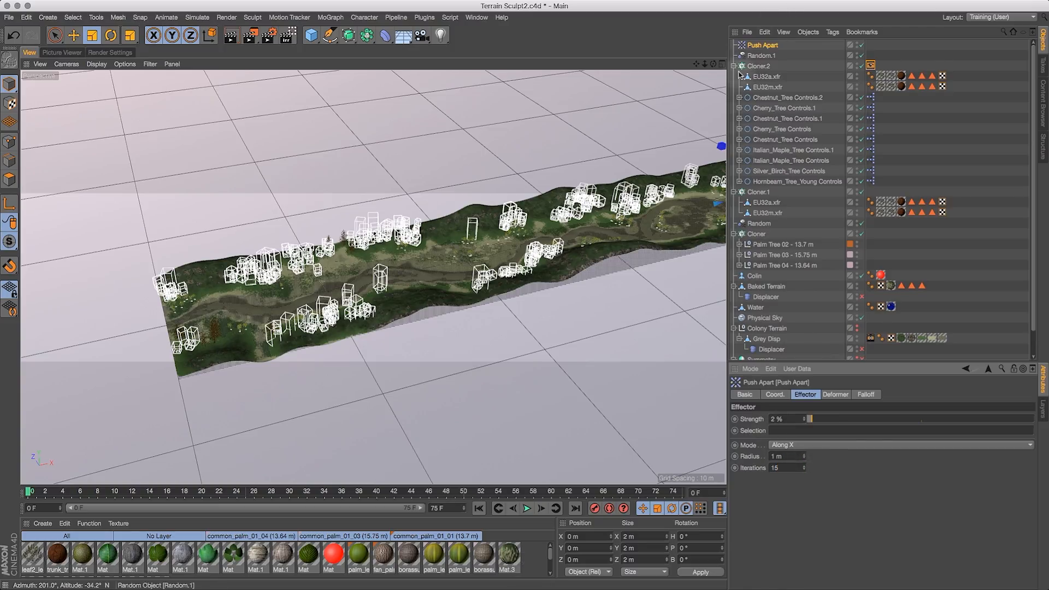
{"action": "left_click_drag", "start_coordinate": [713, 63], "coordinate": [790, 65]}
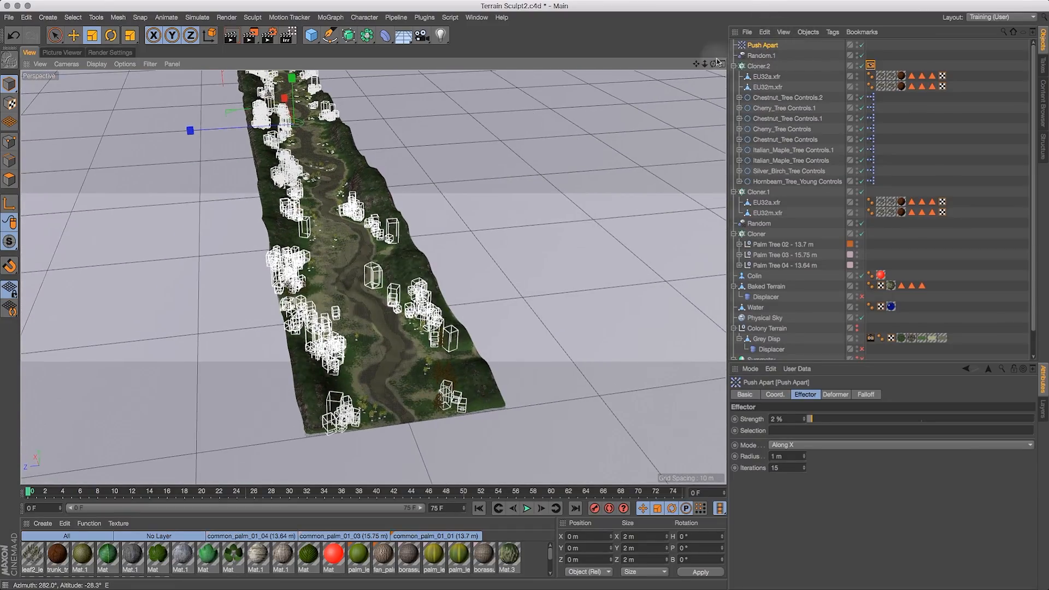
{"action": "left_click_drag", "start_coordinate": [720, 63], "coordinate": [900, 47]}
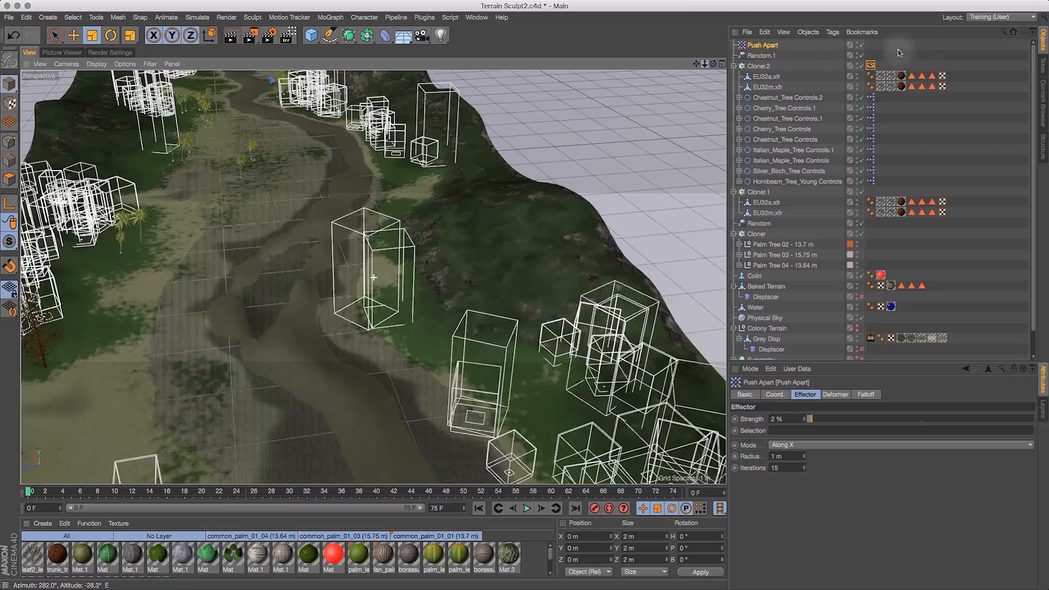
- Set Cloner.2's Display tag to Quick Shading with the Wireframe style
{"action": "left_click_drag", "start_coordinate": [713, 64], "coordinate": [863, 35]}
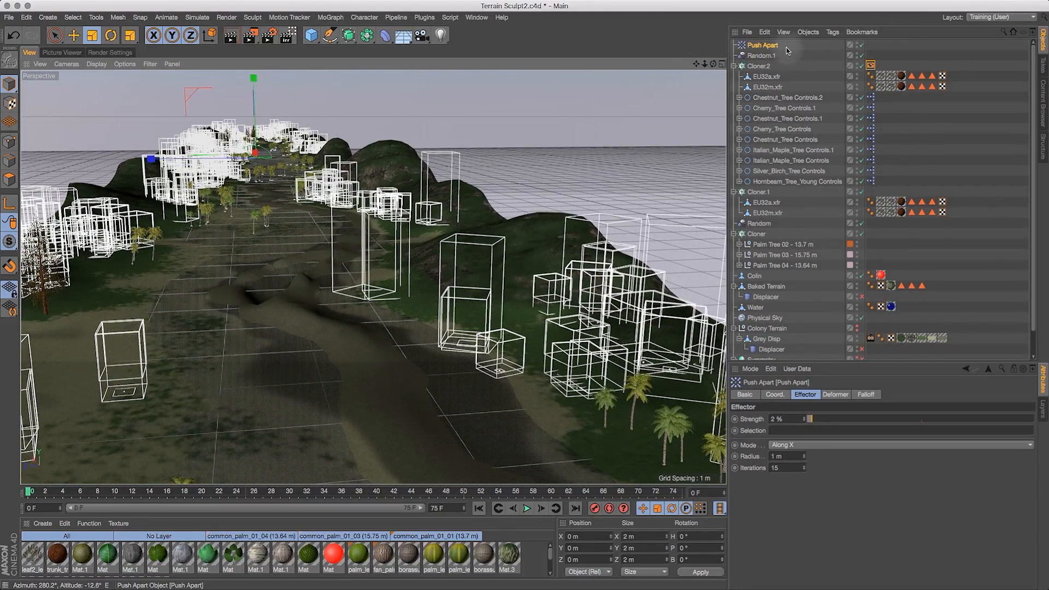
{"action": "left_click", "coordinate": [870, 65]}
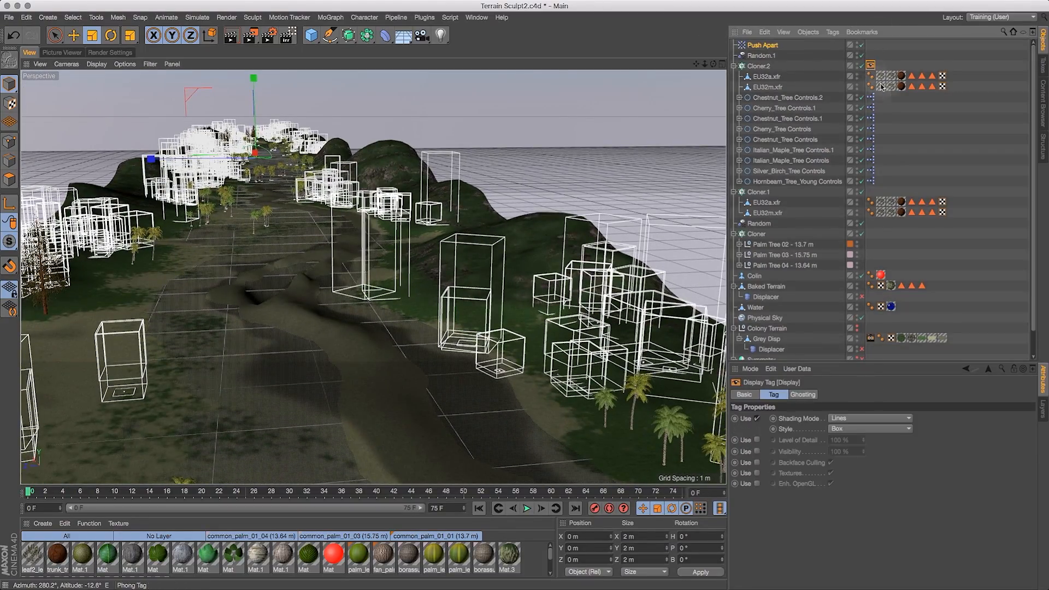
{"action": "left_click", "coordinate": [865, 418]}
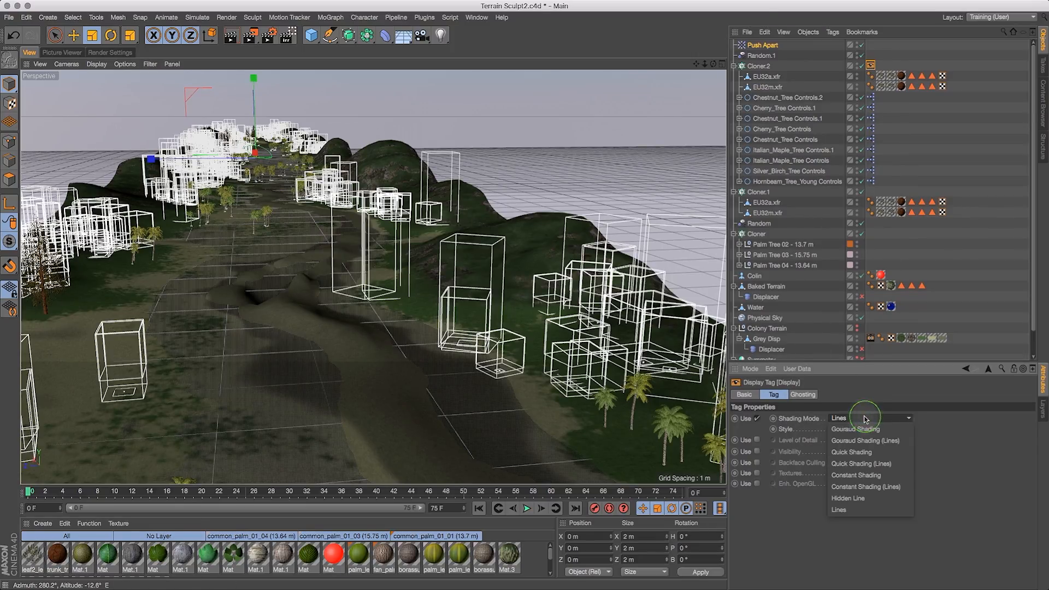
{"action": "left_click", "coordinate": [867, 453]}
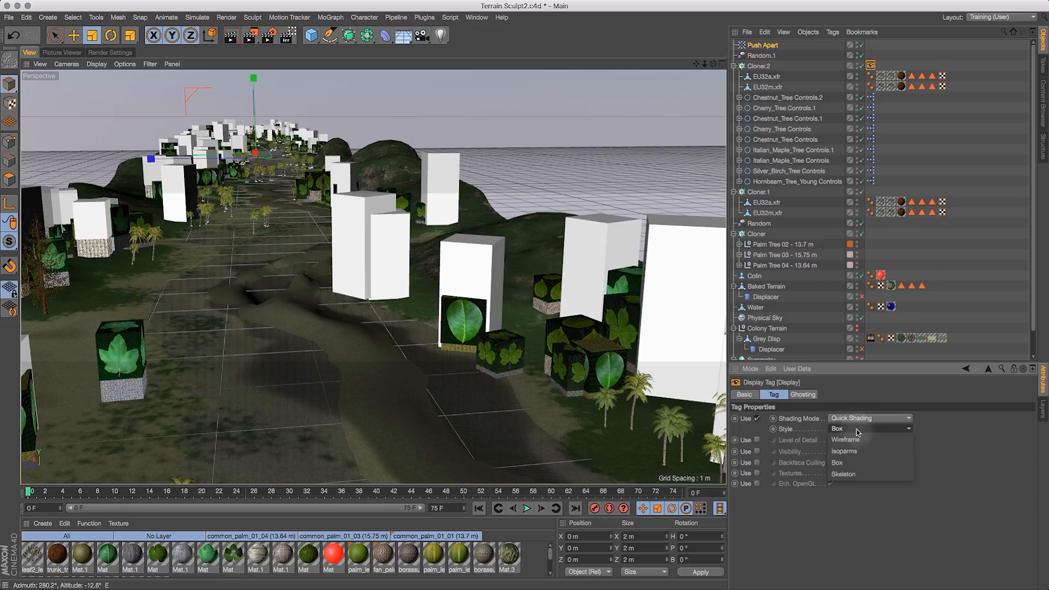
{"action": "left_click", "coordinate": [858, 441]}
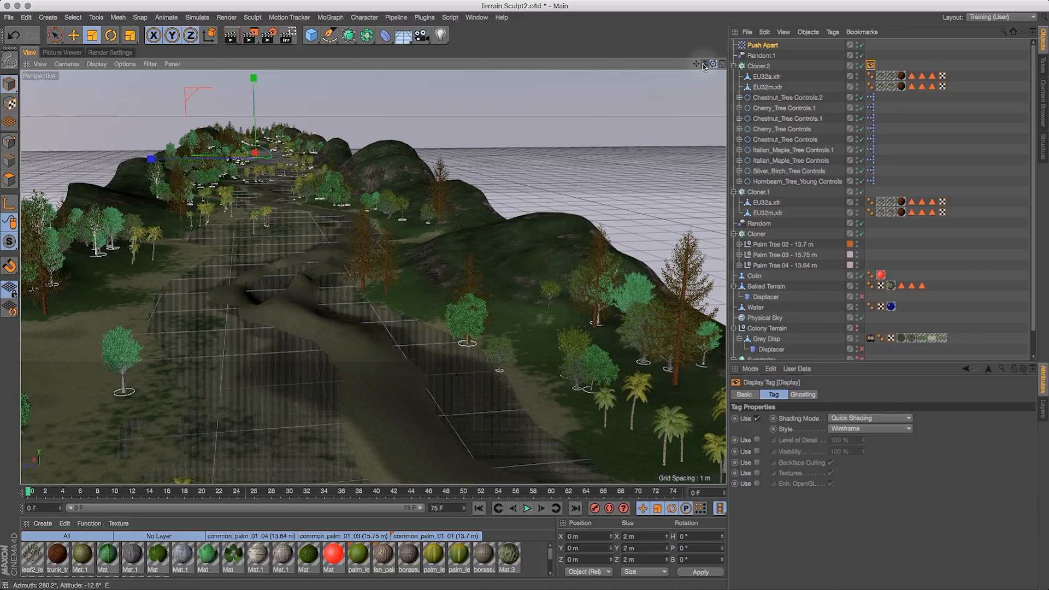
- Show the Palms polygon selection on Baked Terrain and switch to the Live Selection tool
{"action": "mouse_move", "coordinate": [694, 66]}
{"action": "left_mouse_down"}
{"action": "mouse_move", "coordinate": [680, 70]}
{"action": "mouse_move", "coordinate": [697, 65]}
{"action": "left_mouse_up"}
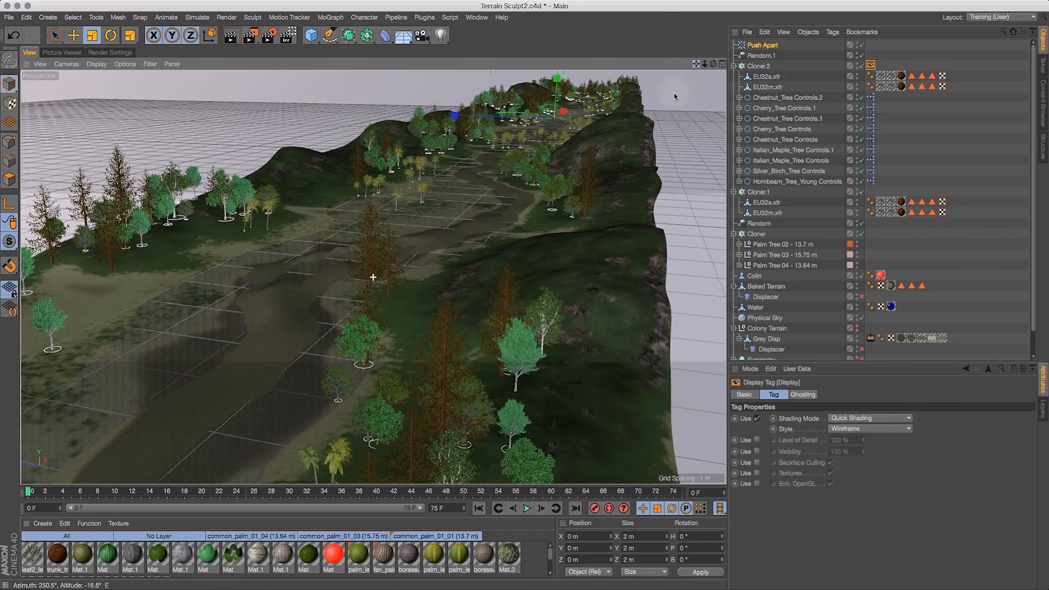
{"action": "left_click_drag", "start_coordinate": [649, 146], "coordinate": [608, 243]}
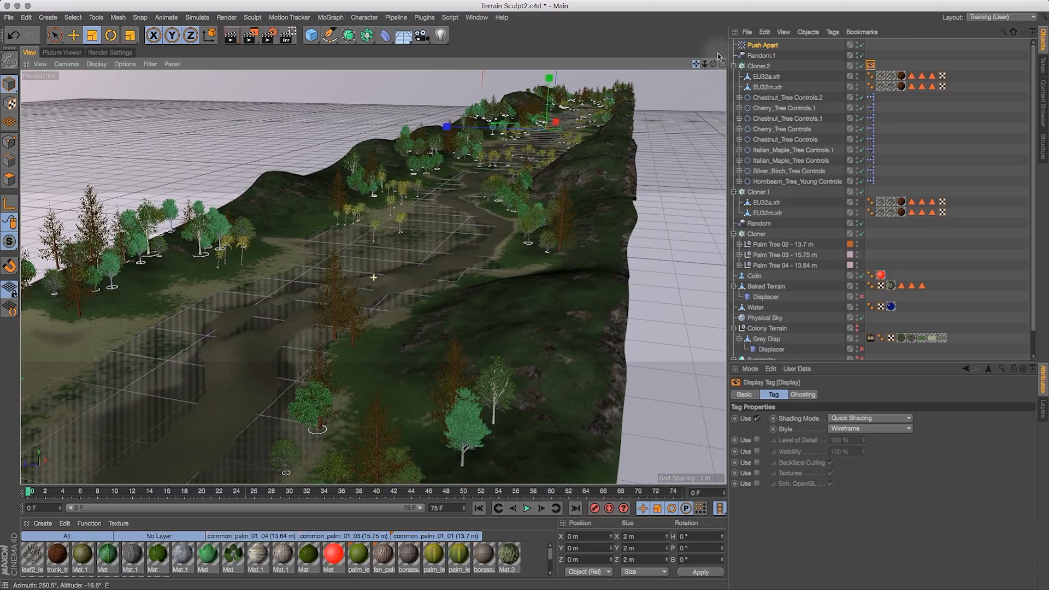
{"action": "left_click_drag", "start_coordinate": [707, 64], "coordinate": [707, 65]}
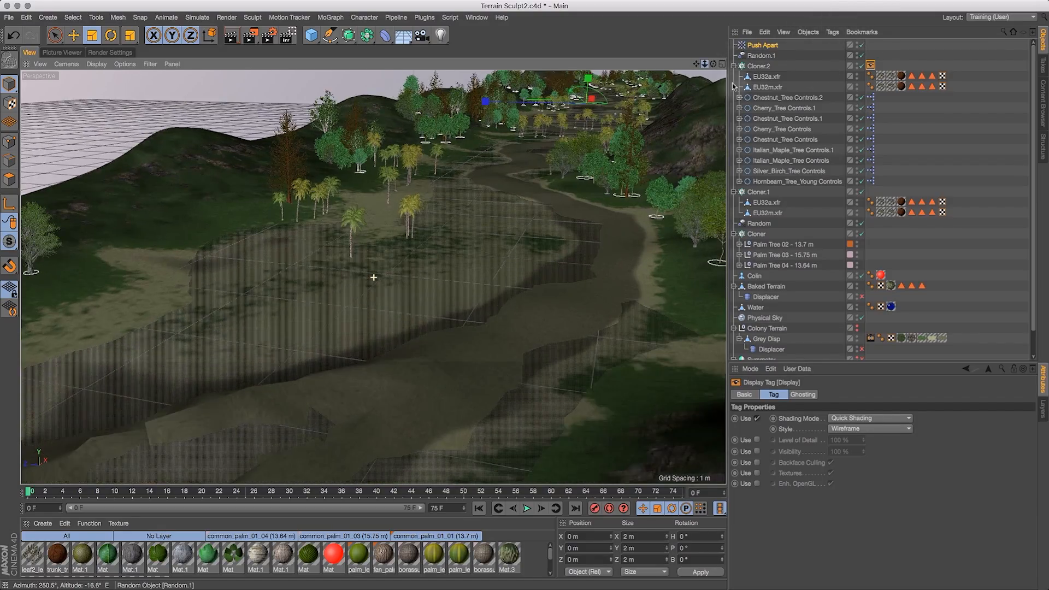
{"action": "left_click_drag", "start_coordinate": [665, 78], "coordinate": [642, 85]}
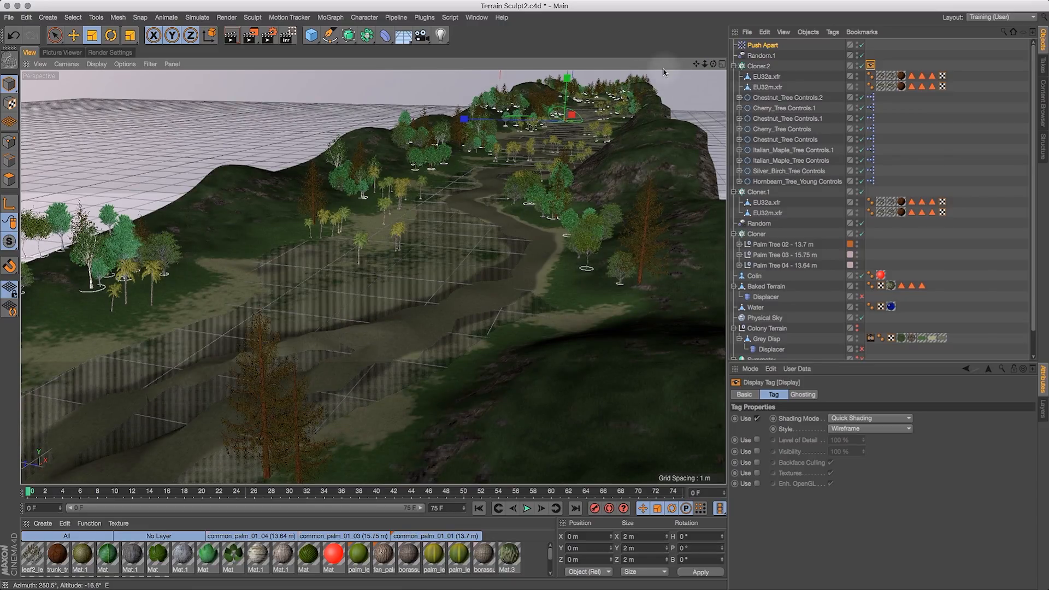
{"action": "mouse_move", "coordinate": [654, 81]}
{"action": "left_mouse_down"}
{"action": "mouse_move", "coordinate": [635, 78]}
{"action": "mouse_move", "coordinate": [758, 60]}
{"action": "mouse_move", "coordinate": [767, 75]}
{"action": "left_mouse_up"}
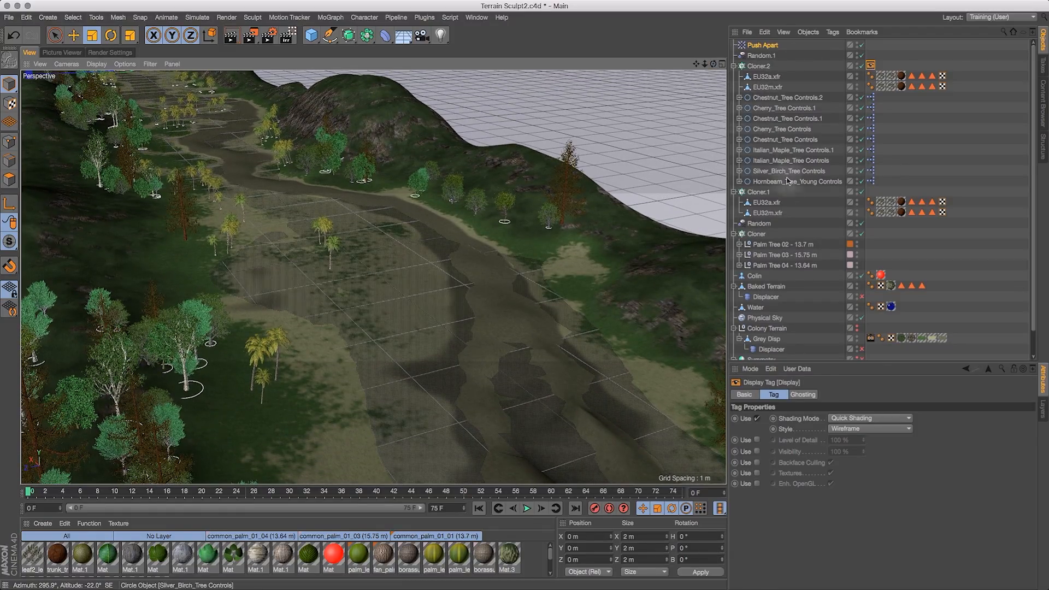
{"action": "left_click", "coordinate": [757, 234]}
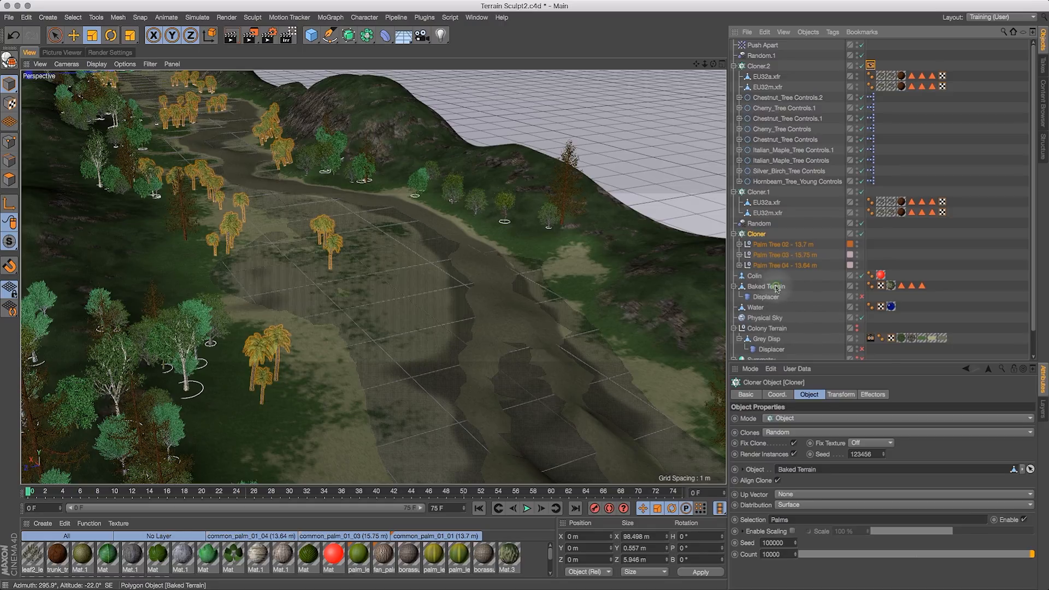
{"action": "left_click", "coordinate": [776, 288]}
{"action": "left_click", "coordinate": [902, 286]}
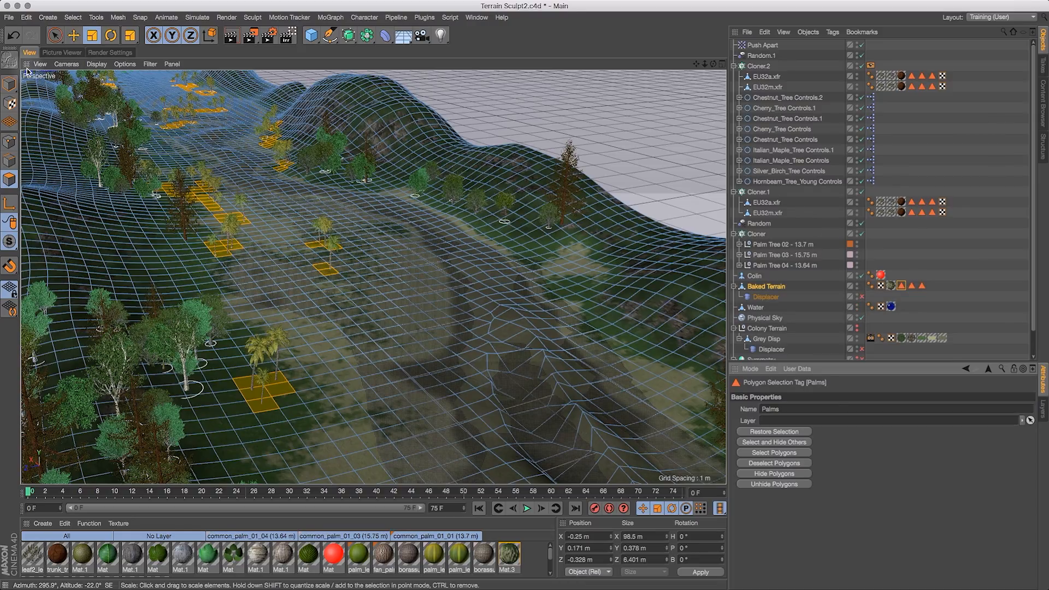
{"action": "left_click_drag", "start_coordinate": [55, 36], "coordinate": [84, 56]}
{"action": "left_click", "coordinate": [84, 54]}
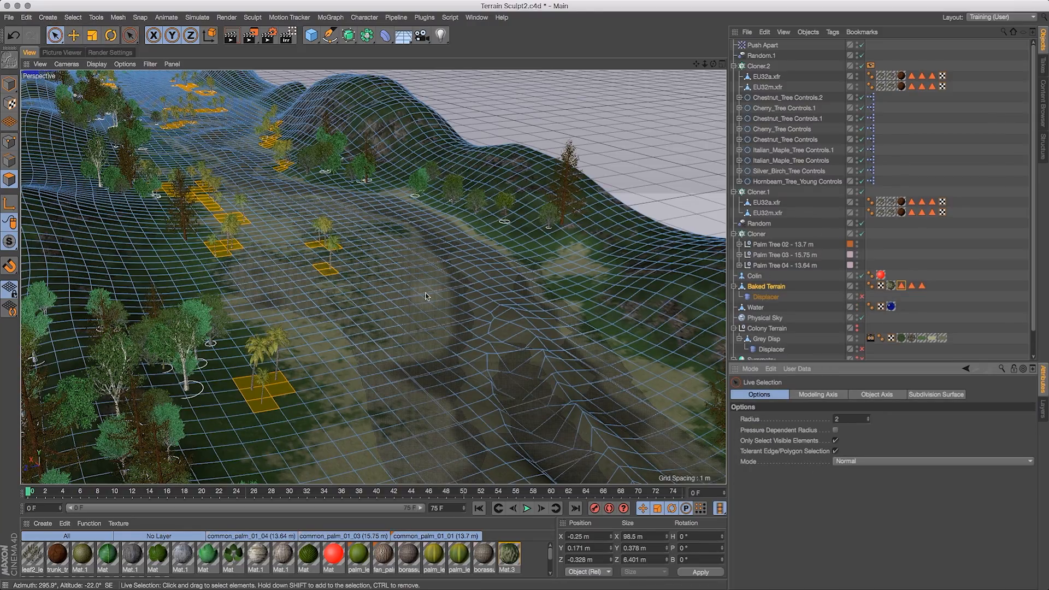
{"action": "left_click_drag", "start_coordinate": [711, 66], "coordinate": [658, 84]}
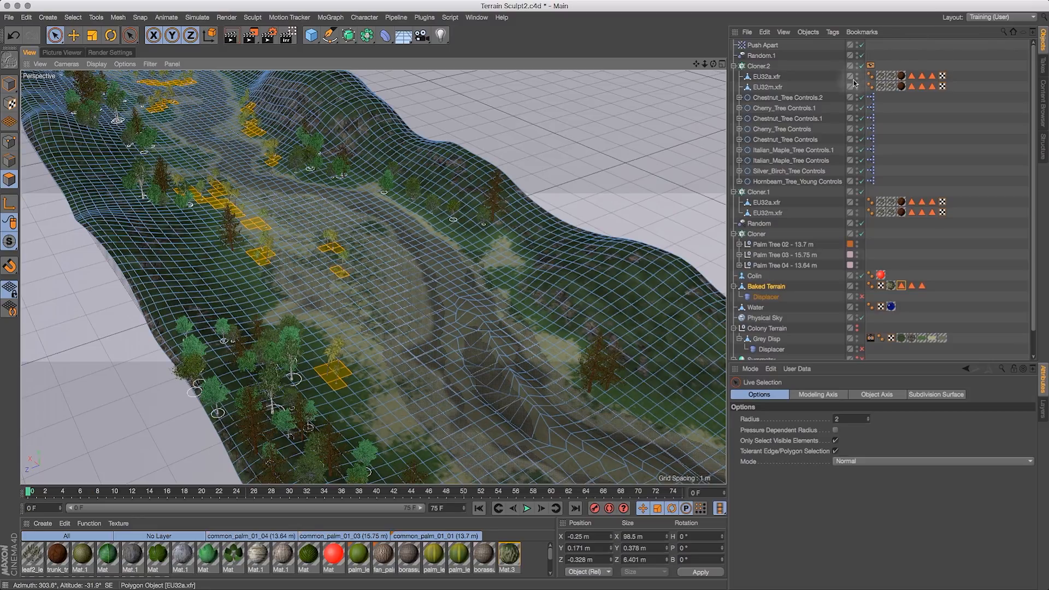
{"action": "left_click", "coordinate": [862, 66]}
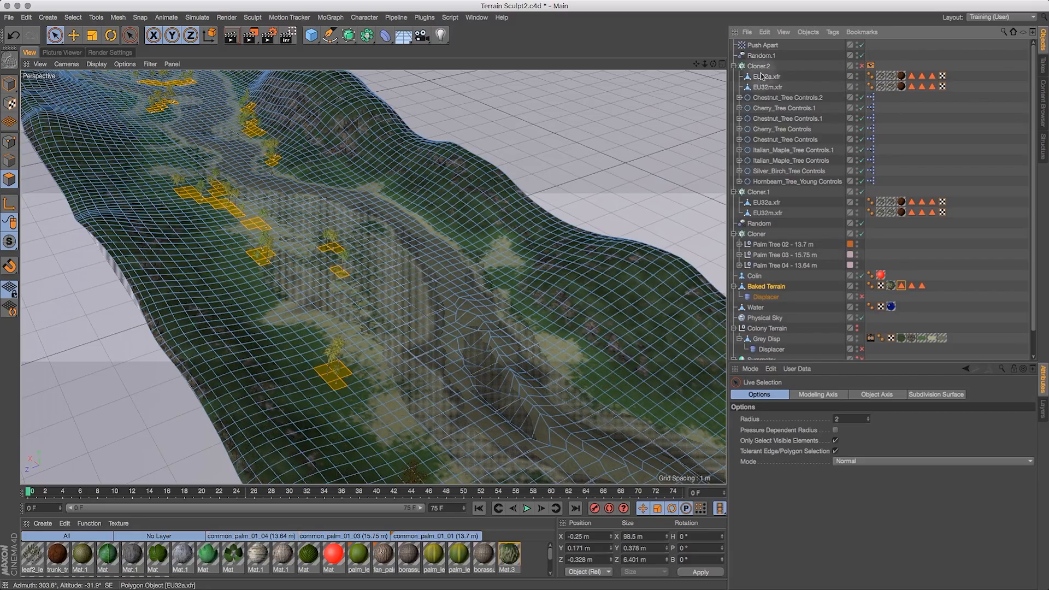
{"action": "left_click_drag", "start_coordinate": [696, 64], "coordinate": [533, 6]}
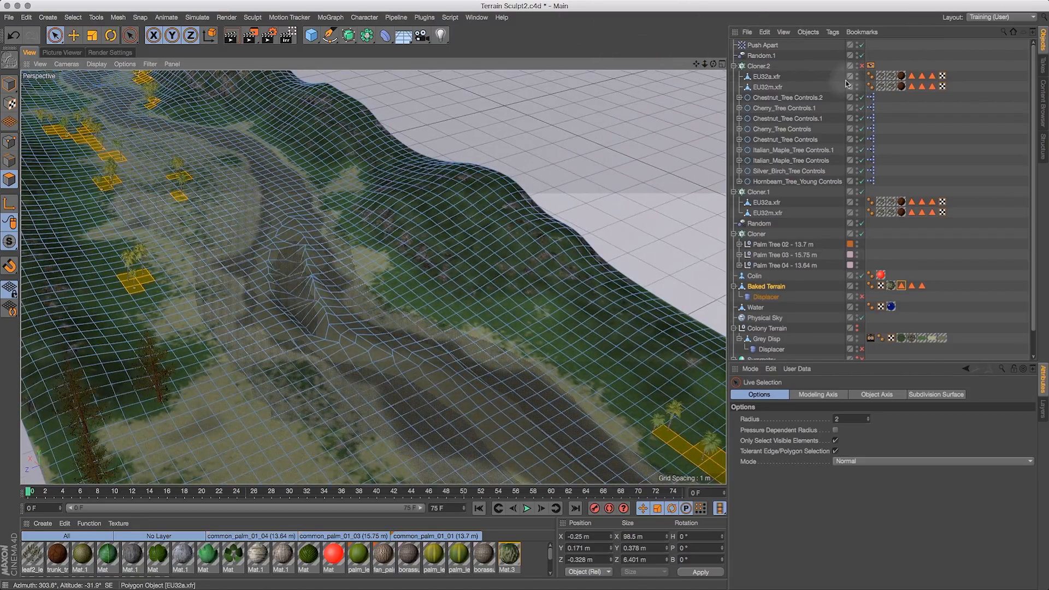
- Set the Display tag's style to Box and its shading mode to Lines, trying Constant Shading and Hidden Line first
{"action": "left_click", "coordinate": [871, 65]}
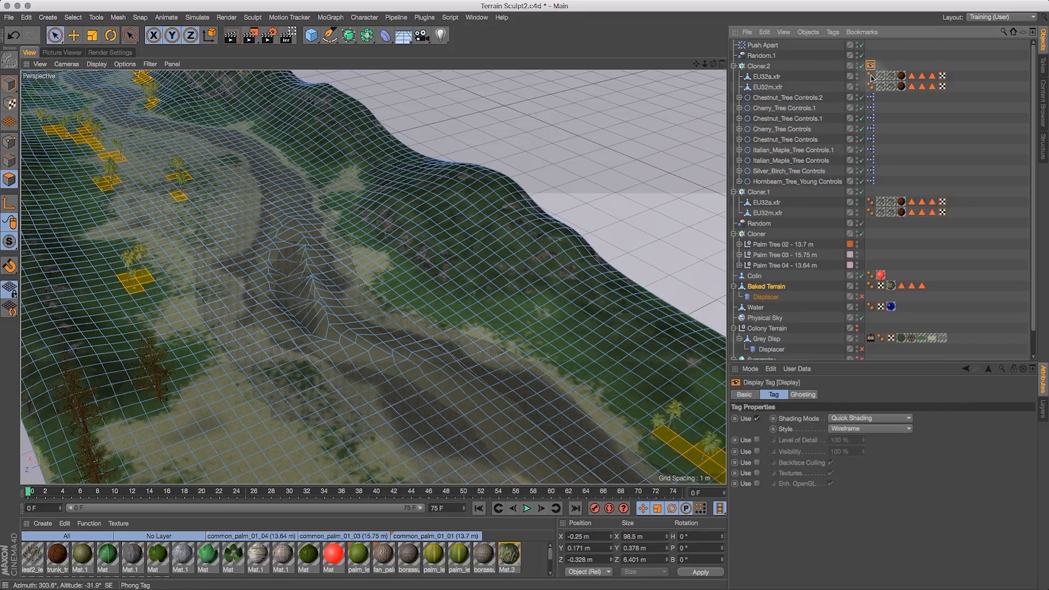
{"action": "left_click", "coordinate": [890, 419]}
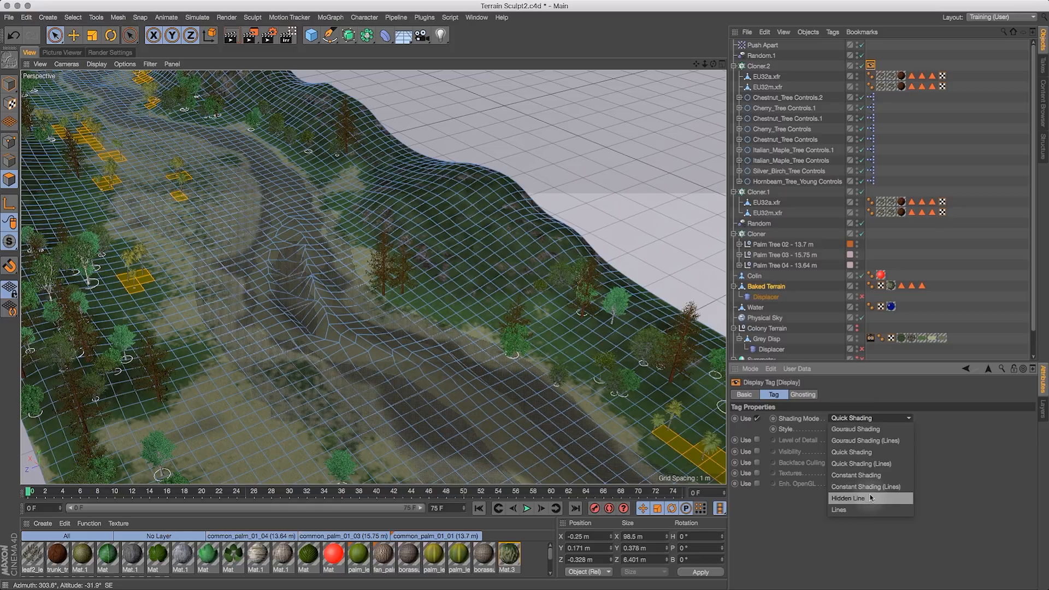
{"action": "left_click", "coordinate": [868, 475]}
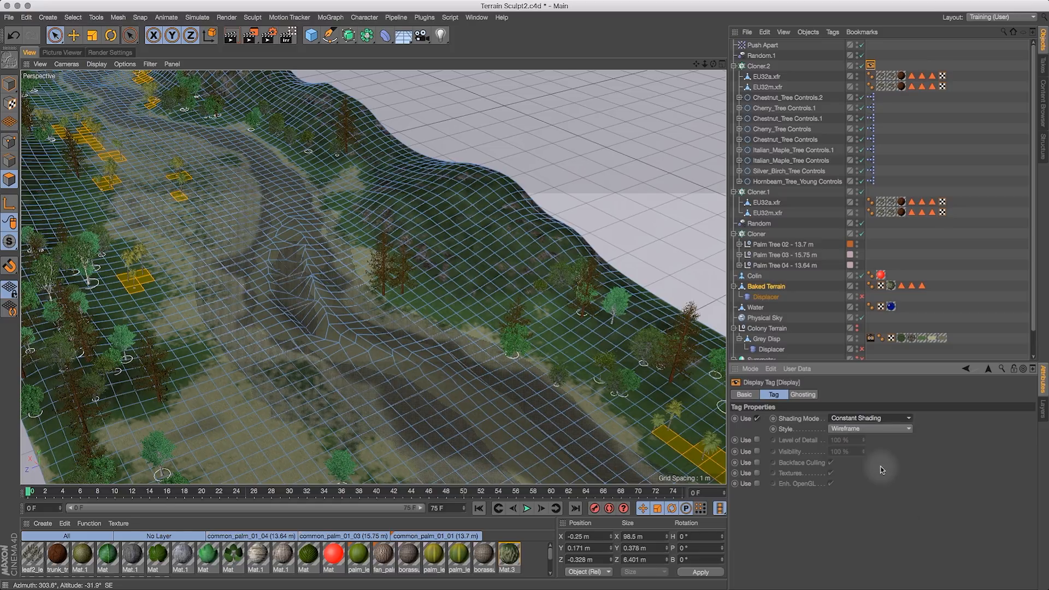
{"action": "left_click", "coordinate": [870, 428]}
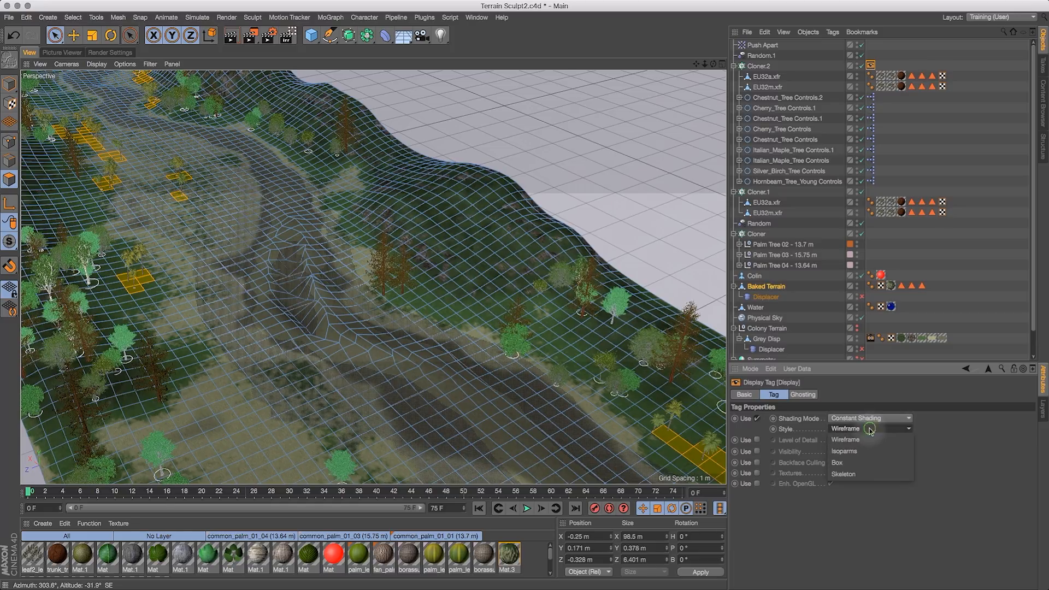
{"action": "left_click", "coordinate": [861, 463]}
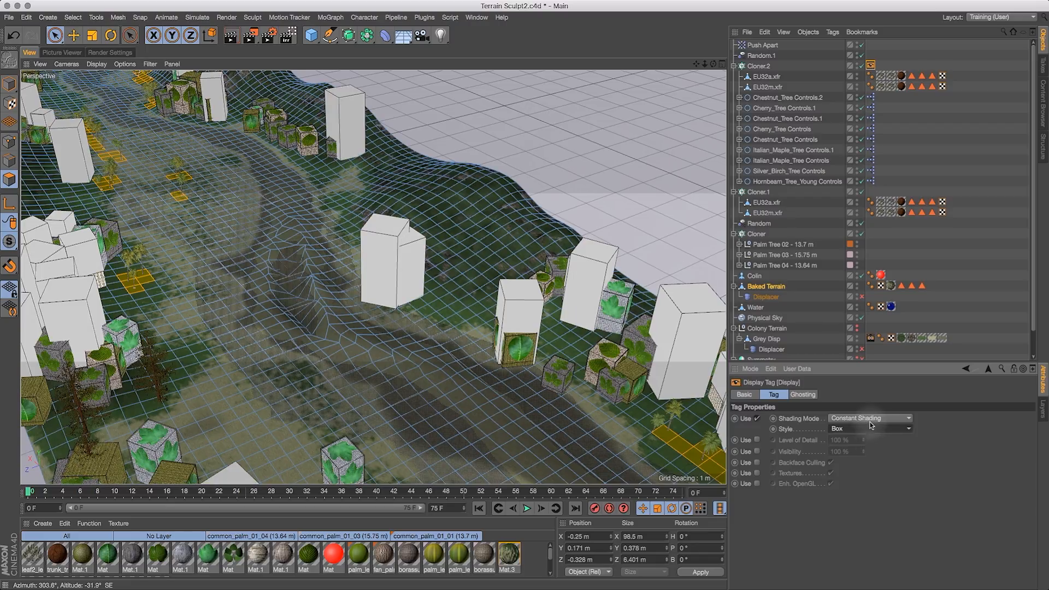
{"action": "left_click", "coordinate": [870, 419]}
{"action": "left_click", "coordinate": [867, 499]}
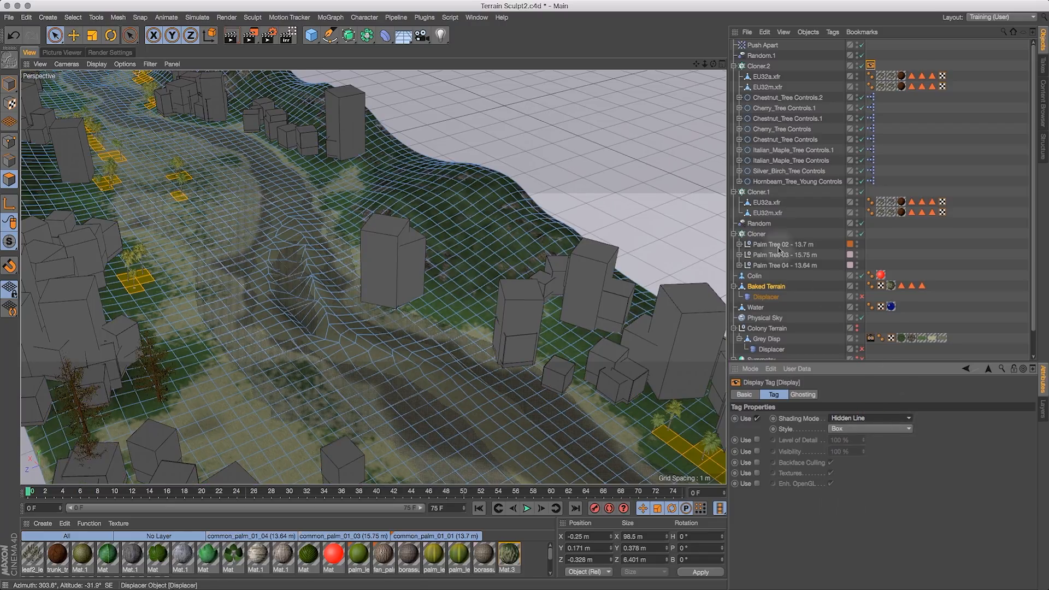
{"action": "left_click", "coordinate": [721, 66]}
{"action": "left_click_drag", "start_coordinate": [720, 66], "coordinate": [765, 71]}
{"action": "left_click", "coordinate": [852, 420]}
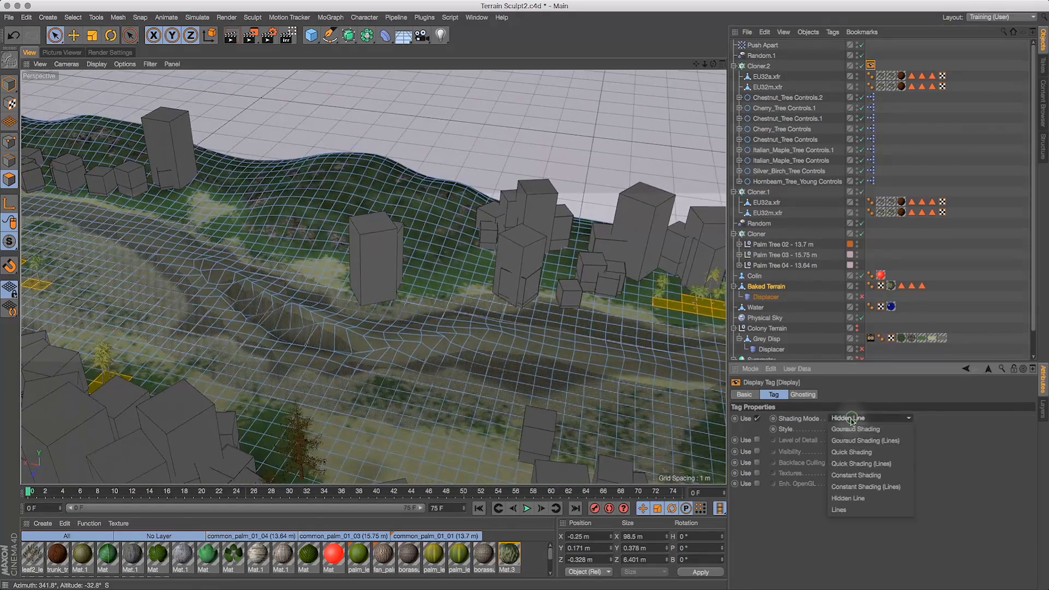
{"action": "left_click", "coordinate": [839, 510]}
- Live-select additional terrain polygons beside the river for palm placement
{"action": "mouse_move", "coordinate": [331, 224]}
{"action": "left_mouse_down"}
{"action": "mouse_move", "coordinate": [793, 60]}
{"action": "mouse_move", "coordinate": [1047, 84]}
{"action": "mouse_move", "coordinate": [404, 236]}
{"action": "left_mouse_up"}
{"action": "left_click_drag", "start_coordinate": [178, 321], "coordinate": [227, 365], "text": "shift"}
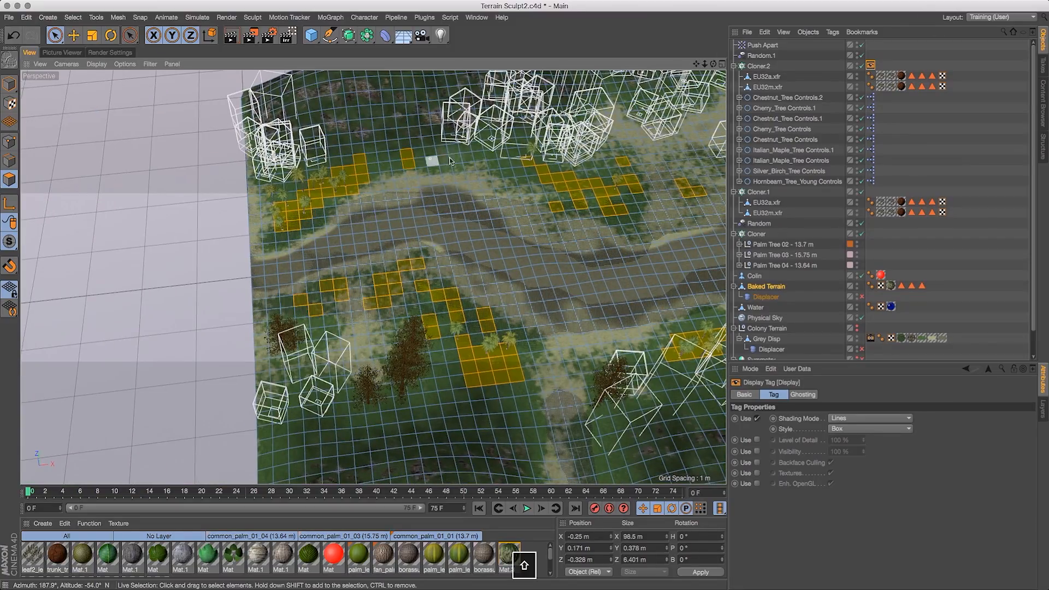
{"action": "left_click_drag", "start_coordinate": [697, 64], "coordinate": [609, 131]}
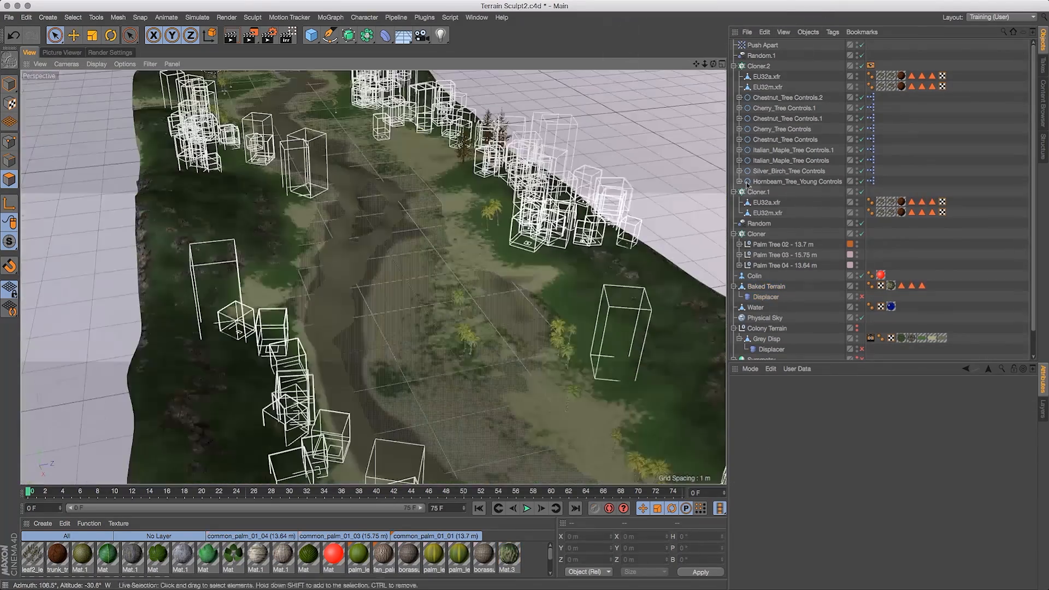
{"action": "left_click", "coordinate": [766, 286]}
{"action": "left_click_drag", "start_coordinate": [713, 64], "coordinate": [552, 82]}
{"action": "left_click", "coordinate": [363, 232], "text": "shift"}
{"action": "left_click_drag", "start_coordinate": [445, 224], "coordinate": [483, 230], "text": "shift"}
{"action": "left_click_drag", "start_coordinate": [713, 64], "coordinate": [724, 67]}
{"action": "mouse_move", "coordinate": [501, 201]}
{"action": "left_mouse_down", "text": "shift"}
{"action": "mouse_move", "coordinate": [473, 204]}
{"action": "mouse_move", "coordinate": [503, 201]}
{"action": "left_mouse_up", "text": "shift"}
{"action": "mouse_move", "coordinate": [713, 64]}
{"action": "left_mouse_down"}
{"action": "mouse_move", "coordinate": [591, 44]}
{"action": "mouse_move", "coordinate": [565, 61]}
{"action": "left_mouse_up"}
{"action": "left_click", "coordinate": [337, 150], "text": "shift"}
{"action": "left_click_drag", "start_coordinate": [306, 184], "coordinate": [339, 205], "text": "shift"}
{"action": "mouse_move", "coordinate": [696, 64]}
{"action": "left_mouse_down"}
{"action": "mouse_move", "coordinate": [601, 136]}
{"action": "mouse_move", "coordinate": [656, 65]}
{"action": "mouse_move", "coordinate": [614, 64]}
{"action": "left_mouse_up"}
{"action": "left_click", "coordinate": [390, 208], "text": "shift"}
{"action": "mouse_move", "coordinate": [696, 64]}
{"action": "left_mouse_down"}
{"action": "mouse_move", "coordinate": [645, 63]}
{"action": "mouse_move", "coordinate": [733, 50]}
{"action": "left_mouse_up"}
{"action": "left_click", "coordinate": [244, 201], "text": "shift"}
{"action": "left_click", "coordinate": [174, 340], "text": "shift"}
{"action": "left_click_drag", "start_coordinate": [563, 435], "coordinate": [595, 453], "text": "shift"}
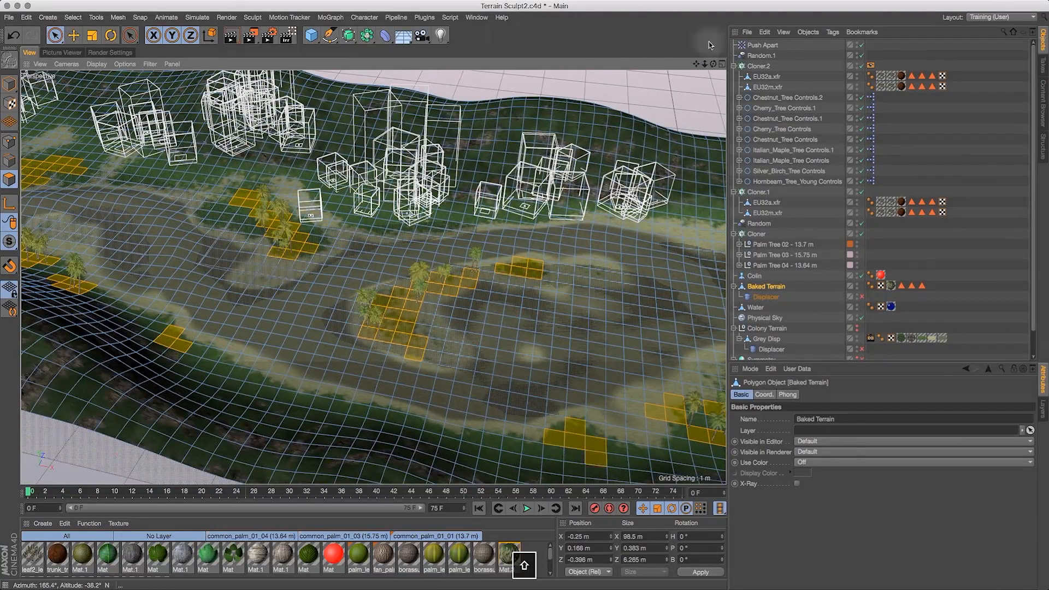
{"action": "left_click_drag", "start_coordinate": [709, 45], "coordinate": [547, 32]}
{"action": "left_click_drag", "start_coordinate": [579, 435], "coordinate": [565, 442], "text": "shift"}
{"action": "mouse_move", "coordinate": [697, 64]}
{"action": "left_mouse_down"}
{"action": "mouse_move", "coordinate": [538, 27]}
{"action": "mouse_move", "coordinate": [322, 6]}
{"action": "left_mouse_up"}
{"action": "left_click_drag", "start_coordinate": [262, 195], "coordinate": [236, 204], "text": "shift"}
{"action": "left_click_drag", "start_coordinate": [705, 64], "coordinate": [634, 61]}
{"action": "left_click_drag", "start_coordinate": [519, 351], "coordinate": [464, 388], "text": "shift"}
{"action": "left_click", "coordinate": [487, 327], "text": "shift"}
{"action": "left_click_drag", "start_coordinate": [697, 63], "coordinate": [530, 3]}
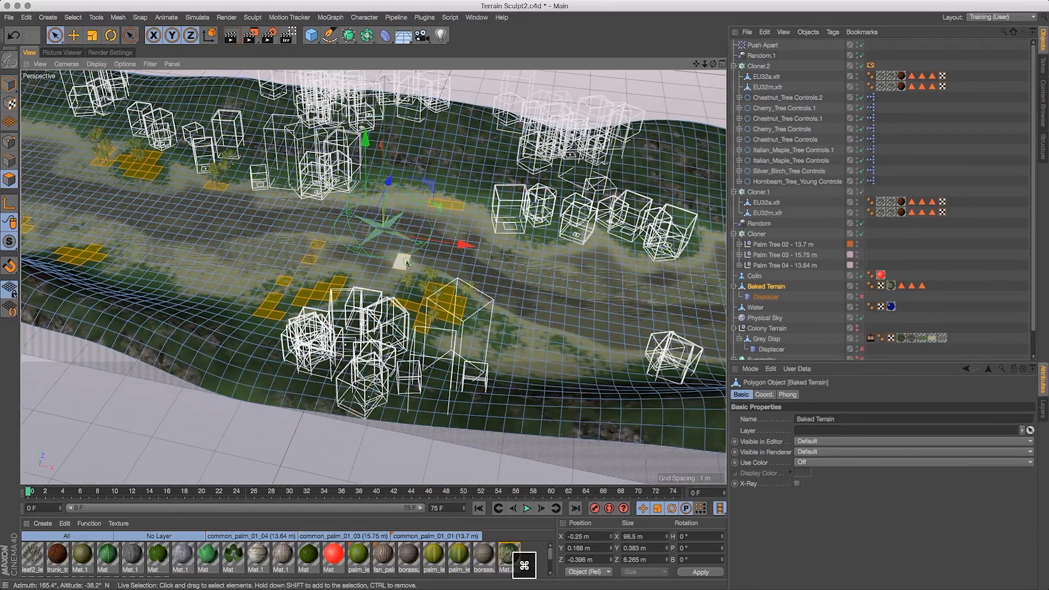
{"action": "left_click_drag", "start_coordinate": [696, 64], "coordinate": [542, 29]}
- Redo the undone selection changes and add more polygons along the river banks
{"action": "key", "text": "super+shift+z"}
{"action": "key", "text": "super+shift+z"}
{"action": "key", "text": "super+shift+z"}
{"action": "key", "text": "super+shift+z"}
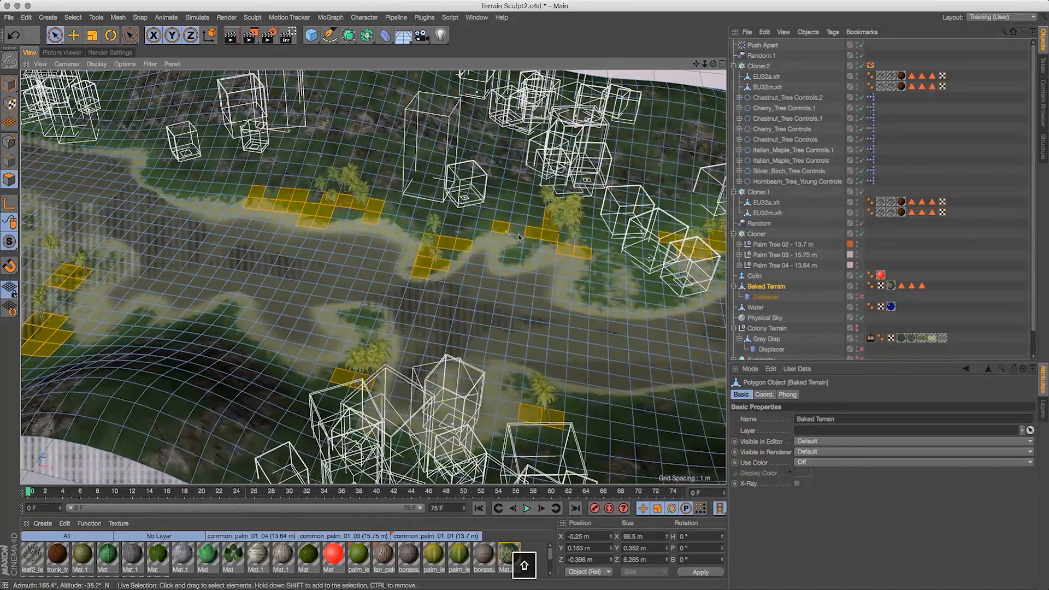
{"action": "mouse_move", "coordinate": [519, 237]}
{"action": "left_mouse_down", "text": "shift"}
{"action": "mouse_move", "coordinate": [623, 284]}
{"action": "mouse_move", "coordinate": [628, 262]}
{"action": "left_mouse_up", "text": "shift"}
{"action": "left_click_drag", "start_coordinate": [696, 64], "coordinate": [431, 3]}
{"action": "left_click_drag", "start_coordinate": [713, 64], "coordinate": [596, 59]}
{"action": "key", "text": "1"}
{"action": "mouse_move", "coordinate": [625, 333]}
{"action": "left_mouse_down"}
{"action": "mouse_move", "coordinate": [554, 257]}
{"action": "mouse_move", "coordinate": [372, 277]}
{"action": "mouse_move", "coordinate": [494, 219]}
{"action": "left_mouse_up"}
{"action": "left_click_drag", "start_coordinate": [500, 224], "coordinate": [538, 249], "text": "shift"}
{"action": "left_click_drag", "start_coordinate": [437, 284], "coordinate": [389, 342], "text": "shift"}
{"action": "key", "text": "1"}
{"action": "left_click_drag", "start_coordinate": [525, 434], "coordinate": [341, 249]}
{"action": "key", "text": "3"}
{"action": "key", "text": "1"}
{"action": "left_click_drag", "start_coordinate": [494, 94], "coordinate": [773, 42]}
{"action": "left_click", "coordinate": [243, 316], "text": "shift"}
{"action": "left_click", "coordinate": [281, 204], "text": "shift"}
{"action": "left_click", "coordinate": [365, 318], "text": "shift"}
{"action": "left_click", "coordinate": [254, 321], "text": "shift"}
{"action": "key", "text": "3"}
{"action": "mouse_move", "coordinate": [262, 319]}
{"action": "left_mouse_down"}
{"action": "mouse_move", "coordinate": [553, 273]}
{"action": "mouse_move", "coordinate": [526, 275]}
{"action": "left_mouse_up"}
{"action": "left_click", "coordinate": [624, 311], "text": "shift"}
{"action": "left_click", "coordinate": [811, 219]}
{"action": "left_click", "coordinate": [766, 286]}
{"action": "key", "text": "3"}
{"action": "left_click_drag", "start_coordinate": [713, 121], "coordinate": [701, 49]}
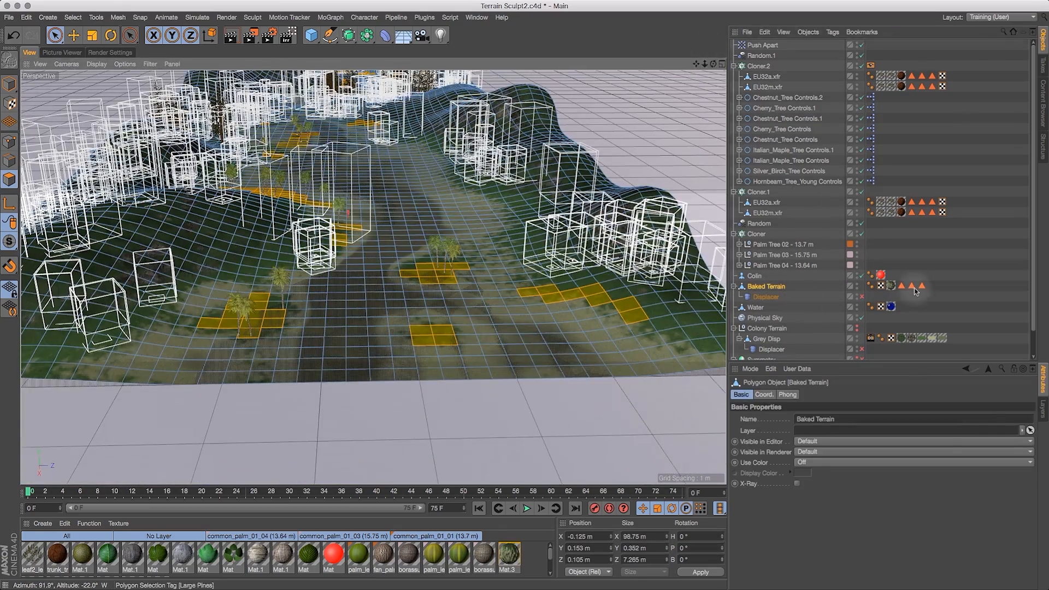
- Store the current polygon selection in the Palms selection tag
{"action": "left_click", "coordinate": [901, 286]}
{"action": "left_click", "coordinate": [74, 18]}
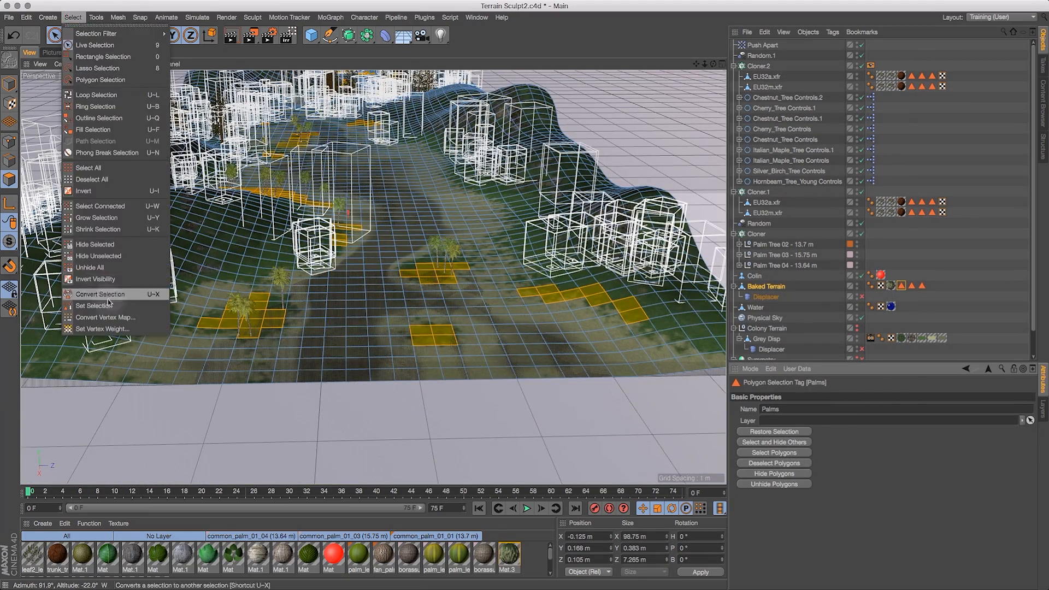
{"action": "left_click", "coordinate": [98, 305]}
- Set the palm Cloner's seed to 6000, trying 7000 in between
{"action": "key", "text": "3"}
{"action": "left_click_drag", "start_coordinate": [143, 131], "coordinate": [448, 117]}
{"action": "key", "text": "2"}
{"action": "key", "text": "3"}
{"action": "left_click_drag", "start_coordinate": [698, 80], "coordinate": [500, 193]}
{"action": "key", "text": "2"}
{"action": "key", "text": "1"}
{"action": "left_click_drag", "start_coordinate": [306, 218], "coordinate": [306, 109]}
{"action": "left_click", "coordinate": [820, 293]}
{"action": "key", "text": "3"}
{"action": "left_click_drag", "start_coordinate": [382, 229], "coordinate": [376, 277]}
{"action": "left_click", "coordinate": [757, 234]}
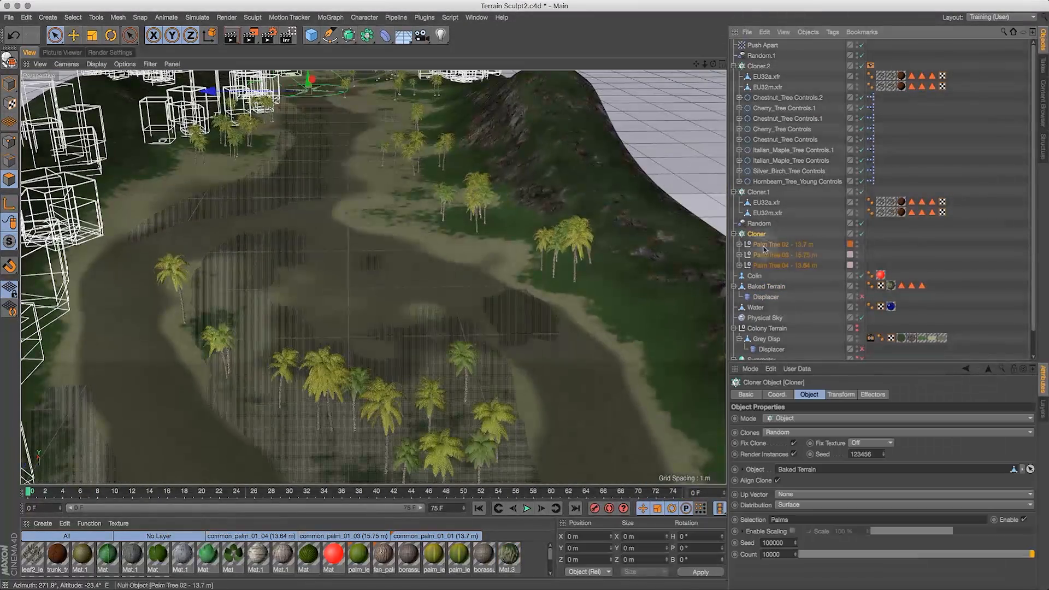
{"action": "left_click_drag", "start_coordinate": [785, 542], "coordinate": [763, 544]}
{"action": "type", "text": "6000"}
{"action": "left_click_drag", "start_coordinate": [705, 64], "coordinate": [832, 44]}
{"action": "left_click_drag", "start_coordinate": [784, 542], "coordinate": [762, 543]}
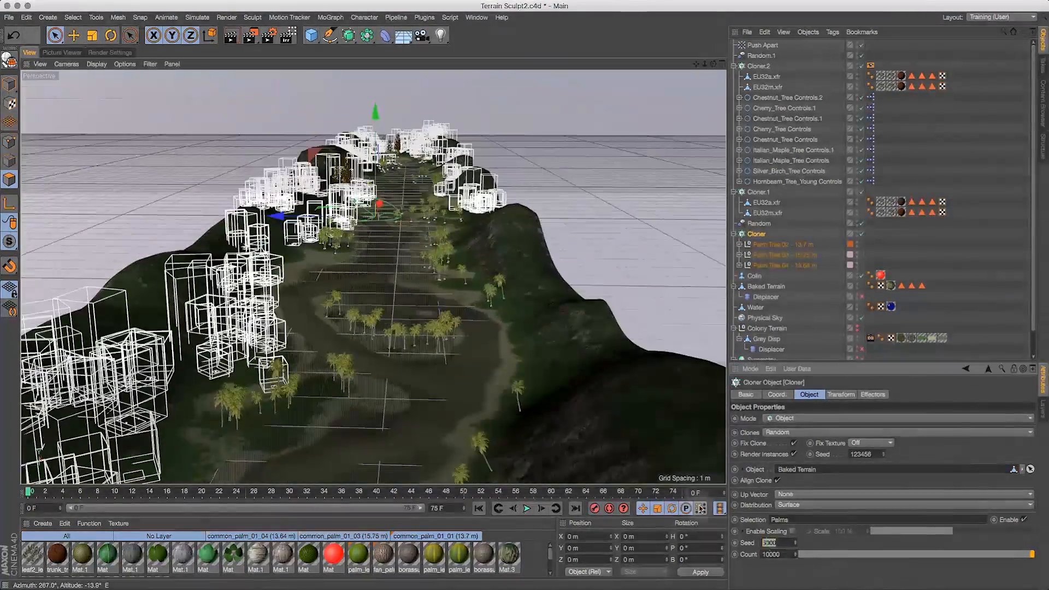
{"action": "type", "text": "7000"}
{"action": "key", "text": "Return"}
{"action": "type", "text": "6000"}
{"action": "key", "text": "Return"}
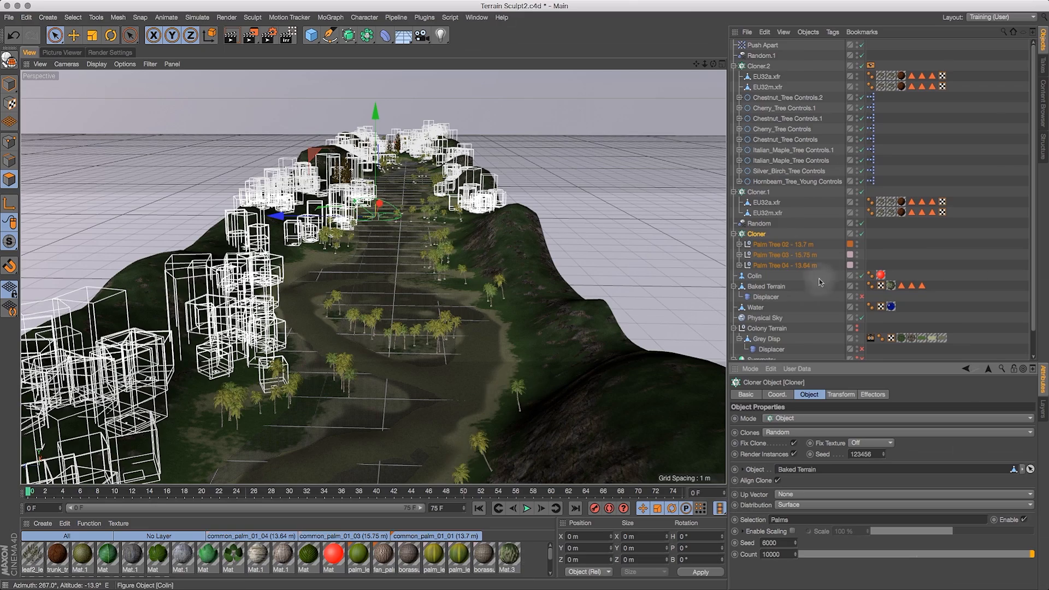
- Switch to the open Trees.c4d document
{"action": "left_click", "coordinate": [861, 66]}
{"action": "left_click_drag", "start_coordinate": [713, 64], "coordinate": [575, 131]}
{"action": "left_click_drag", "start_coordinate": [713, 64], "coordinate": [867, 100]}
{"action": "left_click", "coordinate": [480, 20]}
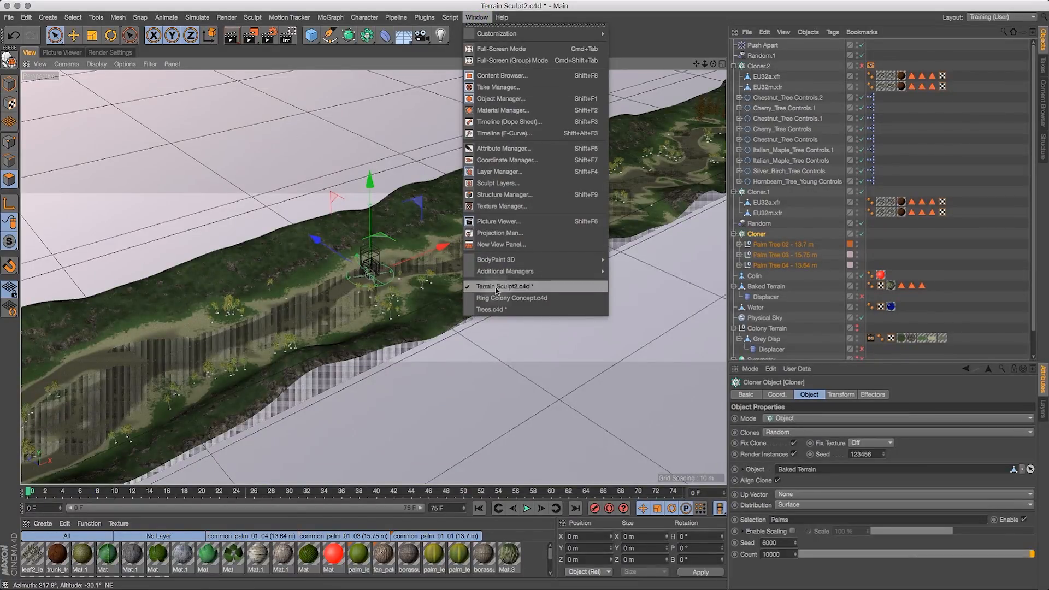
{"action": "left_click", "coordinate": [495, 307]}
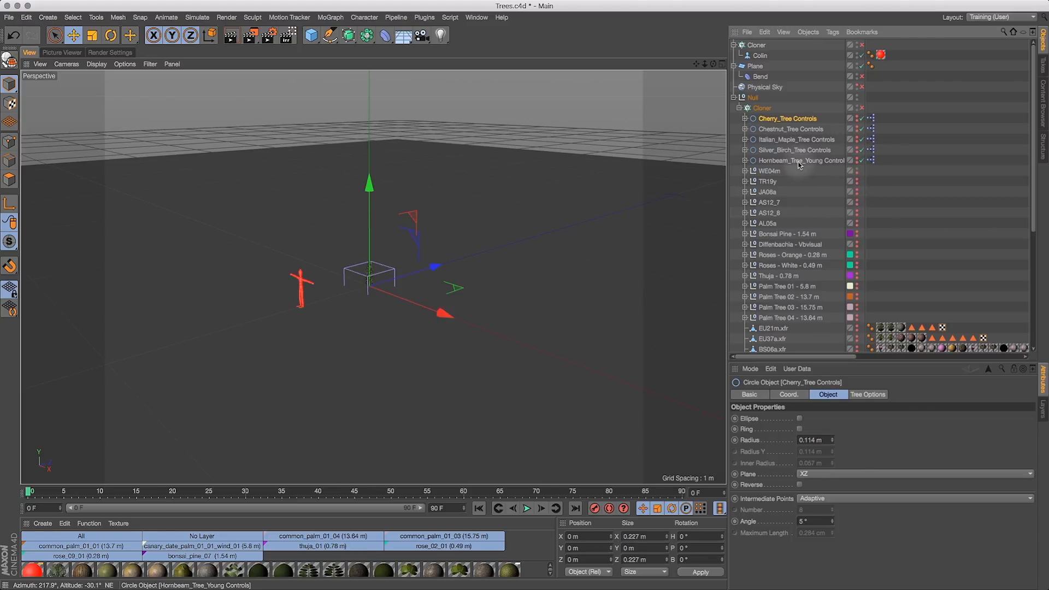
- Preview the WE04m tree and then the TR19y plant in the viewport by toggling their editor visibility
{"action": "left_click_drag", "start_coordinate": [705, 64], "coordinate": [851, 67]}
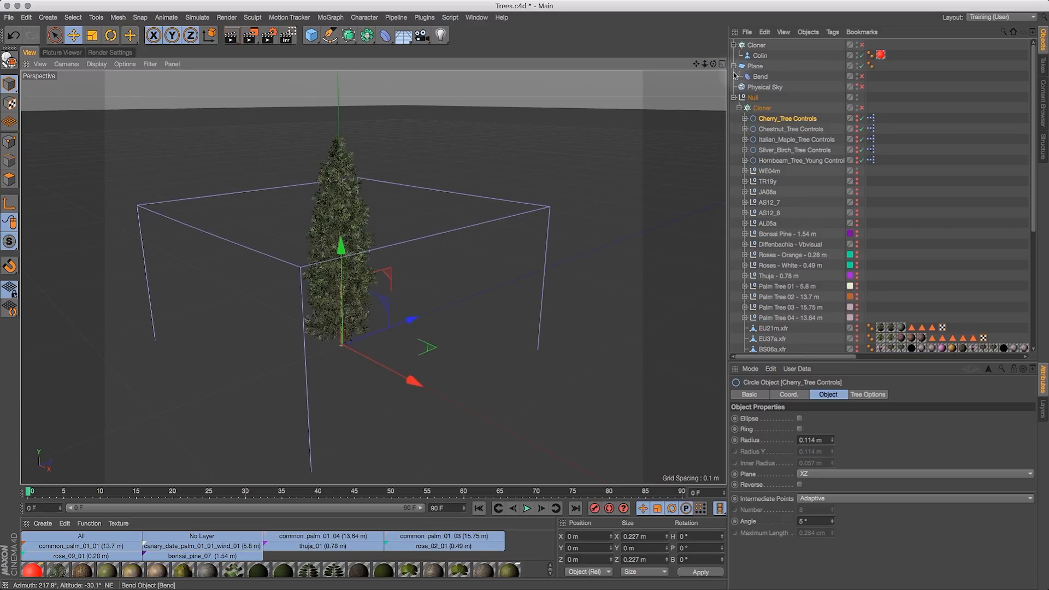
{"action": "mouse_move", "coordinate": [714, 67]}
{"action": "left_mouse_down"}
{"action": "mouse_move", "coordinate": [658, 38]}
{"action": "mouse_move", "coordinate": [710, 68]}
{"action": "left_mouse_up"}
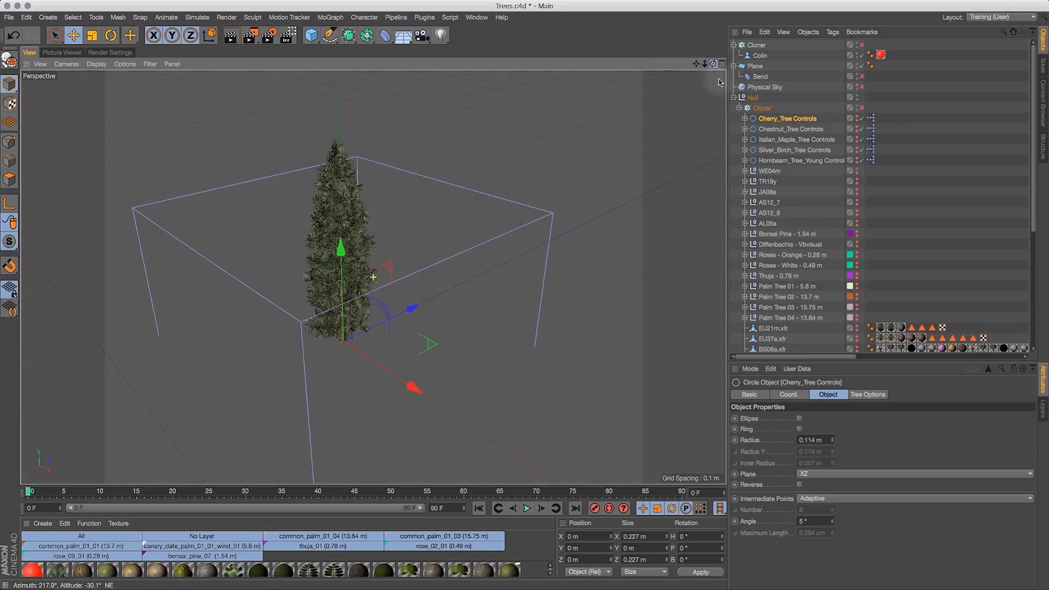
{"action": "left_click", "coordinate": [857, 171]}
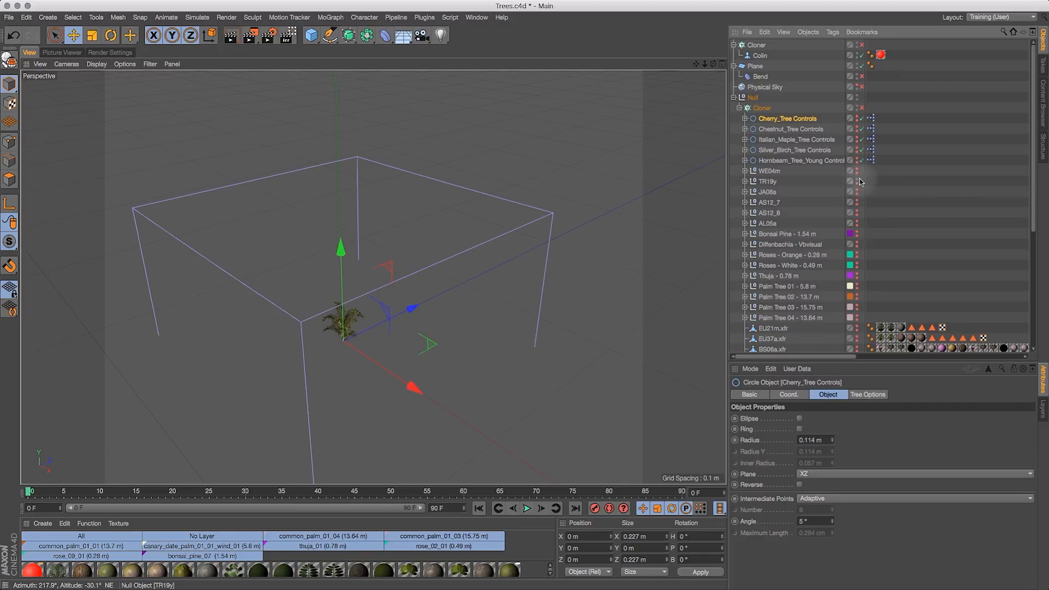
{"action": "scroll", "coordinate": [372, 277], "scroll_direction": "up", "scroll_amount": 5}
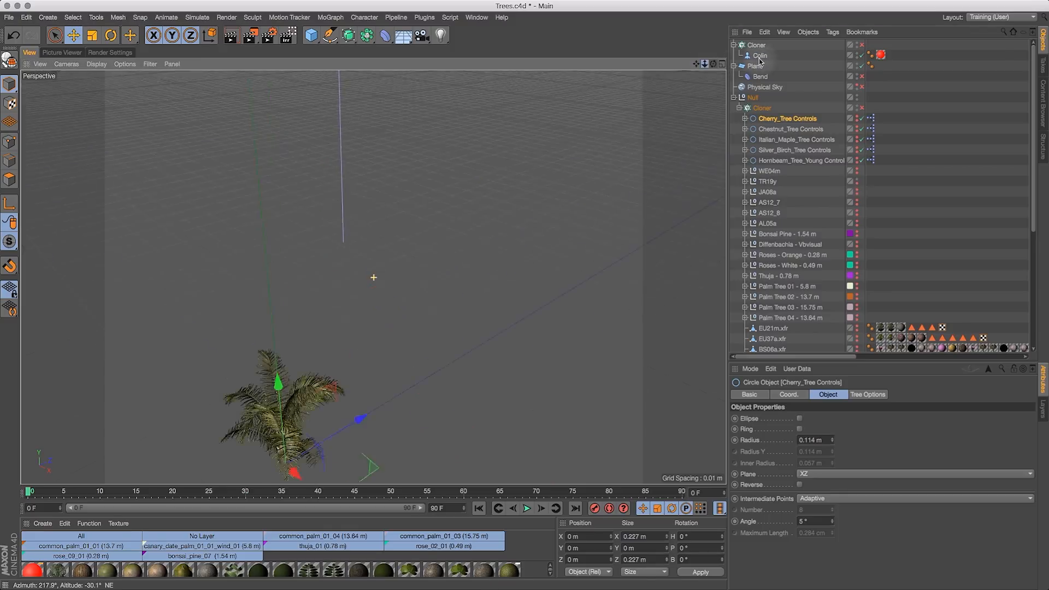
- Examine the TR19y palm up close in the viewport, then hide it again
{"action": "key", "text": "1"}
{"action": "left_click_drag", "start_coordinate": [514, 331], "coordinate": [583, 208]}
{"action": "key", "text": "2"}
{"action": "mouse_move", "coordinate": [569, 247]}
{"action": "left_mouse_down"}
{"action": "mouse_move", "coordinate": [588, 238]}
{"action": "mouse_move", "coordinate": [580, 243]}
{"action": "left_mouse_up"}
{"action": "key", "text": "3"}
{"action": "left_click_drag", "start_coordinate": [525, 301], "coordinate": [481, 297]}
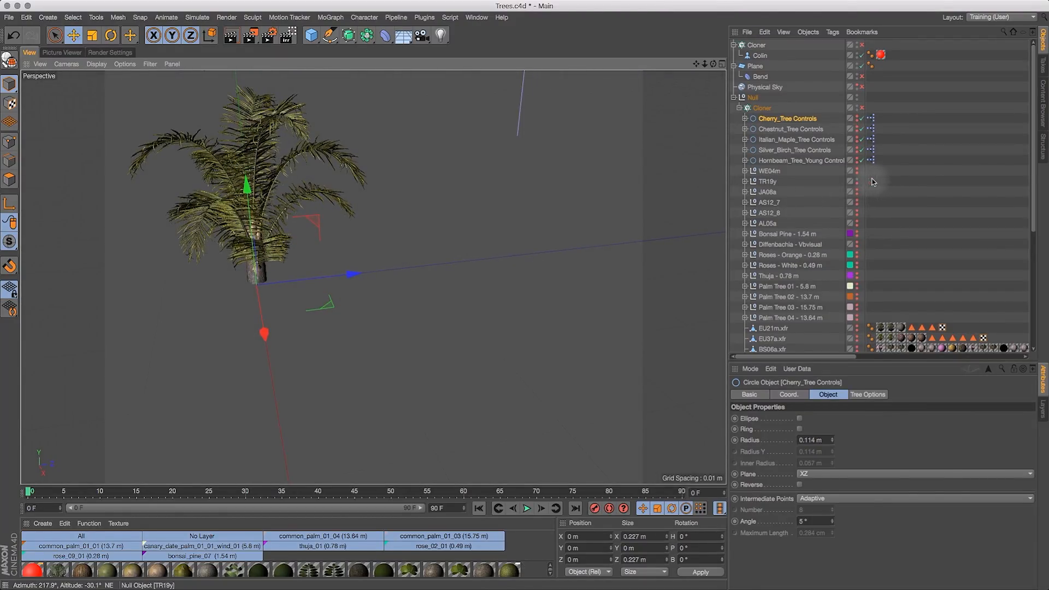
{"action": "left_click", "coordinate": [859, 183]}
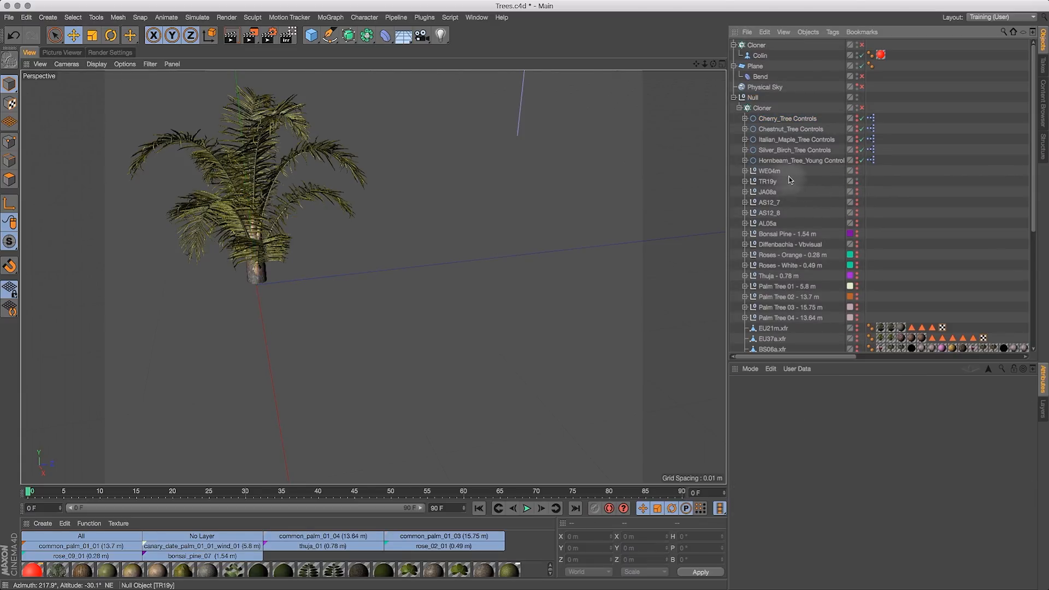
{"action": "left_click", "coordinate": [856, 181]}
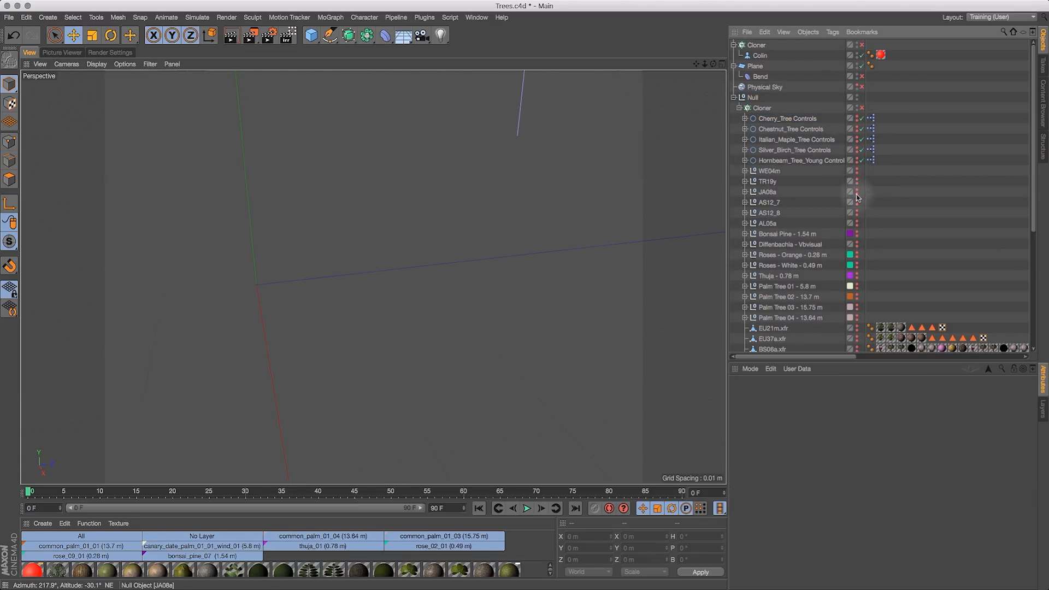
- Show the JA08a tree for a preview, then swap it for the AS12_7 tree and examine it
{"action": "left_click", "coordinate": [857, 191]}
{"action": "left_click_drag", "start_coordinate": [705, 64], "coordinate": [748, 58]}
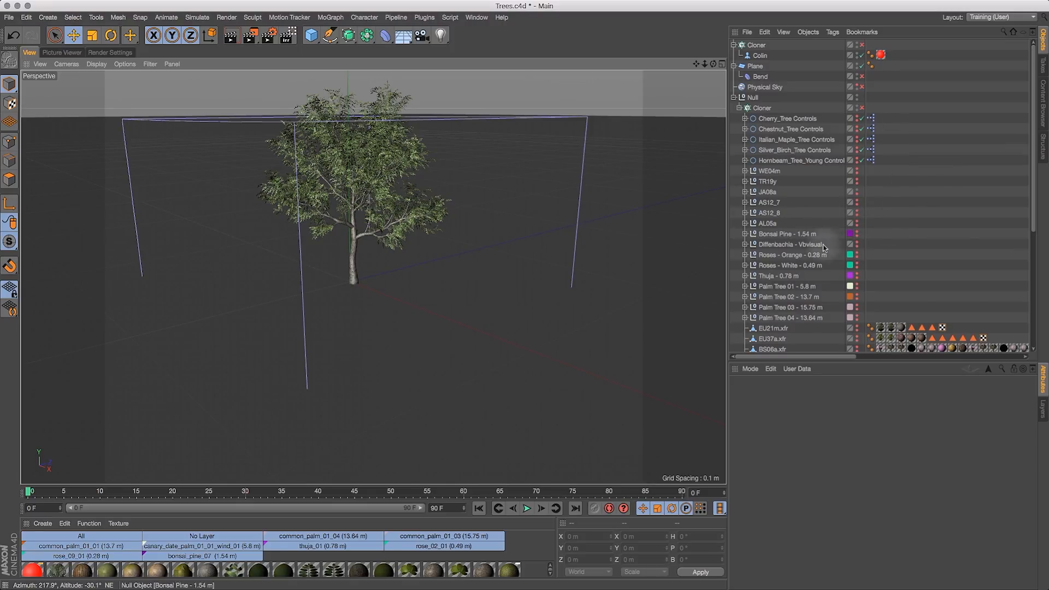
{"action": "left_click", "coordinate": [856, 190]}
{"action": "left_click", "coordinate": [857, 201]}
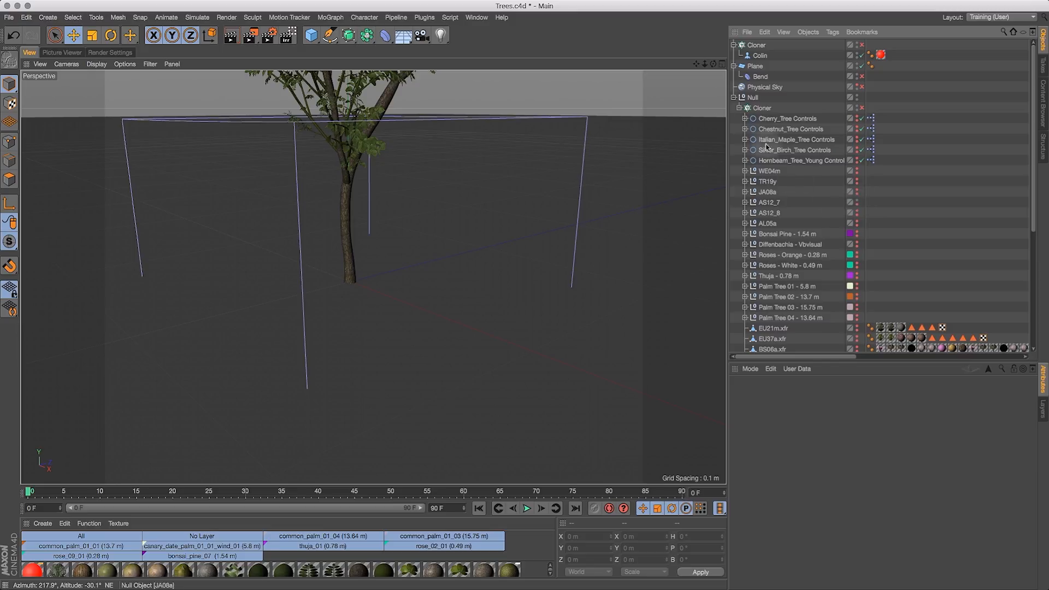
{"action": "left_click_drag", "start_coordinate": [705, 64], "coordinate": [645, 62]}
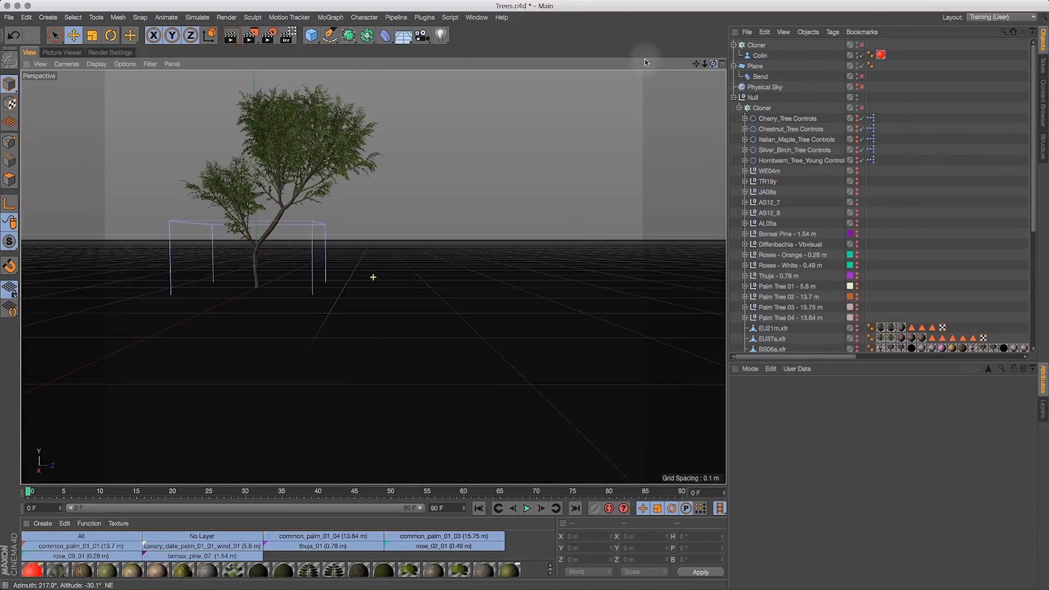
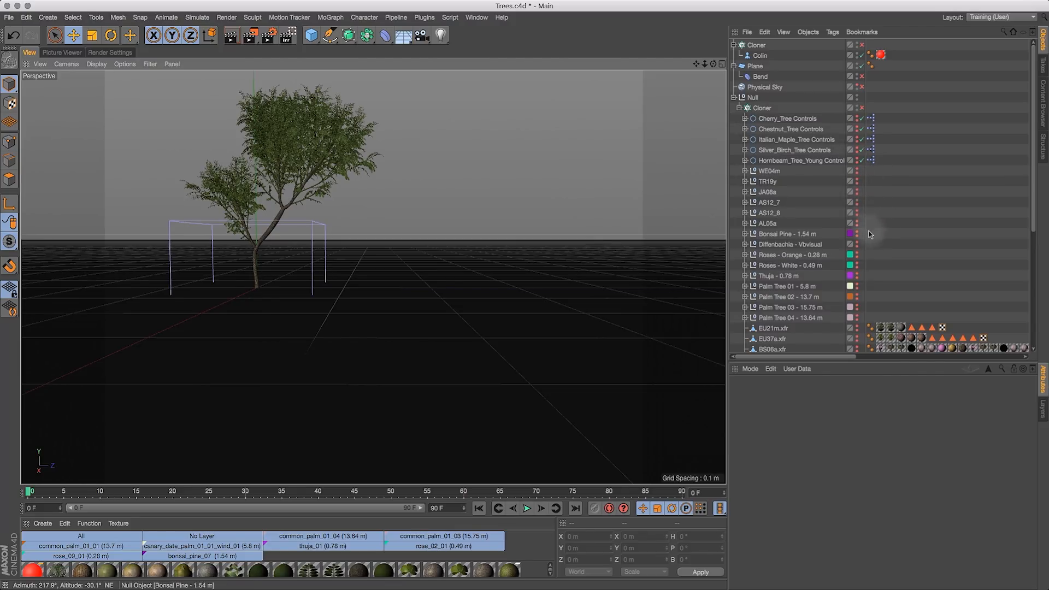
- Hide the AS12_7 tree and show AS12_8 in the viewport to preview it up close
{"action": "left_click", "coordinate": [857, 202]}
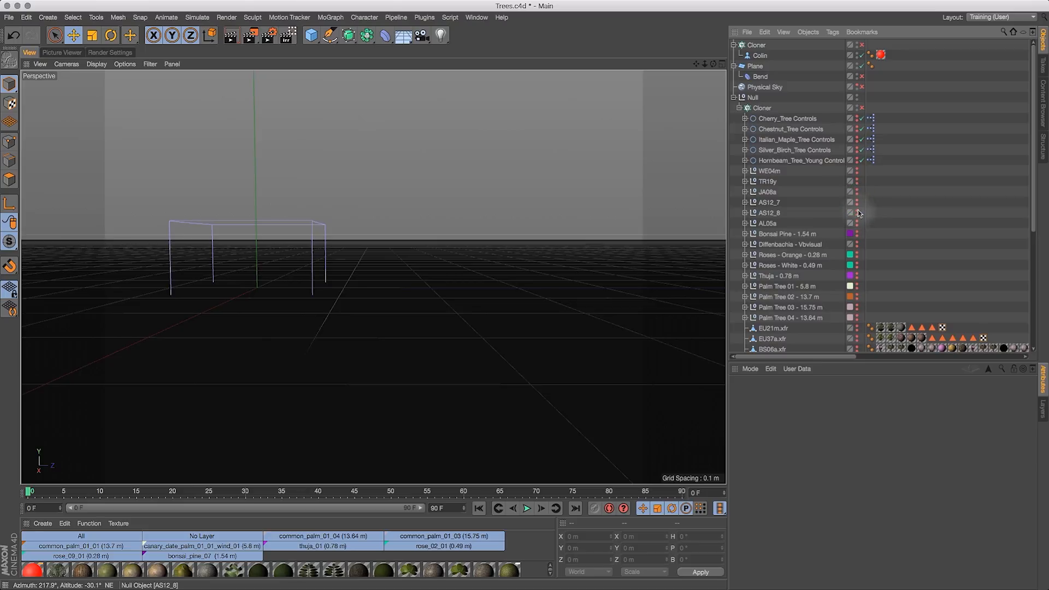
{"action": "left_click", "coordinate": [857, 212]}
{"action": "left_click_drag", "start_coordinate": [694, 65], "coordinate": [734, 176]}
{"action": "mouse_move", "coordinate": [712, 65]}
{"action": "left_mouse_down"}
{"action": "mouse_move", "coordinate": [776, 71]}
{"action": "mouse_move", "coordinate": [719, 64]}
{"action": "mouse_move", "coordinate": [719, 76]}
{"action": "left_mouse_up"}
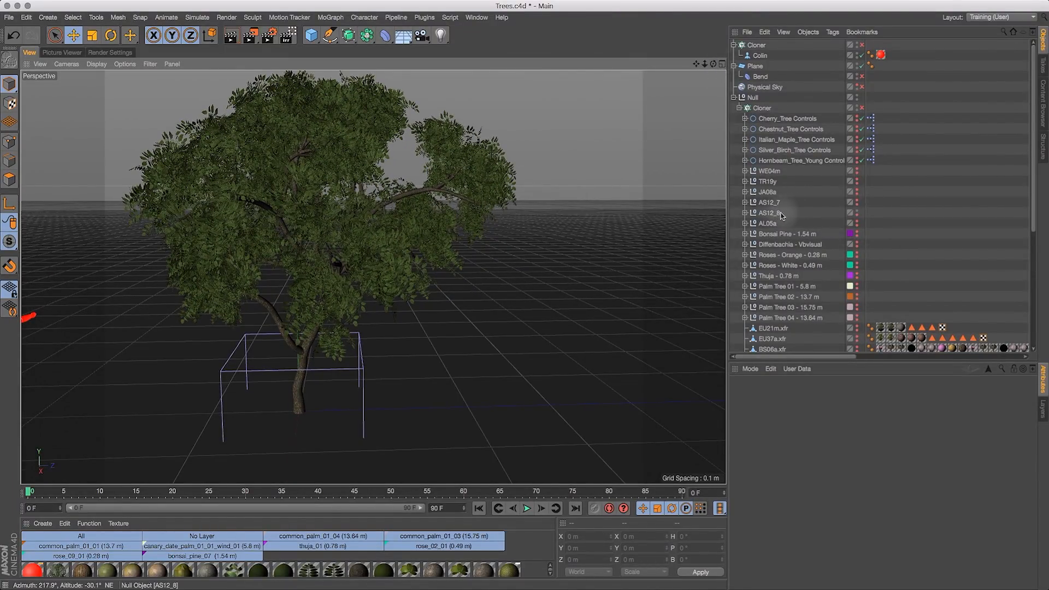
- Move AS12_8 to the top level of the object hierarchy, hide it, and show AL05a for a preview
{"action": "left_click_drag", "start_coordinate": [772, 215], "coordinate": [777, 53]}
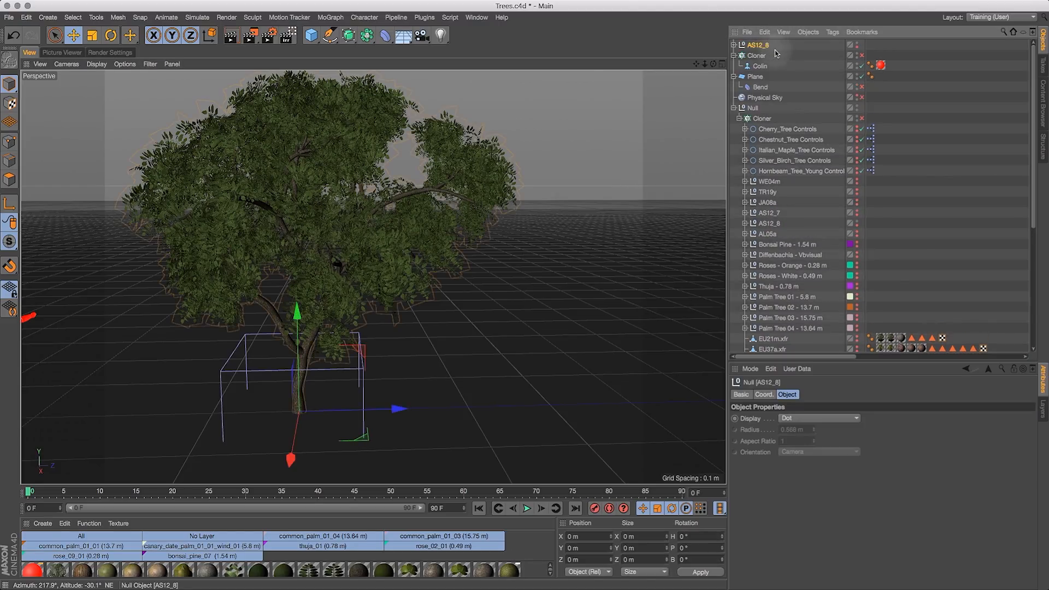
{"action": "left_click", "coordinate": [857, 233]}
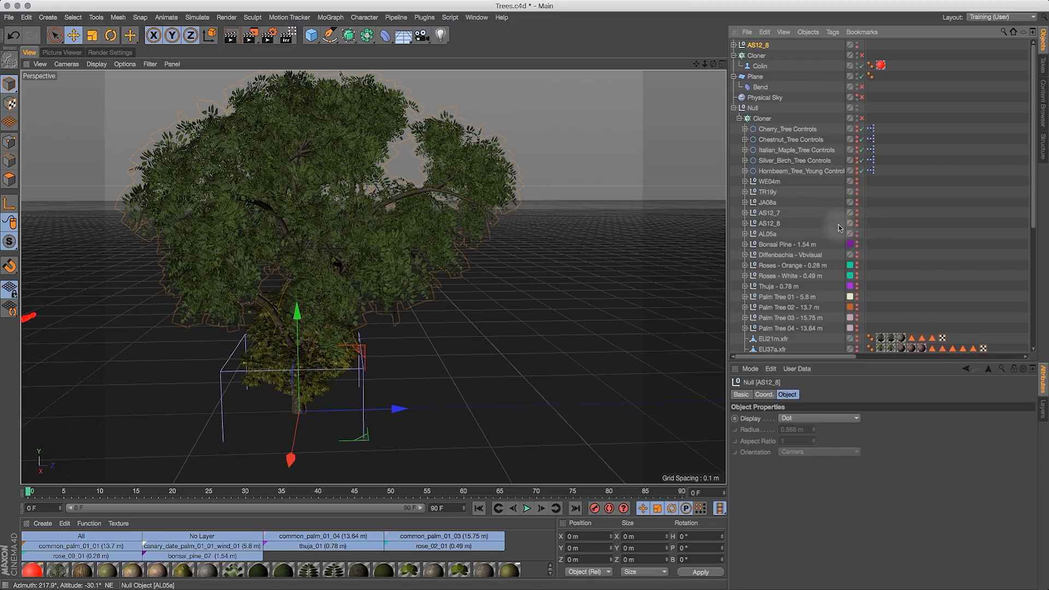
{"action": "left_click", "coordinate": [856, 45]}
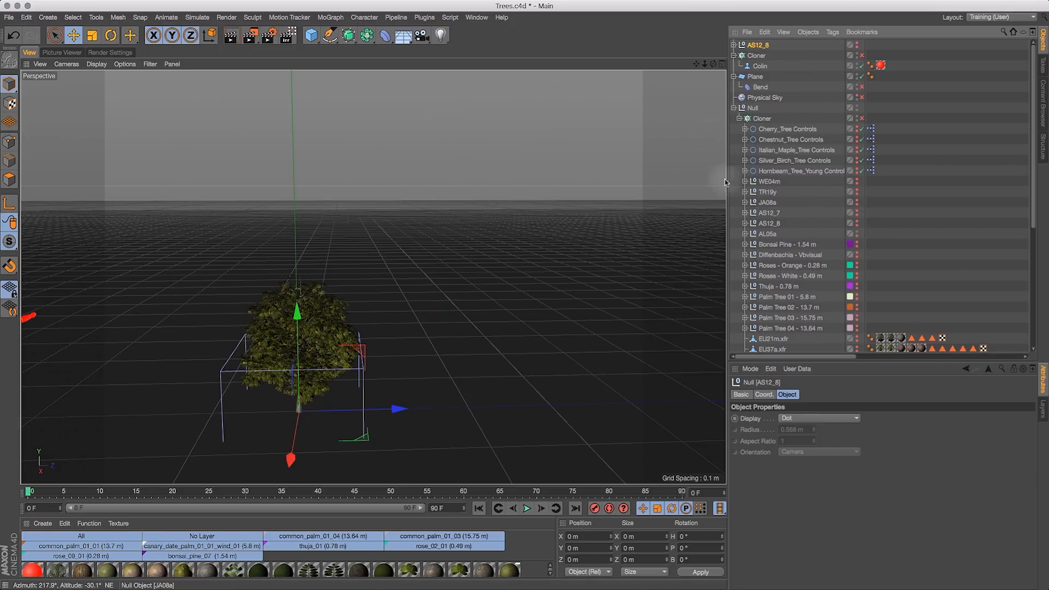
- Select AL05a and move it to the top level of the object hierarchy
{"action": "left_click_drag", "start_coordinate": [705, 64], "coordinate": [705, 64]}
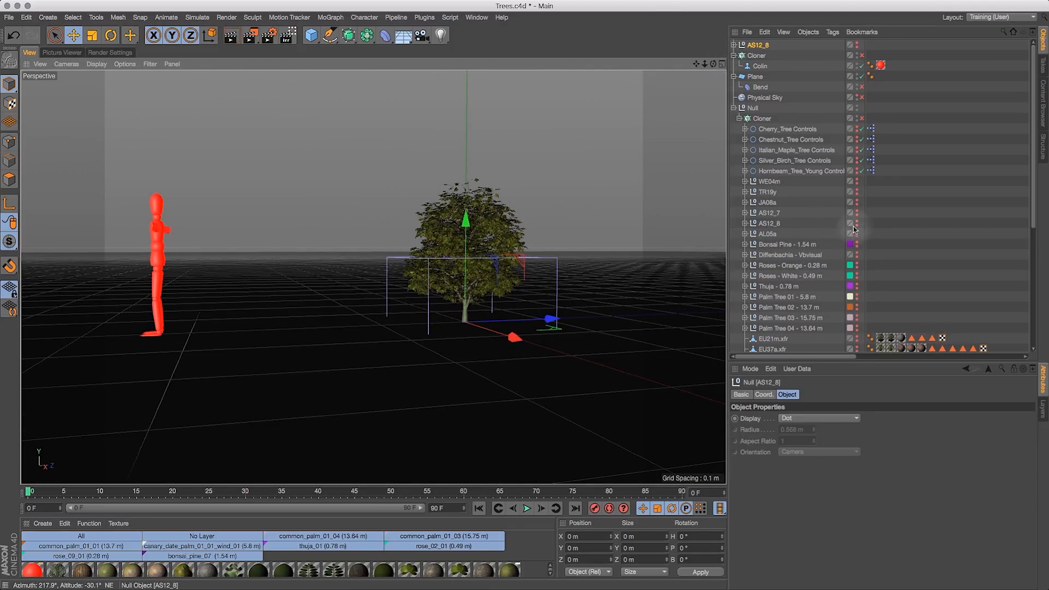
{"action": "left_click", "coordinate": [768, 234]}
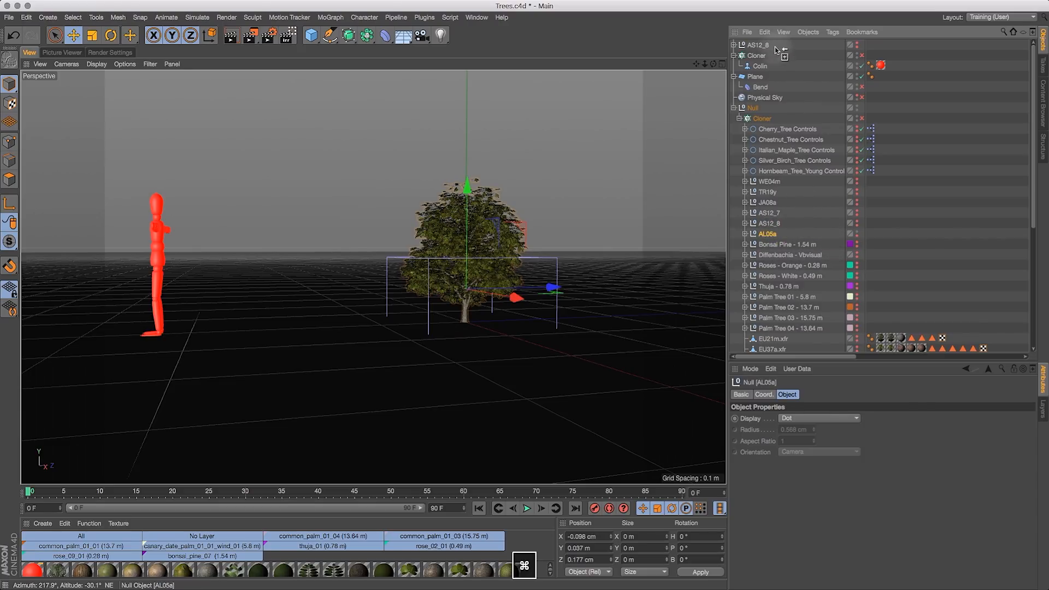
{"action": "left_click_drag", "start_coordinate": [766, 233], "coordinate": [756, 45], "text": "super"}
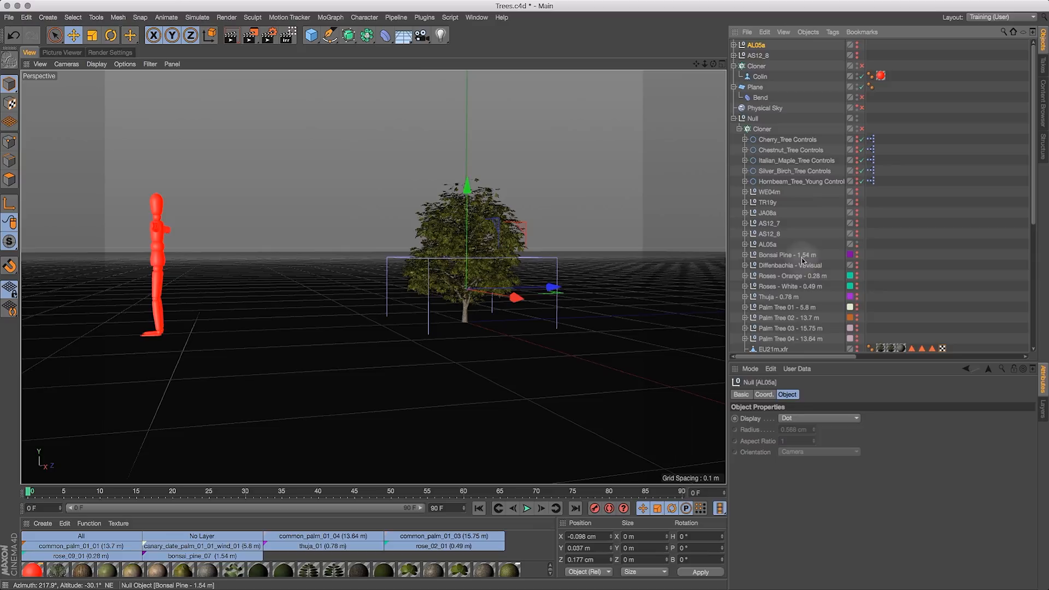
- Preview Bonsai Pine, Diffenbachia and Roses - Orange in the viewport by toggling their editor visibility
{"action": "left_click", "coordinate": [857, 245]}
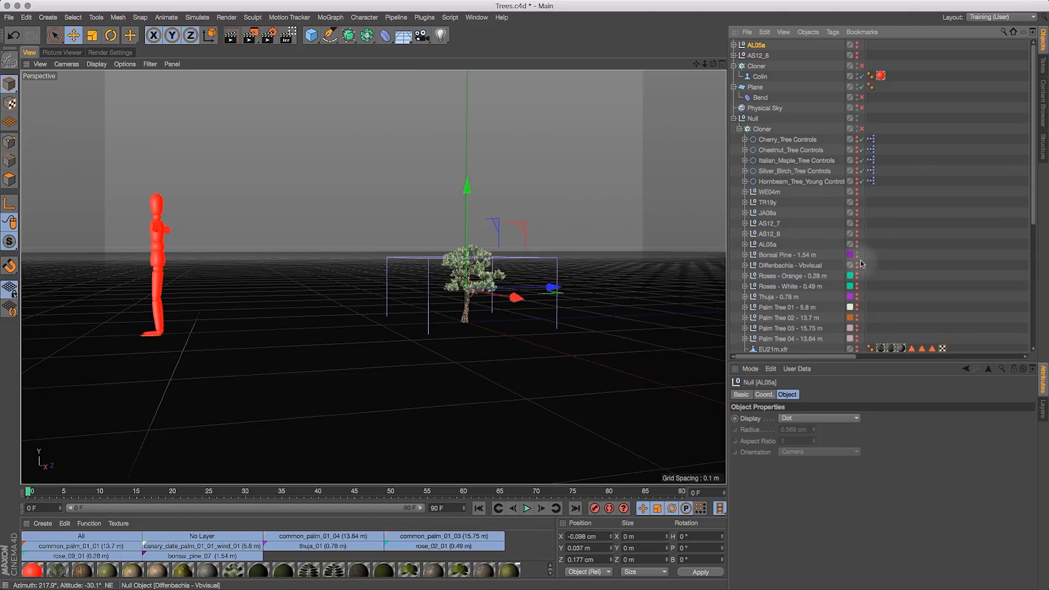
{"action": "left_click", "coordinate": [857, 265]}
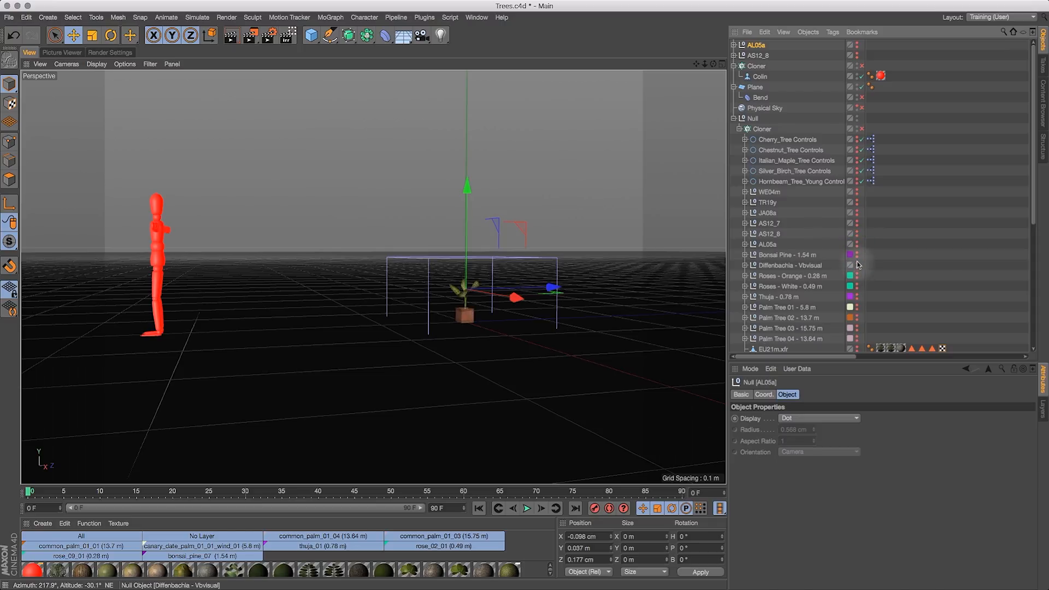
{"action": "left_click", "coordinate": [856, 276]}
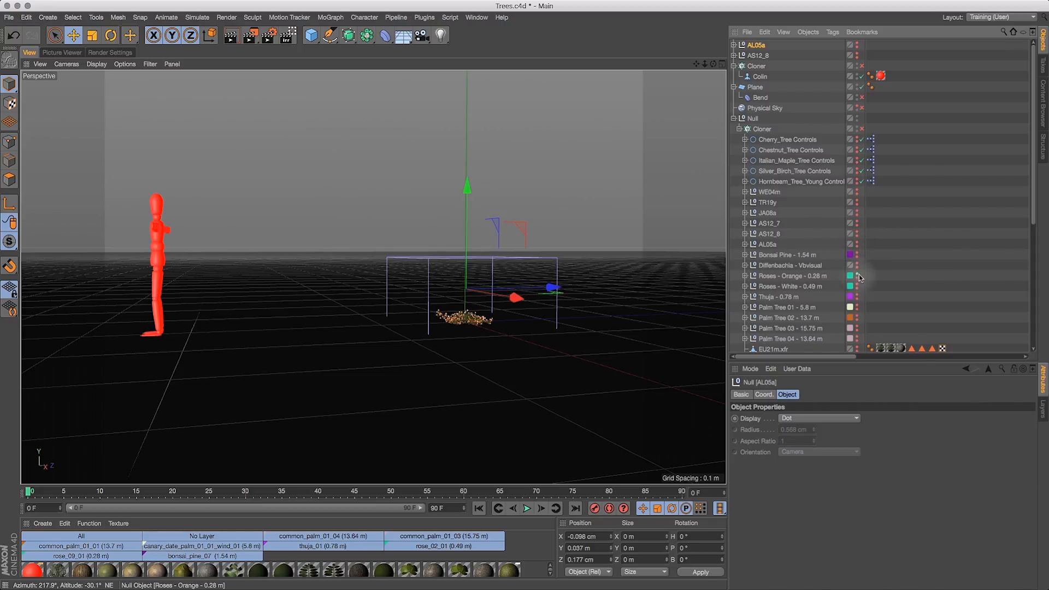
{"action": "left_click", "coordinate": [858, 276]}
{"action": "left_click_drag", "start_coordinate": [705, 64], "coordinate": [726, 109]}
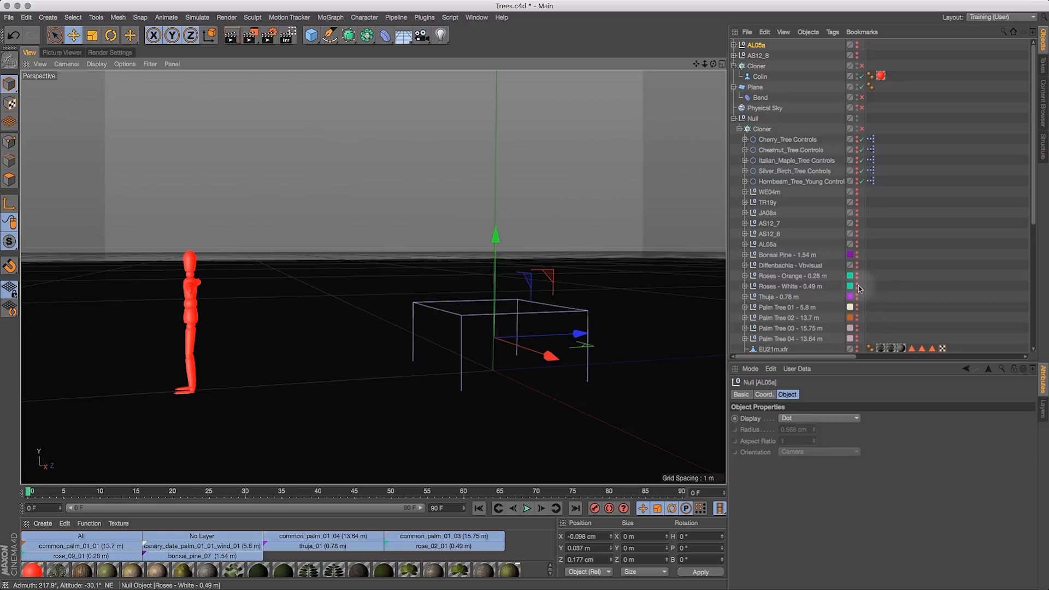
- Scroll to the xfr tree models and preview EU21m and EU37a by toggling their editor visibility
{"action": "left_click_drag", "start_coordinate": [1035, 208], "coordinate": [1035, 303]}
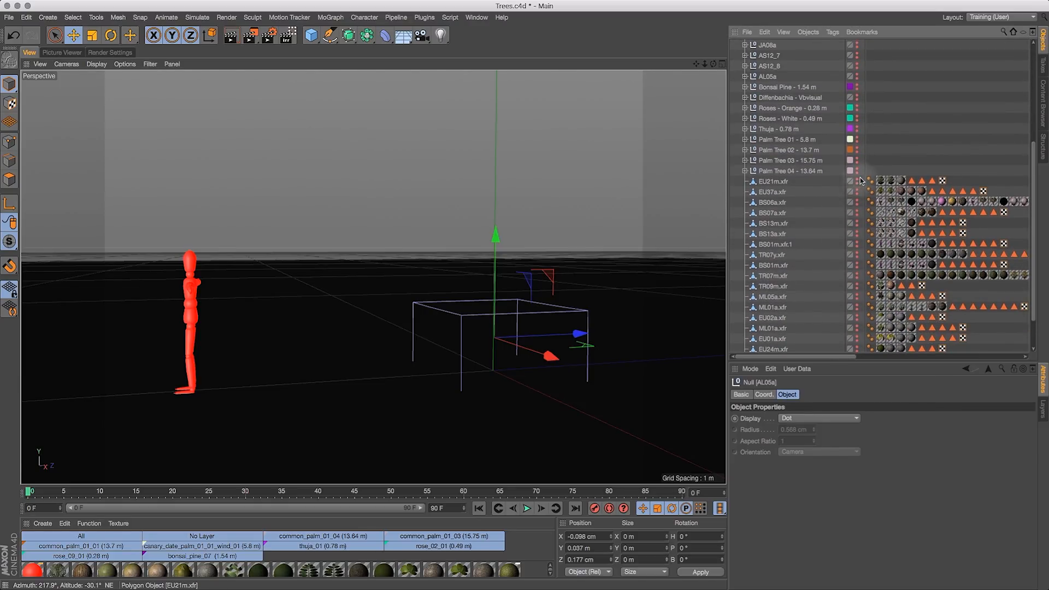
{"action": "left_click", "coordinate": [856, 180], "text": "alt"}
{"action": "left_click_drag", "start_coordinate": [705, 64], "coordinate": [623, 122]}
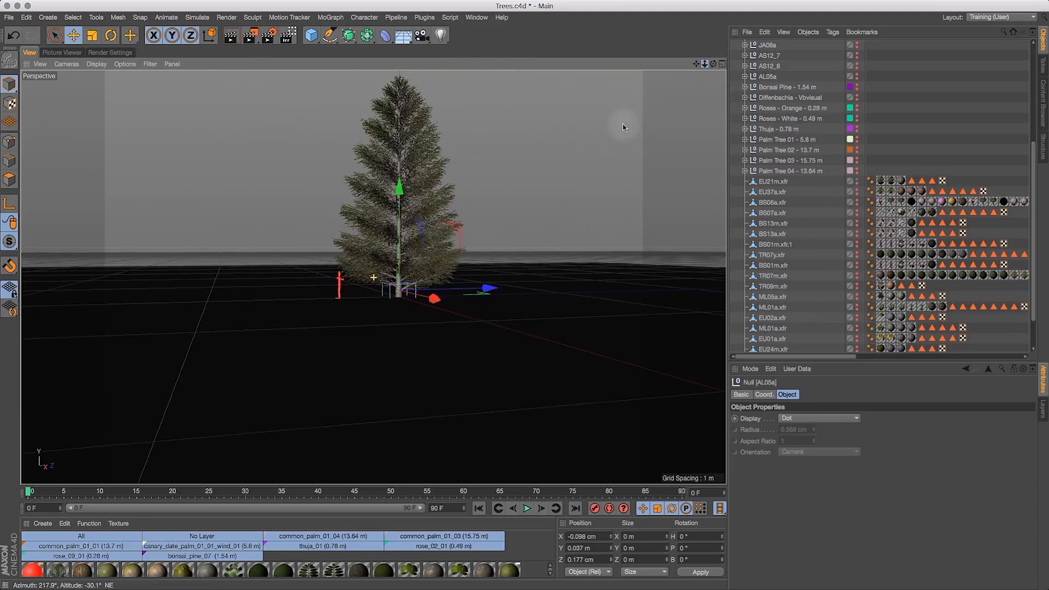
{"action": "left_click", "coordinate": [856, 180], "text": "alt"}
{"action": "left_click", "coordinate": [857, 191], "text": "alt"}
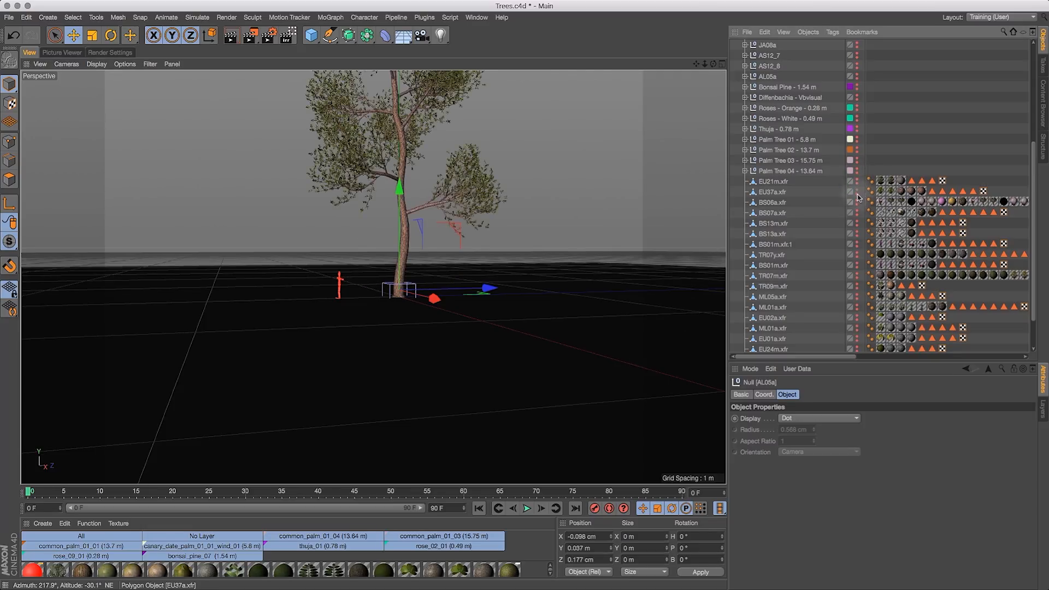
{"action": "left_click_drag", "start_coordinate": [697, 63], "coordinate": [729, 141]}
{"action": "mouse_move", "coordinate": [705, 63]}
{"action": "left_mouse_down"}
{"action": "mouse_move", "coordinate": [684, 79]}
{"action": "mouse_move", "coordinate": [709, 82]}
{"action": "left_mouse_up"}
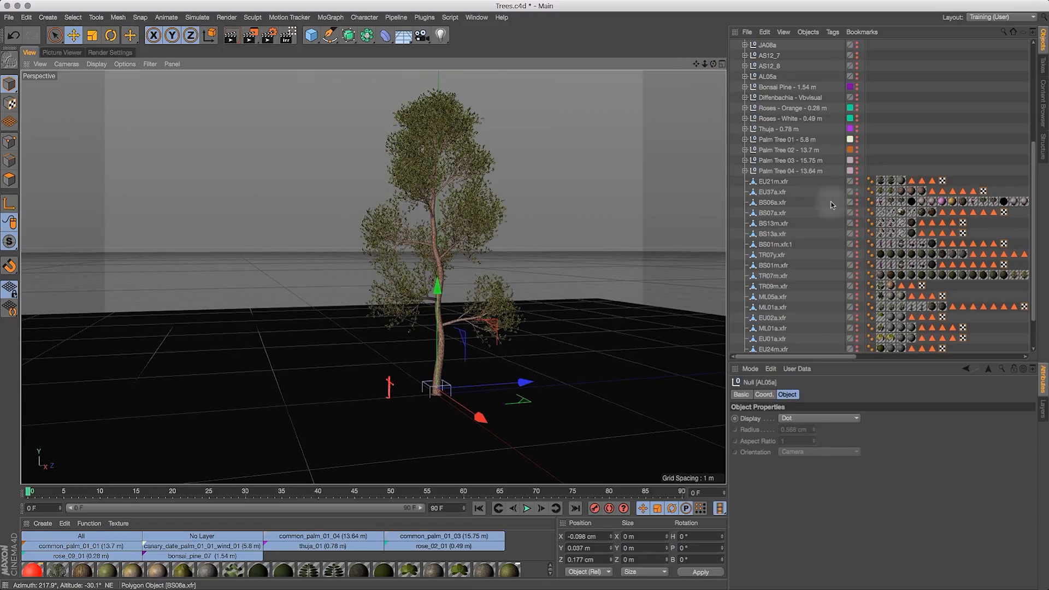
{"action": "left_click", "coordinate": [857, 191]}
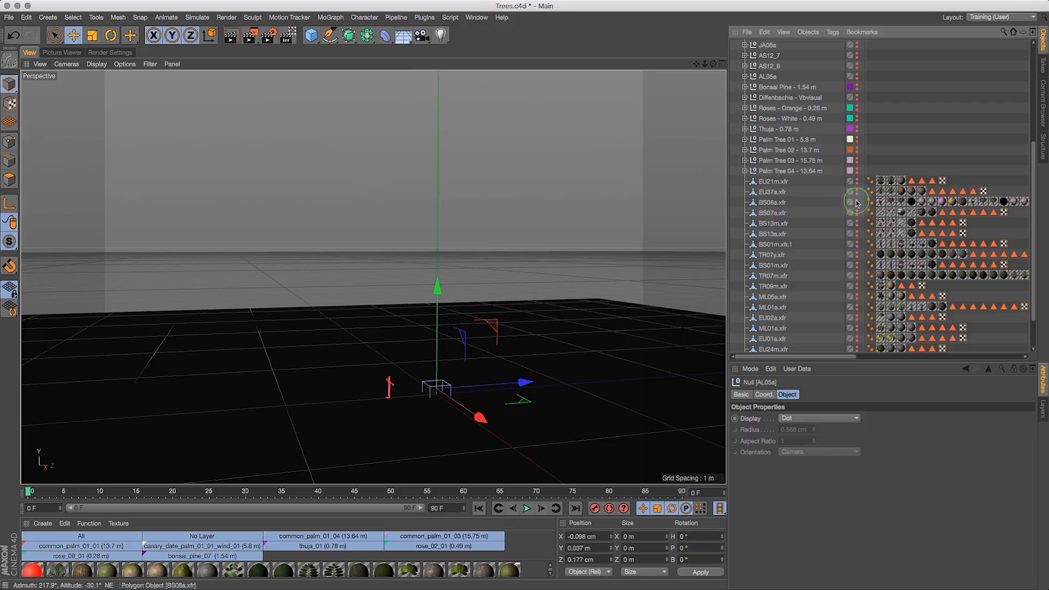
- Preview BS06a and BS07a by showing and hiding them in the viewport
{"action": "left_click", "coordinate": [857, 202]}
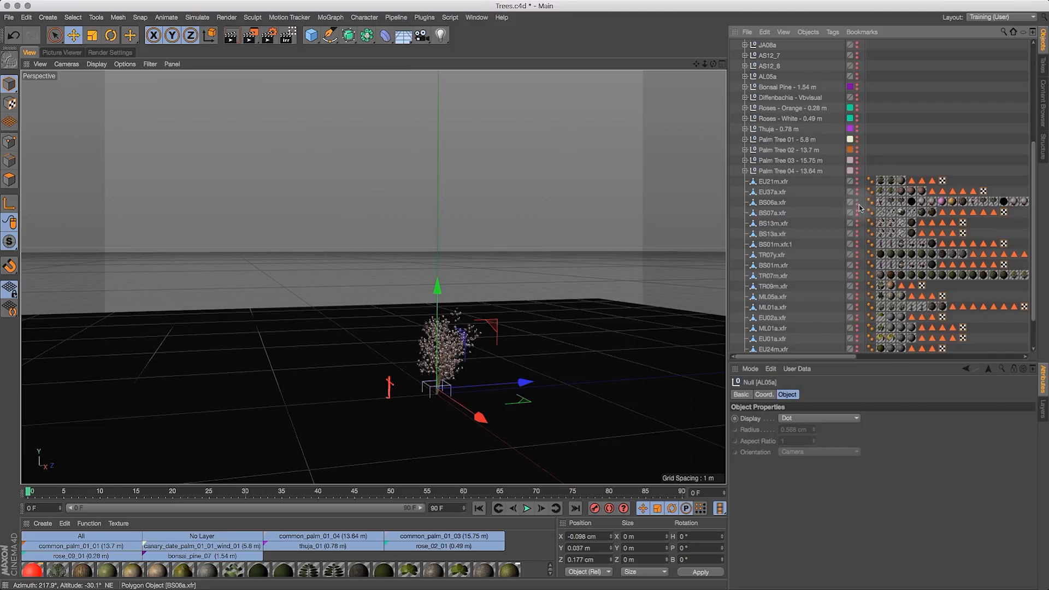
{"action": "left_click", "coordinate": [857, 202]}
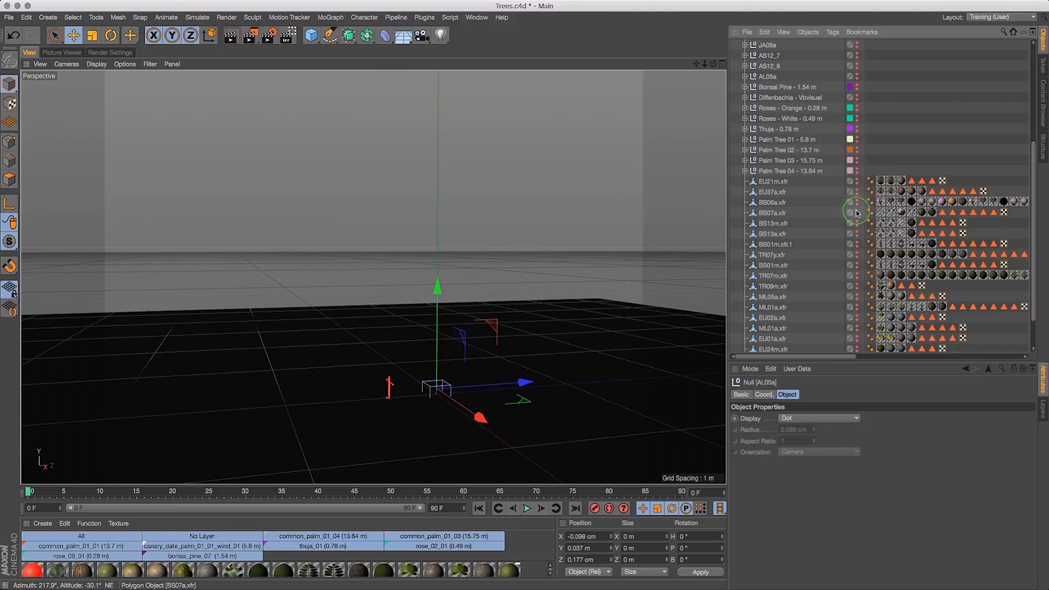
{"action": "left_click", "coordinate": [857, 213]}
{"action": "left_click", "coordinate": [856, 213]}
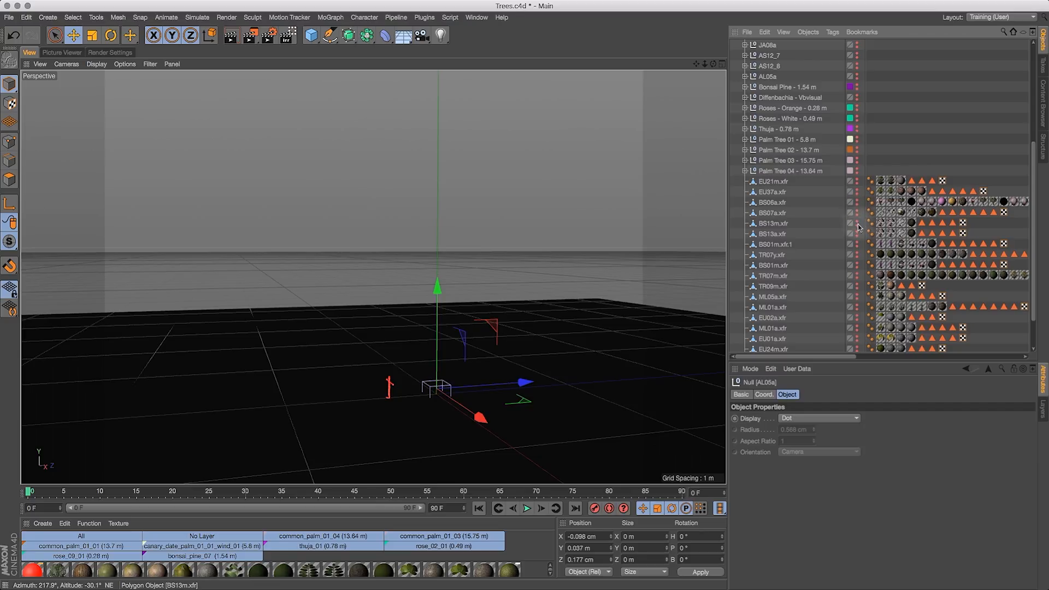
- Show the BS01m.xfr.1 palm, zoom in to inspect it, then hide it again
{"action": "left_click", "coordinate": [857, 255]}
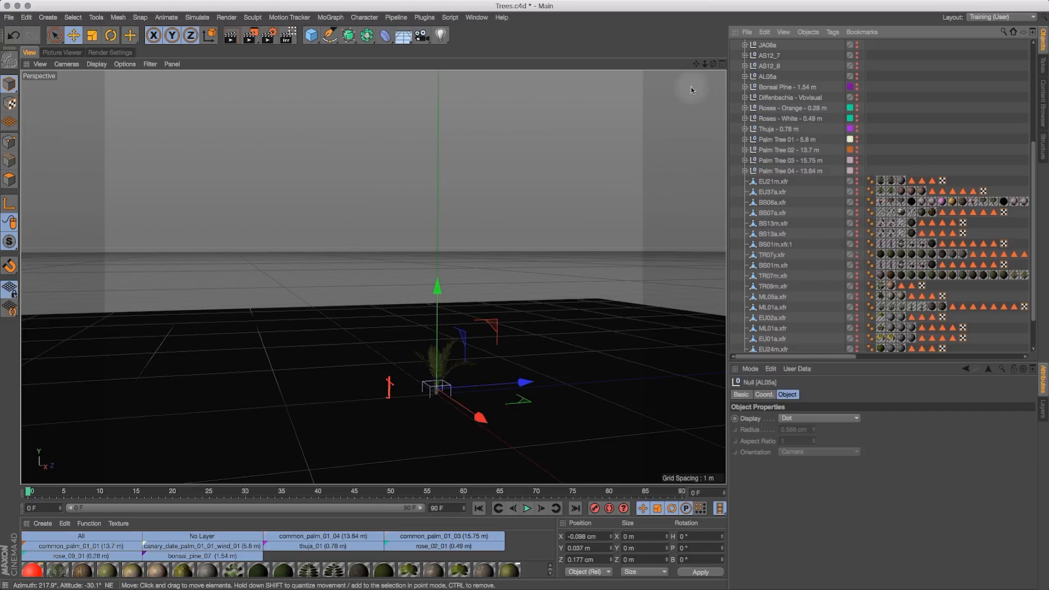
{"action": "left_click_drag", "start_coordinate": [706, 65], "coordinate": [731, 68]}
{"action": "left_click_drag", "start_coordinate": [641, 235], "coordinate": [601, 252]}
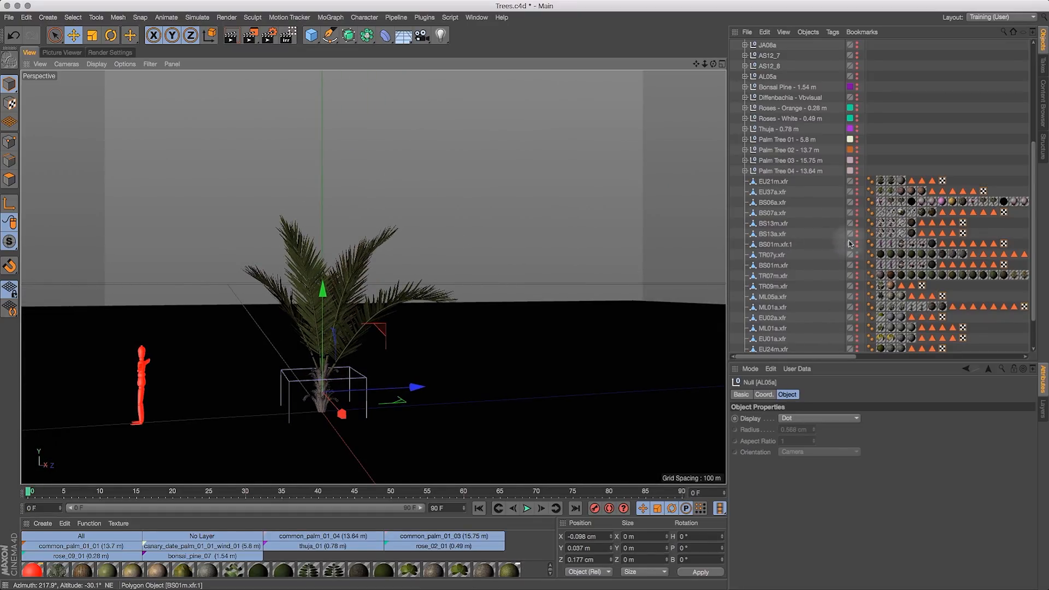
{"action": "left_click", "coordinate": [860, 265]}
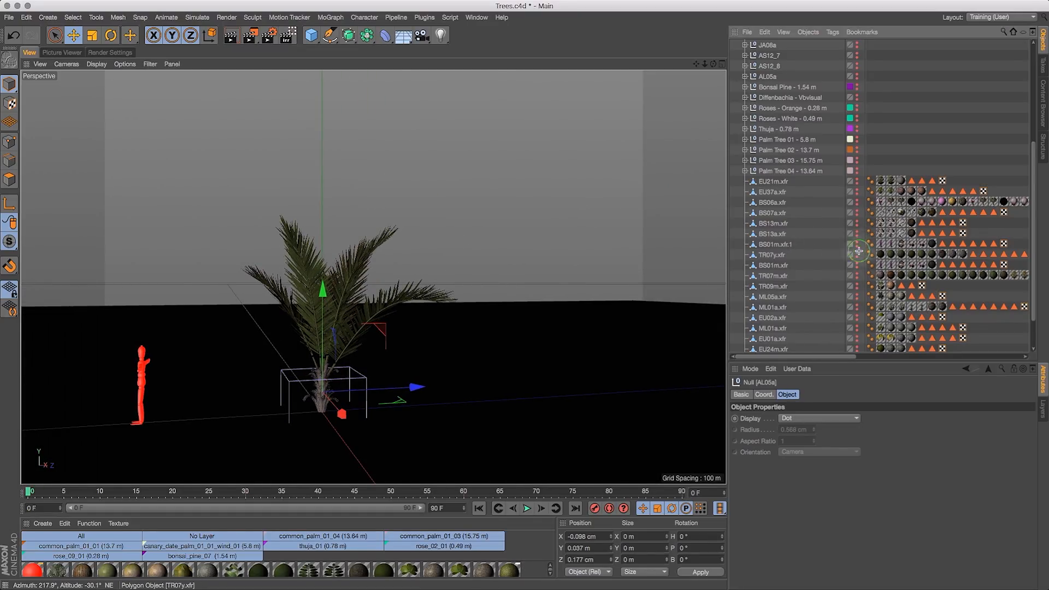
{"action": "left_click", "coordinate": [857, 254]}
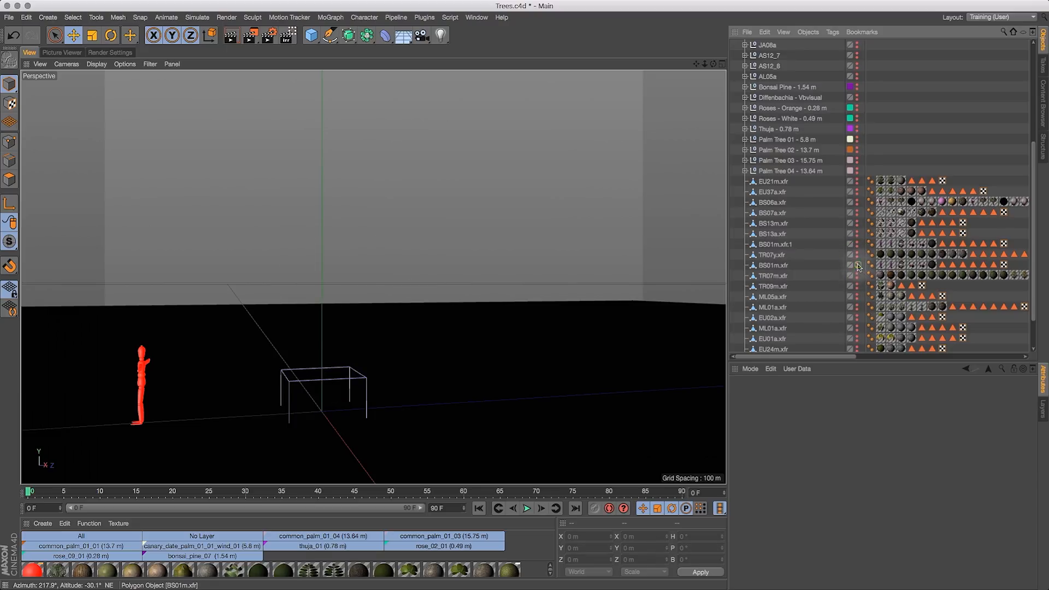
- Preview BS01m, TR07m and TR09m by toggling their editor visibility in turn
{"action": "left_click", "coordinate": [858, 266]}
{"action": "left_click", "coordinate": [856, 265]}
{"action": "left_click", "coordinate": [857, 276]}
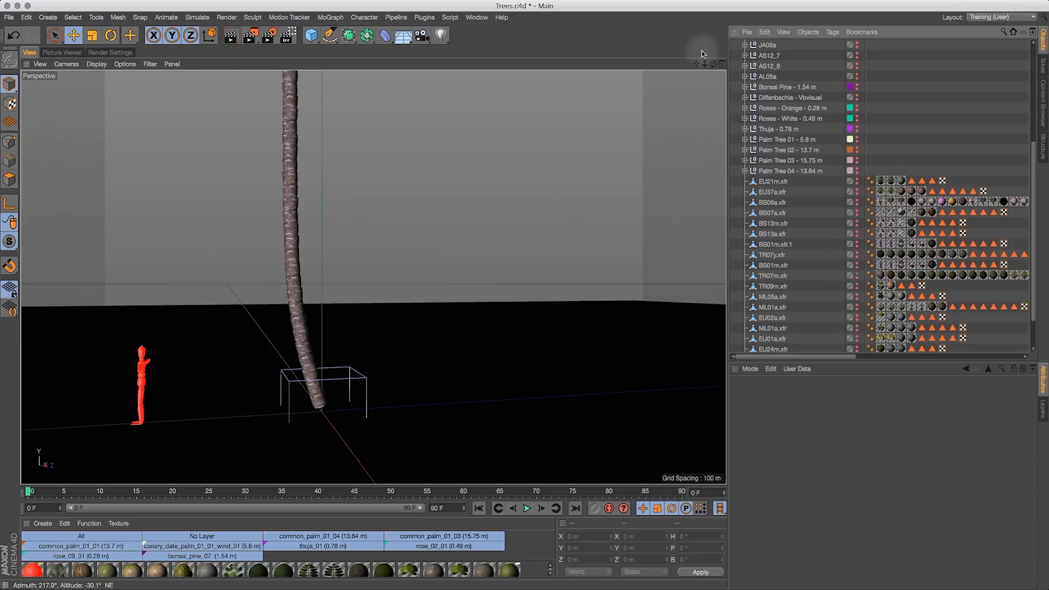
{"action": "left_click", "coordinate": [857, 276]}
{"action": "left_click", "coordinate": [857, 286]}
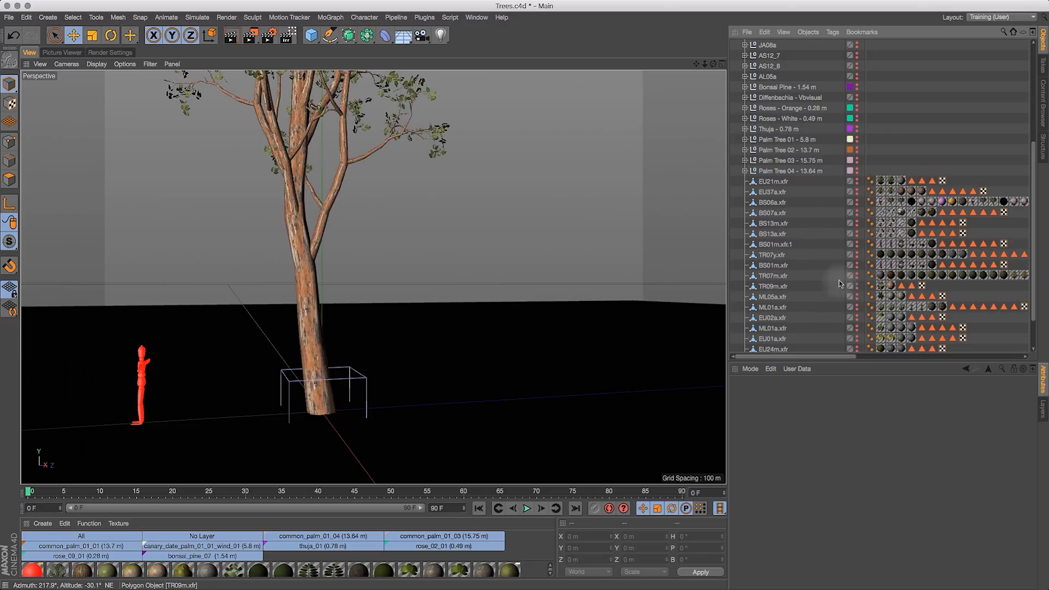
{"action": "left_click_drag", "start_coordinate": [695, 64], "coordinate": [764, 205]}
{"action": "left_click_drag", "start_coordinate": [705, 65], "coordinate": [687, 41]}
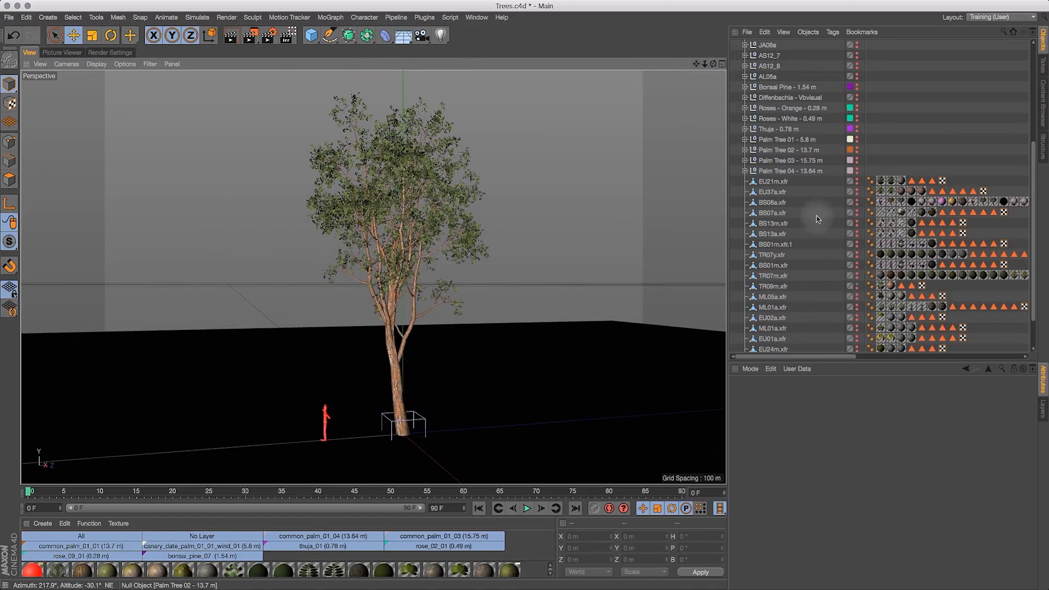
{"action": "left_click", "coordinate": [857, 284]}
- Show the ML05a cypress, move it to the top level of the hierarchy and turn off its editor visibility
{"action": "left_click", "coordinate": [856, 295]}
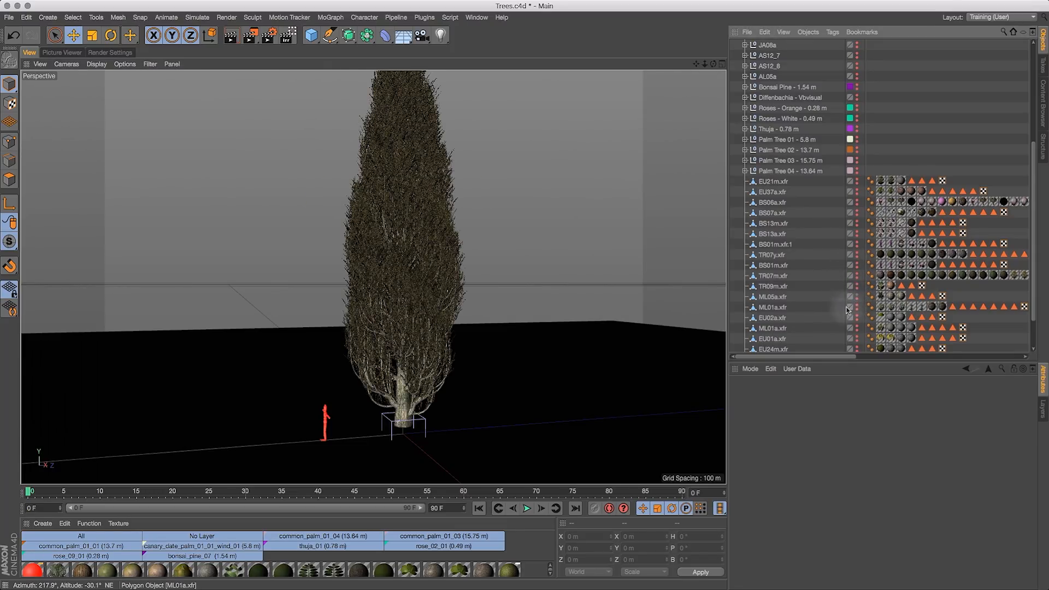
{"action": "left_click", "coordinate": [784, 298]}
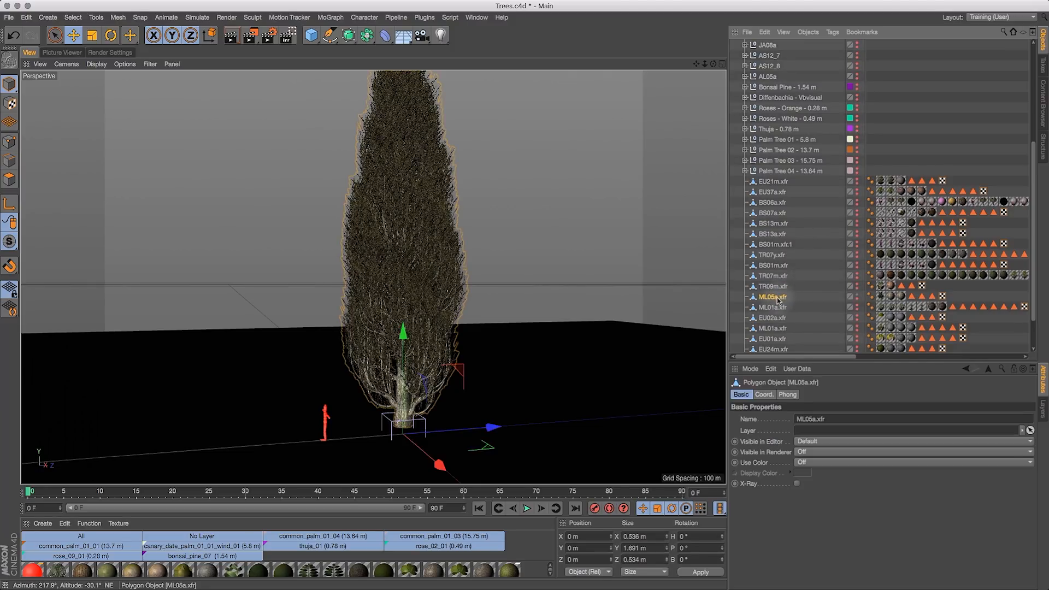
{"action": "left_click_drag", "start_coordinate": [774, 301], "coordinate": [774, 42]}
{"action": "left_click", "coordinate": [734, 55]}
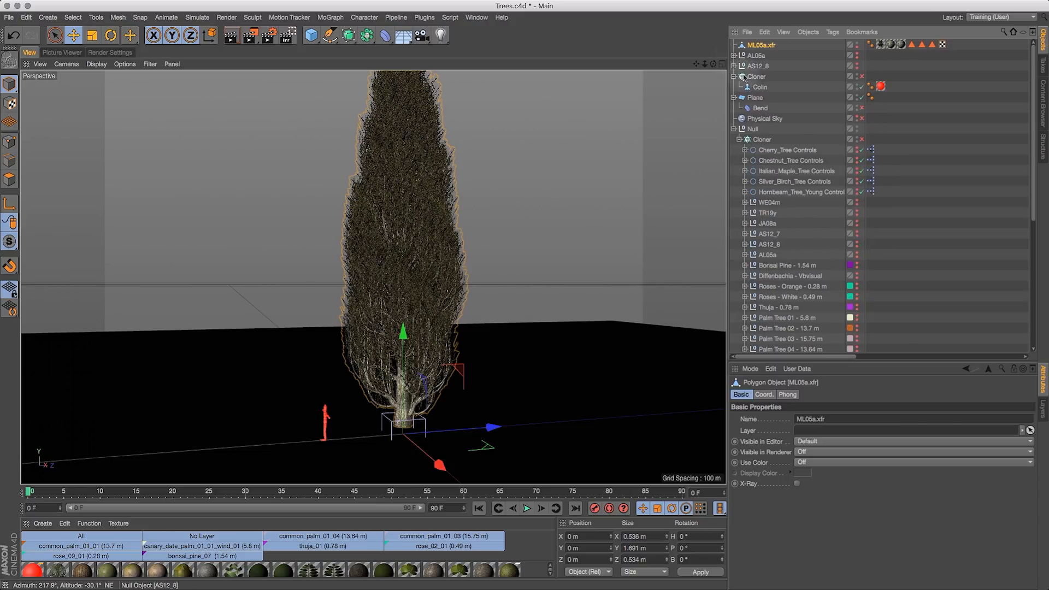
{"action": "left_click", "coordinate": [853, 44]}
{"action": "left_click", "coordinate": [854, 43]}
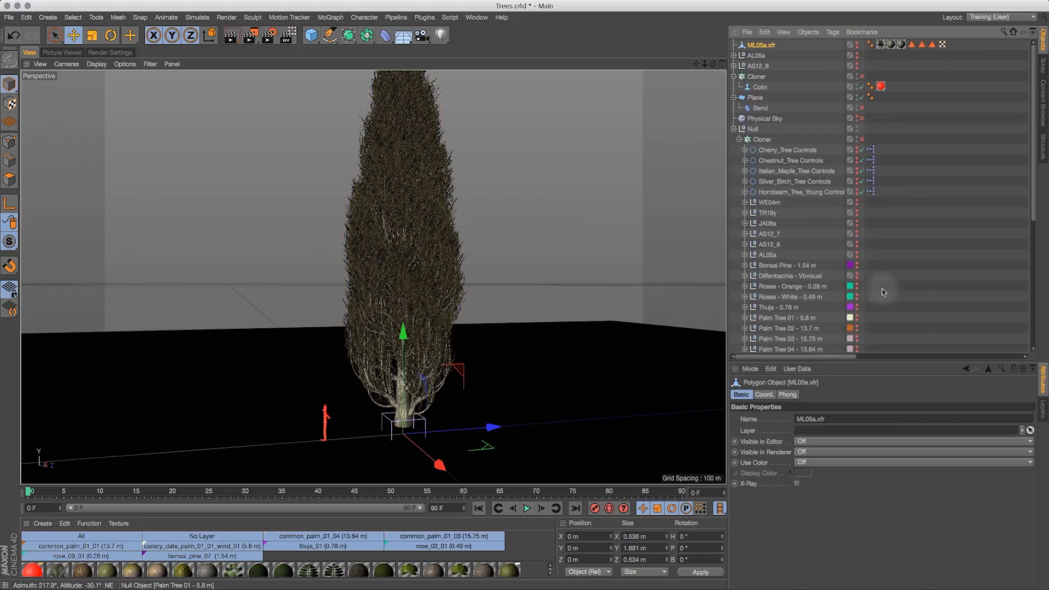
- Preview TR09m, ML05a, EU02a and ML01a by toggling their editor visibility in turn
{"action": "left_click", "coordinate": [1031, 216]}
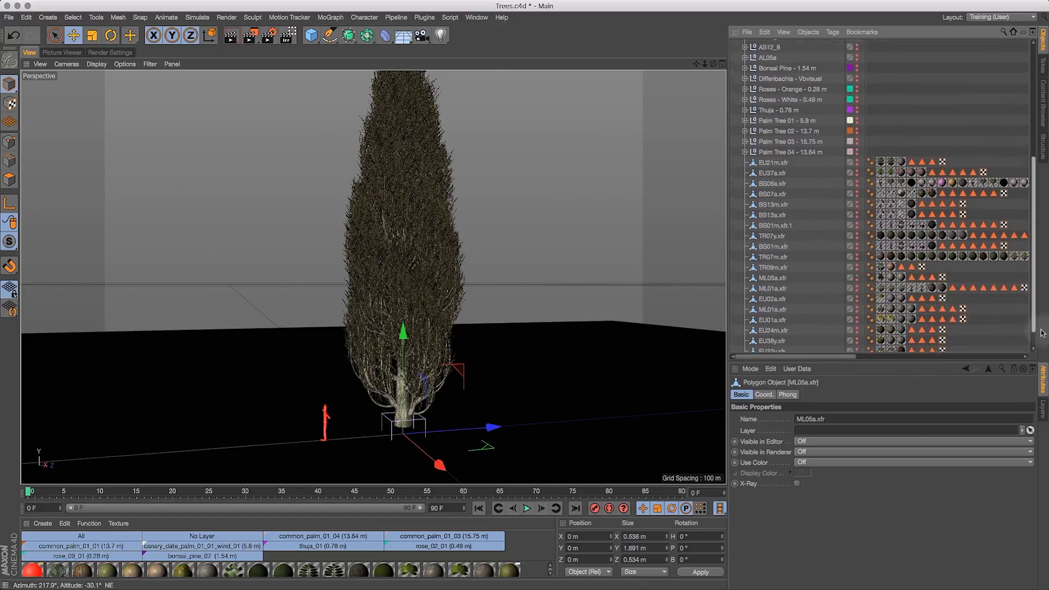
{"action": "left_click", "coordinate": [856, 241]}
{"action": "left_click", "coordinate": [857, 242]}
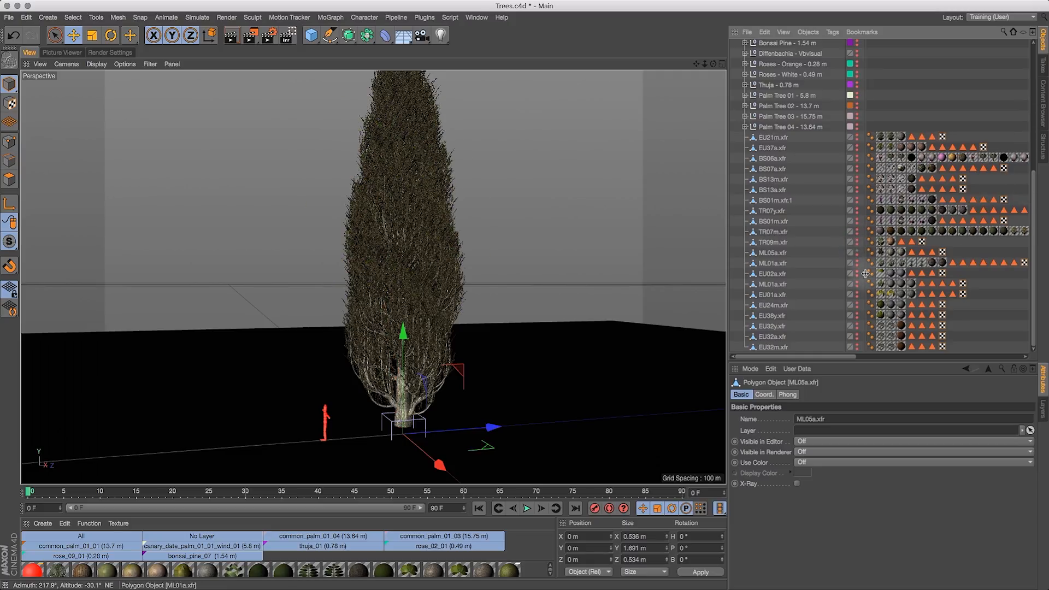
{"action": "left_click", "coordinate": [856, 254]}
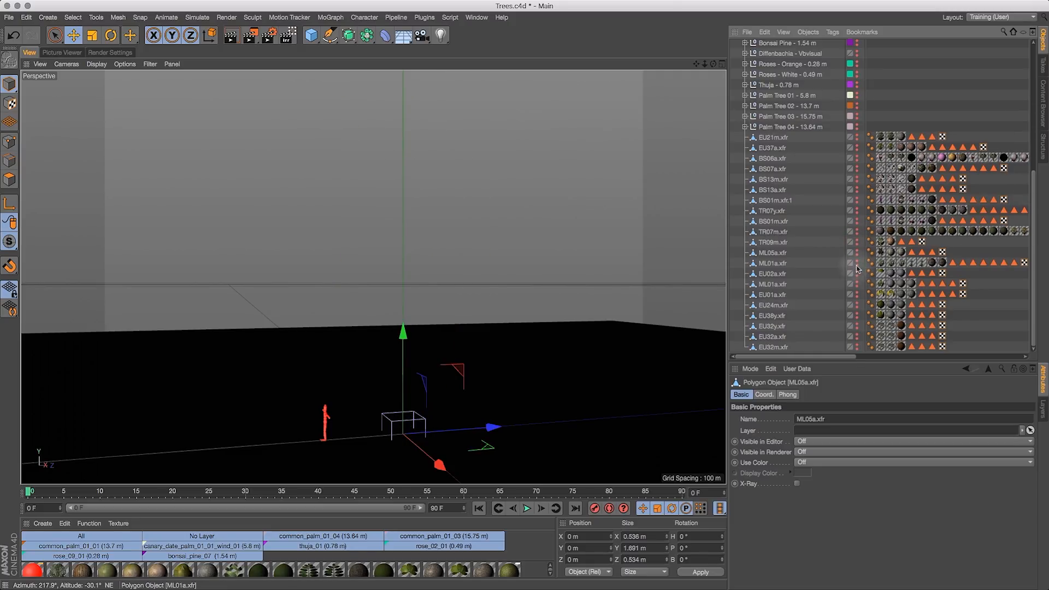
{"action": "left_click", "coordinate": [857, 274]}
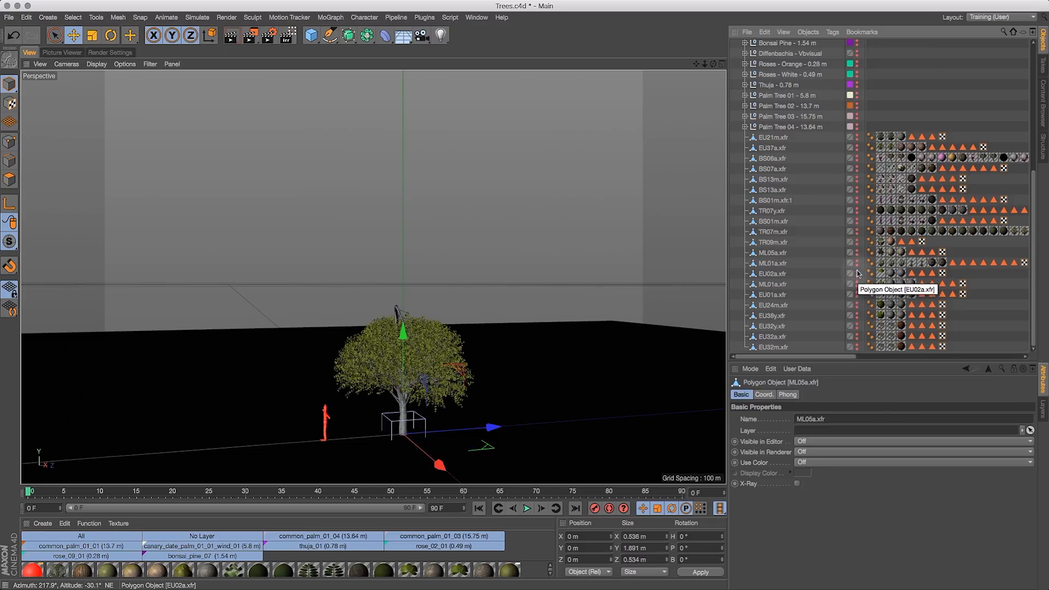
{"action": "left_click", "coordinate": [857, 273]}
{"action": "left_click", "coordinate": [857, 284]}
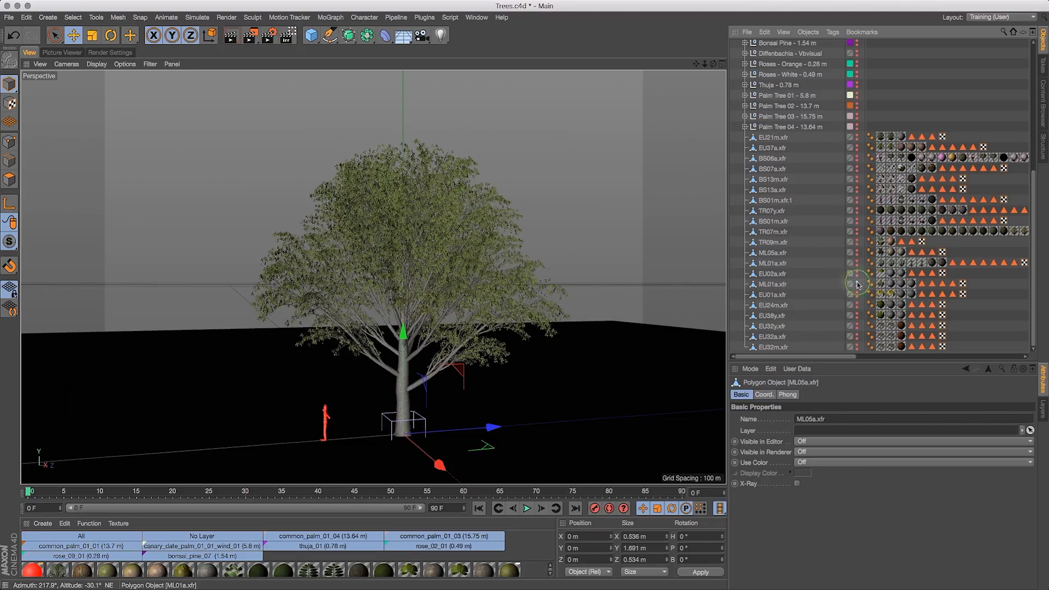
{"action": "left_click", "coordinate": [857, 284]}
{"action": "left_click", "coordinate": [856, 294]}
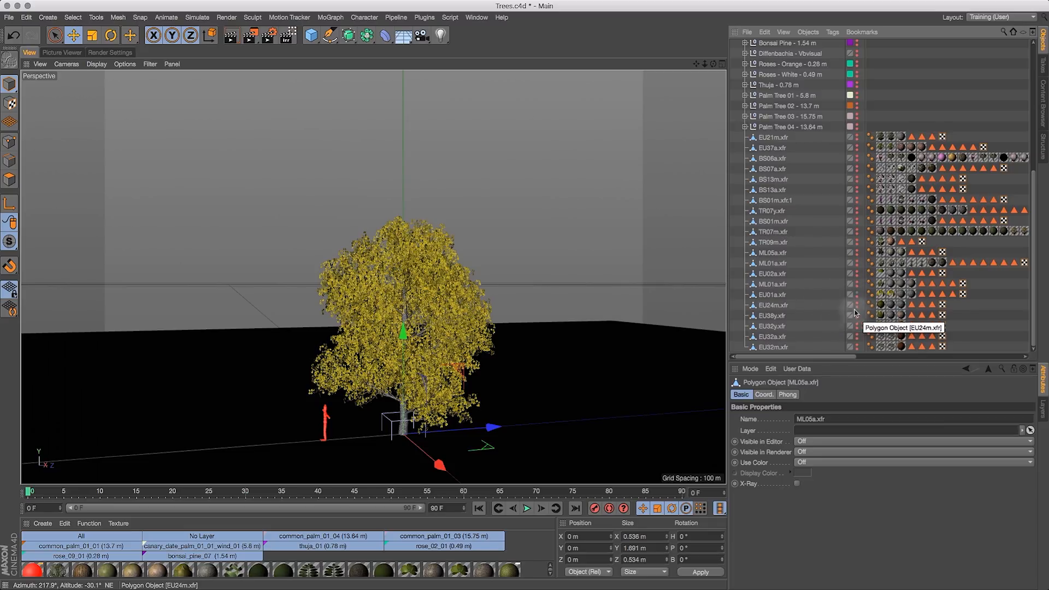
- Preview EU01a, EU24m, EU38y and EU32y by toggling their editor visibility in turn
{"action": "left_click", "coordinate": [775, 295]}
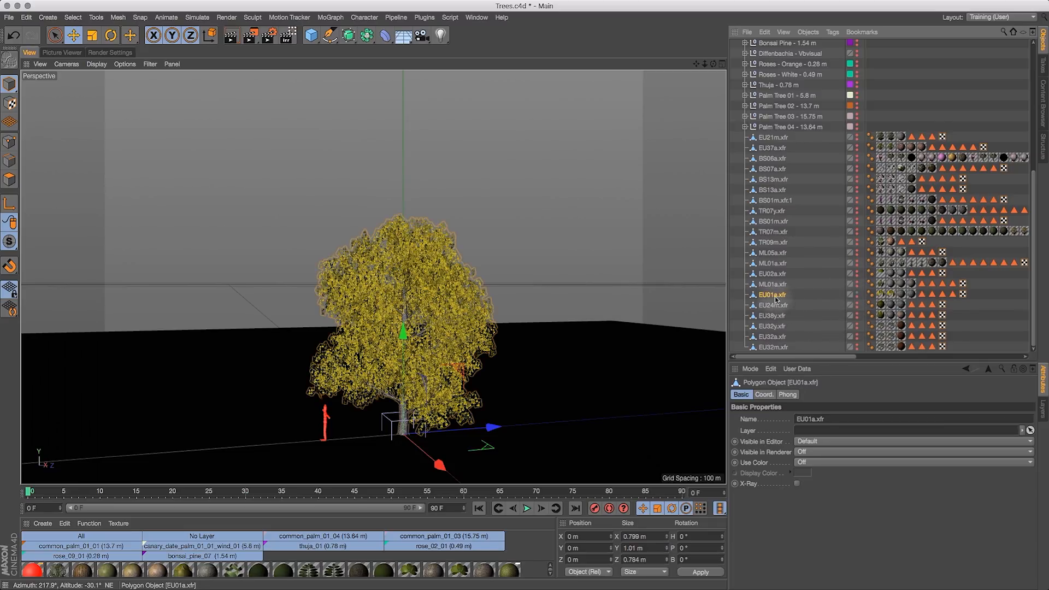
{"action": "left_click", "coordinate": [857, 293]}
{"action": "left_click", "coordinate": [857, 304]}
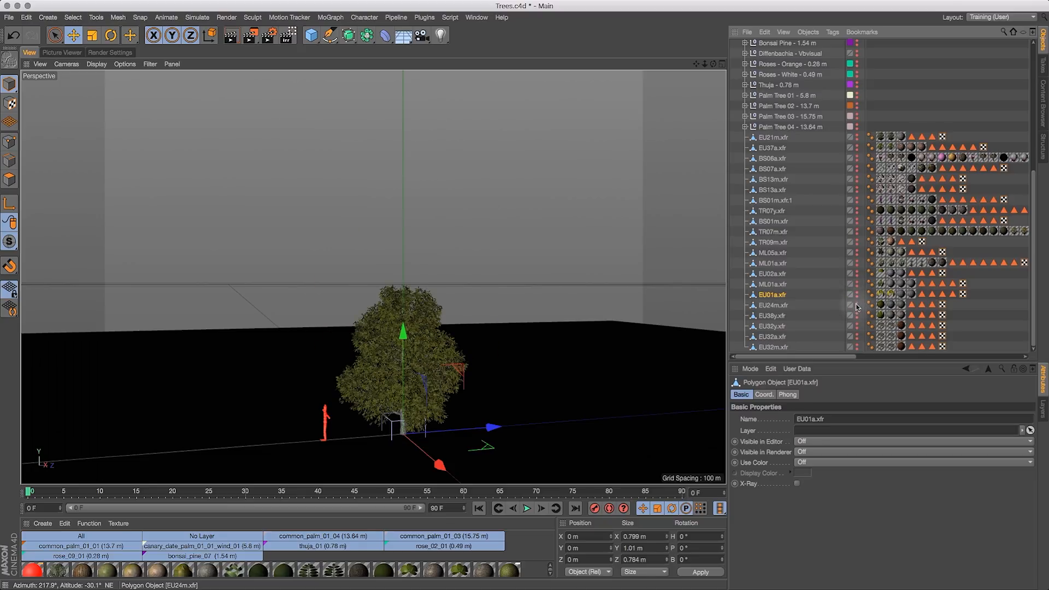
{"action": "left_click", "coordinate": [857, 303]}
{"action": "left_click", "coordinate": [857, 314]}
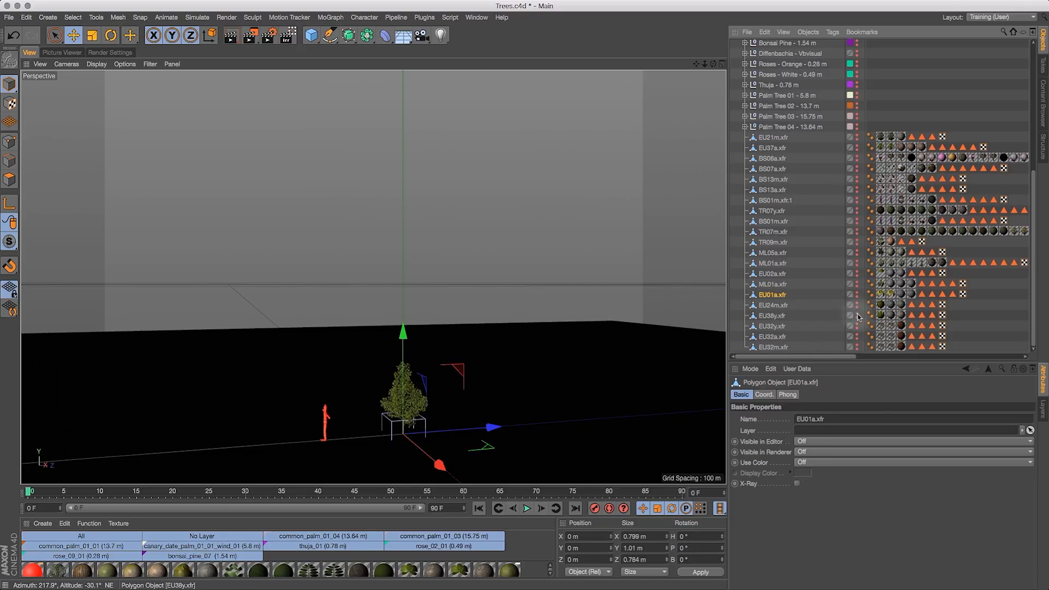
{"action": "left_click", "coordinate": [857, 316]}
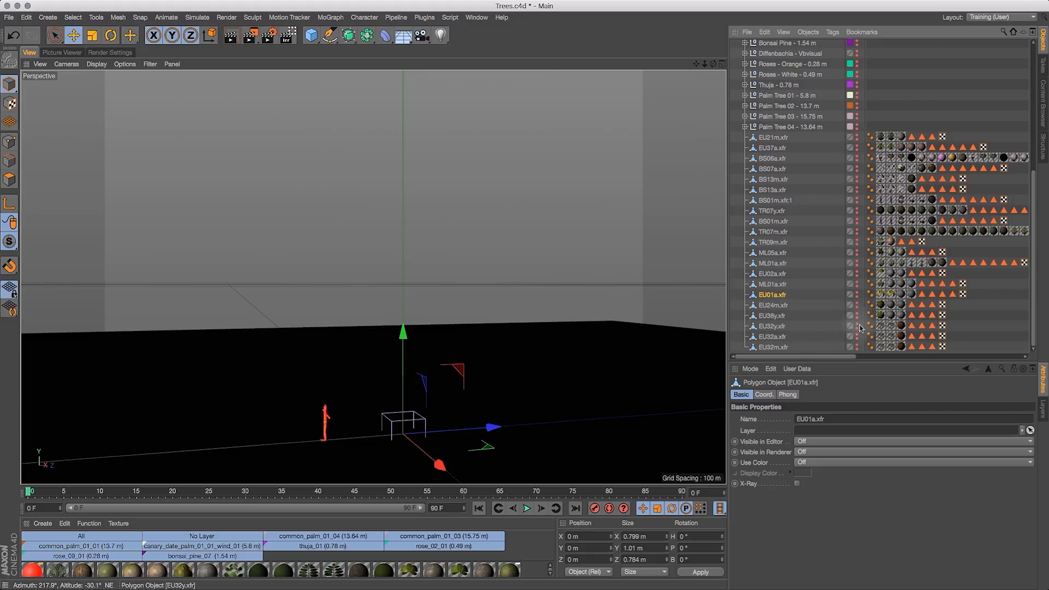
{"action": "left_click", "coordinate": [857, 326]}
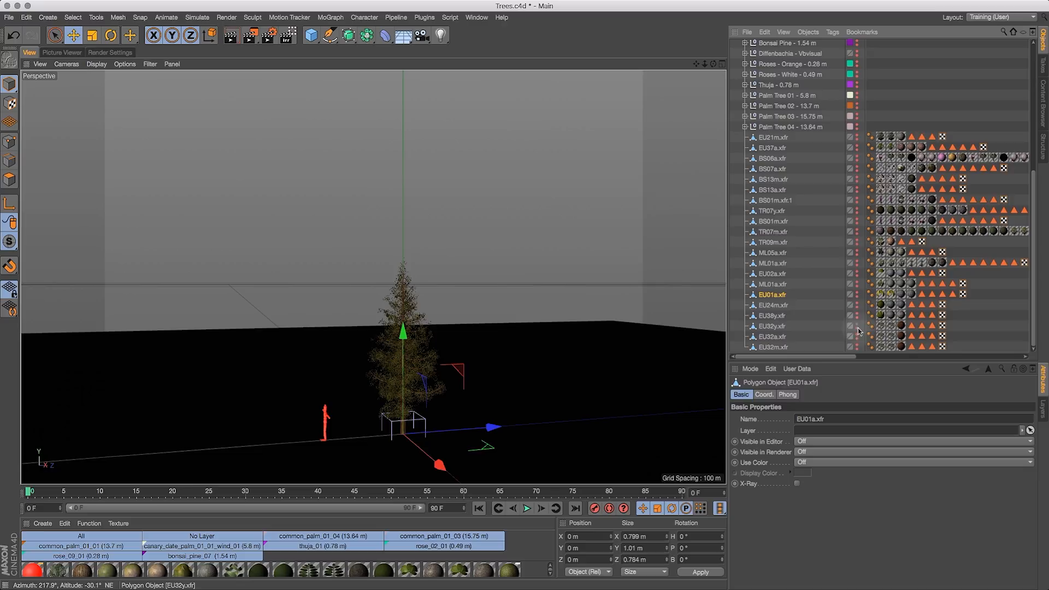
{"action": "left_click", "coordinate": [856, 326]}
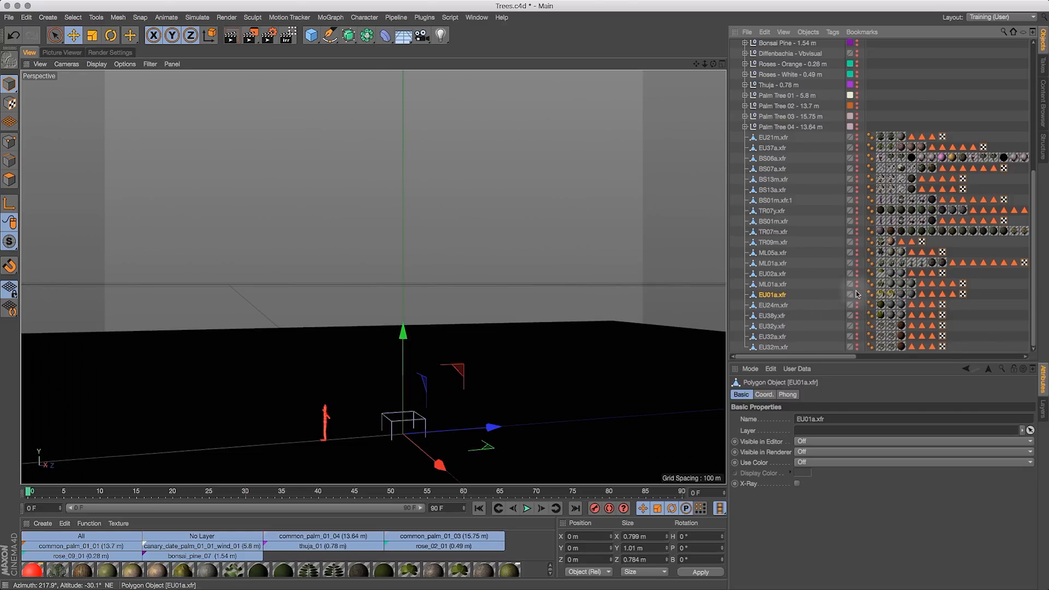
- Show EU01a, move it to the top of the hierarchy and copy EU01a, ML05a, AL05a and AS12_8
{"action": "left_click", "coordinate": [857, 294]}
{"action": "left_click_drag", "start_coordinate": [772, 308], "coordinate": [755, 78]}
{"action": "key", "text": "super+c"}
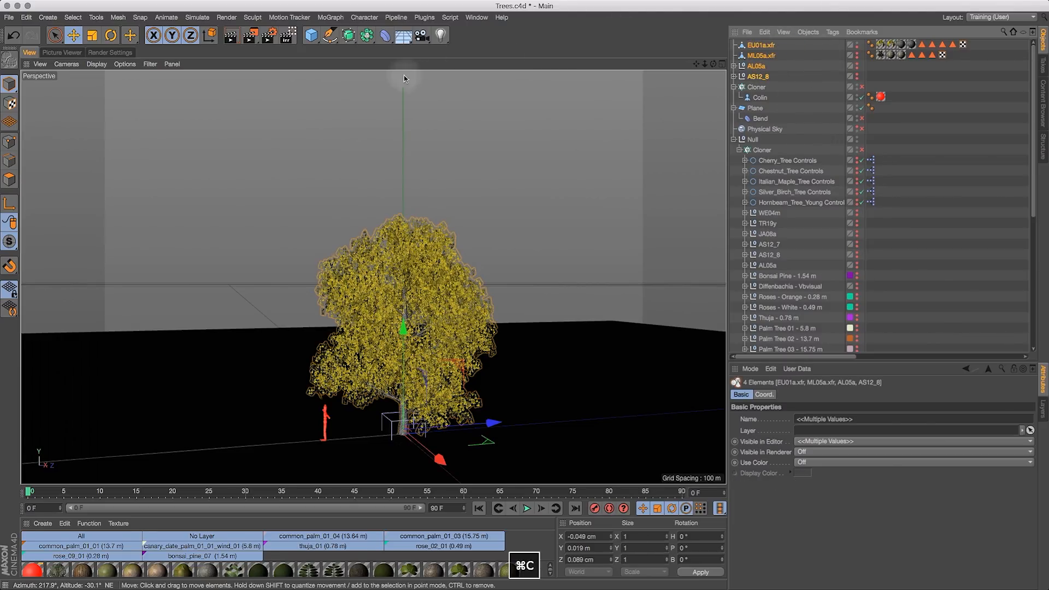
- Switch to the Terrain Sculpt2.c4d document and paste the copied tree objects
{"action": "left_click", "coordinate": [476, 17]}
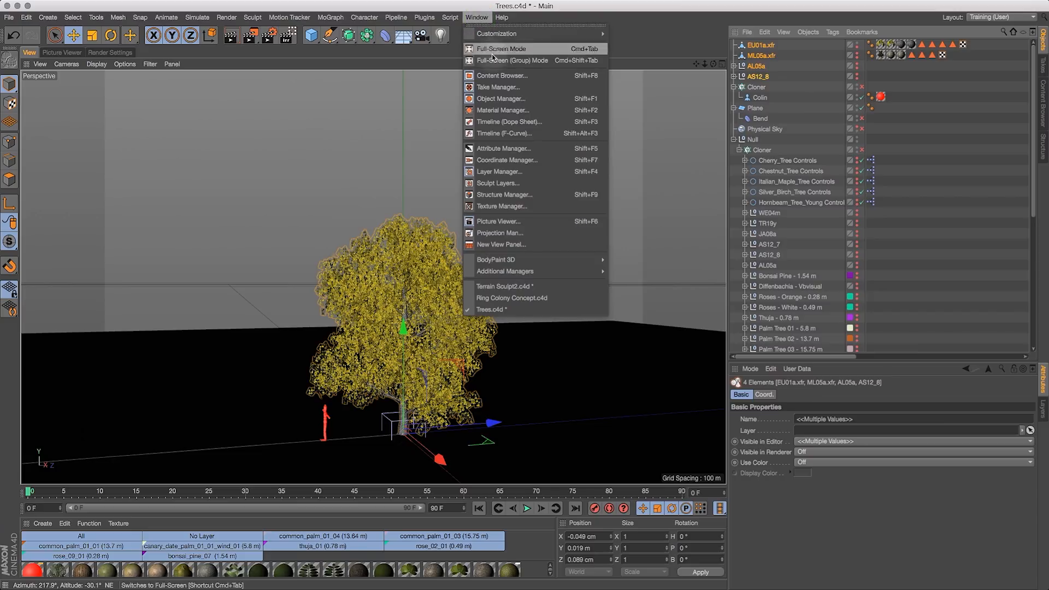
{"action": "left_click", "coordinate": [536, 287]}
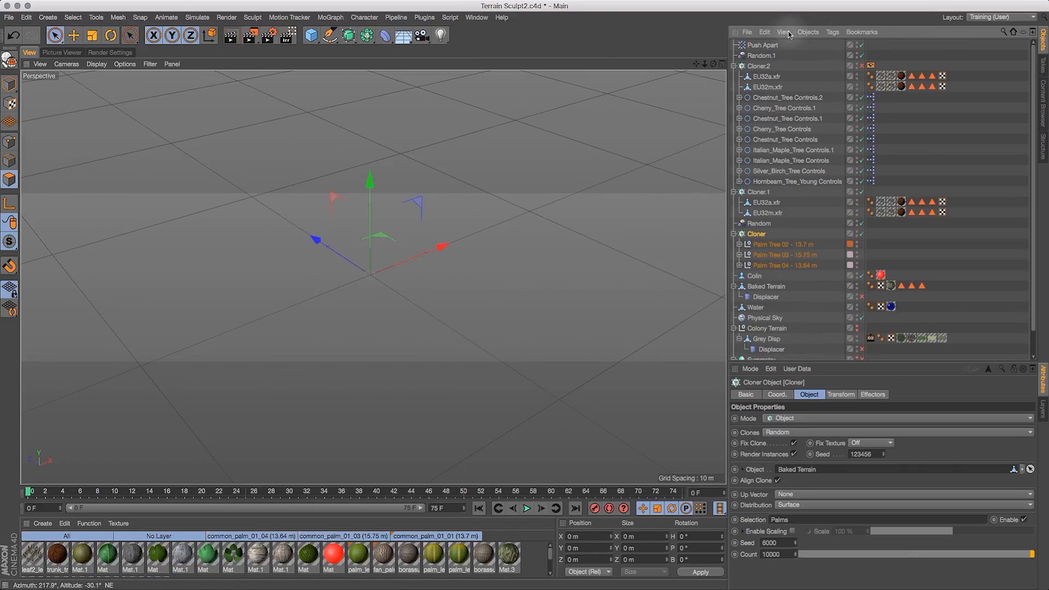
{"action": "left_click", "coordinate": [768, 33]}
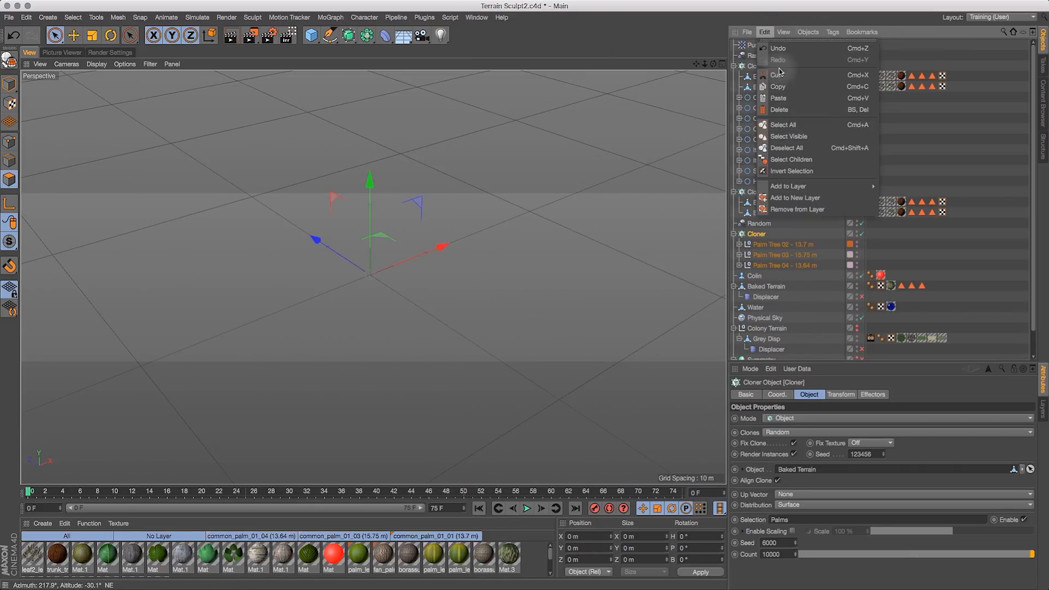
{"action": "left_click", "coordinate": [809, 98]}
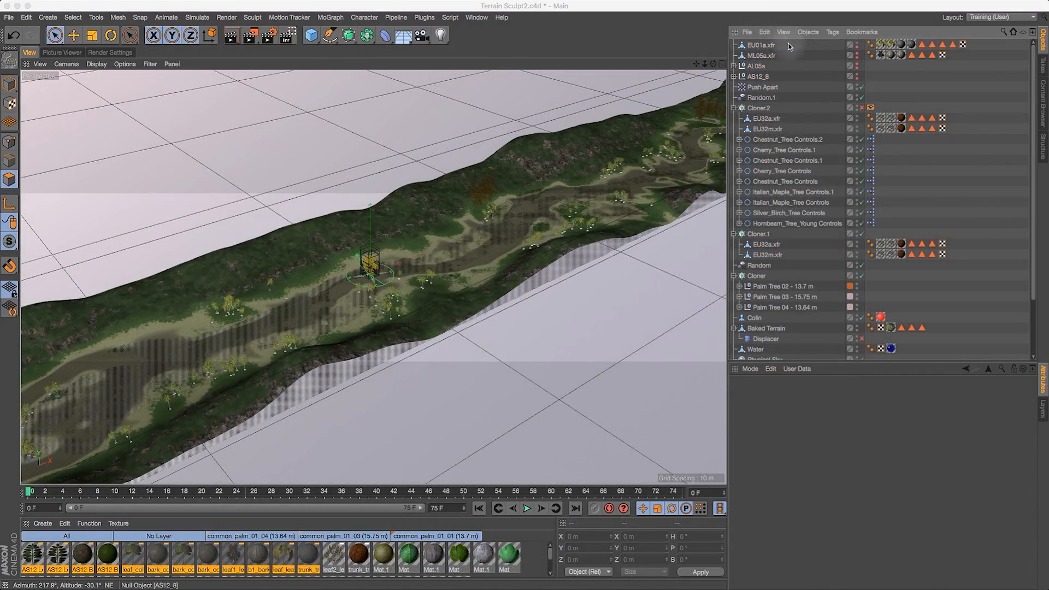
- Move the pasted trees into Cloner.2 and set their editor and render visibility to default
{"action": "left_click_drag", "start_coordinate": [789, 44], "coordinate": [756, 78]}
{"action": "left_click_drag", "start_coordinate": [778, 92], "coordinate": [766, 109]}
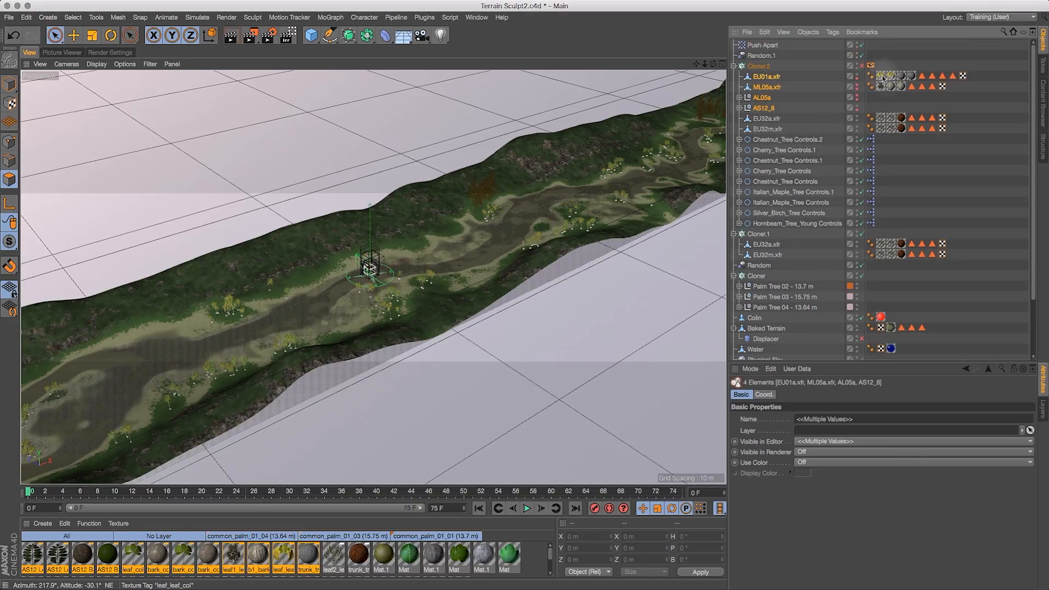
{"action": "left_click", "coordinate": [857, 85]}
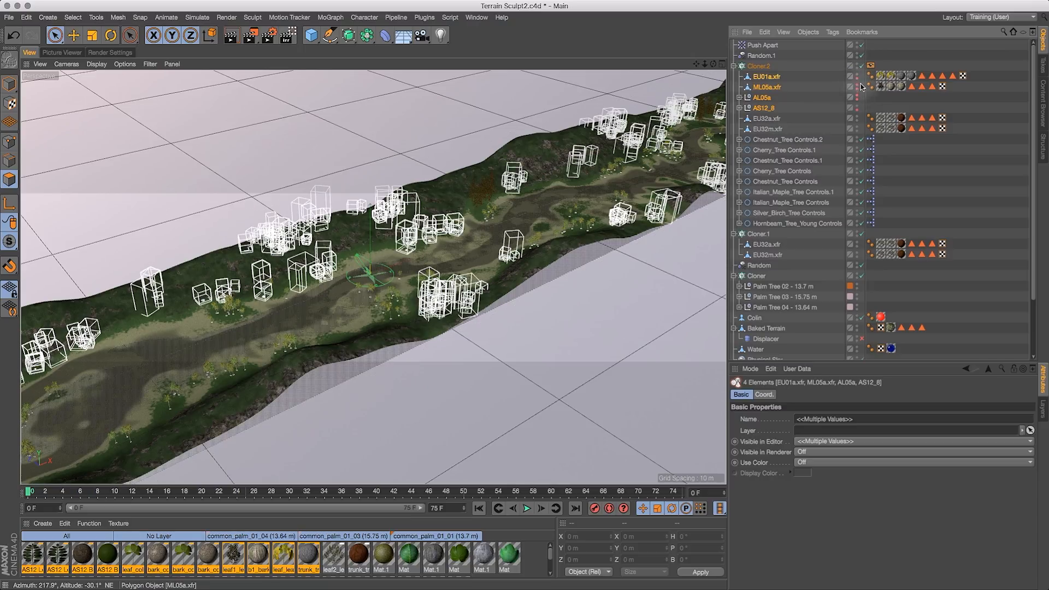
{"action": "left_click", "coordinate": [861, 87], "text": "alt"}
{"action": "left_click", "coordinate": [859, 89], "text": "alt"}
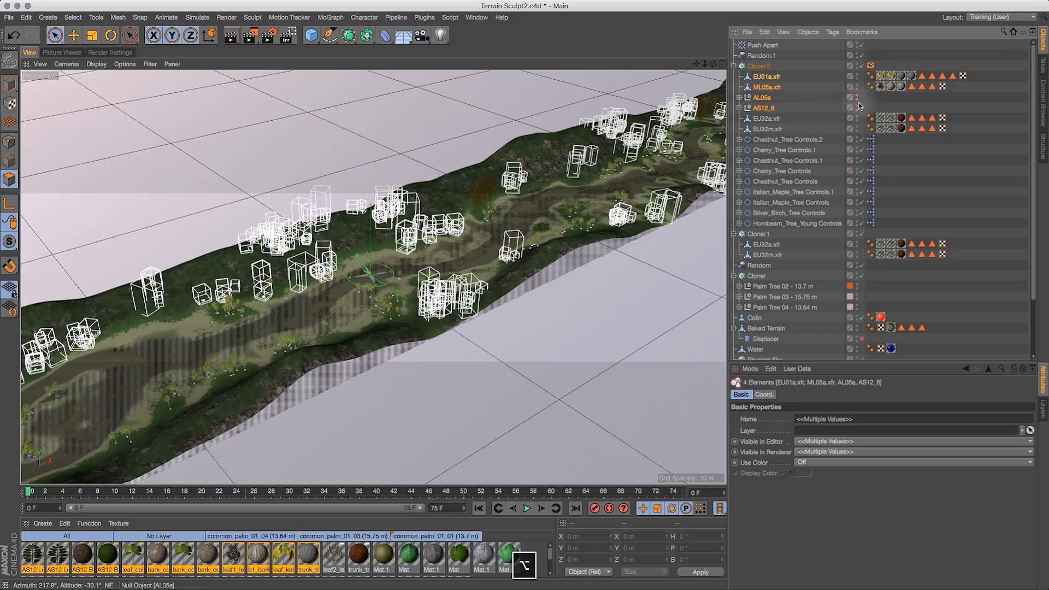
{"action": "left_click", "coordinate": [858, 99], "text": "alt"}
{"action": "left_click", "coordinate": [858, 109], "text": "alt"}
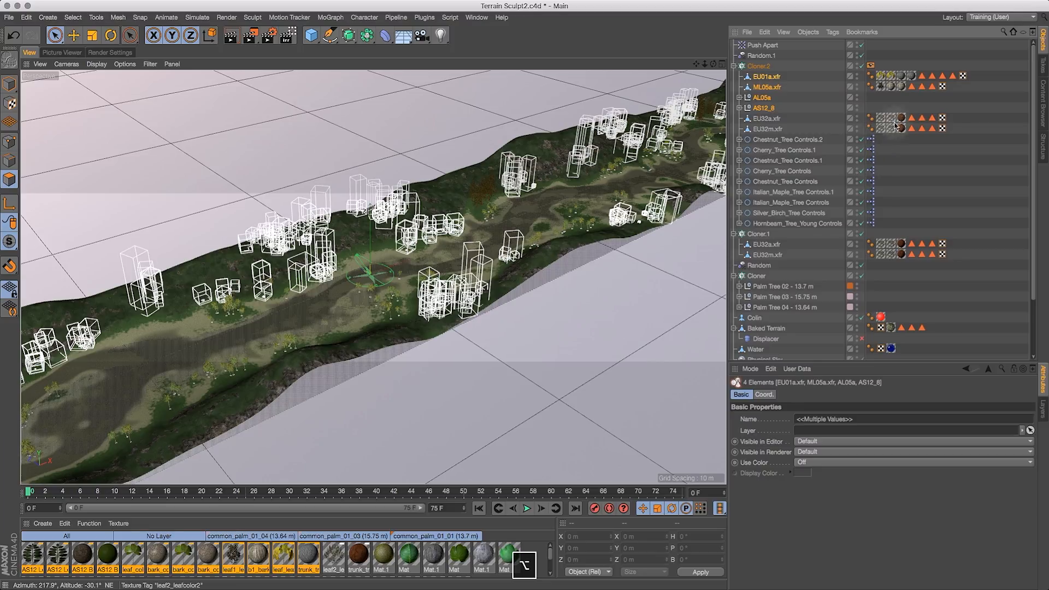
- Turn off the Cloner.2 display tag's box-lines shading override so clones show full geometry
{"action": "left_click", "coordinate": [870, 65]}
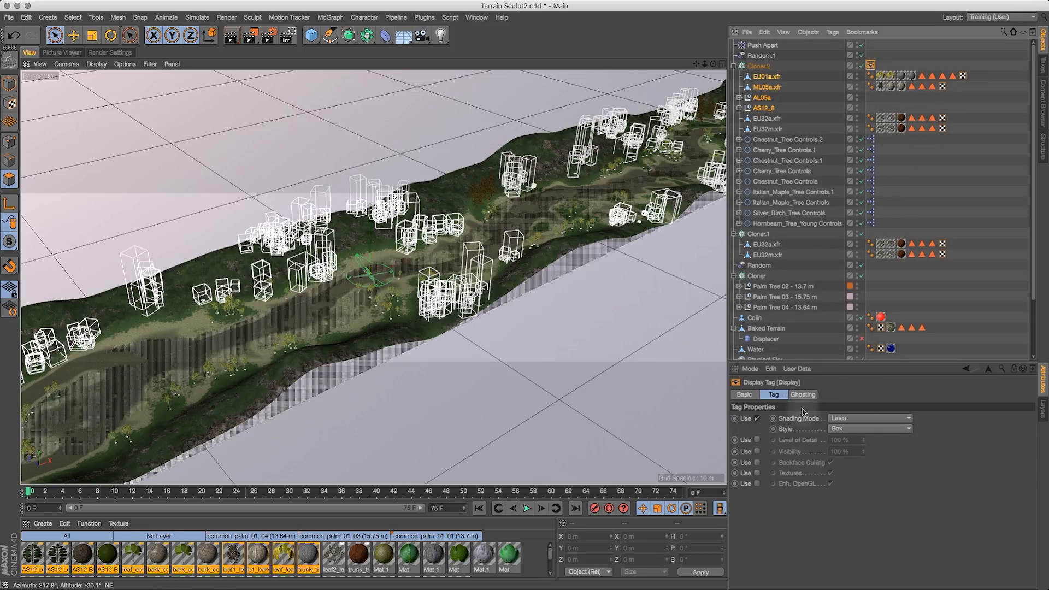
{"action": "left_click", "coordinate": [757, 418]}
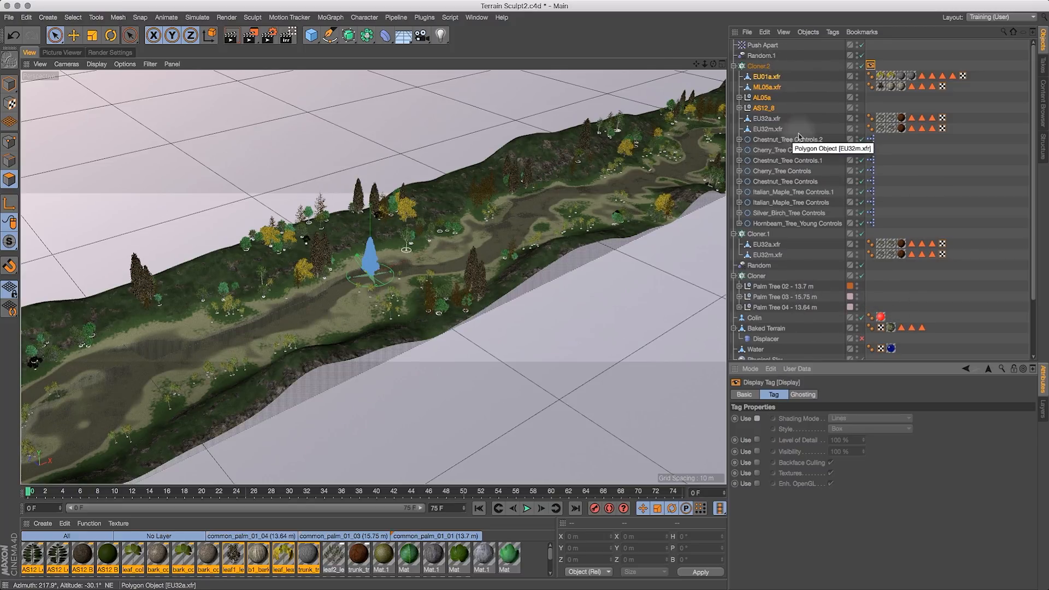
{"action": "left_click_drag", "start_coordinate": [714, 66], "coordinate": [689, 227]}
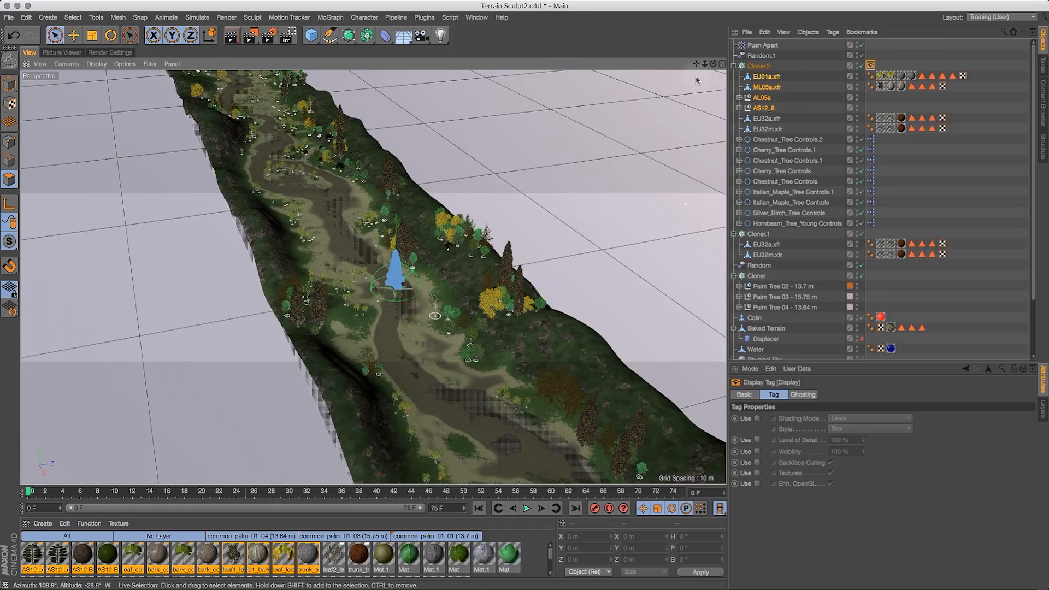
{"action": "left_click_drag", "start_coordinate": [696, 64], "coordinate": [675, 14]}
{"action": "left_click_drag", "start_coordinate": [704, 65], "coordinate": [732, 57]}
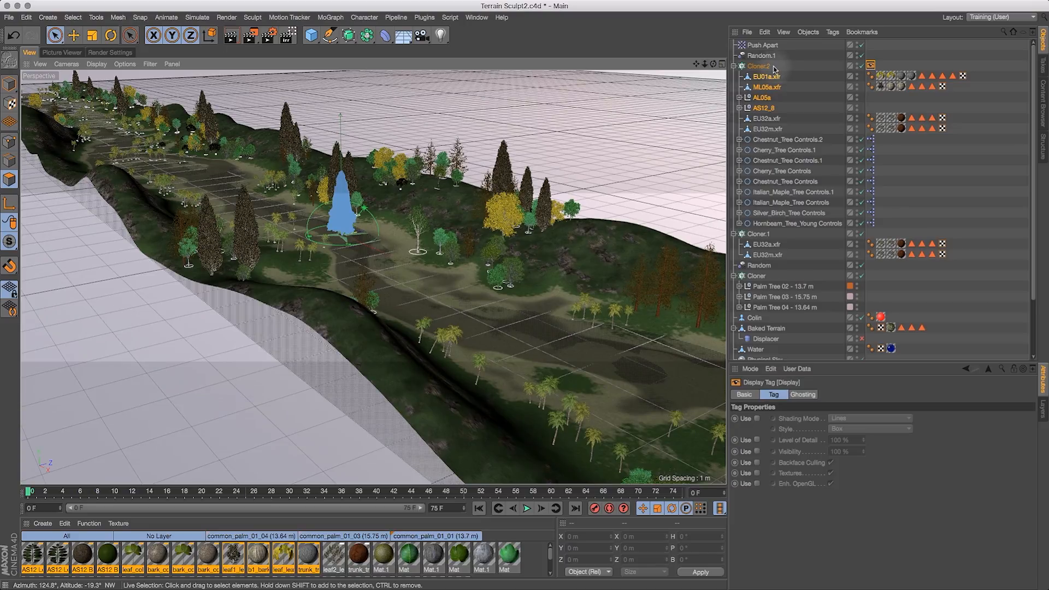
- Move the AS12_8 null out of Cloner.2 to the top level of the hierarchy
{"action": "left_click", "coordinate": [765, 108]}
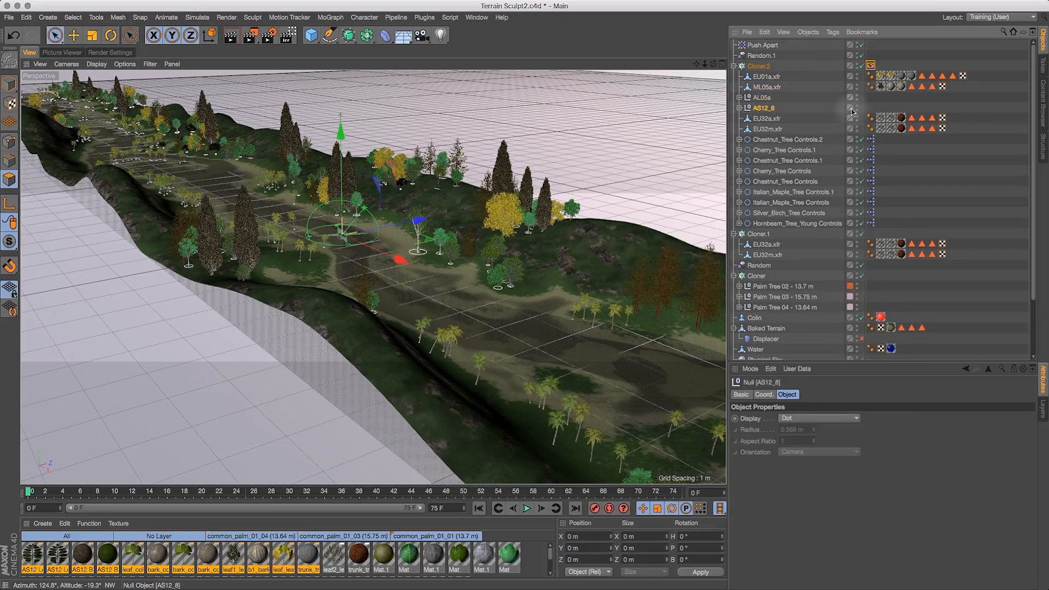
{"action": "left_click", "coordinate": [856, 76]}
{"action": "left_click", "coordinate": [857, 76]}
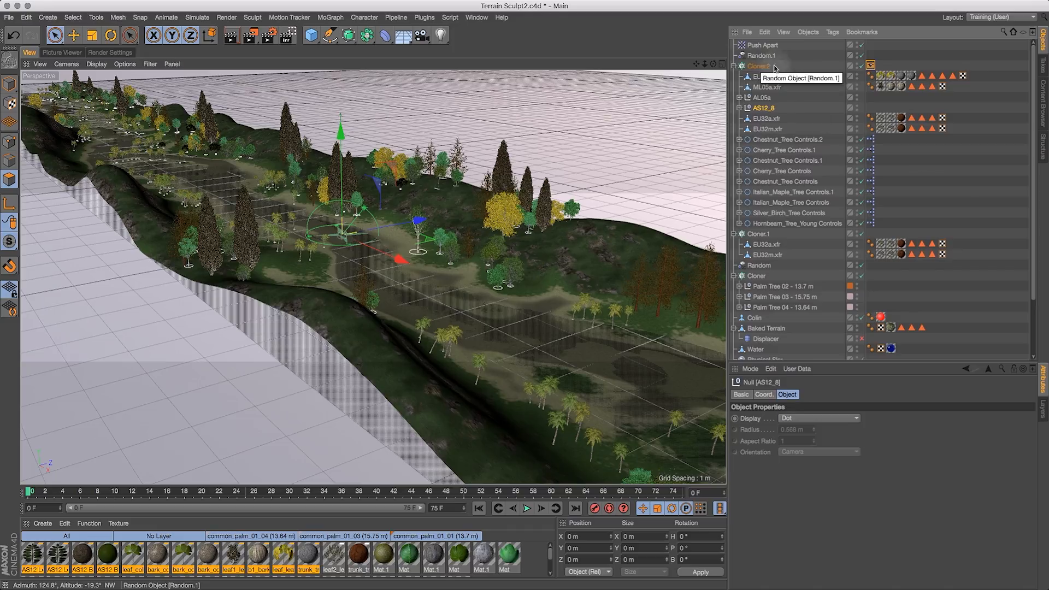
{"action": "left_click_drag", "start_coordinate": [759, 109], "coordinate": [773, 73]}
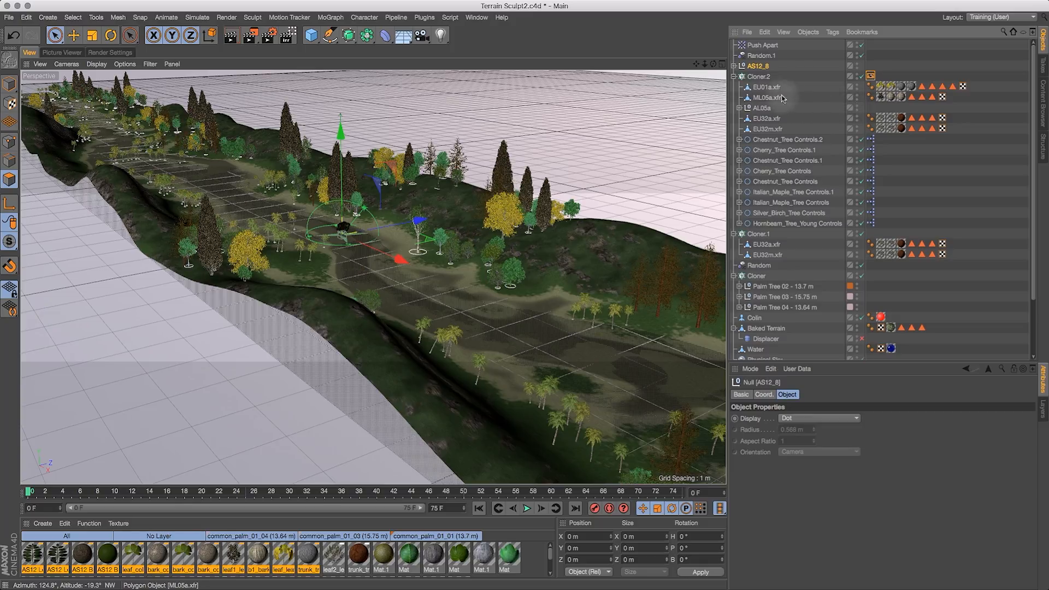
- Scale the ML05a cypress down to about 0.38 × 1.2 × 0.38 m
{"action": "left_click", "coordinate": [856, 96]}
{"action": "left_click", "coordinate": [767, 97]}
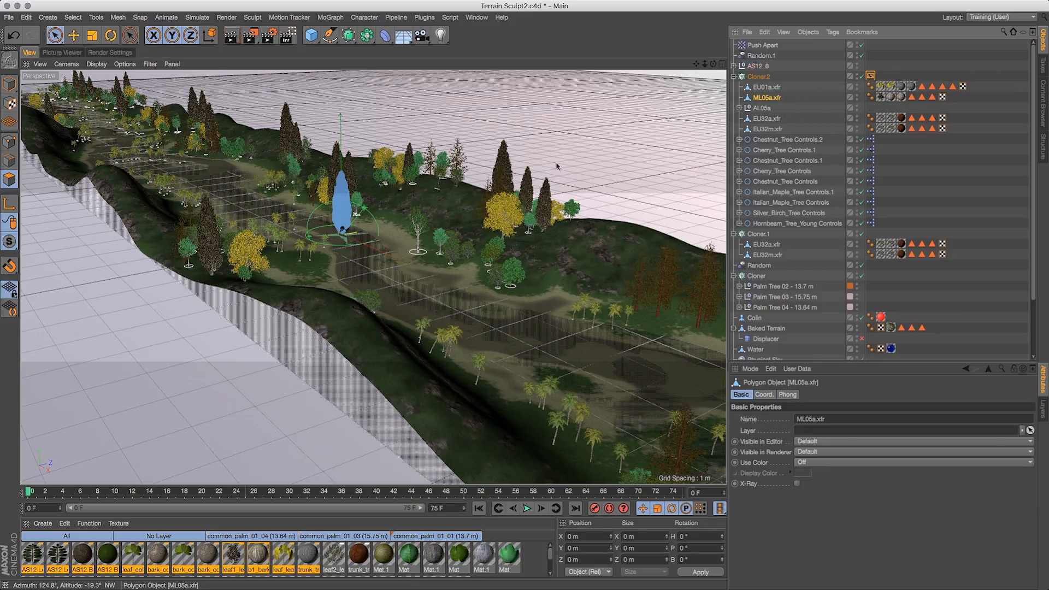
{"action": "left_click", "coordinate": [92, 35]}
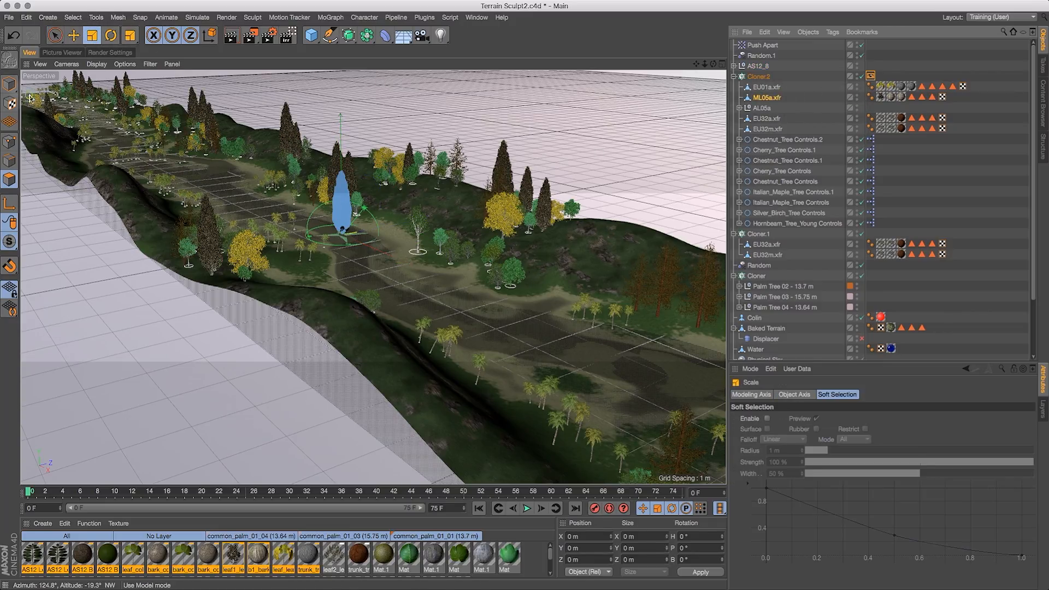
{"action": "left_click_drag", "start_coordinate": [410, 284], "coordinate": [374, 337]}
{"action": "left_click_drag", "start_coordinate": [578, 217], "coordinate": [578, 219]}
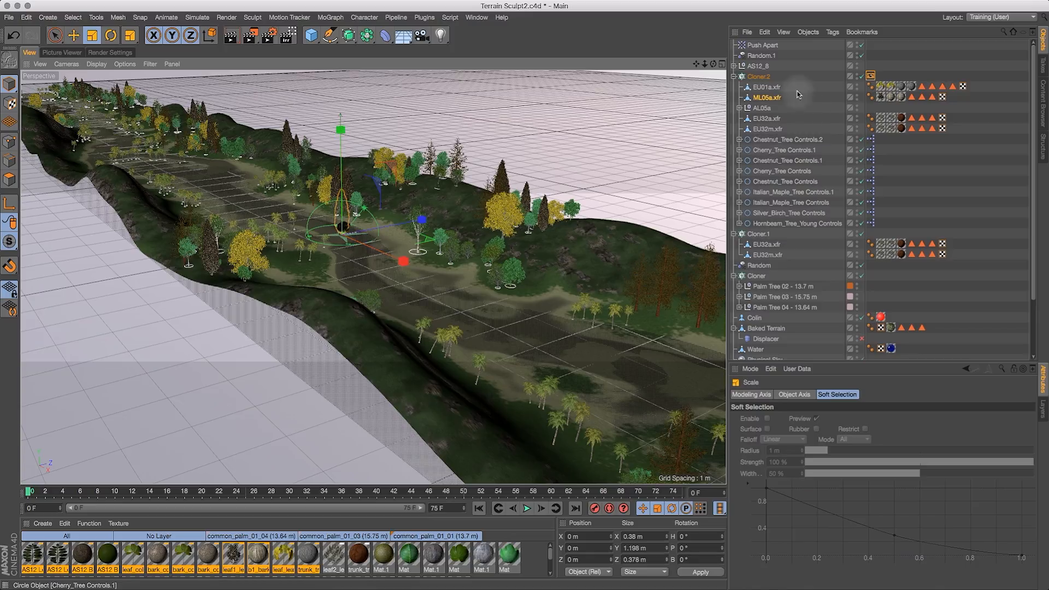
- Scale the EU01a tree down to about 0.63 × 0.8 × 0.62 m
{"action": "left_click", "coordinate": [770, 88]}
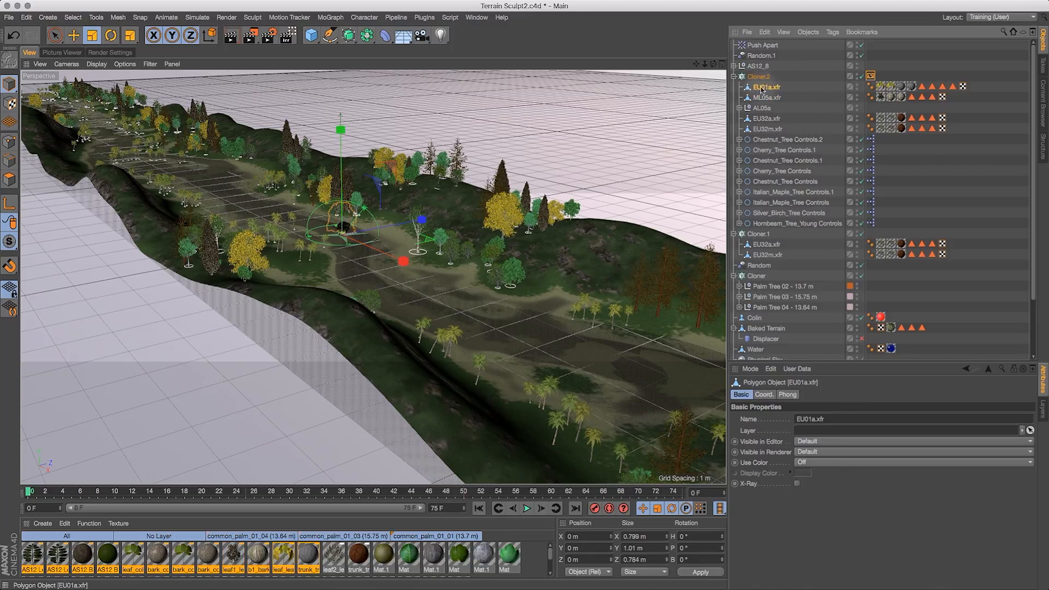
{"action": "left_click_drag", "start_coordinate": [532, 160], "coordinate": [493, 191]}
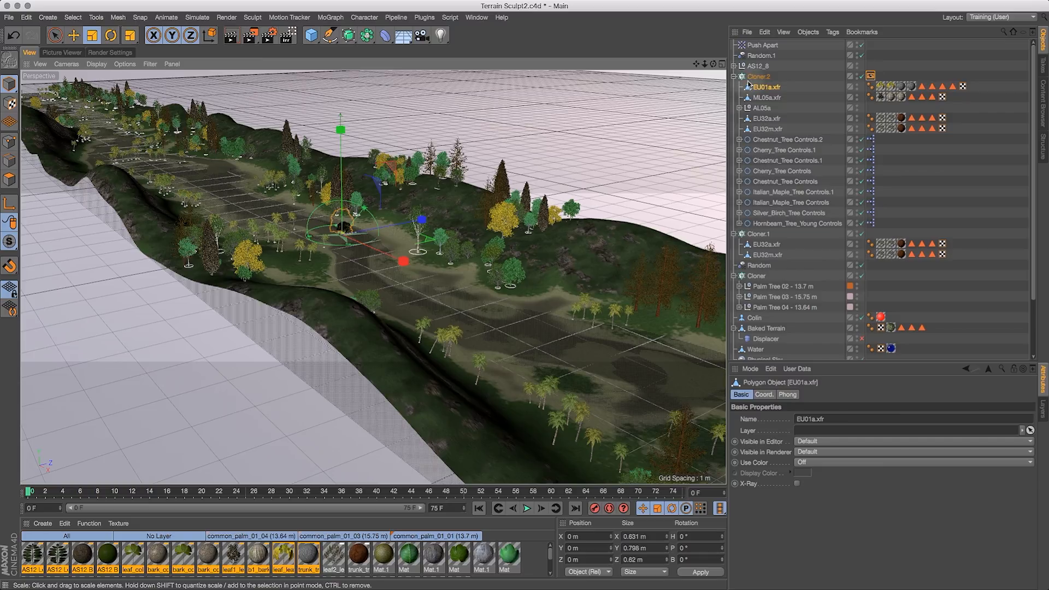
{"action": "left_click_drag", "start_coordinate": [713, 64], "coordinate": [670, 51]}
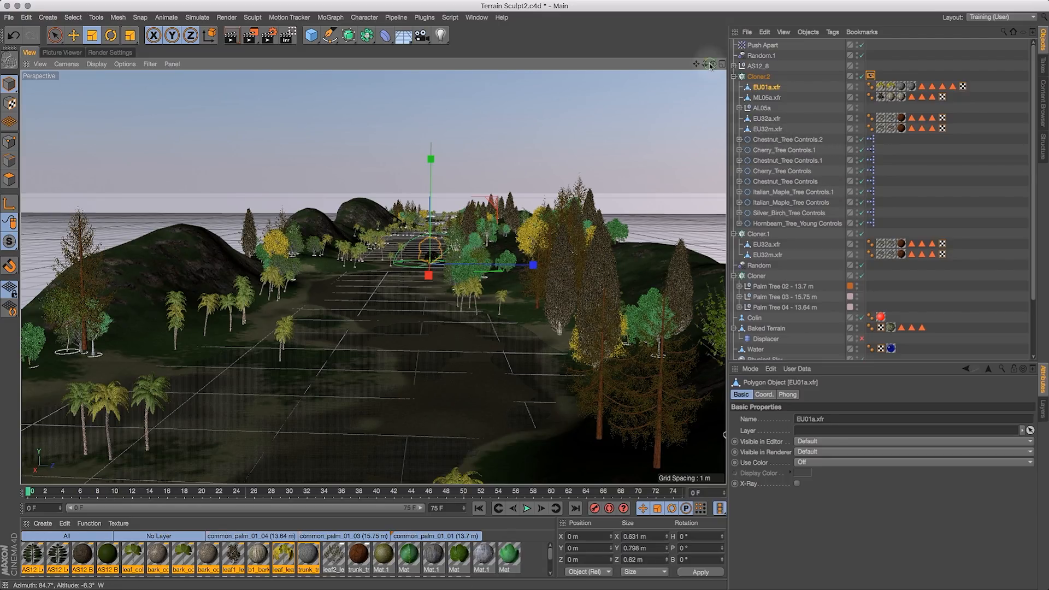
{"action": "left_click_drag", "start_coordinate": [722, 64], "coordinate": [726, 73]}
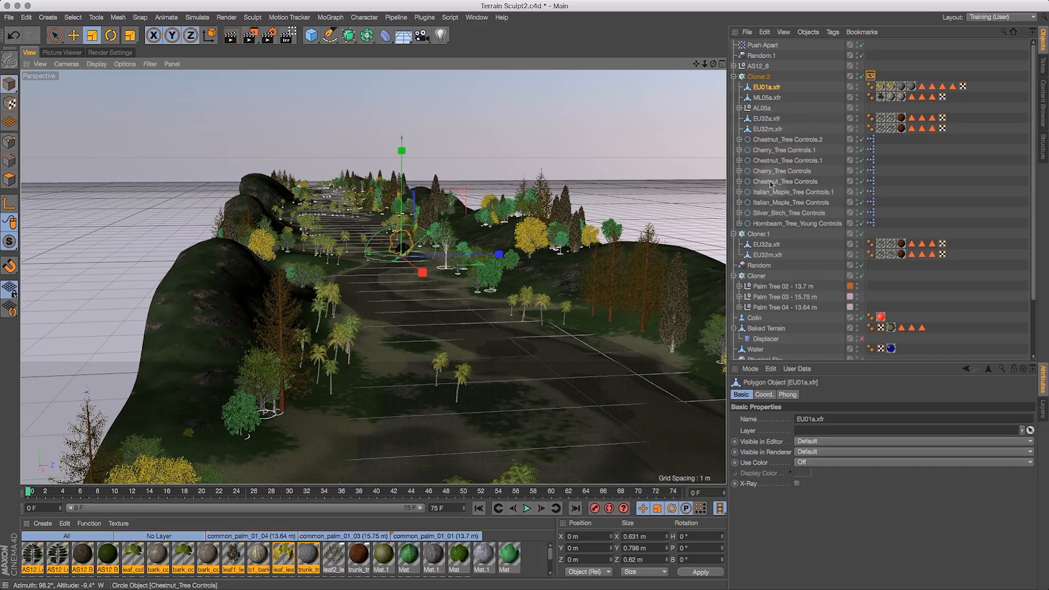
- Copy a chestnut and a cherry tree control object into Cloner.2 as additional clone sources
{"action": "left_click_drag", "start_coordinate": [770, 184], "coordinate": [770, 85]}
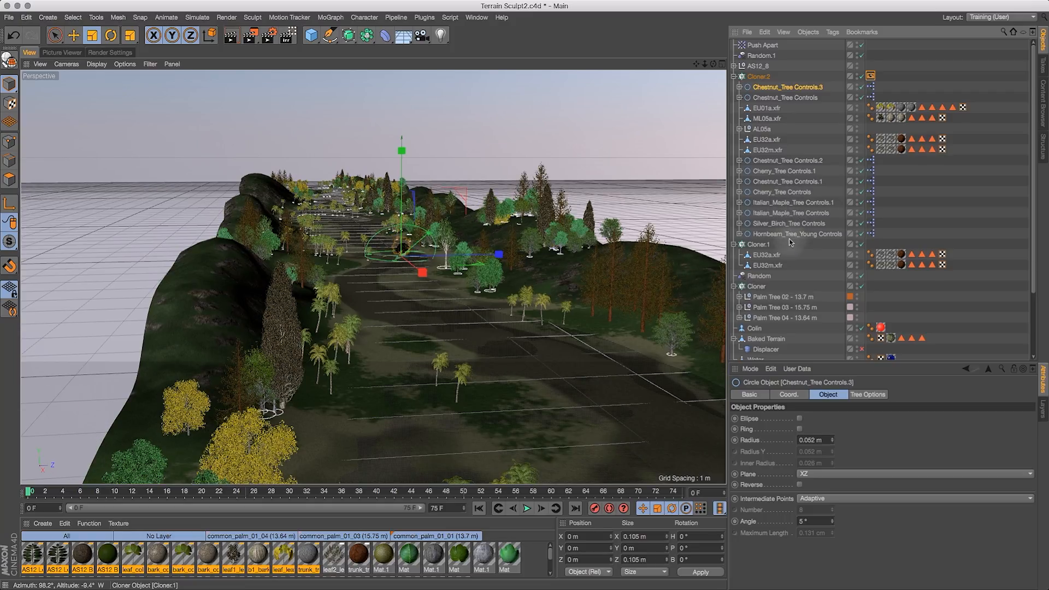
{"action": "left_click", "coordinate": [785, 193], "text": "ctrl"}
{"action": "left_click_drag", "start_coordinate": [786, 193], "coordinate": [788, 96], "text": "ctrl"}
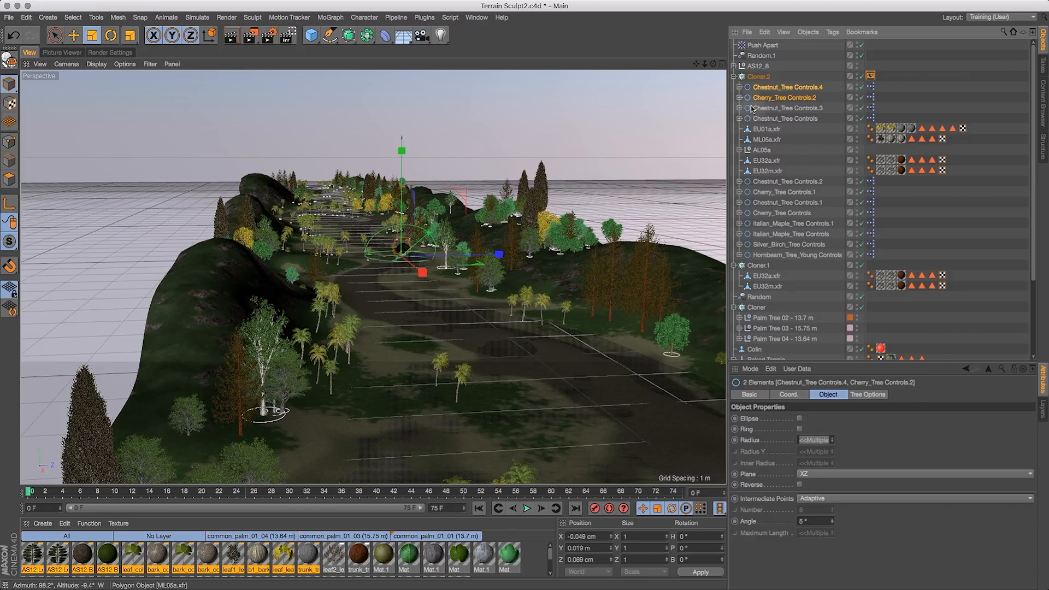
{"action": "left_click_drag", "start_coordinate": [742, 81], "coordinate": [766, 89]}
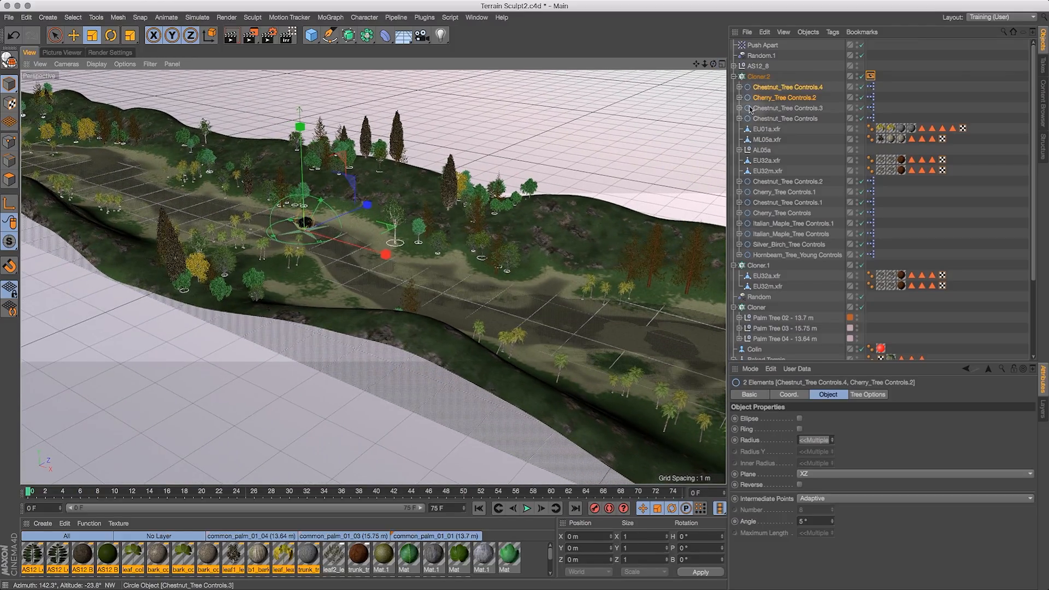
- Set the Random.1 effector's uniform scale variation to 0.2
{"action": "left_click", "coordinate": [771, 56]}
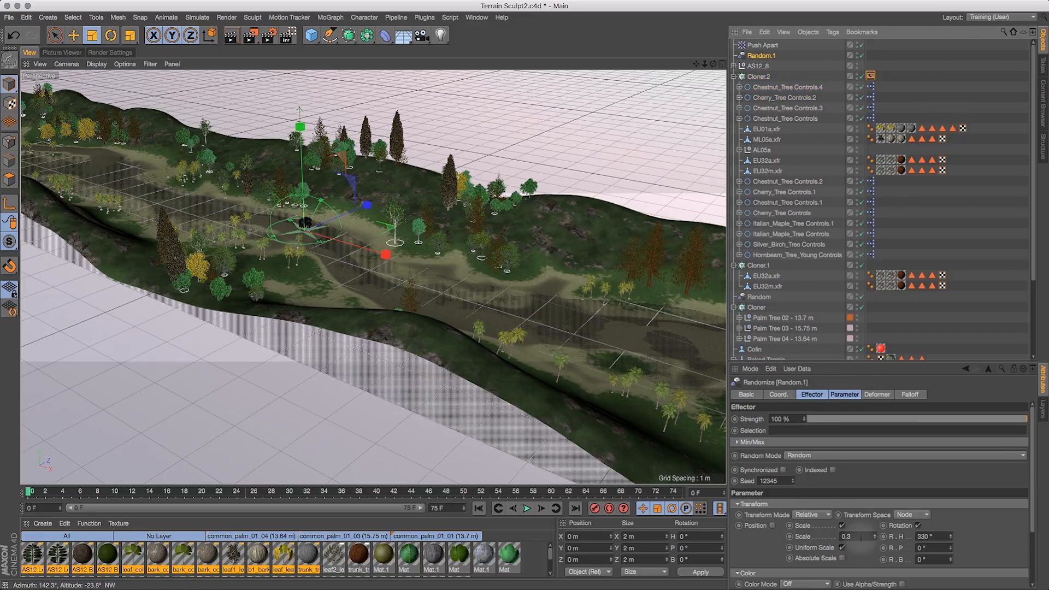
{"action": "double_click", "coordinate": [861, 537]}
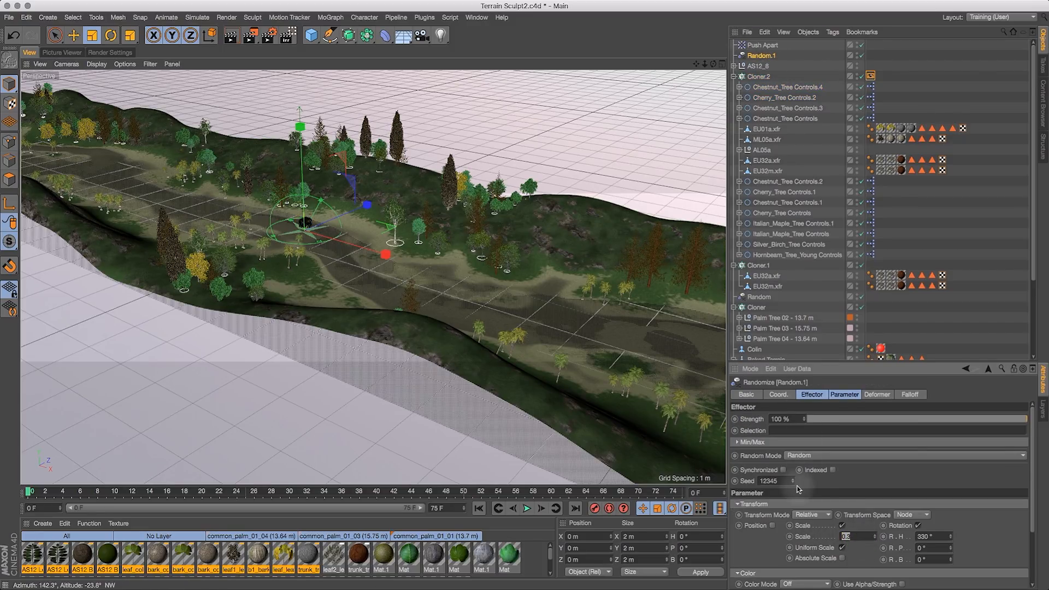
{"action": "type", "text": "0"}
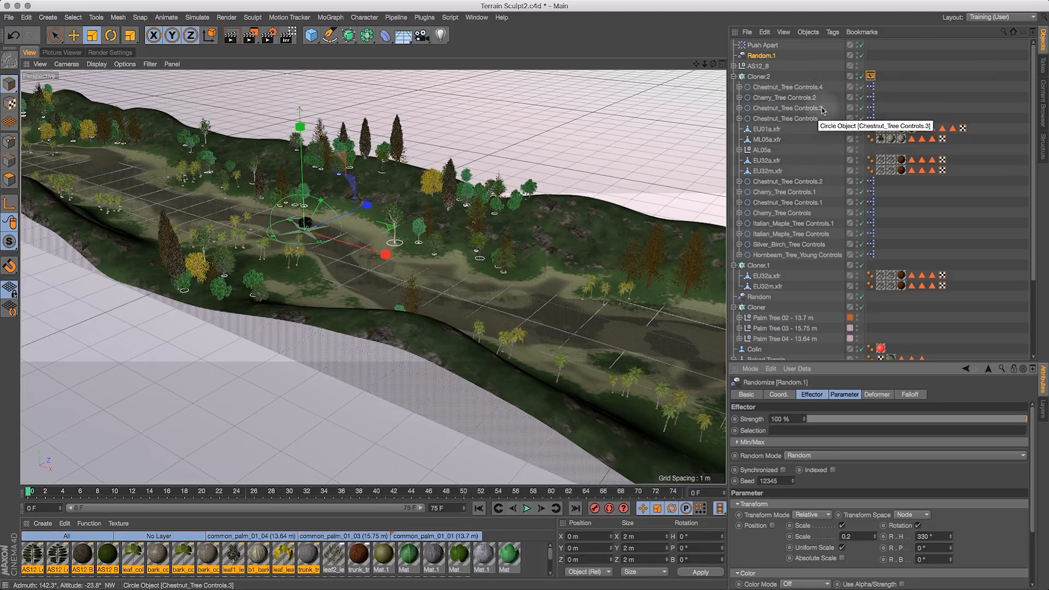
- Scale the ML05a cypress down further to about 0.35 × 1.1 × 0.35 m
{"action": "left_click", "coordinate": [776, 140]}
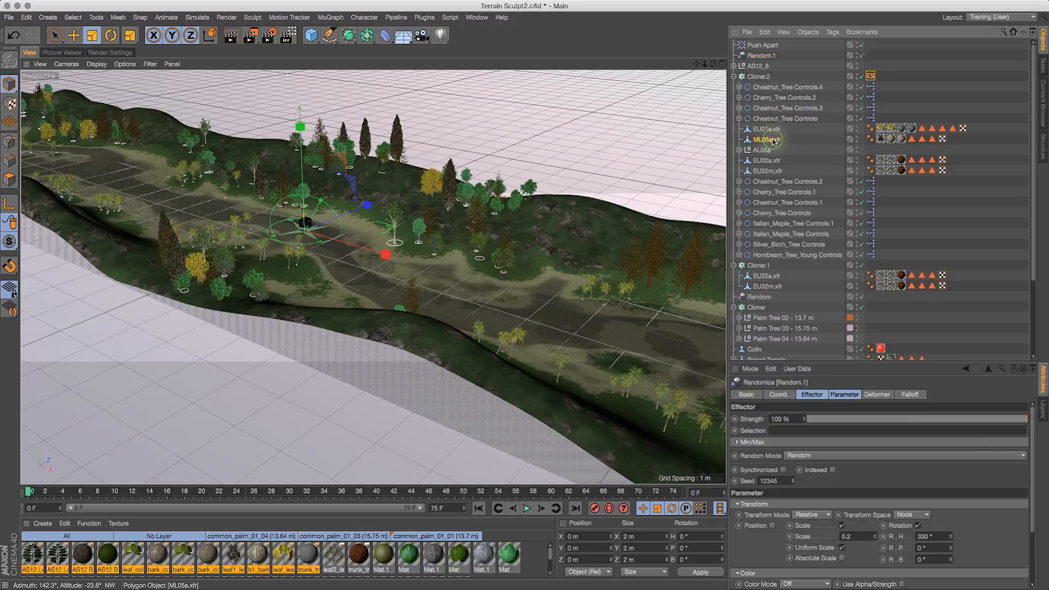
{"action": "left_click", "coordinate": [92, 36]}
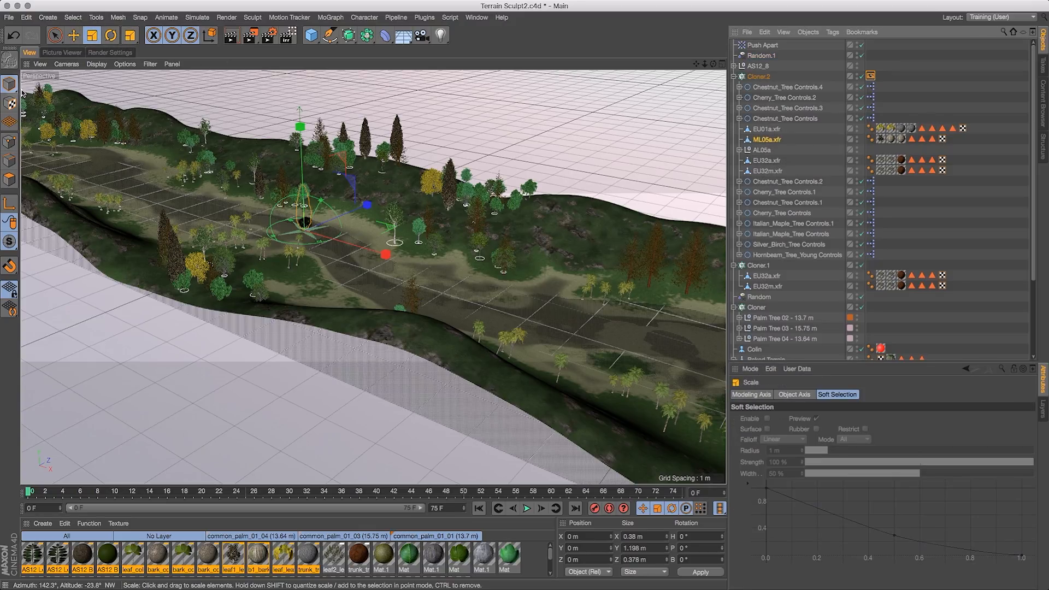
{"action": "left_click_drag", "start_coordinate": [436, 141], "coordinate": [422, 154]}
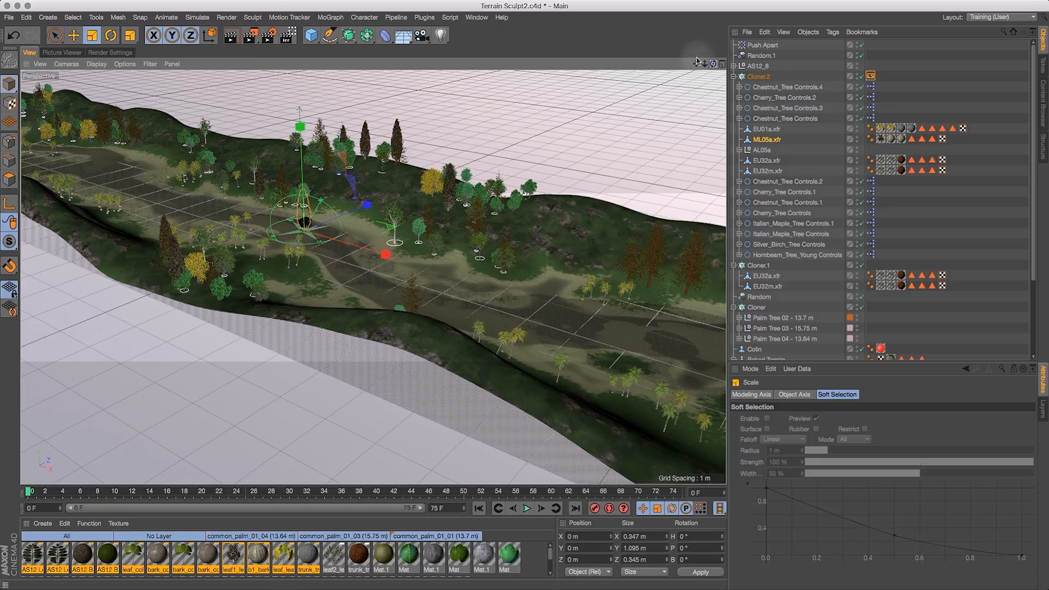
- Open the Magic Preview plugin window and enlarge it over the scene
{"action": "left_click_drag", "start_coordinate": [656, 41], "coordinate": [710, 59]}
{"action": "left_click", "coordinate": [824, 296]}
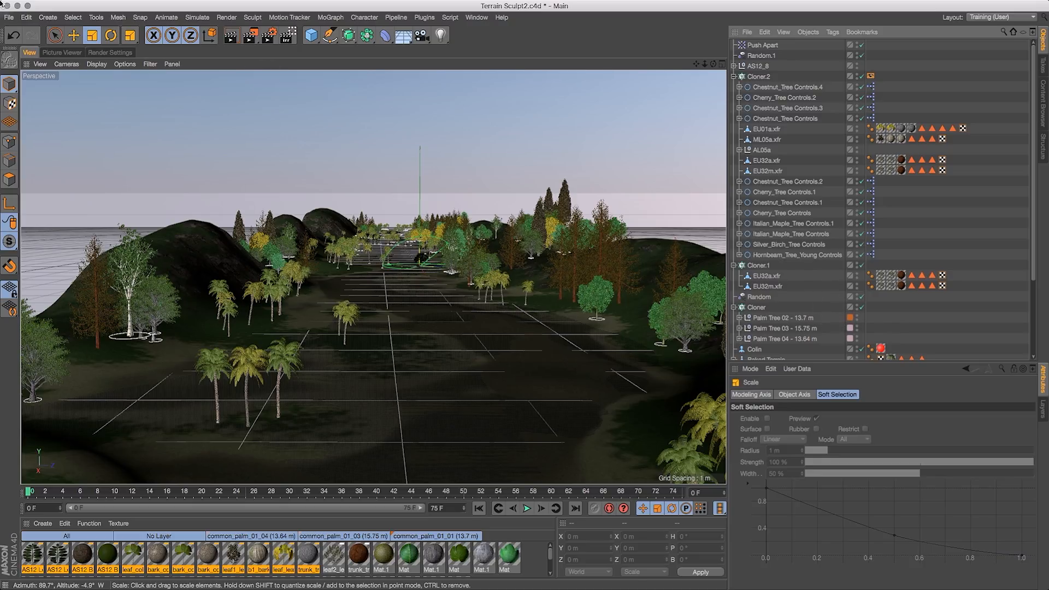
{"action": "left_click", "coordinate": [8, 17]}
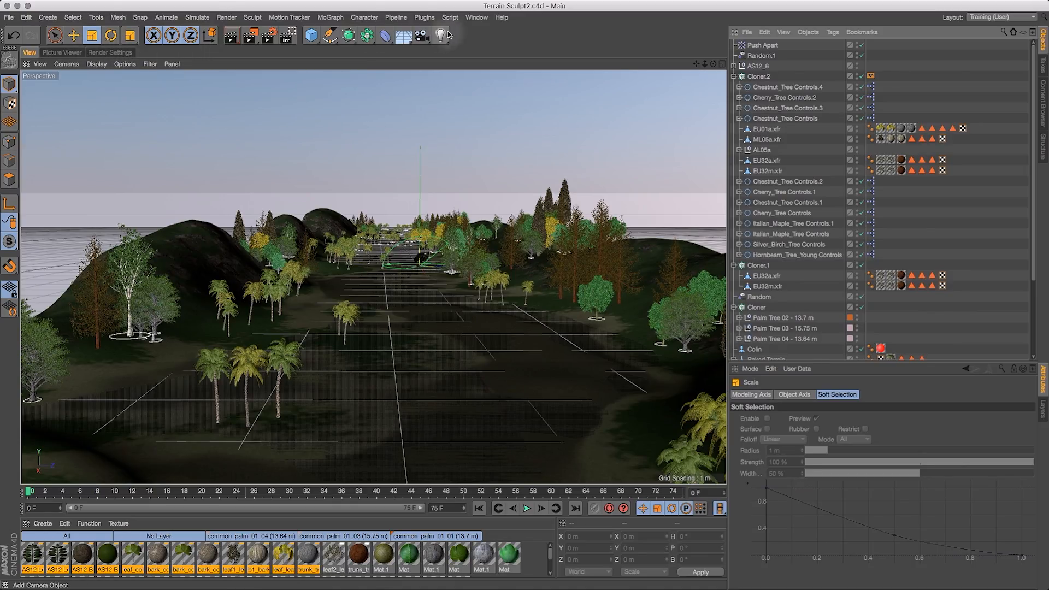
{"action": "left_click", "coordinate": [426, 18]}
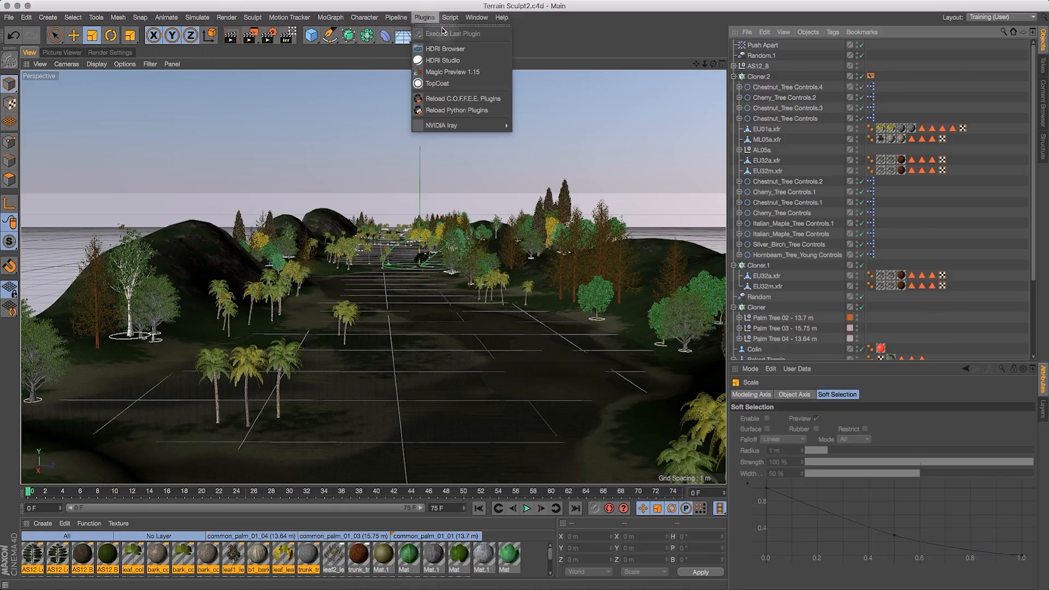
{"action": "left_click", "coordinate": [448, 72]}
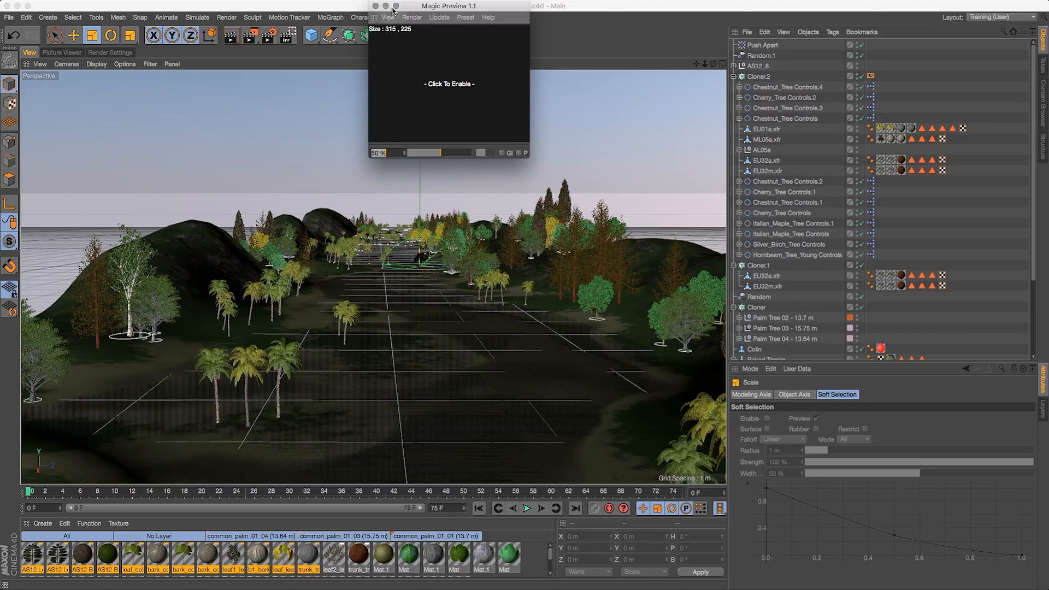
{"action": "left_click_drag", "start_coordinate": [411, 8], "coordinate": [361, 34]}
{"action": "left_click_drag", "start_coordinate": [477, 182], "coordinate": [993, 468]}
{"action": "left_click_drag", "start_coordinate": [704, 33], "coordinate": [513, 71]}
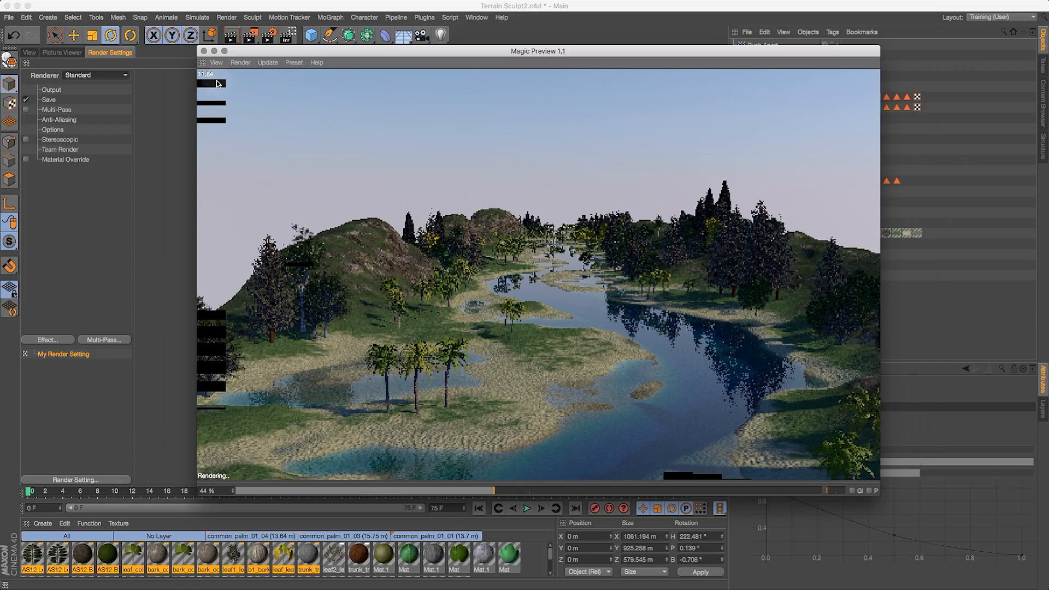
- Dock the Magic Preview panel below the viewport and enable its live render
{"action": "left_click_drag", "start_coordinate": [271, 48], "coordinate": [439, 115]}
{"action": "left_click", "coordinate": [260, 102]}
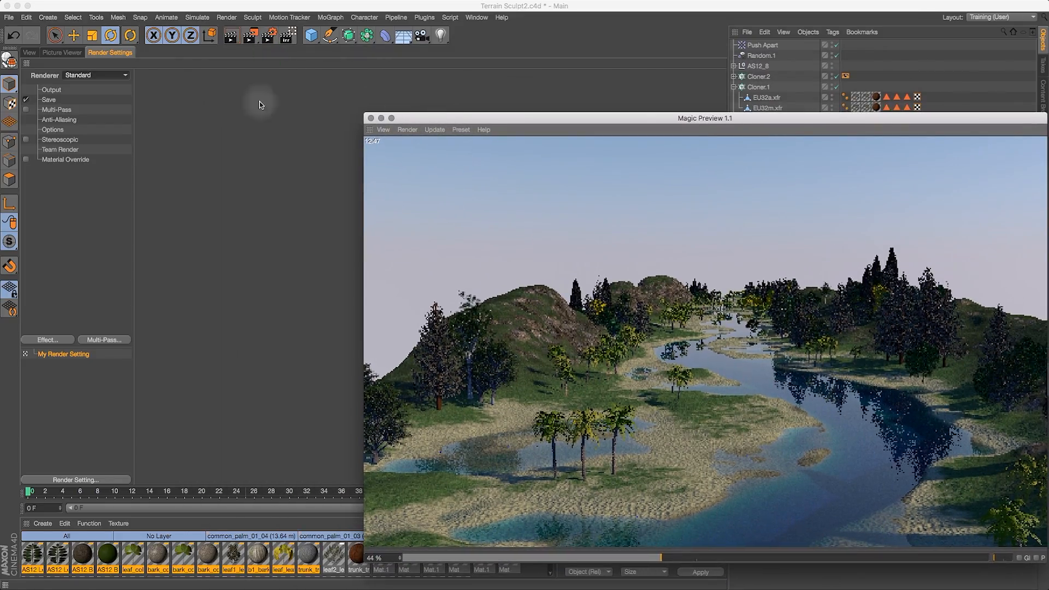
{"action": "left_click", "coordinate": [30, 53]}
{"action": "left_click_drag", "start_coordinate": [370, 132], "coordinate": [266, 444]}
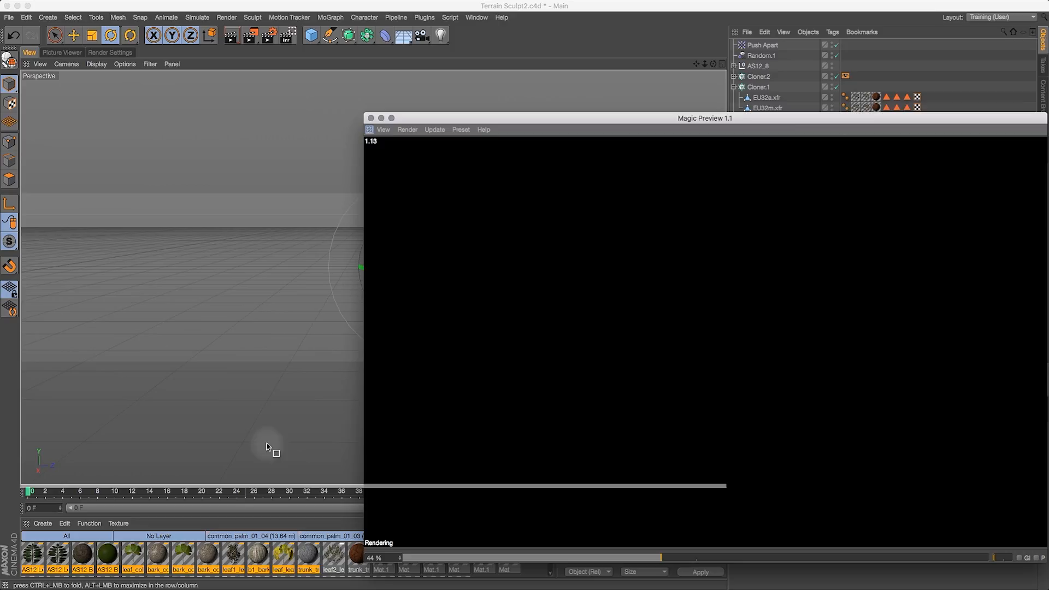
{"action": "left_click_drag", "start_coordinate": [266, 480], "coordinate": [266, 483]}
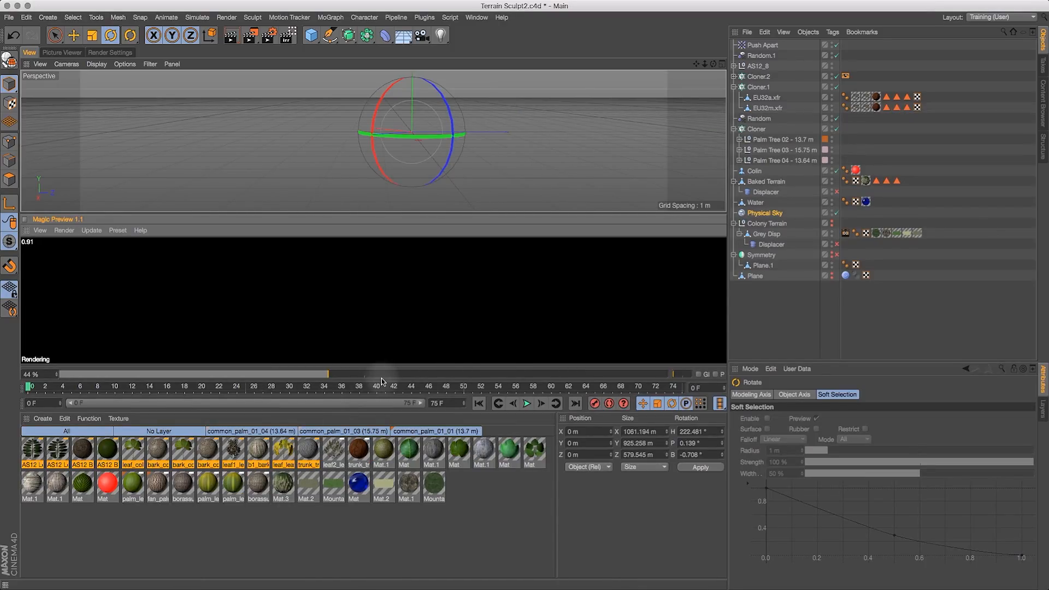
{"action": "left_click_drag", "start_coordinate": [381, 381], "coordinate": [381, 483]}
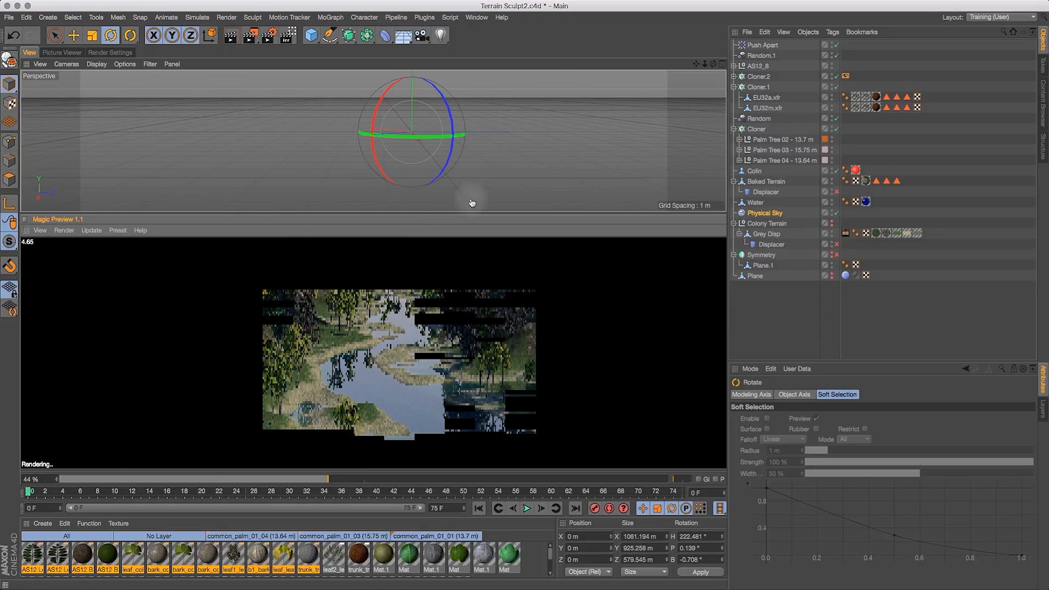
{"action": "left_click", "coordinate": [339, 478]}
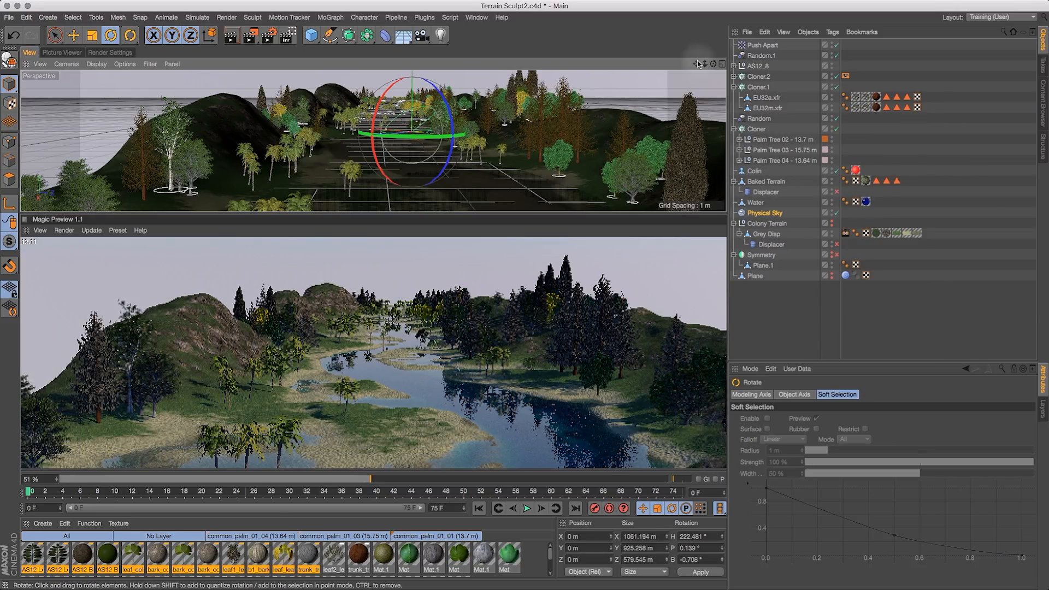
- Select the Colin figure and frame it in the viewport
{"action": "left_click_drag", "start_coordinate": [712, 65], "coordinate": [784, 66]}
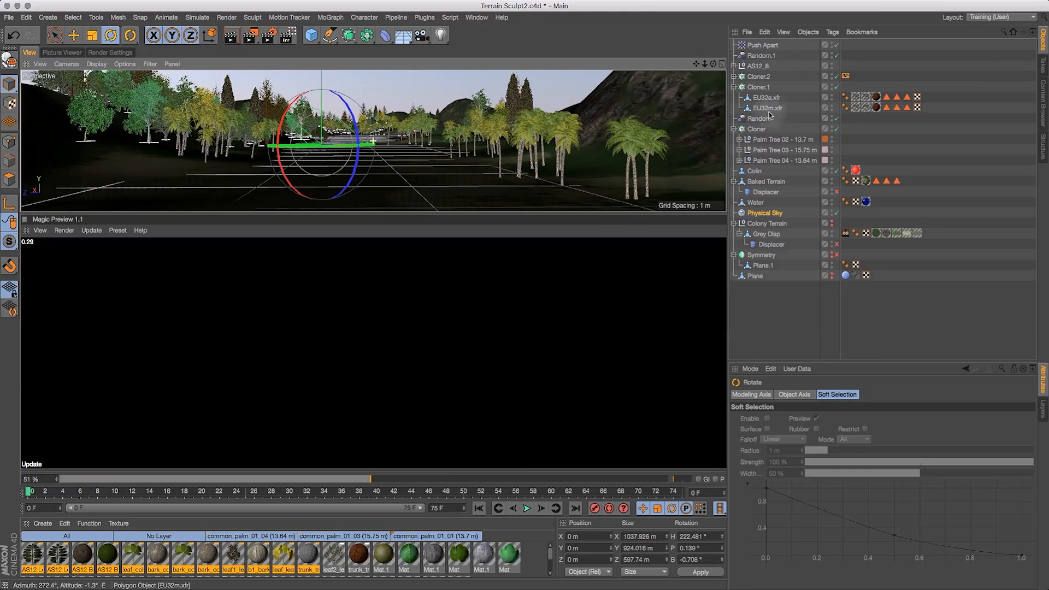
{"action": "left_click", "coordinate": [759, 172]}
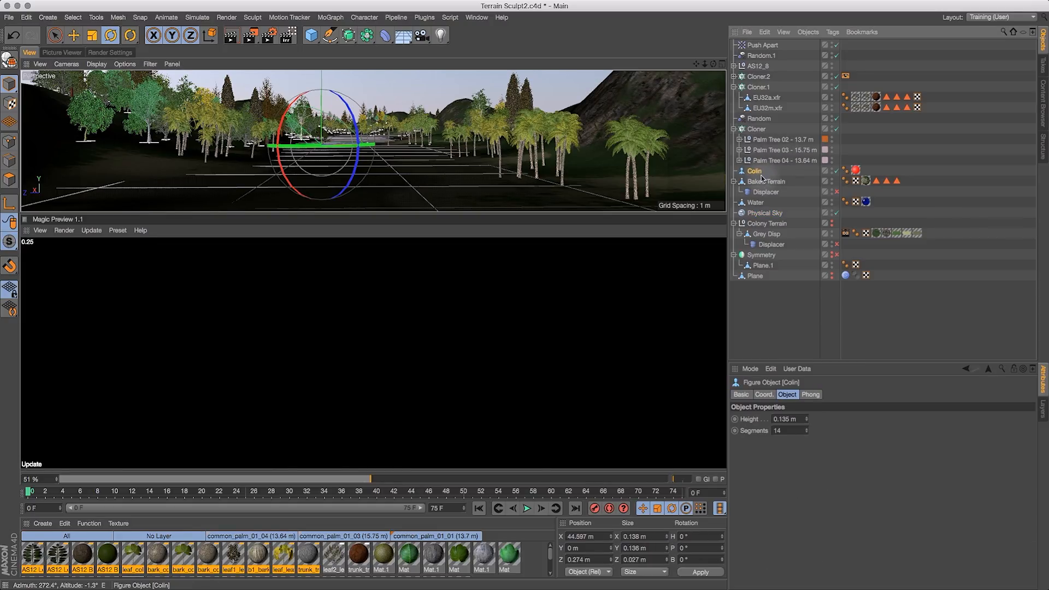
{"action": "key", "text": "o"}
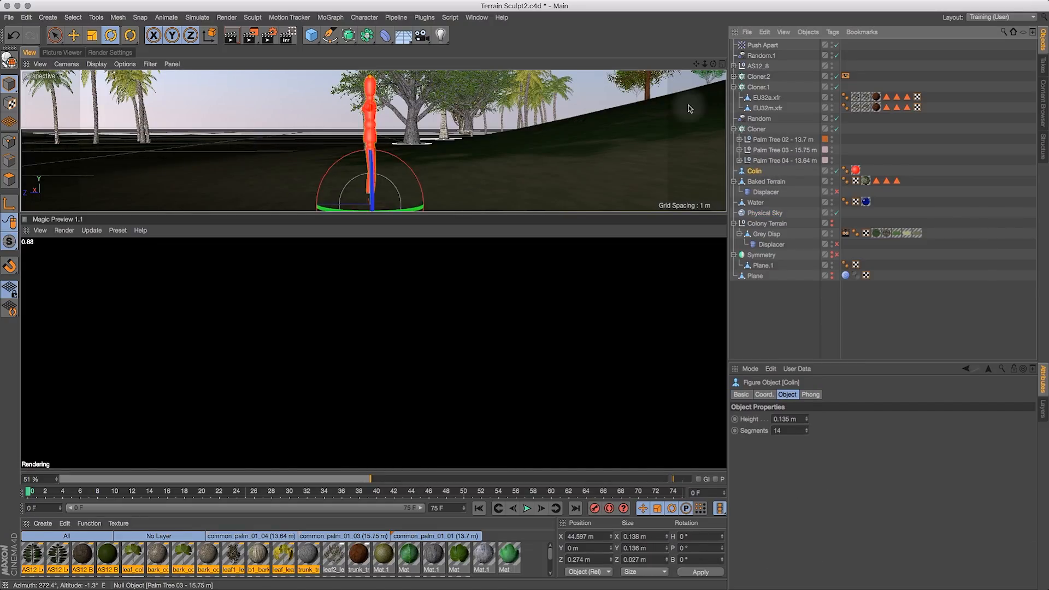
- Raise the Colin figure slightly, to about 0.013 m on Y, with the Move tool
{"action": "mouse_move", "coordinate": [711, 65]}
{"action": "left_mouse_down"}
{"action": "mouse_move", "coordinate": [512, 71]}
{"action": "mouse_move", "coordinate": [497, 55]}
{"action": "mouse_move", "coordinate": [467, 66]}
{"action": "left_mouse_up"}
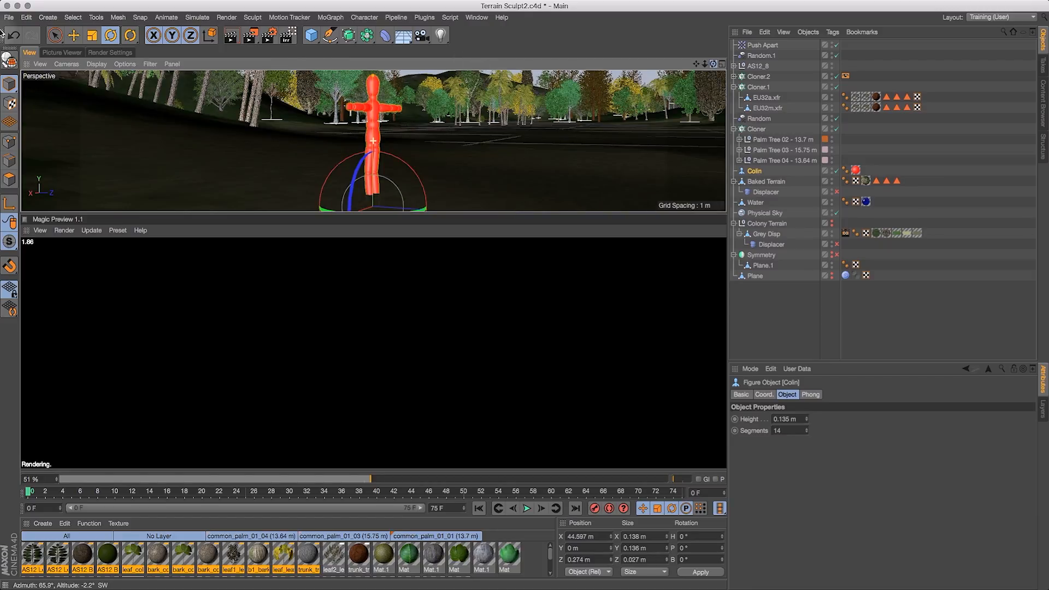
{"action": "left_click", "coordinate": [81, 38]}
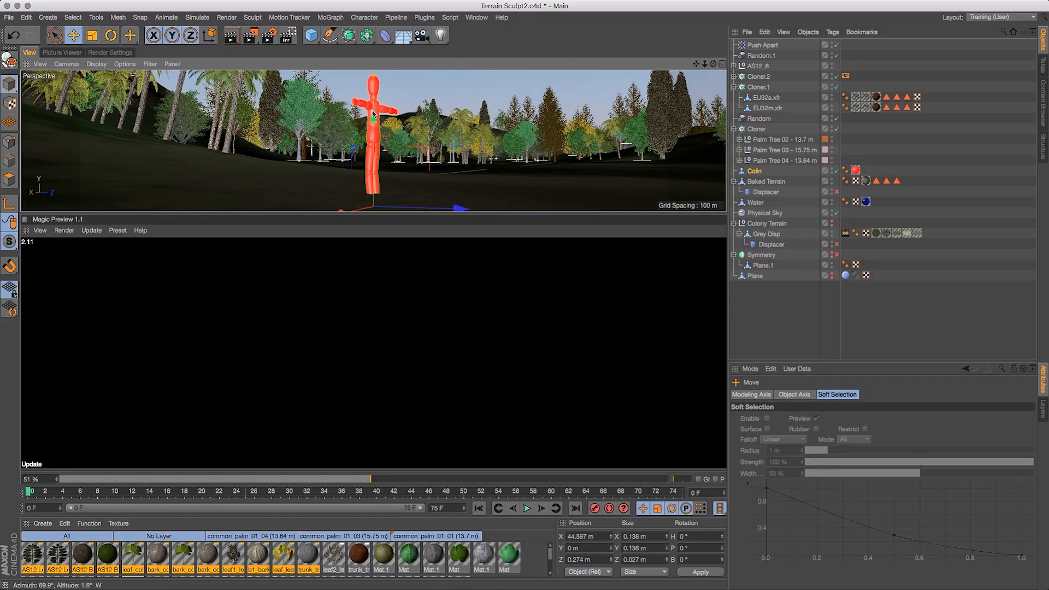
{"action": "left_click_drag", "start_coordinate": [374, 107], "coordinate": [374, 102]}
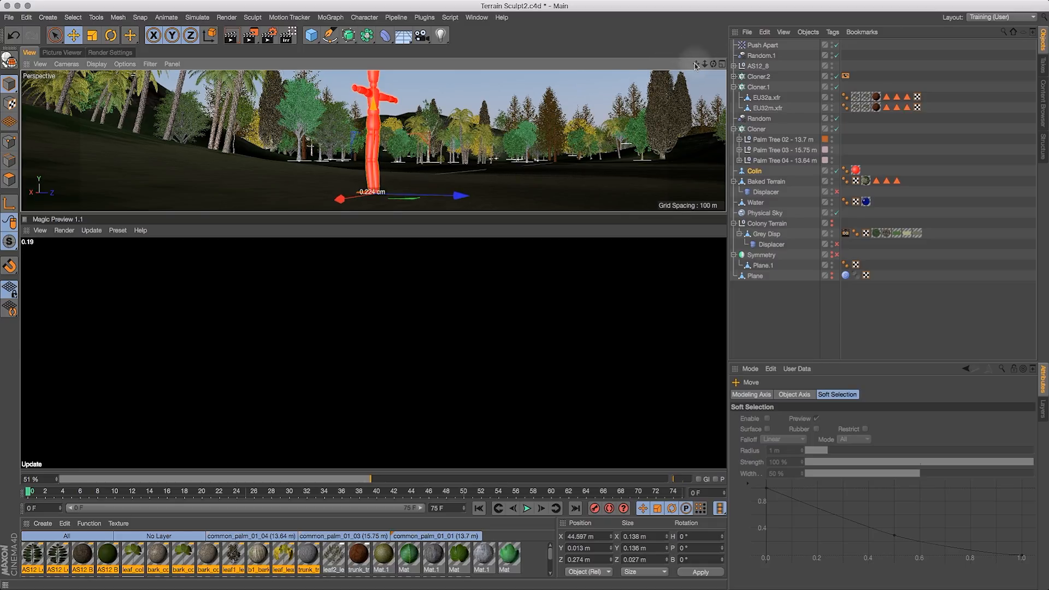
{"action": "left_click_drag", "start_coordinate": [732, 107], "coordinate": [708, 86]}
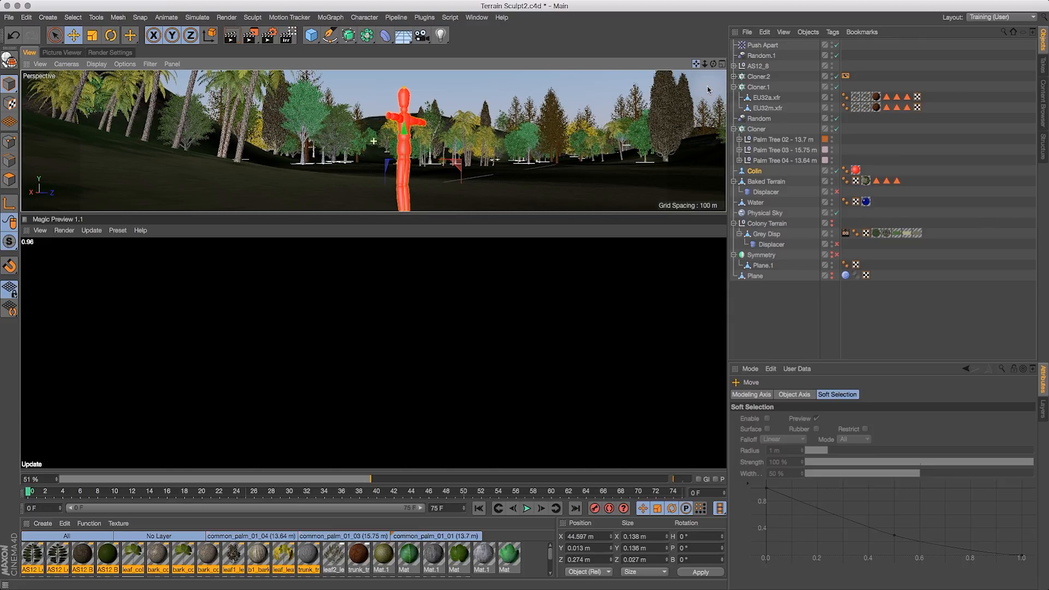
{"action": "left_click_drag", "start_coordinate": [718, 130], "coordinate": [697, 219]}
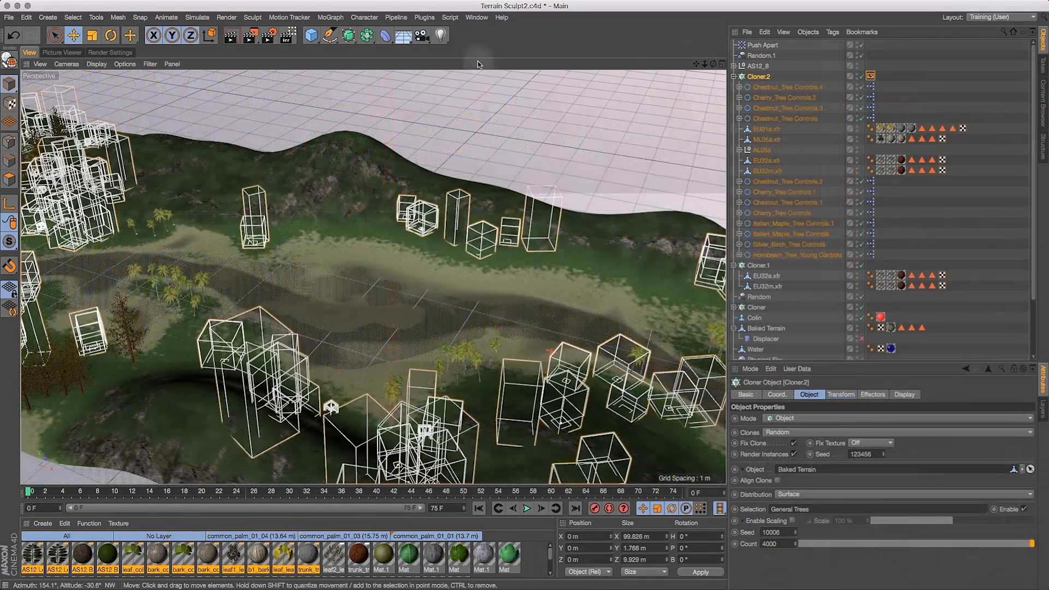
- Return to a single top-down viewport and hide the Baked Terrain in the editor
{"action": "left_click_drag", "start_coordinate": [713, 64], "coordinate": [727, 116]}
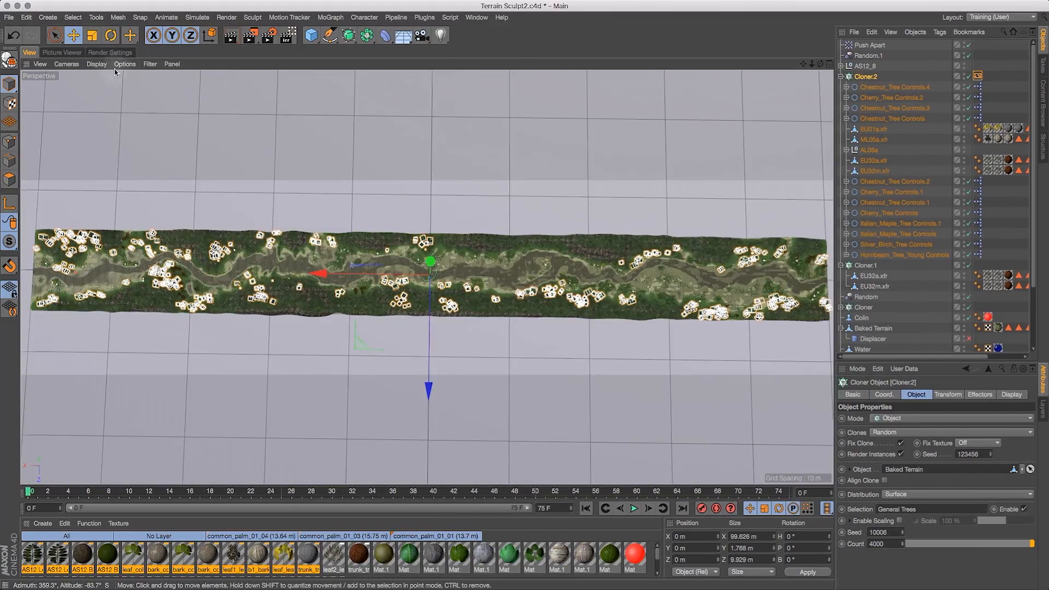
{"action": "left_click_drag", "start_coordinate": [821, 64], "coordinate": [832, 85]}
{"action": "left_click", "coordinate": [978, 76]}
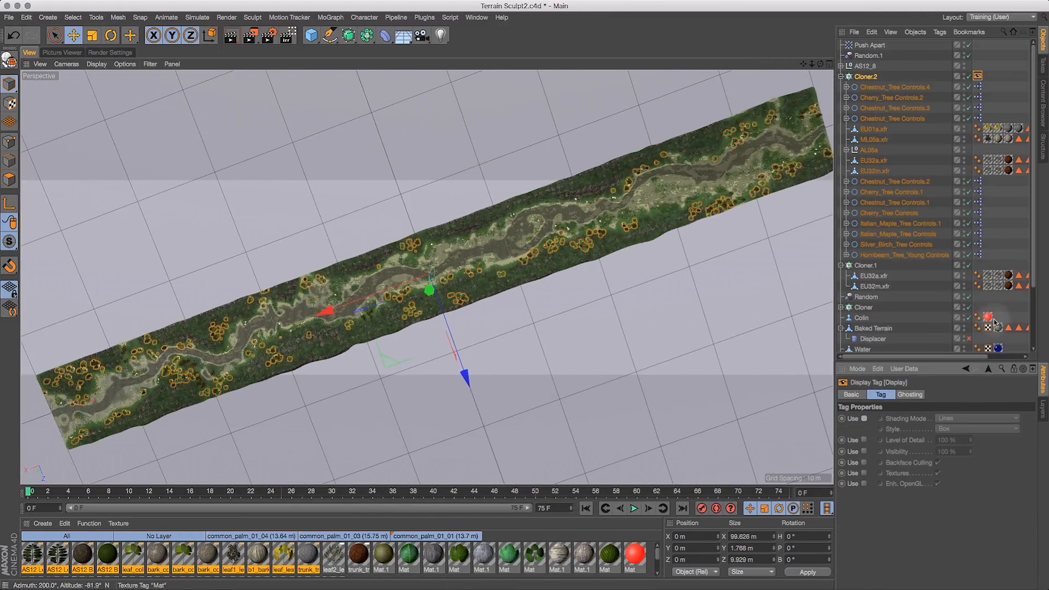
{"action": "double_click", "coordinate": [965, 327]}
- Set Cloner.2's clone count to 5000
{"action": "left_click", "coordinate": [870, 76]}
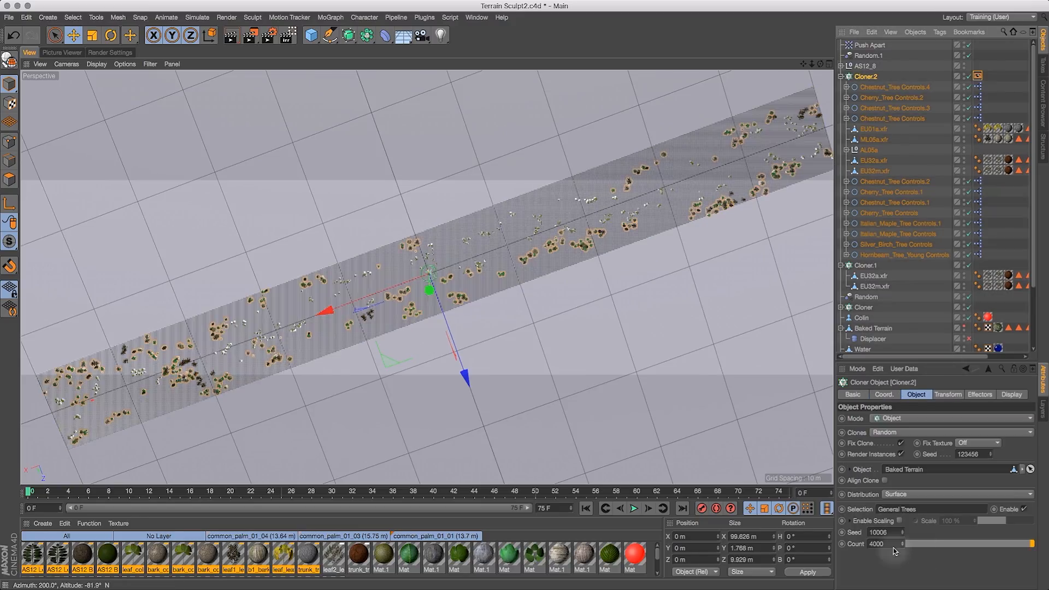
{"action": "double_click", "coordinate": [883, 544]}
{"action": "type", "text": "1000"}
{"action": "key", "text": "Return"}
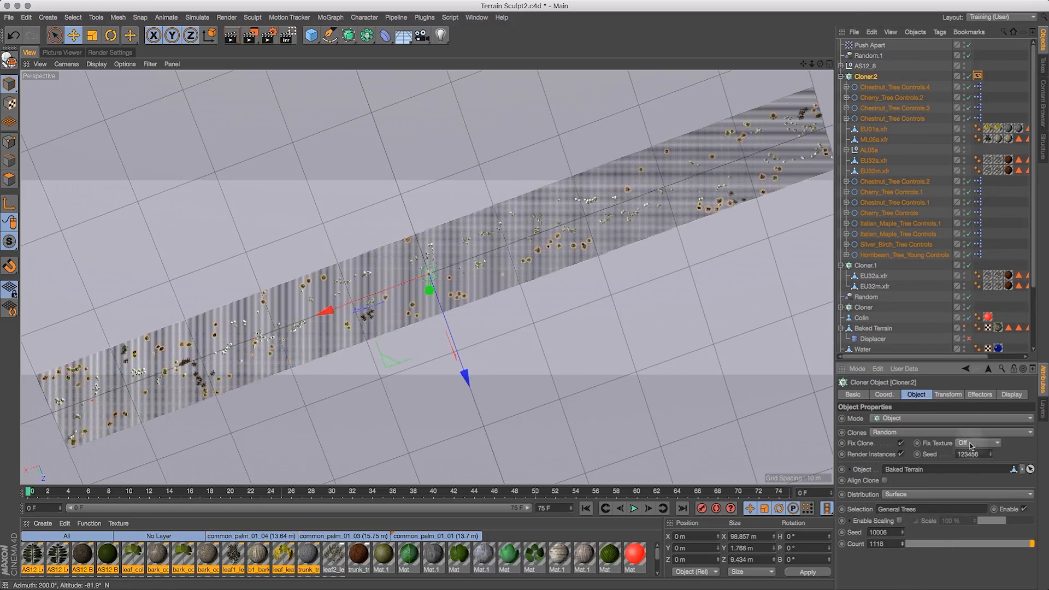
{"action": "left_click_drag", "start_coordinate": [892, 544], "coordinate": [850, 540]}
{"action": "type", "text": "5000"}
{"action": "key", "text": "Return"}
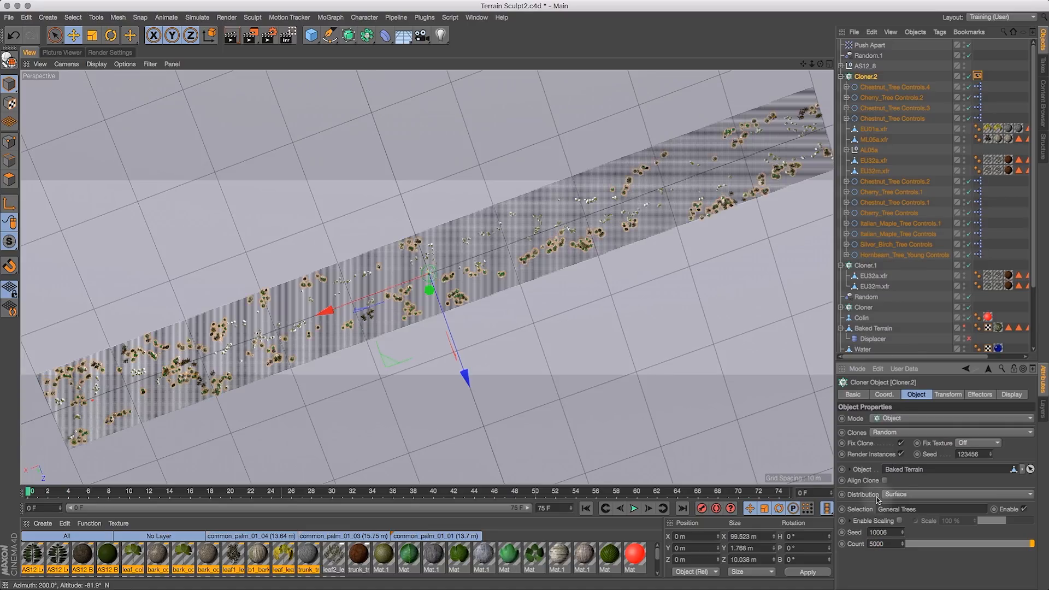
{"action": "type", "text": "7000"}
{"action": "key", "text": "Return"}
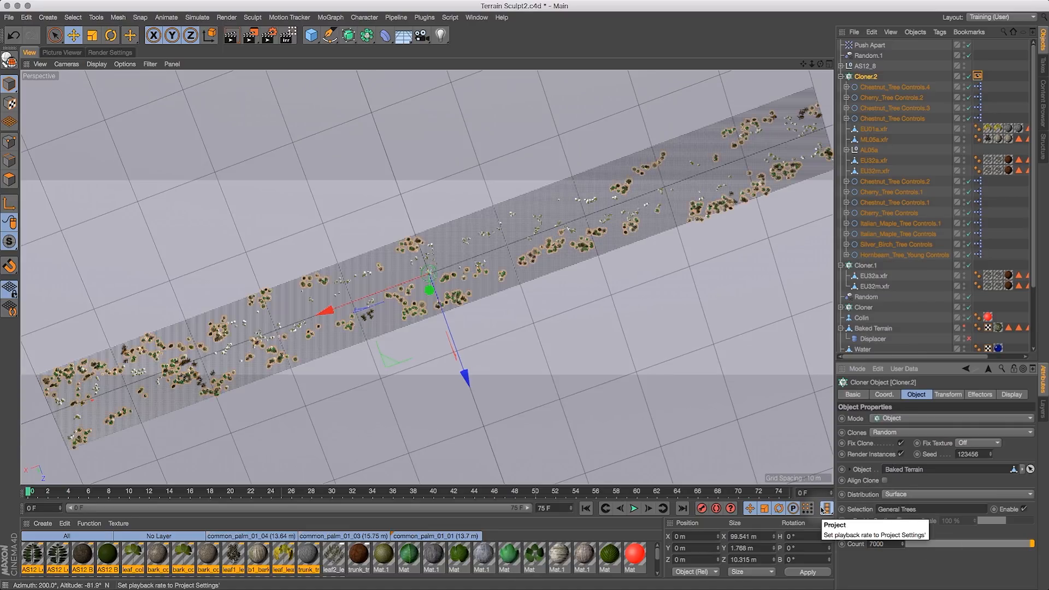
{"action": "left_click_drag", "start_coordinate": [887, 547], "coordinate": [857, 545]}
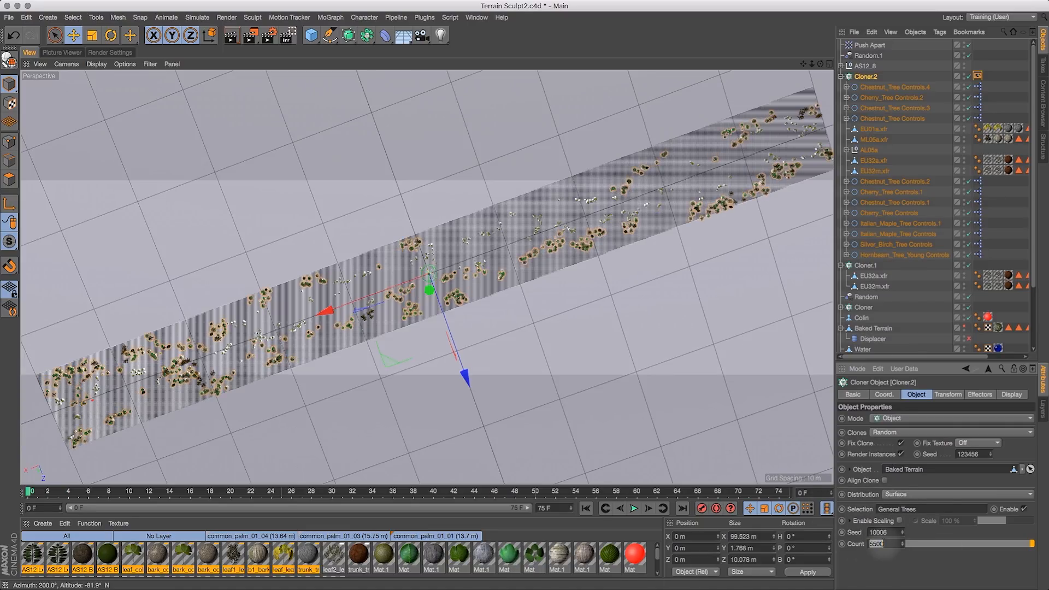
- Show the Baked Terrain in the editor again and switch the perspective viewport's shading mode
{"action": "left_click", "coordinate": [966, 327]}
{"action": "left_click_drag", "start_coordinate": [820, 64], "coordinate": [758, 28]}
{"action": "left_click_drag", "start_coordinate": [812, 64], "coordinate": [771, 18]}
{"action": "left_click", "coordinate": [99, 64]}
{"action": "left_click", "coordinate": [112, 103]}
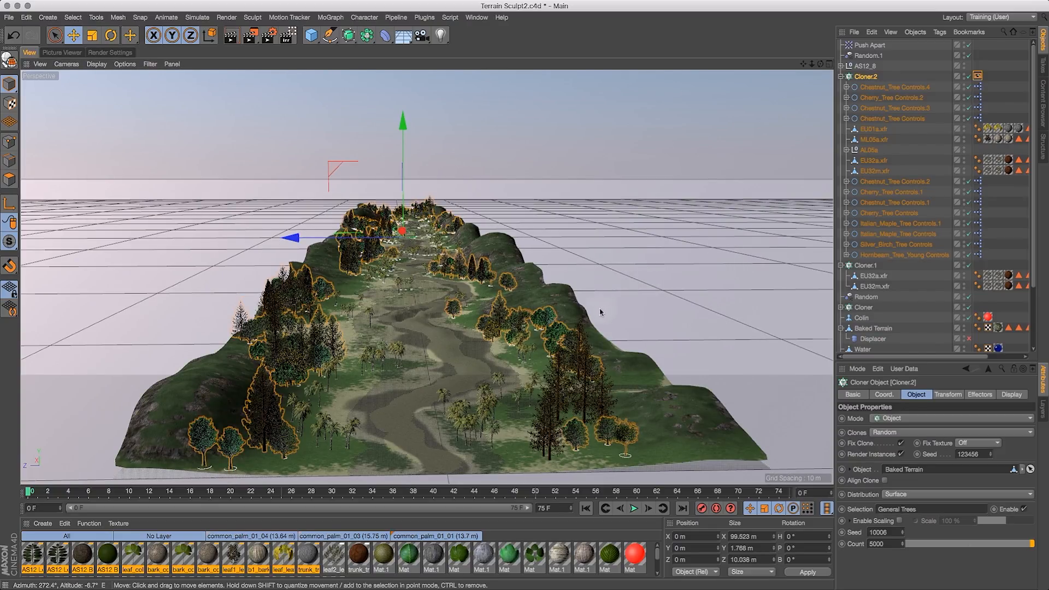
- Set Cloner.2's Display tag to Lines shading with Box style so the clones show as lightweight boxes
{"action": "double_click", "coordinate": [1028, 328]}
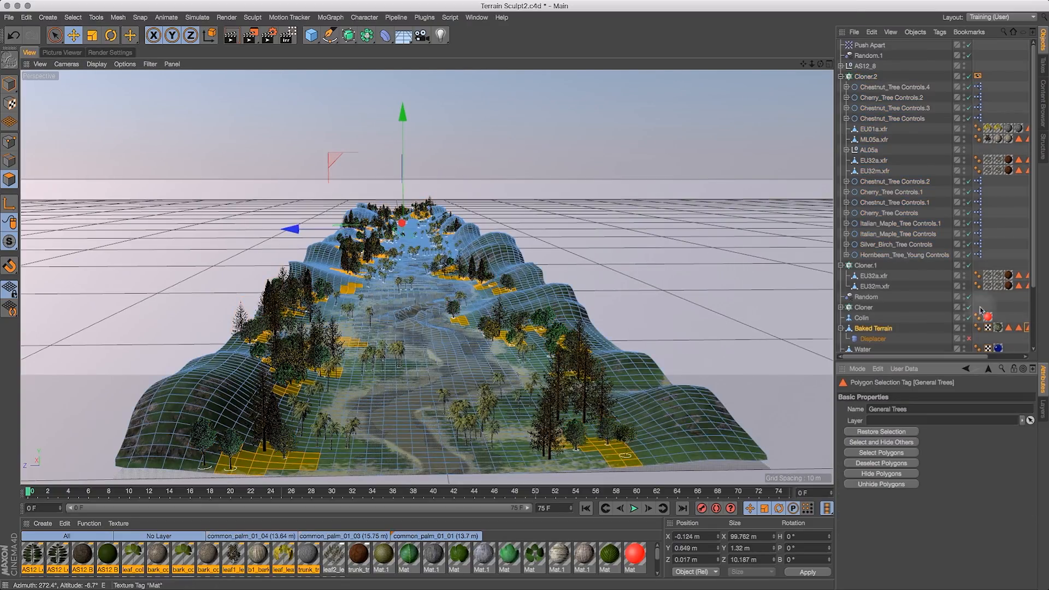
{"action": "left_click", "coordinate": [56, 36]}
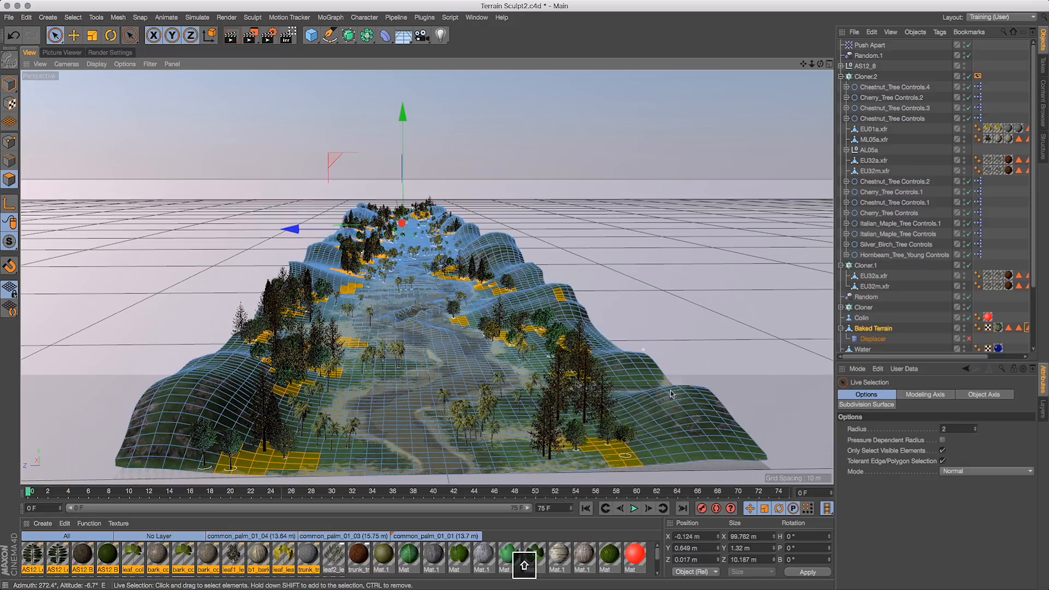
{"action": "left_click_drag", "start_coordinate": [671, 394], "coordinate": [635, 362], "text": "shift"}
{"action": "left_click", "coordinate": [977, 76]}
{"action": "left_click", "coordinate": [864, 418]}
- Paint polygons along the terrain with Live Selection and store them as a new polygon selection tag
{"action": "mouse_move", "coordinate": [820, 64]}
{"action": "left_mouse_down"}
{"action": "mouse_move", "coordinate": [879, 101]}
{"action": "mouse_move", "coordinate": [860, 118]}
{"action": "left_mouse_up"}
{"action": "left_click_drag", "start_coordinate": [559, 251], "coordinate": [623, 283], "text": "shift"}
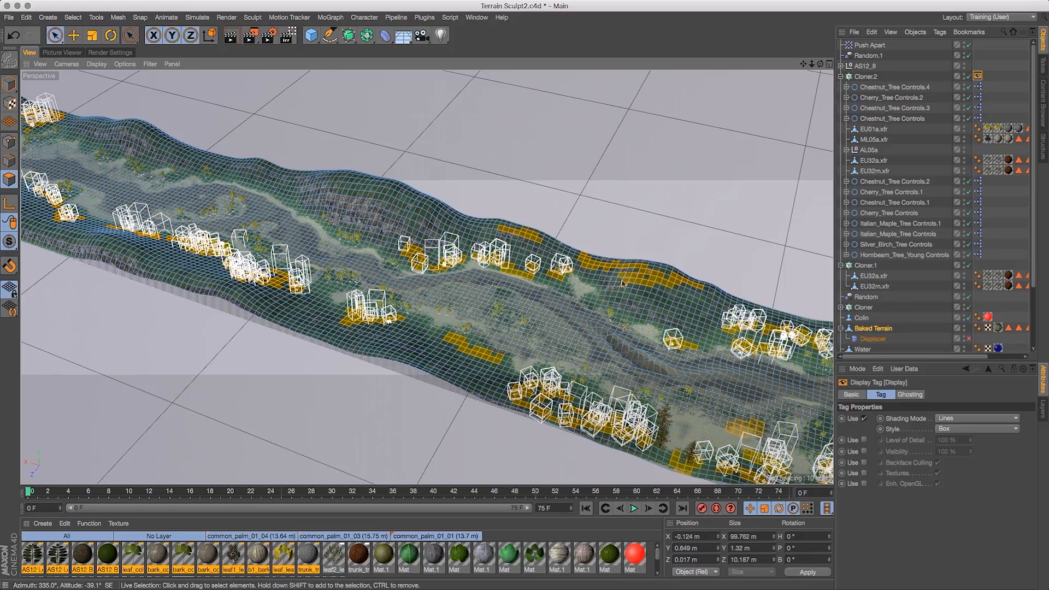
{"action": "left_click_drag", "start_coordinate": [122, 146], "coordinate": [409, 201], "text": "alt"}
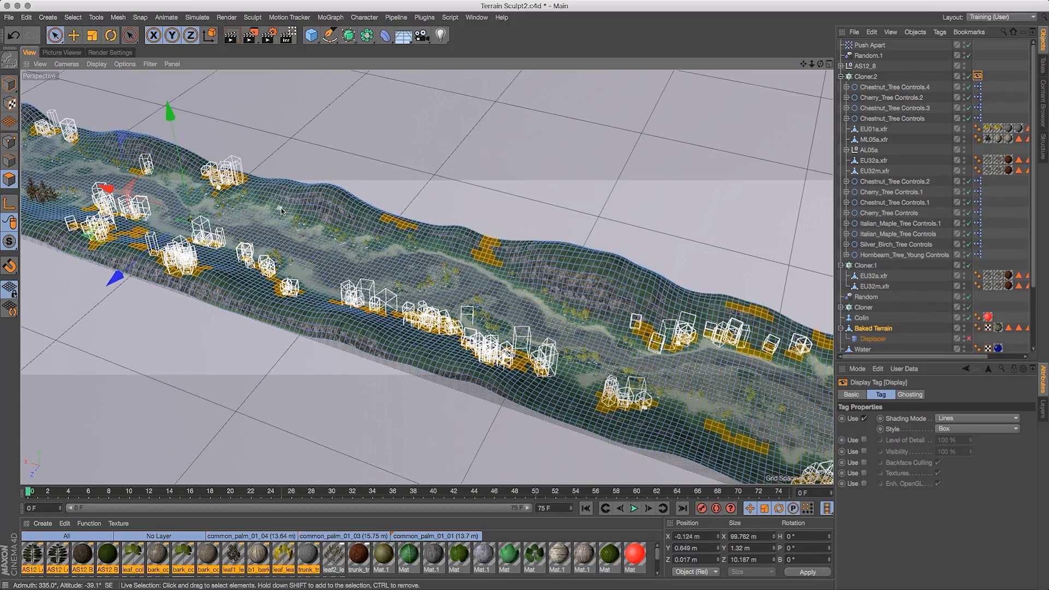
{"action": "left_click_drag", "start_coordinate": [655, 253], "coordinate": [598, 275], "text": "alt"}
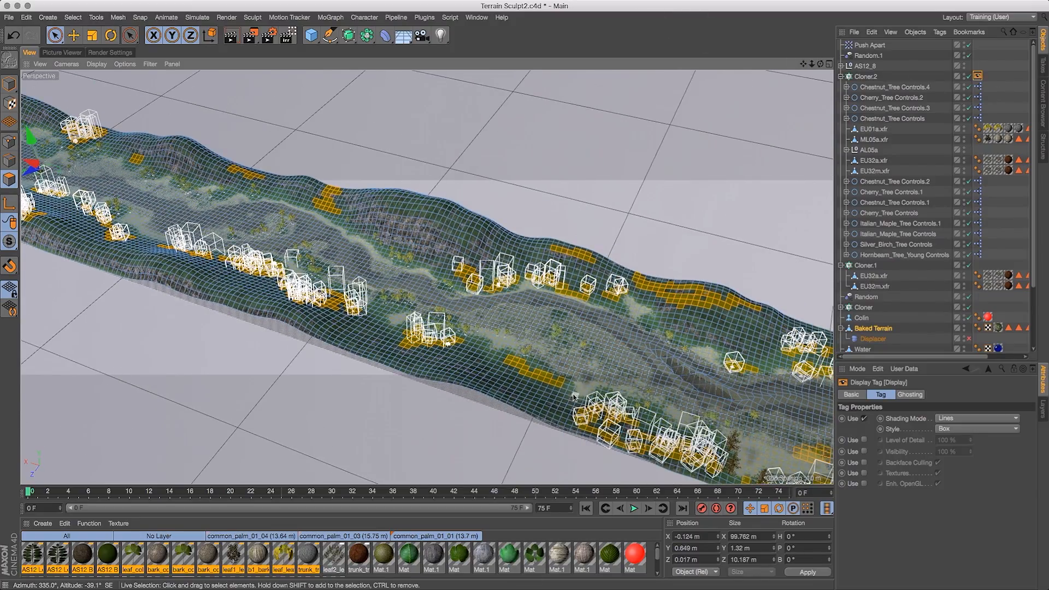
{"action": "left_click", "coordinate": [72, 17]}
{"action": "left_click", "coordinate": [104, 320]}
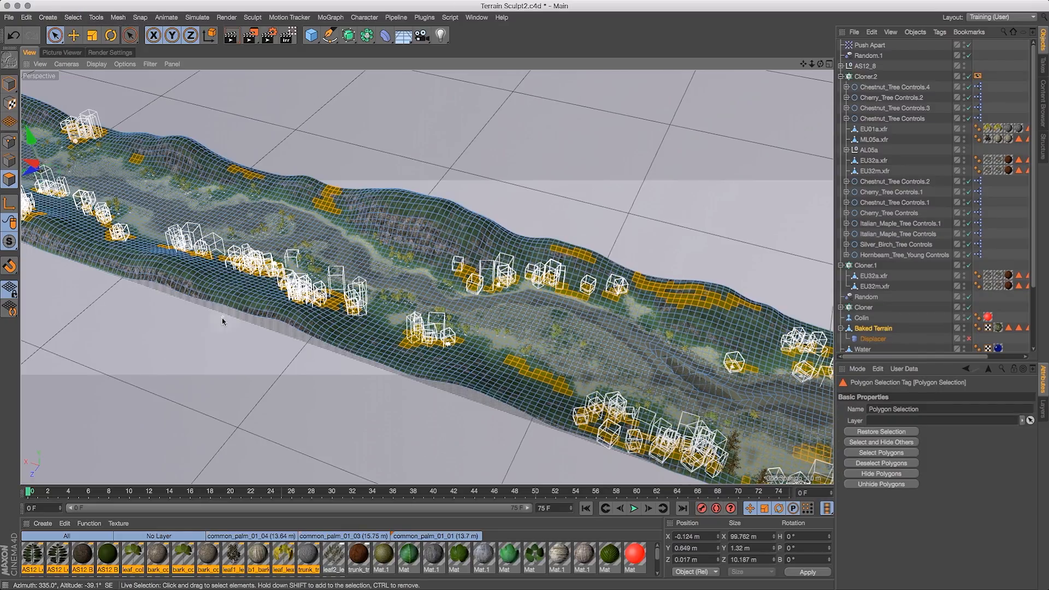
- Pick a selection tag on the Baked Terrain and redefine its polygon selection across a wide area of the terrain
{"action": "left_click_drag", "start_coordinate": [990, 358], "coordinate": [1004, 358]}
{"action": "left_click", "coordinate": [1009, 328]}
{"action": "left_click", "coordinate": [73, 17]}
{"action": "left_click", "coordinate": [106, 321]}
{"action": "left_click_drag", "start_coordinate": [162, 296], "coordinate": [524, 566], "text": "alt"}
{"action": "left_click", "coordinate": [567, 280], "text": "shift"}
{"action": "left_click", "coordinate": [72, 17]}
{"action": "left_click", "coordinate": [108, 304]}
- Paint polygon patches on the terrain and store them in the Large Pines selection tag
{"action": "left_click_drag", "start_coordinate": [820, 64], "coordinate": [919, 69]}
{"action": "left_click_drag", "start_coordinate": [820, 64], "coordinate": [919, 81]}
{"action": "left_click_drag", "start_coordinate": [677, 354], "coordinate": [385, 352], "text": "alt"}
{"action": "left_click", "coordinate": [997, 327]}
{"action": "left_click_drag", "start_coordinate": [881, 357], "coordinate": [857, 357]}
{"action": "mouse_move", "coordinate": [344, 370]}
{"action": "left_mouse_down", "text": "shift"}
{"action": "mouse_move", "coordinate": [376, 373]}
{"action": "mouse_move", "coordinate": [331, 367]}
{"action": "mouse_move", "coordinate": [312, 311]}
{"action": "left_mouse_up", "text": "shift"}
{"action": "left_click_drag", "start_coordinate": [527, 315], "coordinate": [577, 343], "text": "shift"}
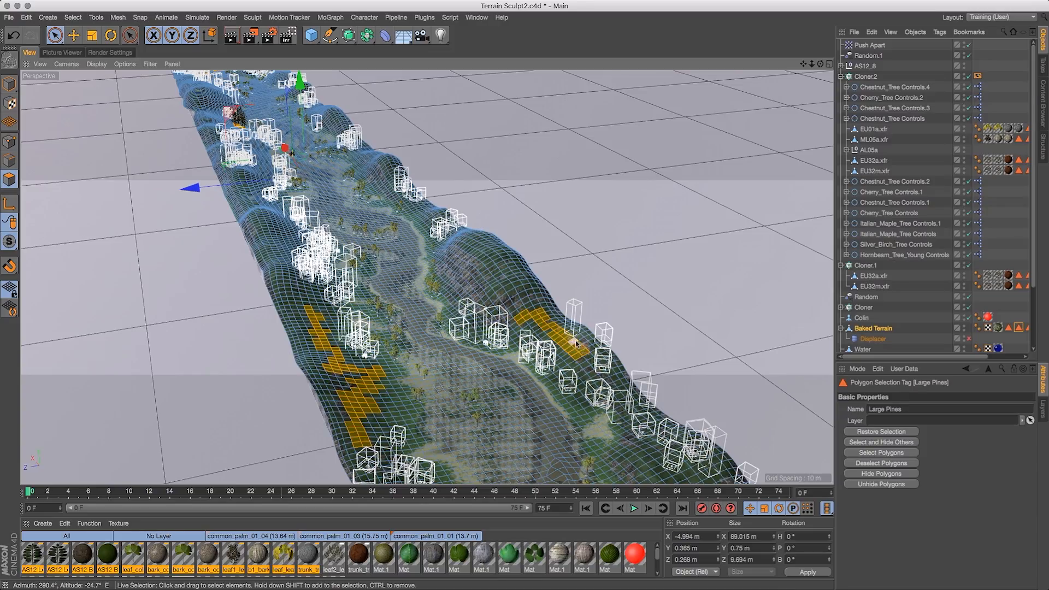
{"action": "mouse_move", "coordinate": [820, 64]}
{"action": "left_mouse_down"}
{"action": "mouse_move", "coordinate": [686, 93]}
{"action": "mouse_move", "coordinate": [620, 63]}
{"action": "left_mouse_up"}
{"action": "left_click_drag", "start_coordinate": [575, 275], "coordinate": [666, 352], "text": "shift"}
{"action": "left_click_drag", "start_coordinate": [826, 64], "coordinate": [553, 262]}
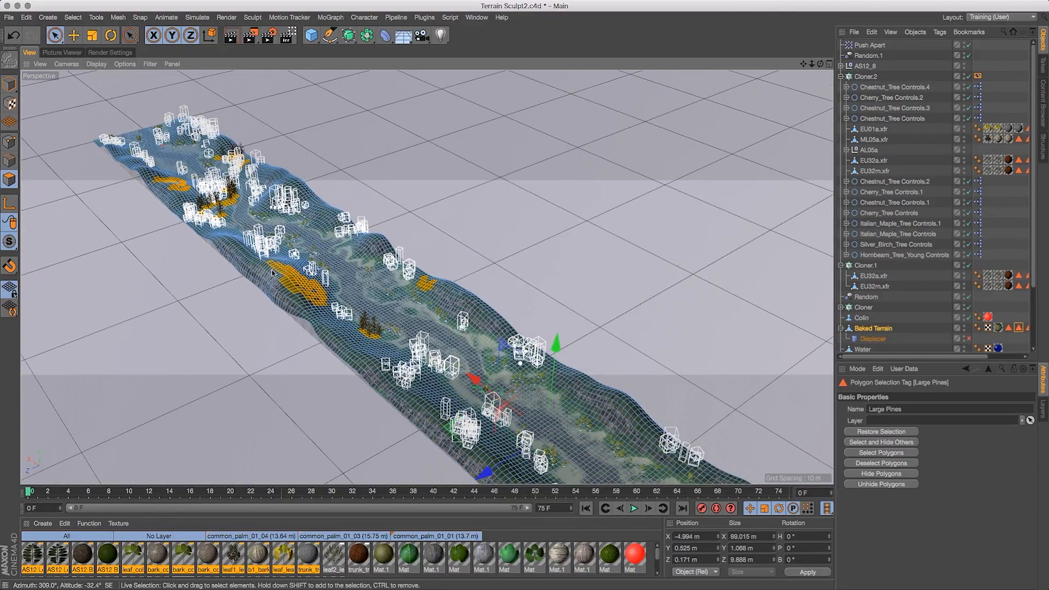
{"action": "left_click_drag", "start_coordinate": [820, 64], "coordinate": [938, 65]}
{"action": "left_click", "coordinate": [72, 18]}
{"action": "left_click", "coordinate": [96, 305]}
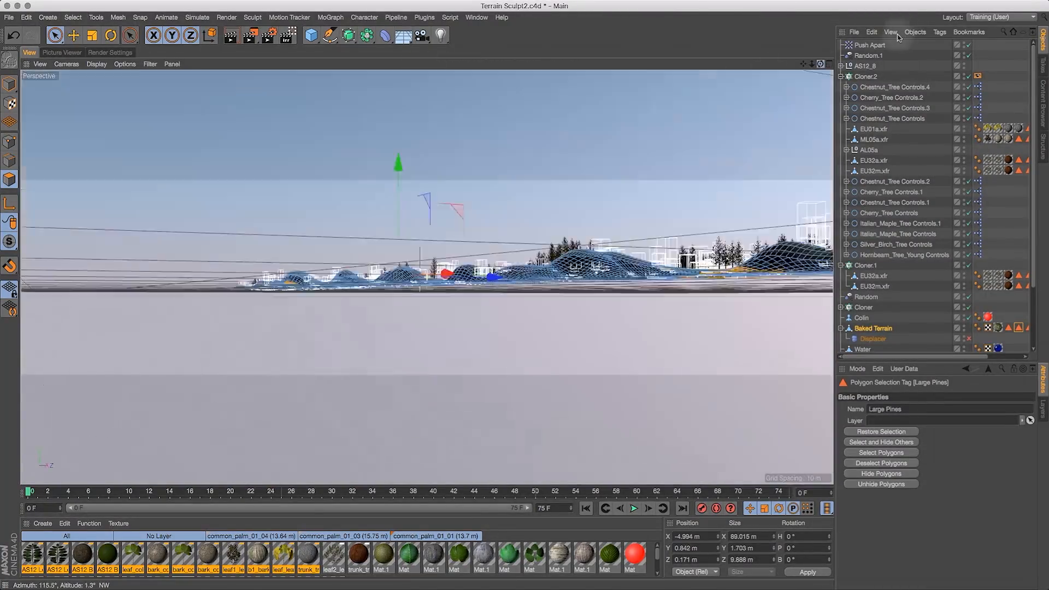
- Review the Cloner and Cloner.1 settings and their effectors from a new viewing angle
{"action": "left_click_drag", "start_coordinate": [804, 65], "coordinate": [880, 66]}
{"action": "left_click", "coordinate": [866, 307]}
{"action": "left_click", "coordinate": [865, 265]}
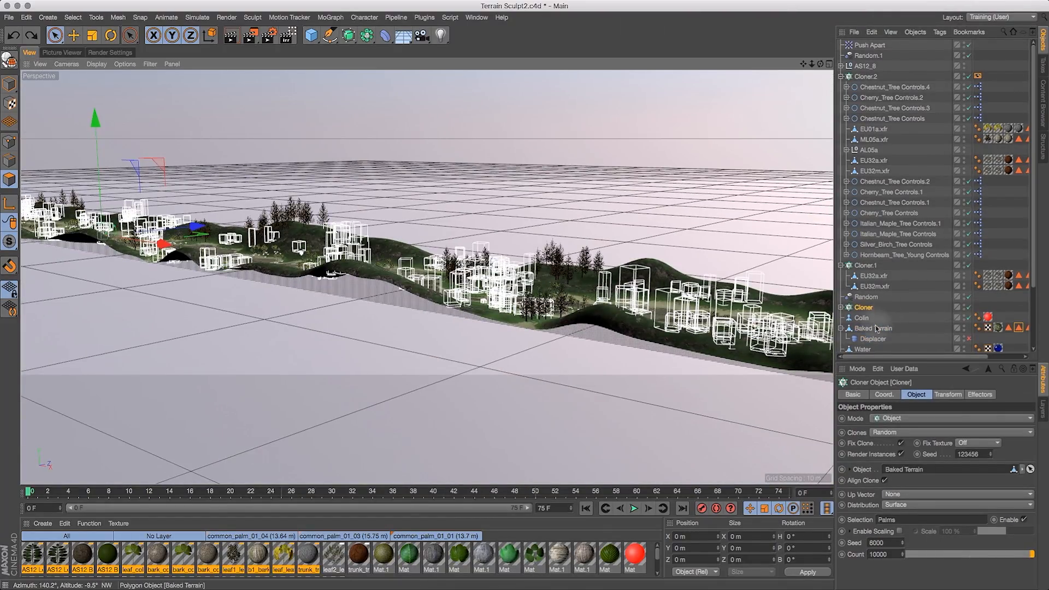
{"action": "key", "text": "Return"}
{"action": "mouse_move", "coordinate": [821, 65]}
{"action": "left_mouse_down"}
{"action": "mouse_move", "coordinate": [818, 83]}
{"action": "mouse_move", "coordinate": [801, 53]}
{"action": "mouse_move", "coordinate": [830, 70]}
{"action": "left_mouse_up"}
{"action": "left_click", "coordinate": [980, 395]}
{"action": "left_click_drag", "start_coordinate": [804, 64], "coordinate": [849, 74]}
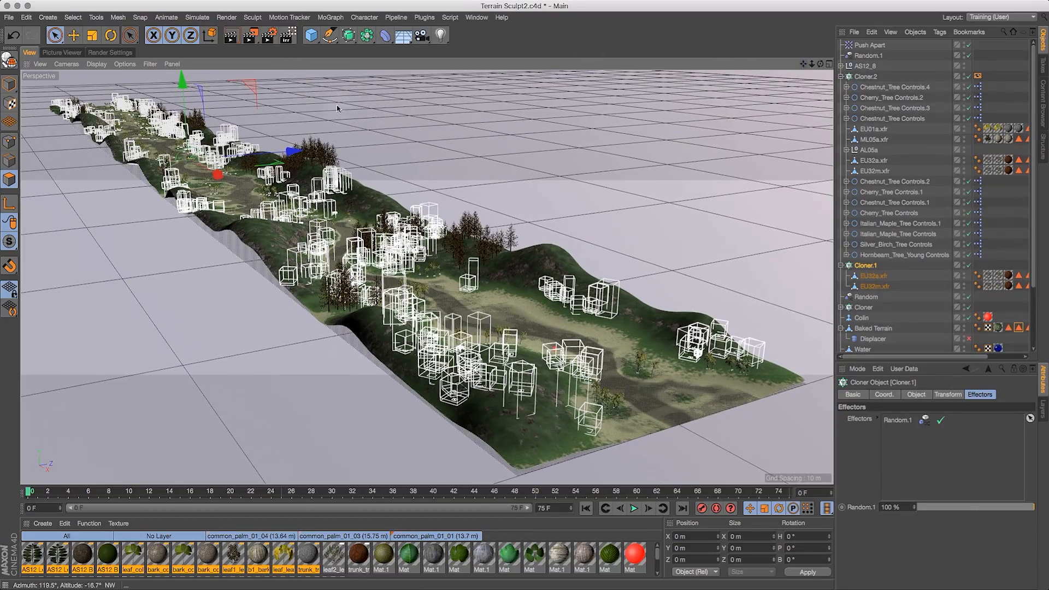
{"action": "left_click", "coordinate": [842, 77]}
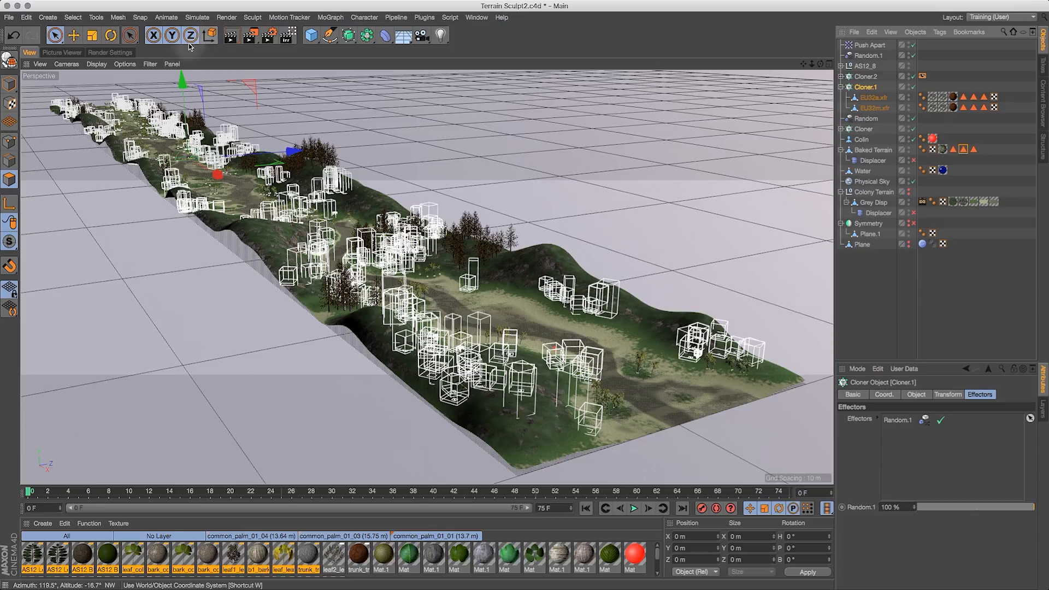
- Add an Environment object to the scene
{"action": "left_click", "coordinate": [48, 17]}
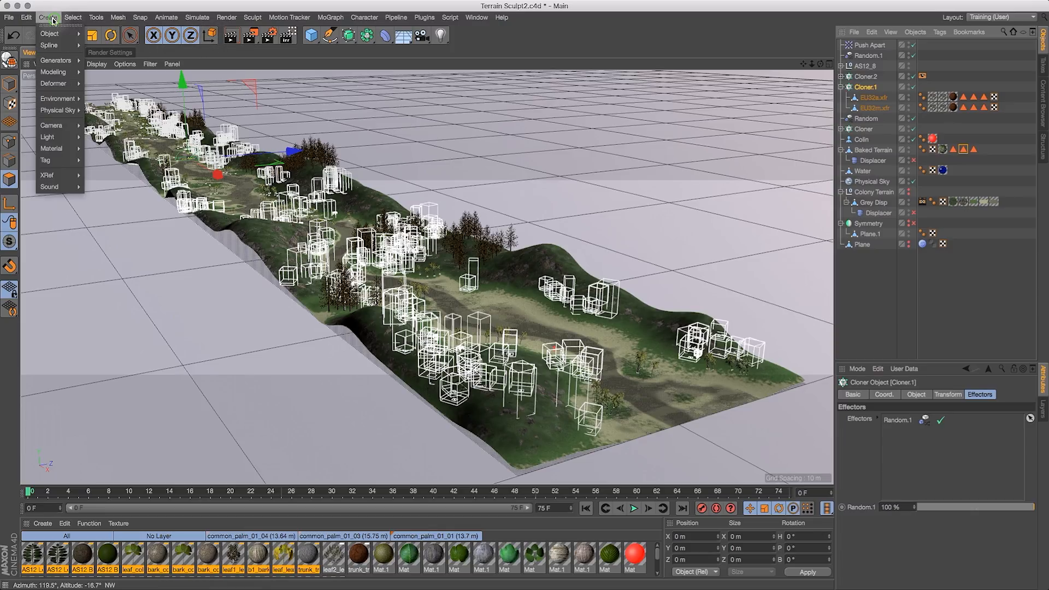
{"action": "mouse_move", "coordinate": [66, 100]}
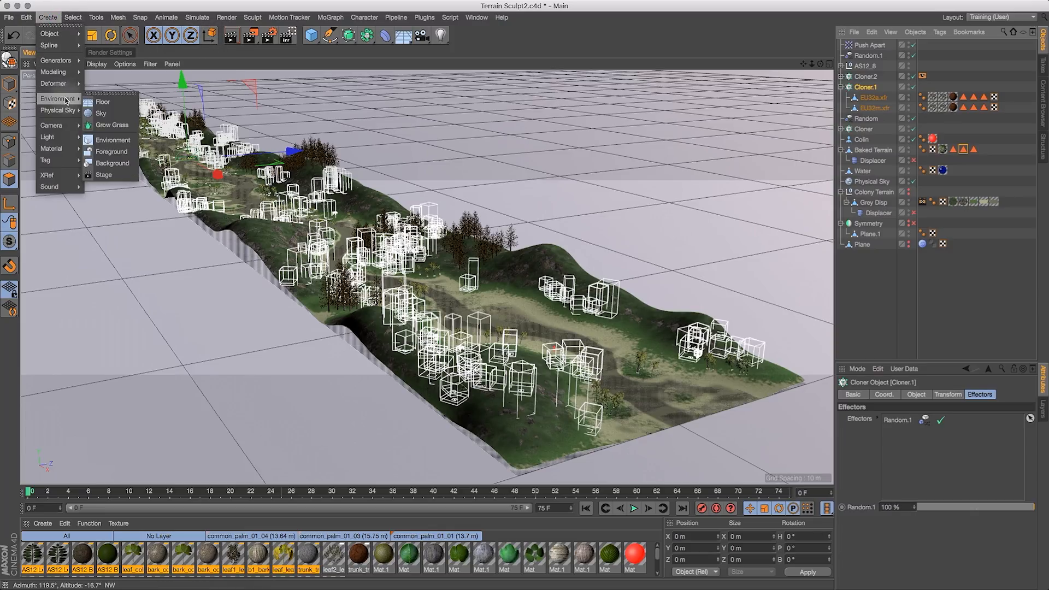
{"action": "left_click", "coordinate": [122, 140]}
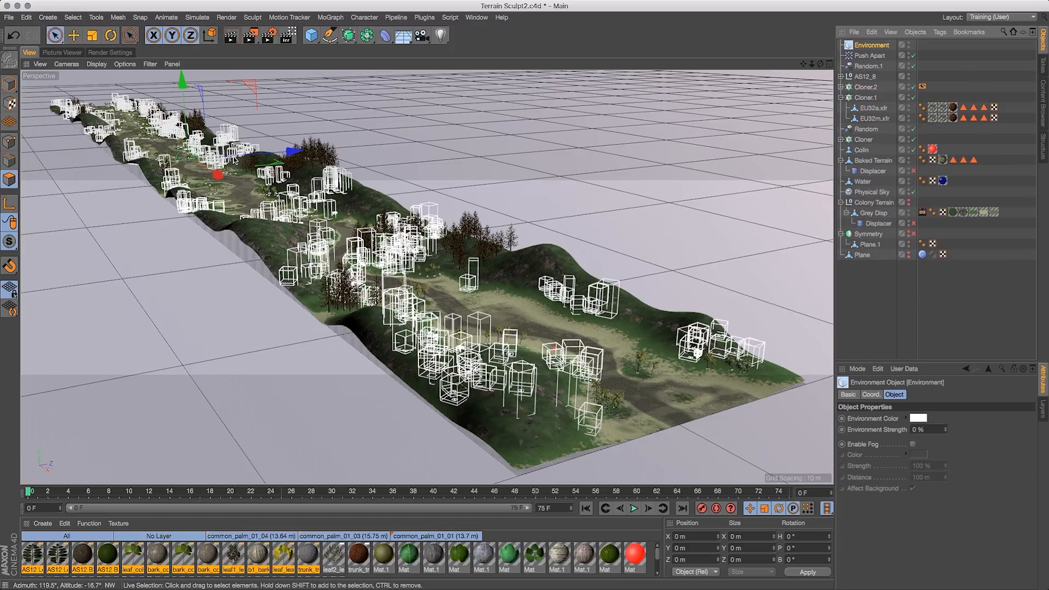
- Enable fog on the Environment and set its color to a pale blue, hue 203° and saturation 21%
{"action": "left_click", "coordinate": [912, 444]}
{"action": "left_click", "coordinate": [921, 455]}
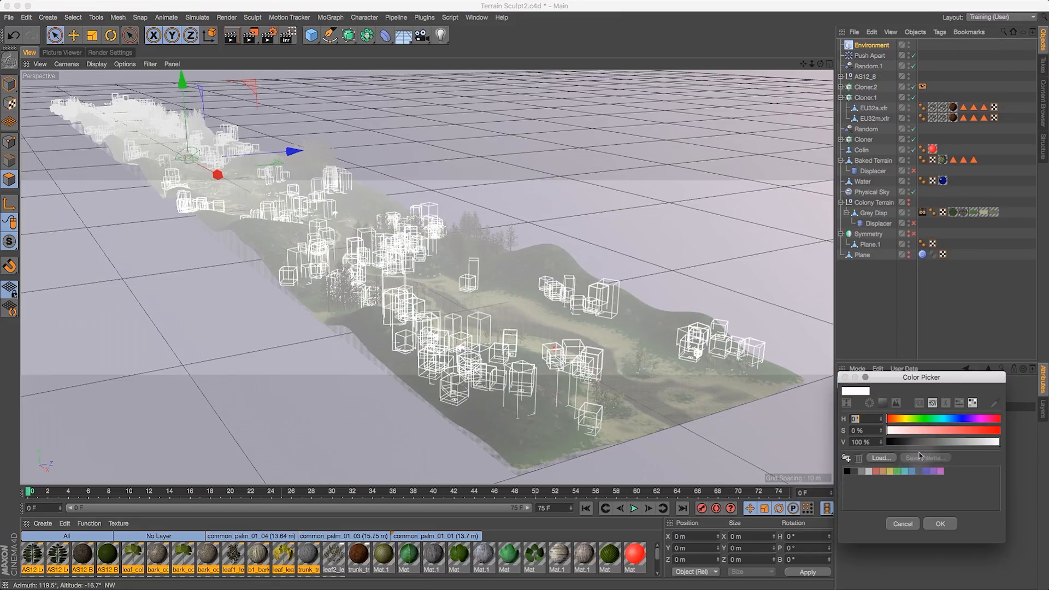
{"action": "left_click", "coordinate": [952, 419]}
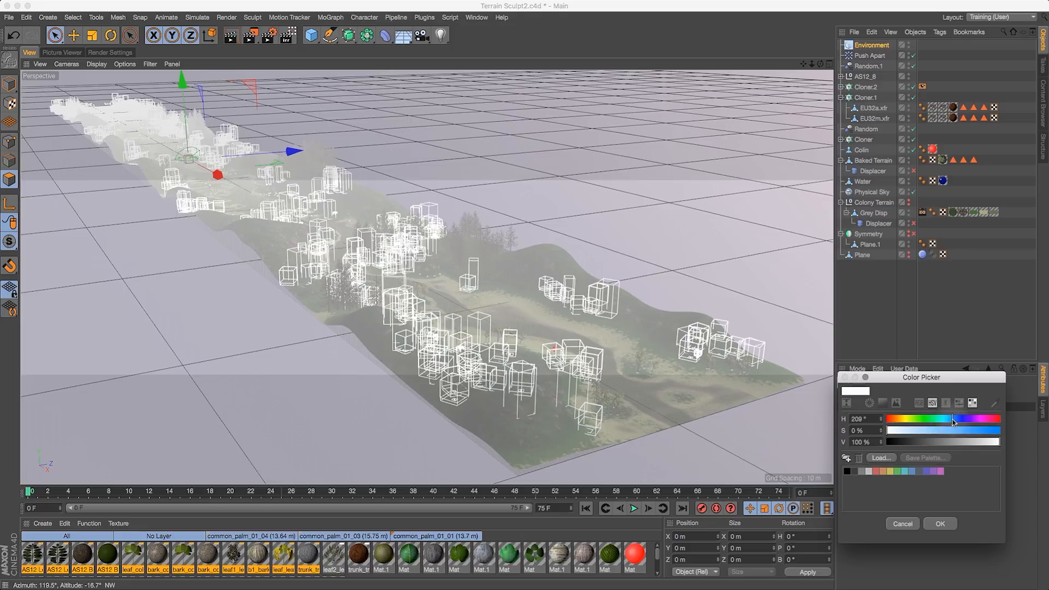
{"action": "left_click", "coordinate": [907, 431]}
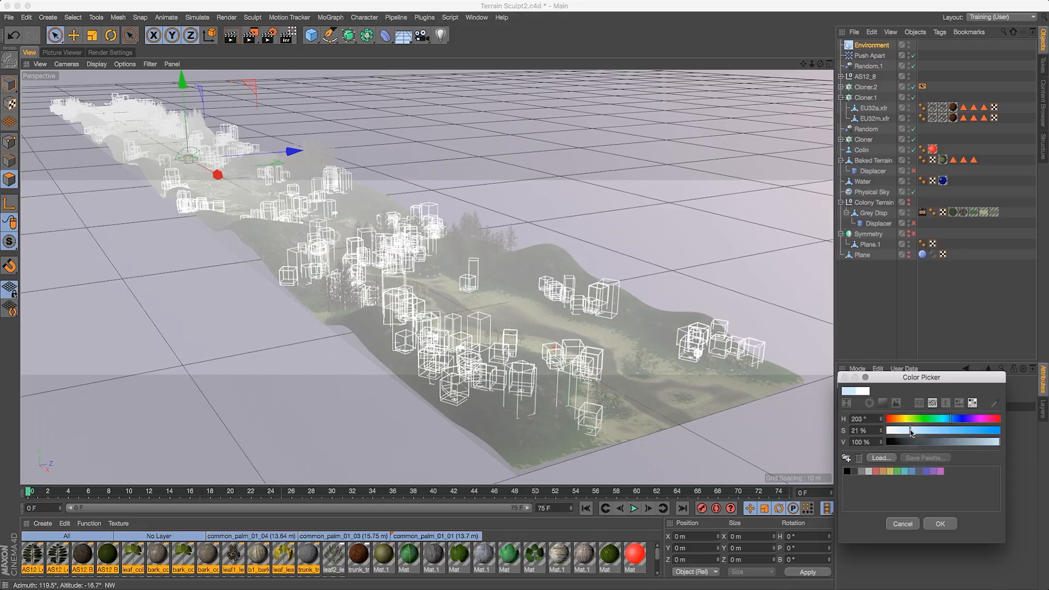
{"action": "left_click", "coordinate": [940, 524]}
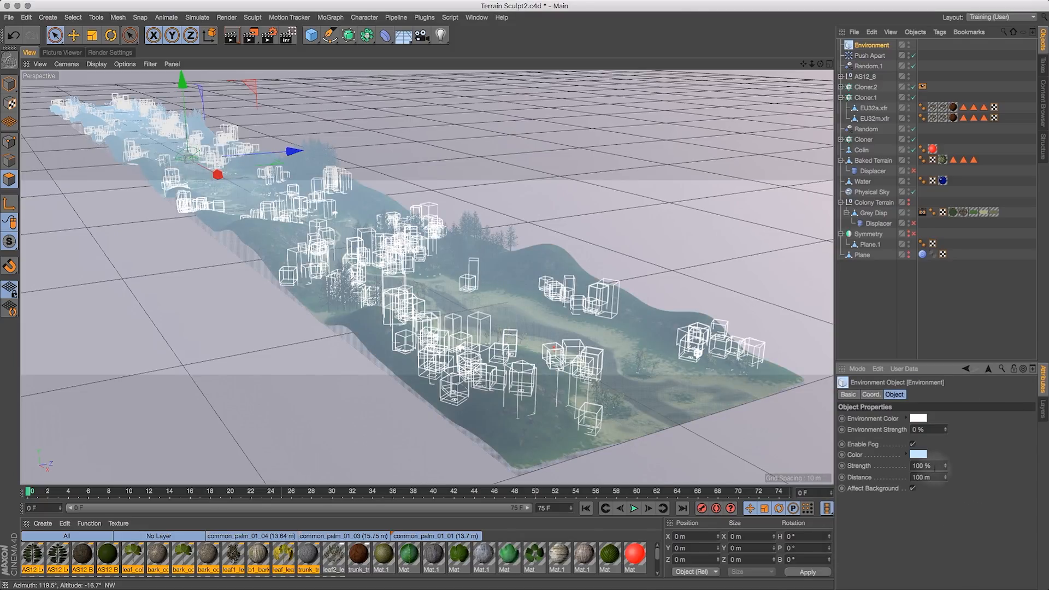
- Set the fog distance to 250 m and disable Affect Background
{"action": "double_click", "coordinate": [936, 476]}
{"action": "type", "text": "2"}
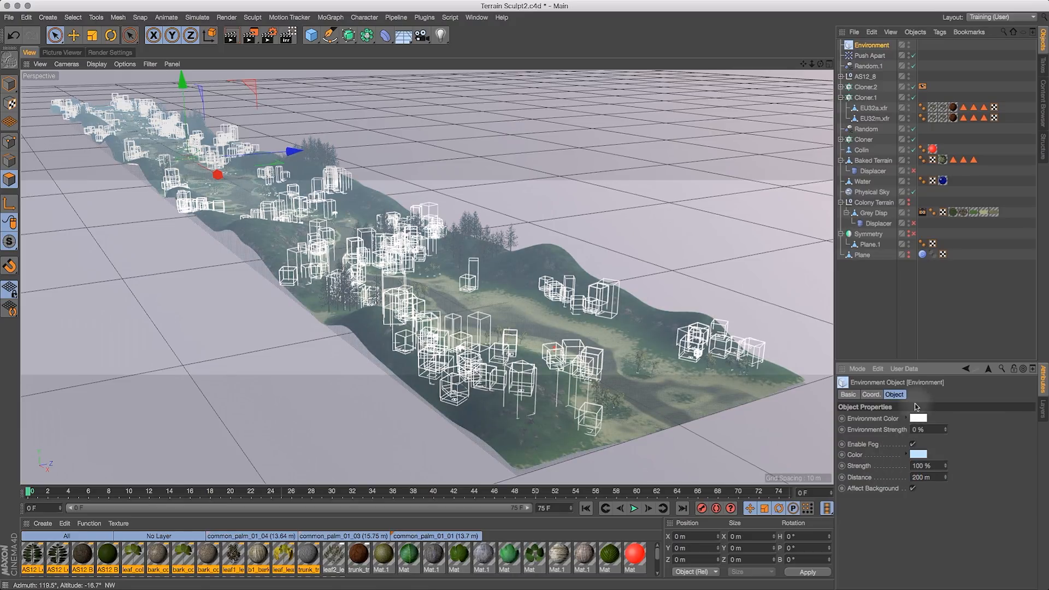
{"action": "left_click", "coordinate": [912, 488]}
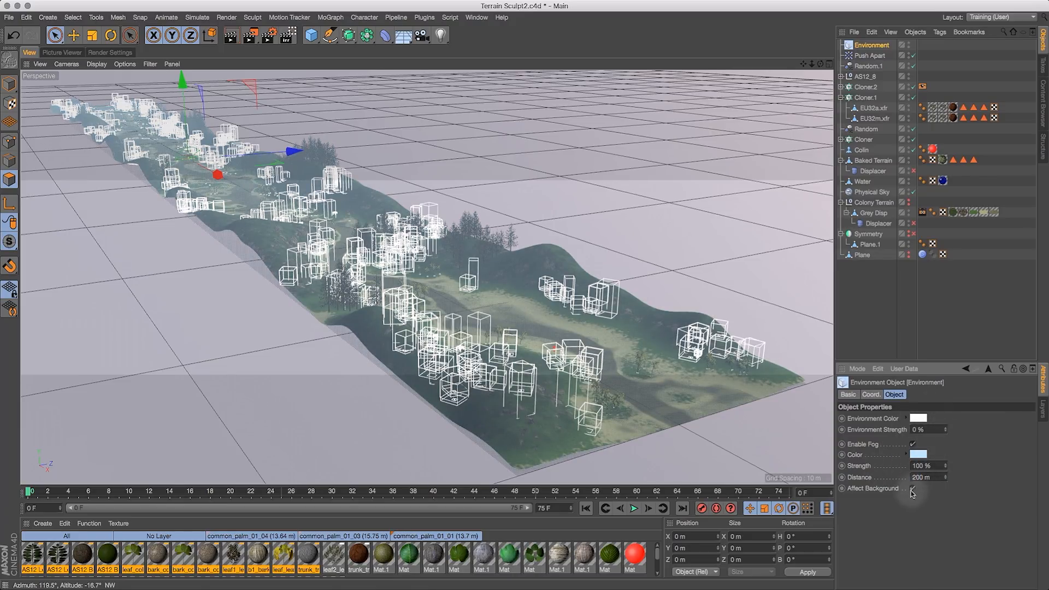
{"action": "double_click", "coordinate": [934, 477]}
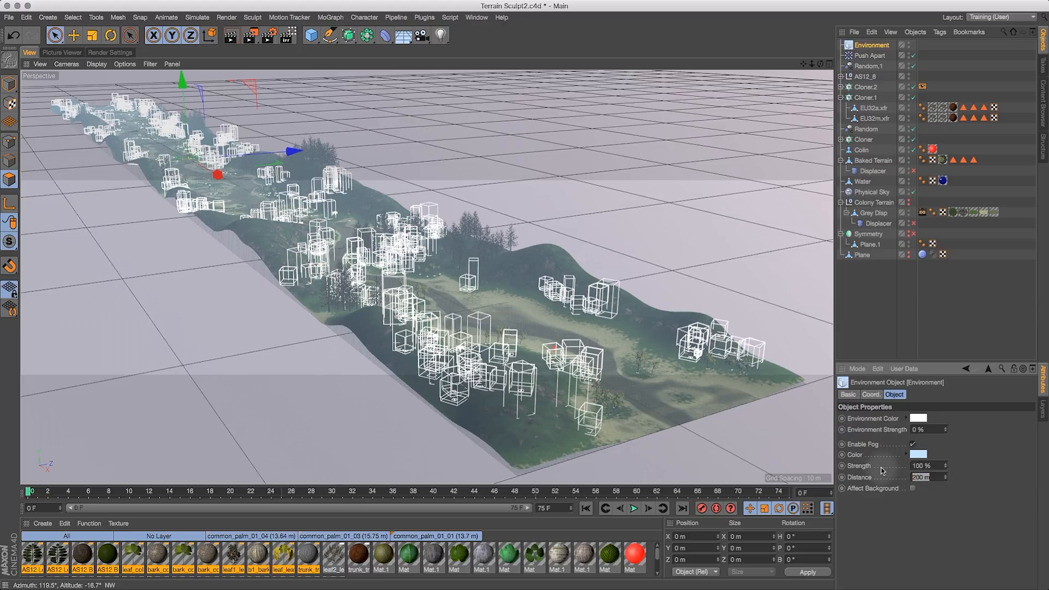
{"action": "type", "text": "250"}
{"action": "key", "text": "Return"}
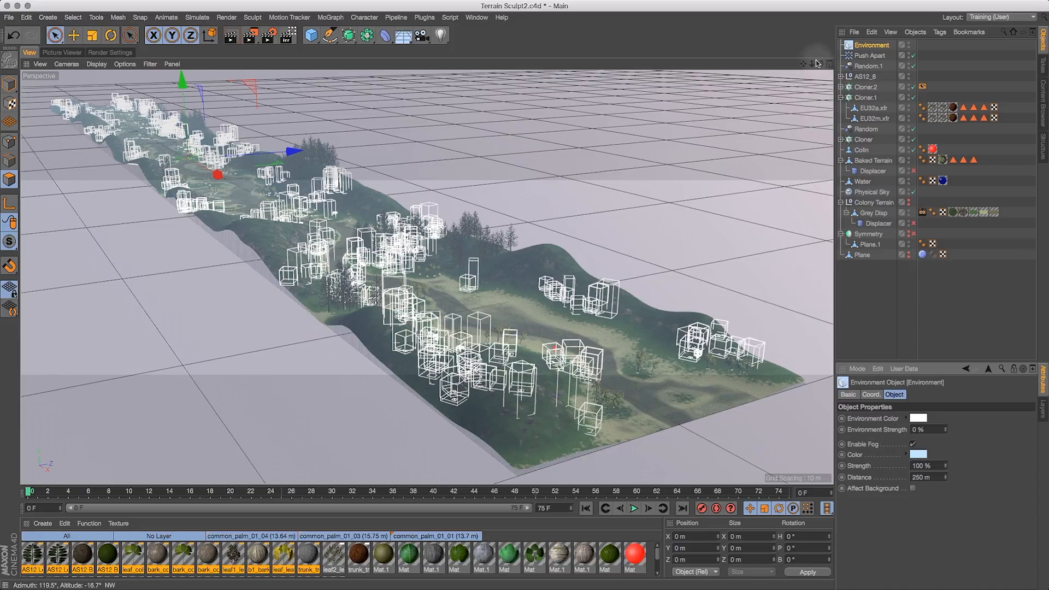
- Disable Cloner.2's Display tag so the trees show in full detail
{"action": "left_click_drag", "start_coordinate": [813, 63], "coordinate": [839, 58]}
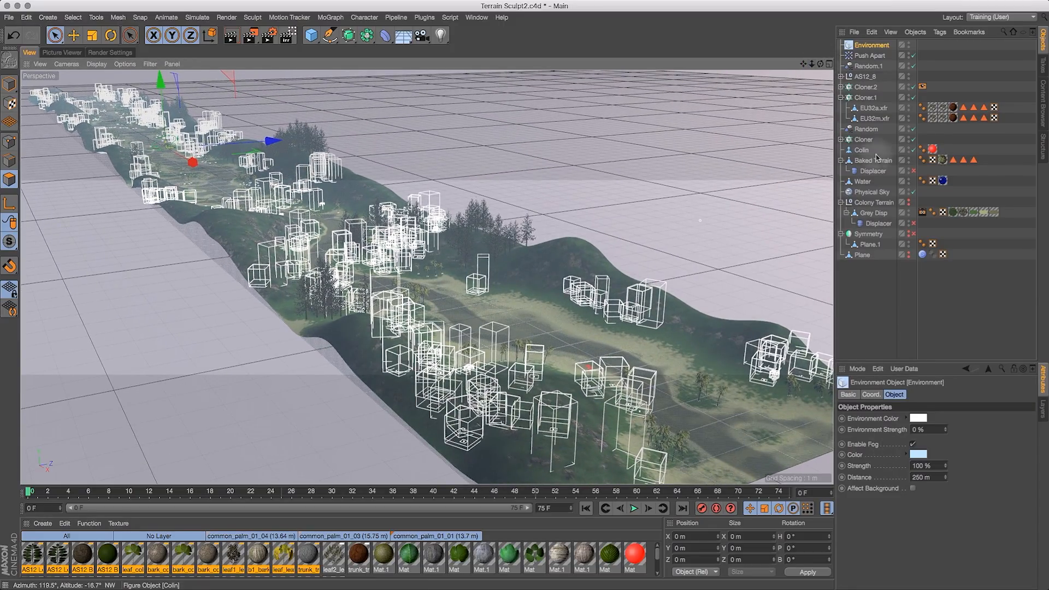
{"action": "left_click", "coordinate": [922, 87]}
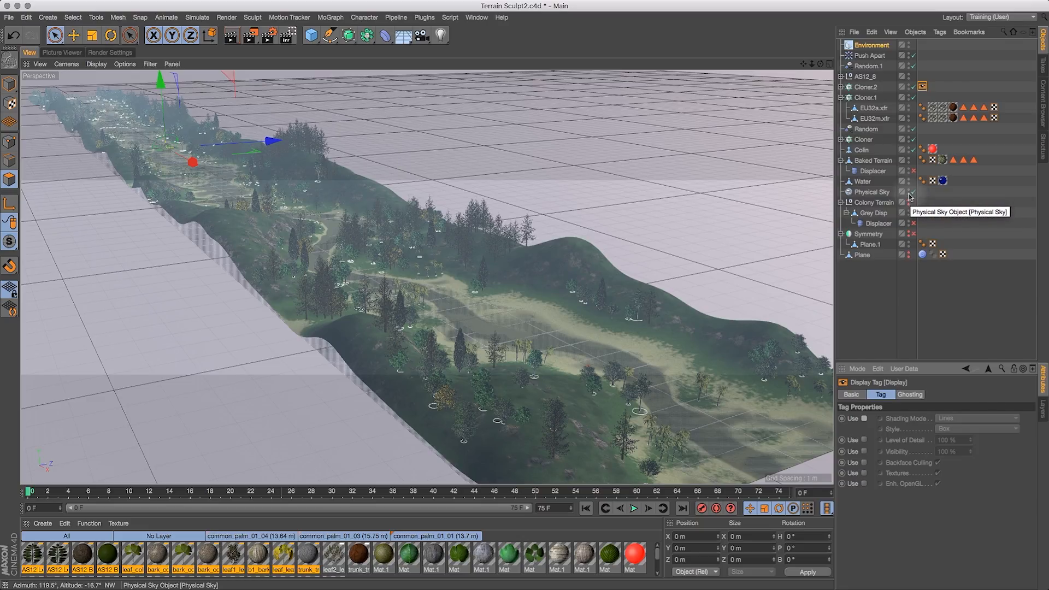
- Delete the EU32a.xfr and EU32m.xfr trees from Cloner.2
{"action": "left_click", "coordinate": [841, 87]}
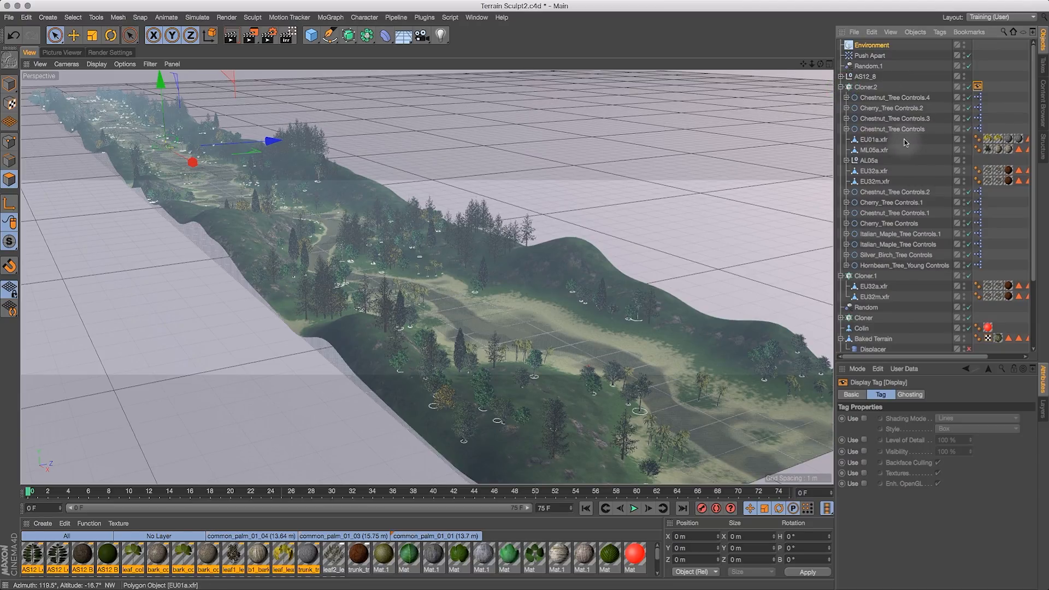
{"action": "left_click_drag", "start_coordinate": [900, 139], "coordinate": [897, 153]}
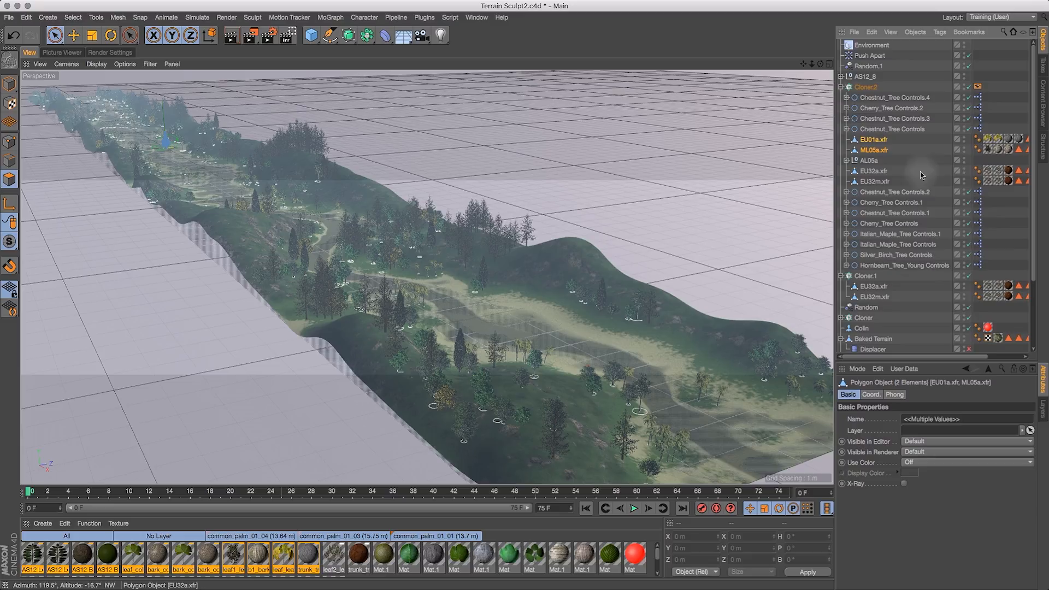
{"action": "left_click_drag", "start_coordinate": [901, 171], "coordinate": [886, 184]}
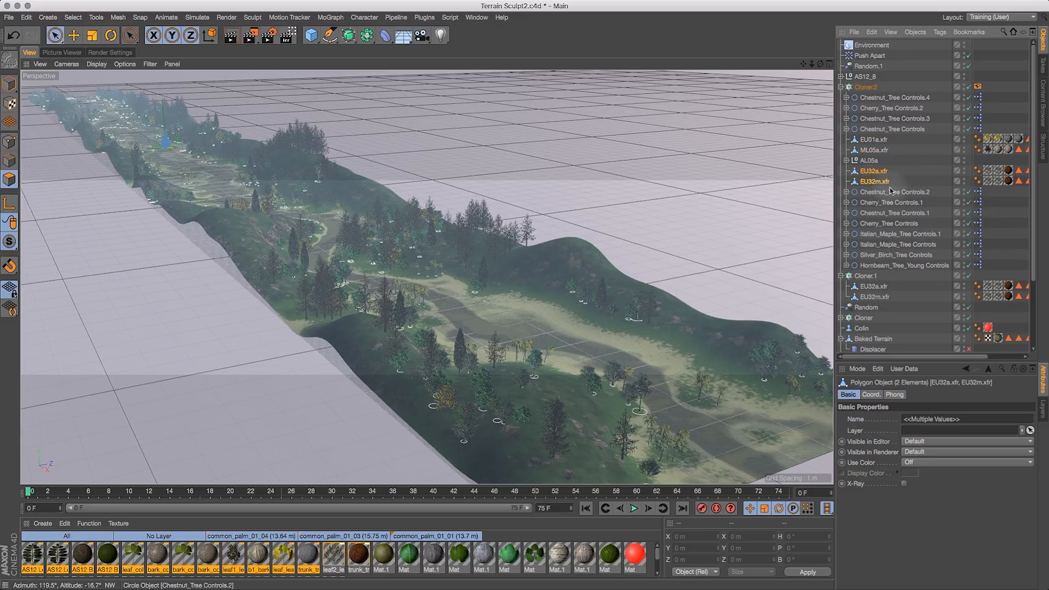
{"action": "key", "text": "BackSpace"}
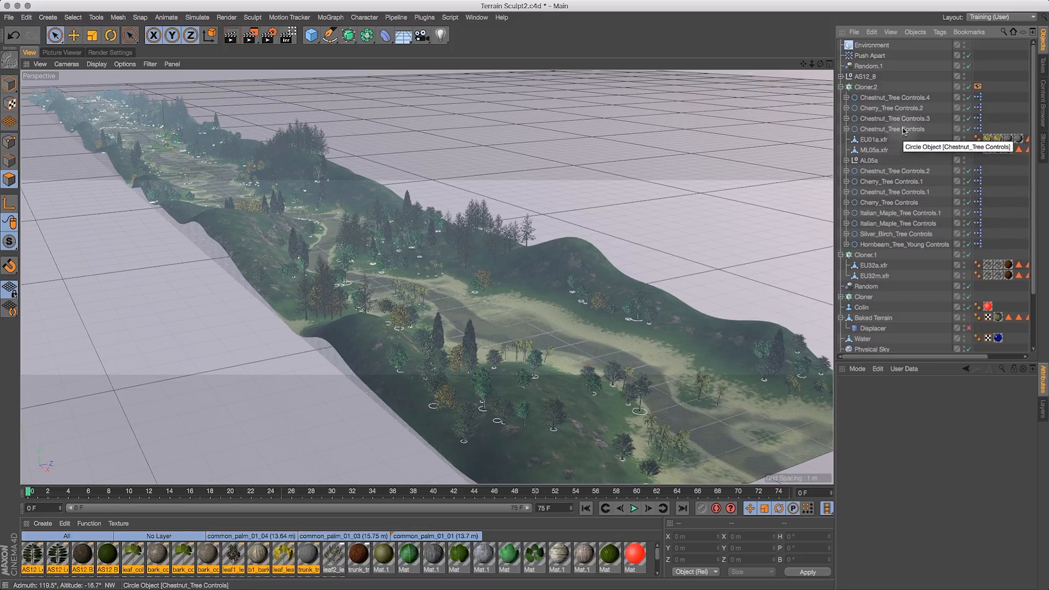
- Reorder the chestnut, cherry and Italian maple tree control objects to the top of Cloner.2's children
{"action": "left_click", "coordinate": [902, 106]}
{"action": "left_click_drag", "start_coordinate": [891, 119], "coordinate": [890, 103]}
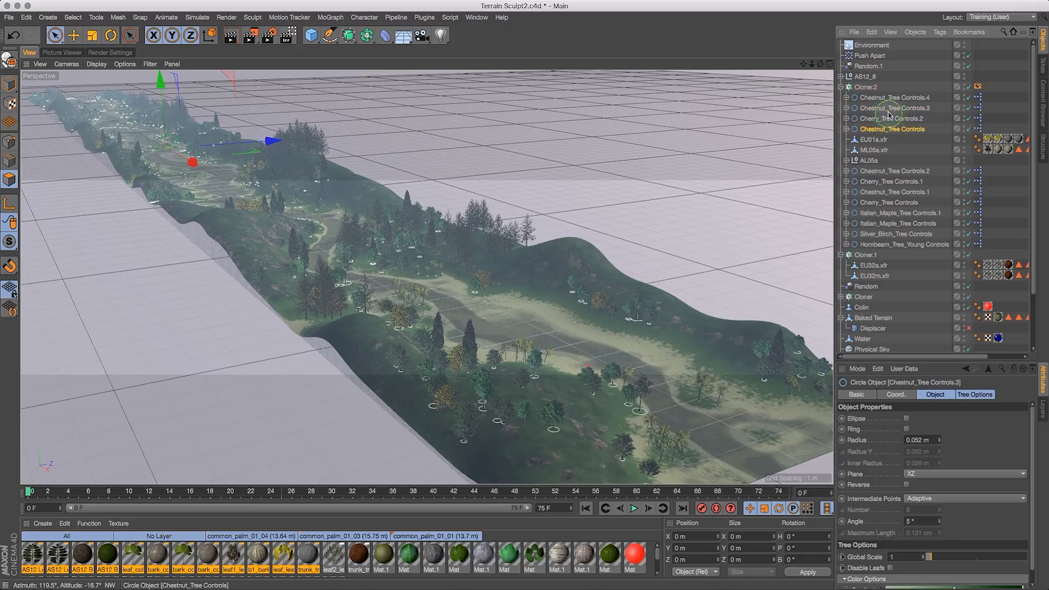
{"action": "left_click_drag", "start_coordinate": [892, 130], "coordinate": [900, 117]}
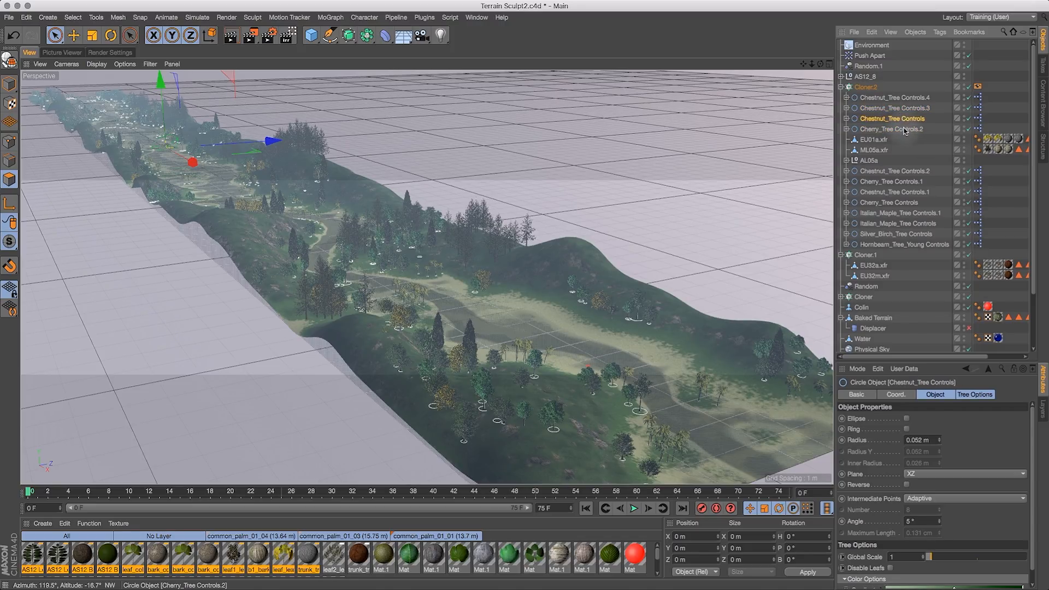
{"action": "left_click_drag", "start_coordinate": [890, 181], "coordinate": [895, 125]}
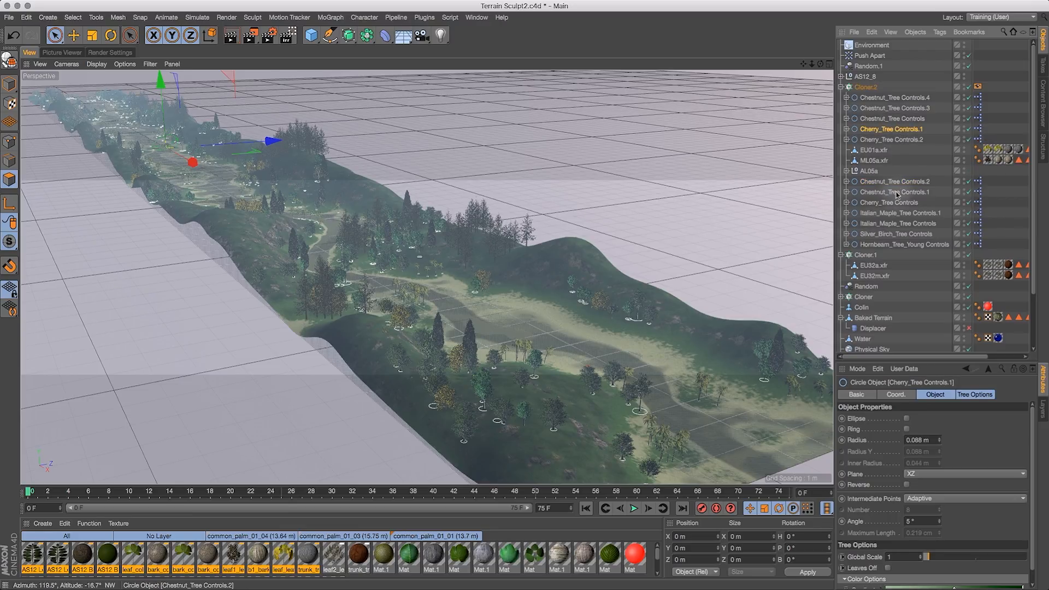
{"action": "left_click_drag", "start_coordinate": [895, 185], "coordinate": [892, 126]}
{"action": "left_click_drag", "start_coordinate": [894, 192], "coordinate": [888, 137]}
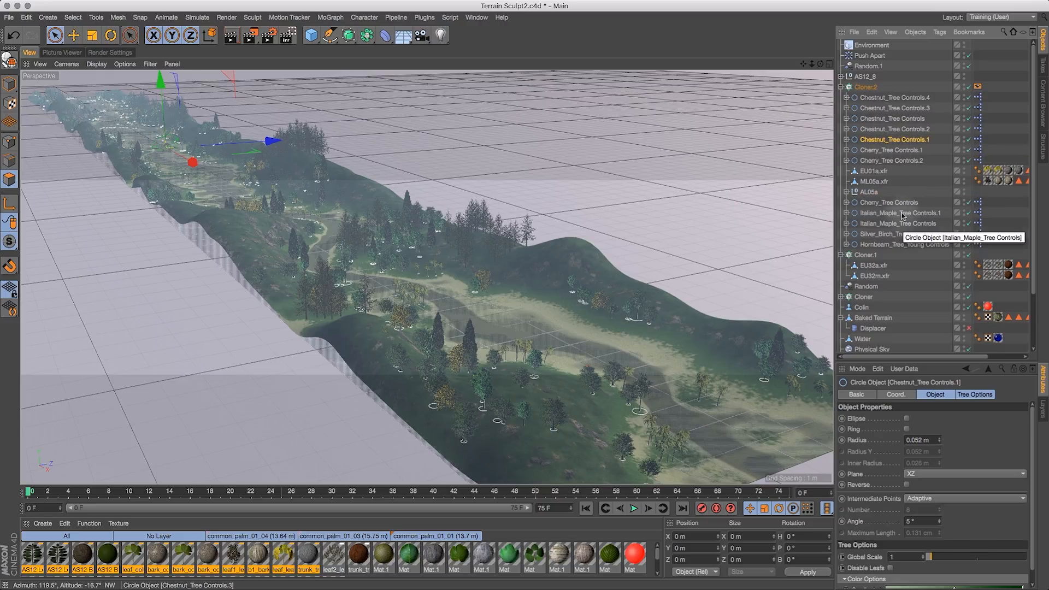
{"action": "left_click_drag", "start_coordinate": [899, 203], "coordinate": [899, 173]}
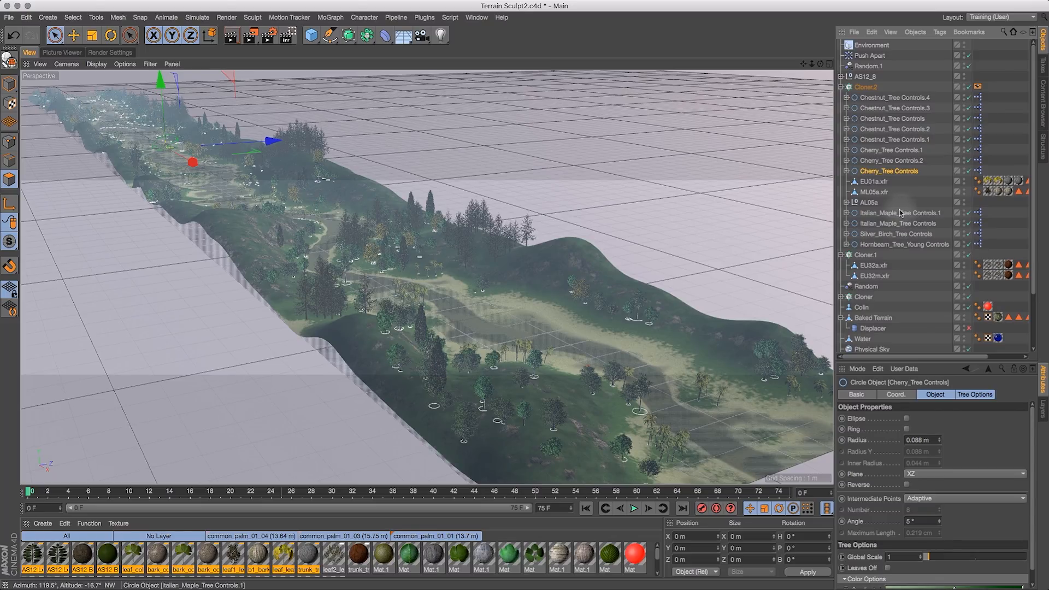
{"action": "left_click_drag", "start_coordinate": [888, 215], "coordinate": [885, 98], "text": "alt"}
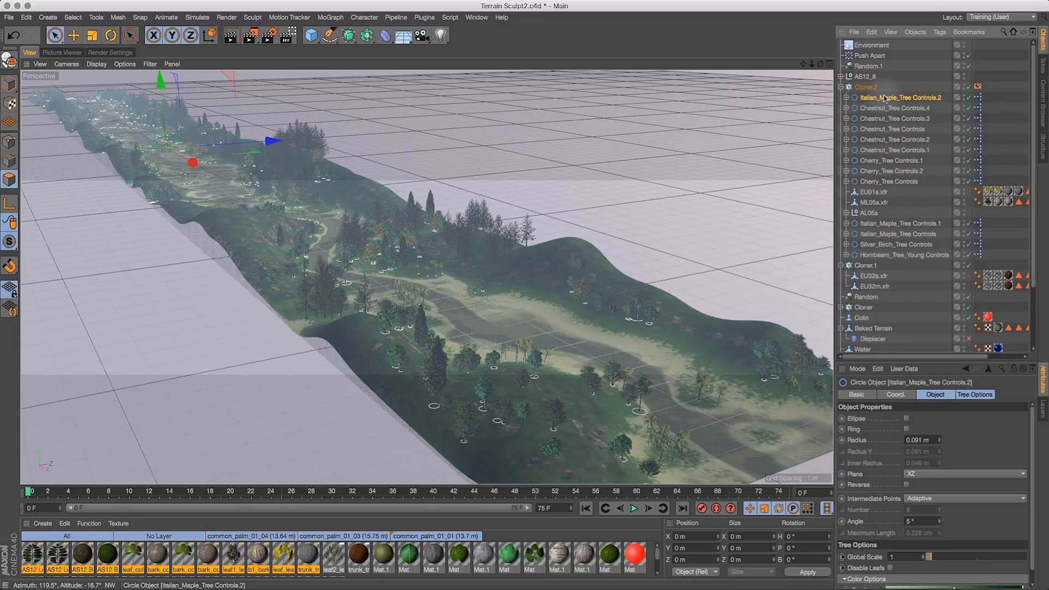
- Move Italian_Maple_Tree_Controls.2 back below AL05a, alongside the other Italian maple tree controls in Cloner.2
{"action": "left_click_drag", "start_coordinate": [881, 220], "coordinate": [882, 219]}
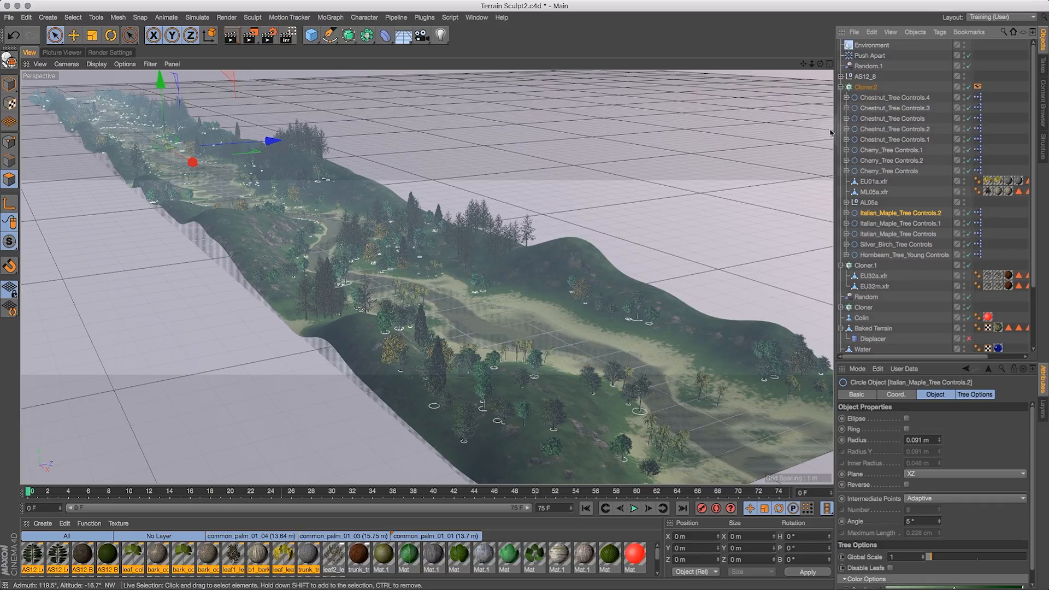
{"action": "left_click", "coordinate": [11, 18]}
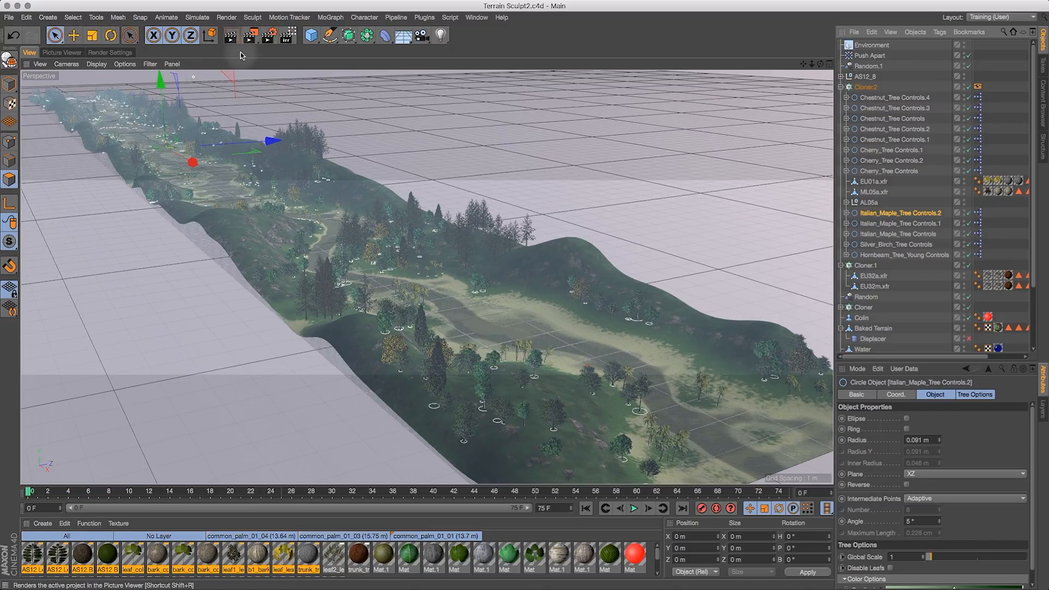
- Switch the render settings' renderer to Physical
{"action": "left_click", "coordinate": [101, 52]}
{"action": "left_click", "coordinate": [92, 75]}
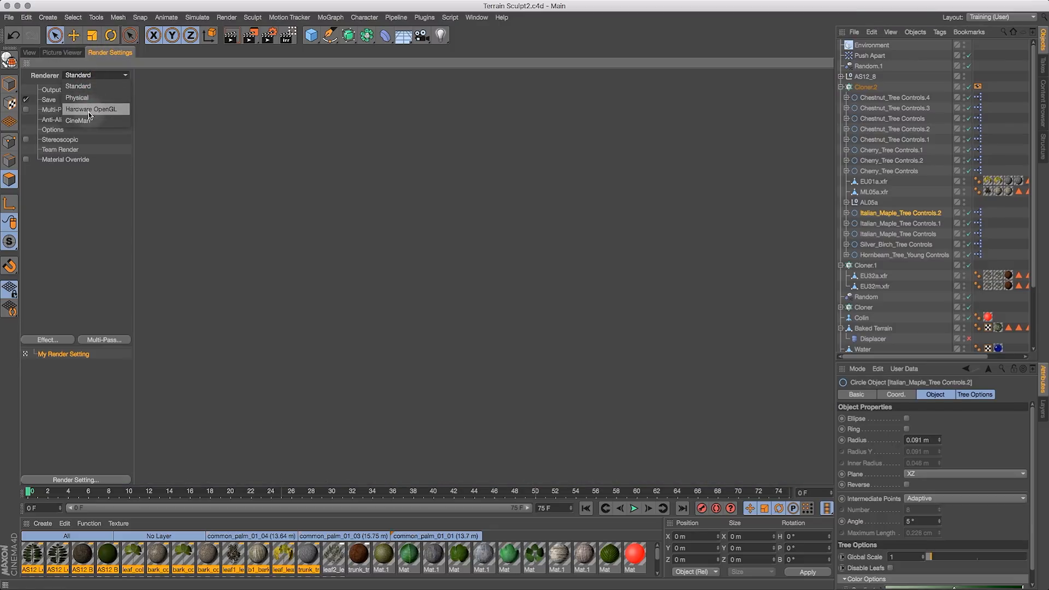
{"action": "left_click", "coordinate": [92, 86]}
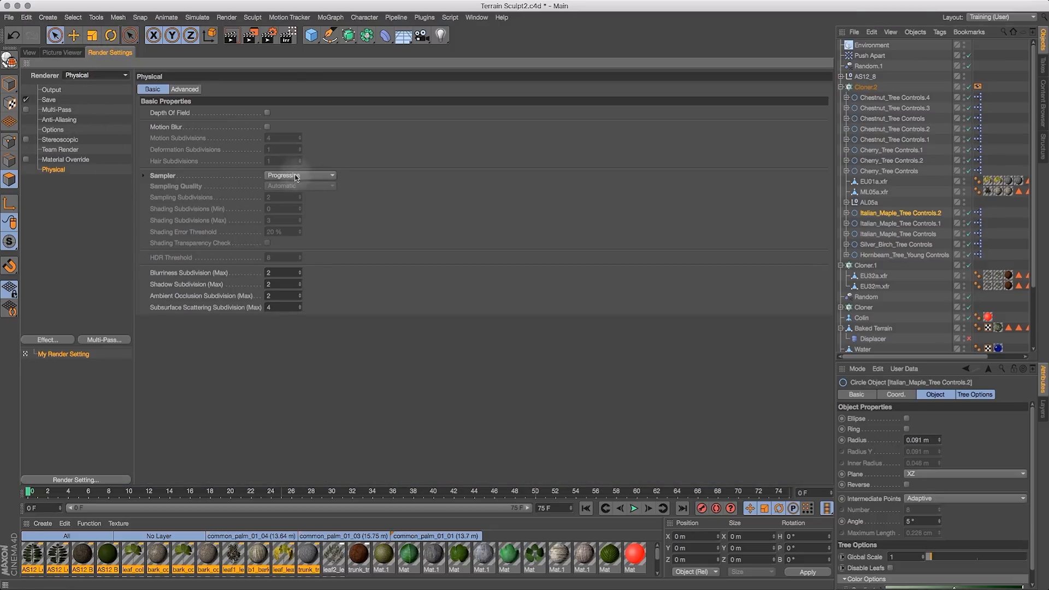
- Render the perspective view to preview the scene with the Physical renderer
{"action": "left_click", "coordinate": [61, 53]}
{"action": "left_click", "coordinate": [30, 53]}
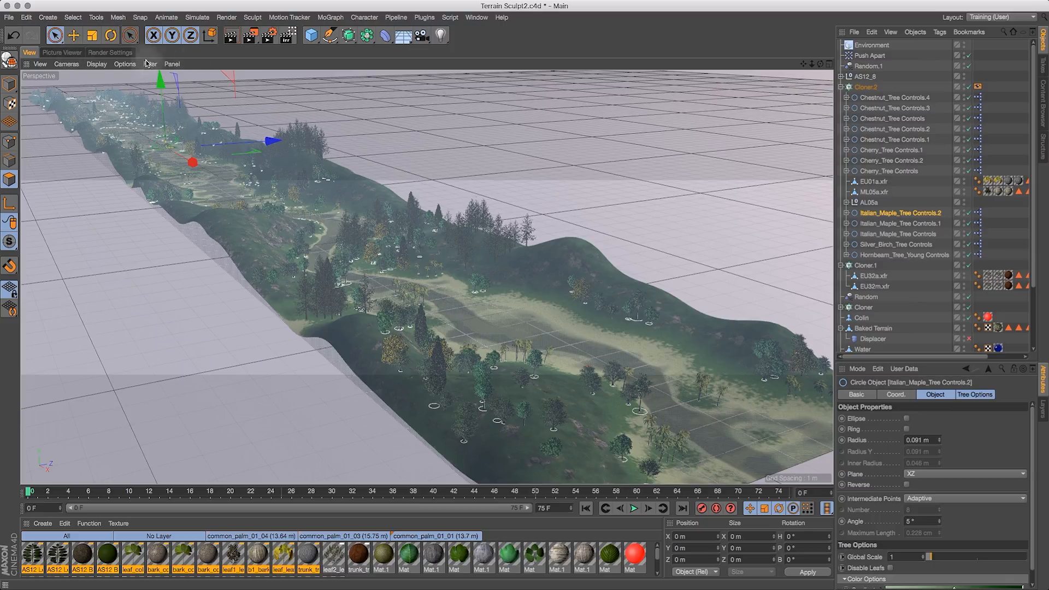
{"action": "left_click", "coordinate": [106, 53]}
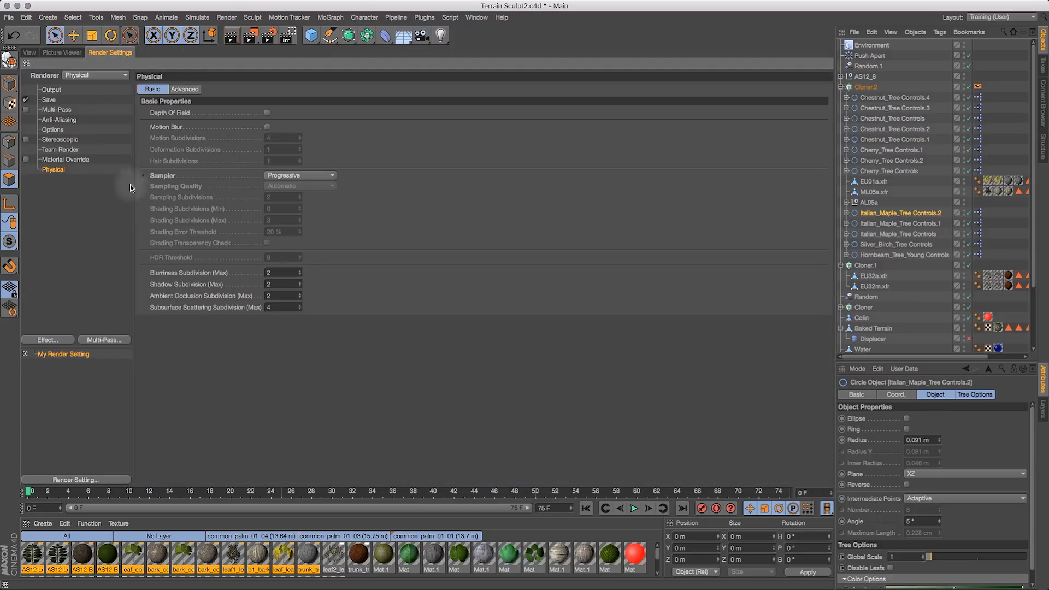
{"action": "left_click", "coordinate": [31, 53]}
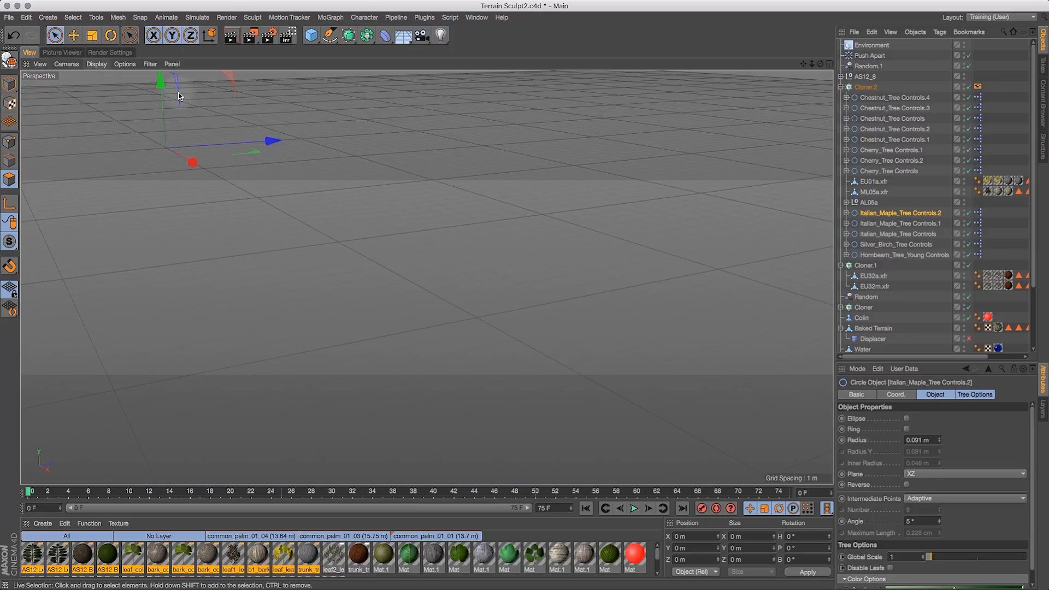
{"action": "left_click", "coordinate": [230, 36]}
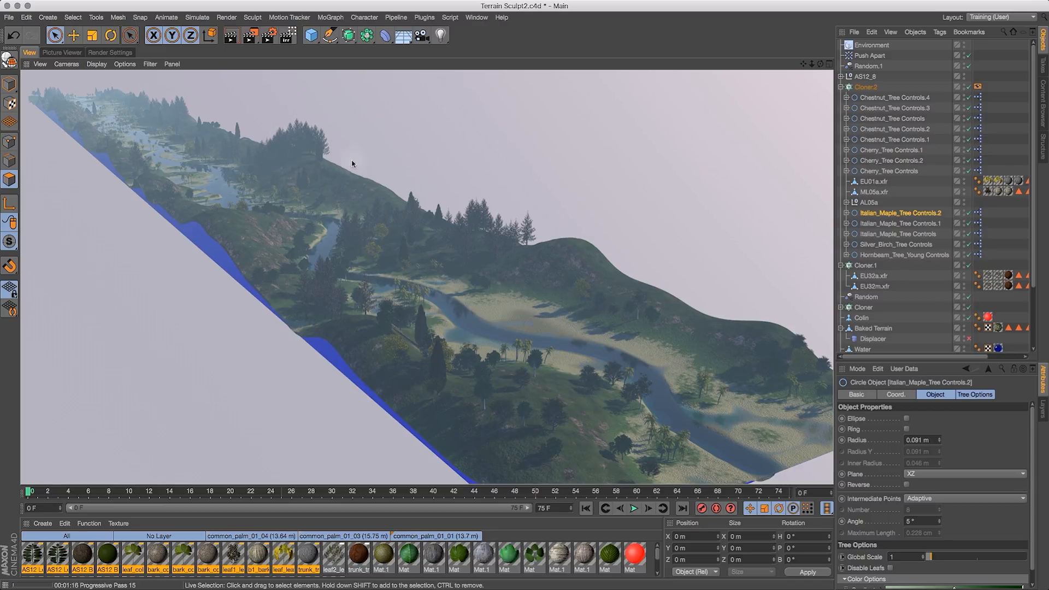
- Select the EU32a.xfr and EU32m.xfr trees in Cloner.1 and scale them down
{"action": "left_click", "coordinate": [893, 213]}
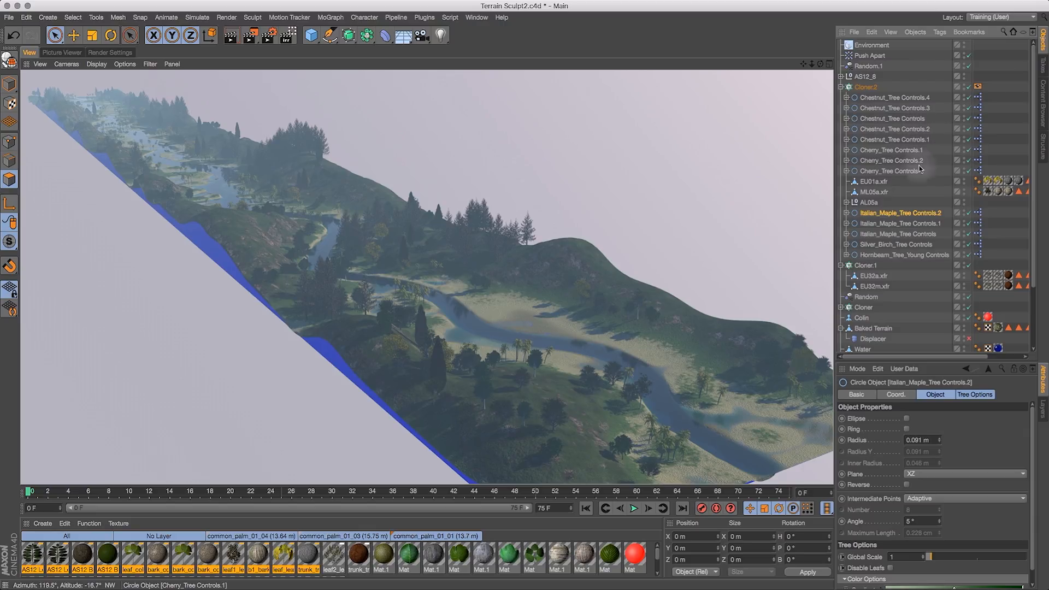
{"action": "left_click_drag", "start_coordinate": [897, 182], "coordinate": [886, 192]}
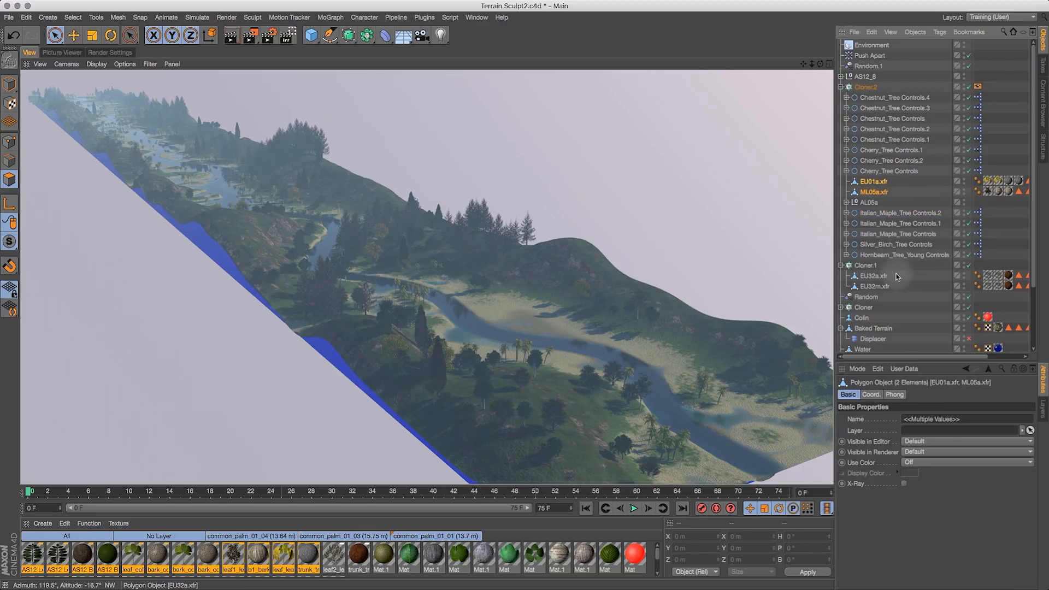
{"action": "left_click_drag", "start_coordinate": [880, 286], "coordinate": [881, 288]}
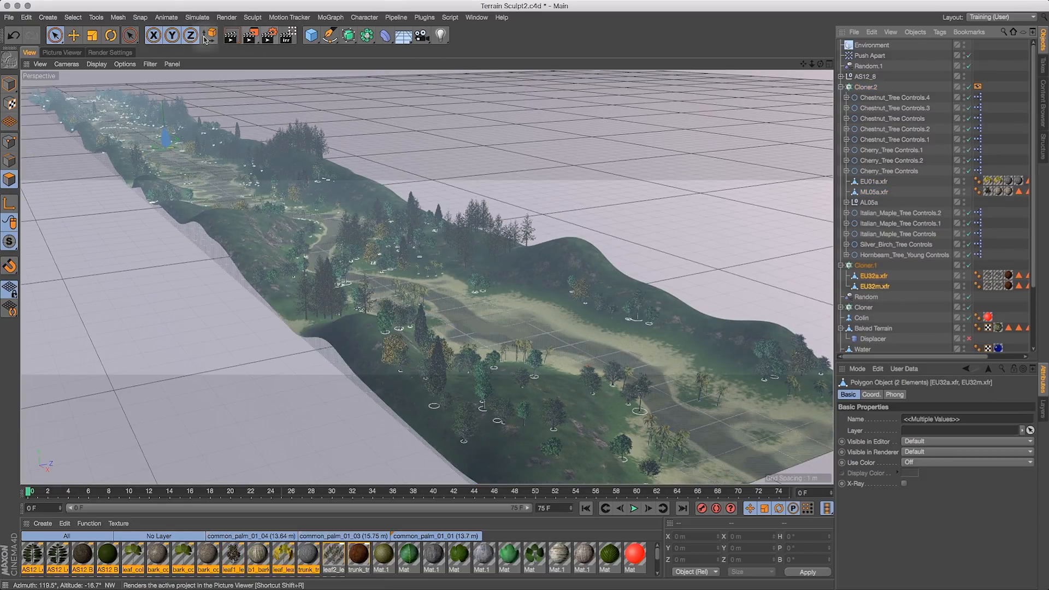
{"action": "left_click", "coordinate": [91, 35]}
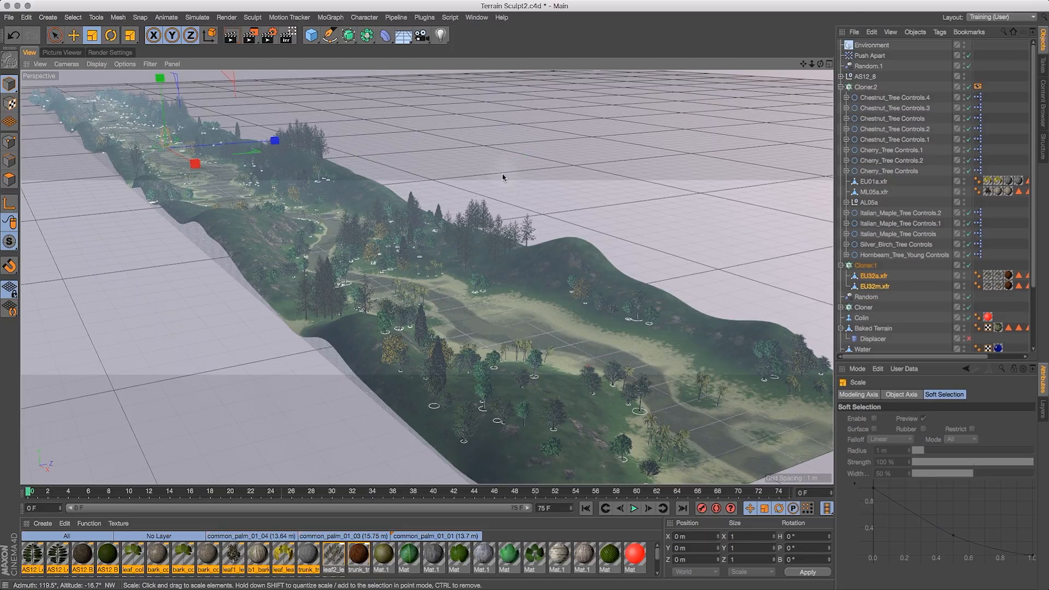
{"action": "left_click_drag", "start_coordinate": [492, 188], "coordinate": [452, 224]}
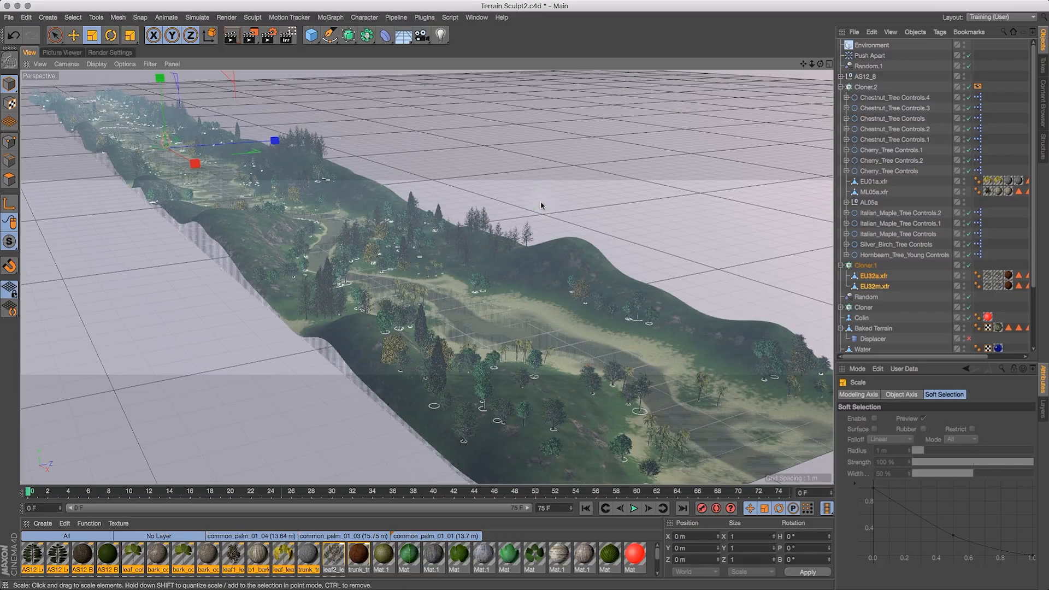
- Select the ML05a.xfr tree in Cloner.2 and scale it down
{"action": "left_click", "coordinate": [875, 192]}
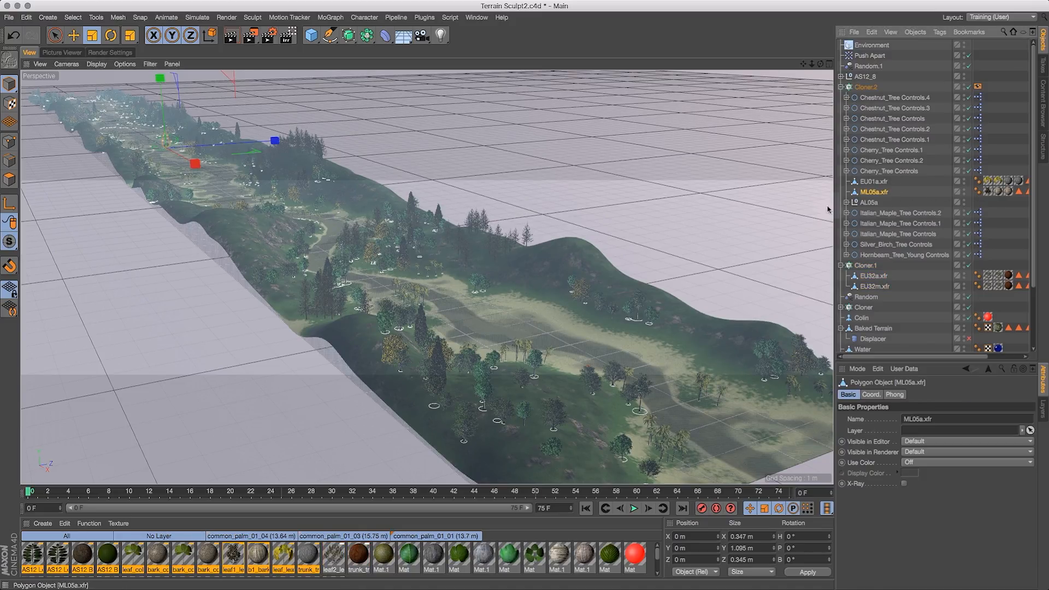
{"action": "mouse_move", "coordinate": [821, 63]}
{"action": "left_mouse_down"}
{"action": "mouse_move", "coordinate": [782, 42]}
{"action": "mouse_move", "coordinate": [778, 63]}
{"action": "mouse_move", "coordinate": [811, 63]}
{"action": "left_mouse_up"}
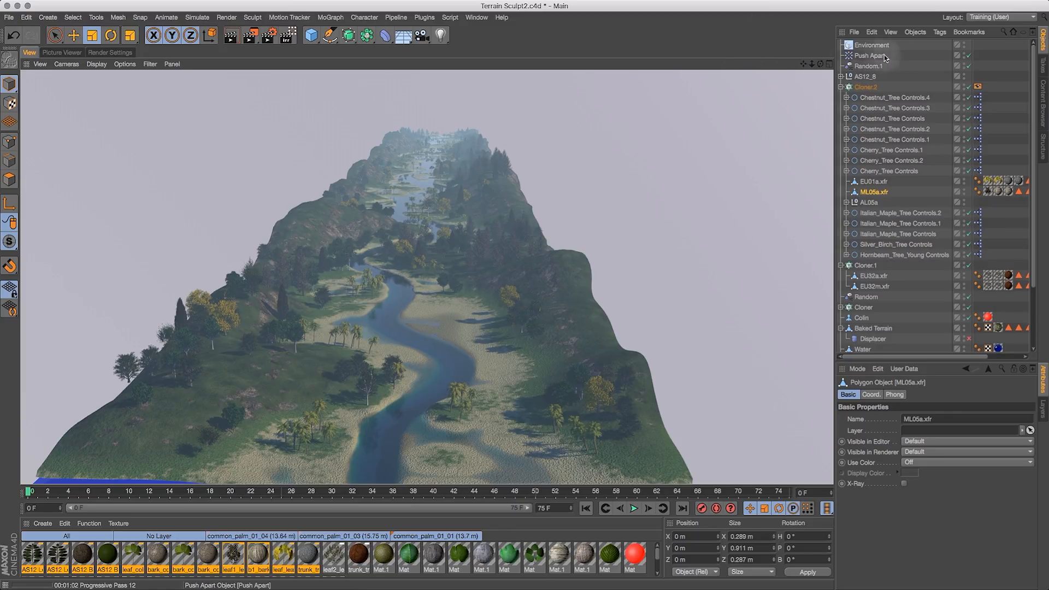
- Toggle the visibility switches of the Environment and AS12_6 objects
{"action": "left_click", "coordinate": [965, 44]}
{"action": "left_click", "coordinate": [965, 45]}
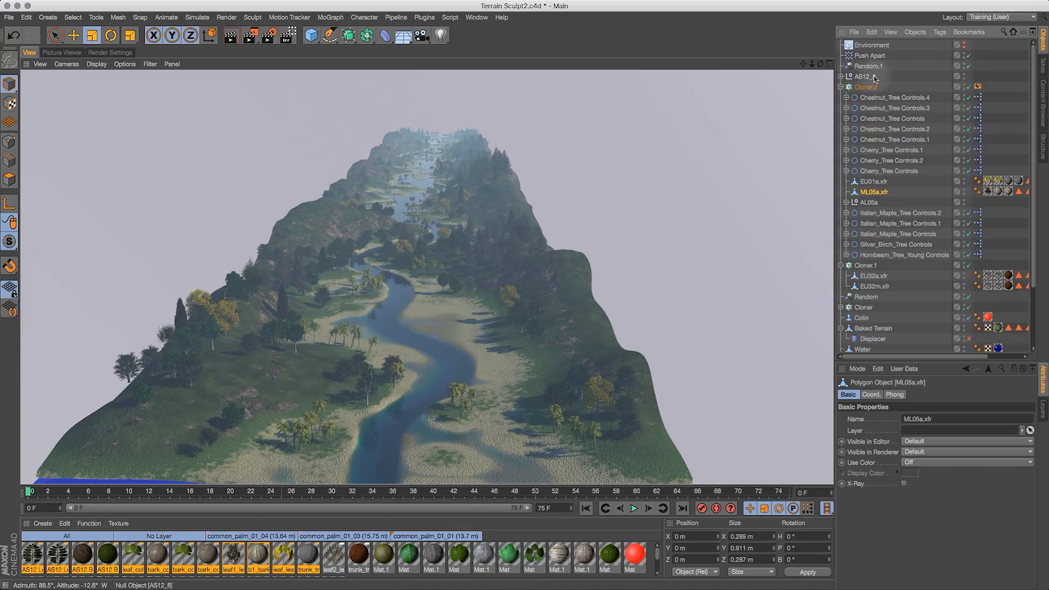
{"action": "left_click", "coordinate": [964, 78], "text": "alt"}
{"action": "left_click", "coordinate": [964, 77], "text": "alt"}
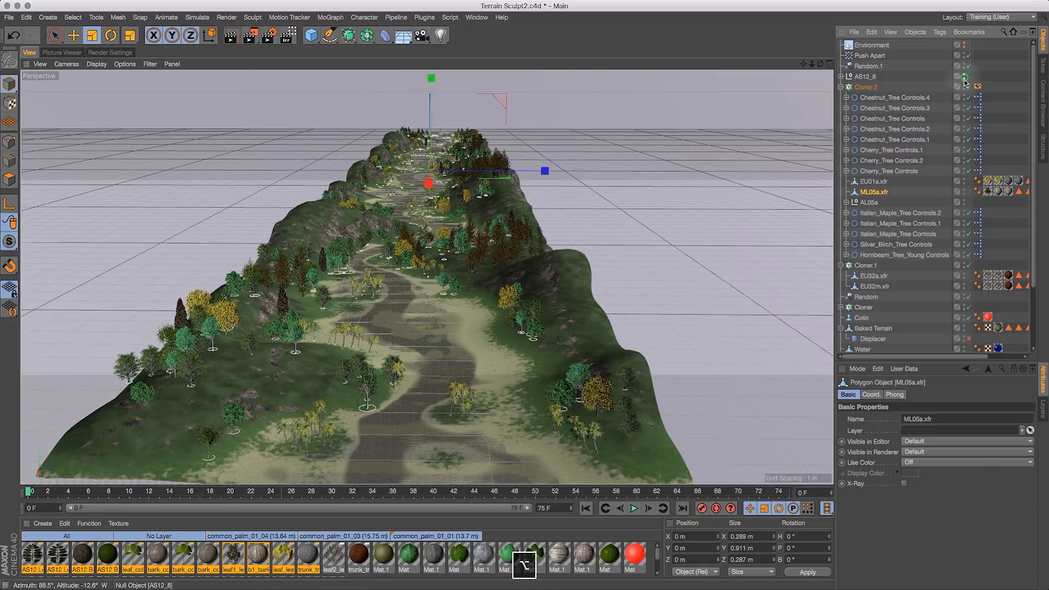
- Collapse the cloners, move Random and Colin above Cloner.2, and move the Displacer to the end of the object list
{"action": "left_click", "coordinate": [842, 87]}
{"action": "left_click", "coordinate": [842, 98]}
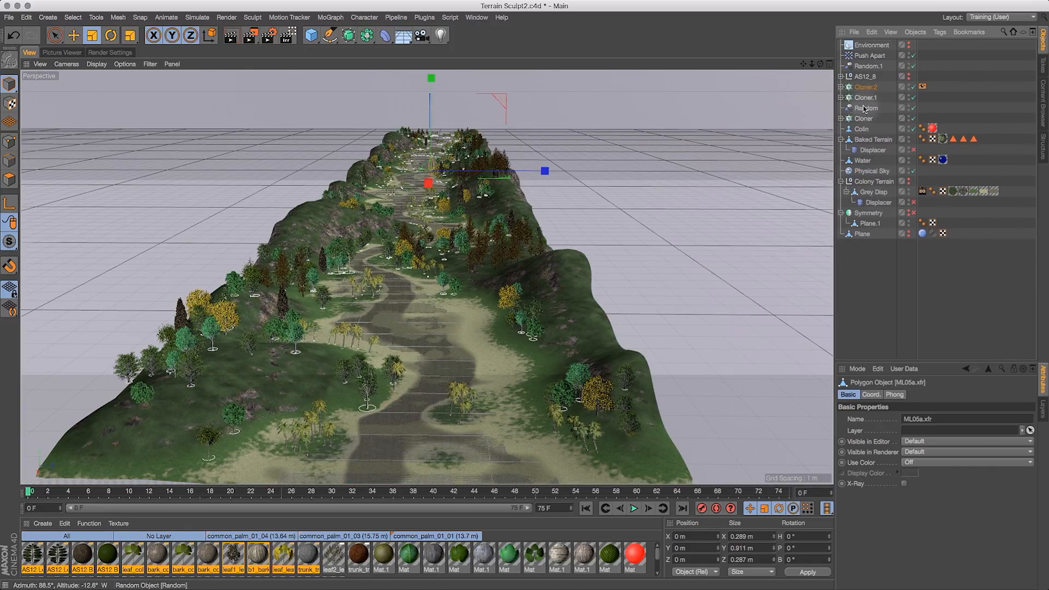
{"action": "left_click_drag", "start_coordinate": [867, 106], "coordinate": [870, 86]}
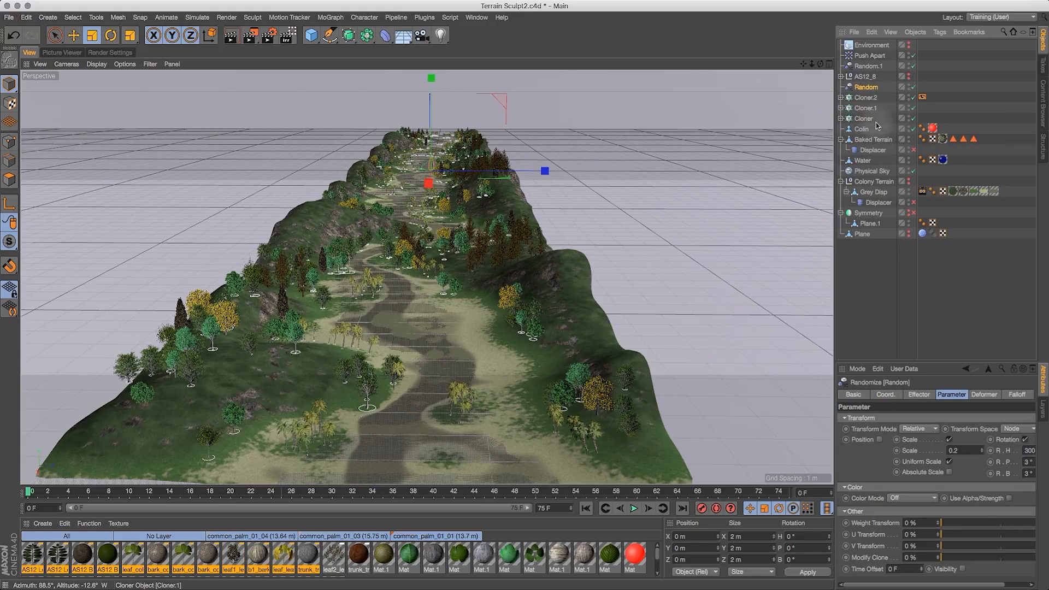
{"action": "left_click", "coordinate": [862, 129]}
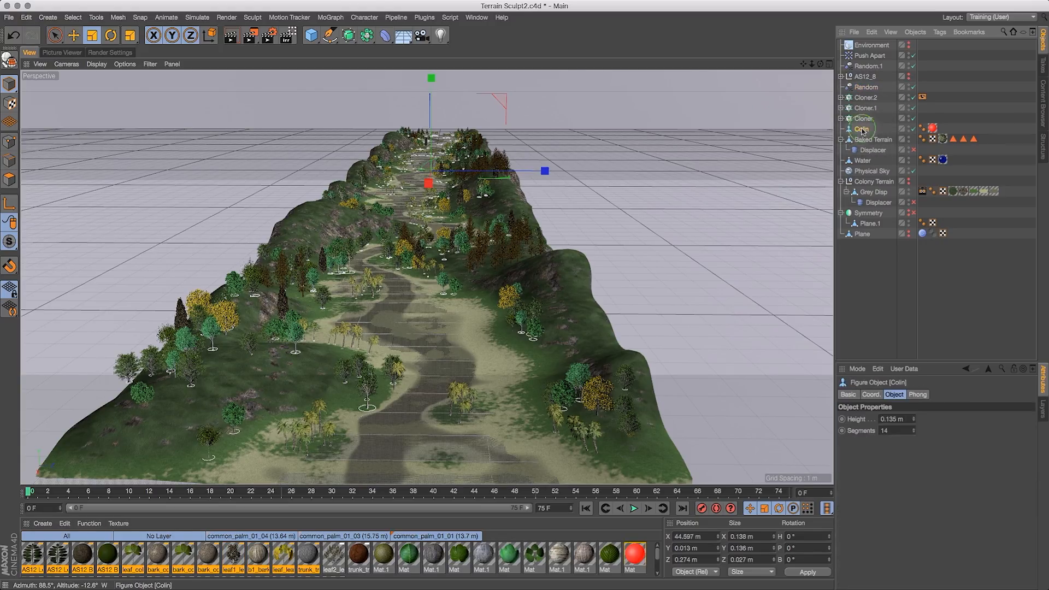
{"action": "left_click_drag", "start_coordinate": [866, 131], "coordinate": [870, 83]}
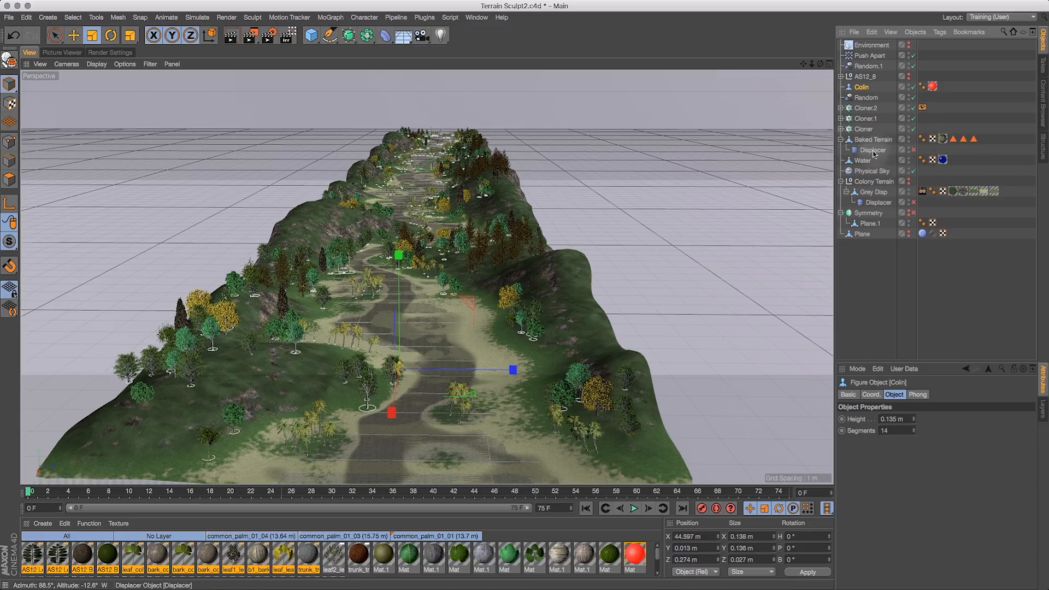
{"action": "left_click_drag", "start_coordinate": [873, 154], "coordinate": [858, 246]}
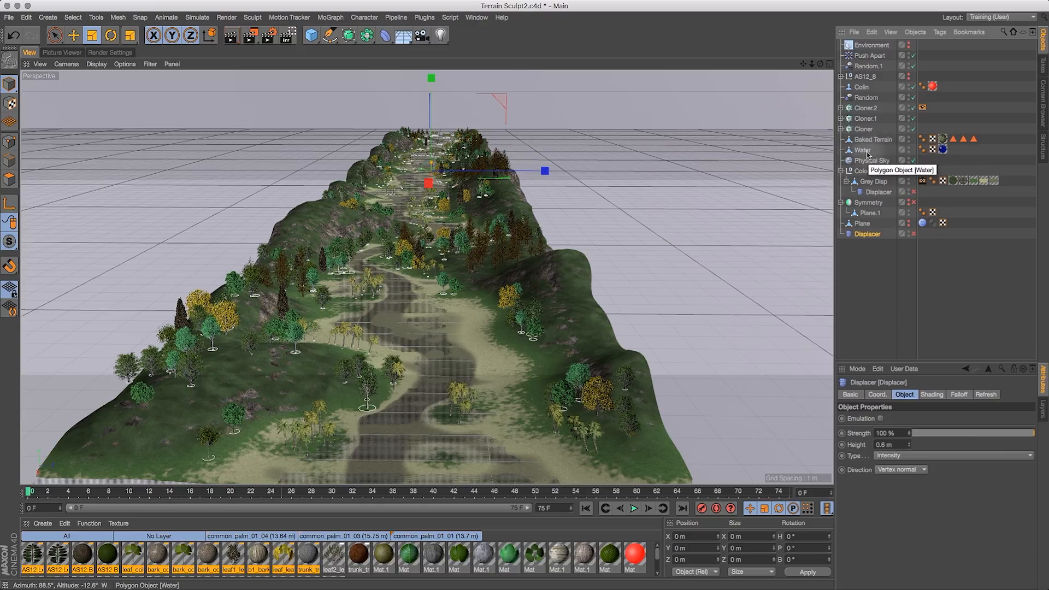
- Group the Water and Baked Terrain objects into a new Null
{"action": "left_click", "coordinate": [874, 151]}
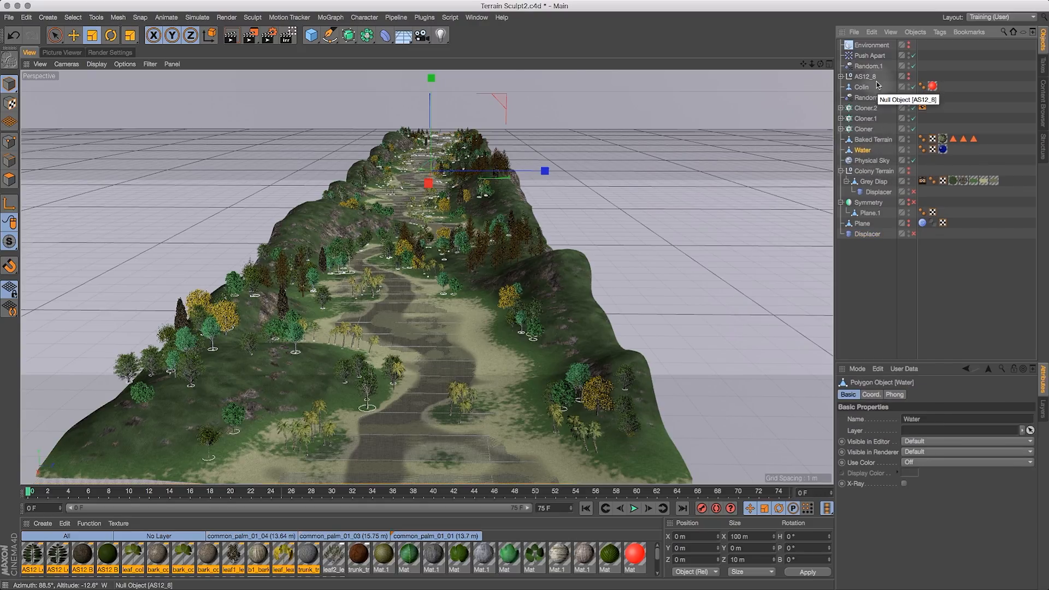
{"action": "left_click", "coordinate": [873, 141]}
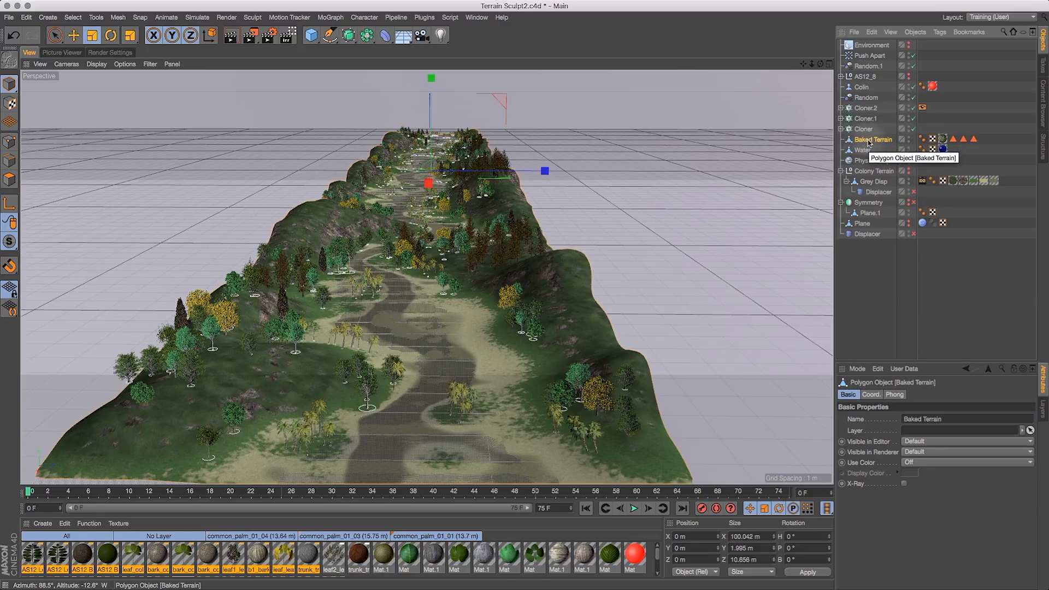
{"action": "key", "text": "alt+g"}
{"action": "left_click", "coordinate": [841, 139]}
{"action": "left_click_drag", "start_coordinate": [866, 160], "coordinate": [861, 143]}
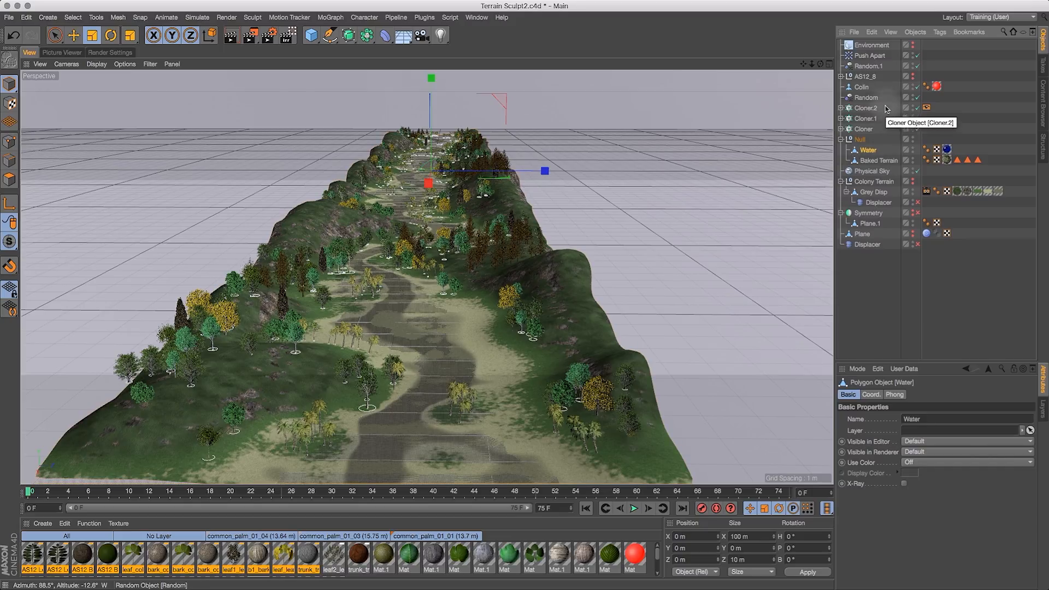
- Move Random, Random.1, Cloner.2, Cloner.1 and Cloner into the Null and collapse it
{"action": "left_click_drag", "start_coordinate": [888, 99], "coordinate": [864, 140]}
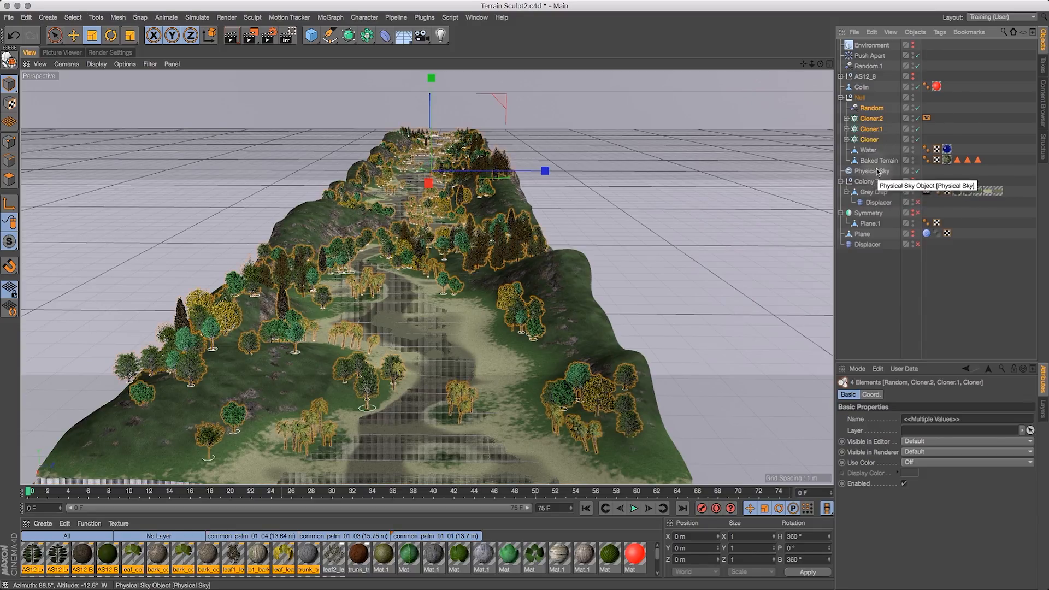
{"action": "left_click", "coordinate": [841, 181]}
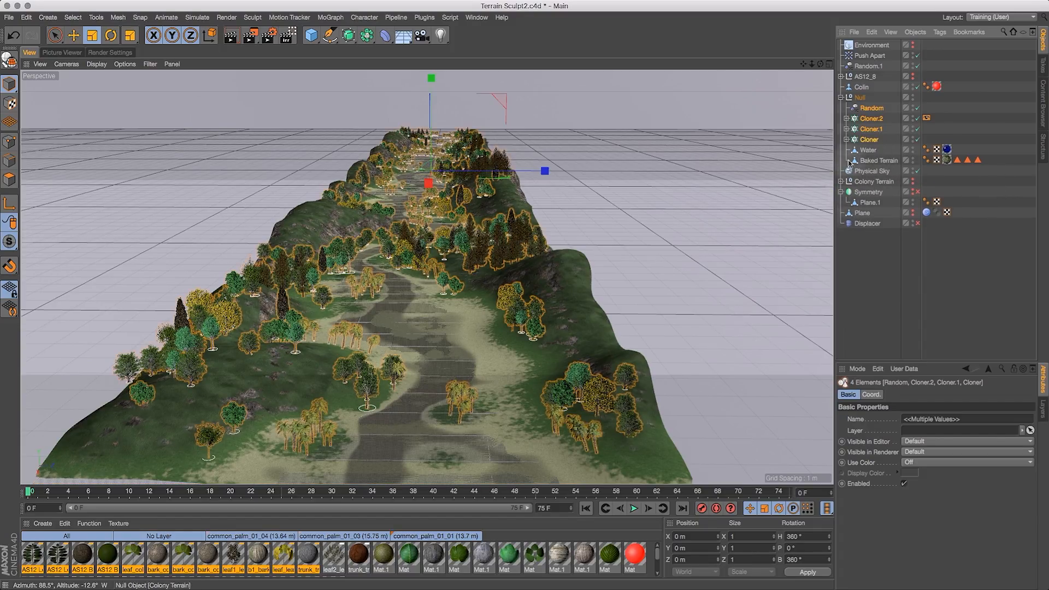
{"action": "left_click_drag", "start_coordinate": [867, 66], "coordinate": [859, 99]}
{"action": "left_click", "coordinate": [842, 87]}
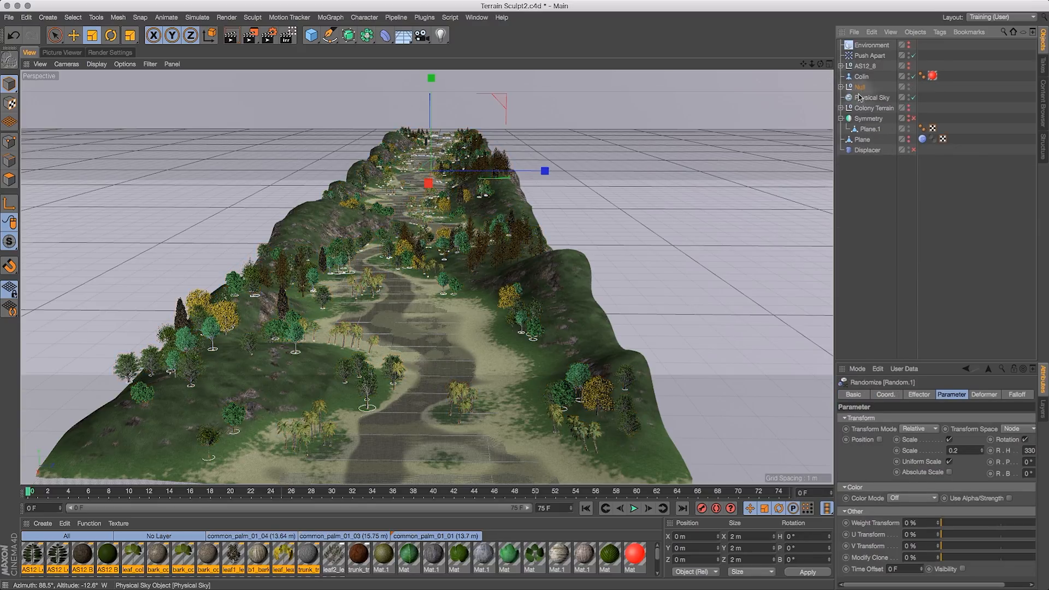
- Toggle the Null's viewport visibility off and back on, then save the scene
{"action": "left_click", "coordinate": [908, 86]}
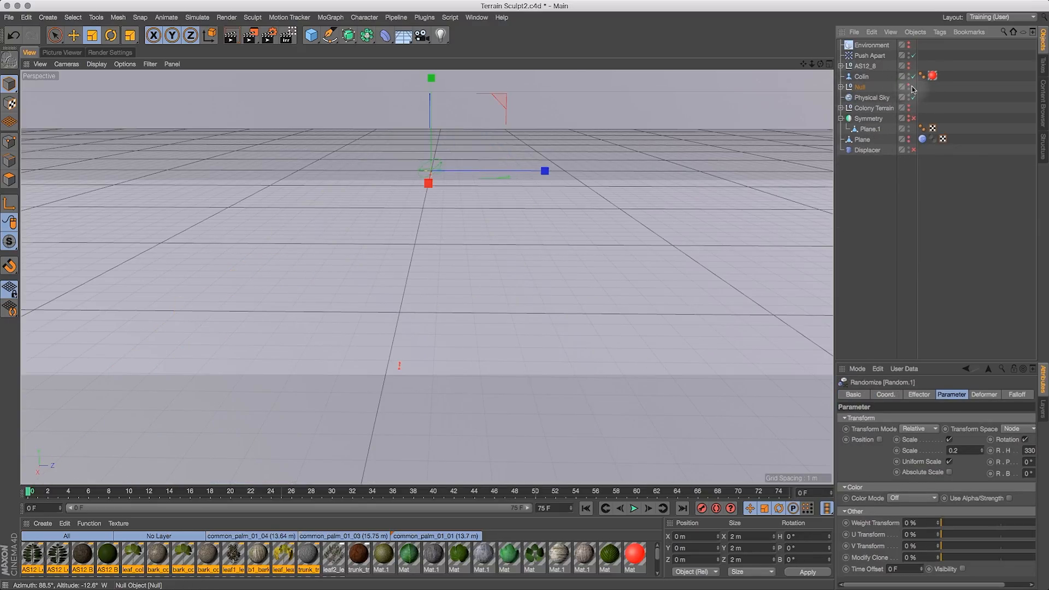
{"action": "left_click", "coordinate": [861, 88]}
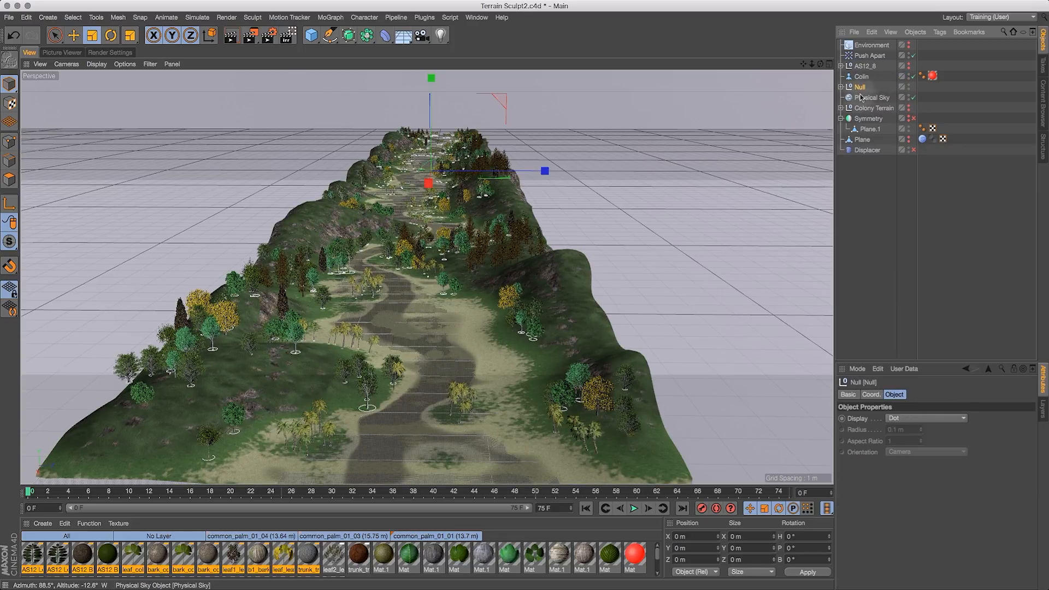
{"action": "key", "text": "super+s"}
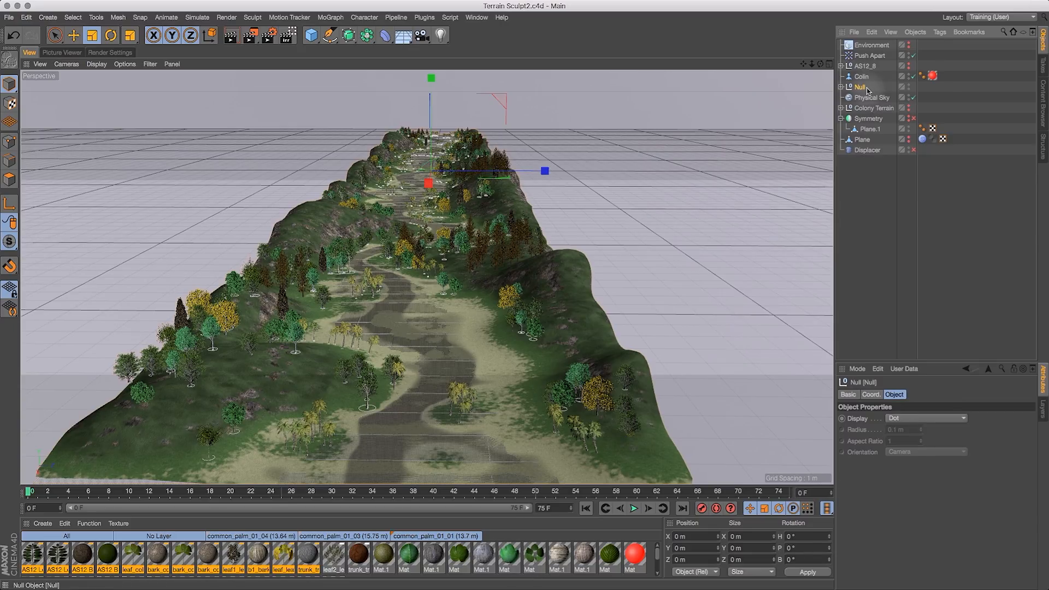
- Enable Cloner.2's Display tag shading mode as Lines boxes and copy the tag to Cloner.1 and Cloner
{"action": "left_click", "coordinate": [841, 86]}
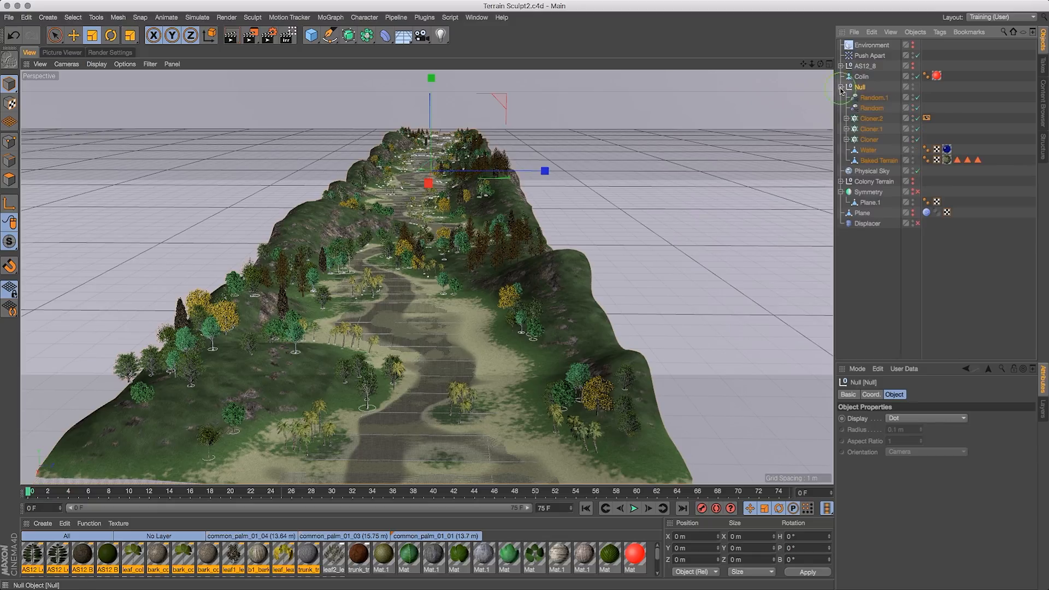
{"action": "left_click", "coordinate": [926, 119]}
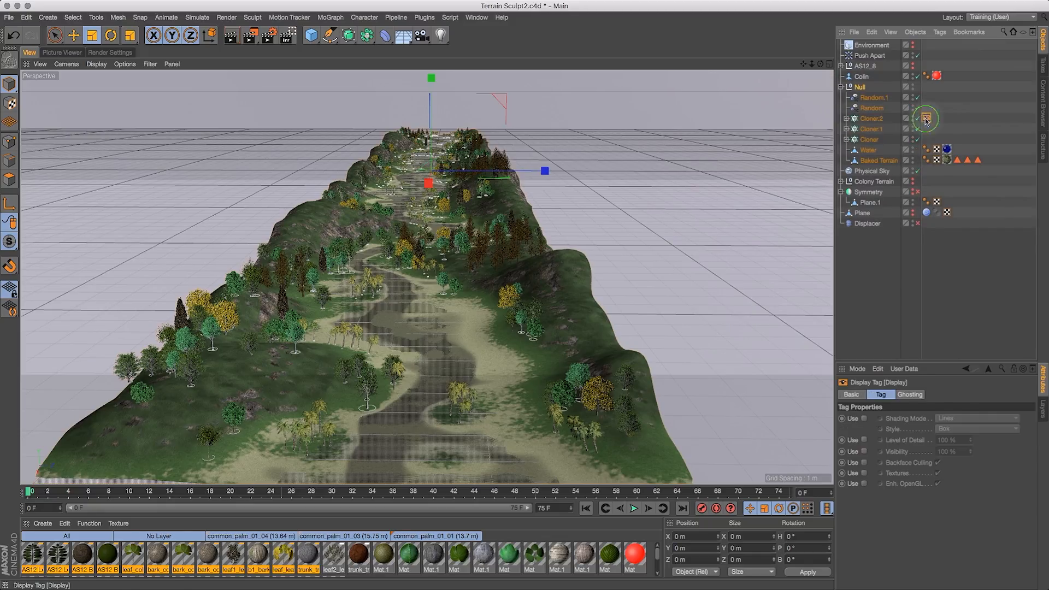
{"action": "left_click", "coordinate": [864, 419]}
{"action": "left_click_drag", "start_coordinate": [925, 120], "coordinate": [926, 142], "text": "super"}
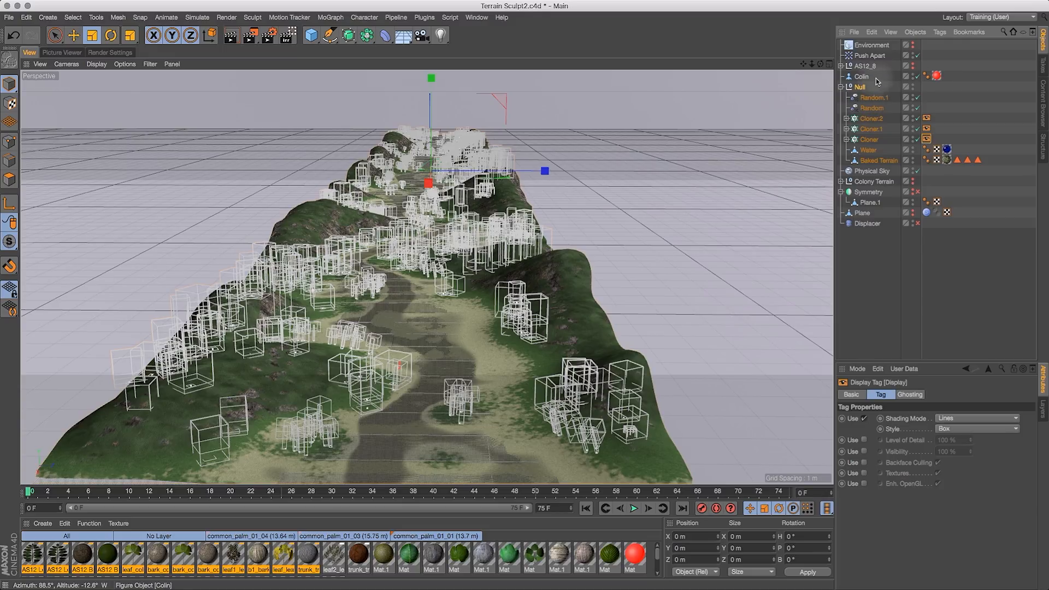
{"action": "left_click", "coordinate": [861, 87]}
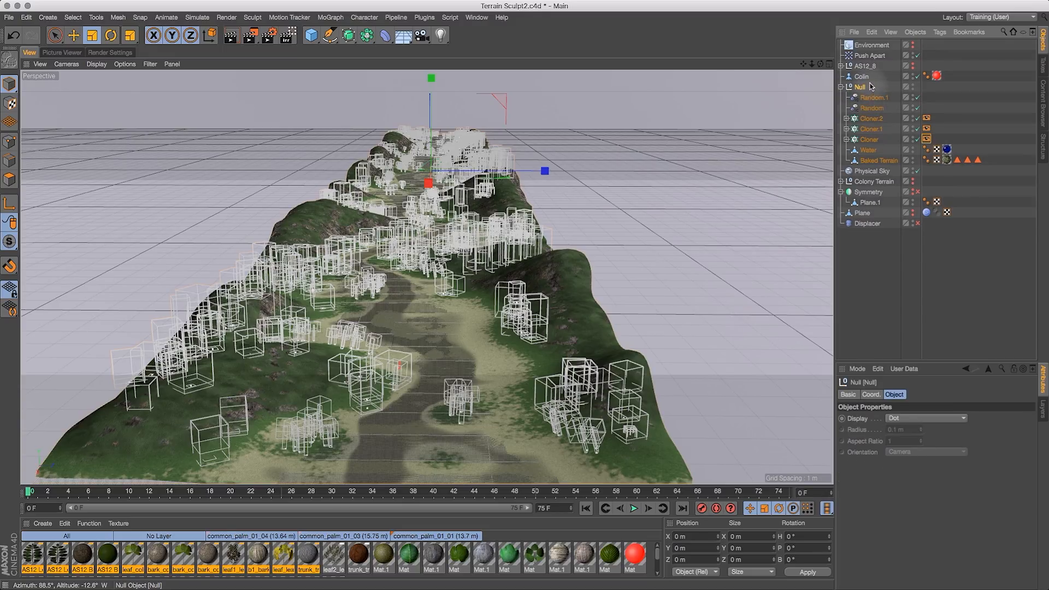
- Save the scene and copy the Null holding the cloners, water and terrain
{"action": "key", "text": "super+s"}
{"action": "key", "text": "super+c"}
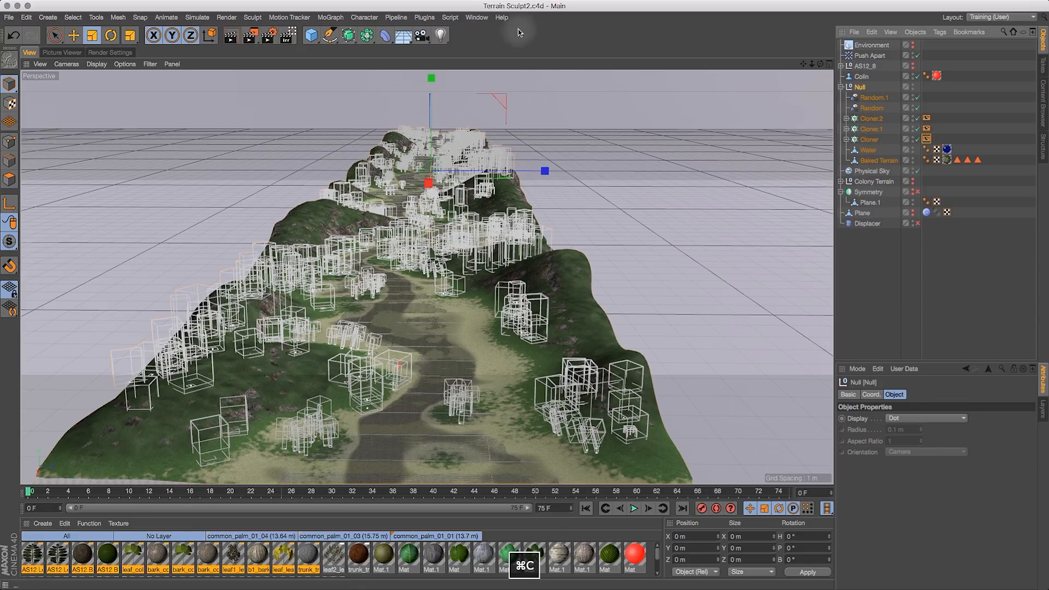
- Switch to the Ring Colony Concept.c4d document and paste the Null into it
{"action": "left_click", "coordinate": [476, 17]}
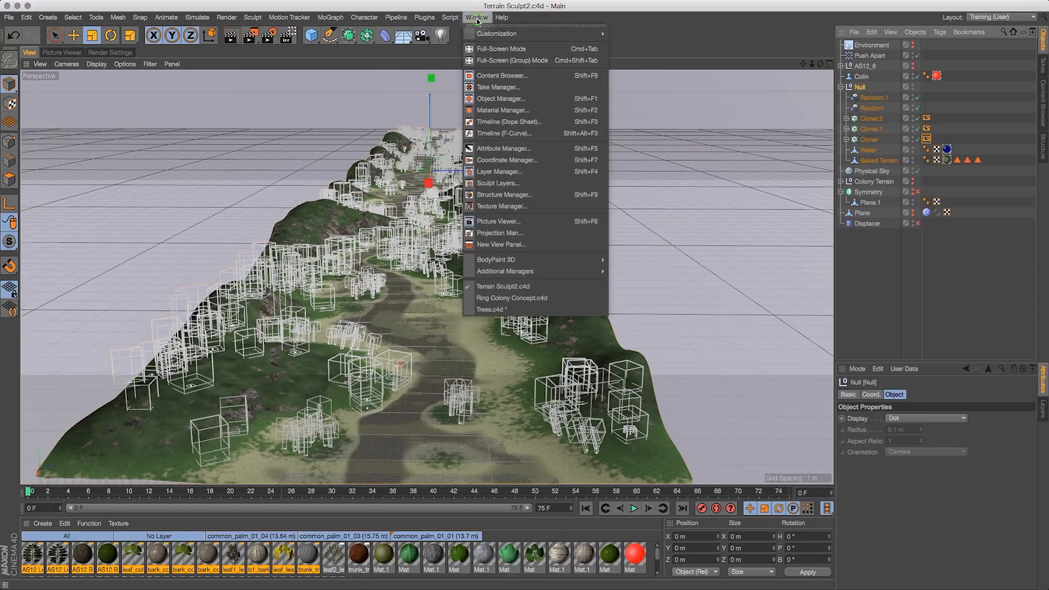
{"action": "left_click", "coordinate": [514, 298]}
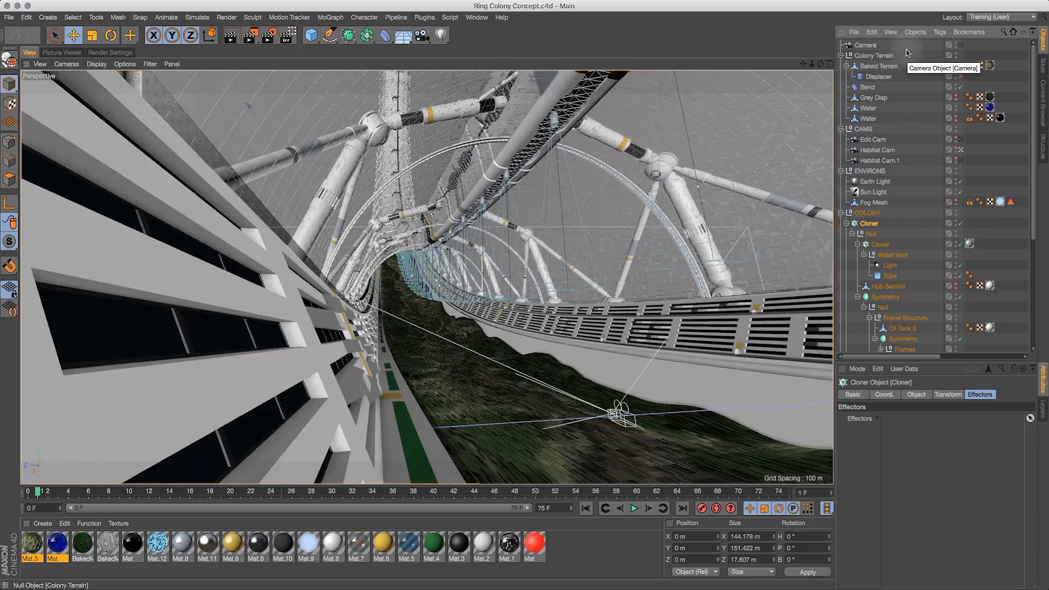
{"action": "key", "text": "super+v"}
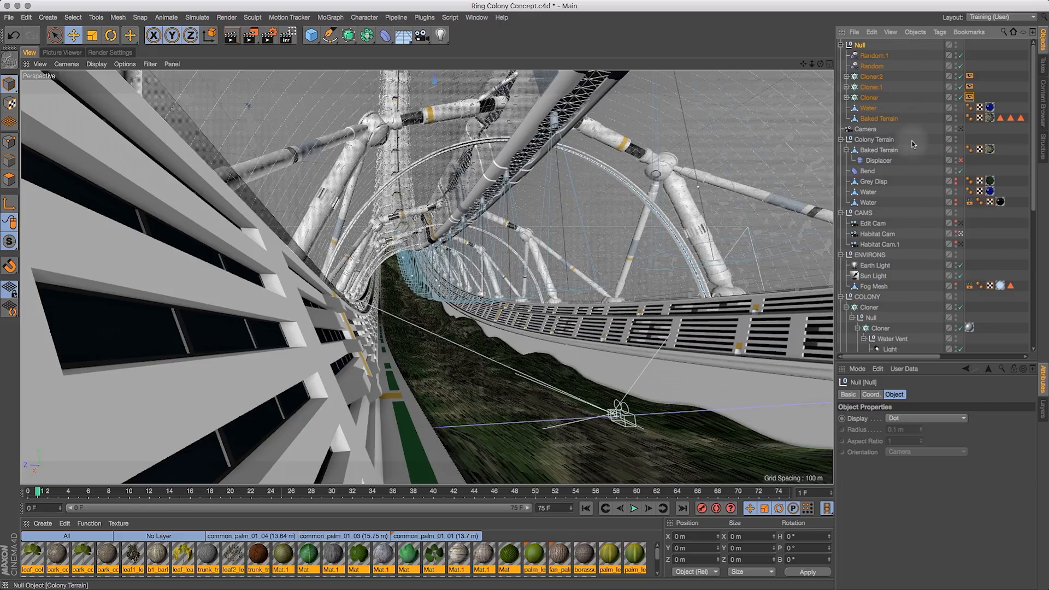
- Delete the old Grey Disp and two Water objects from the Colony Terrain group
{"action": "left_click_drag", "start_coordinate": [879, 154], "coordinate": [867, 205]}
{"action": "left_click", "coordinate": [876, 150]}
{"action": "key", "text": "BackSpace"}
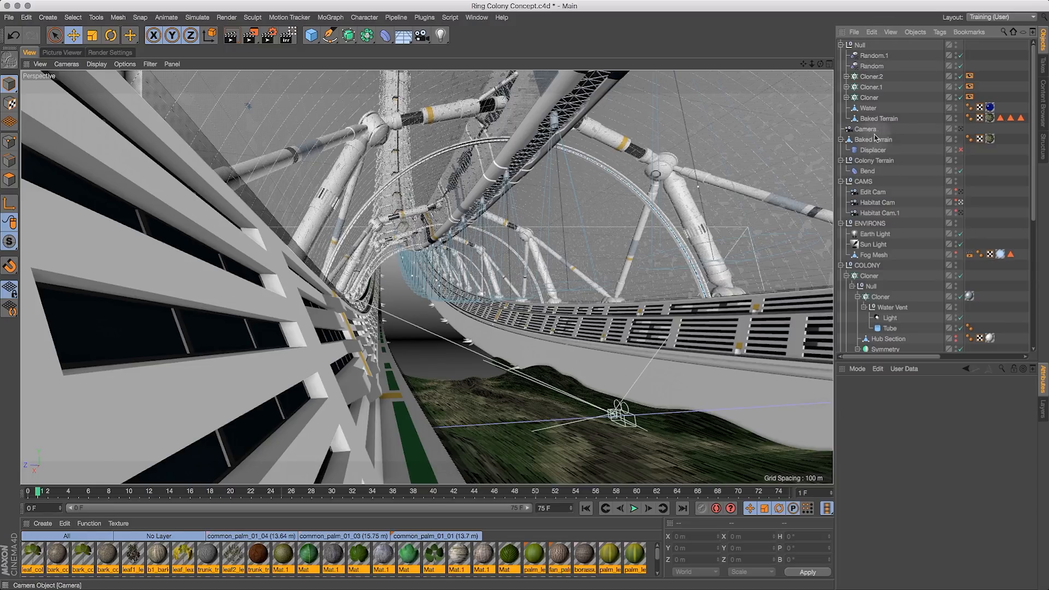
- Use the Transfer tool to move the pasted Null onto the old Baked Terrain's position
{"action": "left_click", "coordinate": [860, 45]}
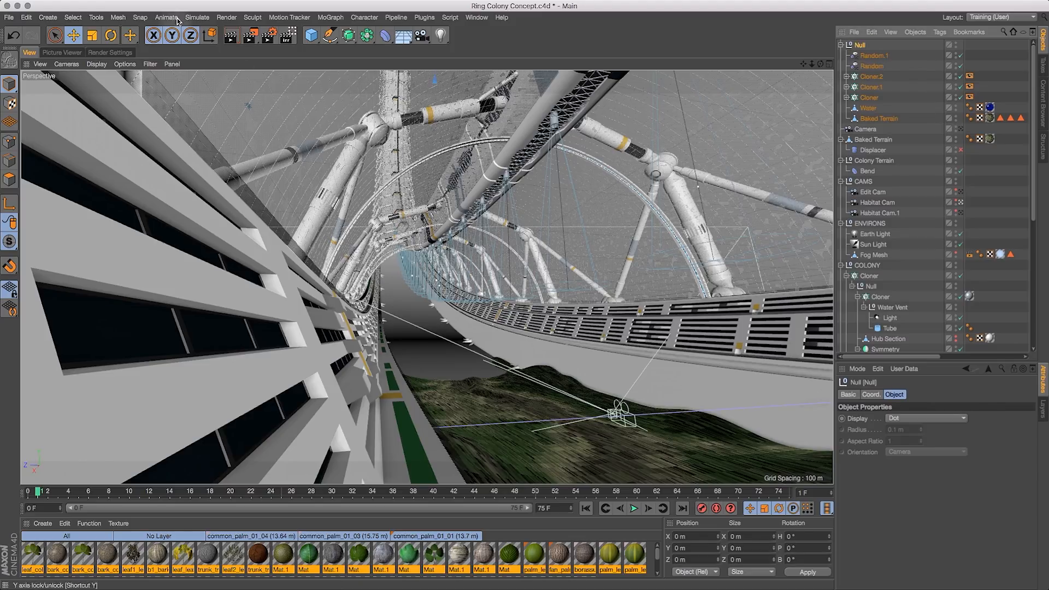
{"action": "left_click", "coordinate": [117, 18]}
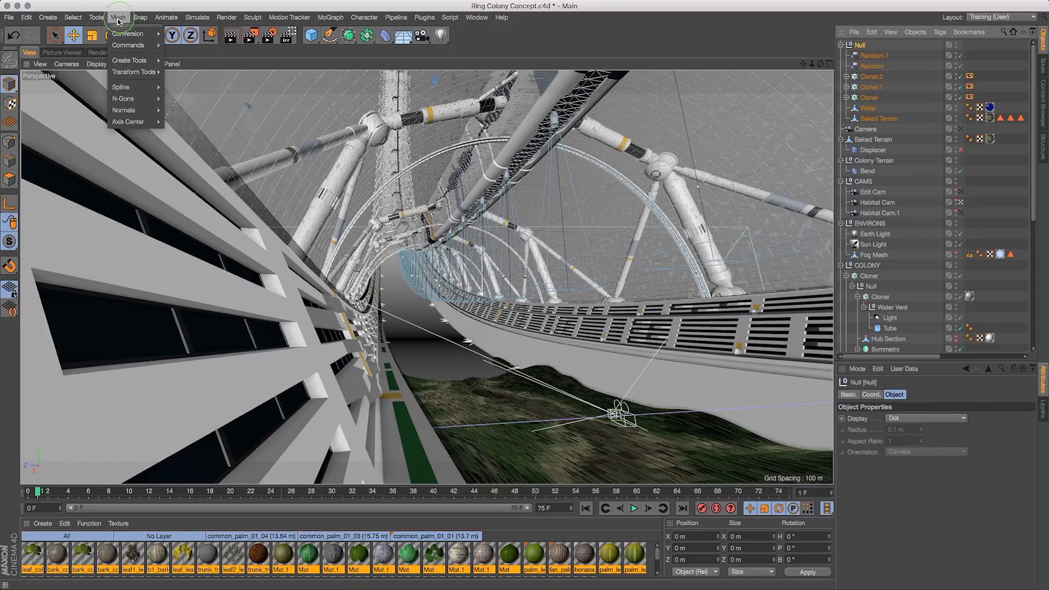
{"action": "mouse_move", "coordinate": [96, 17]}
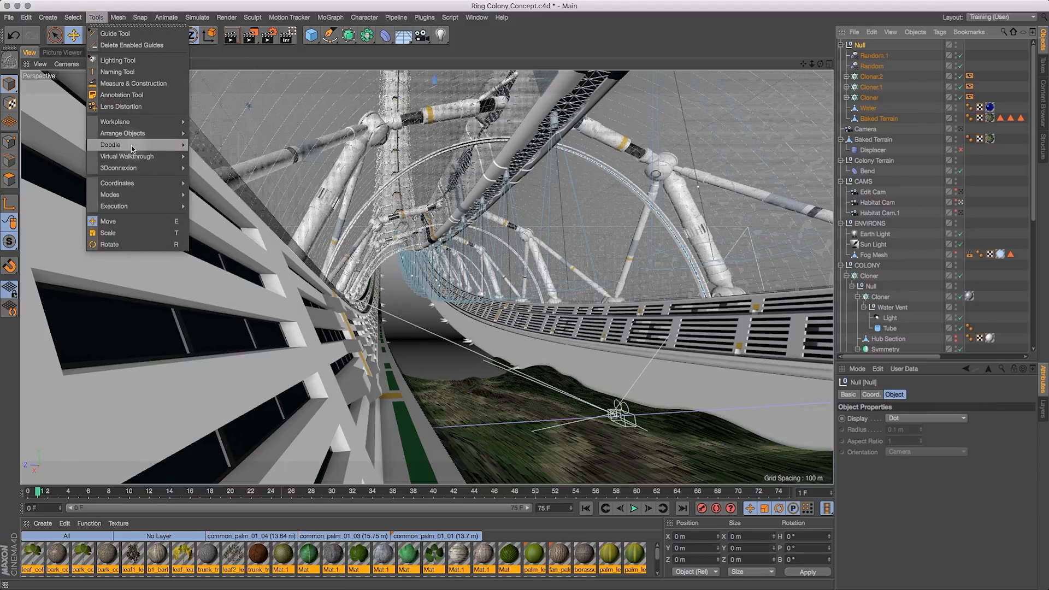
{"action": "mouse_move", "coordinate": [126, 133]}
{"action": "left_click", "coordinate": [219, 178]}
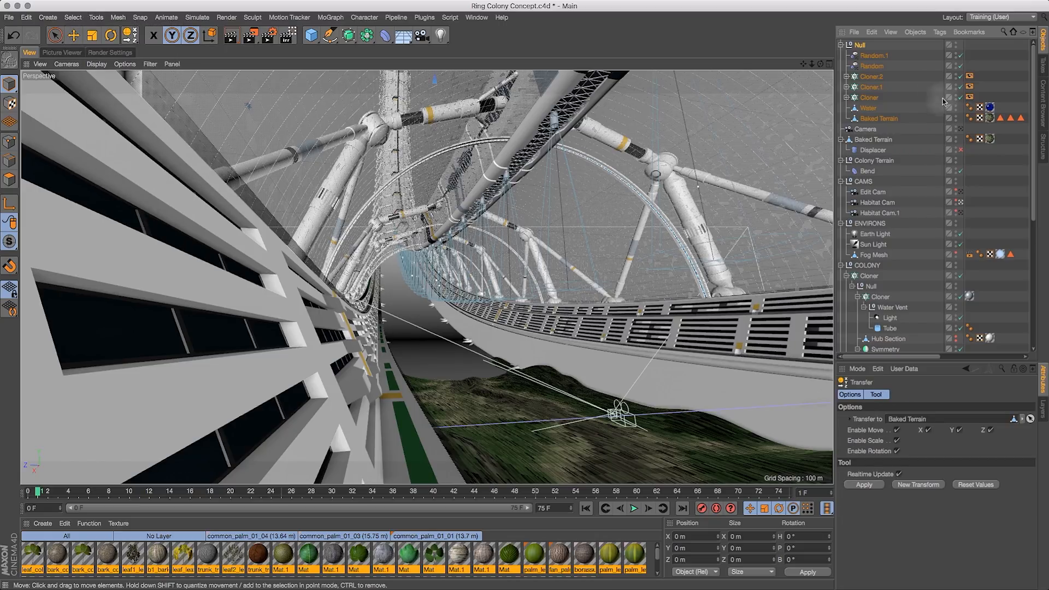
{"action": "left_click_drag", "start_coordinate": [873, 140], "coordinate": [898, 419]}
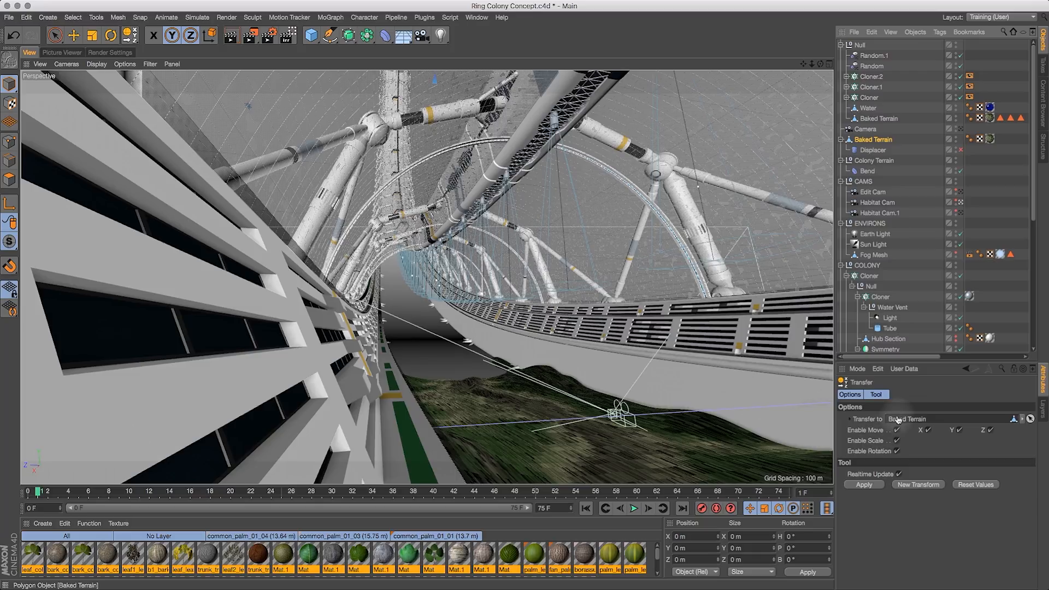
{"action": "left_click", "coordinate": [872, 486]}
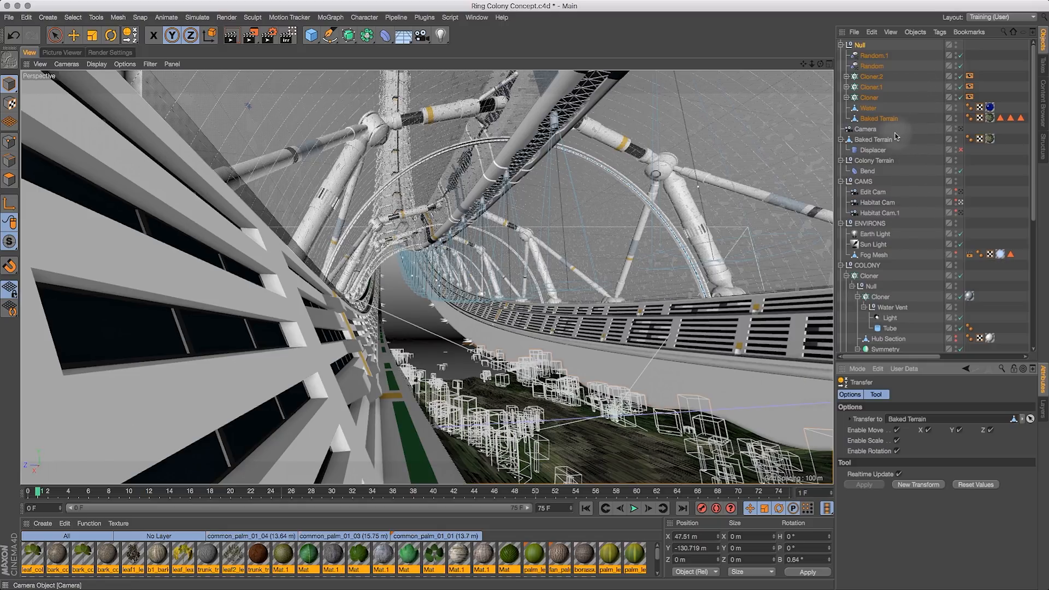
- Move the Displacer under the pasted Baked Terrain and delete the old Baked Terrain
{"action": "left_click_drag", "start_coordinate": [873, 151], "coordinate": [880, 121]}
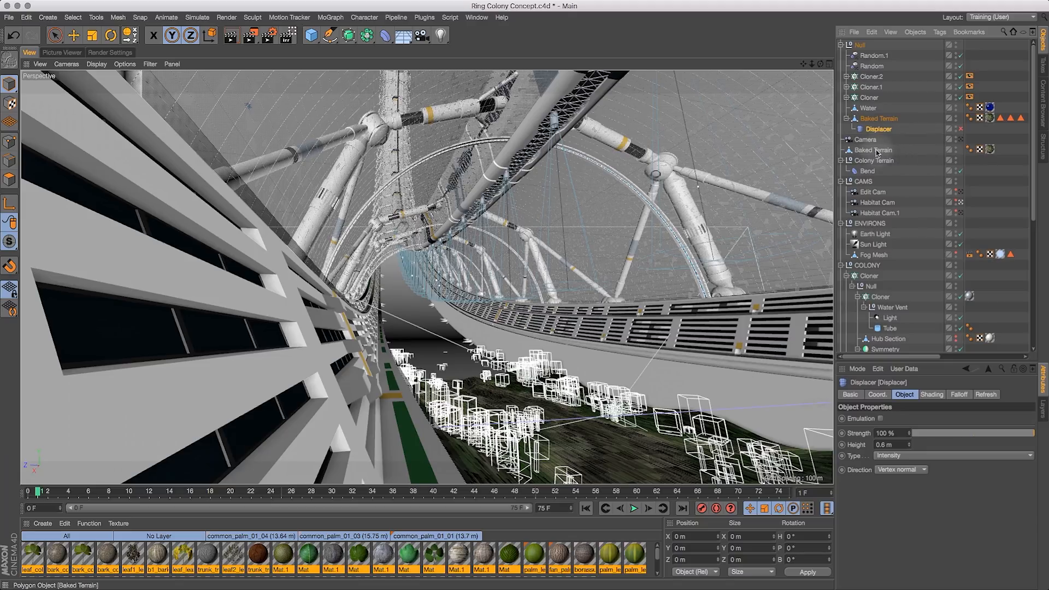
{"action": "left_click", "coordinate": [876, 150]}
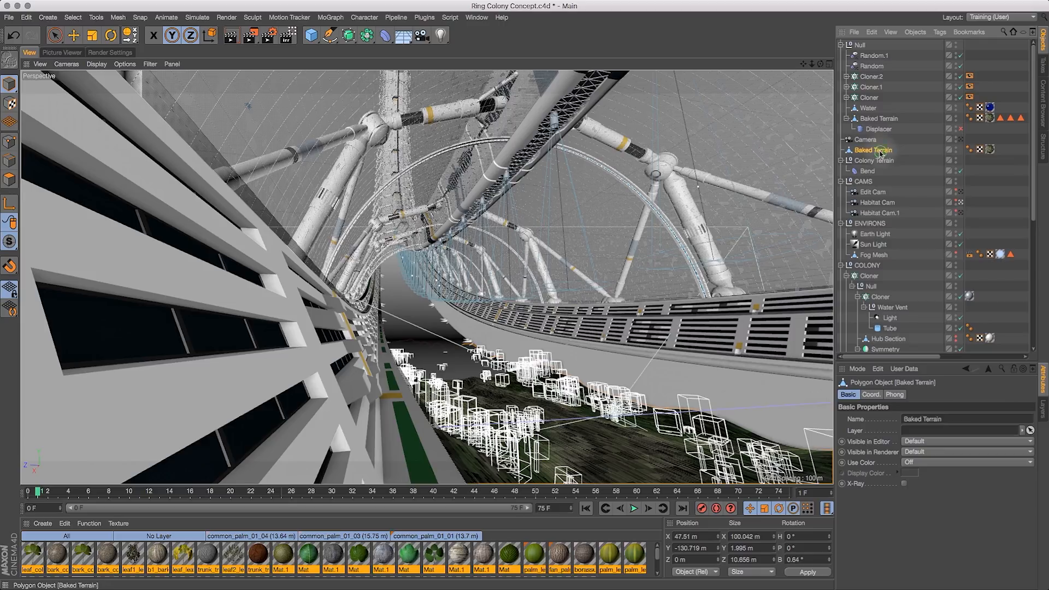
{"action": "key", "text": "Delete"}
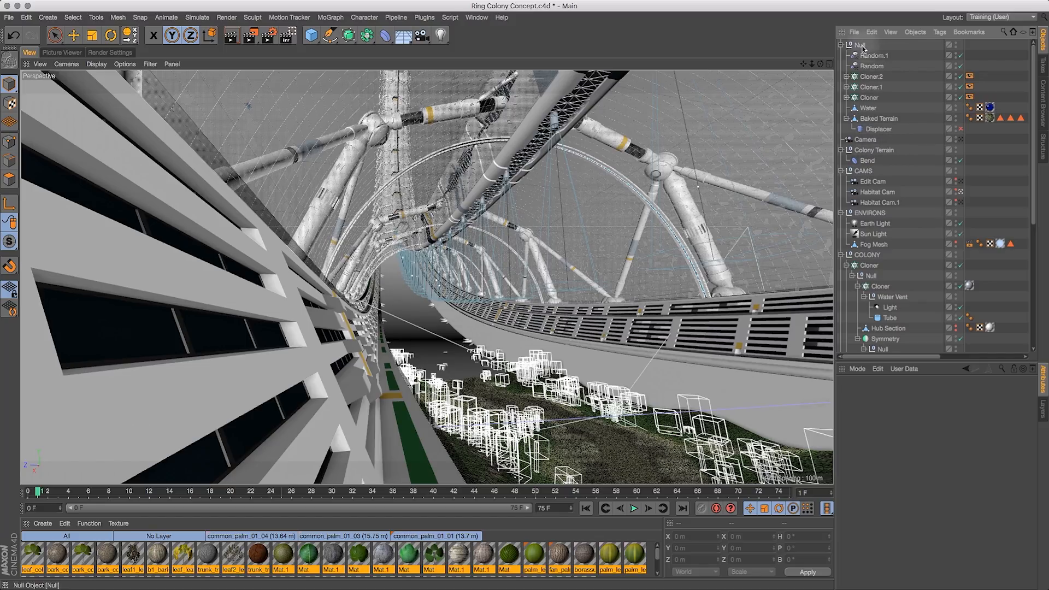
- Move the Water and Baked Terrain out of the Null into the Colony Terrain group
{"action": "left_click_drag", "start_coordinate": [875, 80], "coordinate": [874, 152]}
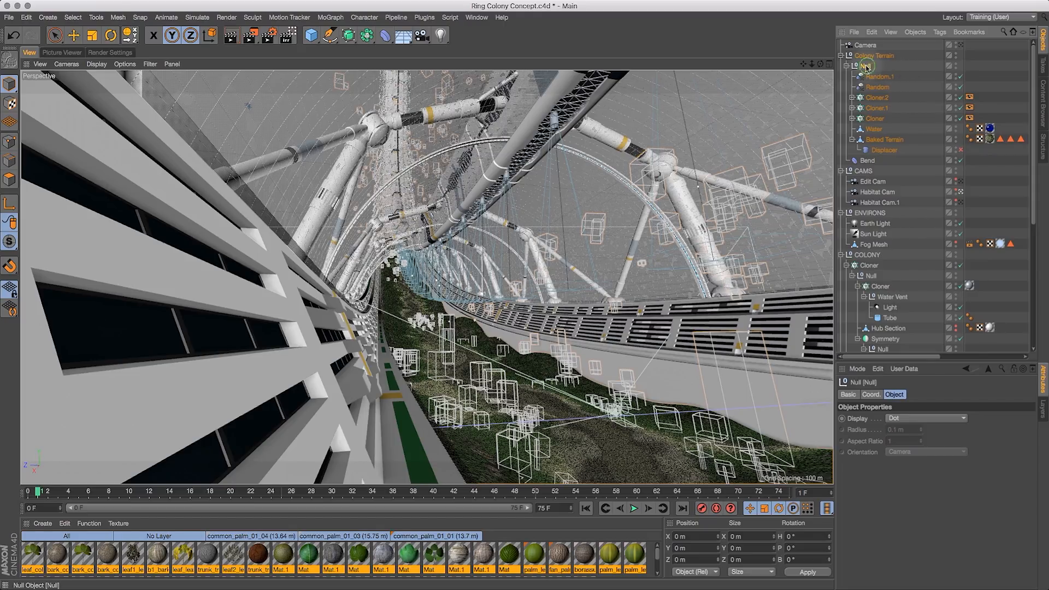
{"action": "left_click_drag", "start_coordinate": [866, 51], "coordinate": [867, 52]}
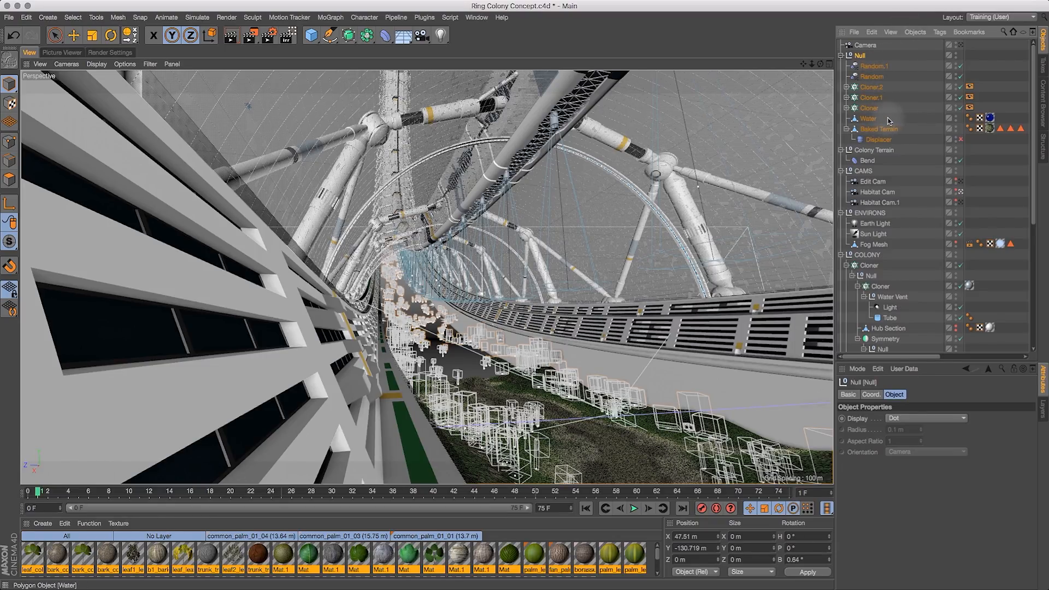
{"action": "left_click_drag", "start_coordinate": [888, 117], "coordinate": [874, 153]}
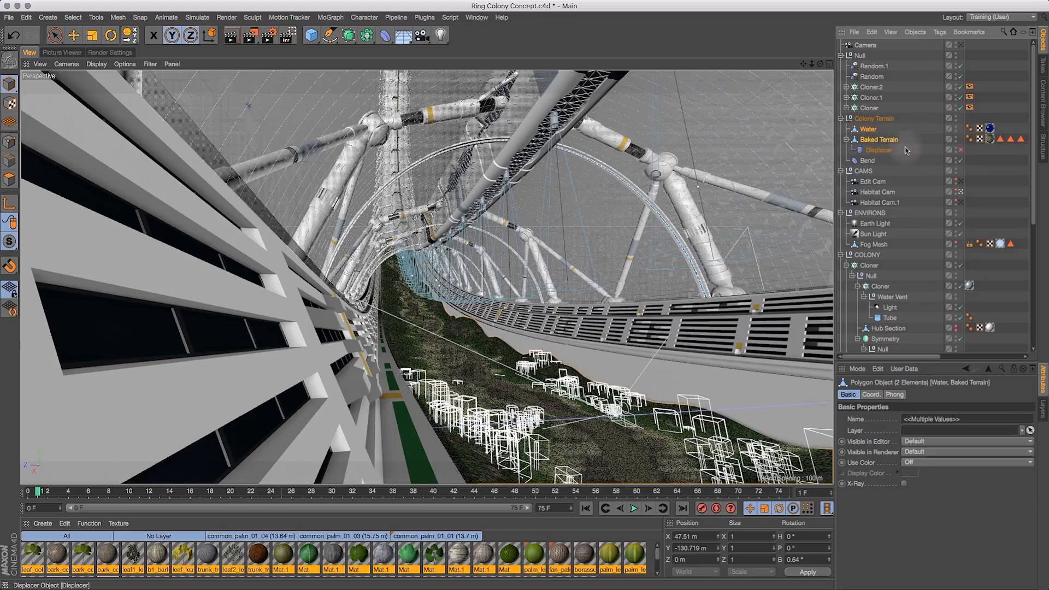
- Toggle the visibility switches of Cloner.2, Cloner.1 and Cloner
{"action": "left_click", "coordinate": [961, 87]}
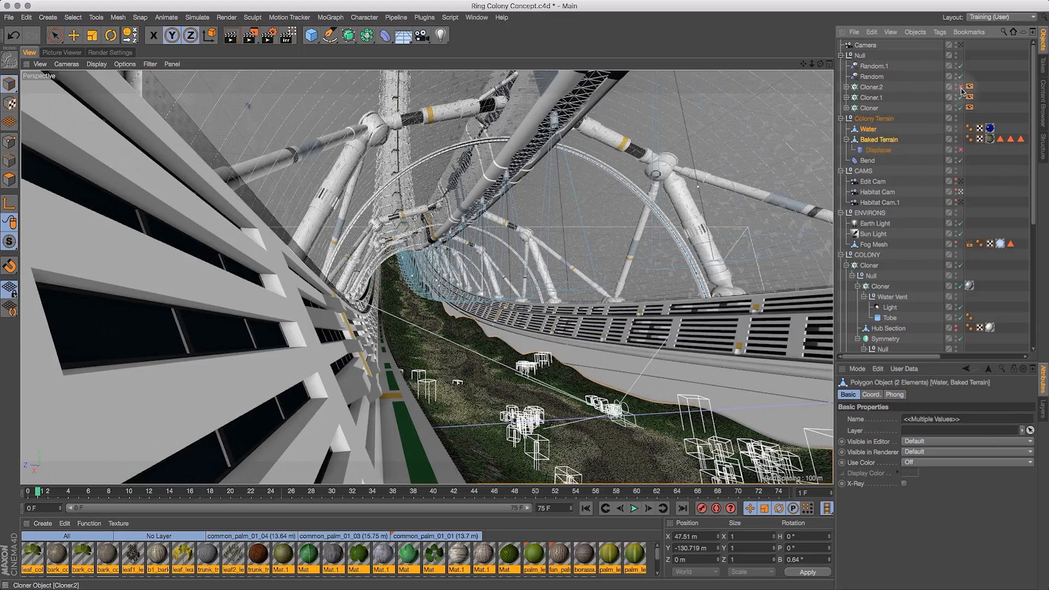
{"action": "left_click", "coordinate": [961, 98]}
{"action": "left_click", "coordinate": [961, 98]}
{"action": "left_click", "coordinate": [960, 109]}
{"action": "left_click", "coordinate": [960, 108]}
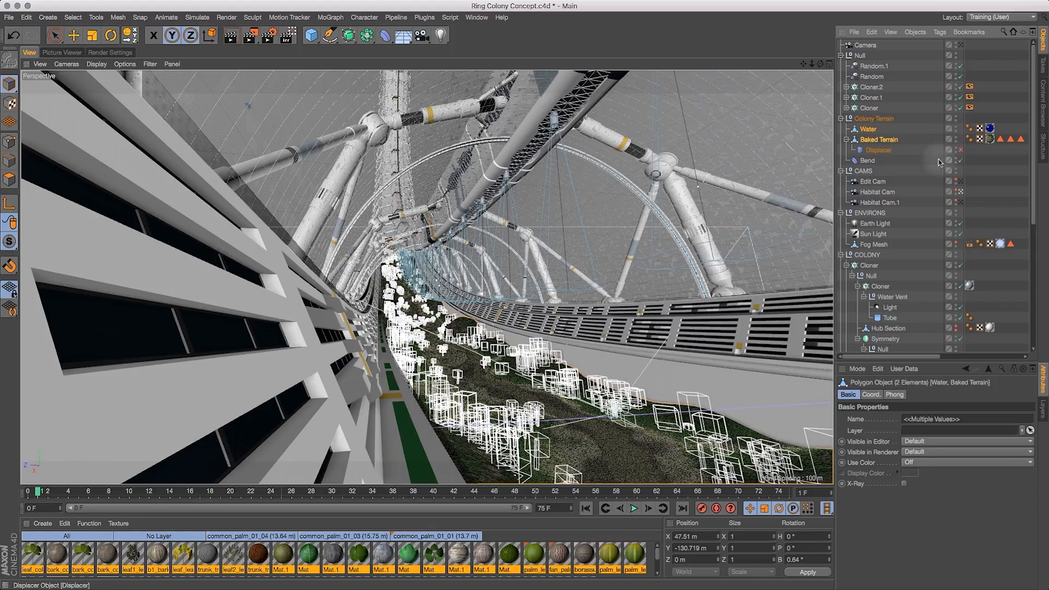
- Save an incremental version of the Ring Colony Concept scene
{"action": "left_click_drag", "start_coordinate": [880, 152], "coordinate": [781, 450]}
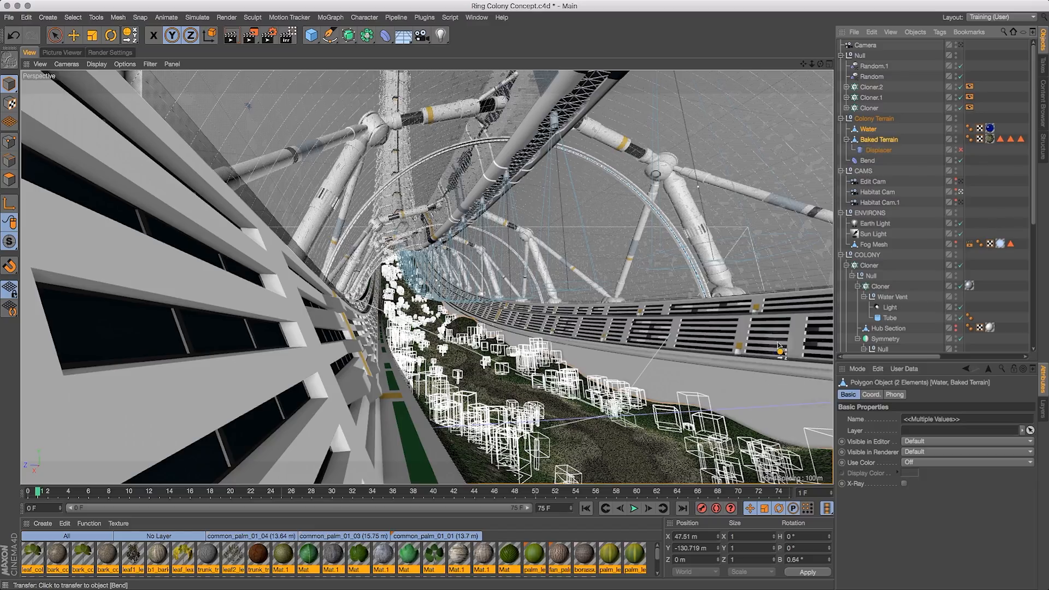
{"action": "left_click", "coordinate": [904, 68]}
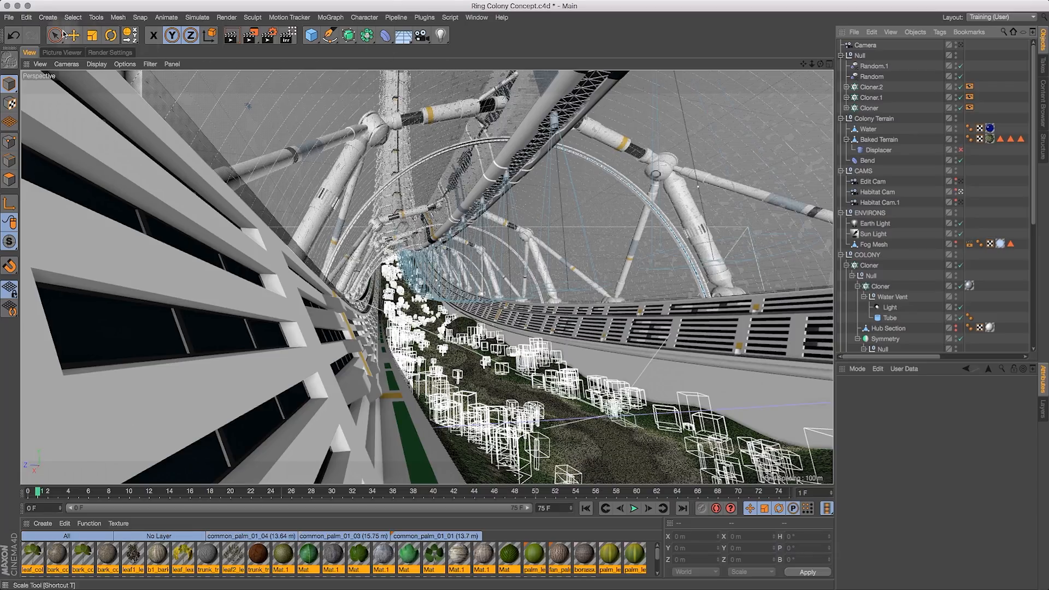
{"action": "left_click", "coordinate": [9, 17]}
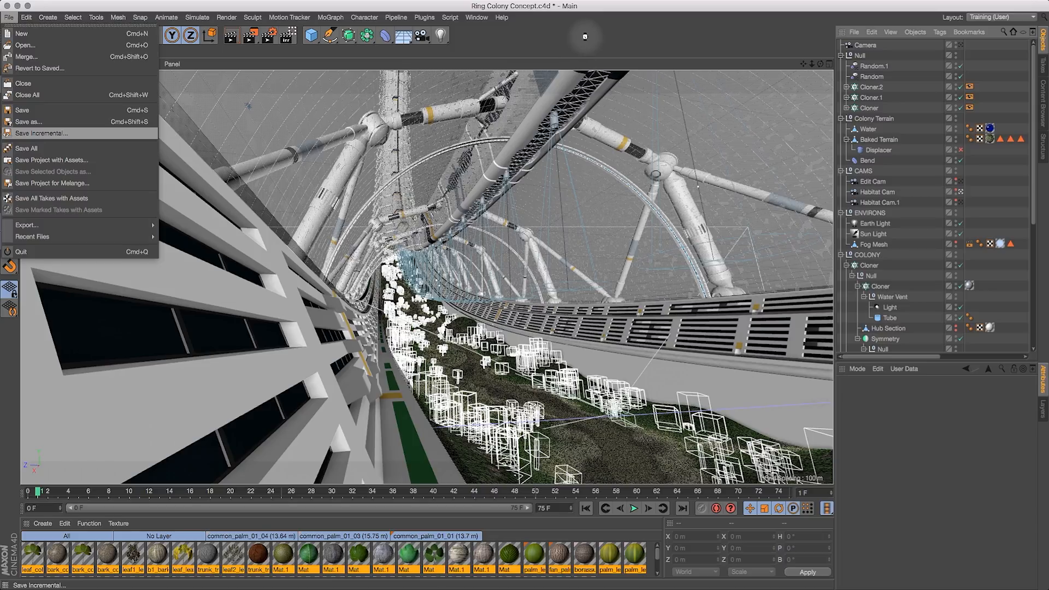
{"action": "key", "text": "Return"}
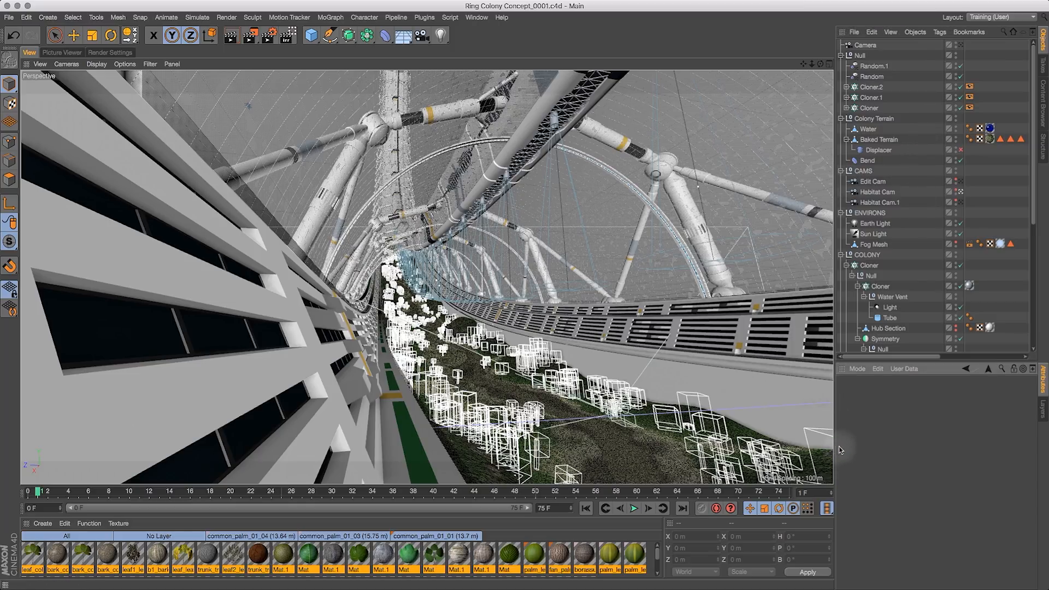
- Examine the rendered colony in the Picture Viewer at 200% zoom, panning across terrain, trees and structure
{"action": "left_click_drag", "start_coordinate": [836, 445], "coordinate": [925, 431]}
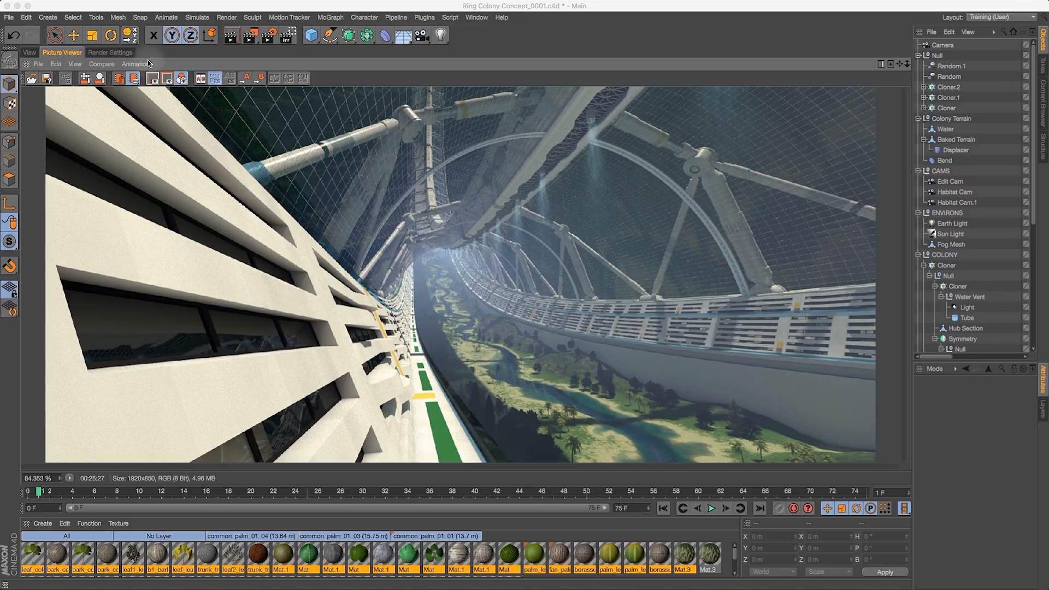
{"action": "left_click", "coordinate": [77, 64]}
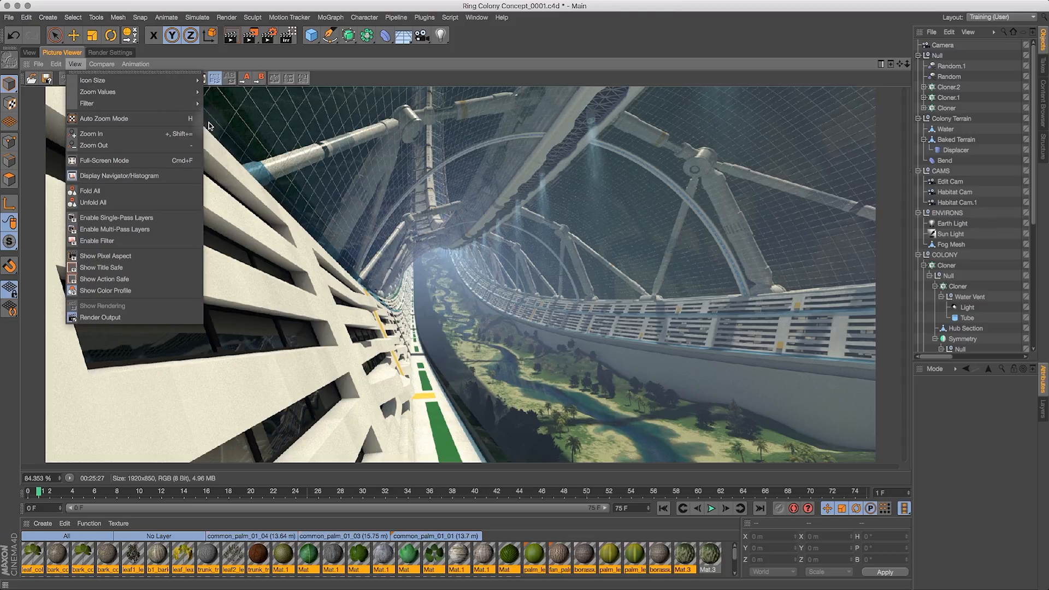
{"action": "mouse_move", "coordinate": [137, 92]}
{"action": "left_click", "coordinate": [230, 143]}
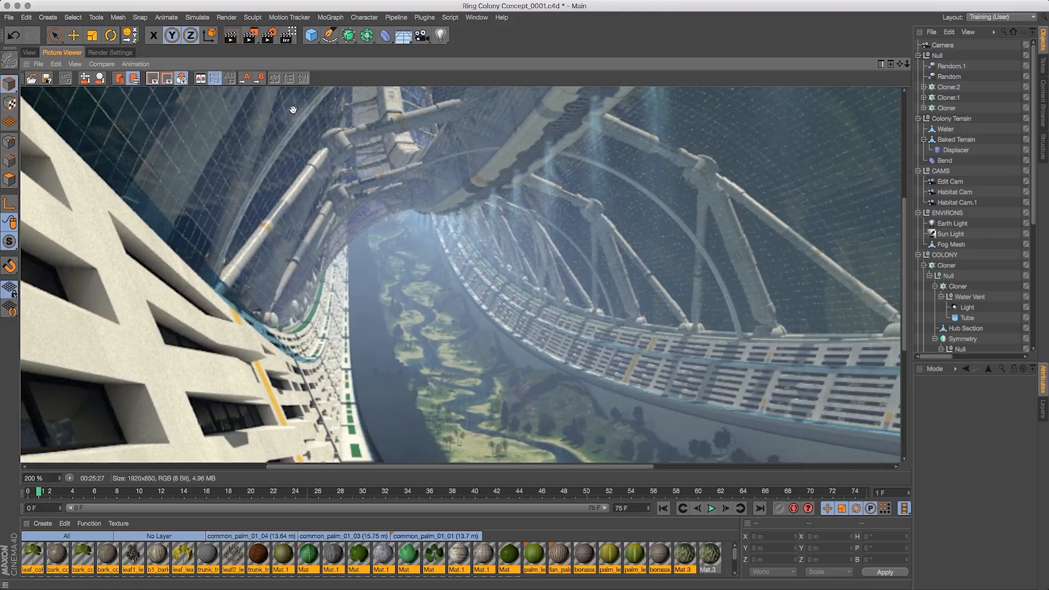
{"action": "mouse_move", "coordinate": [590, 426]}
{"action": "left_mouse_down"}
{"action": "mouse_move", "coordinate": [577, 350]}
{"action": "mouse_move", "coordinate": [387, 242]}
{"action": "left_mouse_up"}
{"action": "mouse_move", "coordinate": [587, 374]}
{"action": "left_mouse_down"}
{"action": "mouse_move", "coordinate": [339, 319]}
{"action": "mouse_move", "coordinate": [218, 323]}
{"action": "left_mouse_up"}
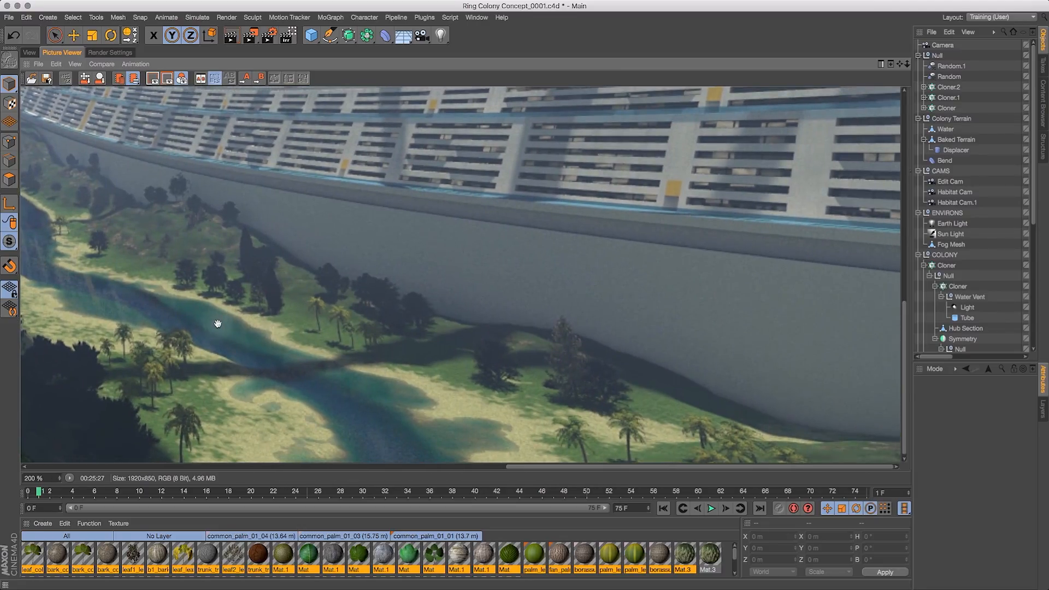
{"action": "left_click_drag", "start_coordinate": [565, 342], "coordinate": [474, 375]}
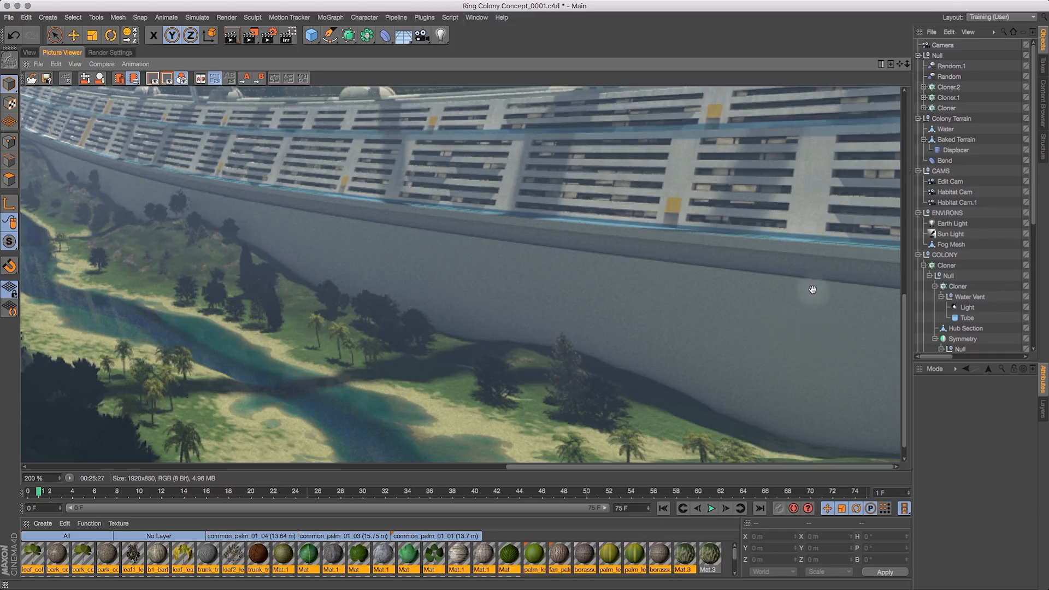
{"action": "left_click_drag", "start_coordinate": [809, 170], "coordinate": [711, 265]}
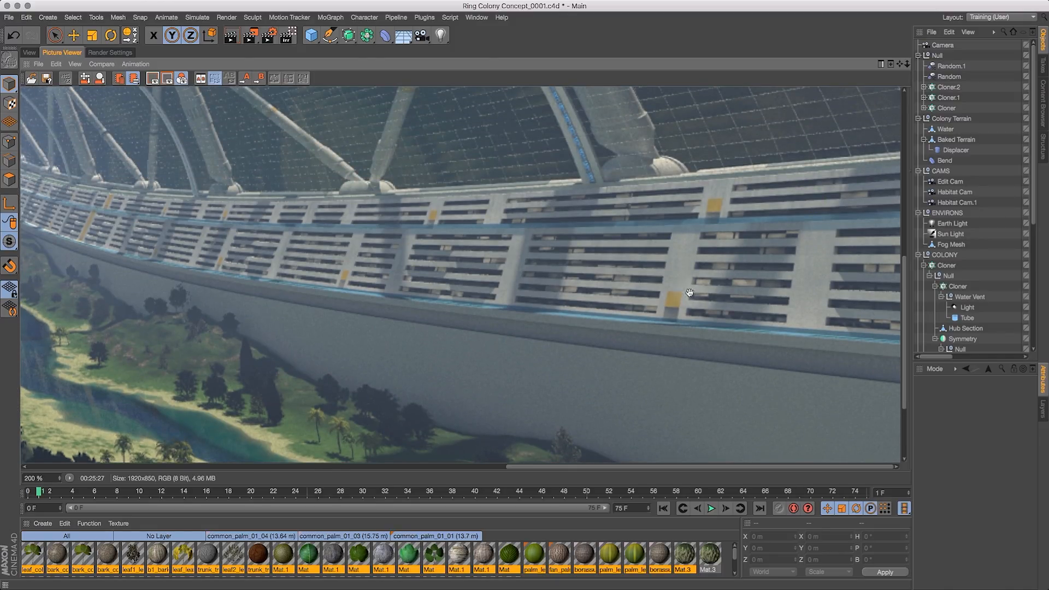
{"action": "left_click_drag", "start_coordinate": [598, 297], "coordinate": [938, 298]}
{"action": "left_click_drag", "start_coordinate": [481, 283], "coordinate": [969, 248]}
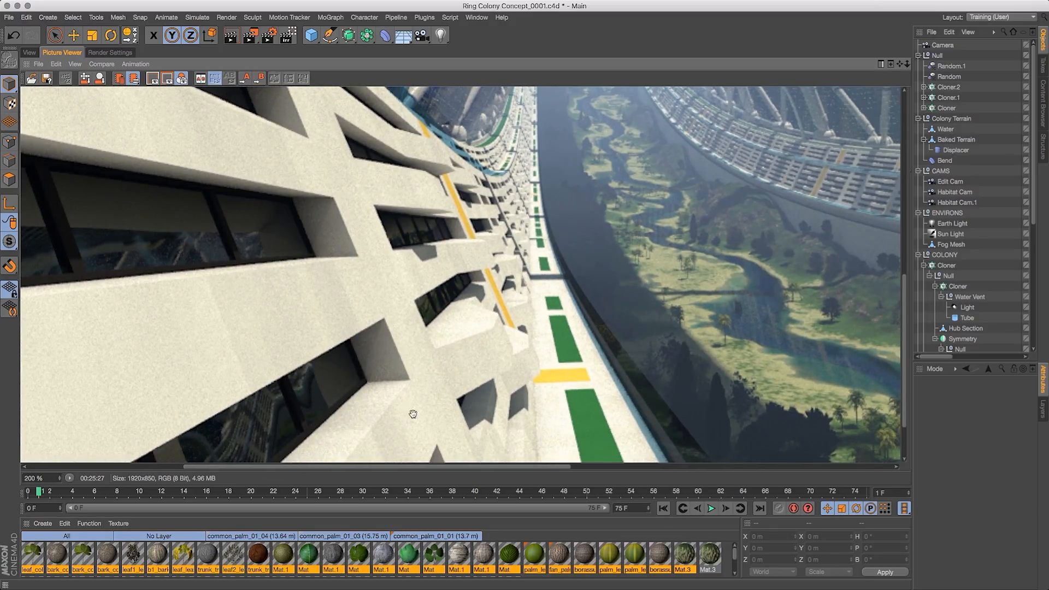
{"action": "left_click_drag", "start_coordinate": [833, 292], "coordinate": [682, 267]}
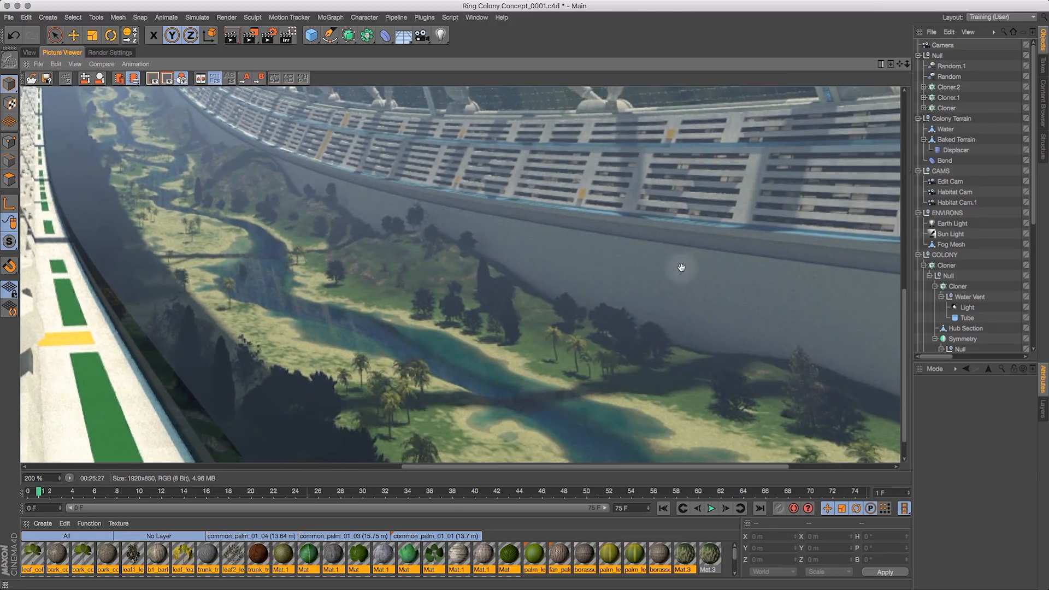
{"action": "left_click_drag", "start_coordinate": [511, 309], "coordinate": [760, 244]}
{"action": "left_click_drag", "start_coordinate": [600, 355], "coordinate": [634, 445]}
{"action": "left_click_drag", "start_coordinate": [568, 289], "coordinate": [479, 375]}
{"action": "left_click_drag", "start_coordinate": [470, 147], "coordinate": [545, 110]}
{"action": "left_click_drag", "start_coordinate": [496, 302], "coordinate": [500, 203]}
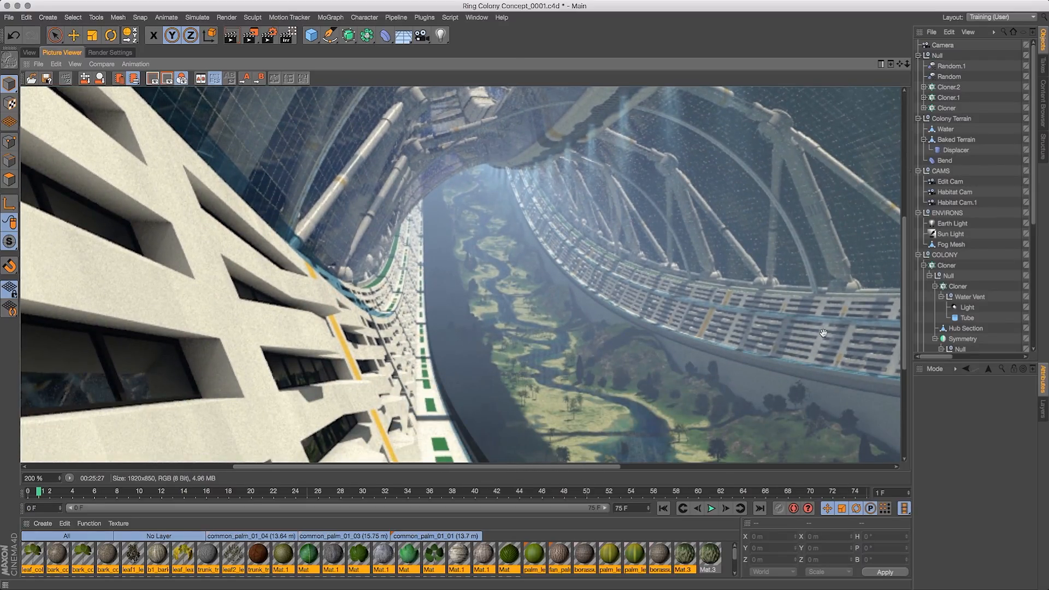
{"action": "left_click_drag", "start_coordinate": [527, 417], "coordinate": [521, 196]}
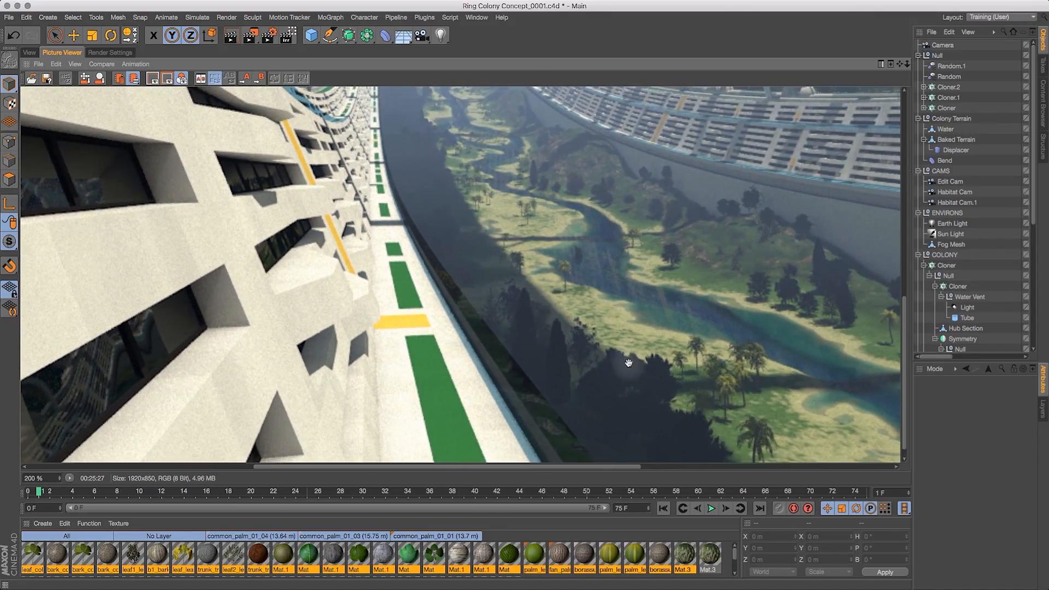
{"action": "left_click_drag", "start_coordinate": [629, 364], "coordinate": [627, 393]}
{"action": "left_click_drag", "start_coordinate": [576, 358], "coordinate": [561, 308]}
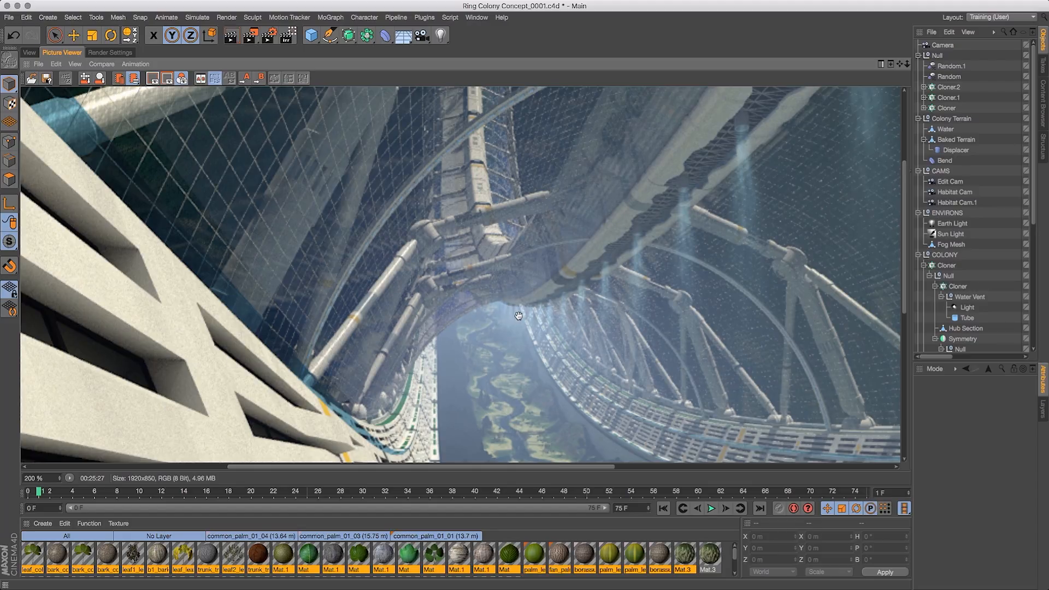
- Zoom the Picture Viewer to 400% and inspect the upper ring structure
{"action": "left_click", "coordinate": [75, 64]}
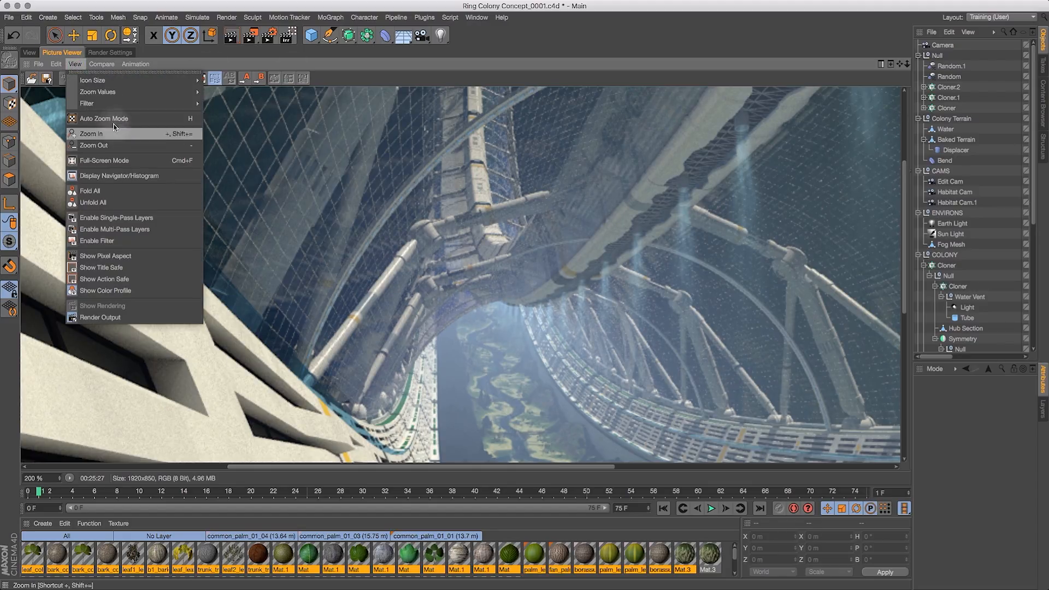
{"action": "left_click", "coordinate": [224, 149]}
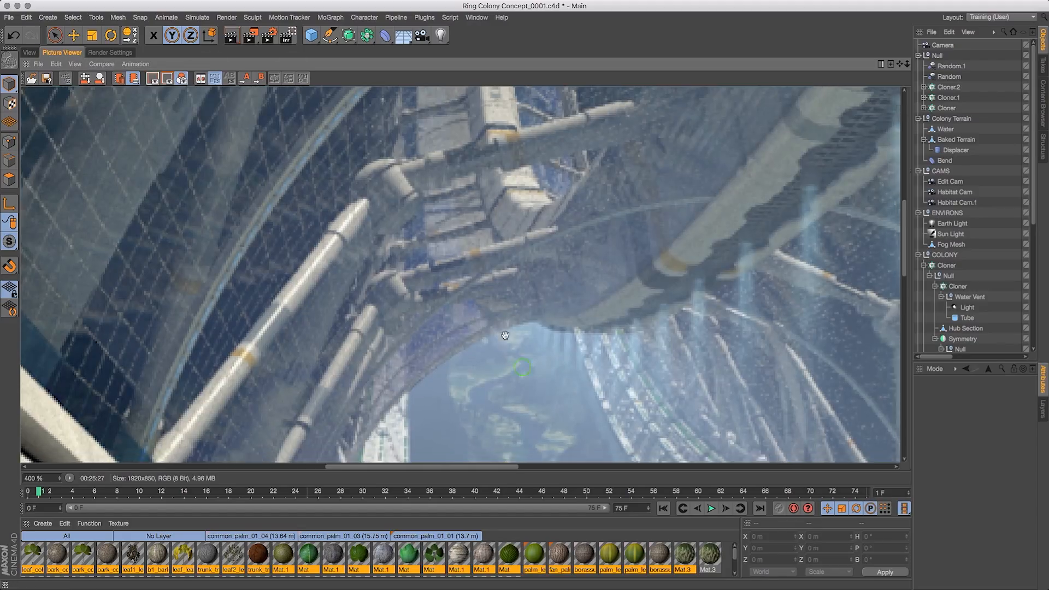
{"action": "left_click_drag", "start_coordinate": [505, 335], "coordinate": [484, 267]}
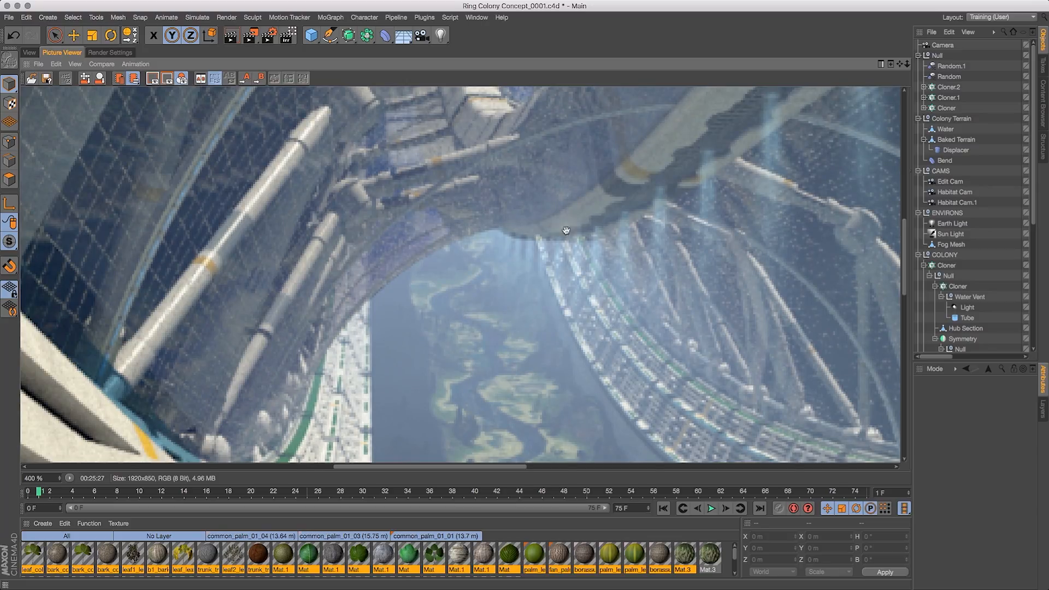